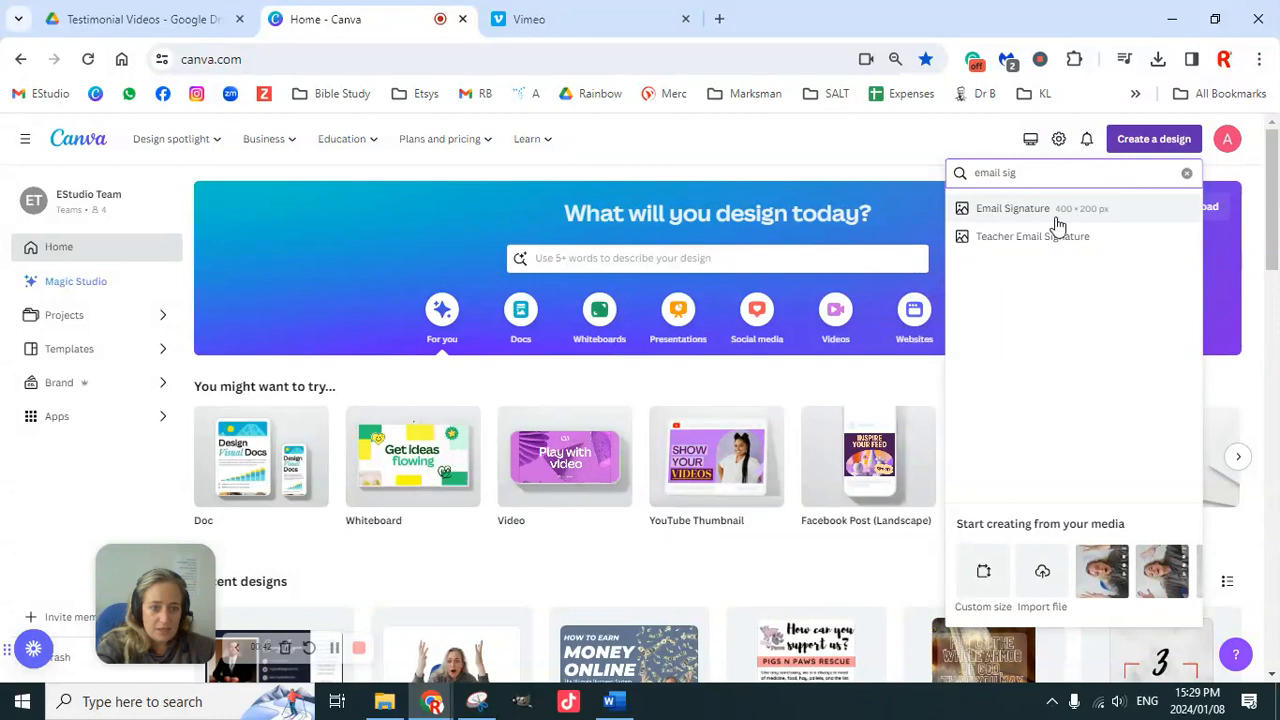
Step: Start a blank 400 × 200 px Email Signature design from the home search suggestion
{"action": "left_click", "coordinate": [1012, 208]}
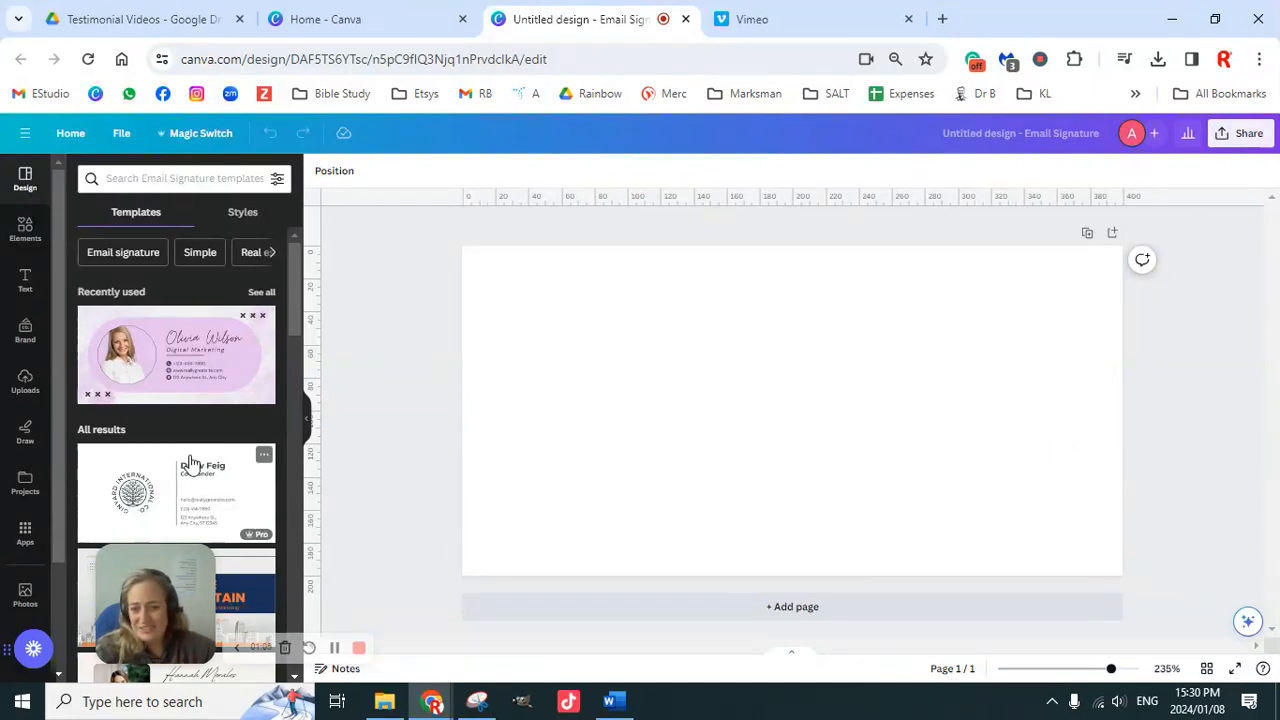
{"action": "scroll", "coordinate": [189, 455], "scroll_direction": "down", "scroll_amount": 3}
{"action": "scroll", "coordinate": [200, 440], "scroll_direction": "up", "scroll_amount": 3}
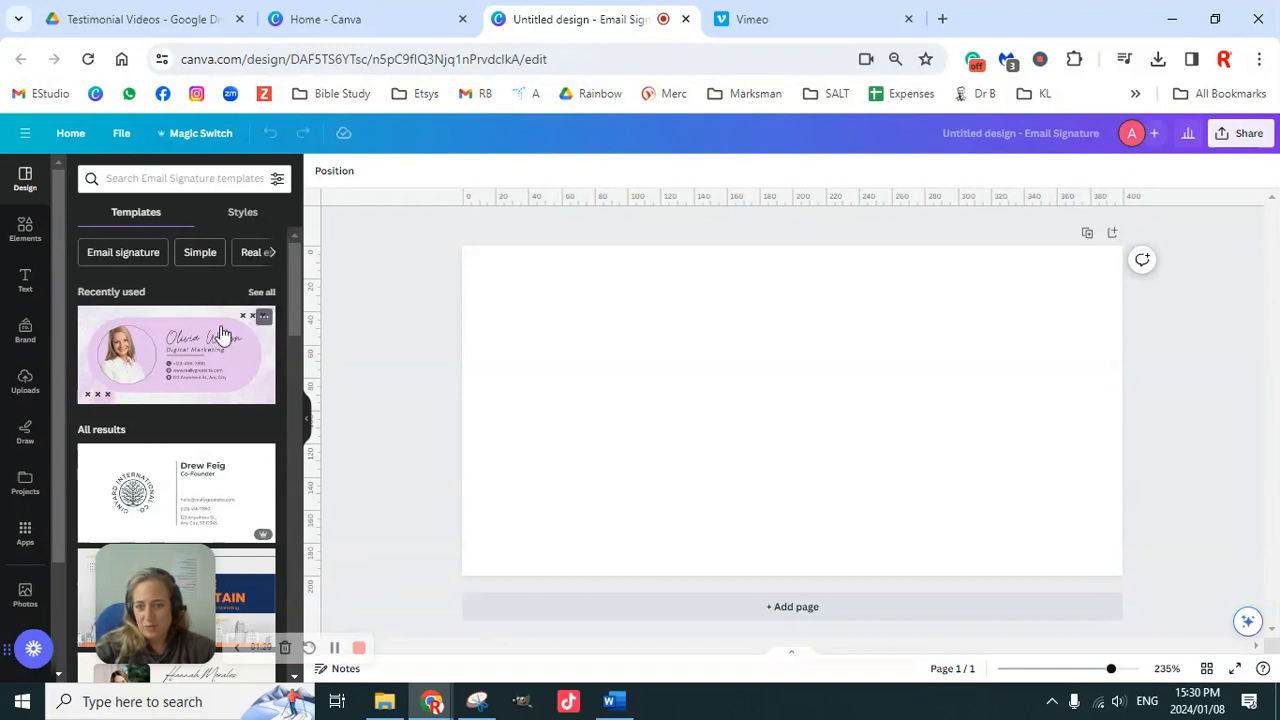
{"action": "scroll", "coordinate": [223, 334], "scroll_direction": "down", "scroll_amount": 5}
{"action": "scroll", "coordinate": [207, 418], "scroll_direction": "down", "scroll_amount": 6}
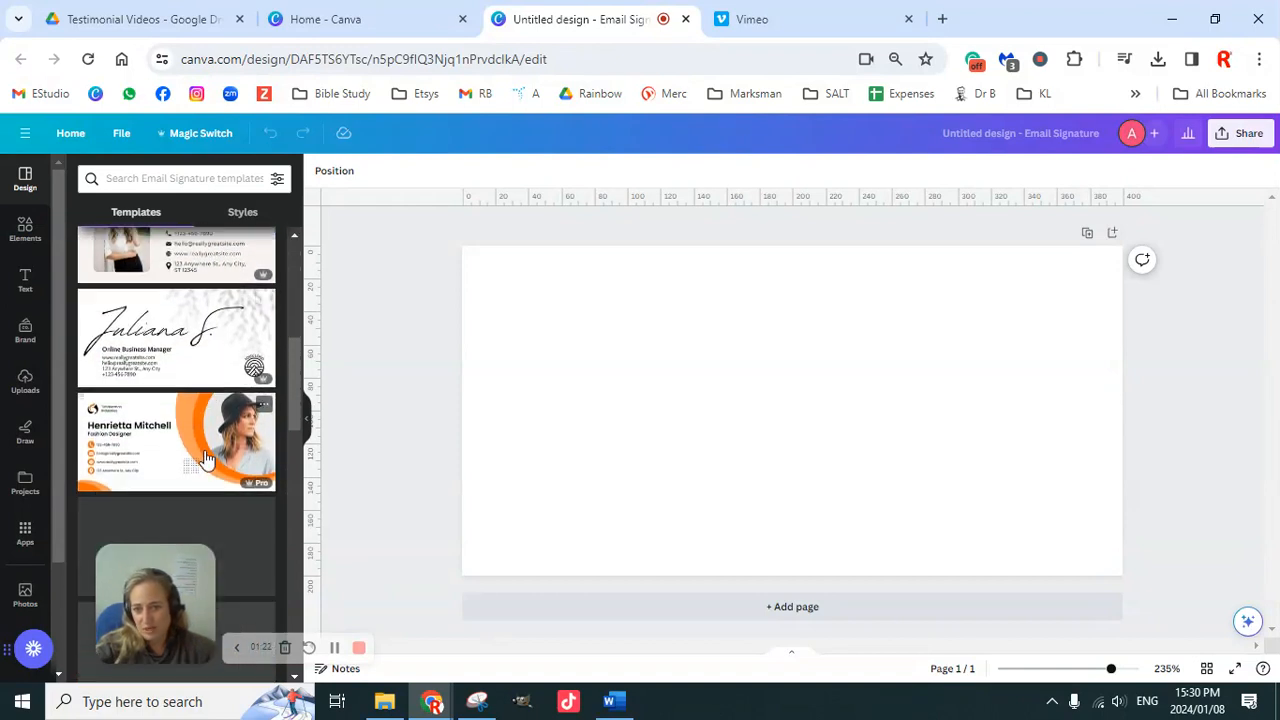
{"action": "scroll", "coordinate": [205, 458], "scroll_direction": "down", "scroll_amount": 5}
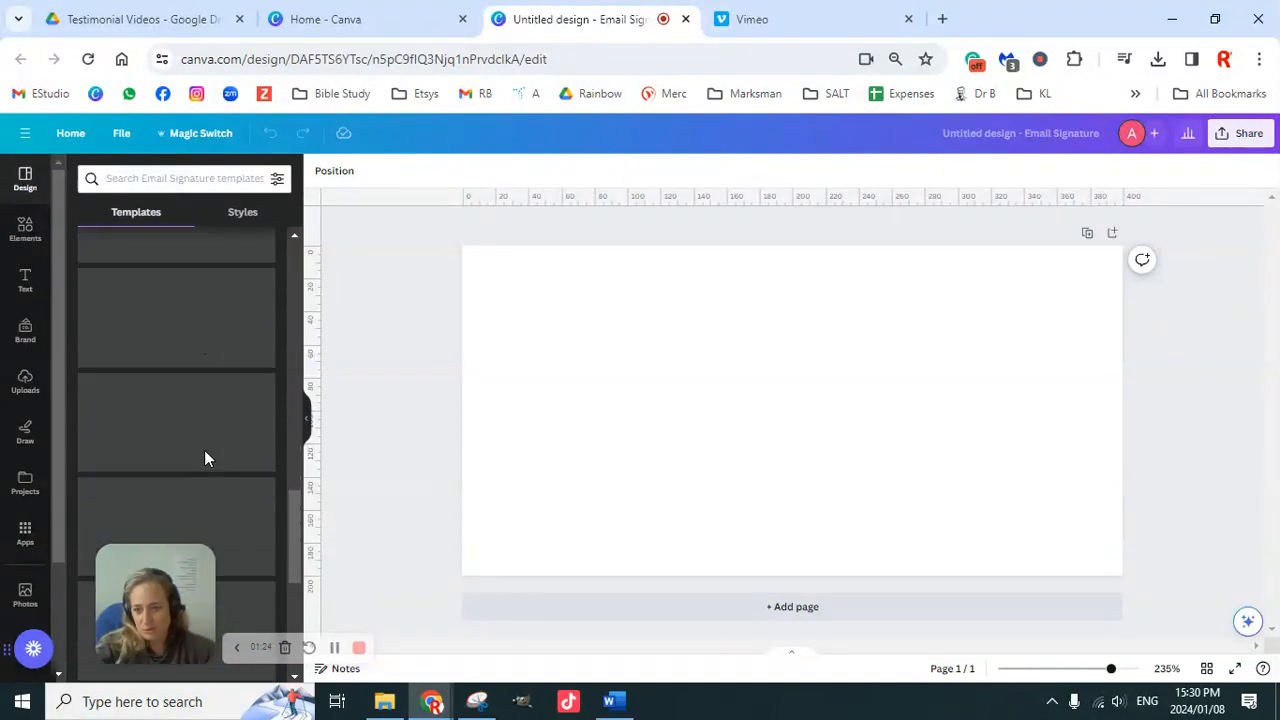
{"action": "scroll", "coordinate": [205, 400], "scroll_direction": "down", "scroll_amount": 4}
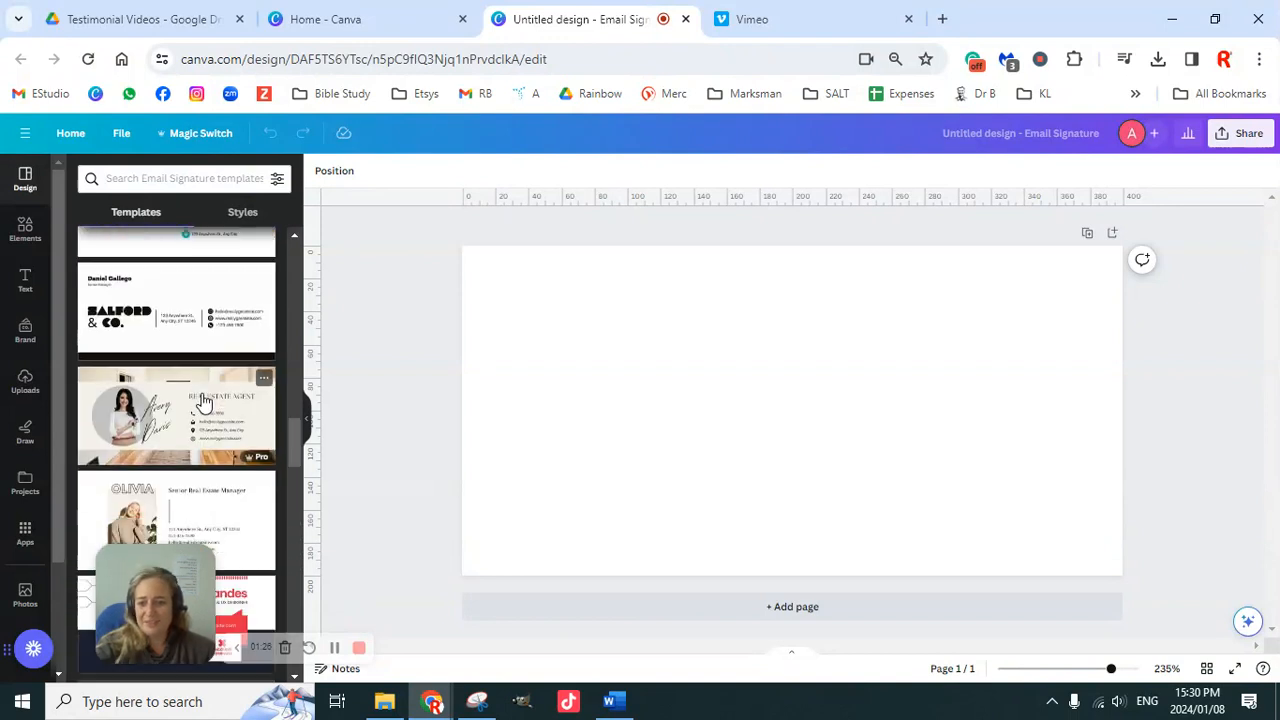
{"action": "scroll", "coordinate": [212, 430], "scroll_direction": "down", "scroll_amount": 4}
{"action": "scroll", "coordinate": [212, 435], "scroll_direction": "down", "scroll_amount": 4}
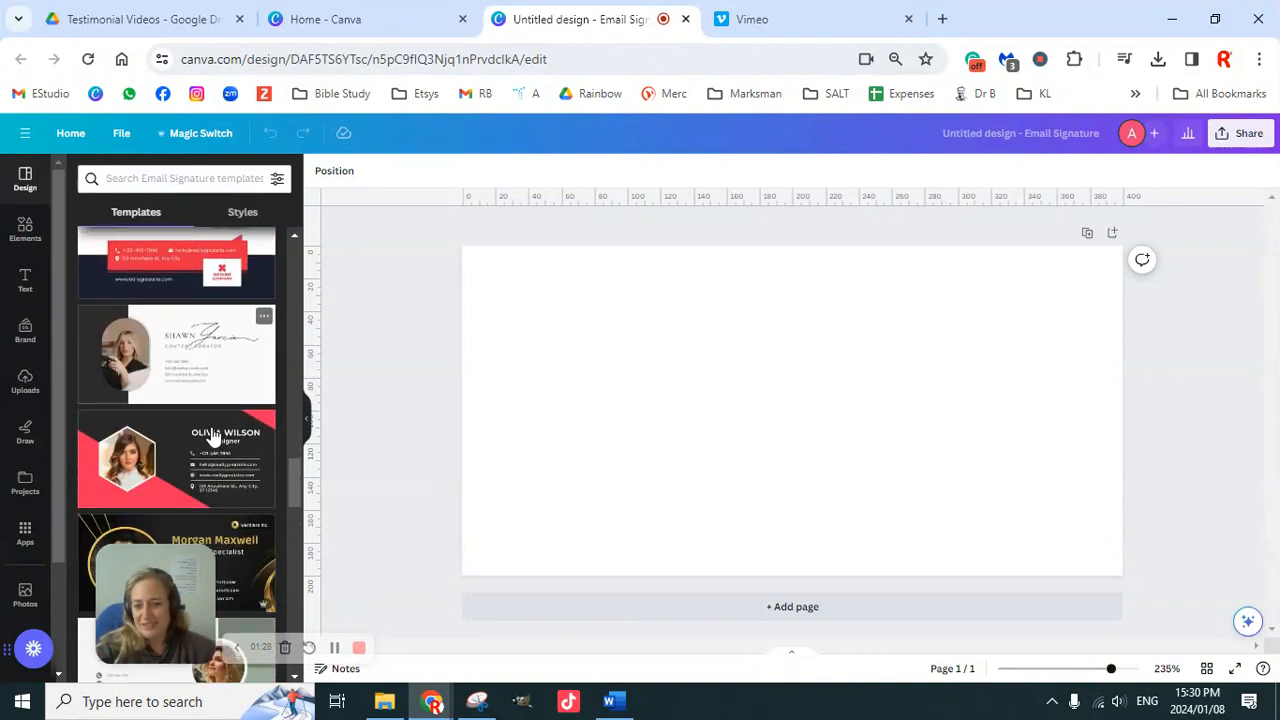
{"action": "scroll", "coordinate": [212, 440], "scroll_direction": "down", "scroll_amount": 3}
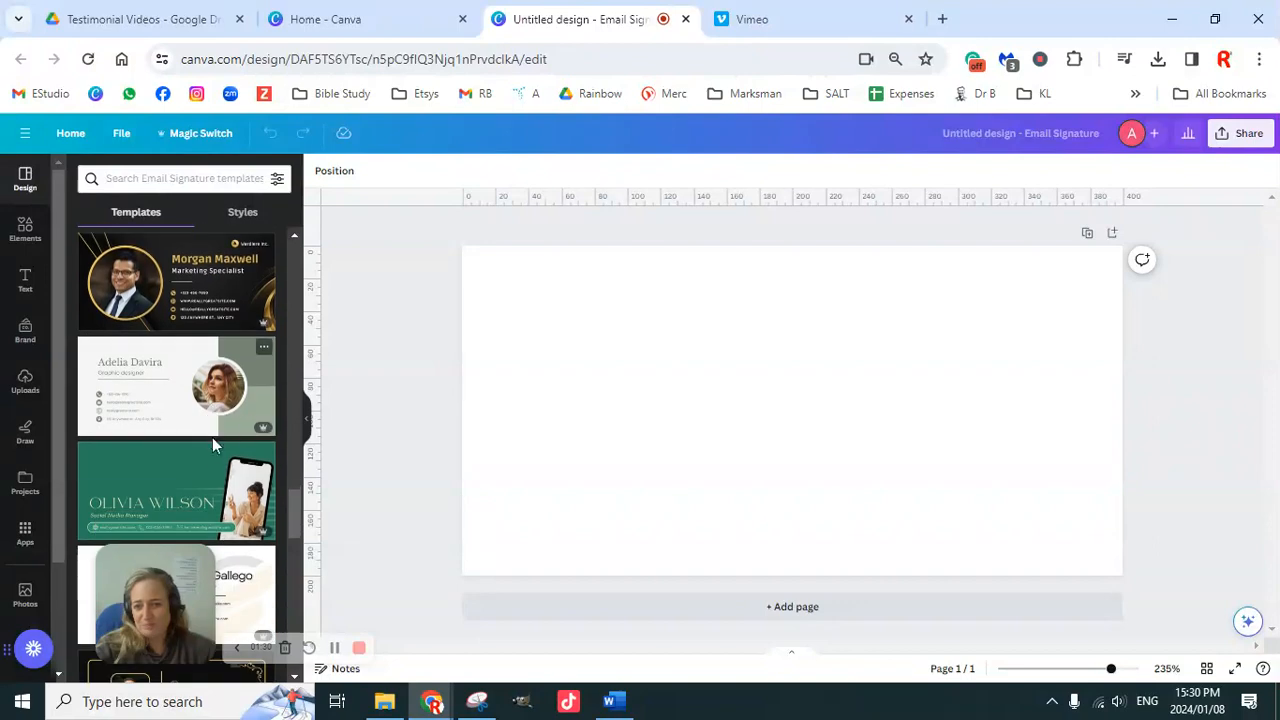
{"action": "scroll", "coordinate": [213, 460], "scroll_direction": "down", "scroll_amount": 4}
{"action": "scroll", "coordinate": [212, 478], "scroll_direction": "down", "scroll_amount": 5}
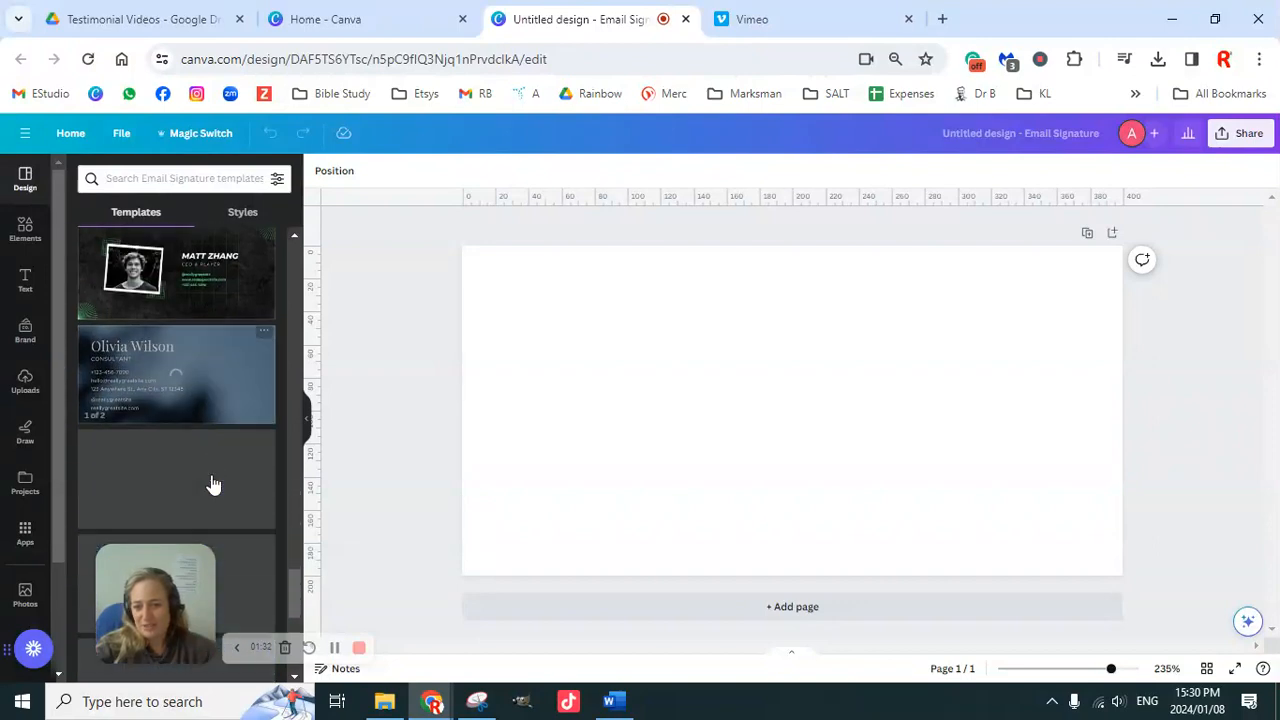
{"action": "scroll", "coordinate": [214, 475], "scroll_direction": "down", "scroll_amount": 3}
{"action": "scroll", "coordinate": [214, 474], "scroll_direction": "down", "scroll_amount": 1}
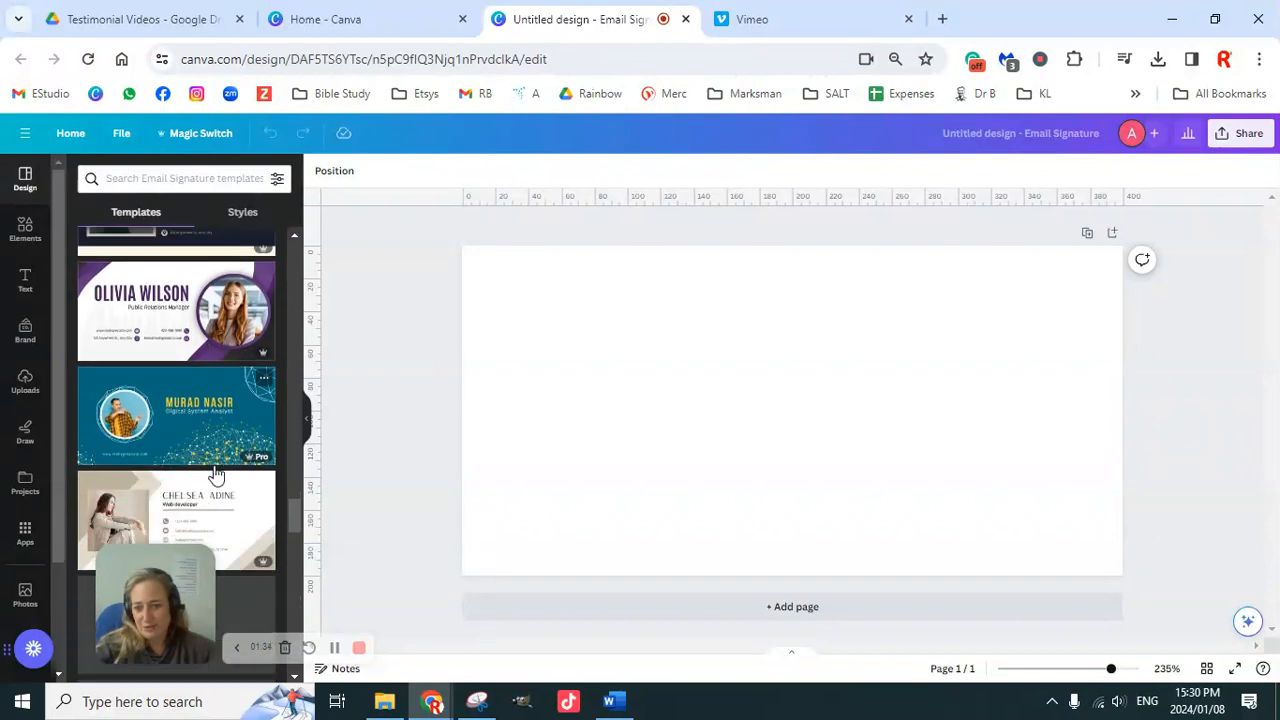
{"action": "scroll", "coordinate": [216, 474], "scroll_direction": "down", "scroll_amount": 5}
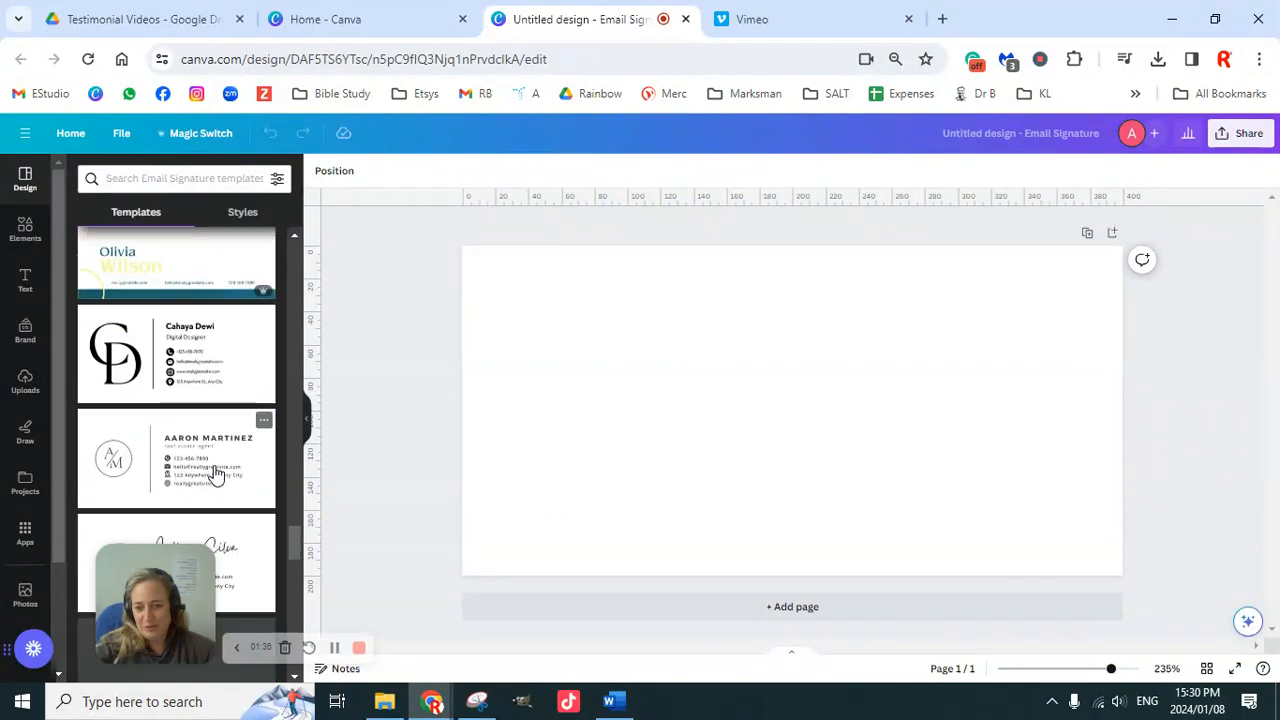
{"action": "scroll", "coordinate": [218, 465], "scroll_direction": "down", "scroll_amount": 5}
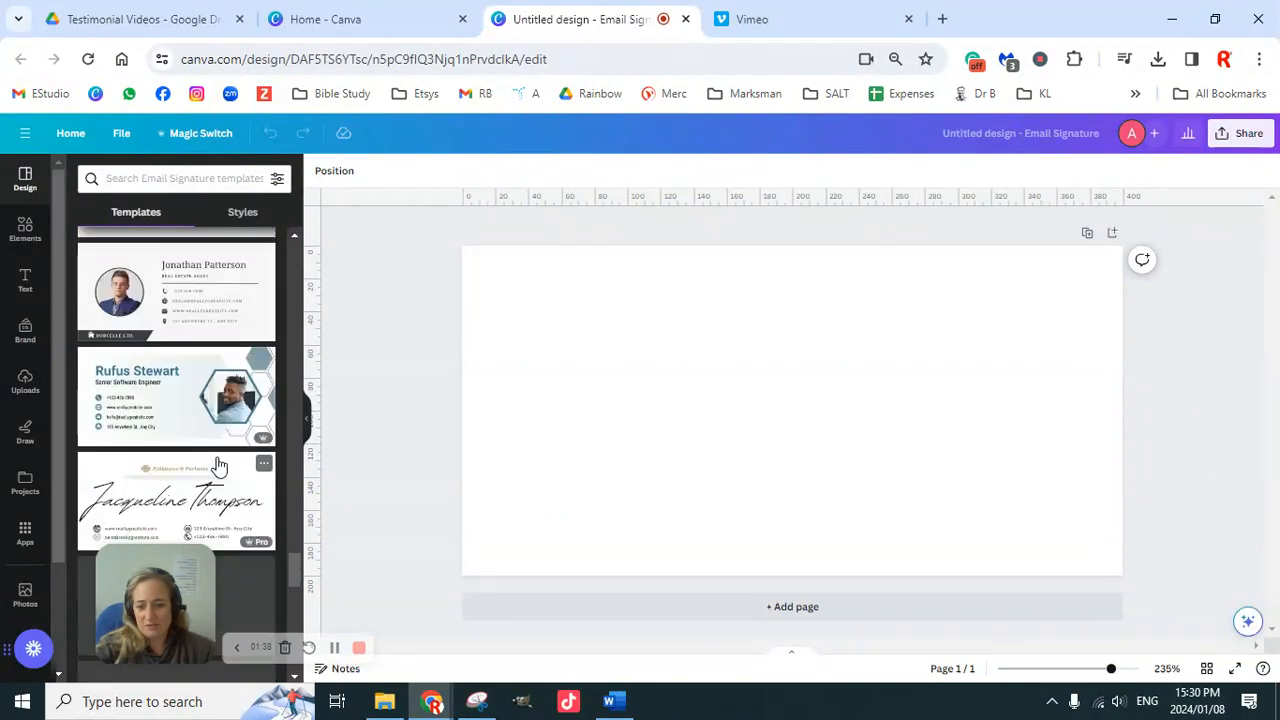
{"action": "scroll", "coordinate": [218, 466], "scroll_direction": "down", "scroll_amount": 3}
{"action": "scroll", "coordinate": [218, 466], "scroll_direction": "down", "scroll_amount": 5}
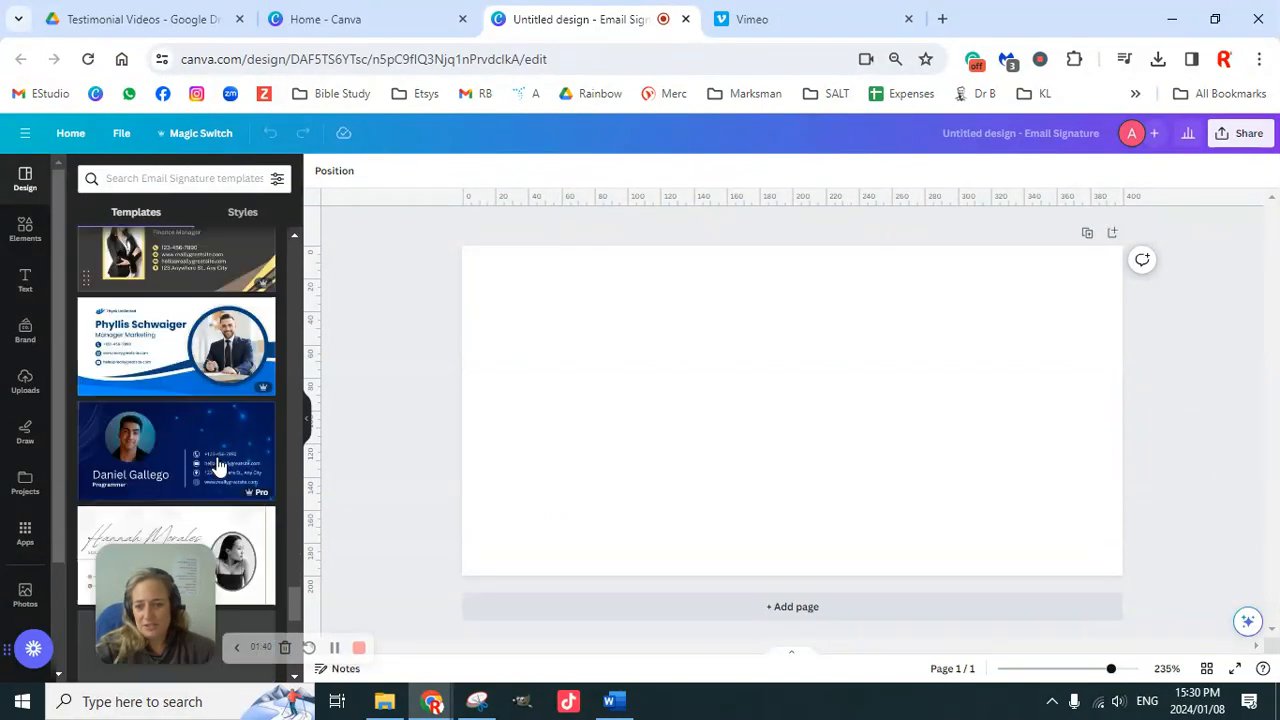
{"action": "scroll", "coordinate": [218, 466], "scroll_direction": "down", "scroll_amount": 4}
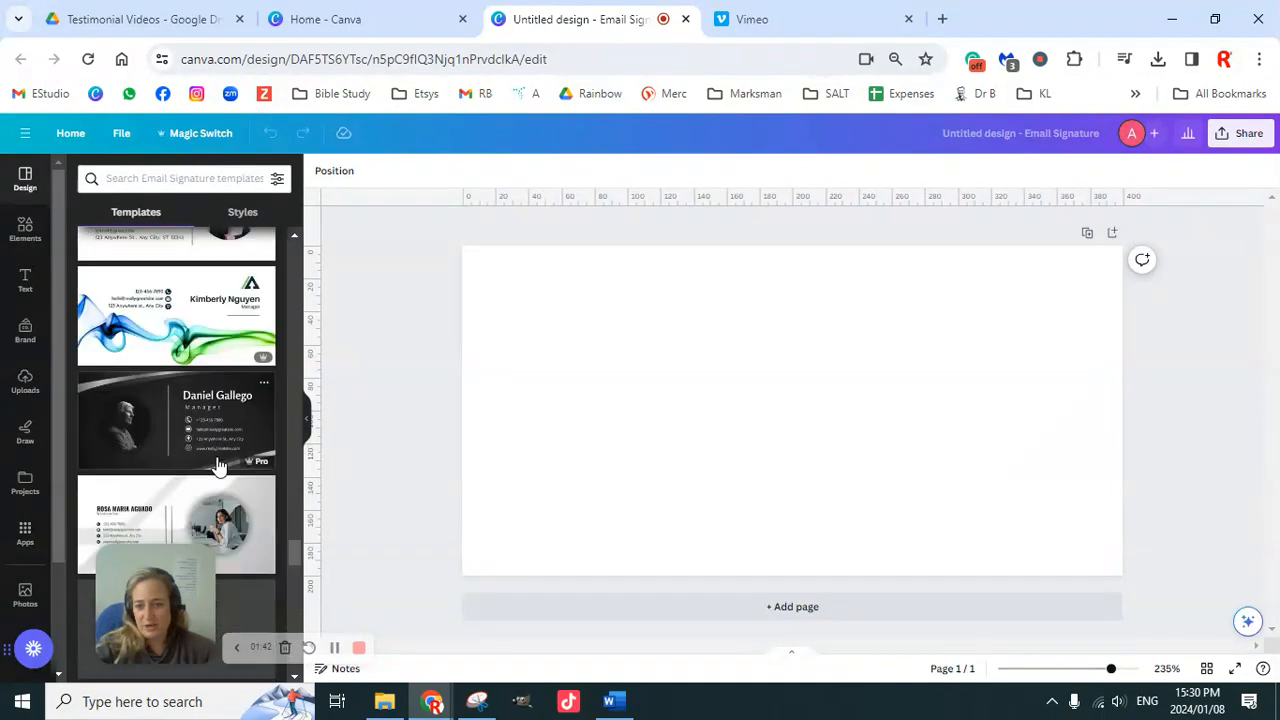
{"action": "scroll", "coordinate": [218, 463], "scroll_direction": "up", "scroll_amount": 15}
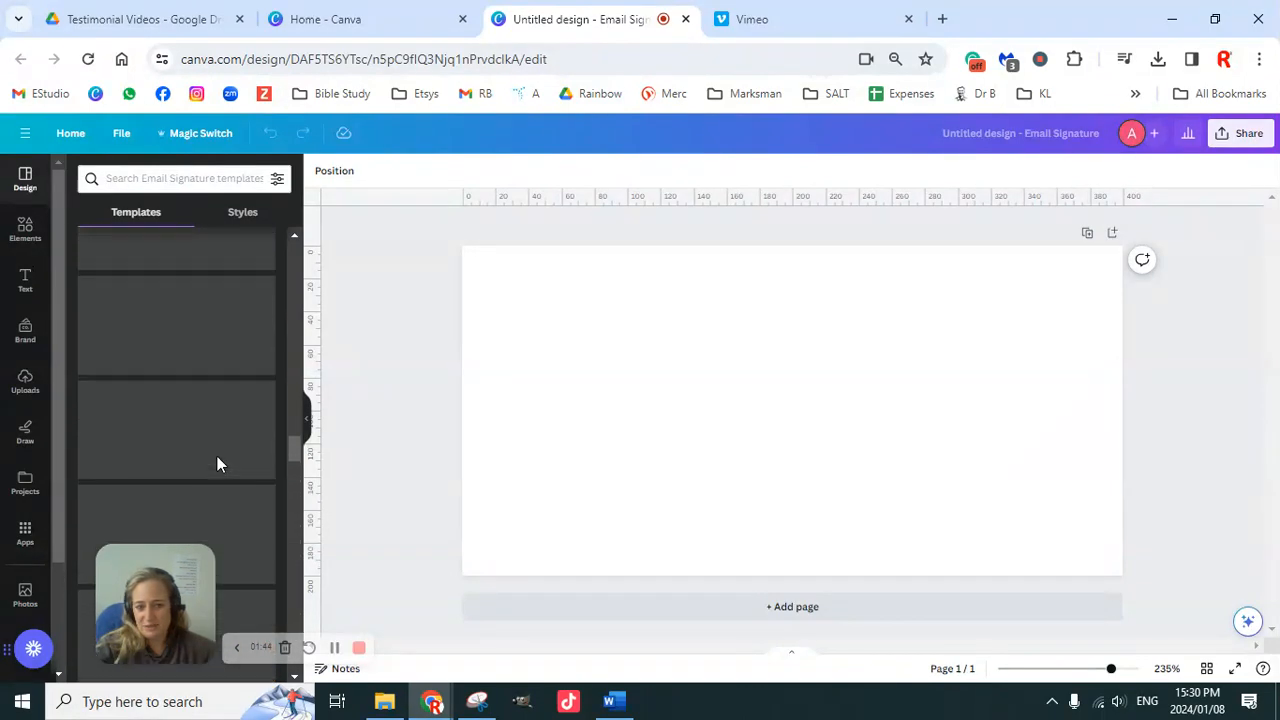
{"action": "scroll", "coordinate": [217, 464], "scroll_direction": "up", "scroll_amount": 10}
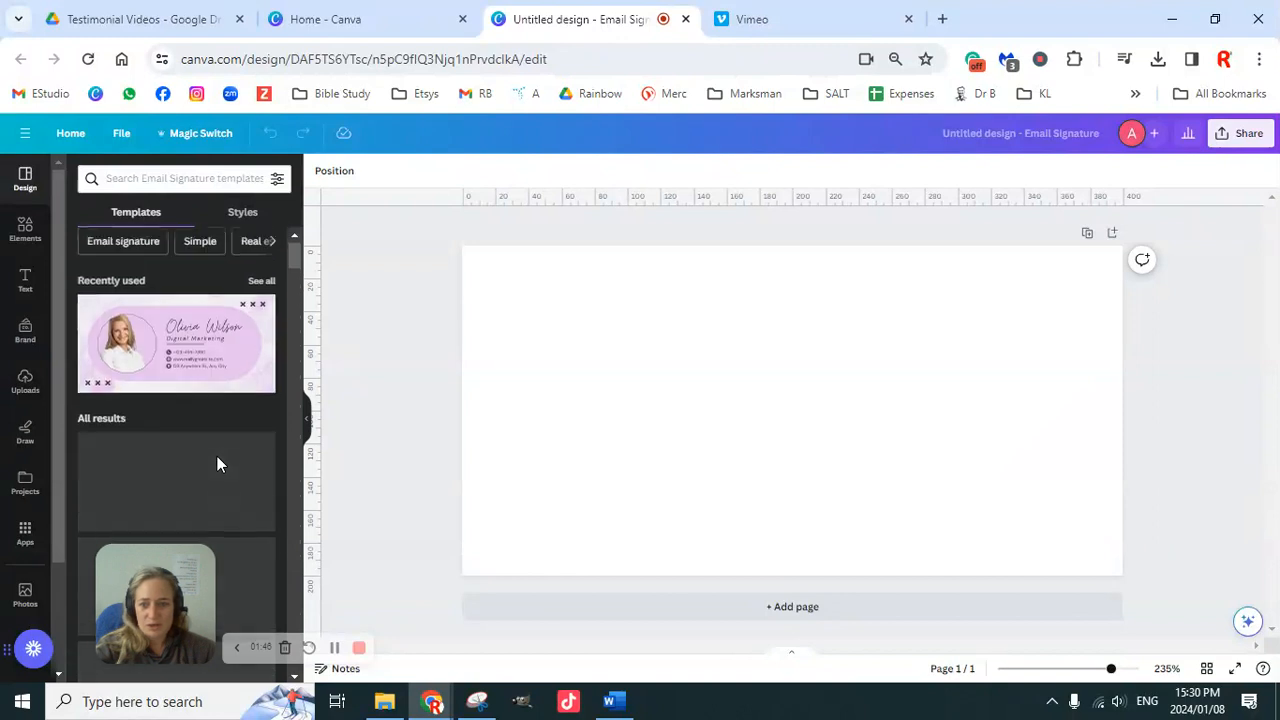
Step: Filter the template results to Simple designs and look through them
{"action": "left_click", "coordinate": [205, 252]}
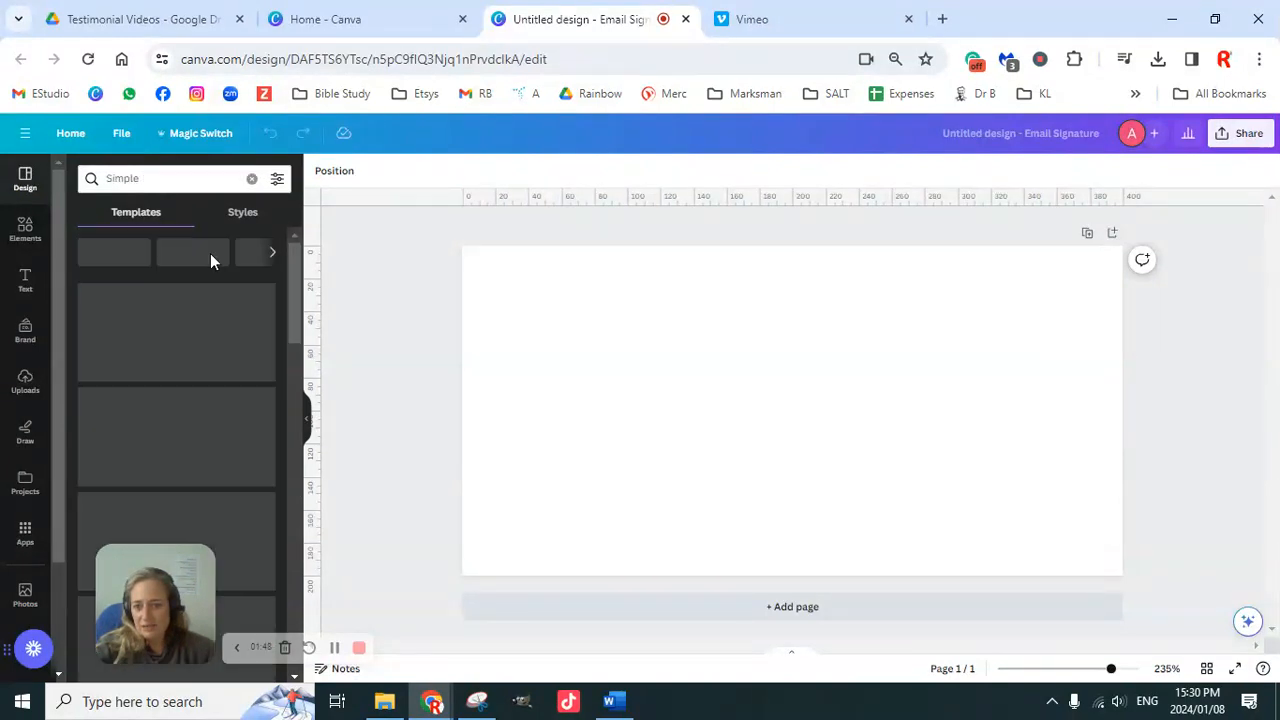
{"action": "scroll", "coordinate": [218, 395], "scroll_direction": "down", "scroll_amount": 5}
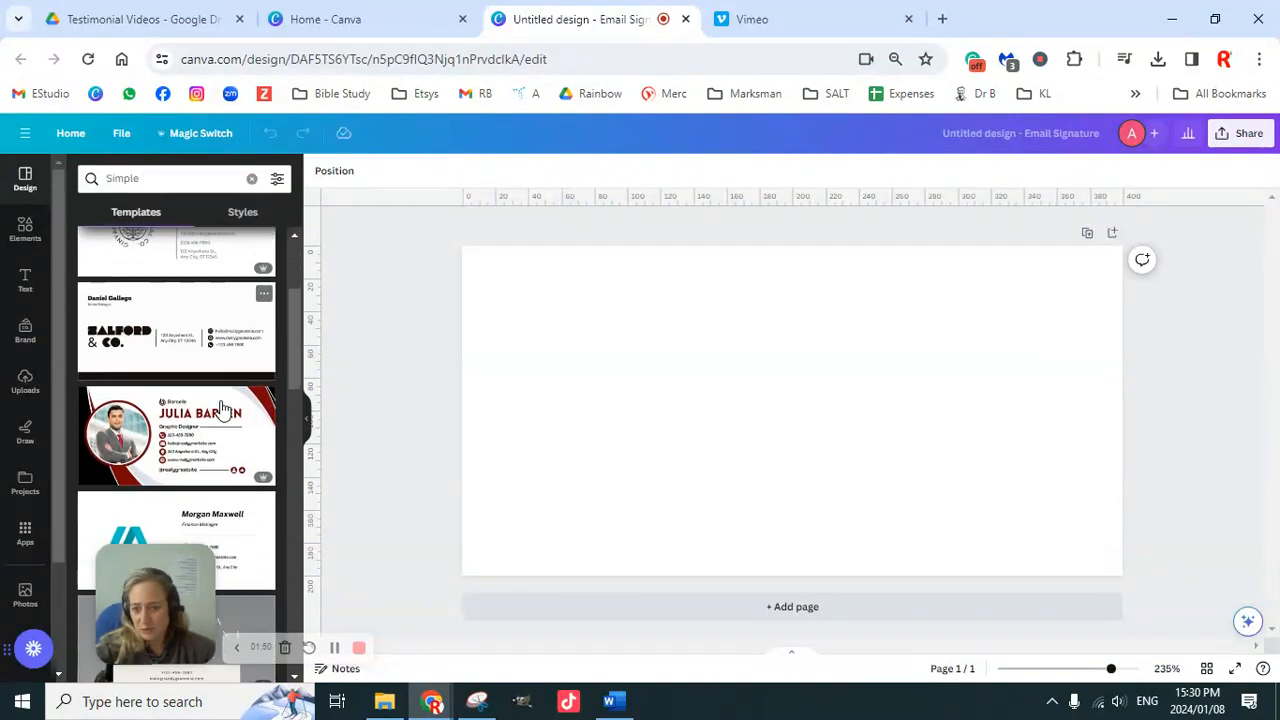
{"action": "scroll", "coordinate": [222, 410], "scroll_direction": "down", "scroll_amount": 3}
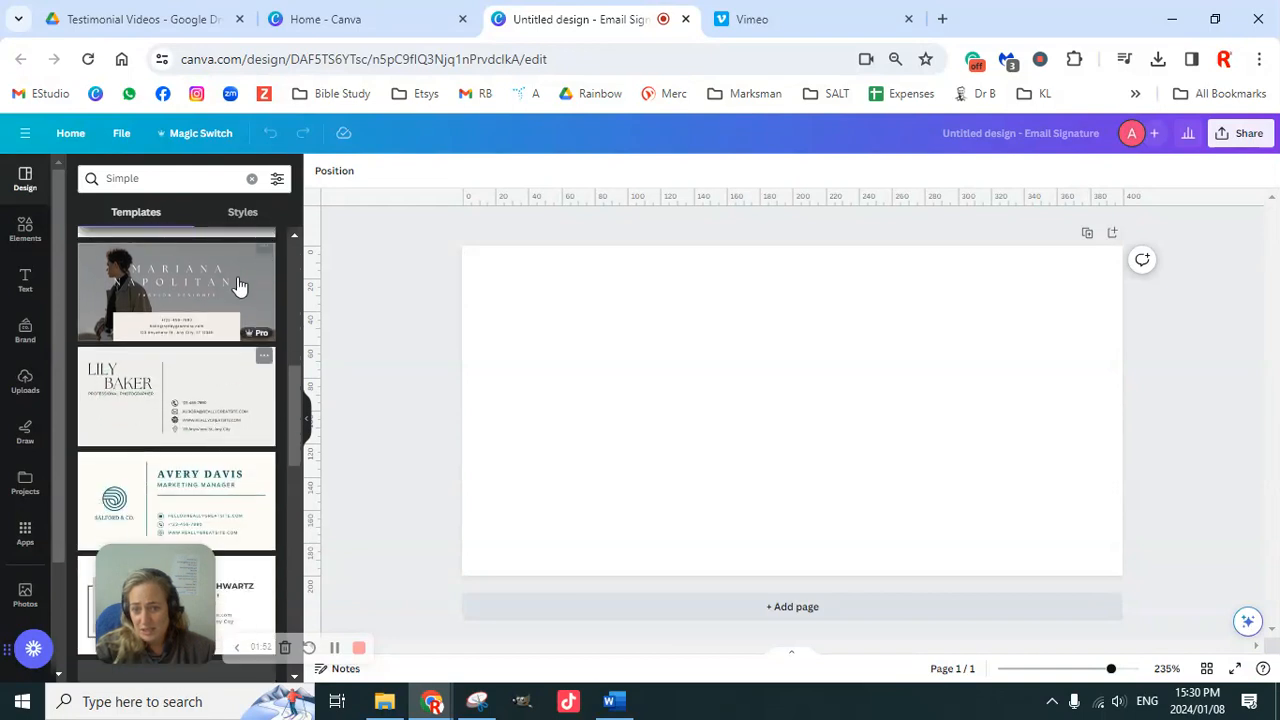
{"action": "scroll", "coordinate": [217, 426], "scroll_direction": "up", "scroll_amount": 3}
{"action": "scroll", "coordinate": [245, 300], "scroll_direction": "up", "scroll_amount": 5}
Step: Narrow the template results to Minimalist designs and browse down the list
{"action": "left_click", "coordinate": [245, 252]}
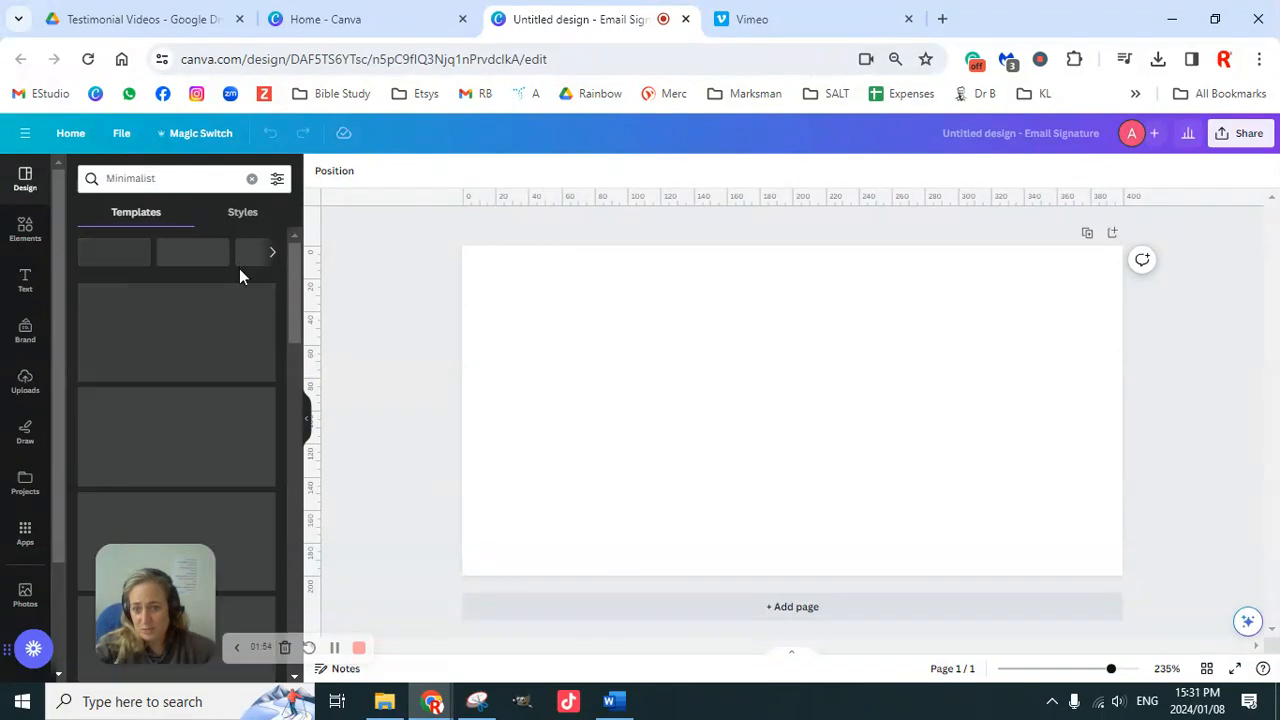
{"action": "scroll", "coordinate": [220, 410], "scroll_direction": "down", "scroll_amount": 5}
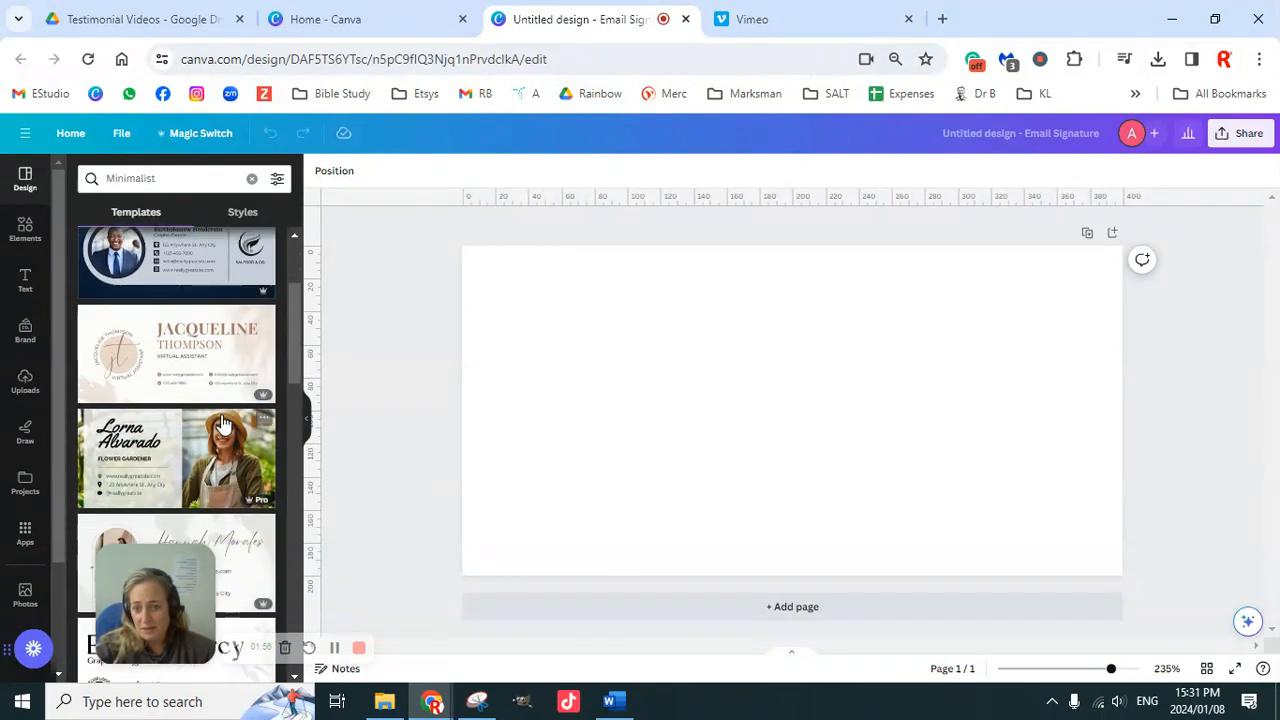
{"action": "scroll", "coordinate": [222, 422], "scroll_direction": "down", "scroll_amount": 5}
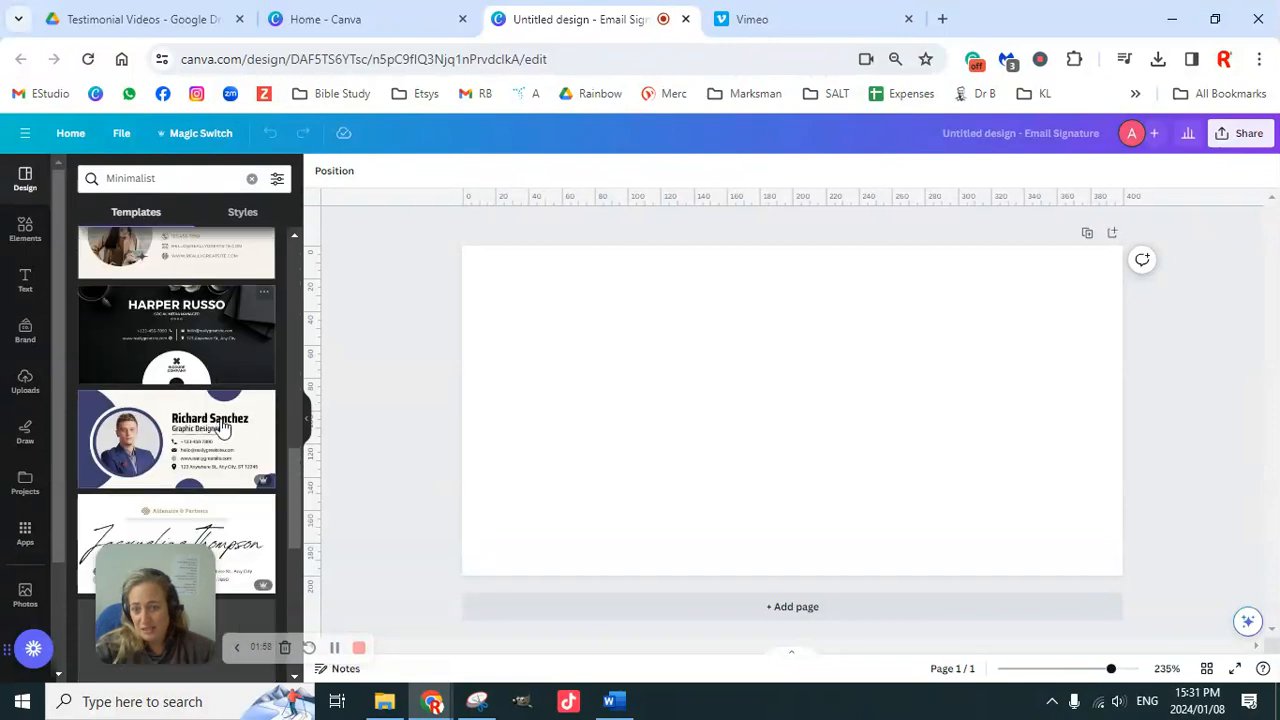
{"action": "scroll", "coordinate": [222, 436], "scroll_direction": "down", "scroll_amount": 10}
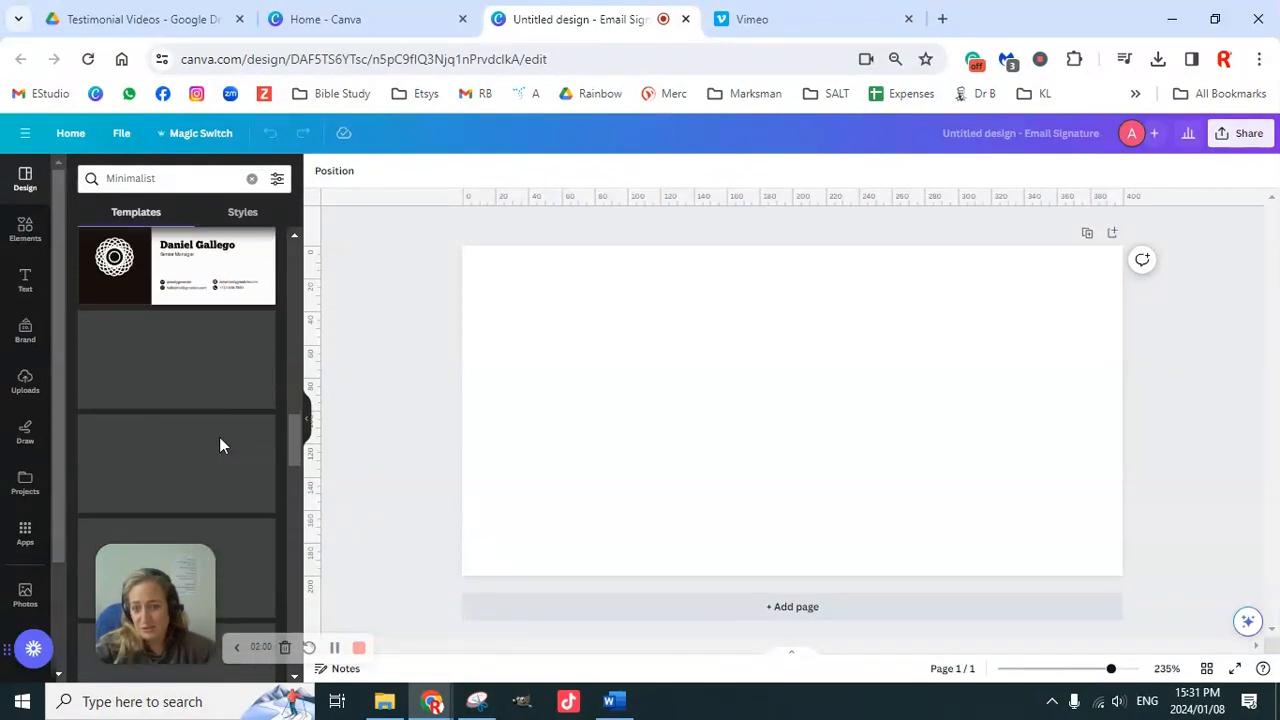
{"action": "scroll", "coordinate": [218, 430], "scroll_direction": "down", "scroll_amount": 2}
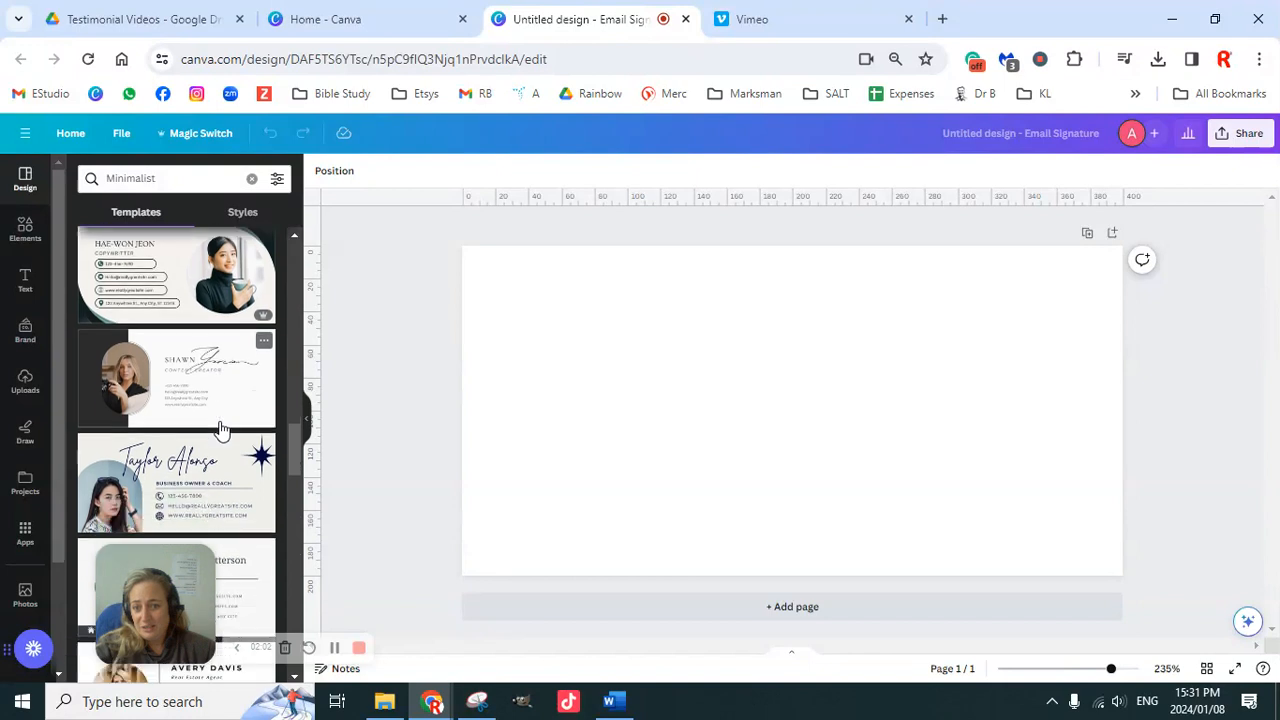
{"action": "scroll", "coordinate": [226, 410], "scroll_direction": "up", "scroll_amount": 2}
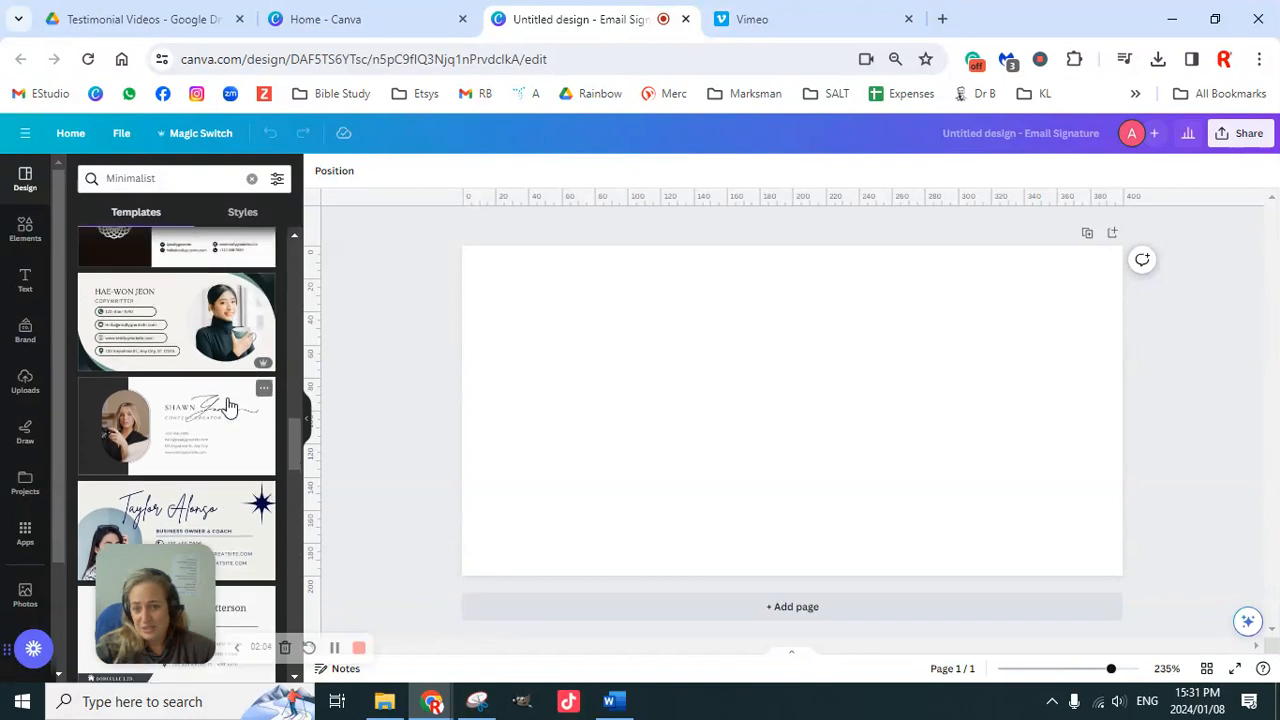
{"action": "scroll", "coordinate": [212, 448], "scroll_direction": "down", "scroll_amount": 3}
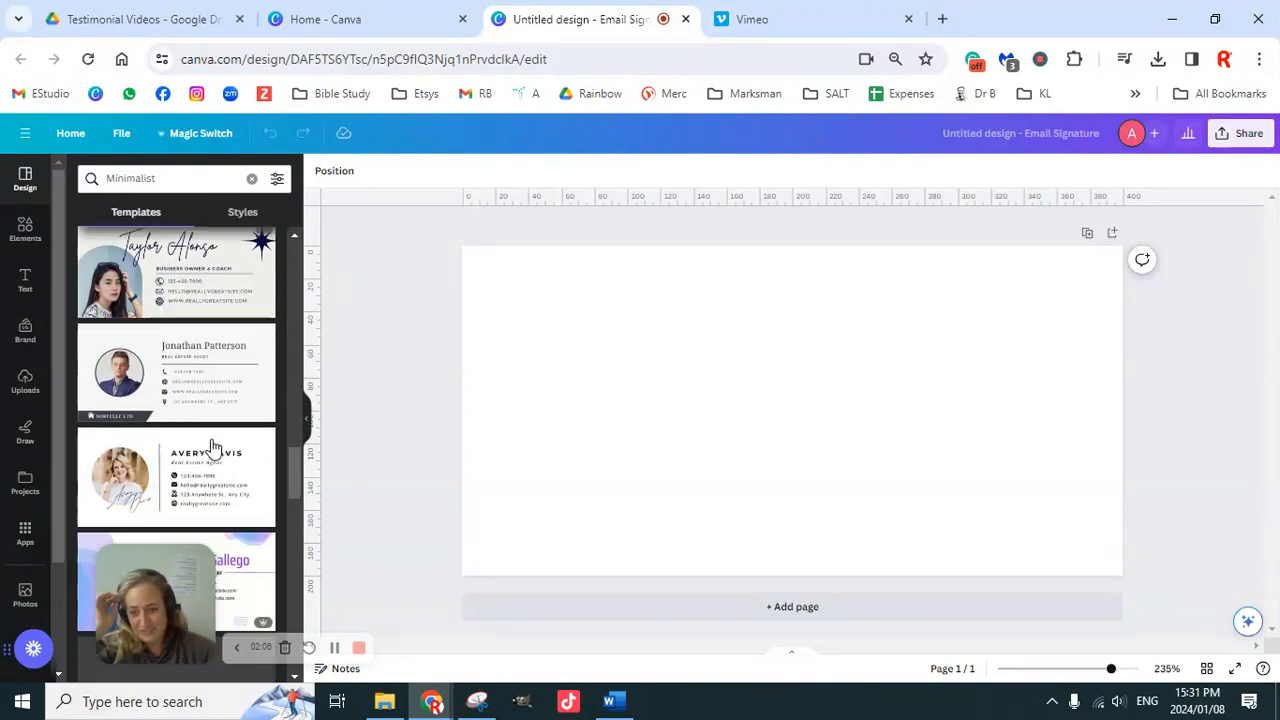
{"action": "scroll", "coordinate": [212, 455], "scroll_direction": "down", "scroll_amount": 3}
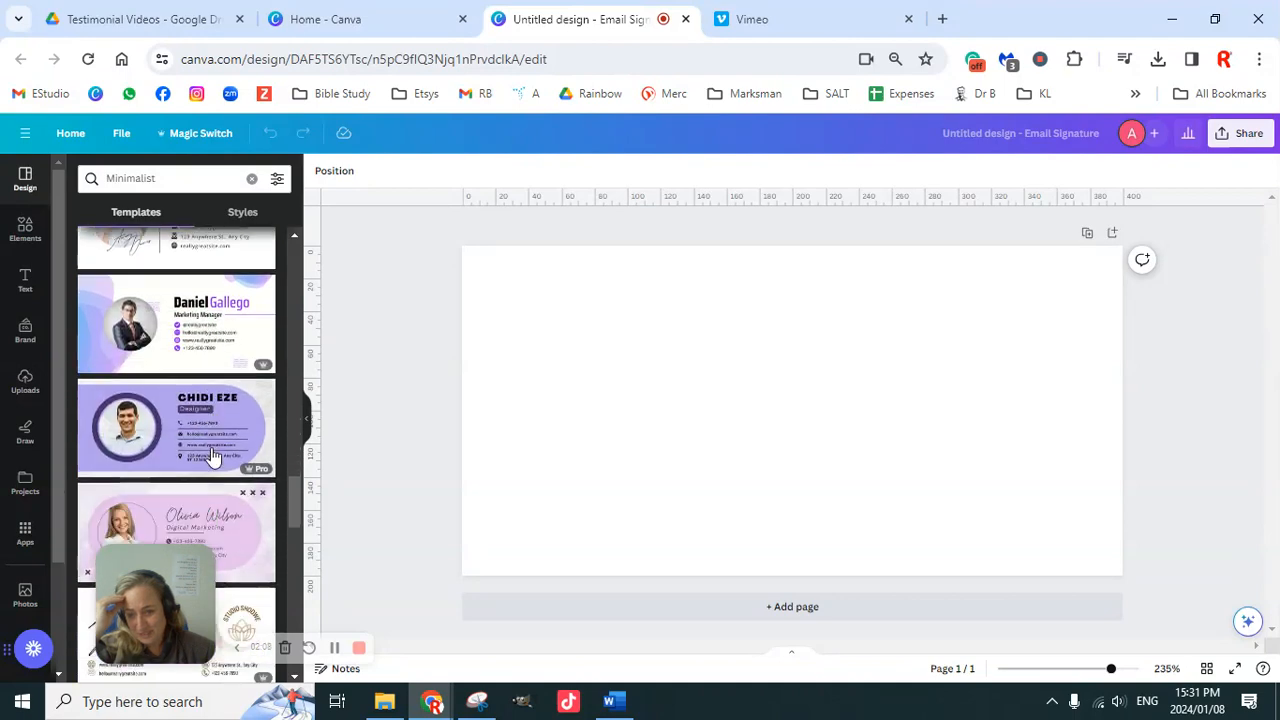
{"action": "scroll", "coordinate": [213, 457], "scroll_direction": "down", "scroll_amount": 1}
{"action": "scroll", "coordinate": [212, 455], "scroll_direction": "down", "scroll_amount": 5}
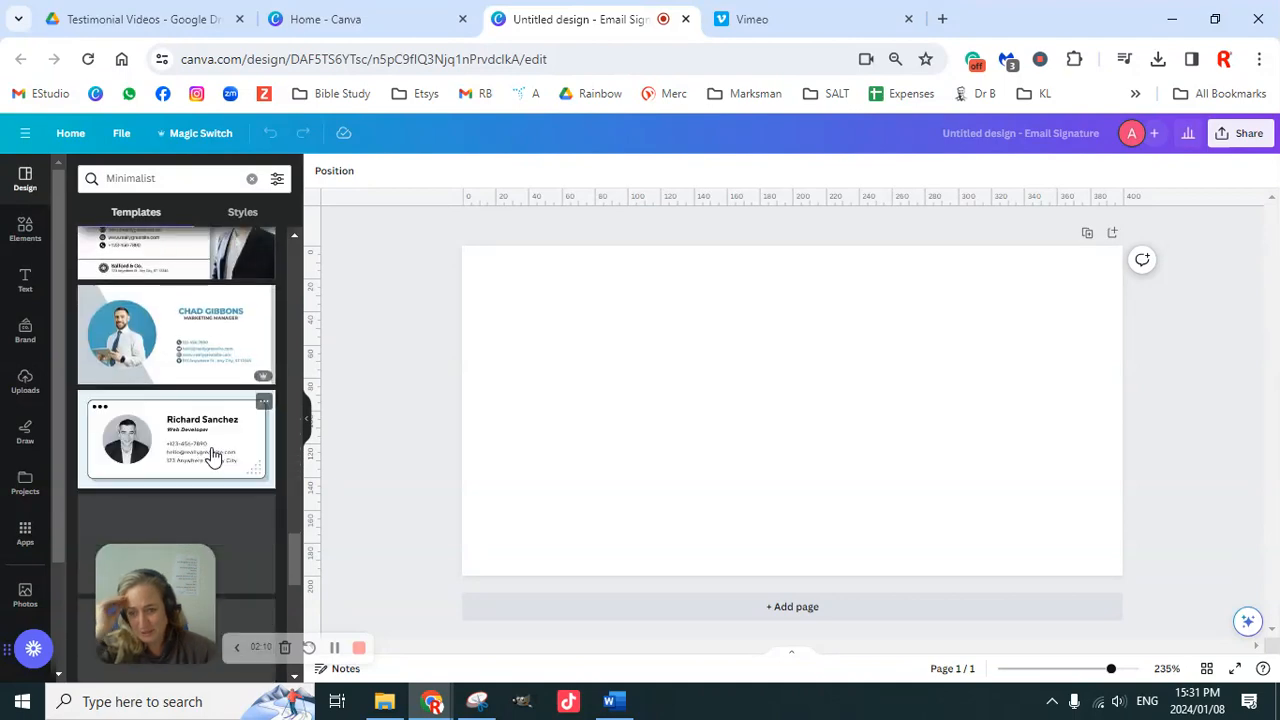
{"action": "scroll", "coordinate": [216, 447], "scroll_direction": "down", "scroll_amount": 5}
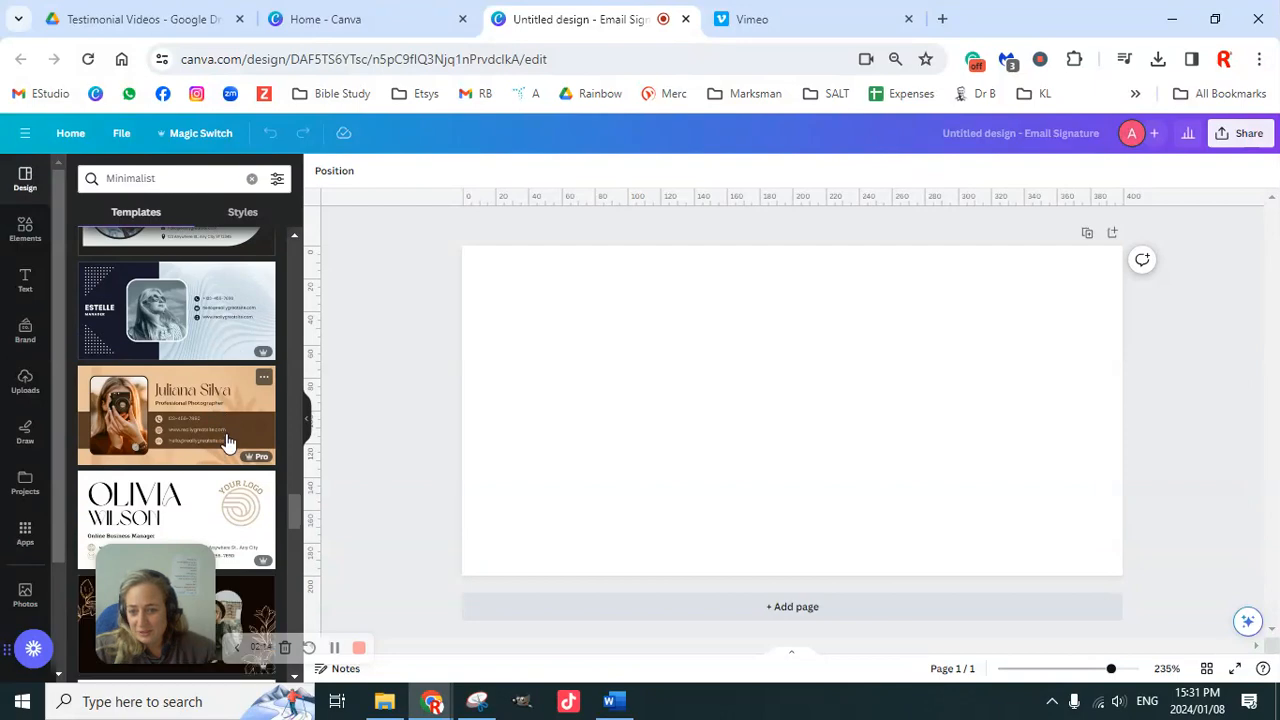
{"action": "scroll", "coordinate": [228, 447], "scroll_direction": "down", "scroll_amount": 6}
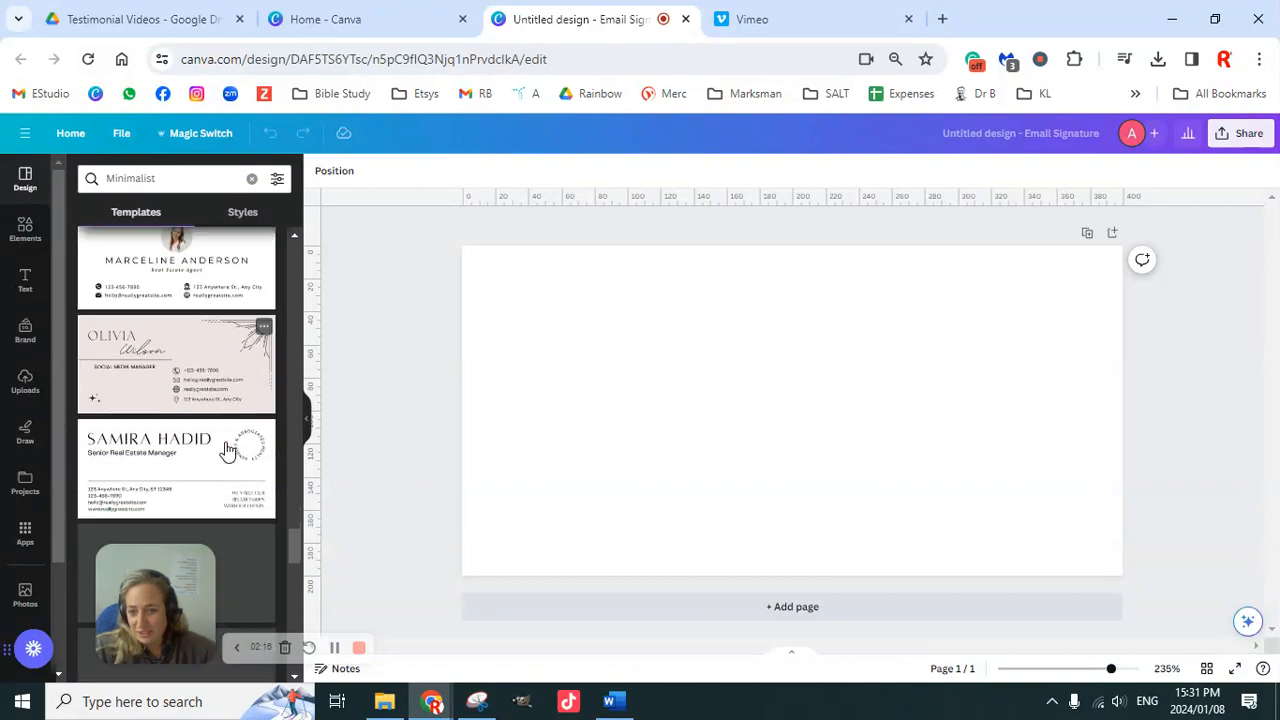
{"action": "scroll", "coordinate": [228, 450], "scroll_direction": "down", "scroll_amount": 5}
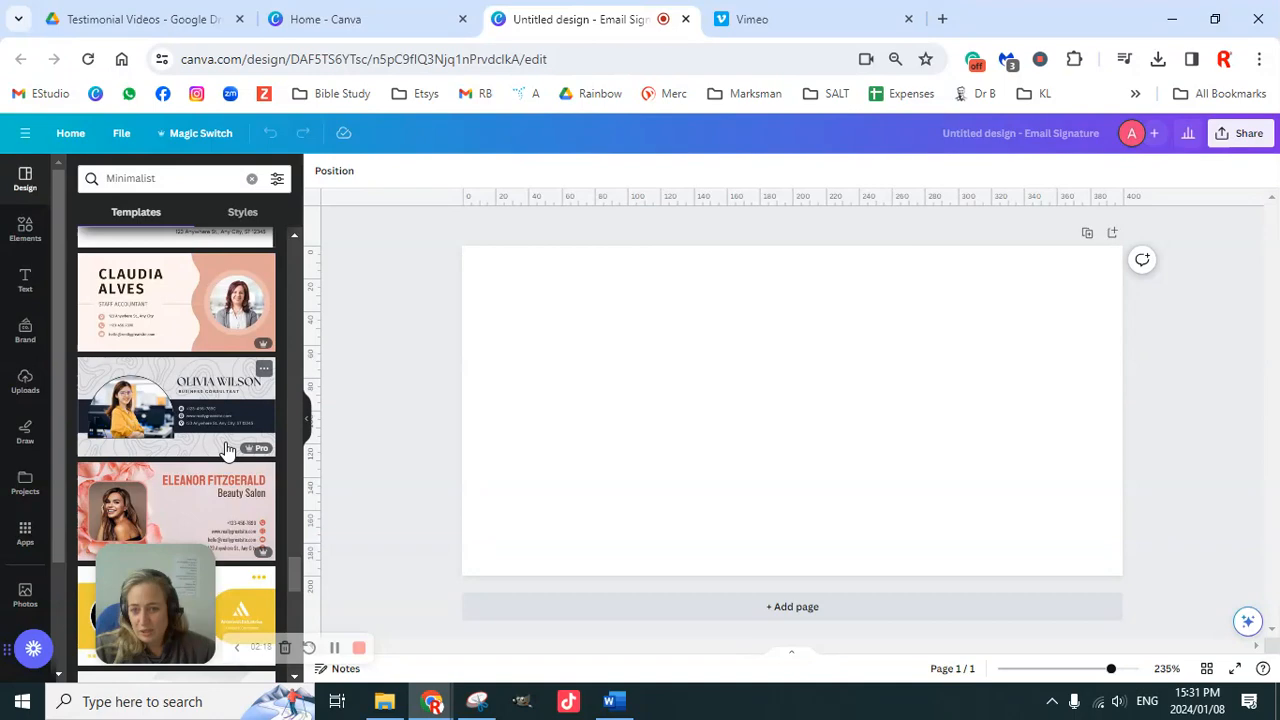
{"action": "scroll", "coordinate": [228, 450], "scroll_direction": "down", "scroll_amount": 10}
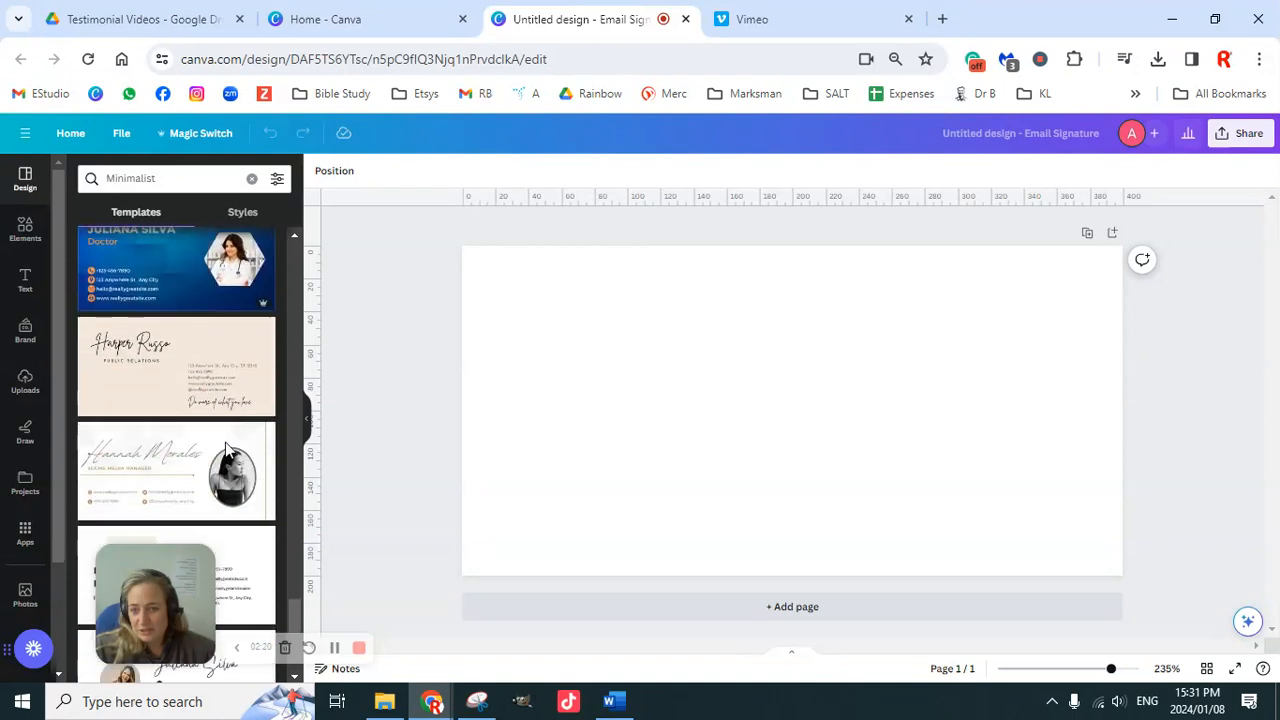
Step: Apply the purple Modern Minimalist Corporate Email Signature template to the page
{"action": "scroll", "coordinate": [226, 449], "scroll_direction": "up", "scroll_amount": 8}
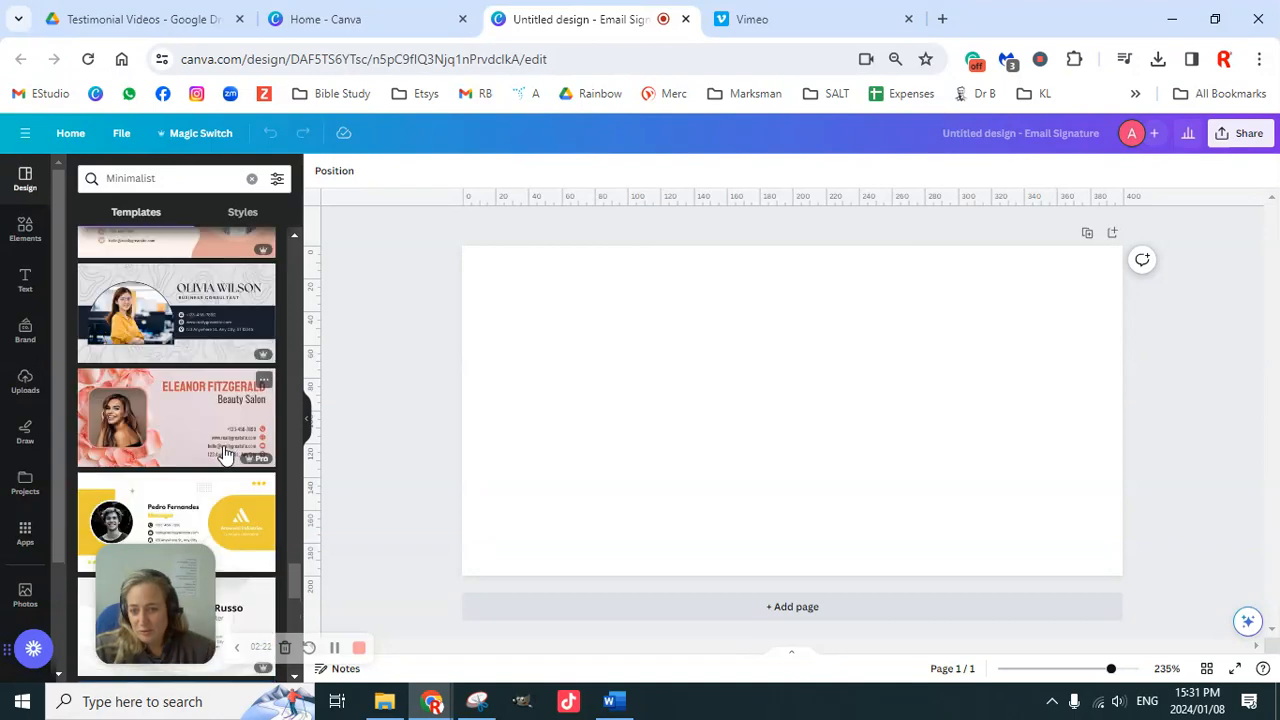
{"action": "scroll", "coordinate": [224, 452], "scroll_direction": "up", "scroll_amount": 5}
{"action": "scroll", "coordinate": [224, 452], "scroll_direction": "down", "scroll_amount": 8}
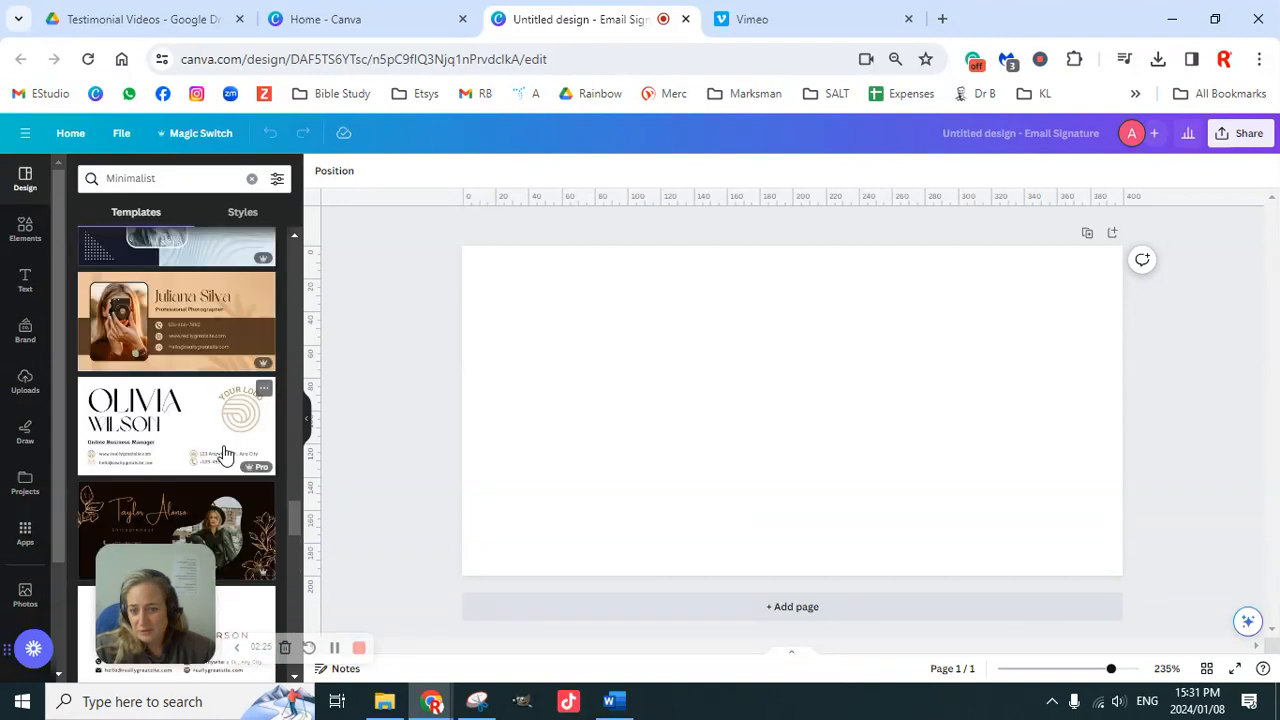
{"action": "scroll", "coordinate": [226, 454], "scroll_direction": "up", "scroll_amount": 1}
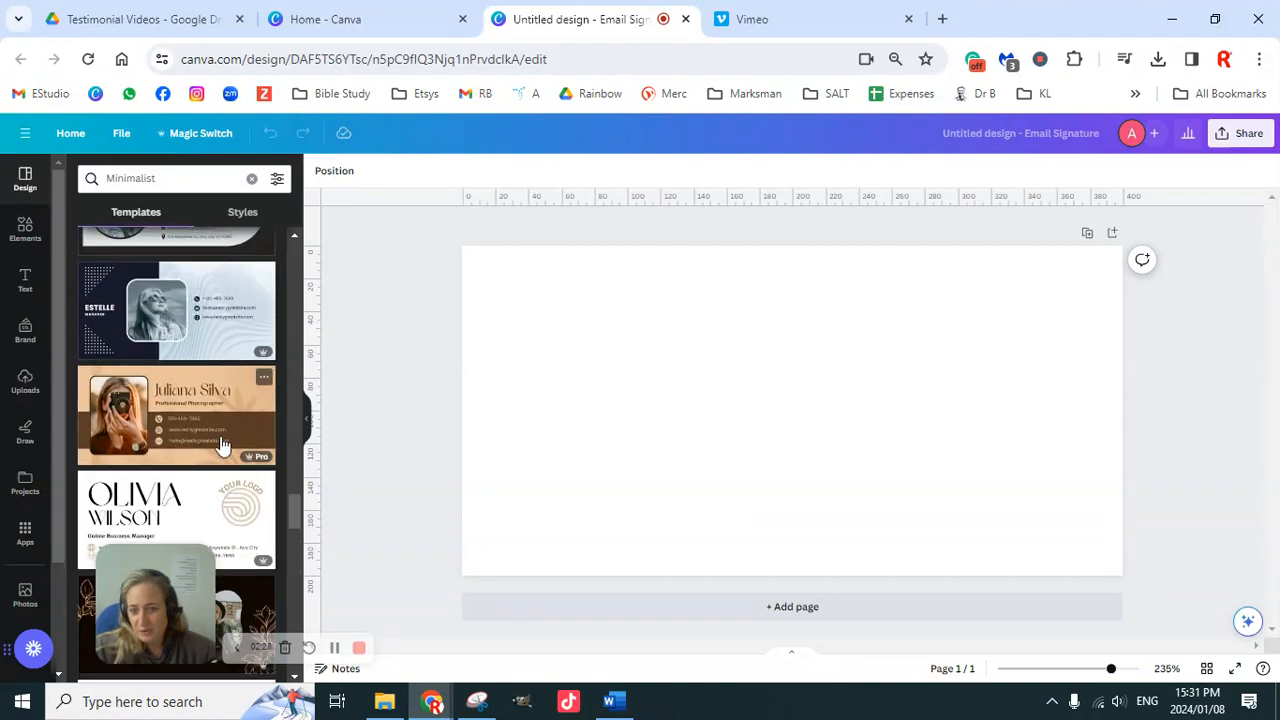
{"action": "scroll", "coordinate": [221, 438], "scroll_direction": "up", "scroll_amount": 5}
{"action": "scroll", "coordinate": [219, 446], "scroll_direction": "down", "scroll_amount": 1}
{"action": "scroll", "coordinate": [222, 452], "scroll_direction": "down", "scroll_amount": 2}
{"action": "scroll", "coordinate": [221, 445], "scroll_direction": "up", "scroll_amount": 2}
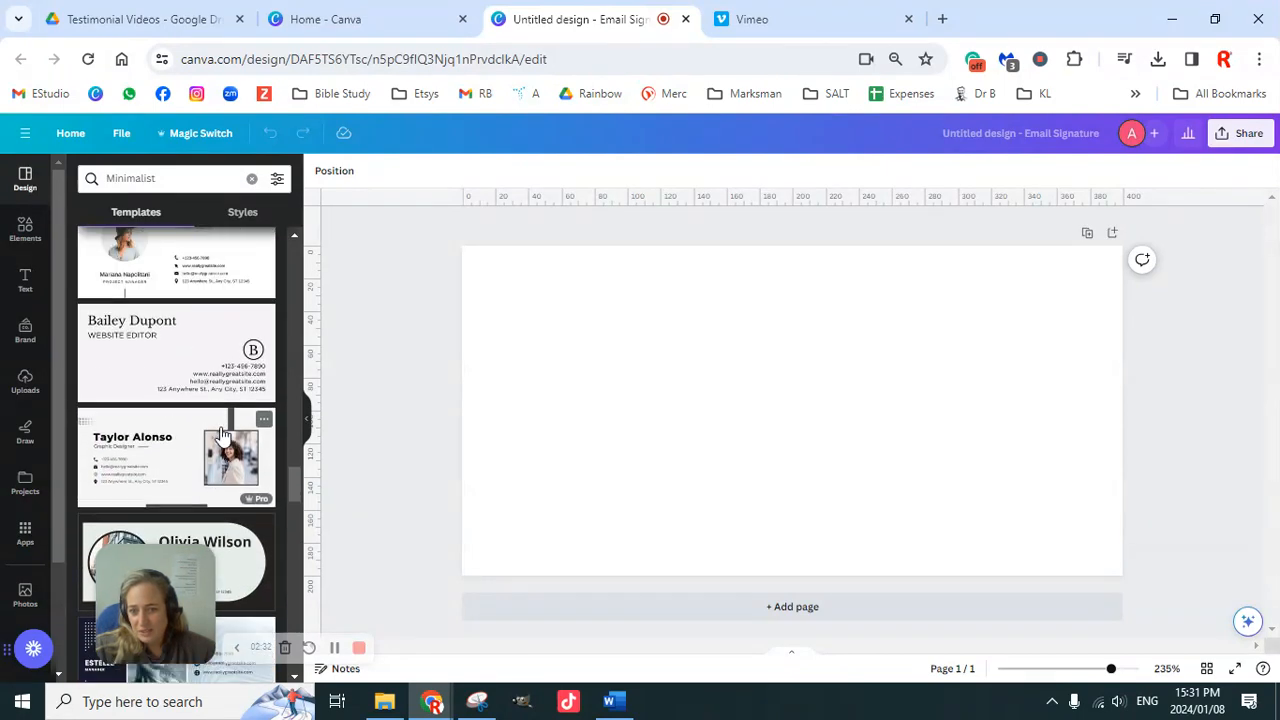
{"action": "scroll", "coordinate": [222, 436], "scroll_direction": "up", "scroll_amount": 1}
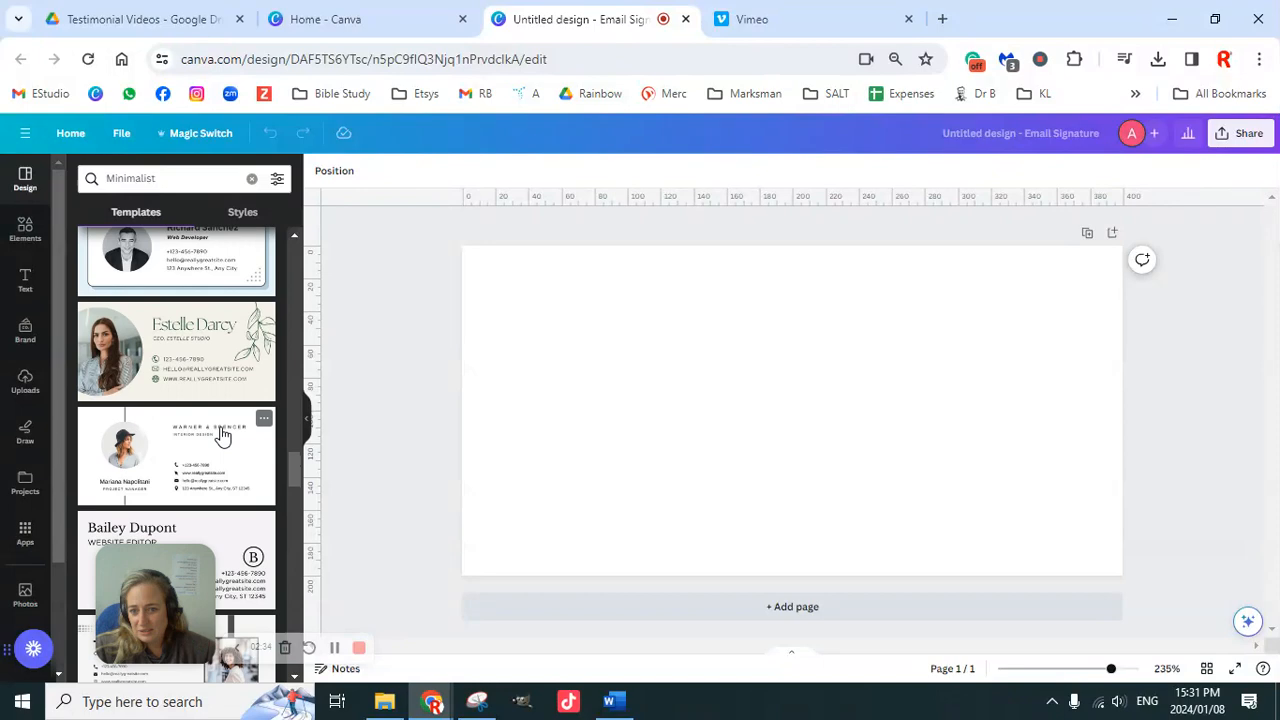
{"action": "scroll", "coordinate": [222, 436], "scroll_direction": "down", "scroll_amount": 5}
{"action": "scroll", "coordinate": [221, 436], "scroll_direction": "up", "scroll_amount": 2}
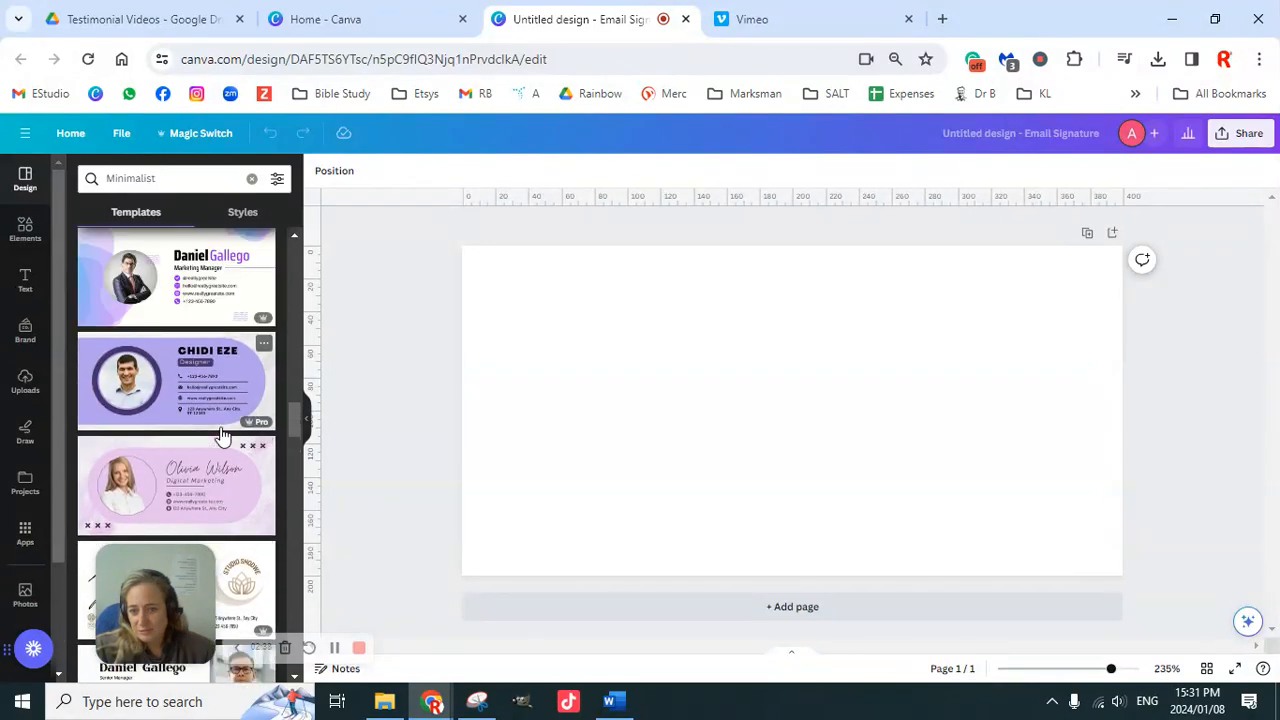
{"action": "scroll", "coordinate": [222, 436], "scroll_direction": "up", "scroll_amount": 1}
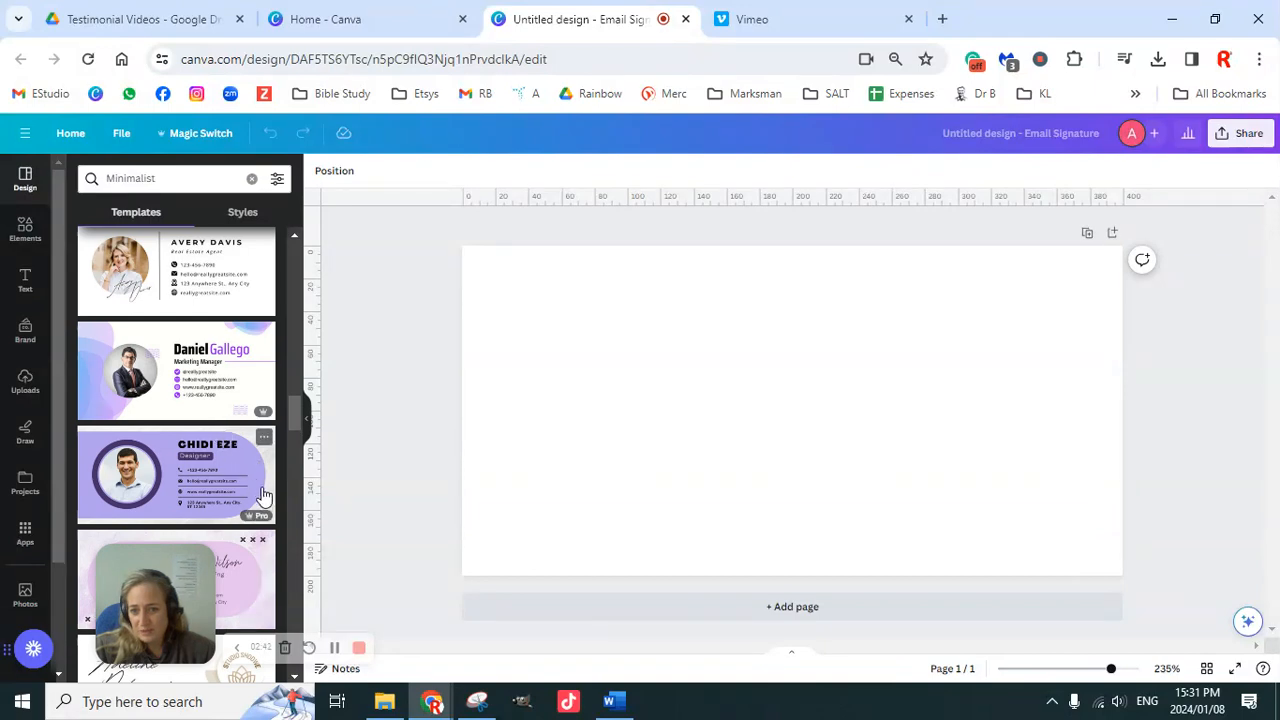
{"action": "left_click", "coordinate": [200, 475]}
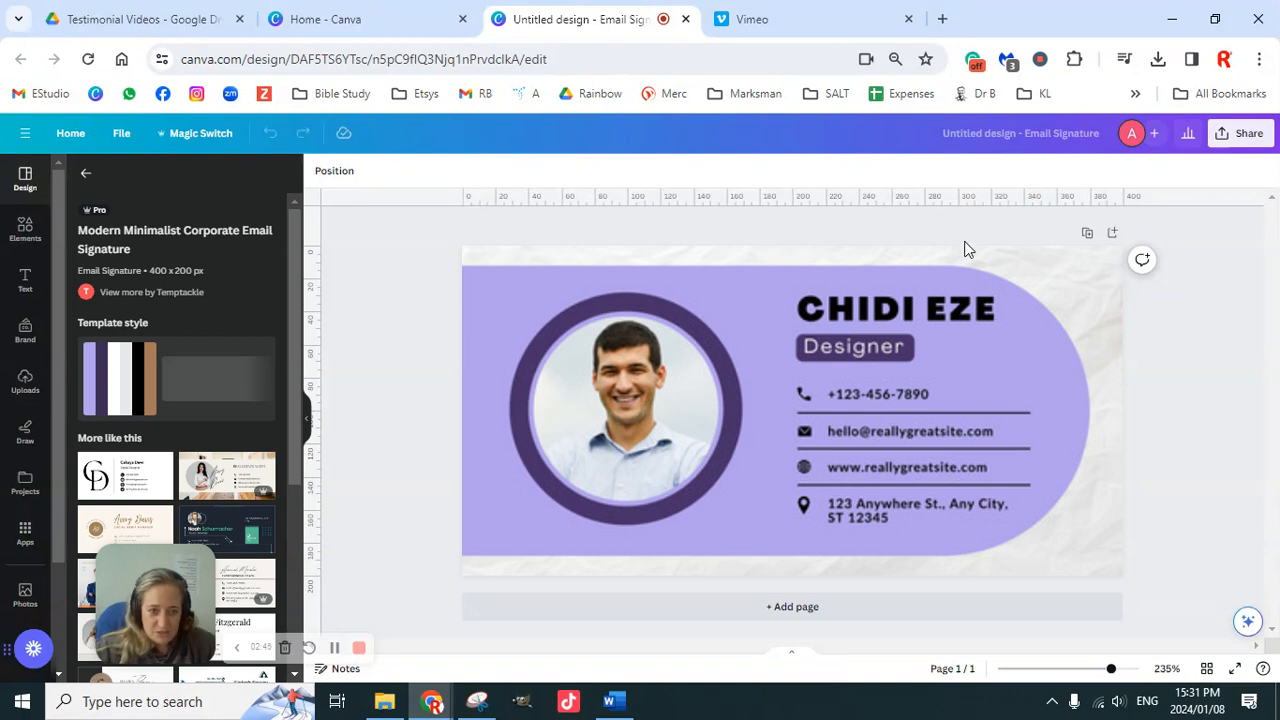
{"action": "left_click", "coordinate": [1070, 298]}
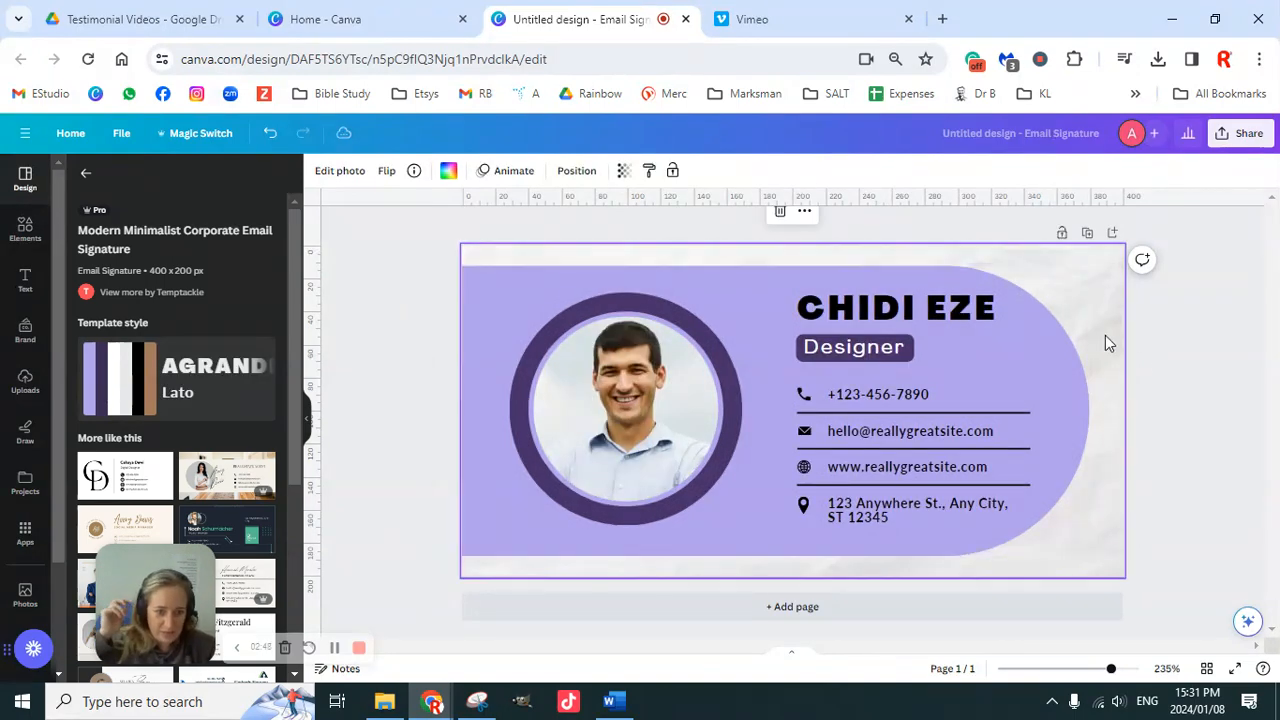
Step: Detach the sample portrait from its circular frame and delete it
{"action": "left_click", "coordinate": [770, 290]}
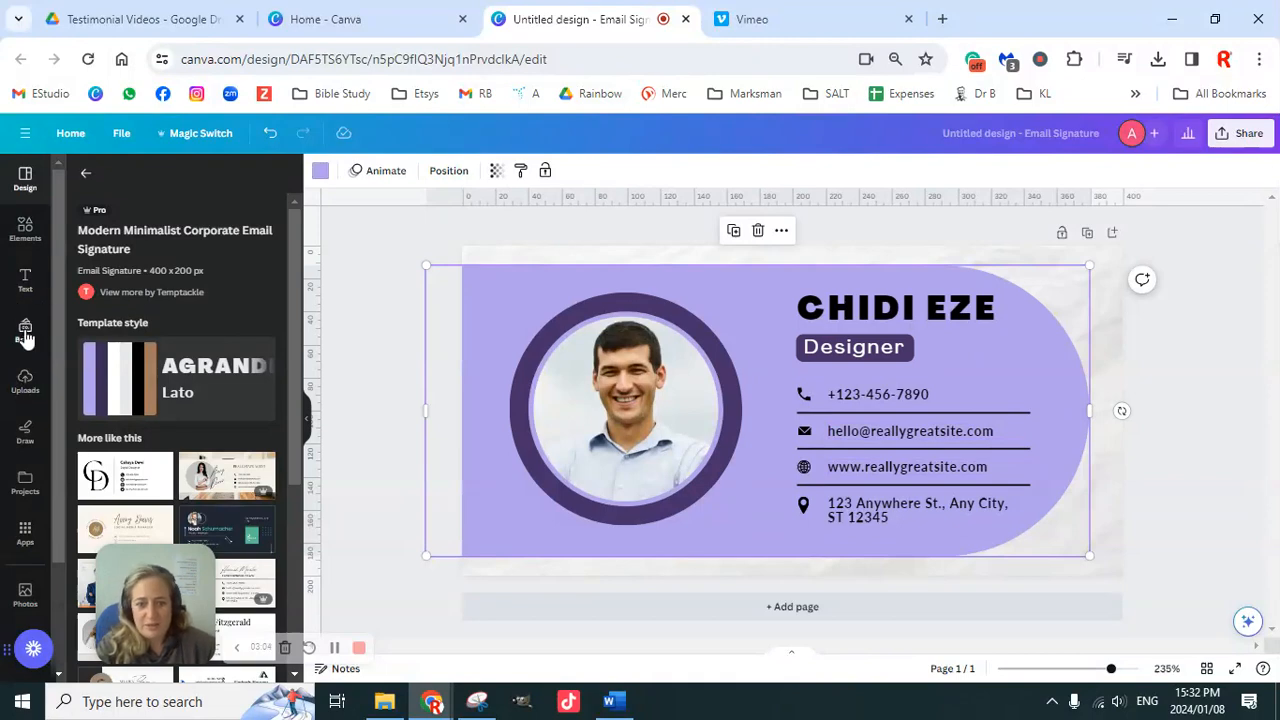
{"action": "right_click", "coordinate": [612, 416]}
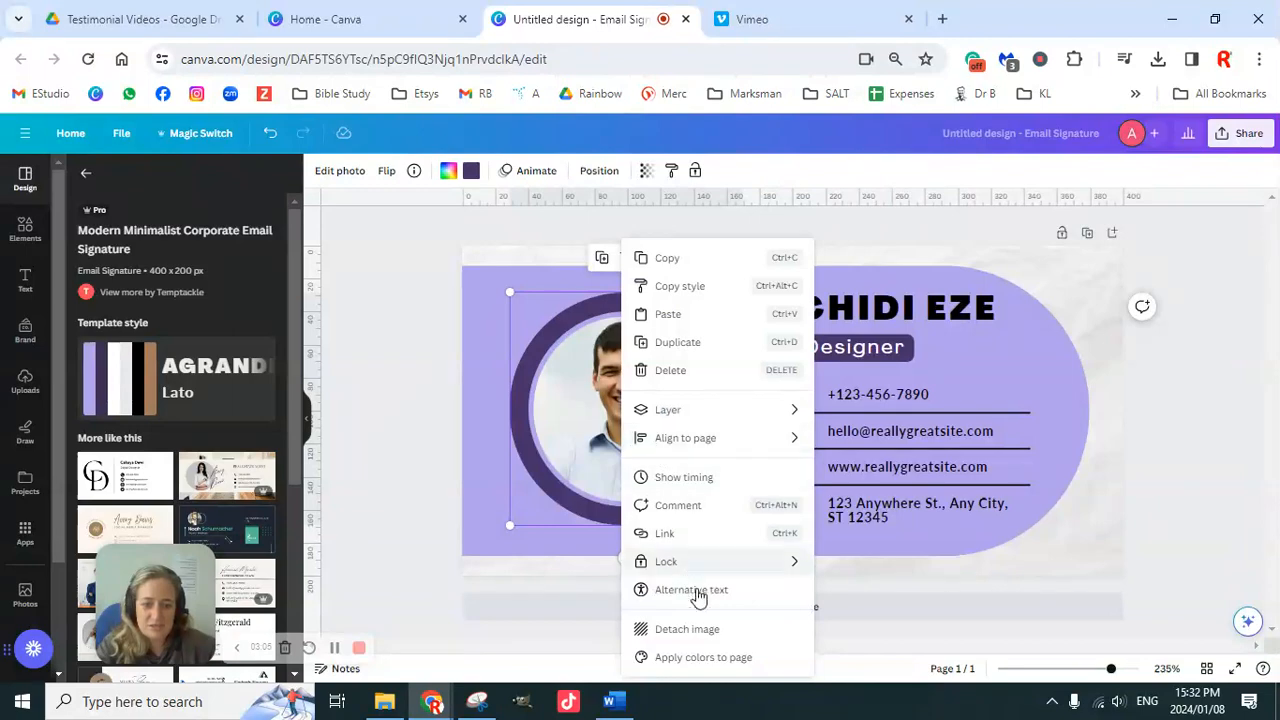
{"action": "left_click", "coordinate": [706, 630]}
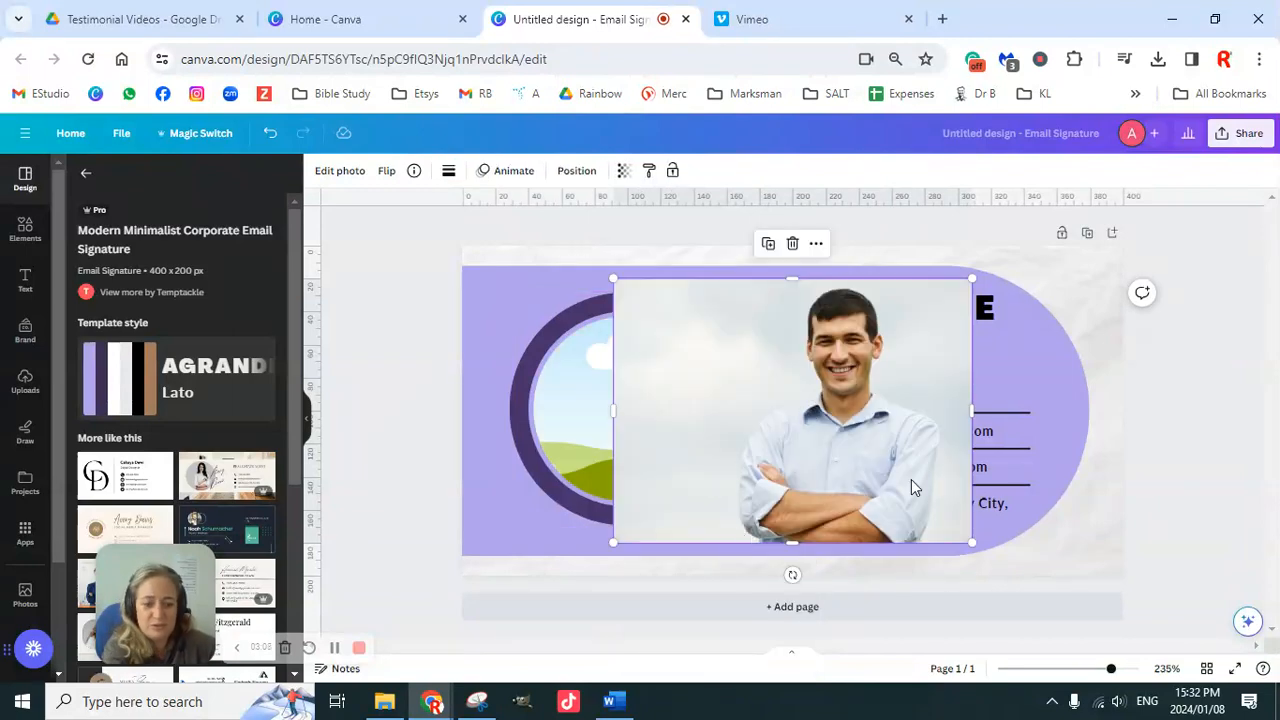
{"action": "key", "text": "Delete"}
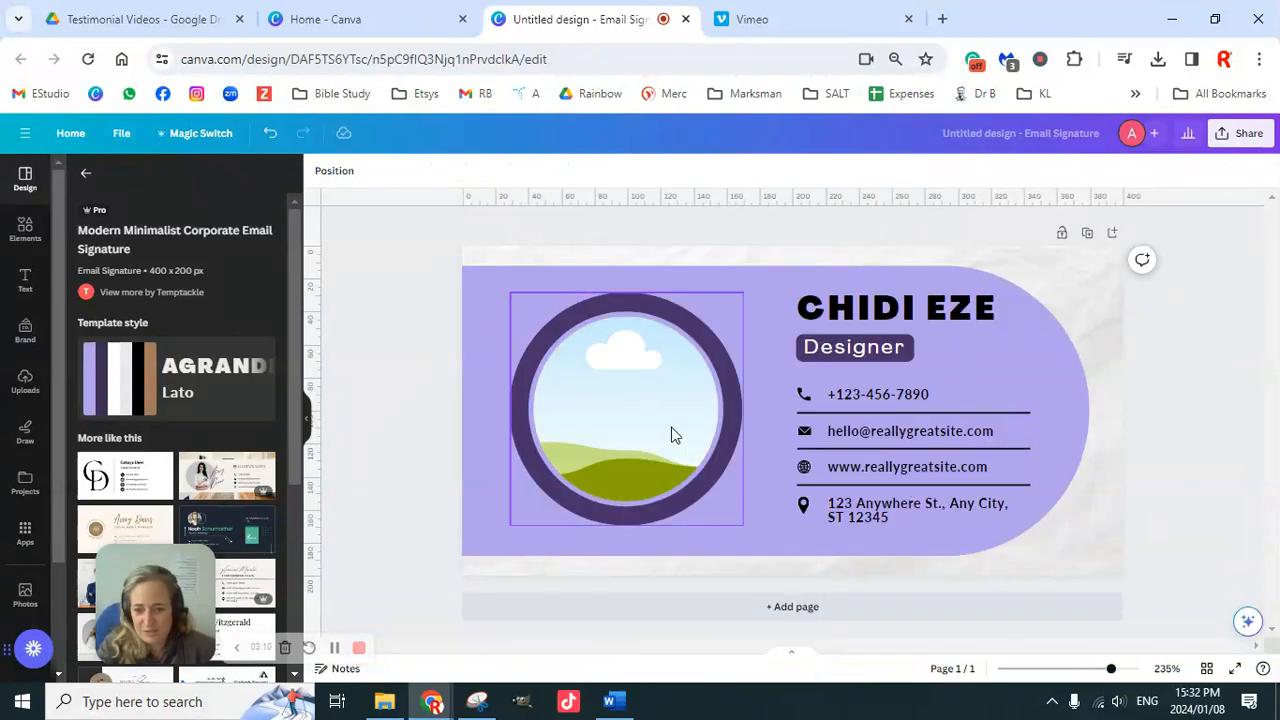
{"action": "left_click", "coordinate": [20, 238]}
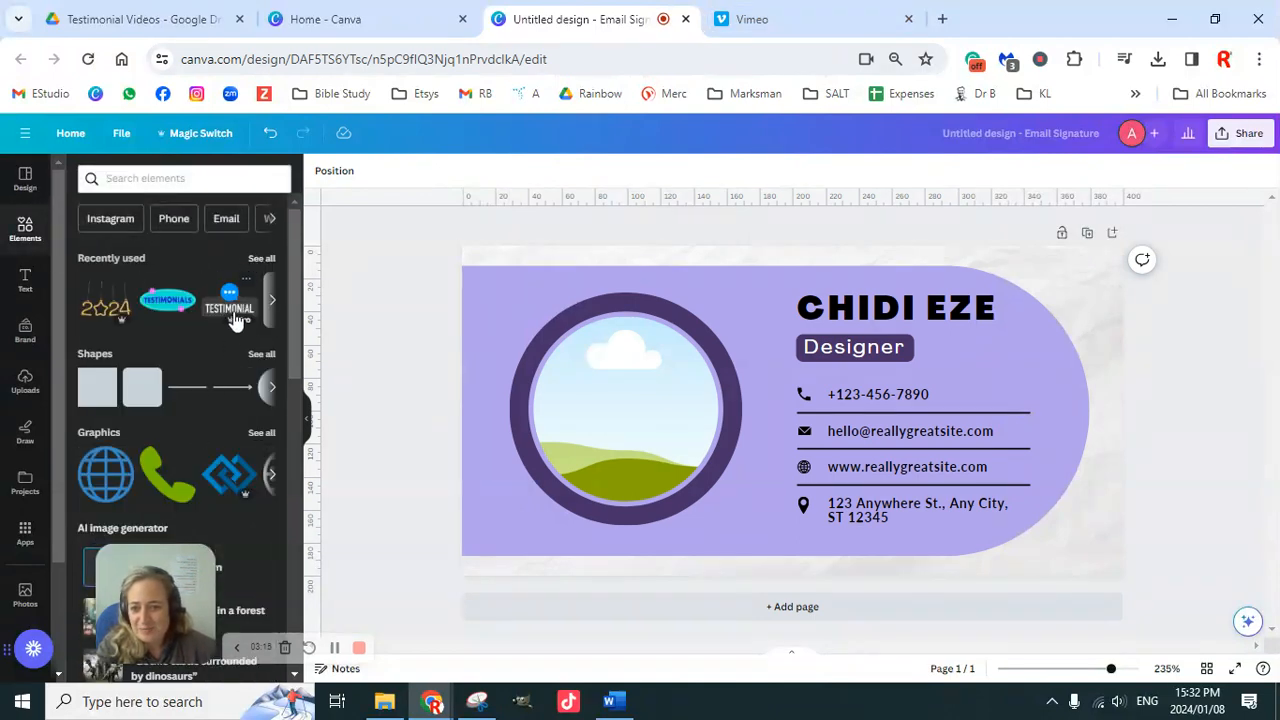
Step: Drop the uploaded woman-with-coffee photo into the circle frame and enlarge it within the crop
{"action": "mouse_move", "coordinate": [296, 276]}
{"action": "left_mouse_down"}
{"action": "mouse_move", "coordinate": [300, 360]}
{"action": "mouse_move", "coordinate": [296, 295]}
{"action": "left_mouse_up"}
{"action": "left_click", "coordinate": [28, 388]}
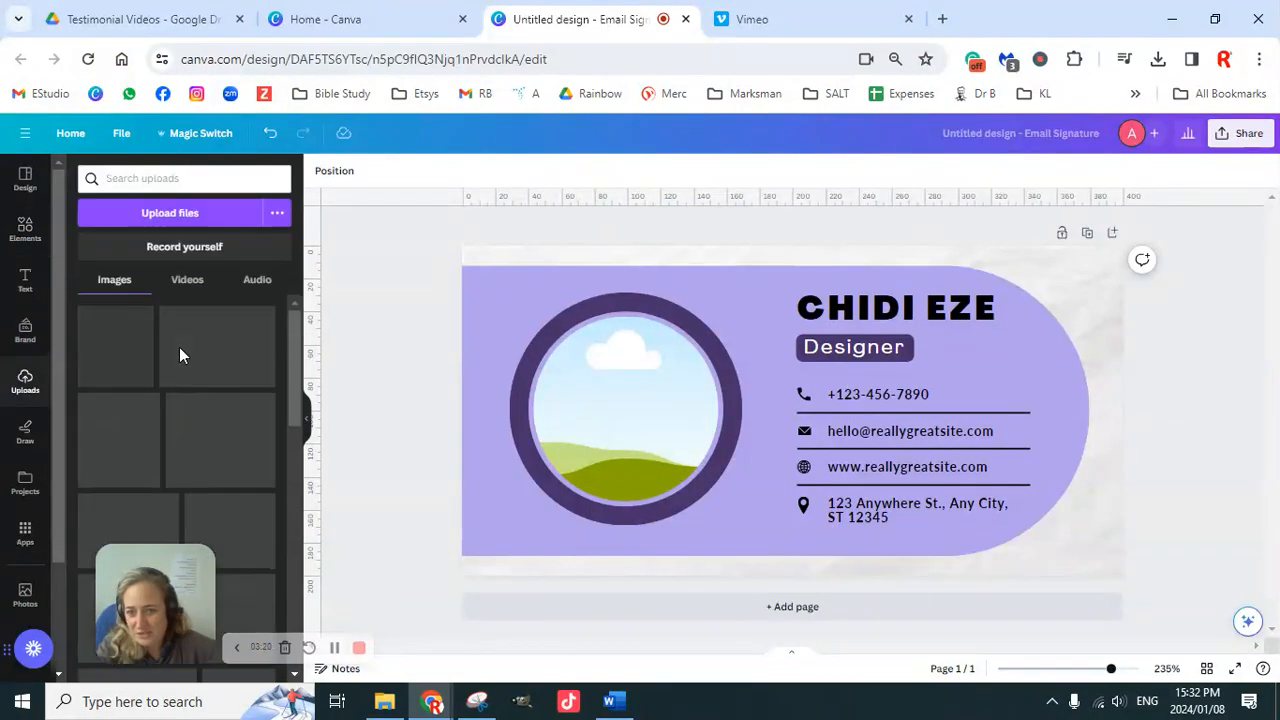
{"action": "scroll", "coordinate": [202, 425], "scroll_direction": "down", "scroll_amount": 1}
{"action": "scroll", "coordinate": [200, 425], "scroll_direction": "down", "scroll_amount": 3}
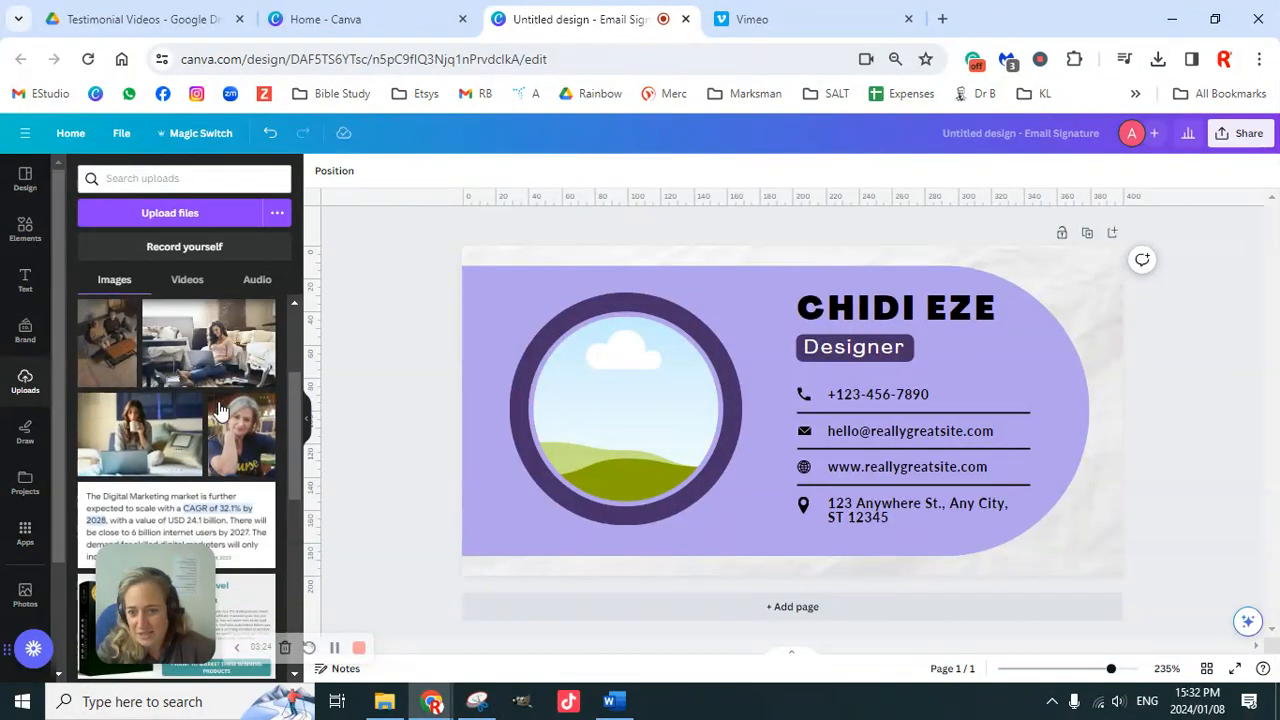
{"action": "left_click", "coordinate": [145, 425]}
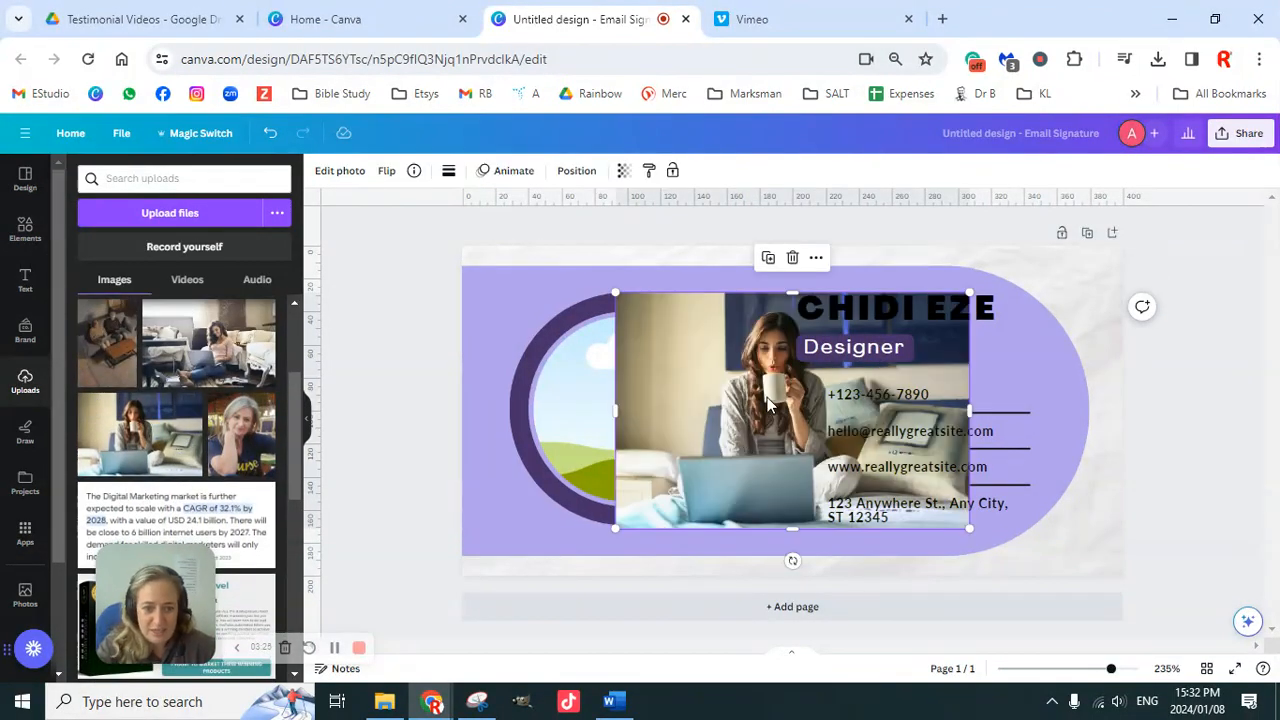
{"action": "left_click_drag", "start_coordinate": [669, 379], "coordinate": [643, 443]}
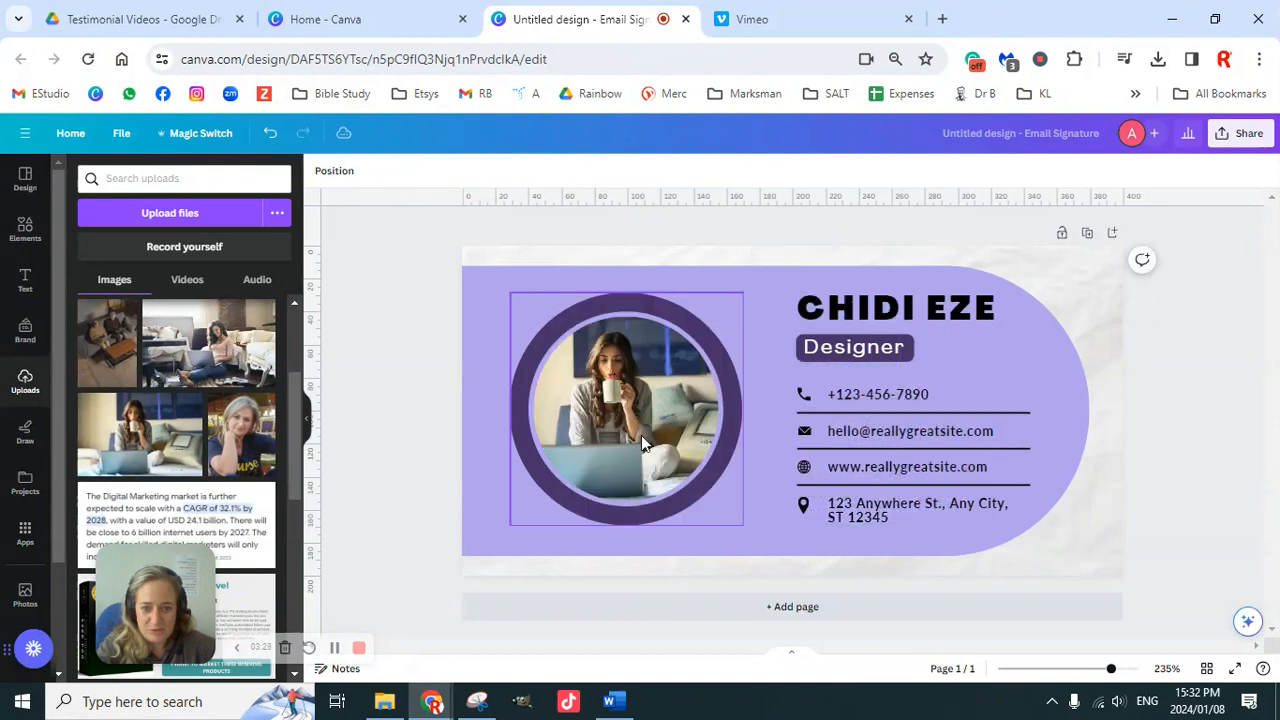
{"action": "left_click", "coordinate": [635, 397]}
{"action": "double_click", "coordinate": [635, 397]}
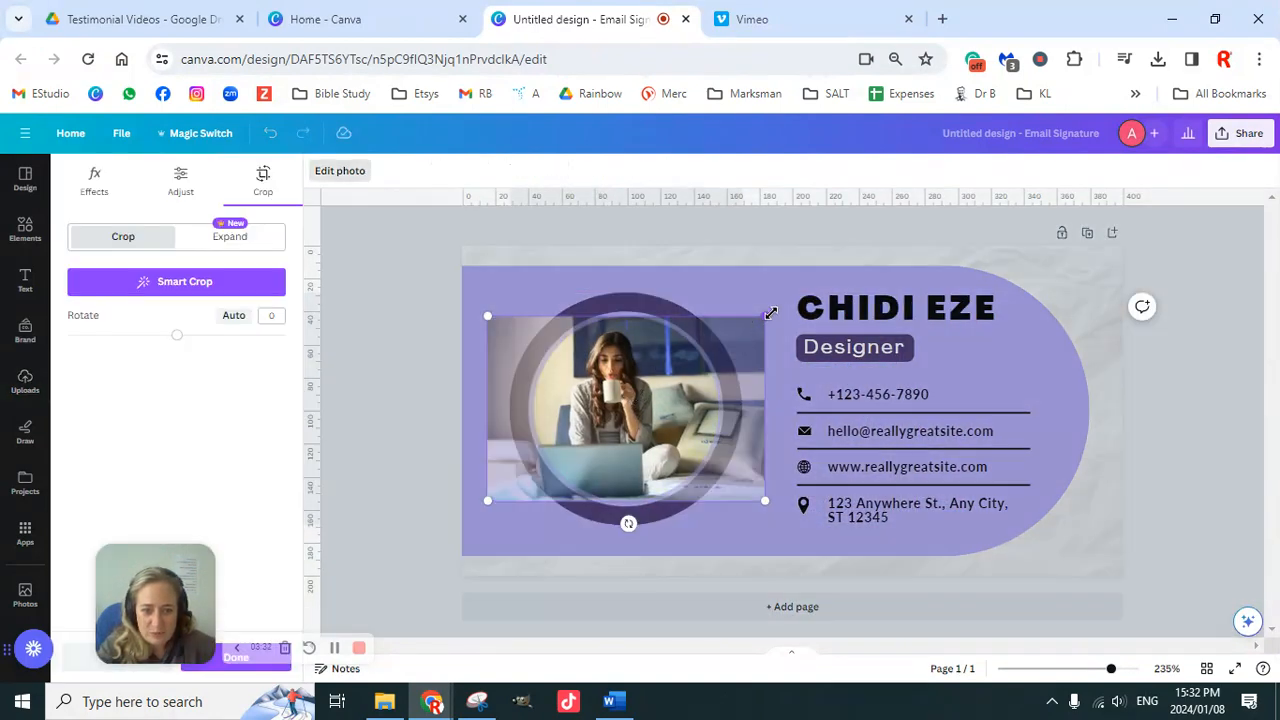
{"action": "mouse_move", "coordinate": [774, 313]}
{"action": "left_mouse_down"}
{"action": "mouse_move", "coordinate": [782, 290]}
{"action": "mouse_move", "coordinate": [783, 301]}
{"action": "left_mouse_up"}
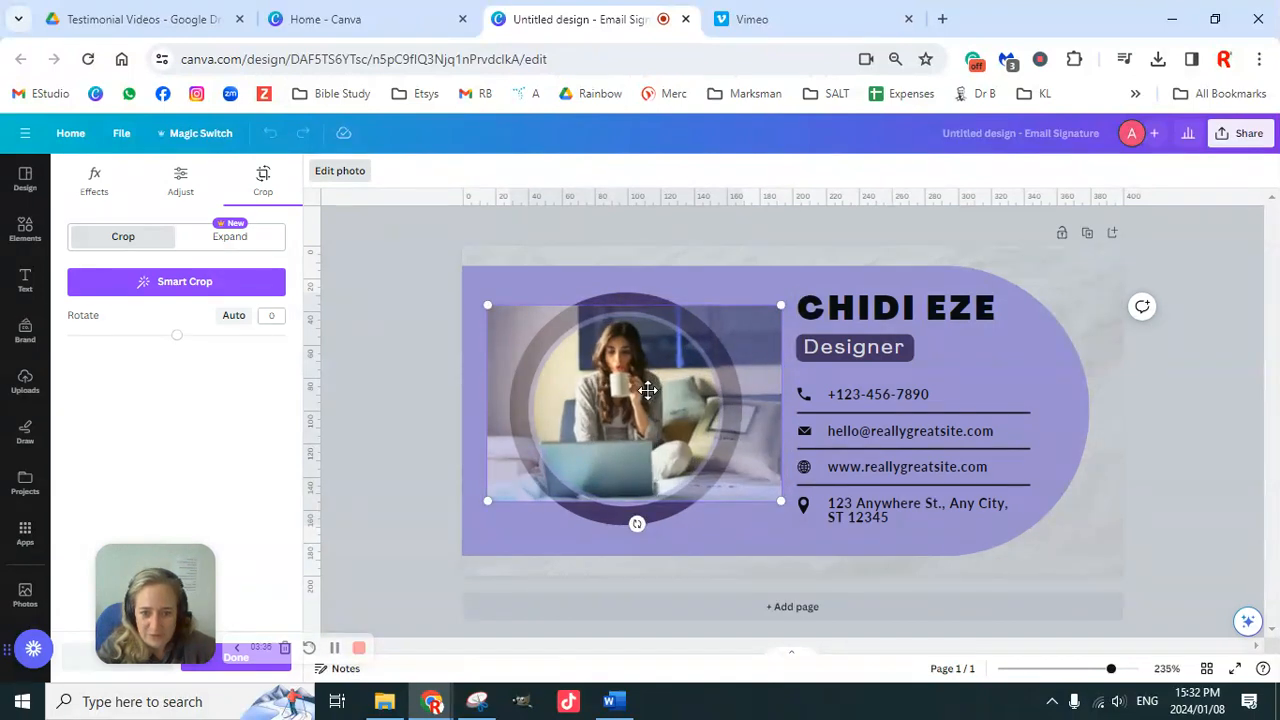
{"action": "left_click", "coordinate": [1130, 442]}
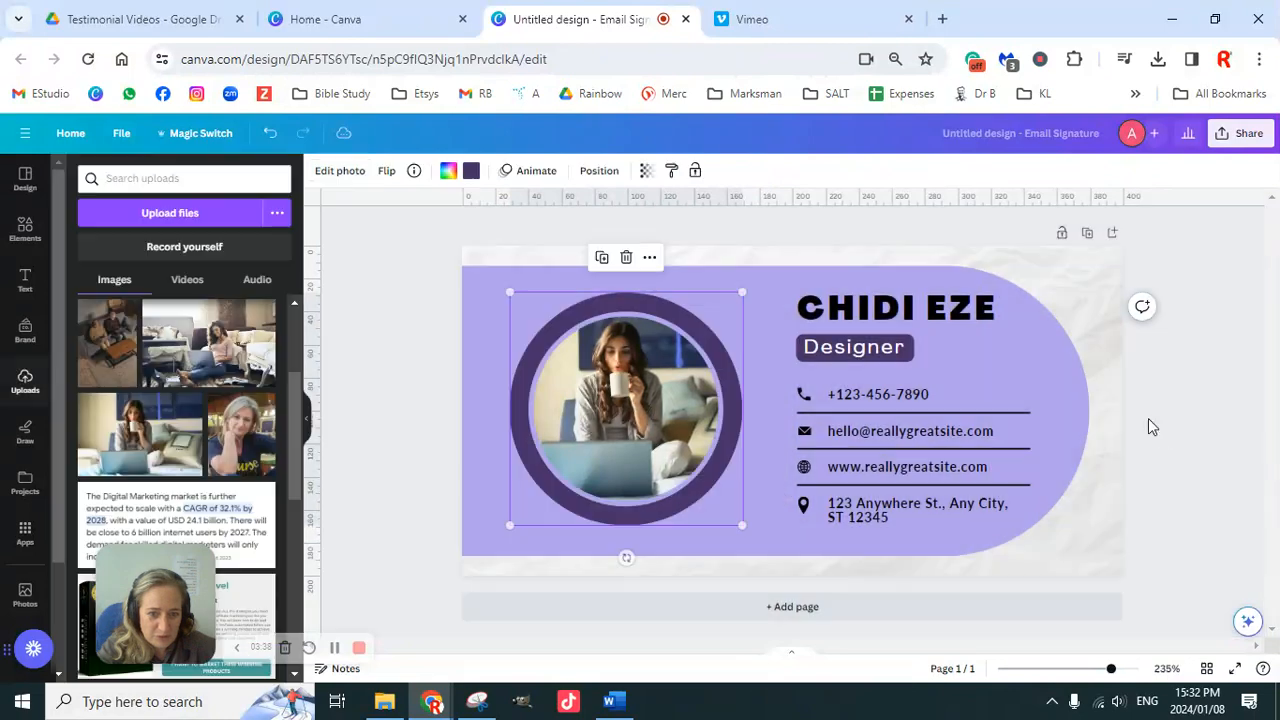
Step: Change the job title from Designer to Digital Marketer, widening its box to one line
{"action": "double_click", "coordinate": [867, 349]}
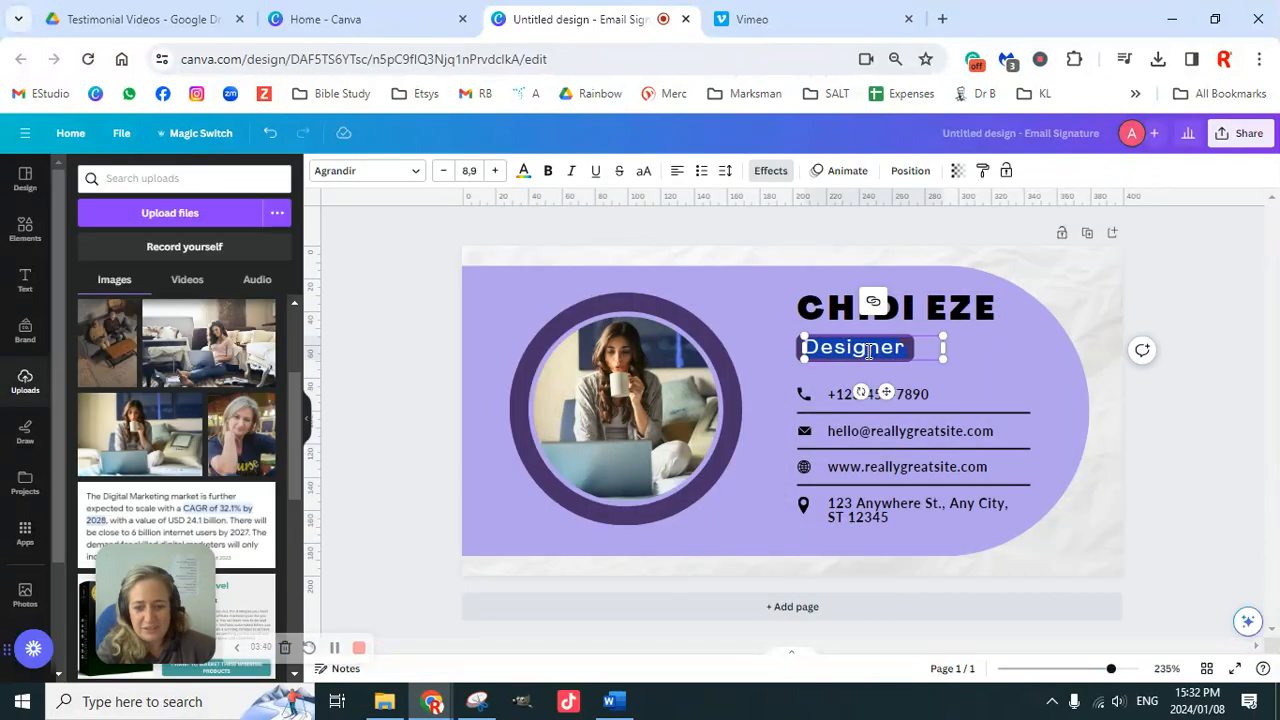
{"action": "type", "text": "Digital"}
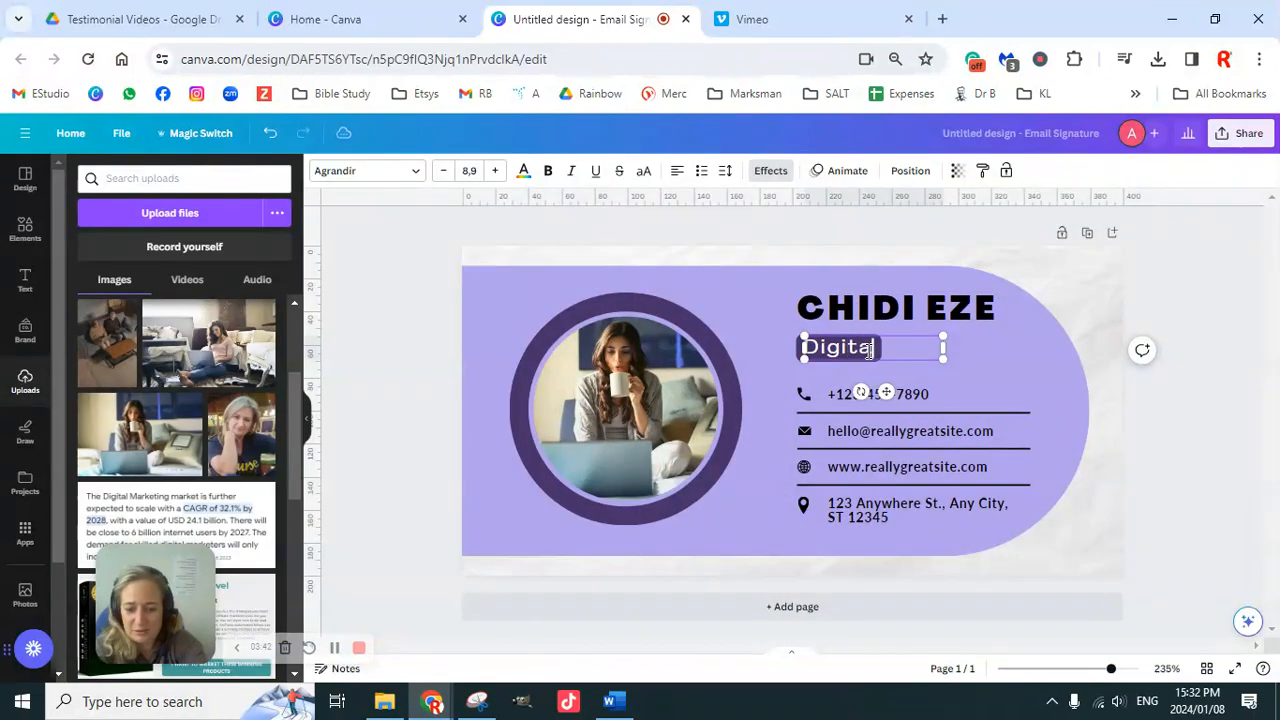
{"action": "type", "text": " Me"}
{"action": "type", "text": "arkete"}
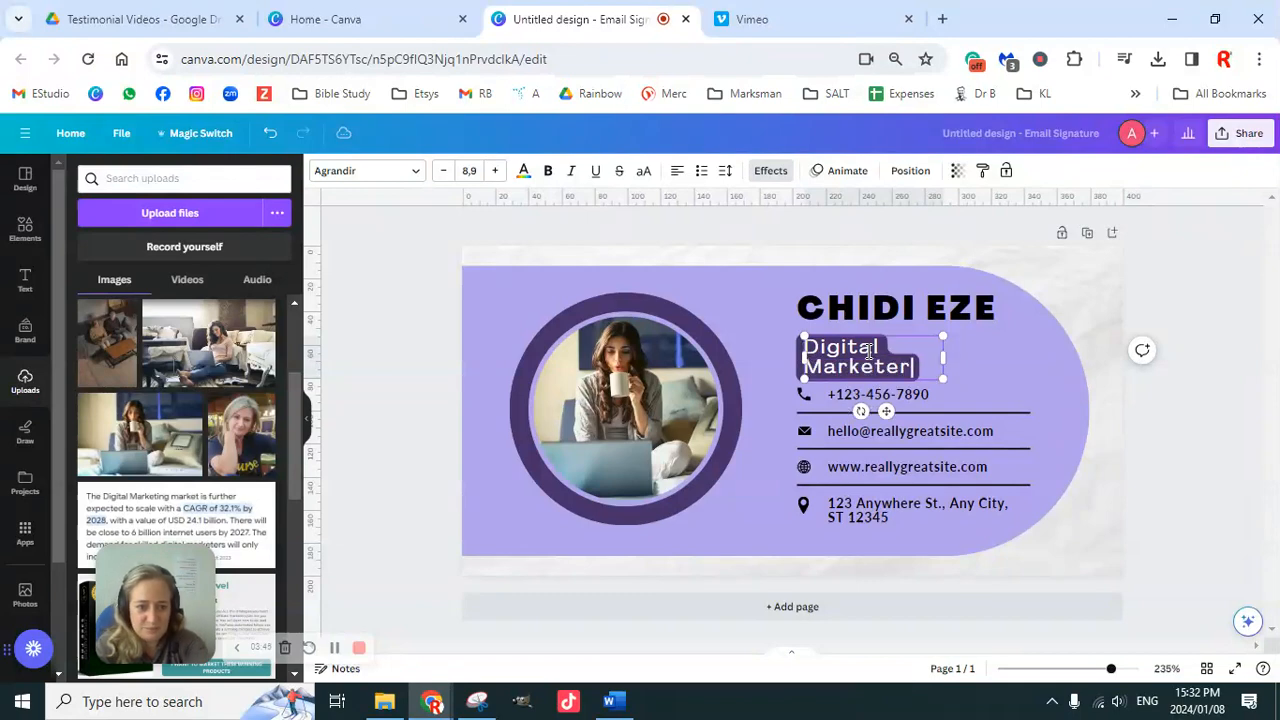
{"action": "left_click_drag", "start_coordinate": [943, 355], "coordinate": [998, 355]}
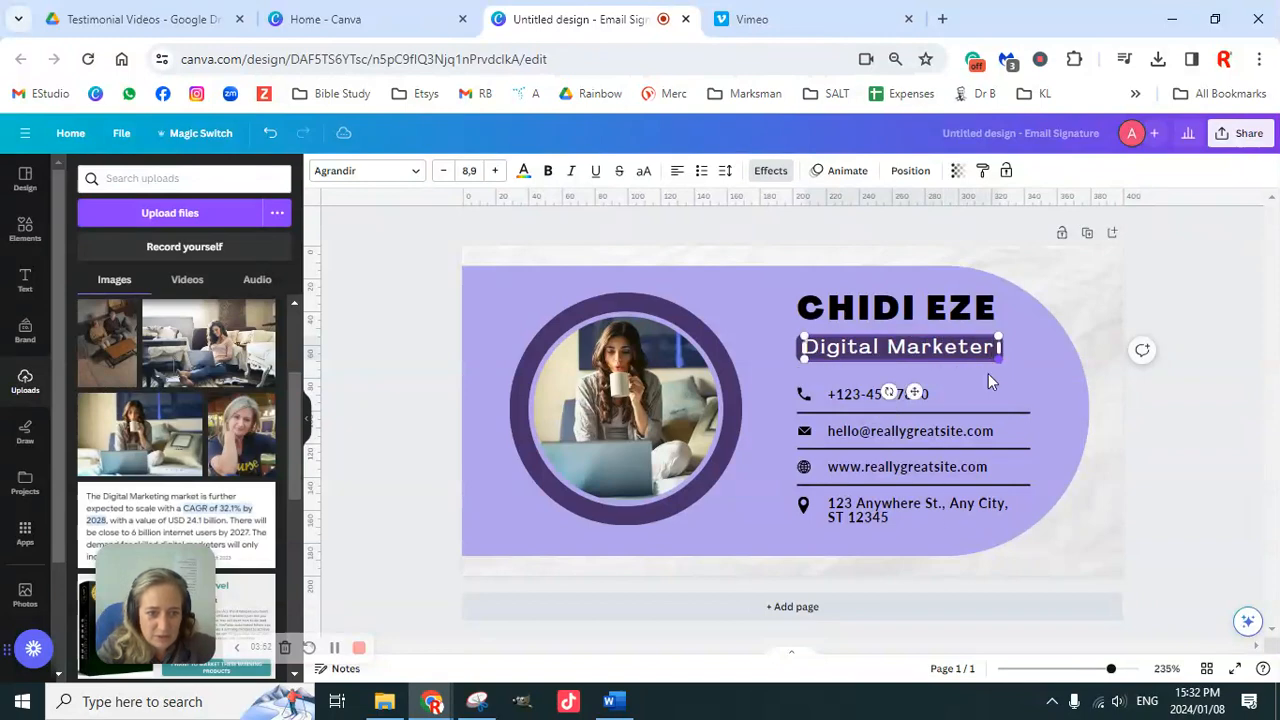
{"action": "left_click", "coordinate": [1144, 461]}
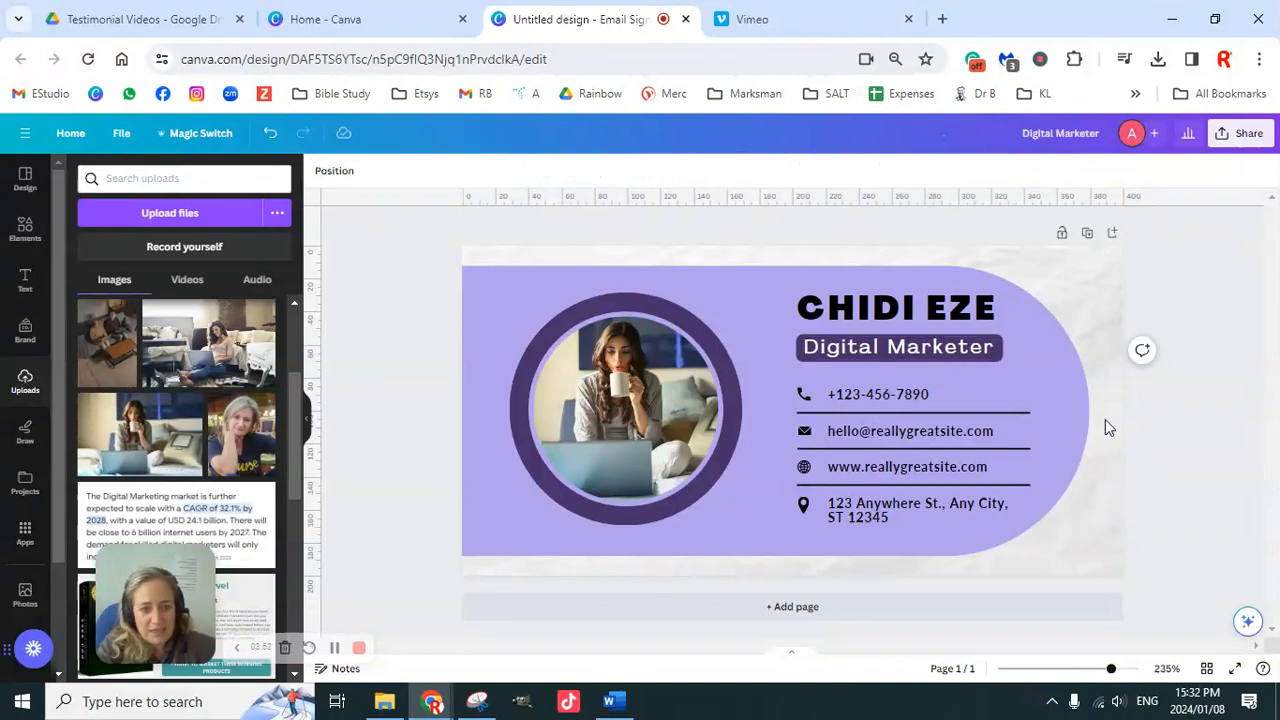
Step: Replace the placeholder name with the new person's name and reduce its font size to 13
{"action": "double_click", "coordinate": [905, 310]}
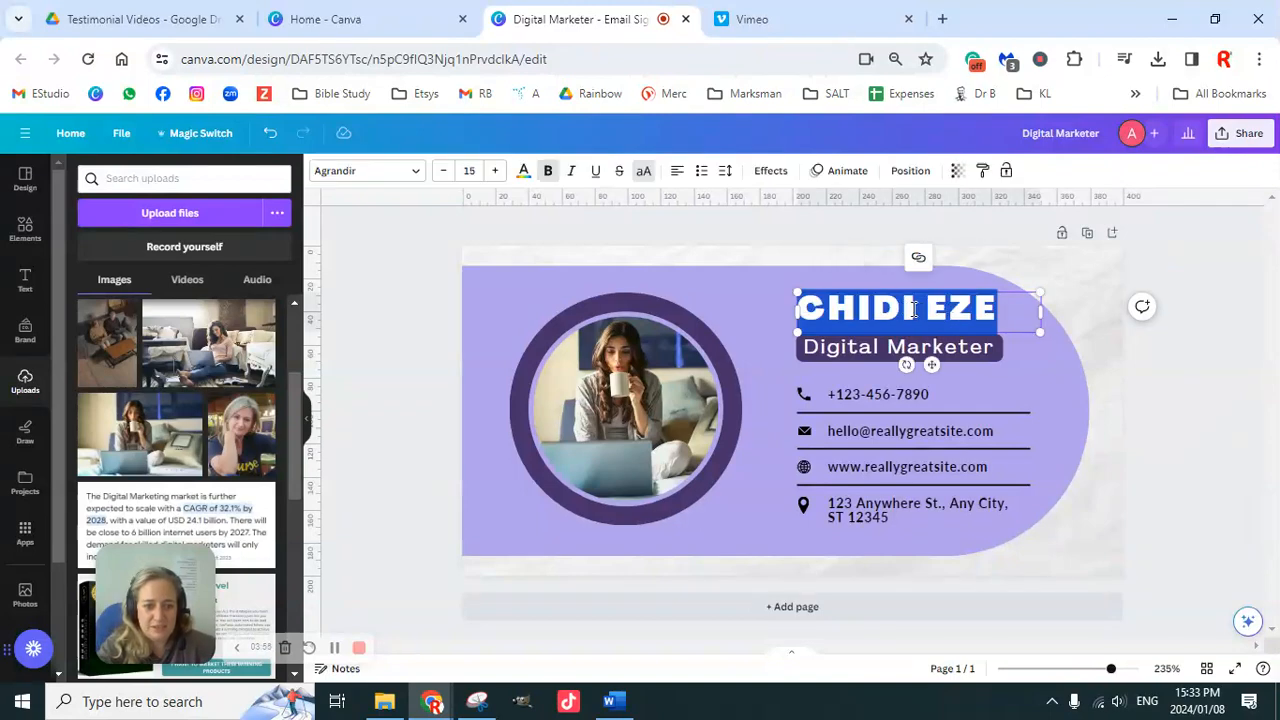
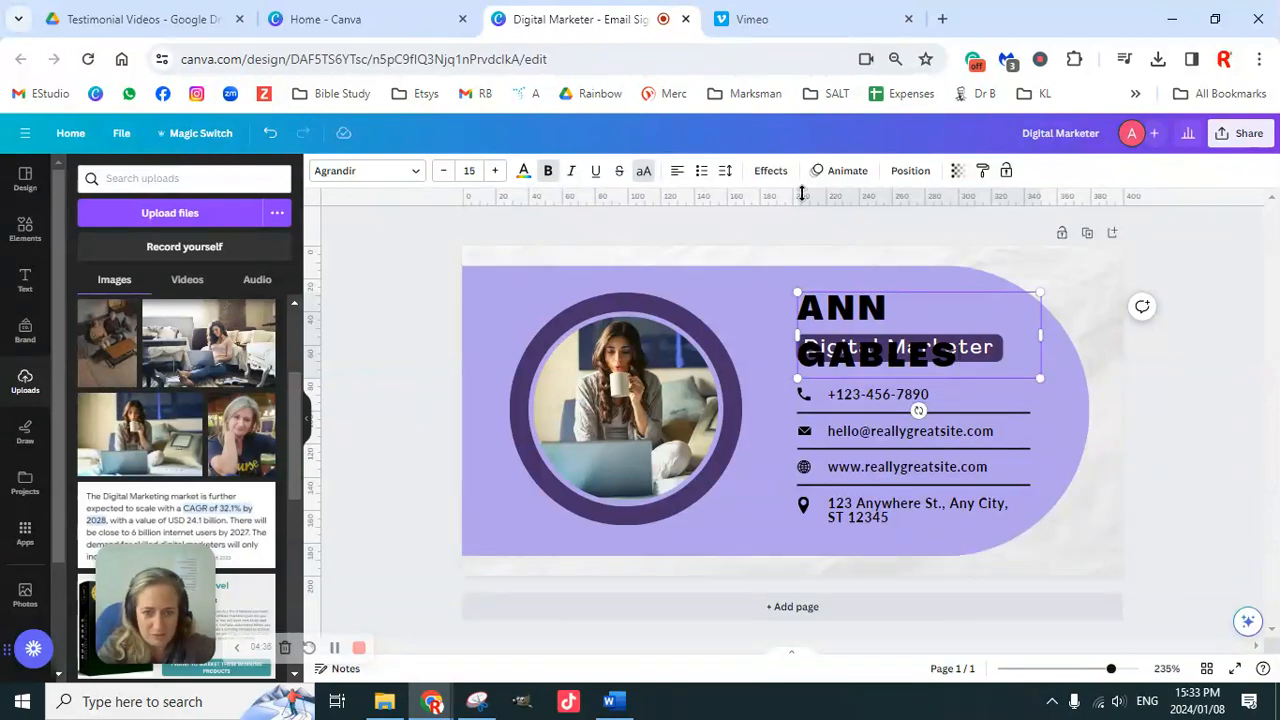
{"action": "left_click", "coordinate": [385, 385]}
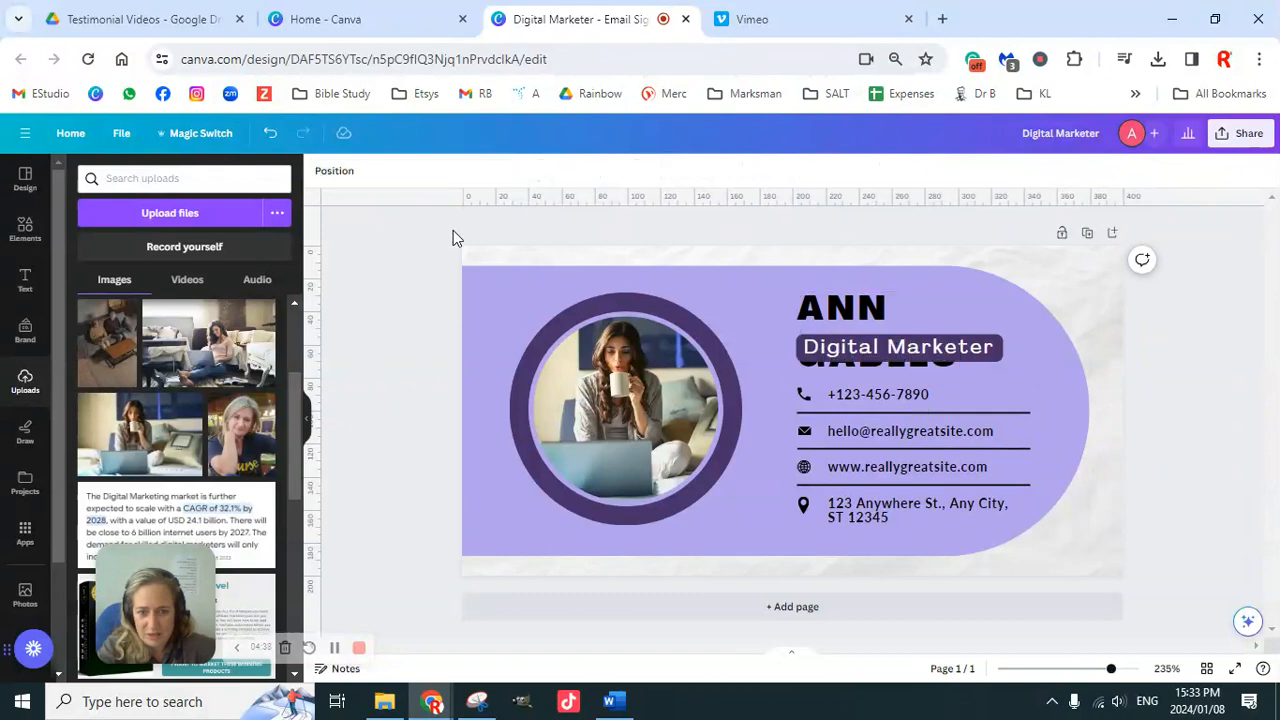
{"action": "left_click", "coordinate": [825, 317]}
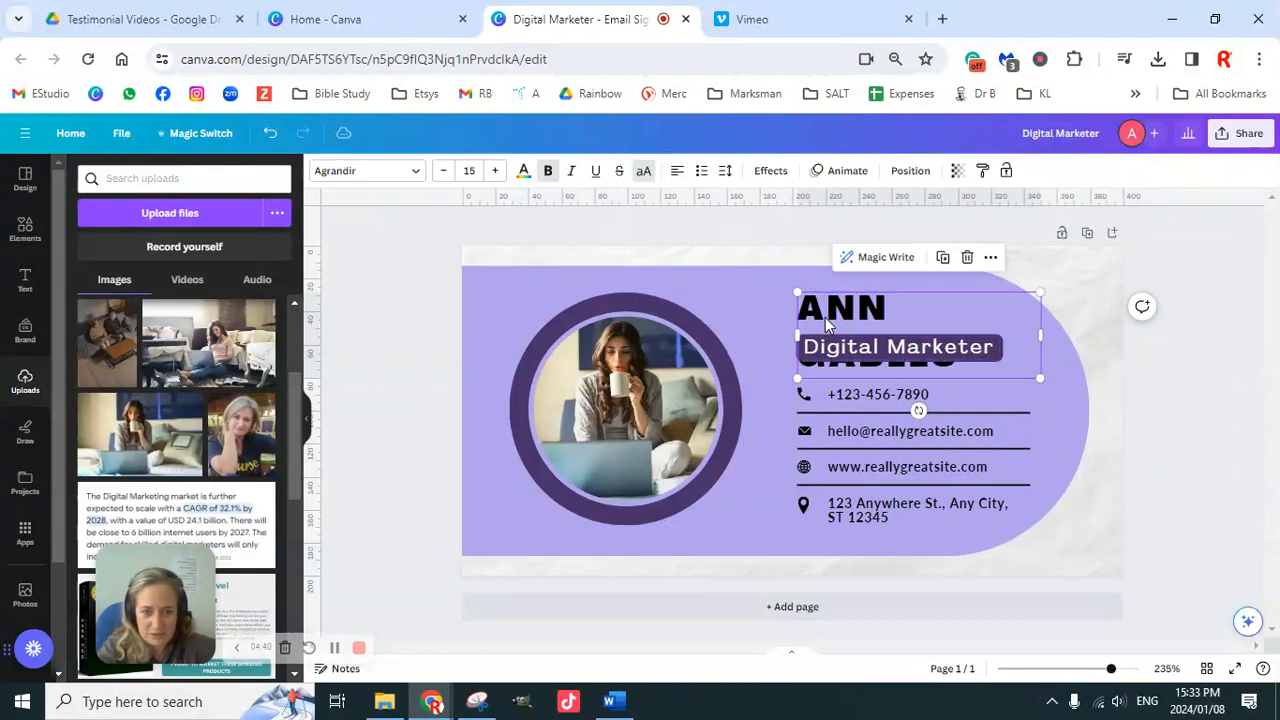
{"action": "left_click", "coordinate": [445, 175]}
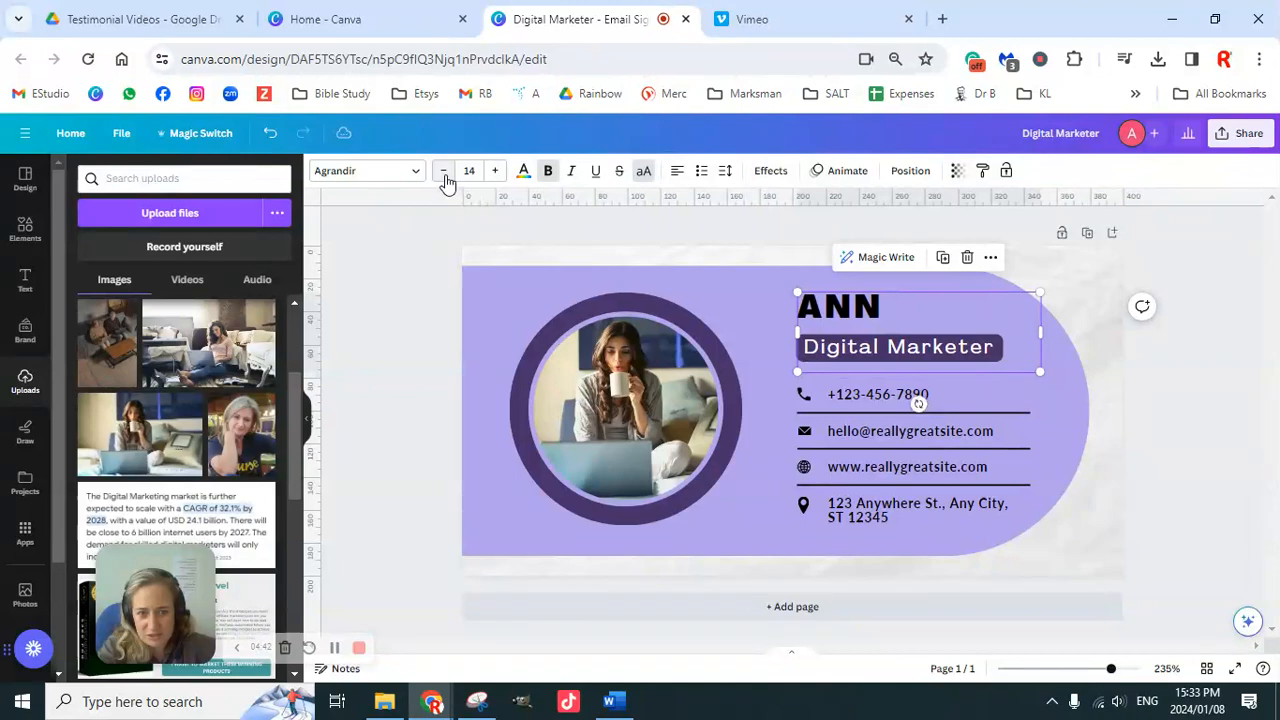
{"action": "left_click", "coordinate": [445, 172]}
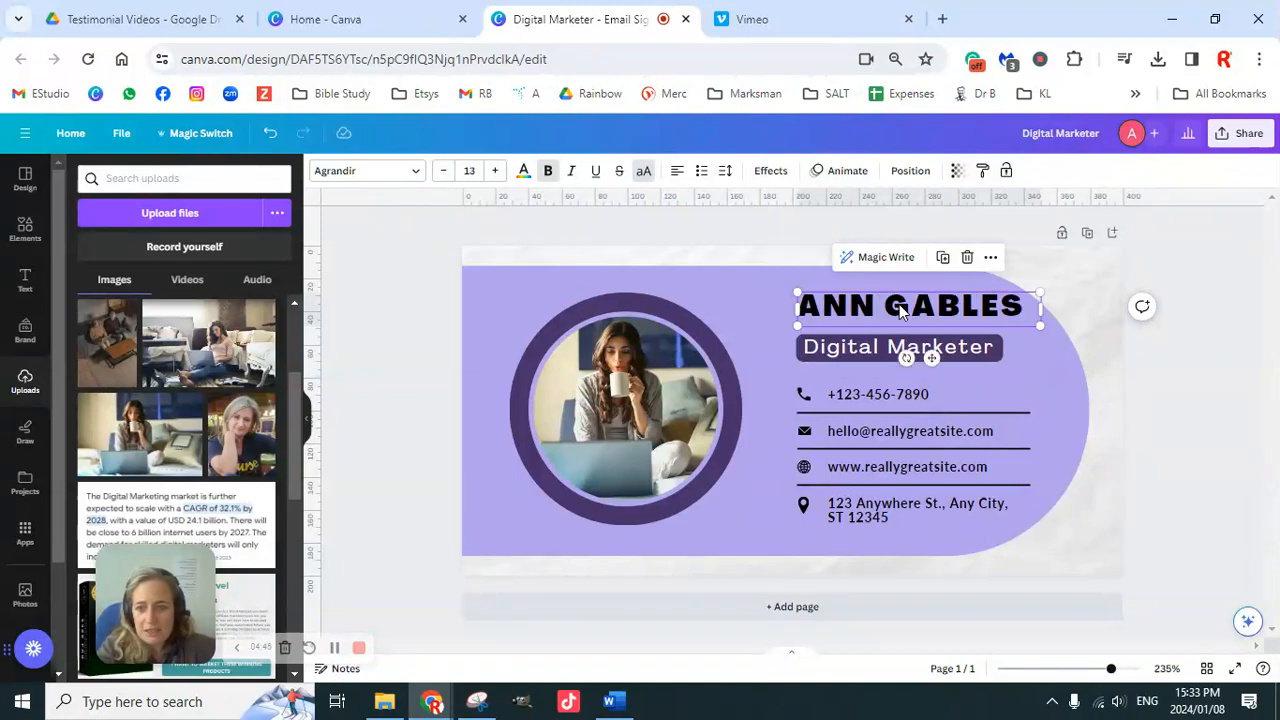
Step: Show the brand kit's logos, colours and fonts, removing the test brand-font text box
{"action": "left_click", "coordinate": [28, 340]}
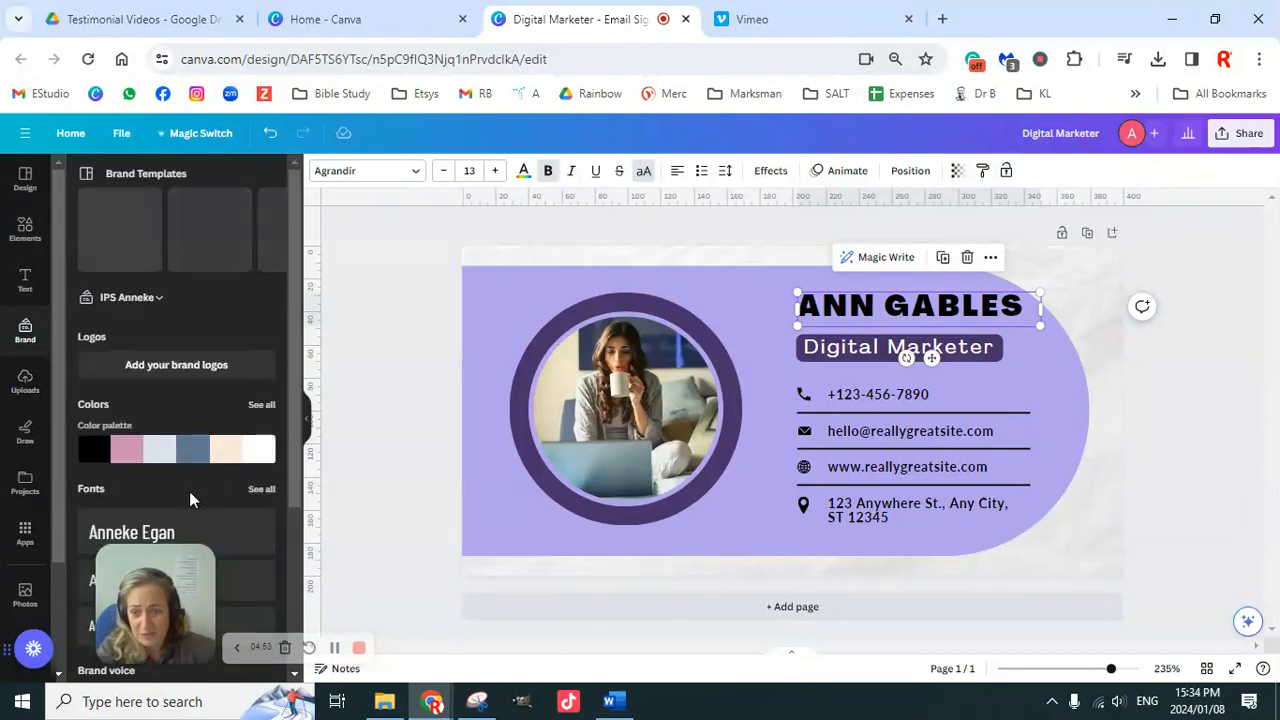
{"action": "scroll", "coordinate": [222, 465], "scroll_direction": "down", "scroll_amount": 1}
{"action": "scroll", "coordinate": [215, 440], "scroll_direction": "down", "scroll_amount": 1}
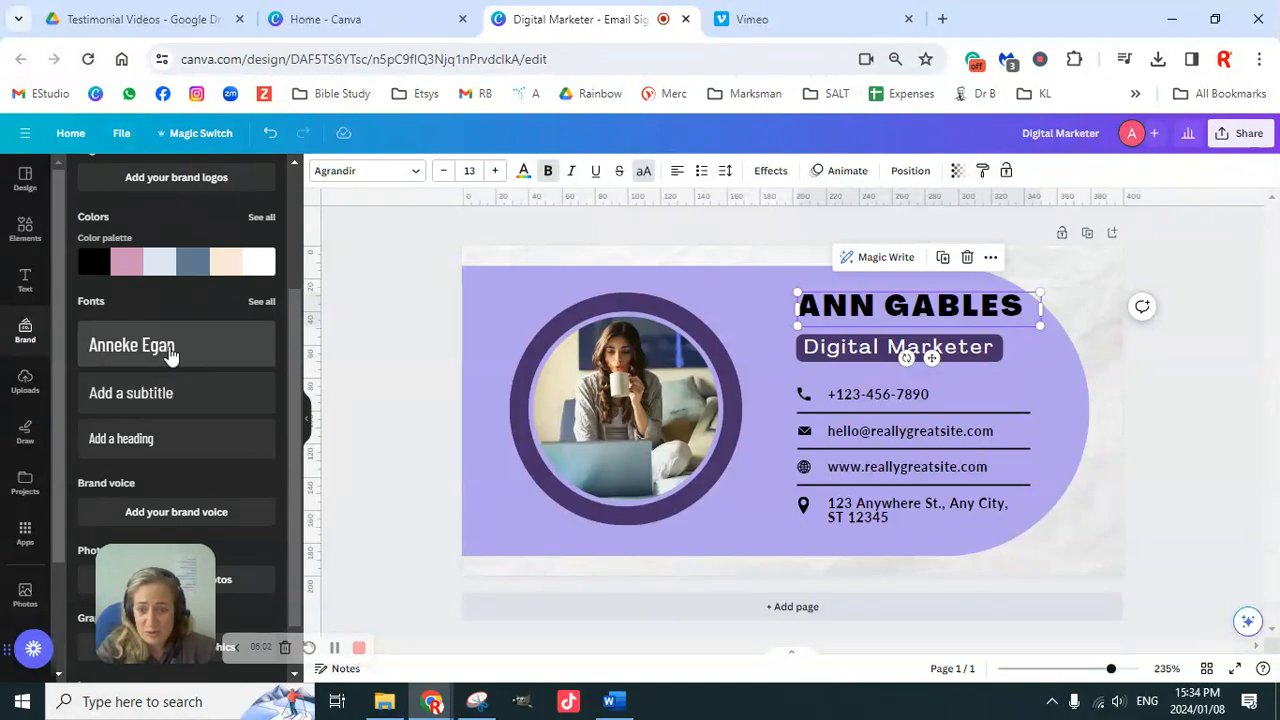
{"action": "left_click", "coordinate": [170, 350]}
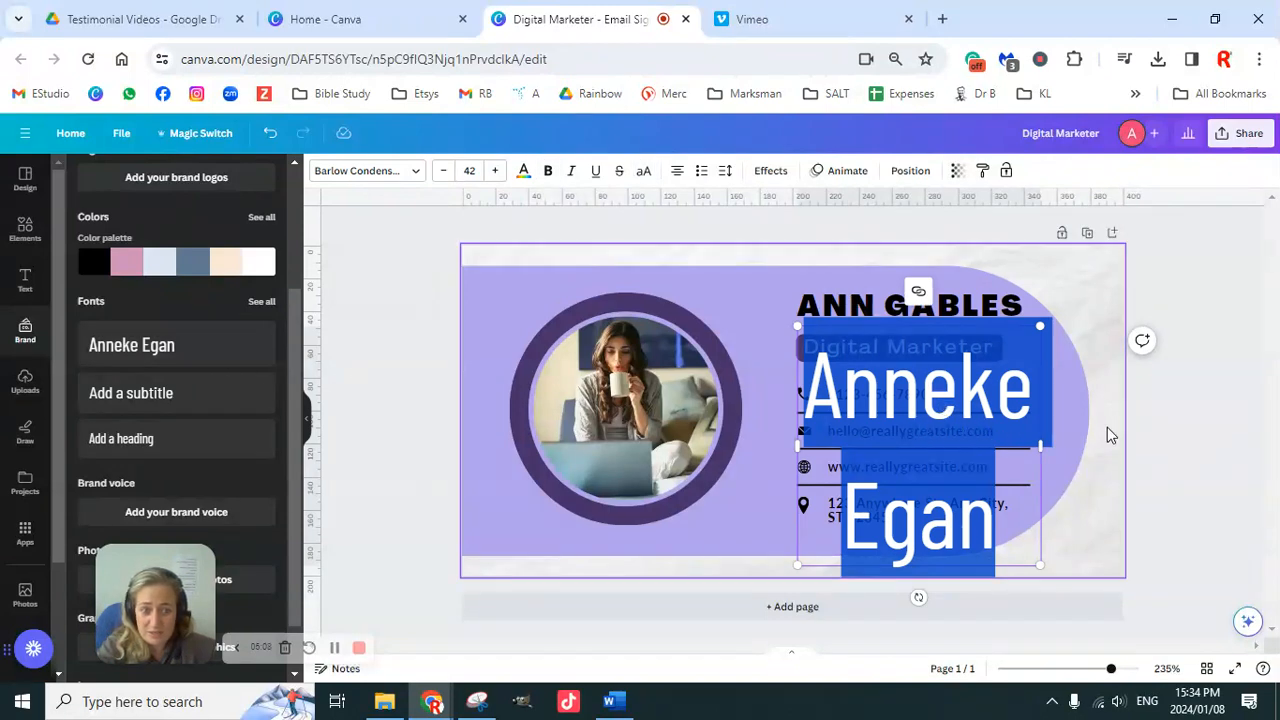
{"action": "left_click", "coordinate": [1163, 443]}
{"action": "left_click", "coordinate": [903, 430]}
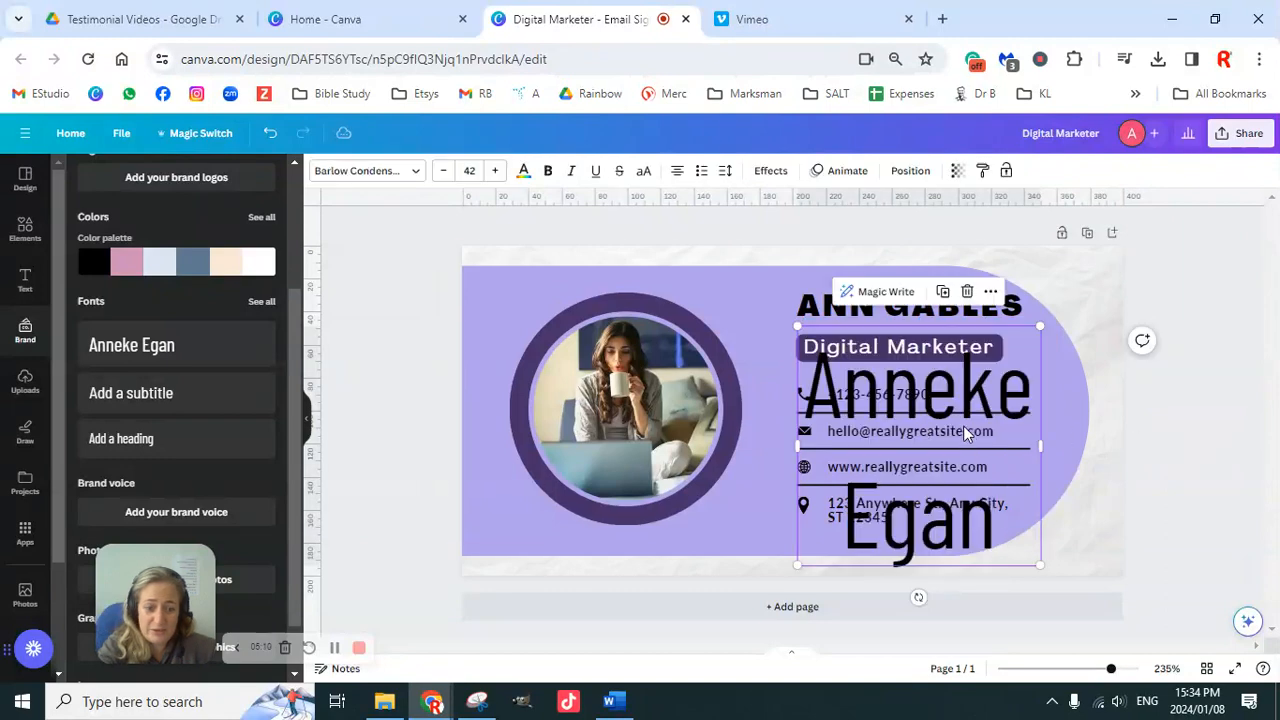
{"action": "key", "text": "Delete"}
{"action": "scroll", "coordinate": [152, 345], "scroll_direction": "up", "scroll_amount": 1}
{"action": "scroll", "coordinate": [152, 345], "scroll_direction": "up", "scroll_amount": 3}
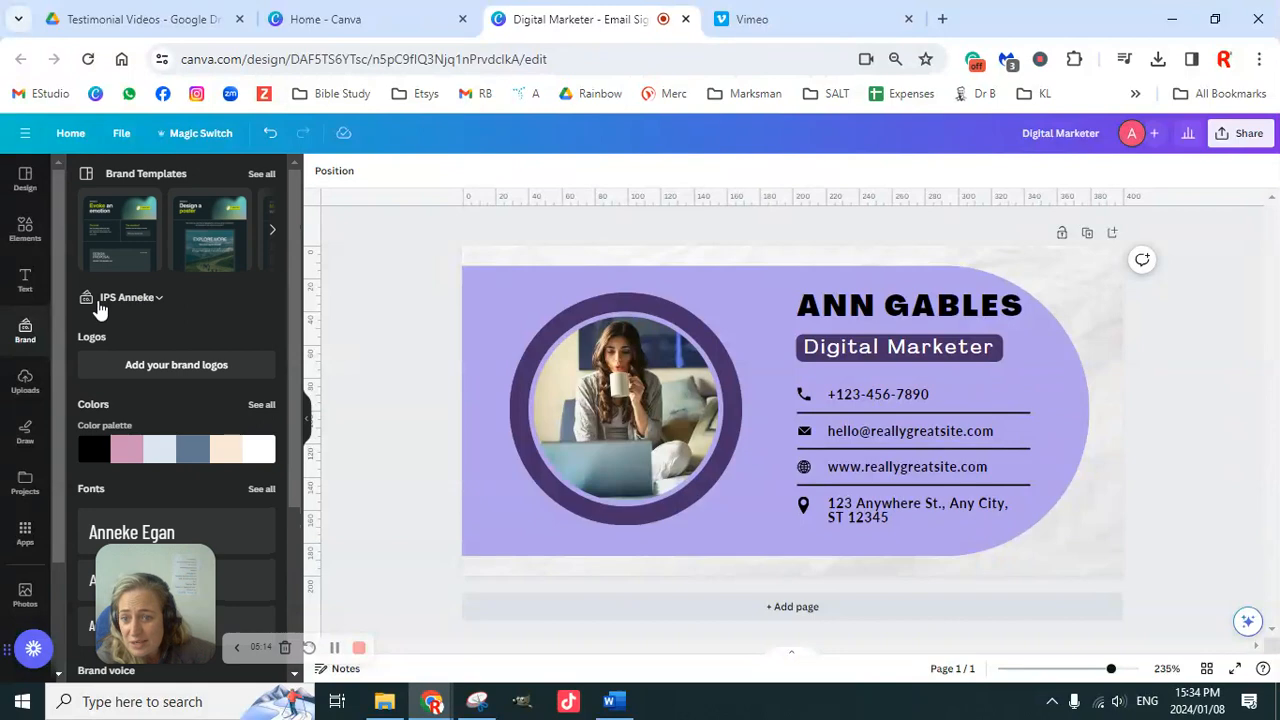
Step: Switch the design to Test Brand Kit and select every element on the signature card
{"action": "left_click", "coordinate": [150, 302]}
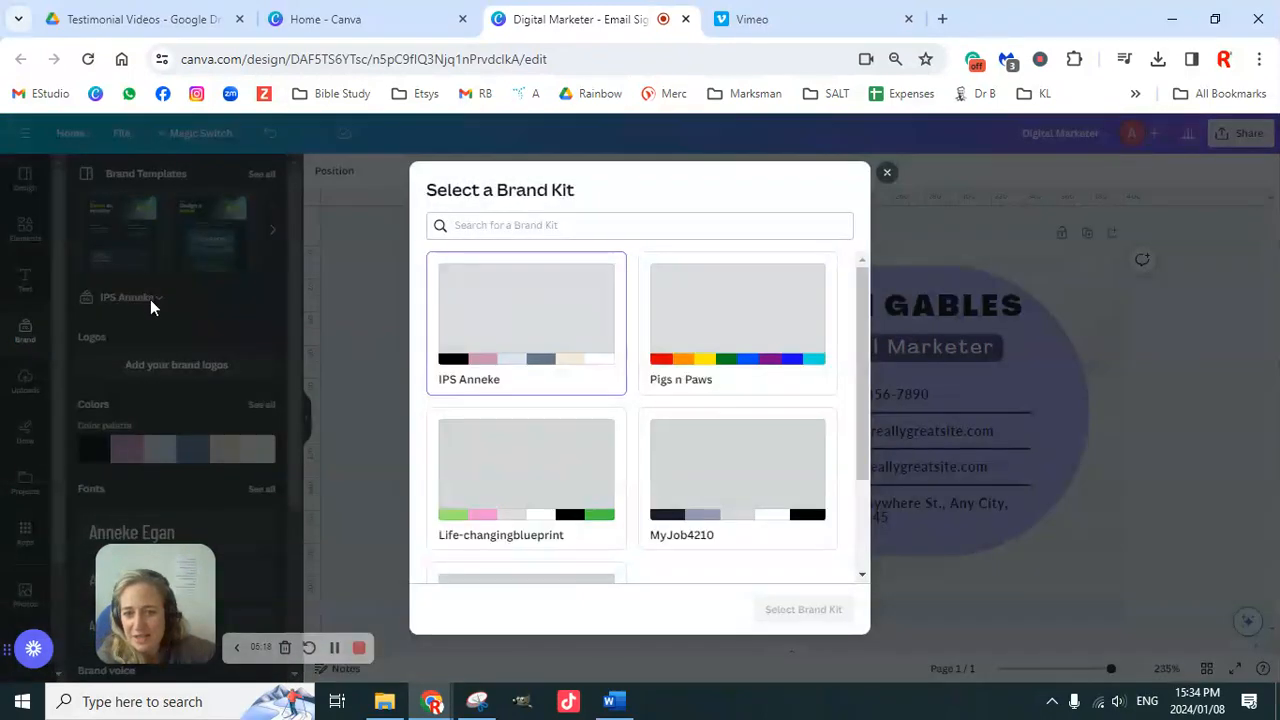
{"action": "scroll", "coordinate": [764, 441], "scroll_direction": "down", "scroll_amount": 2}
{"action": "left_click", "coordinate": [557, 471]}
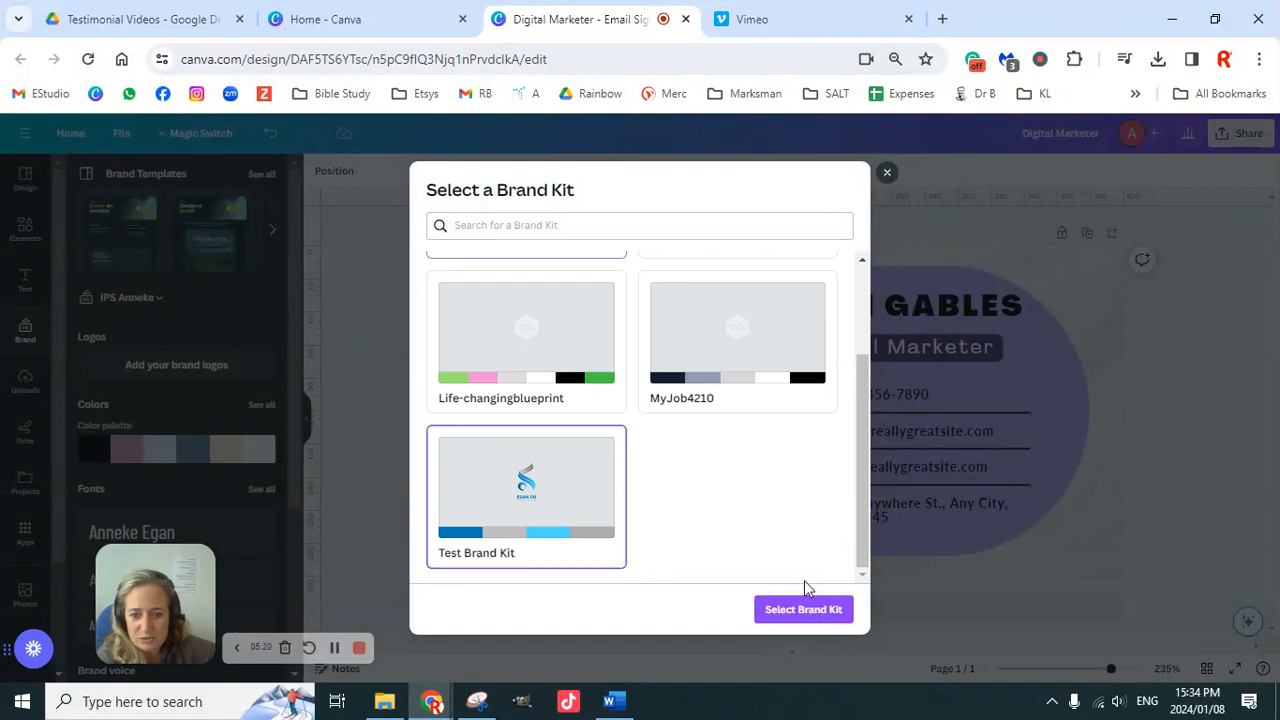
{"action": "left_click", "coordinate": [815, 605]}
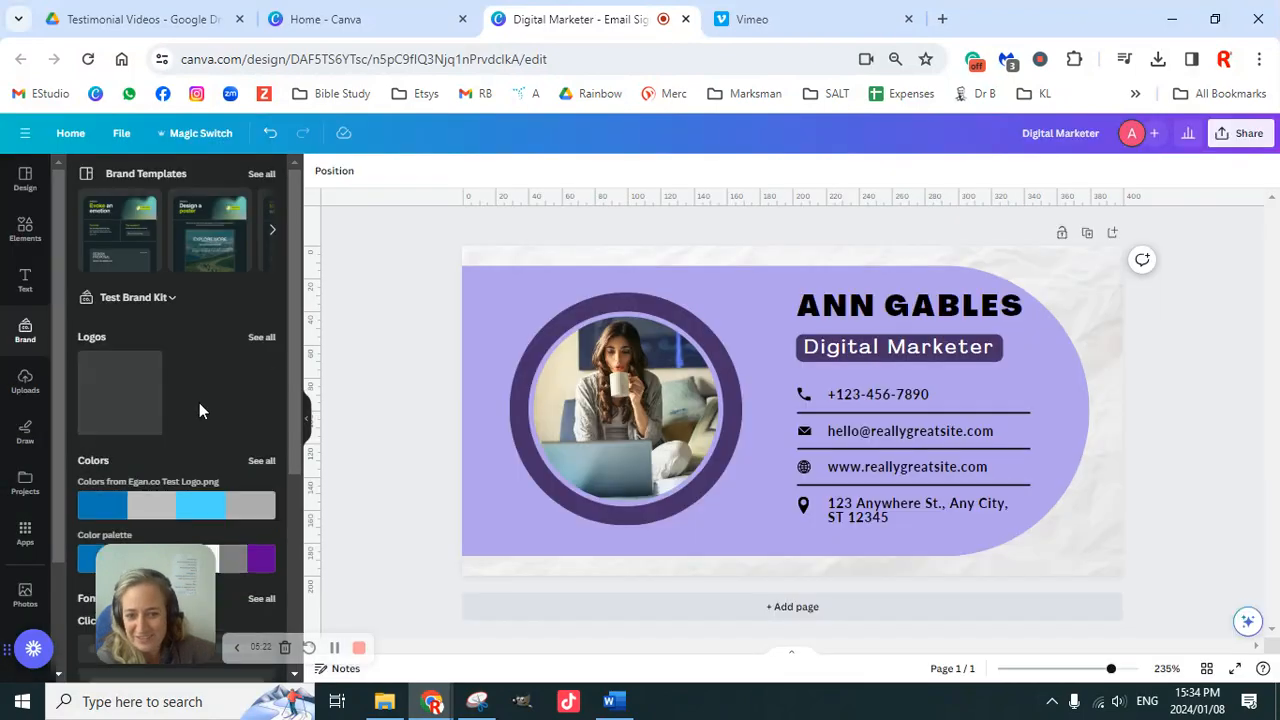
{"action": "scroll", "coordinate": [206, 469], "scroll_direction": "down", "scroll_amount": 2}
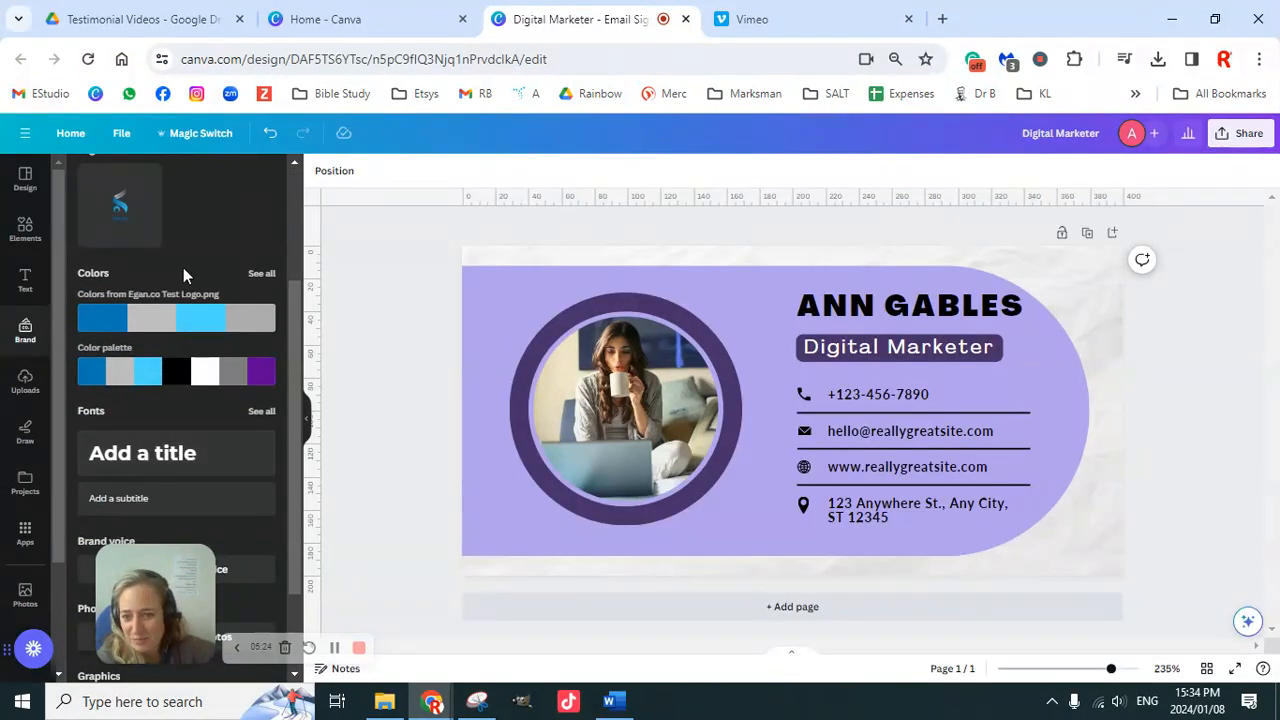
{"action": "scroll", "coordinate": [184, 262], "scroll_direction": "up", "scroll_amount": 1}
{"action": "scroll", "coordinate": [187, 374], "scroll_direction": "down", "scroll_amount": 2}
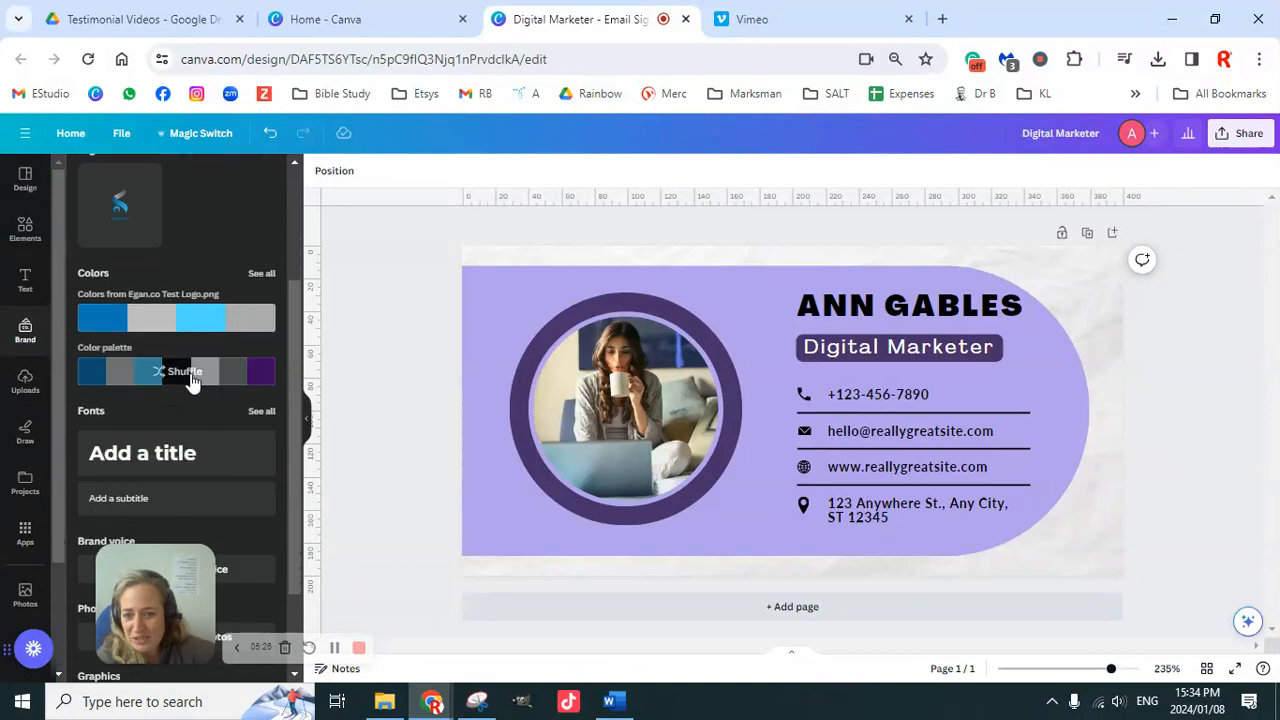
{"action": "scroll", "coordinate": [190, 379], "scroll_direction": "up", "scroll_amount": 2}
{"action": "scroll", "coordinate": [192, 385], "scroll_direction": "down", "scroll_amount": 2}
{"action": "scroll", "coordinate": [195, 385], "scroll_direction": "down", "scroll_amount": 1}
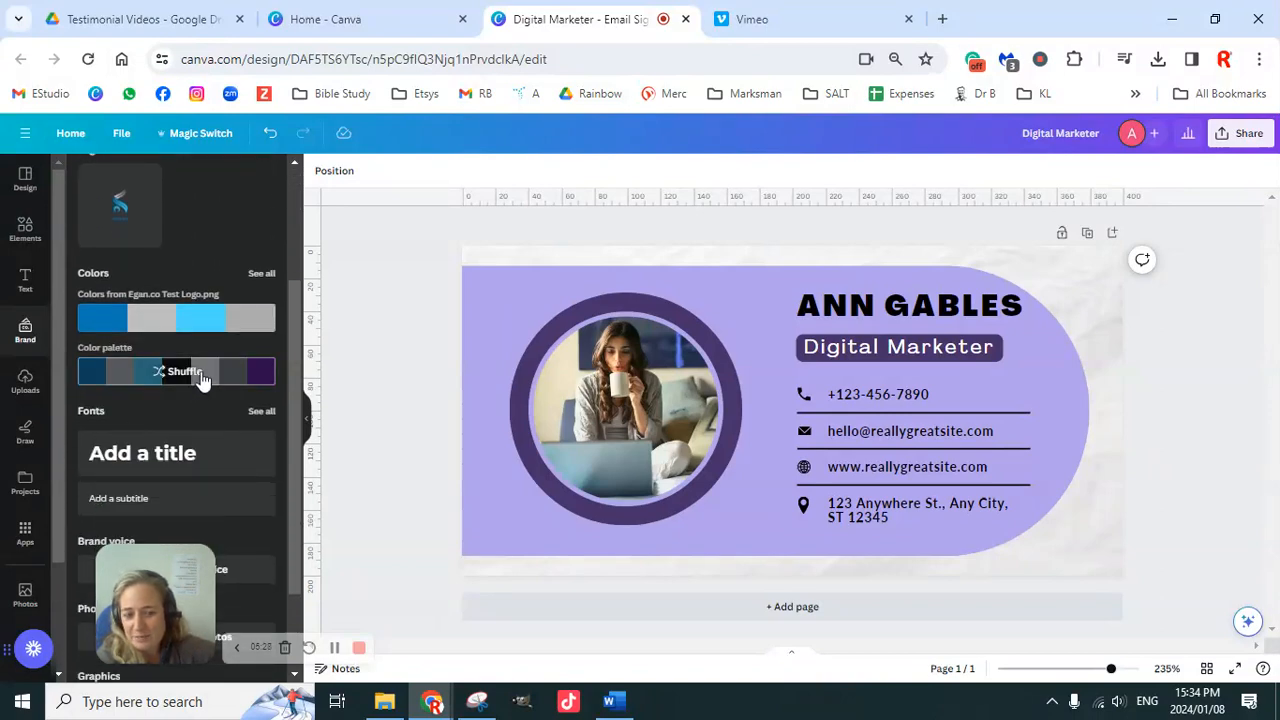
{"action": "scroll", "coordinate": [205, 375], "scroll_direction": "up", "scroll_amount": 2}
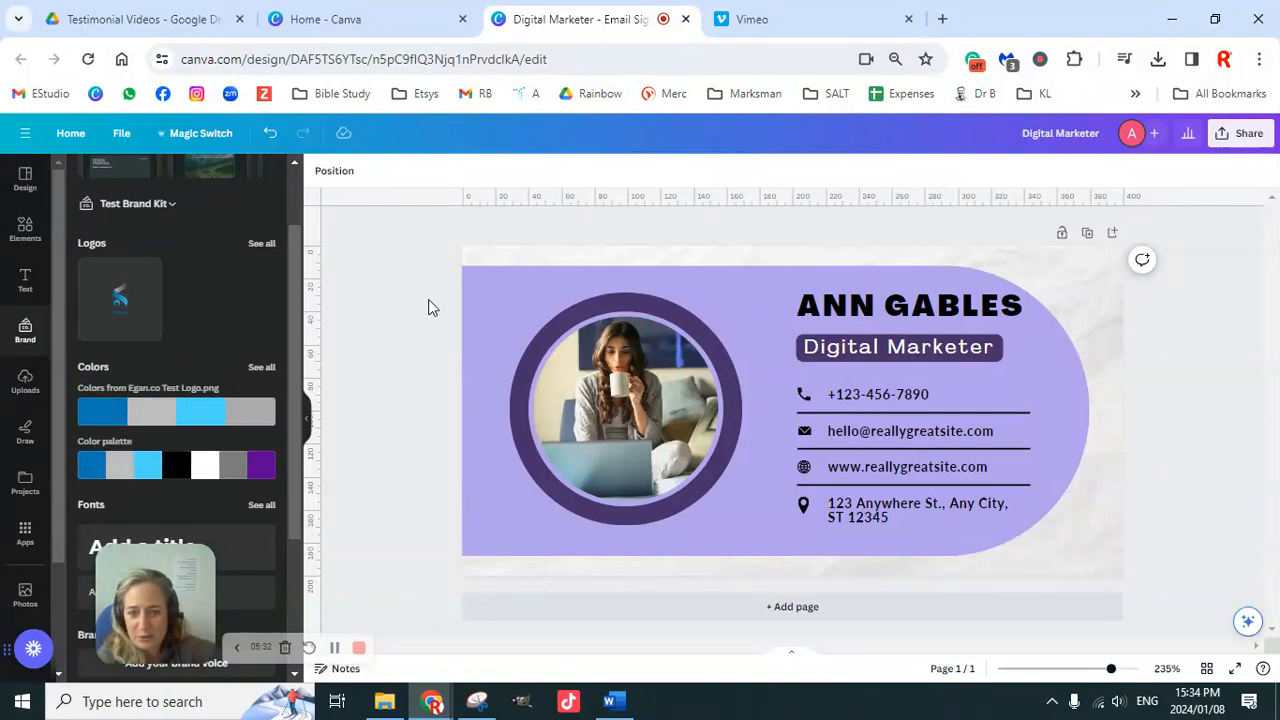
{"action": "left_click_drag", "start_coordinate": [396, 241], "coordinate": [1170, 600]}
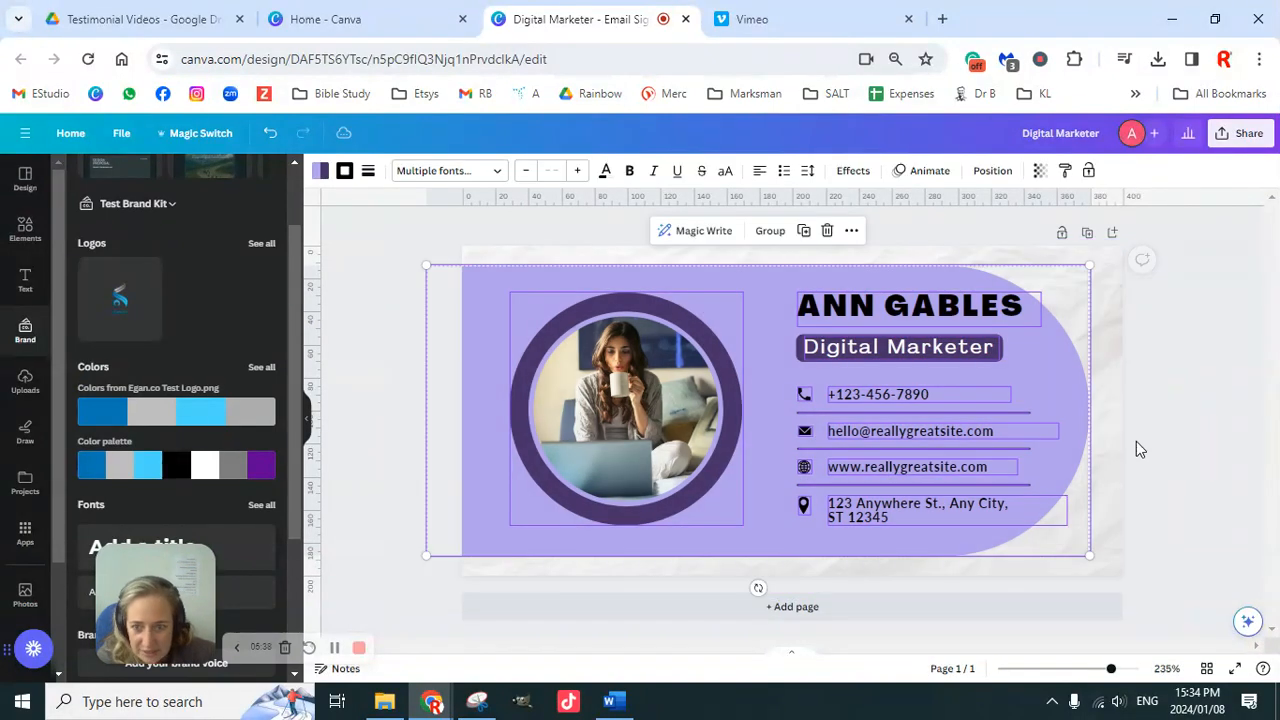
Step: Shuffle the brand palette until the card is blue with grey accents, then deselect it
{"action": "left_click", "coordinate": [173, 418]}
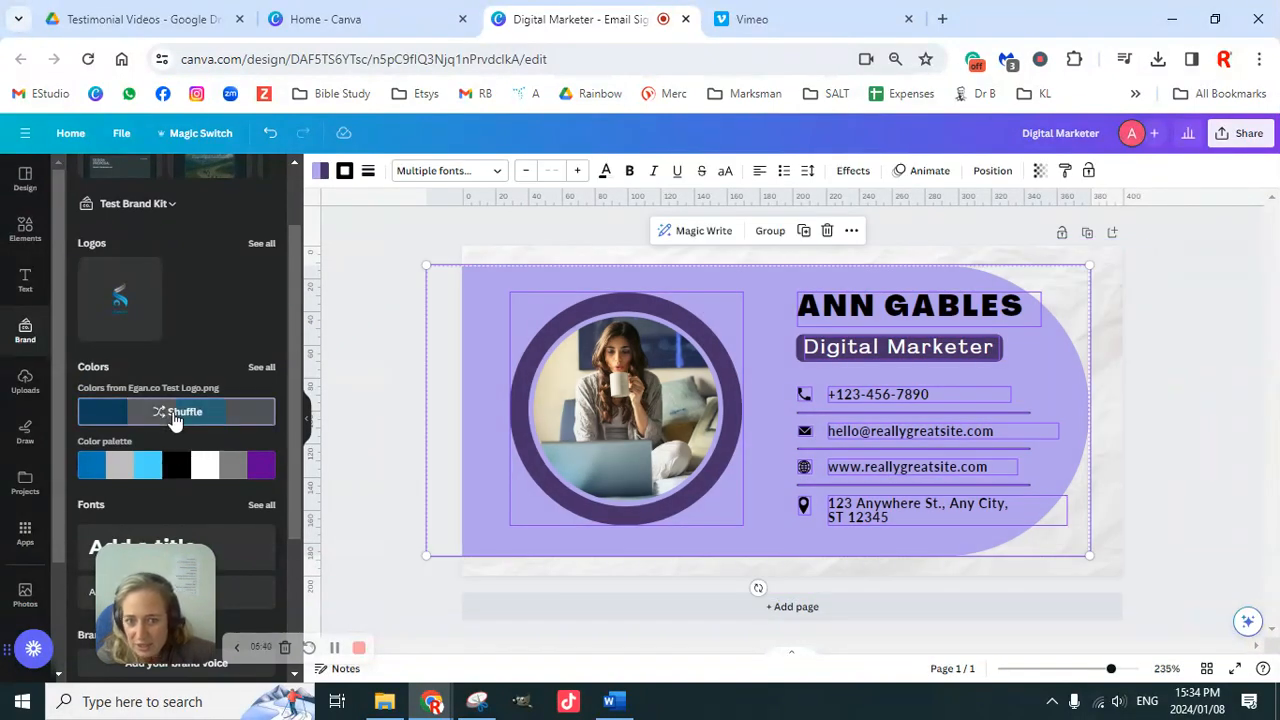
{"action": "left_click", "coordinate": [175, 418]}
{"action": "left_click", "coordinate": [176, 418]}
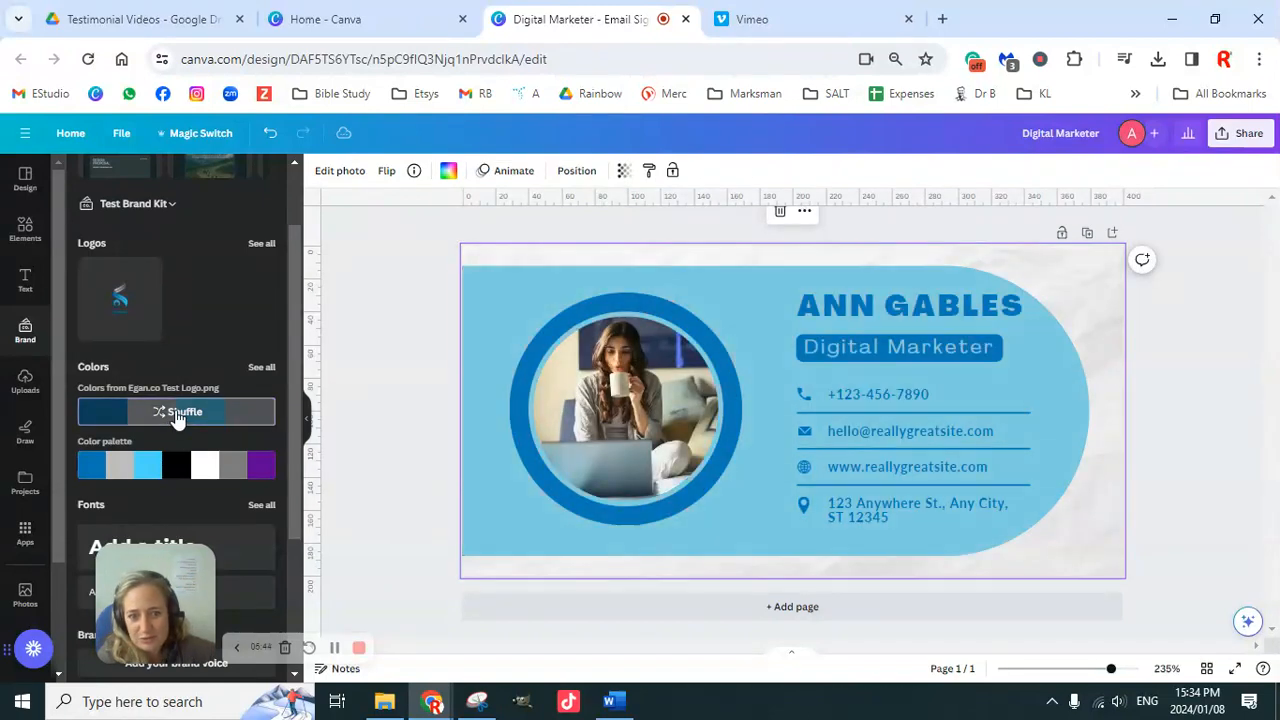
{"action": "left_click", "coordinate": [177, 418]}
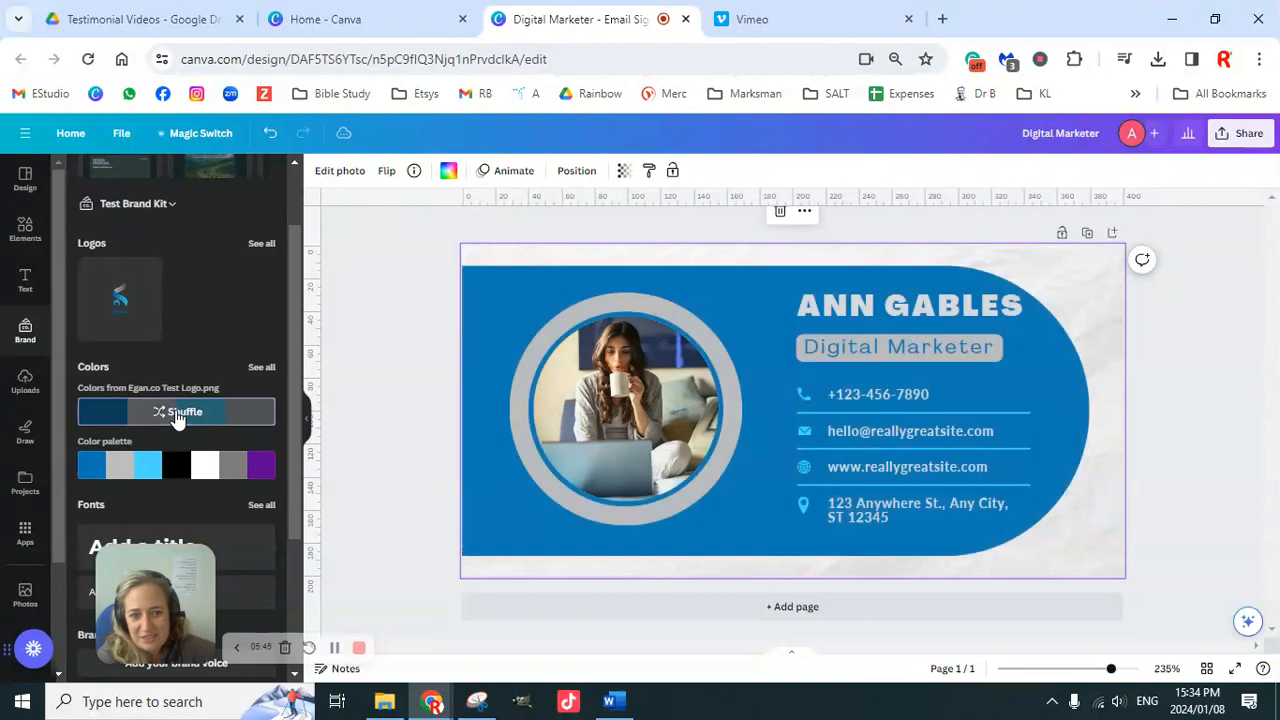
{"action": "left_click", "coordinate": [177, 418]}
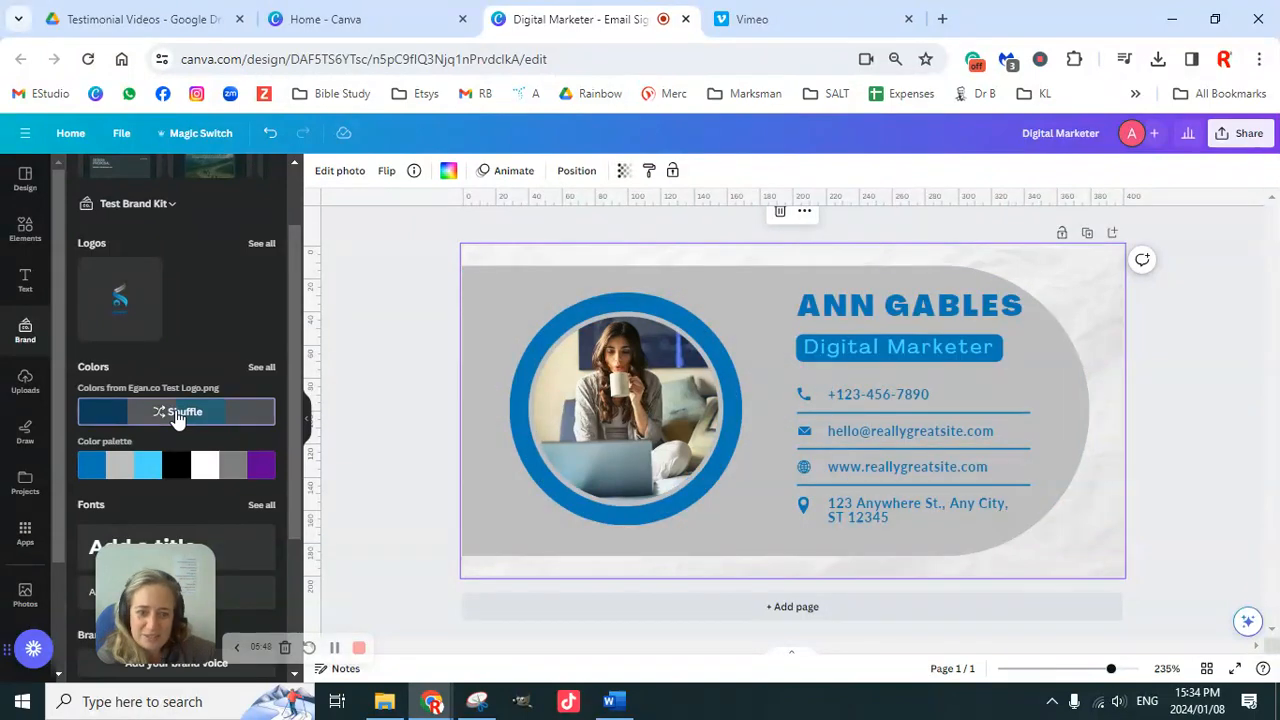
{"action": "left_click", "coordinate": [177, 418]}
{"action": "left_click", "coordinate": [177, 418]}
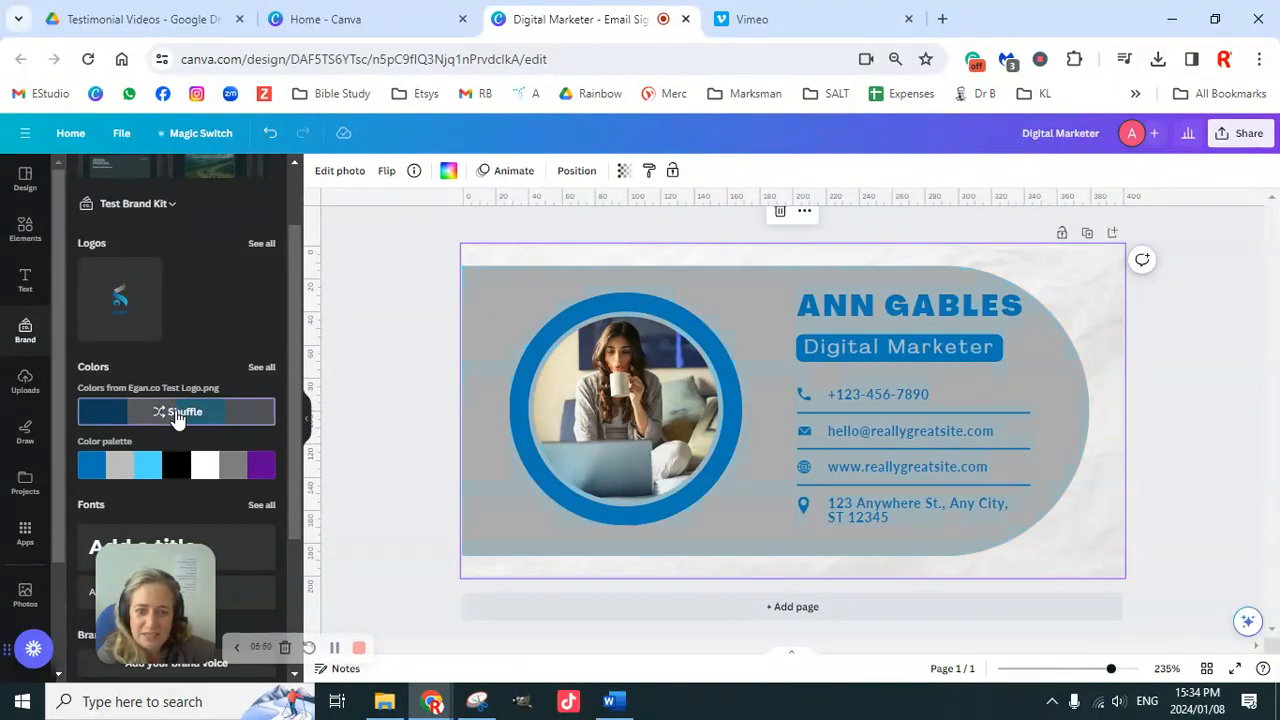
{"action": "left_click", "coordinate": [177, 418]}
{"action": "left_click", "coordinate": [177, 418]}
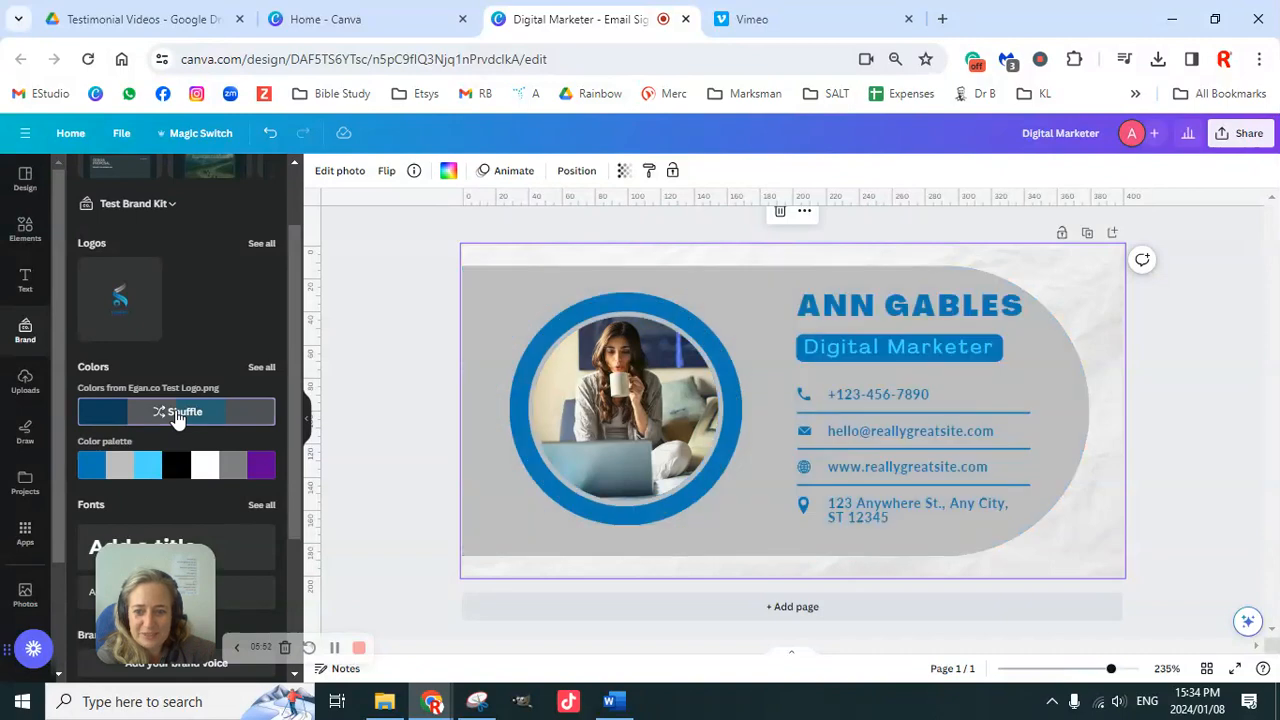
{"action": "left_click", "coordinate": [177, 418]}
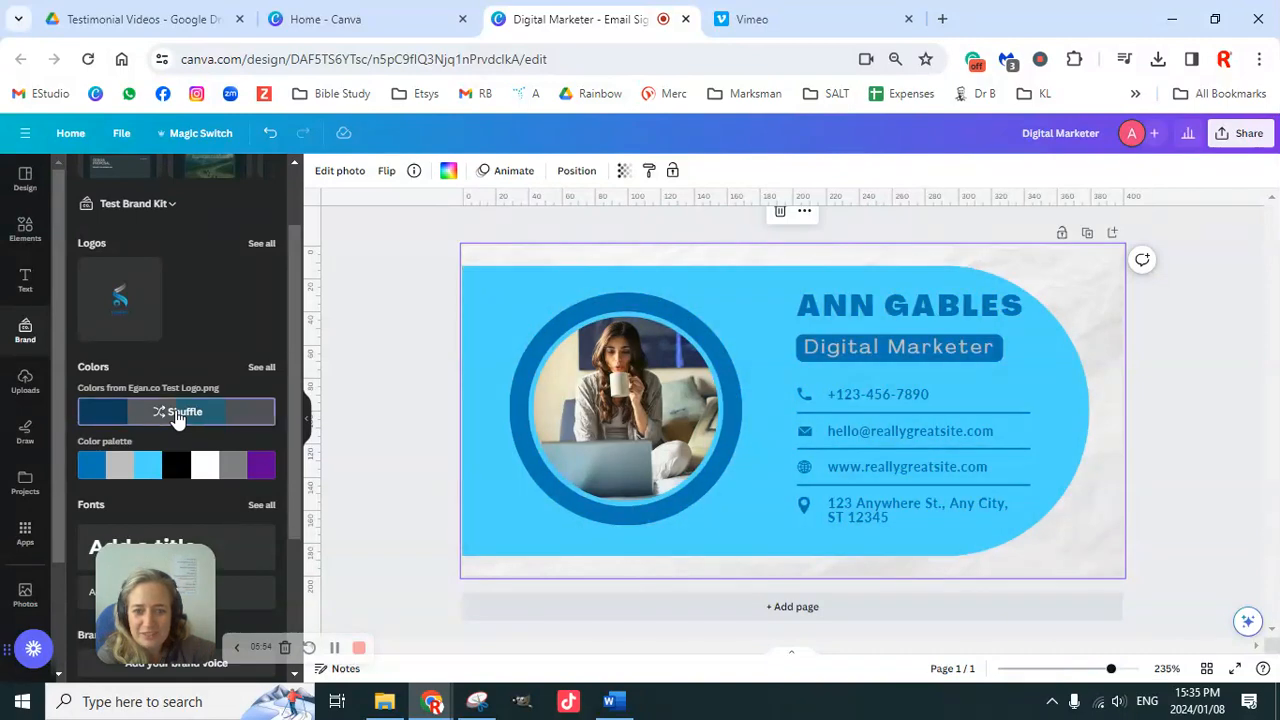
{"action": "left_click", "coordinate": [177, 418]}
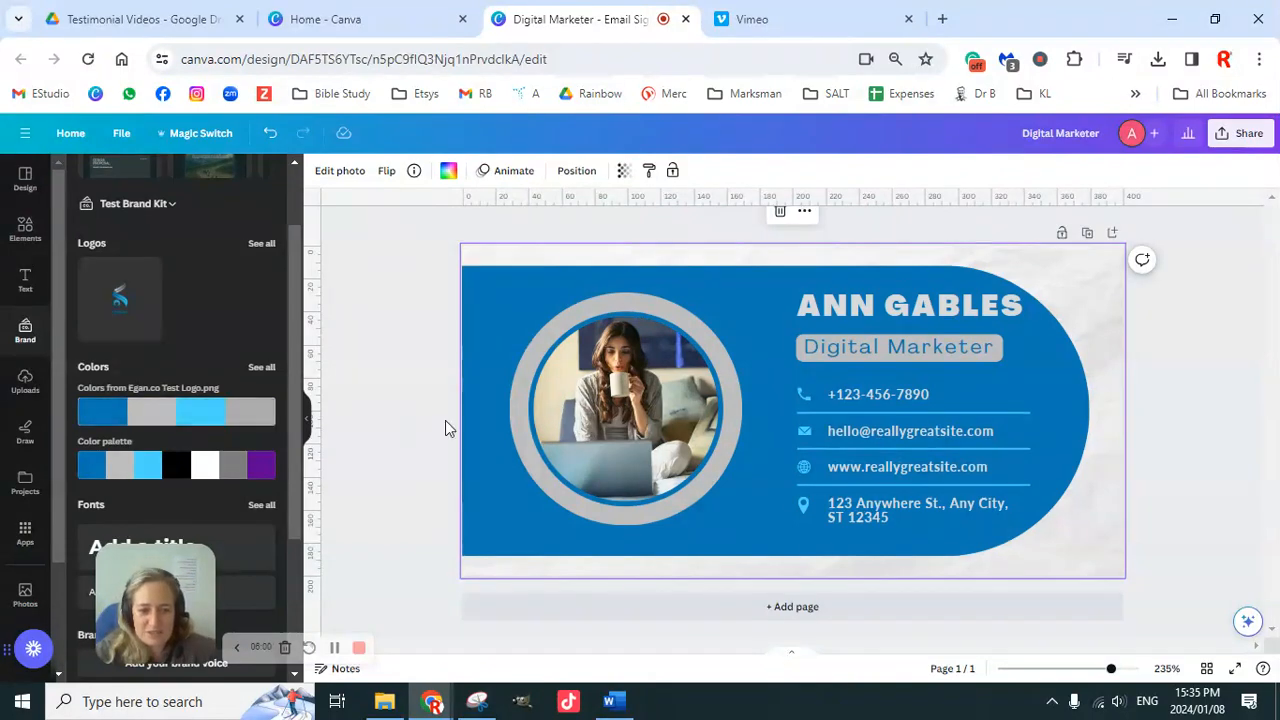
{"action": "left_click", "coordinate": [379, 329]}
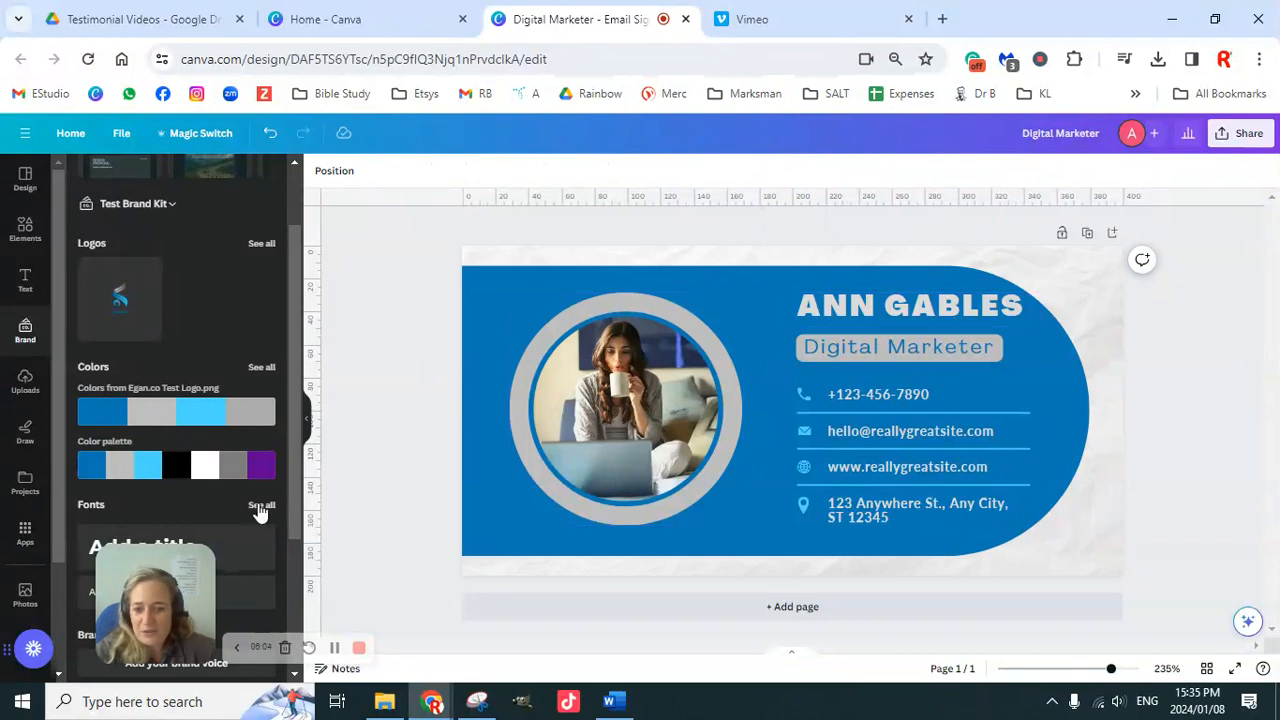
{"action": "scroll", "coordinate": [240, 490], "scroll_direction": "down", "scroll_amount": 1}
{"action": "scroll", "coordinate": [238, 488], "scroll_direction": "down", "scroll_amount": 2}
Step: Copy the brand title font onto the name heading and set it to size 18
{"action": "left_click", "coordinate": [851, 318]}
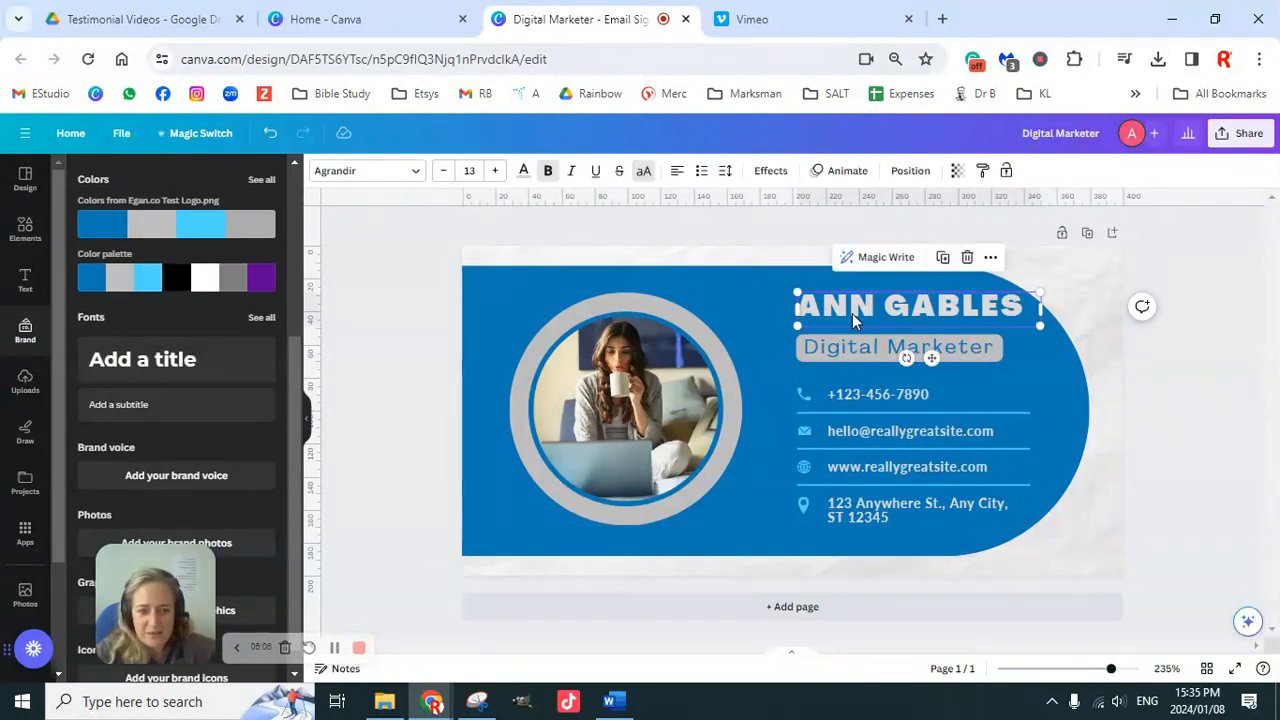
{"action": "left_click", "coordinate": [176, 369]}
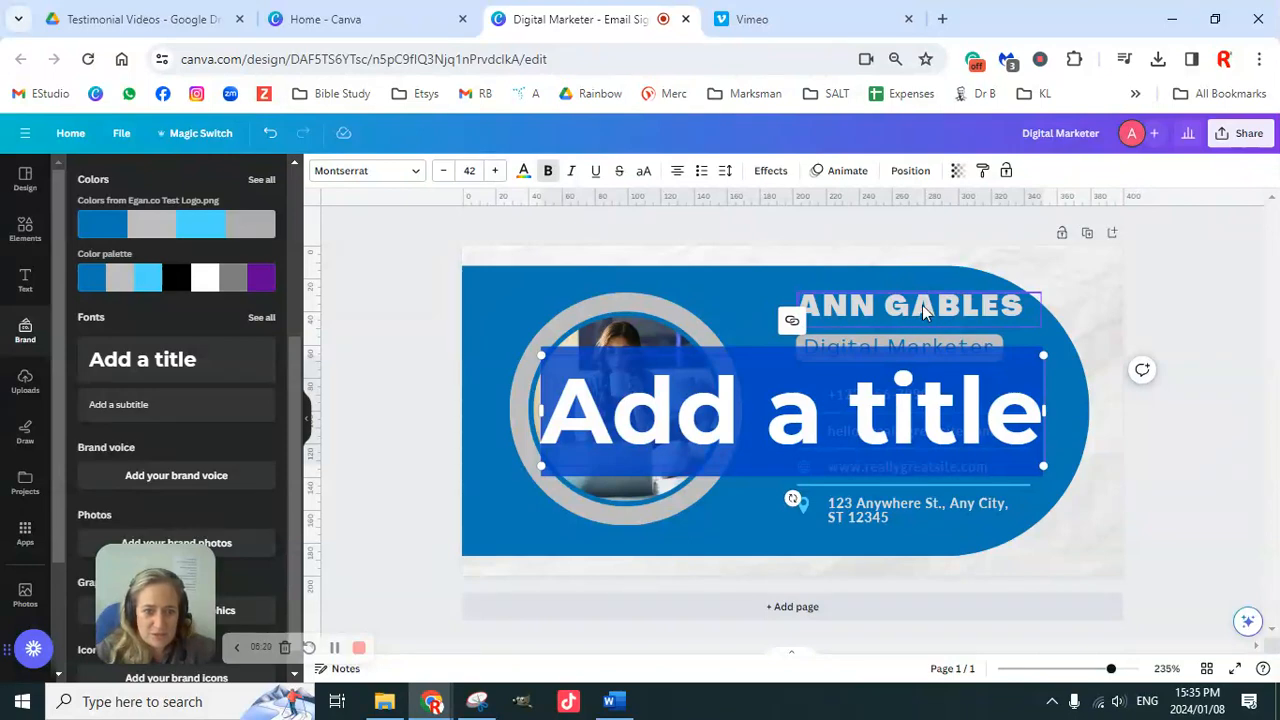
{"action": "left_click", "coordinate": [983, 174]}
{"action": "left_click", "coordinate": [897, 308]}
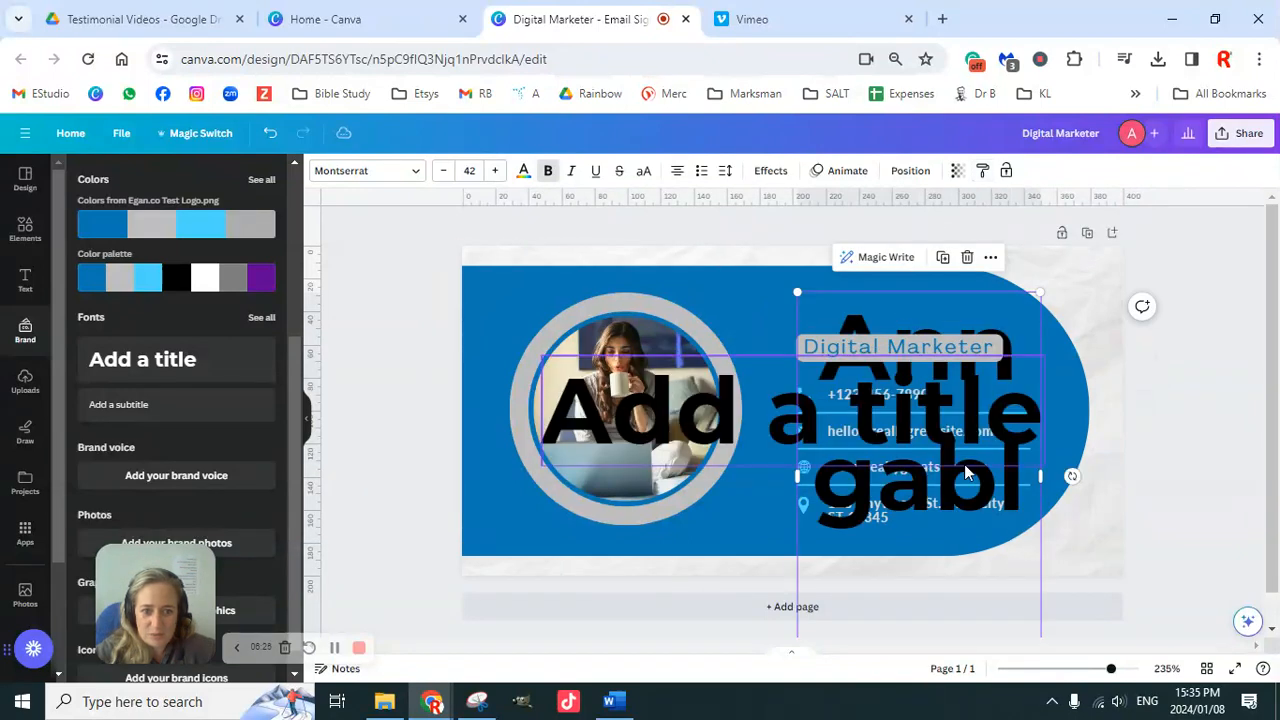
{"action": "left_click", "coordinate": [683, 428]}
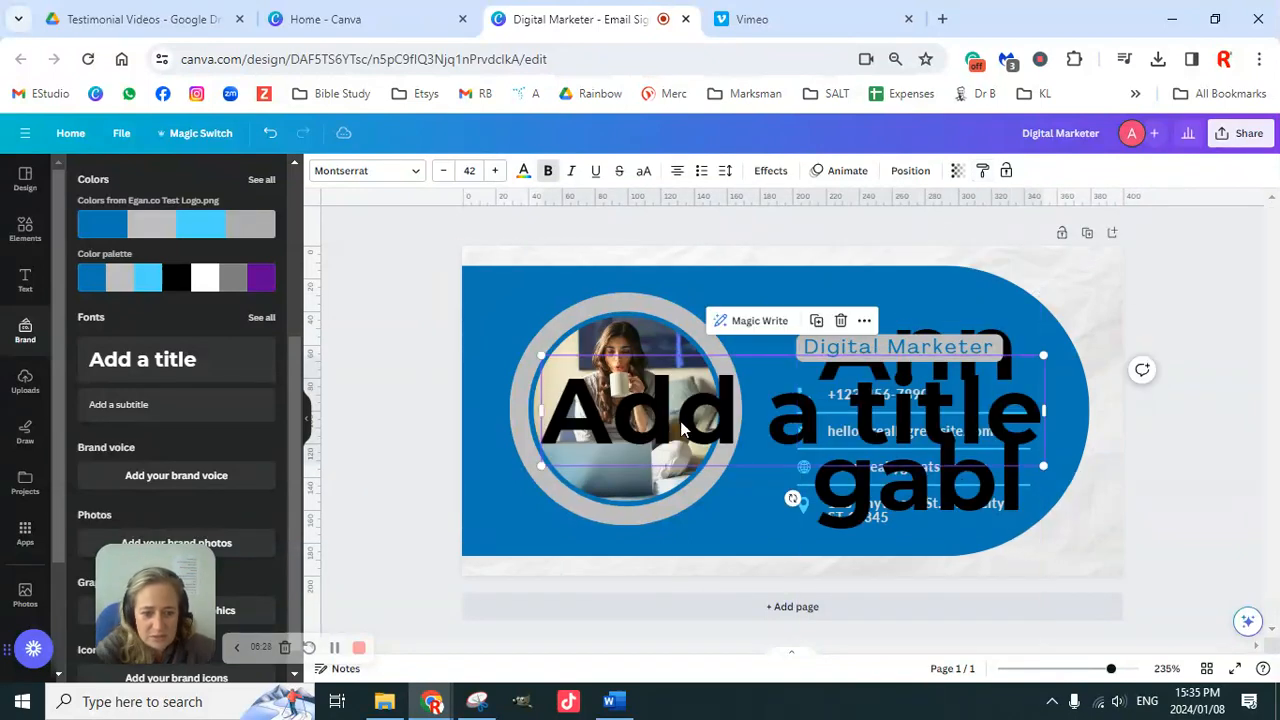
{"action": "key", "text": "Delete"}
{"action": "left_click", "coordinate": [948, 403]}
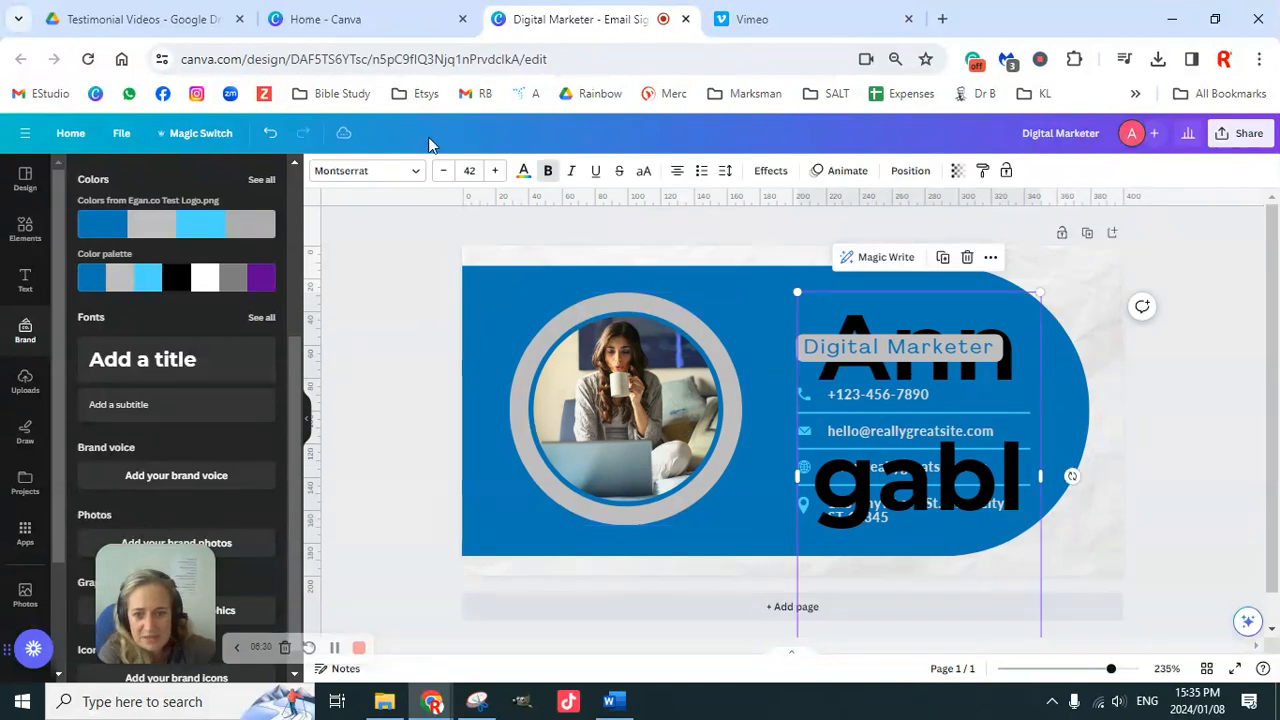
{"action": "left_click", "coordinate": [481, 168]}
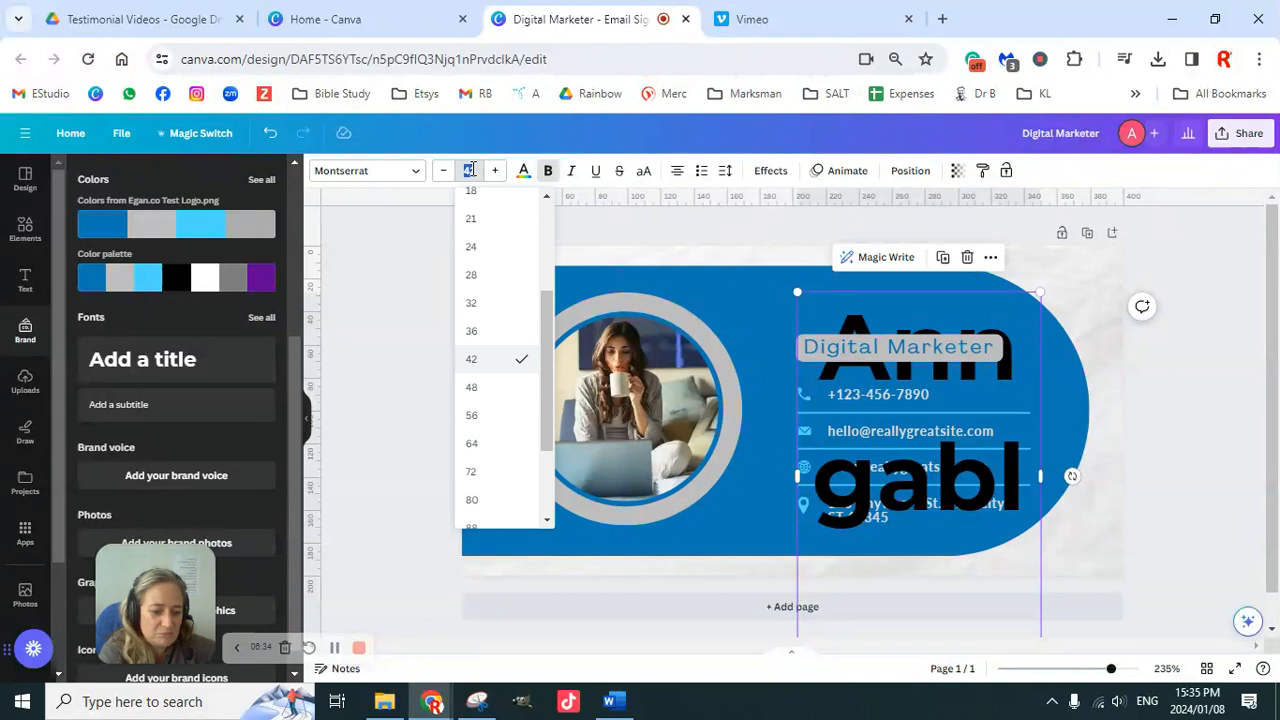
{"action": "key", "text": "Return"}
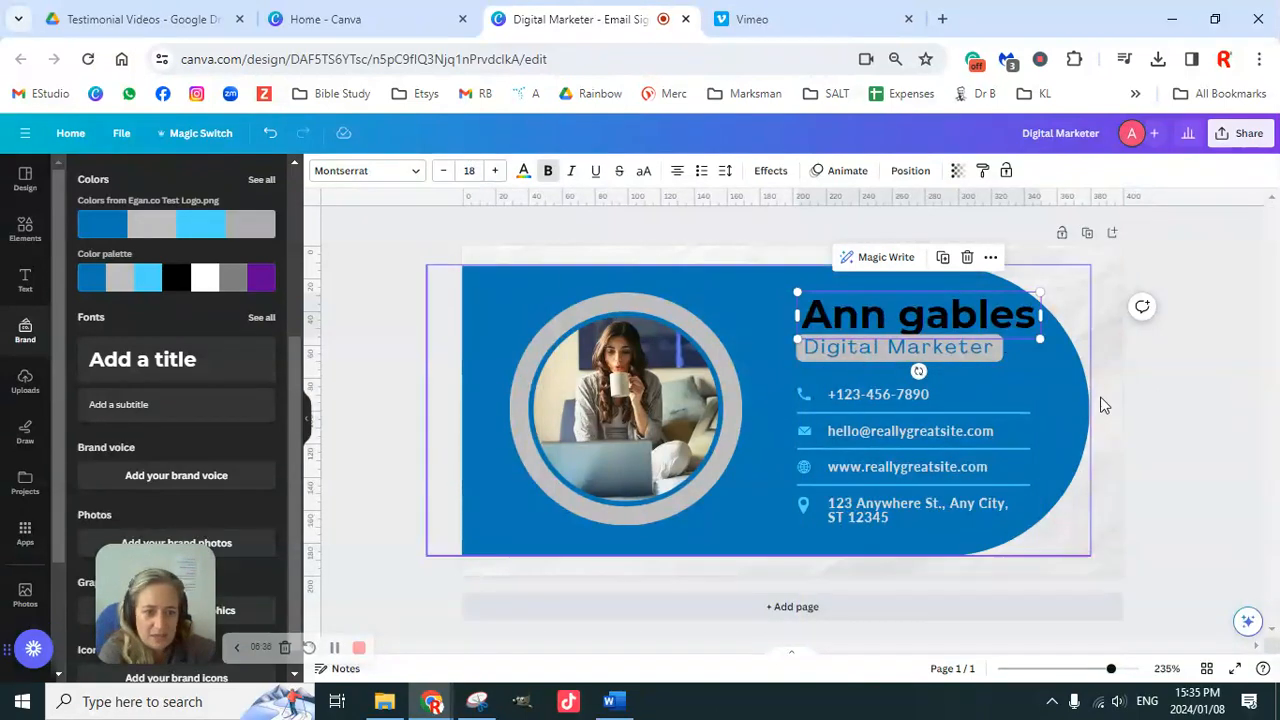
{"action": "left_click", "coordinate": [1178, 377]}
Step: Capitalise the G at the start of the surname in the name heading
{"action": "left_click", "coordinate": [929, 318]}
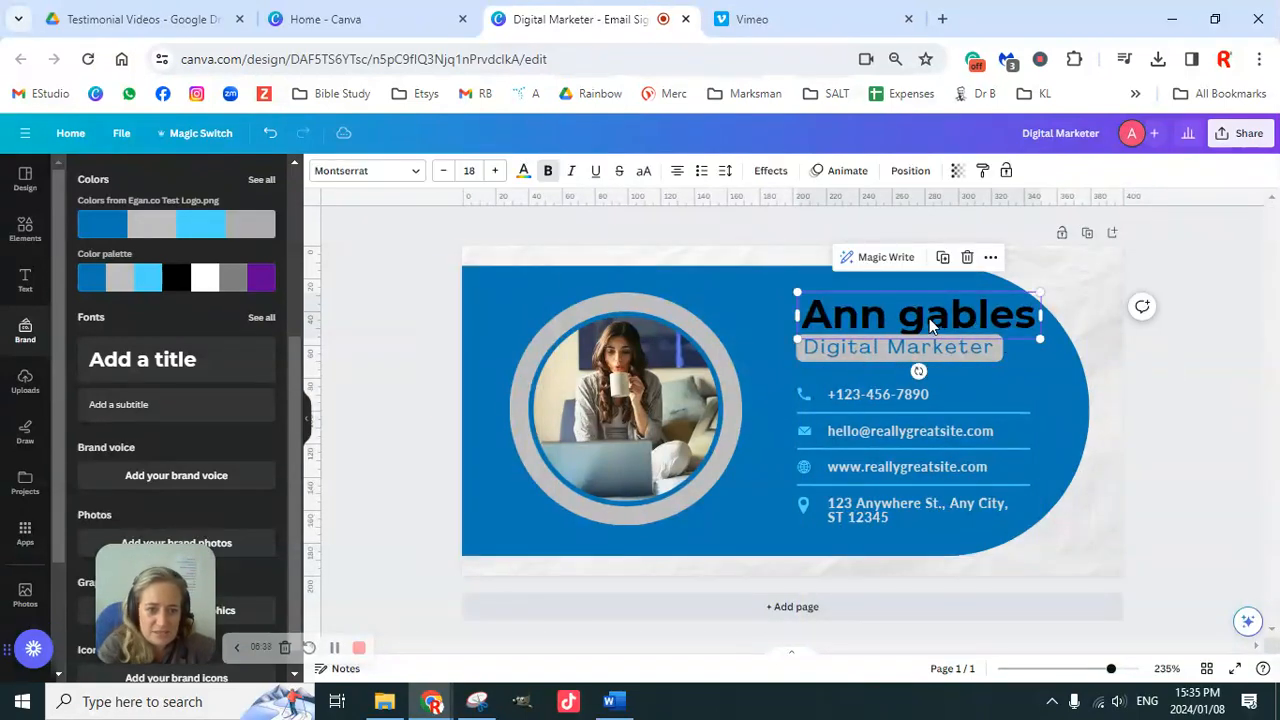
{"action": "left_click", "coordinate": [929, 318]}
{"action": "key", "text": "BackSpace"}
{"action": "type", "text": "G"}
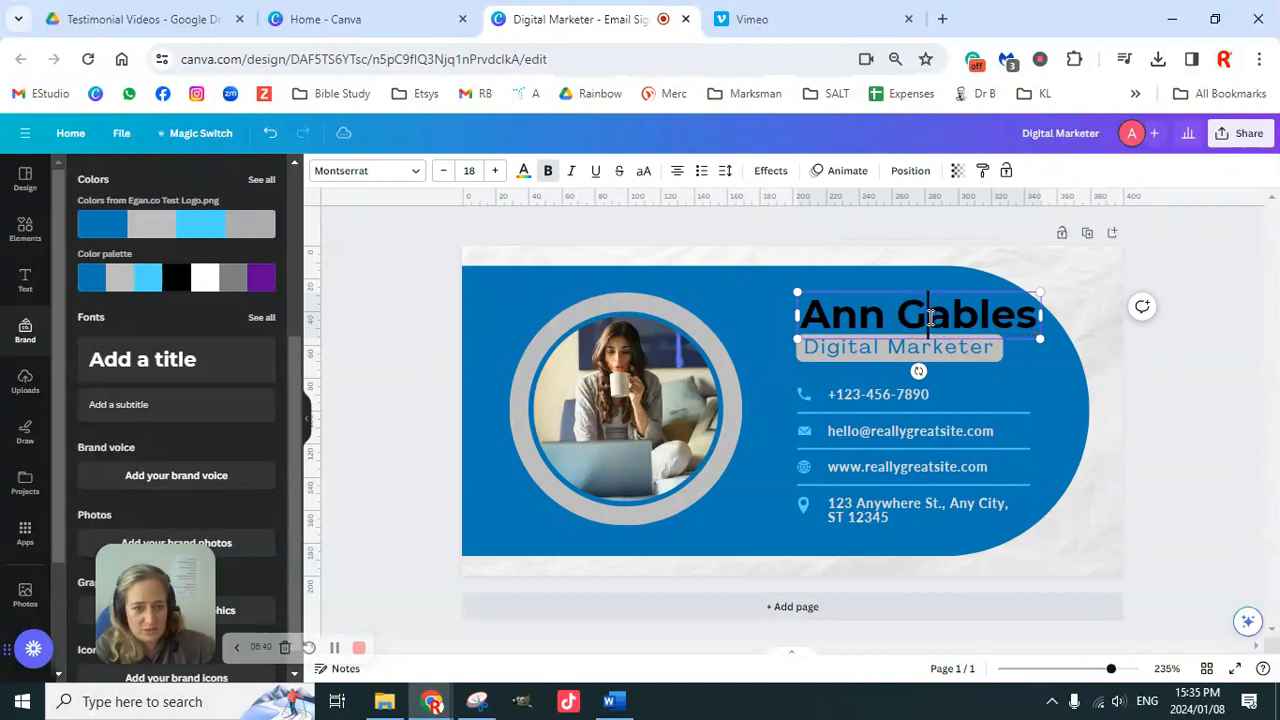
{"action": "left_click", "coordinate": [1165, 405]}
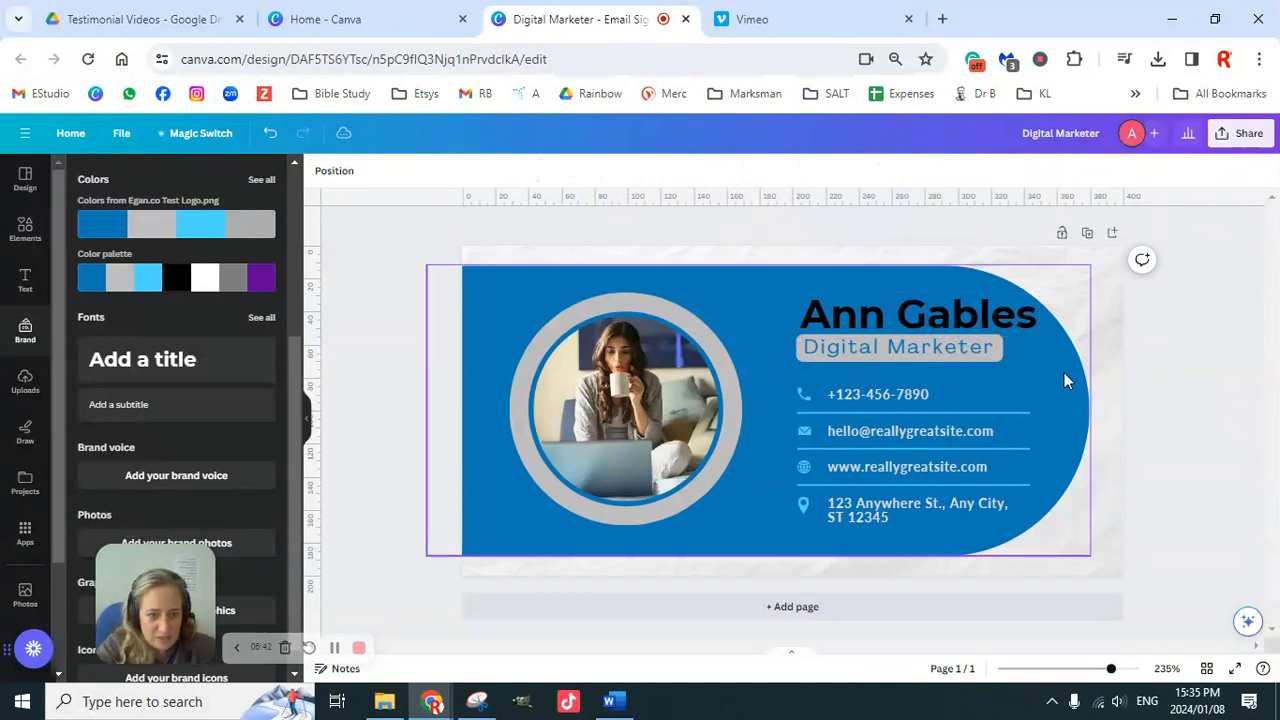
{"action": "left_click", "coordinate": [654, 283]}
Step: Widen the blue background shape slightly to the right, then select all the Digital Marketer subtitle text
{"action": "left_click_drag", "start_coordinate": [1090, 403], "coordinate": [1108, 402]}
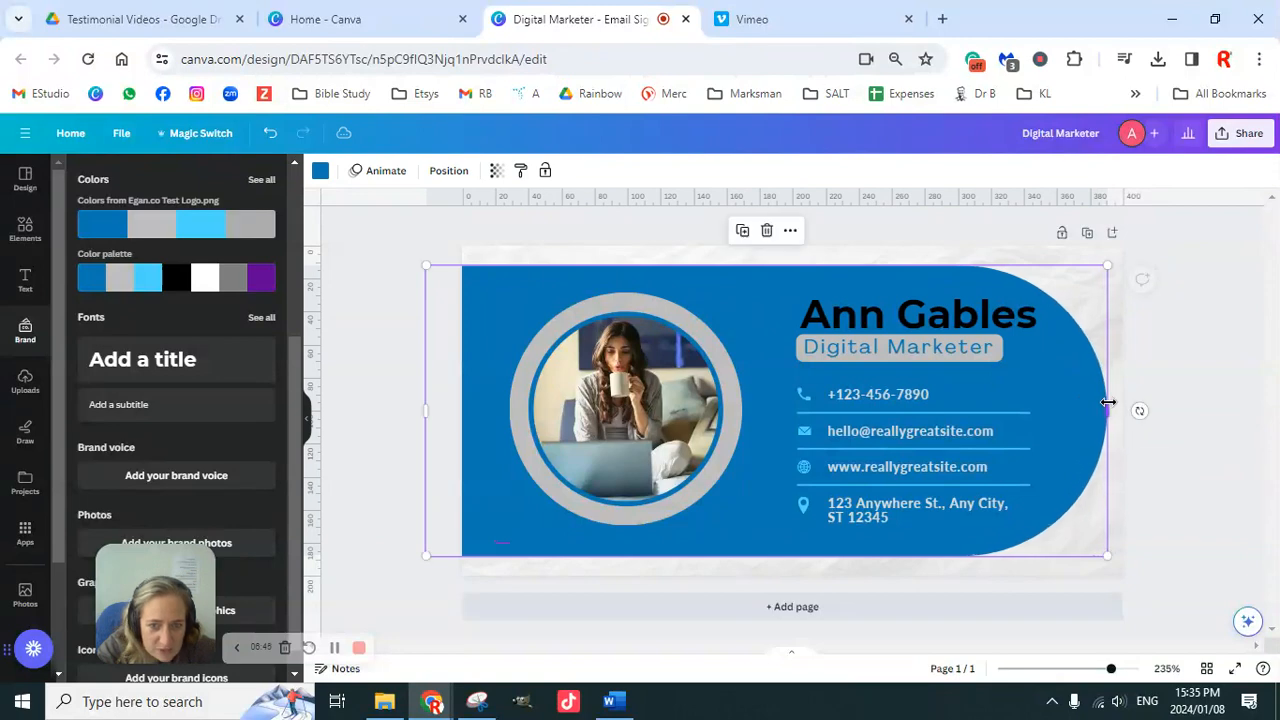
{"action": "left_click", "coordinate": [1183, 377]}
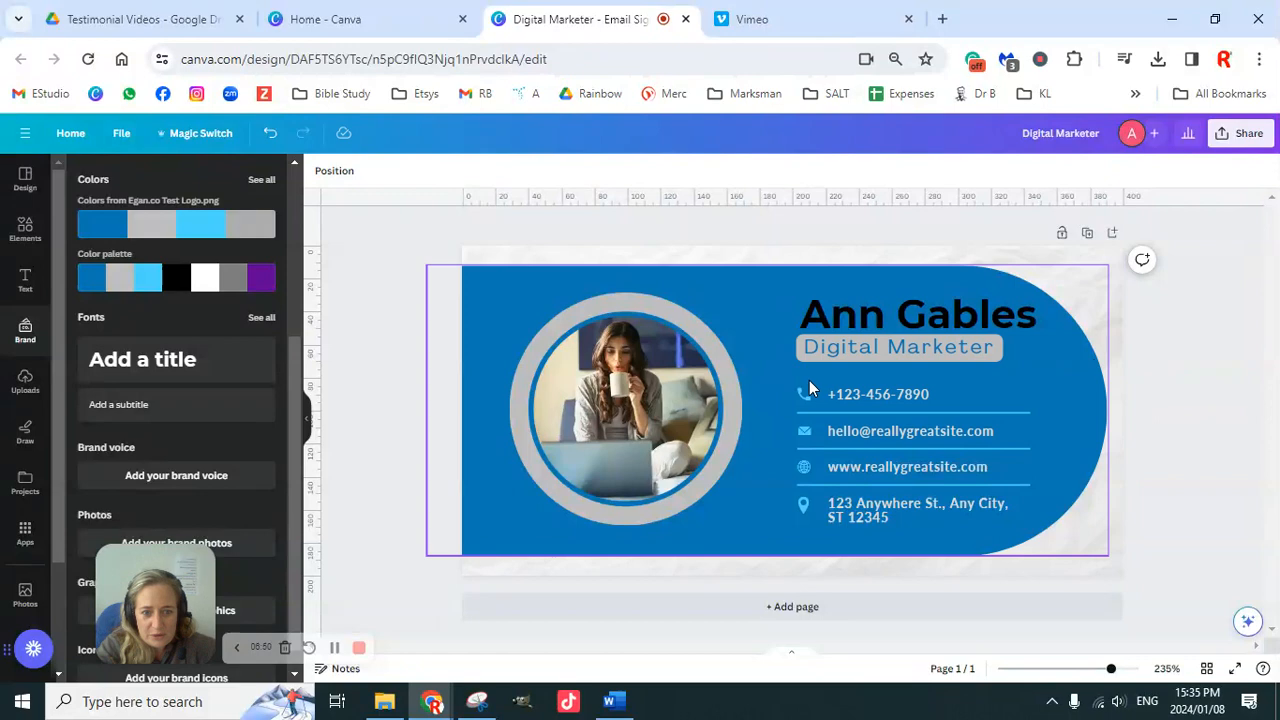
{"action": "double_click", "coordinate": [907, 360]}
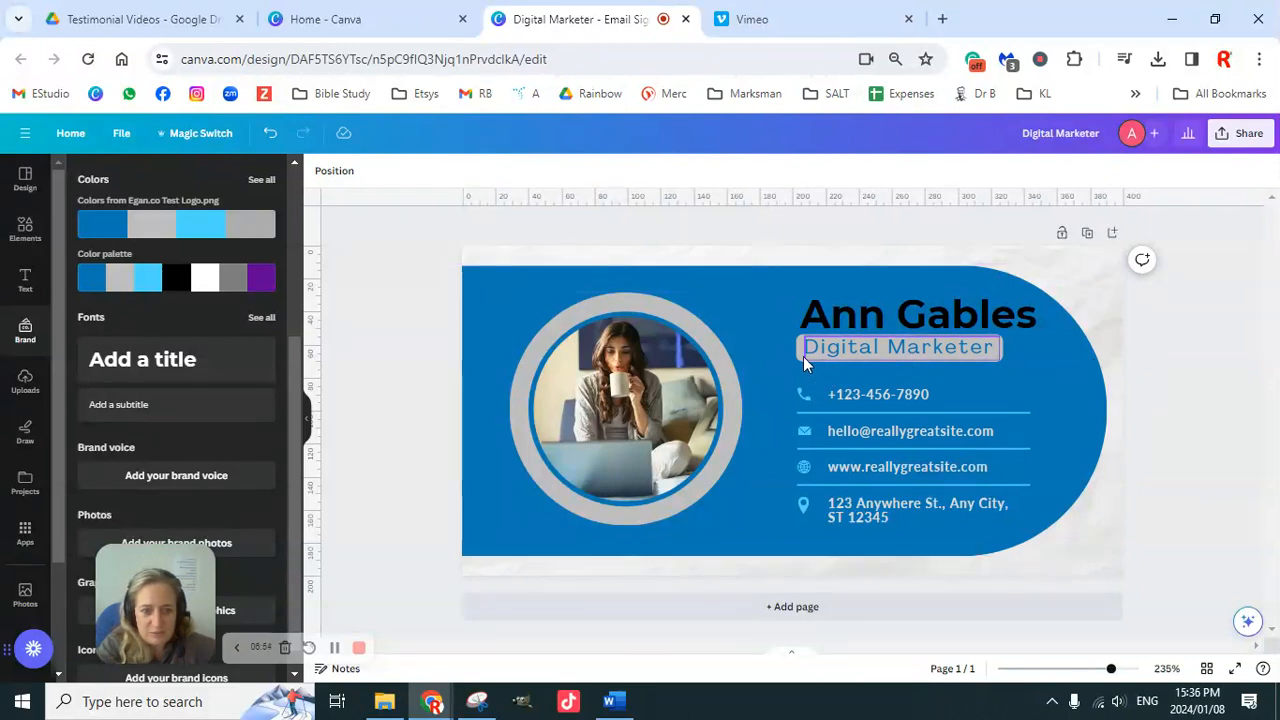
{"action": "double_click", "coordinate": [846, 358]}
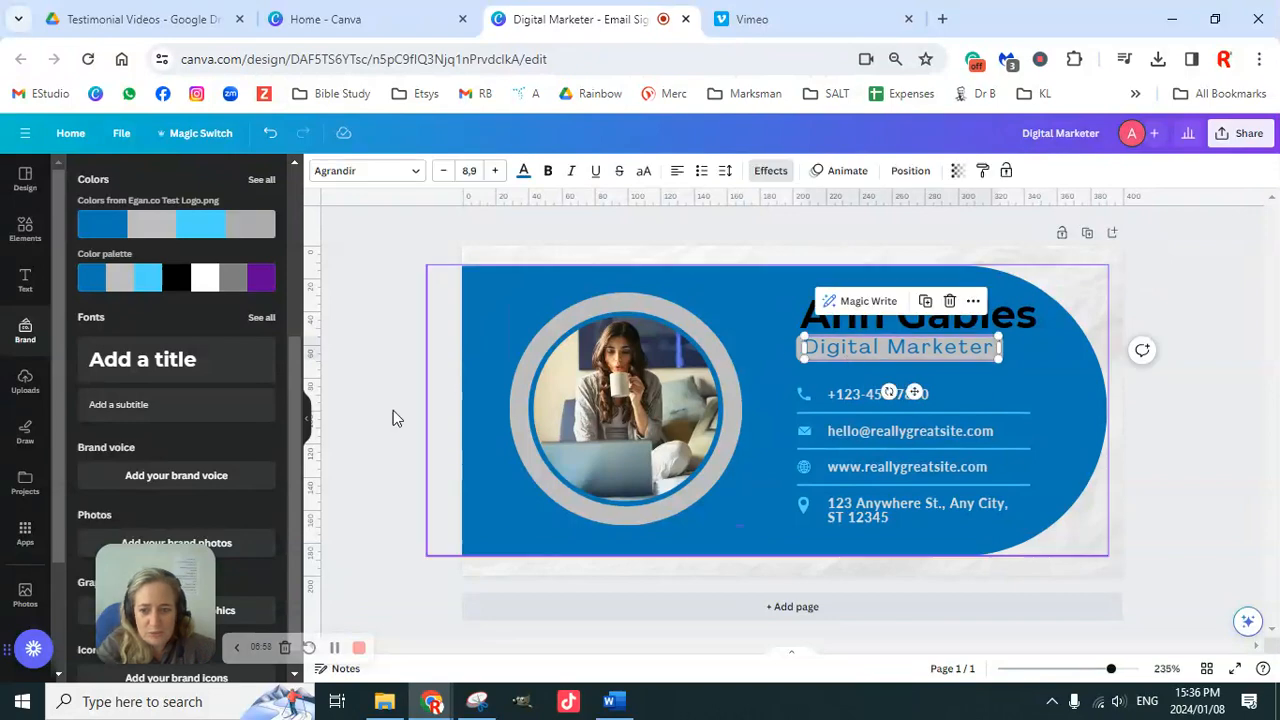
{"action": "scroll", "coordinate": [192, 436], "scroll_direction": "down", "scroll_amount": 1}
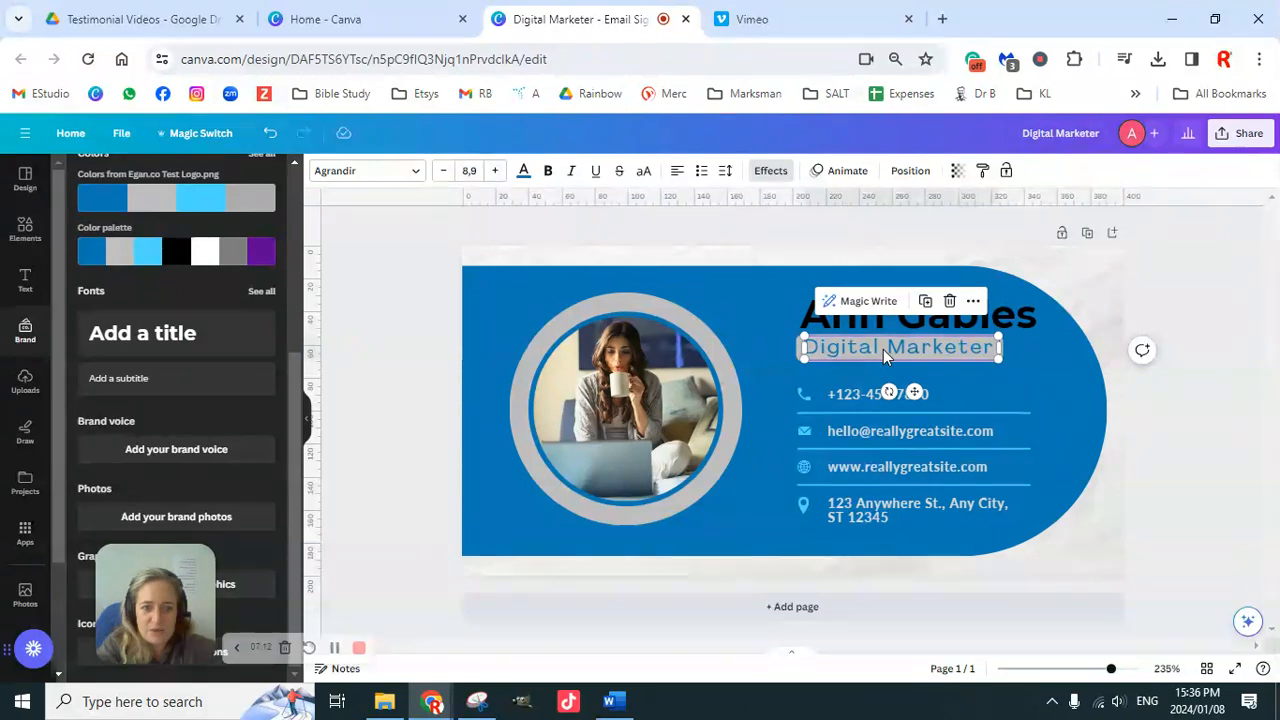
Step: Change the Digital Marketer subtitle to Montserrat and widen its box to one line
{"action": "left_click", "coordinate": [365, 172]}
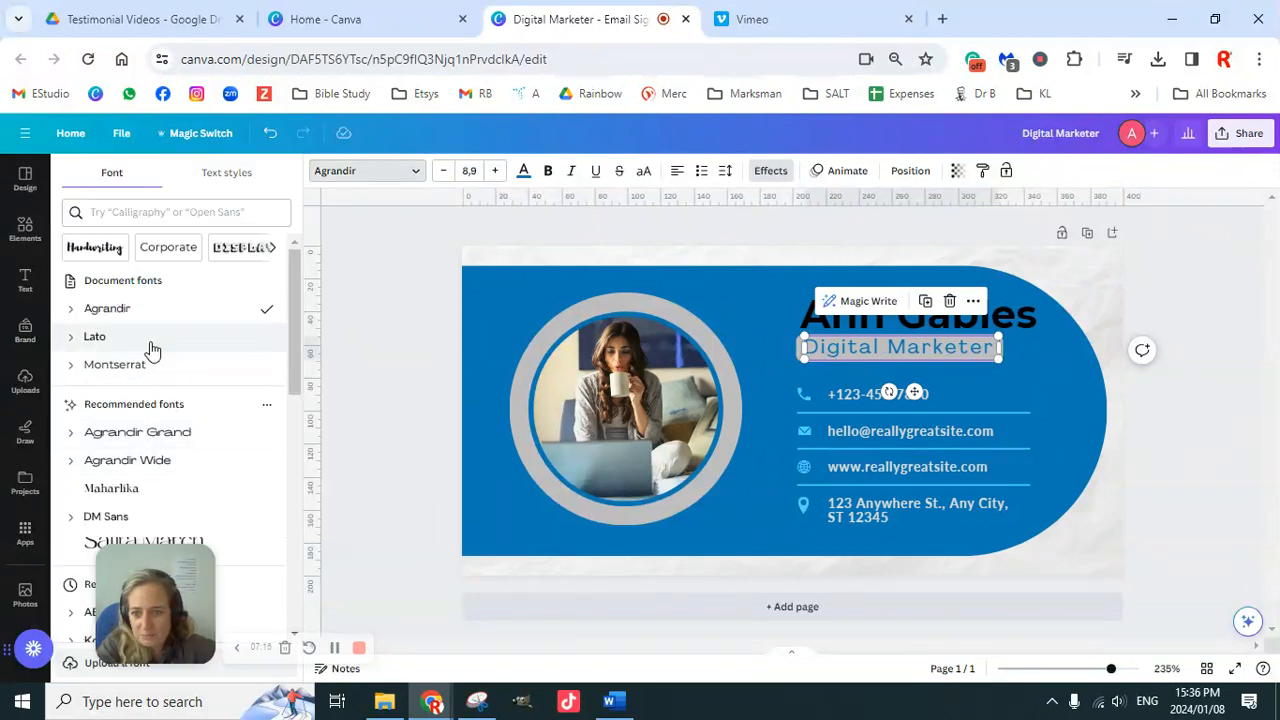
{"action": "left_click", "coordinate": [155, 366]}
{"action": "left_click_drag", "start_coordinate": [1000, 357], "coordinate": [1030, 357]}
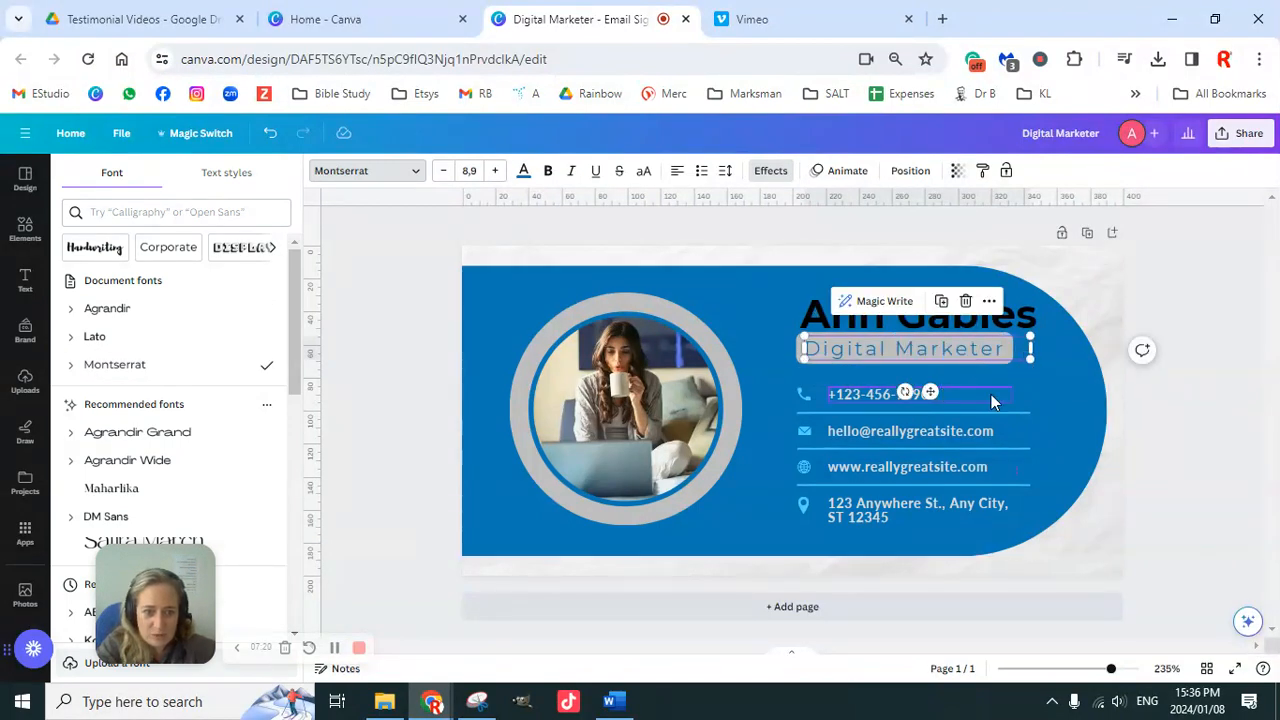
{"action": "left_click", "coordinate": [1165, 432]}
Step: Switch the phone, email, website and address text to Montserrat
{"action": "left_click", "coordinate": [871, 405]}
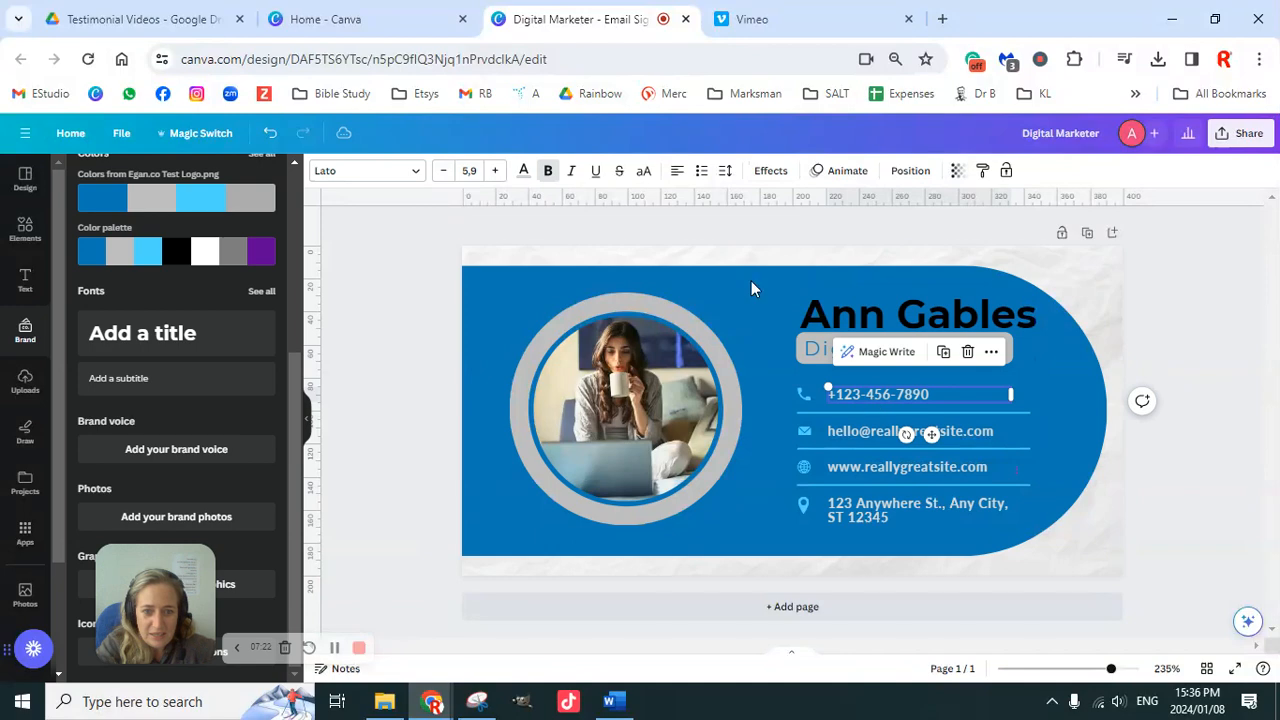
{"action": "left_click", "coordinate": [378, 172]}
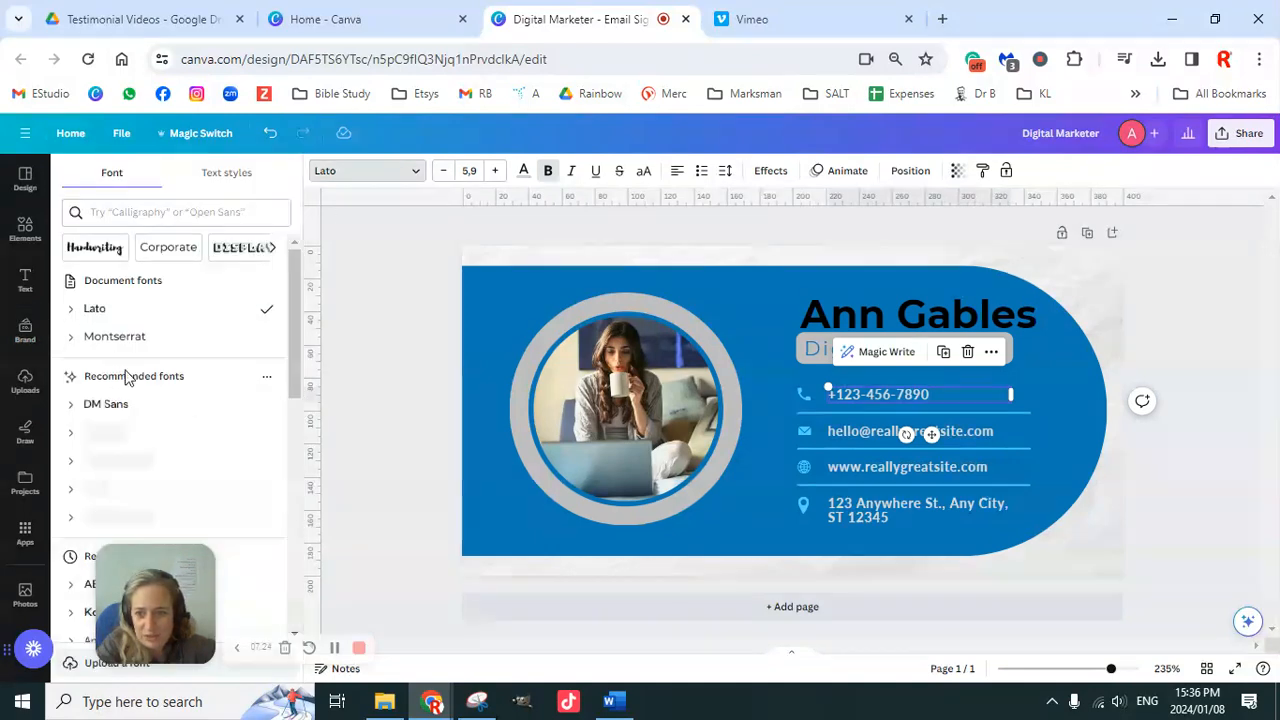
{"action": "left_click", "coordinate": [120, 338]}
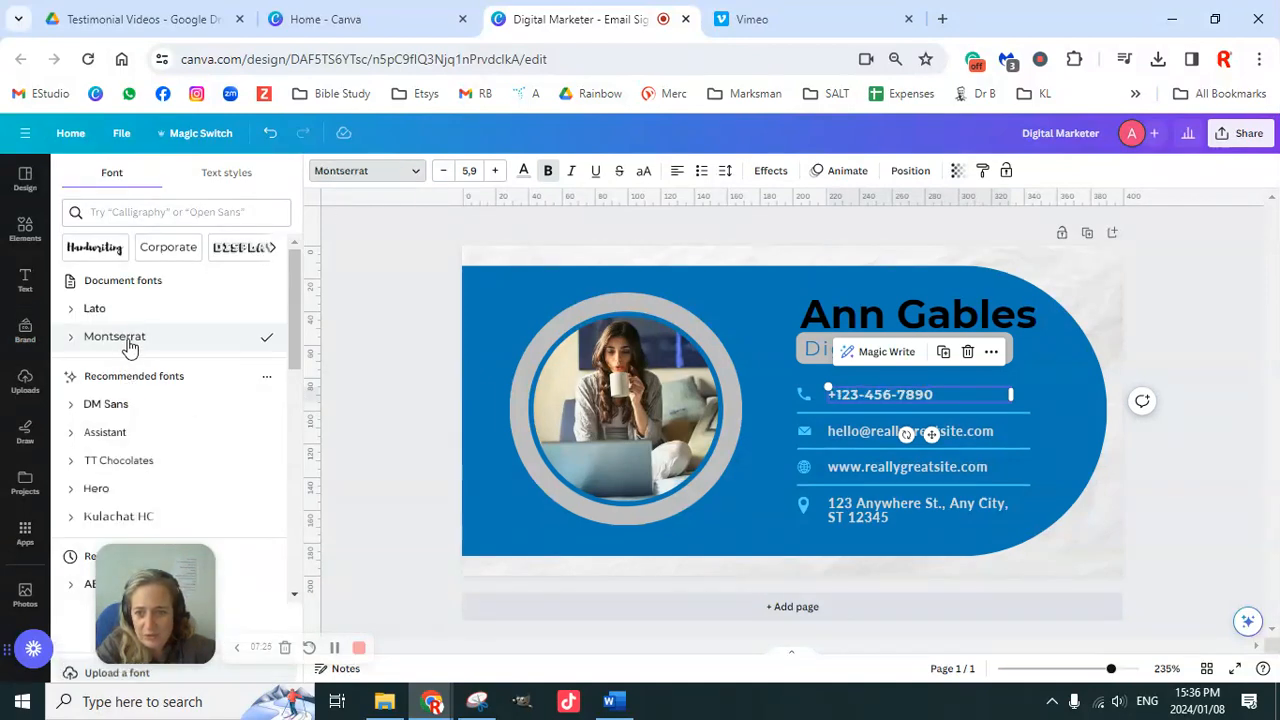
{"action": "left_click", "coordinate": [870, 431]}
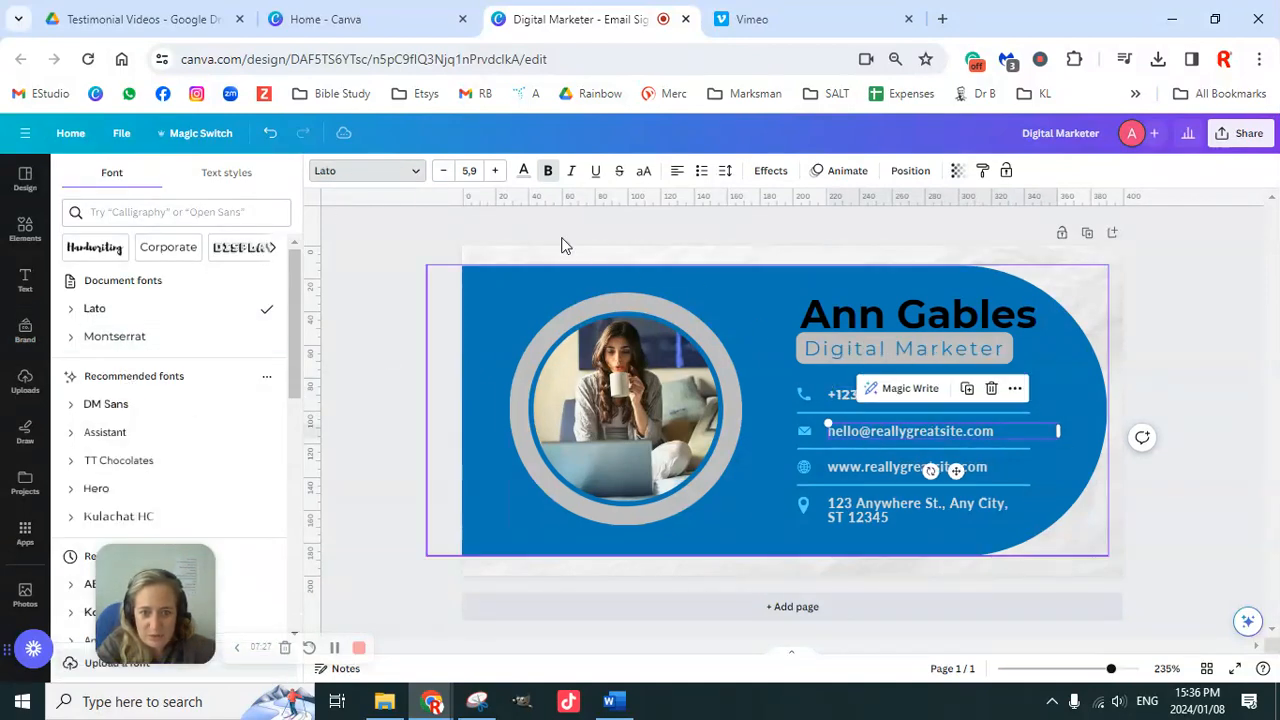
{"action": "left_click", "coordinate": [120, 338]}
{"action": "left_click", "coordinate": [860, 461]}
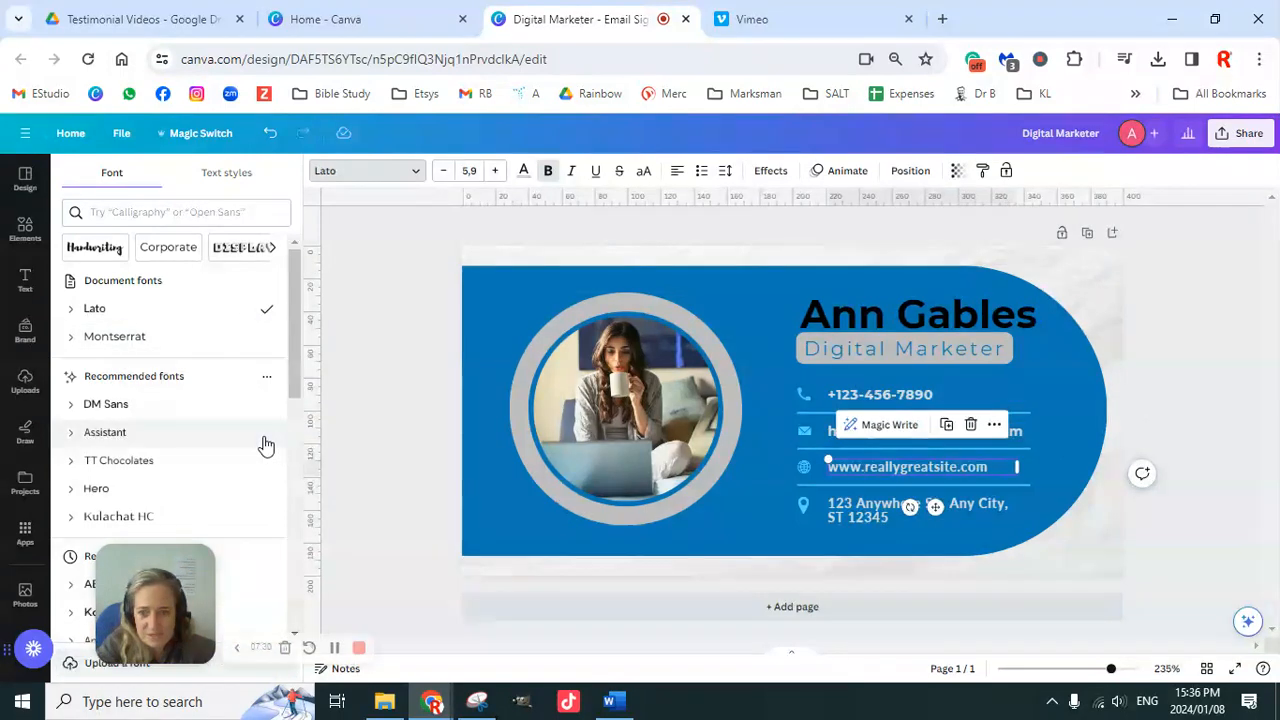
{"action": "left_click", "coordinate": [110, 337]}
{"action": "left_click", "coordinate": [843, 512]}
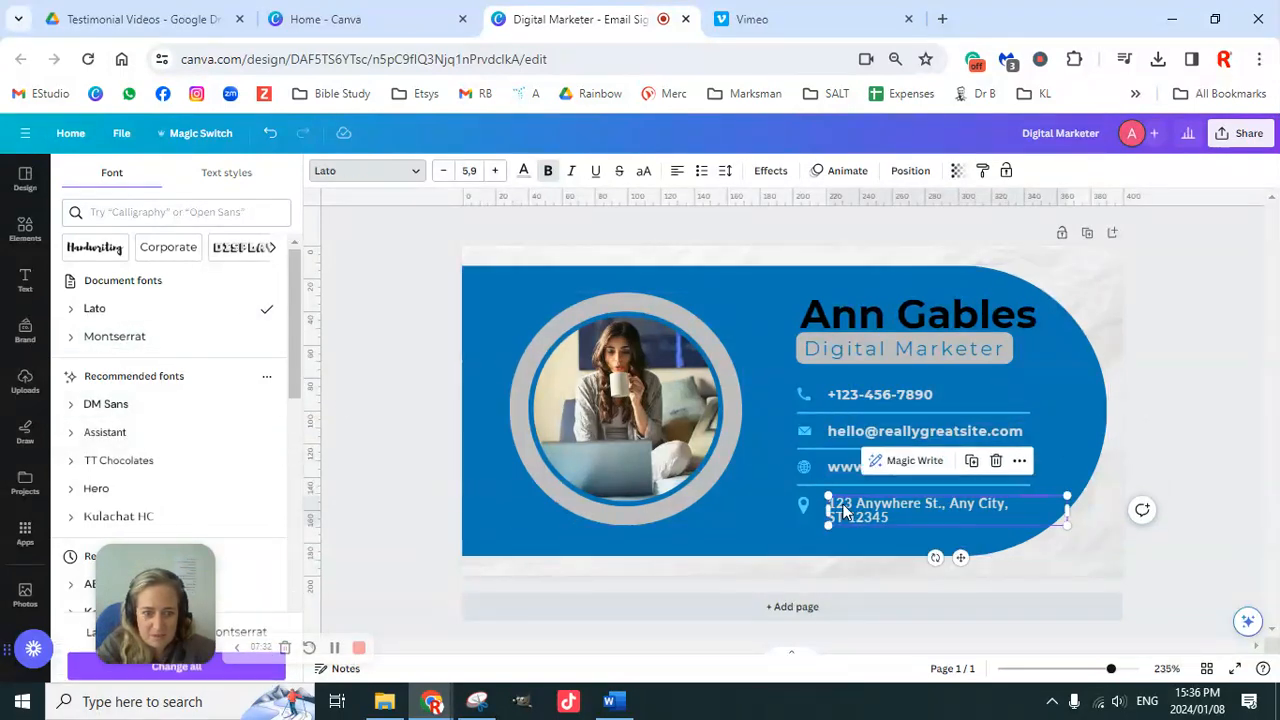
{"action": "left_click", "coordinate": [125, 338]}
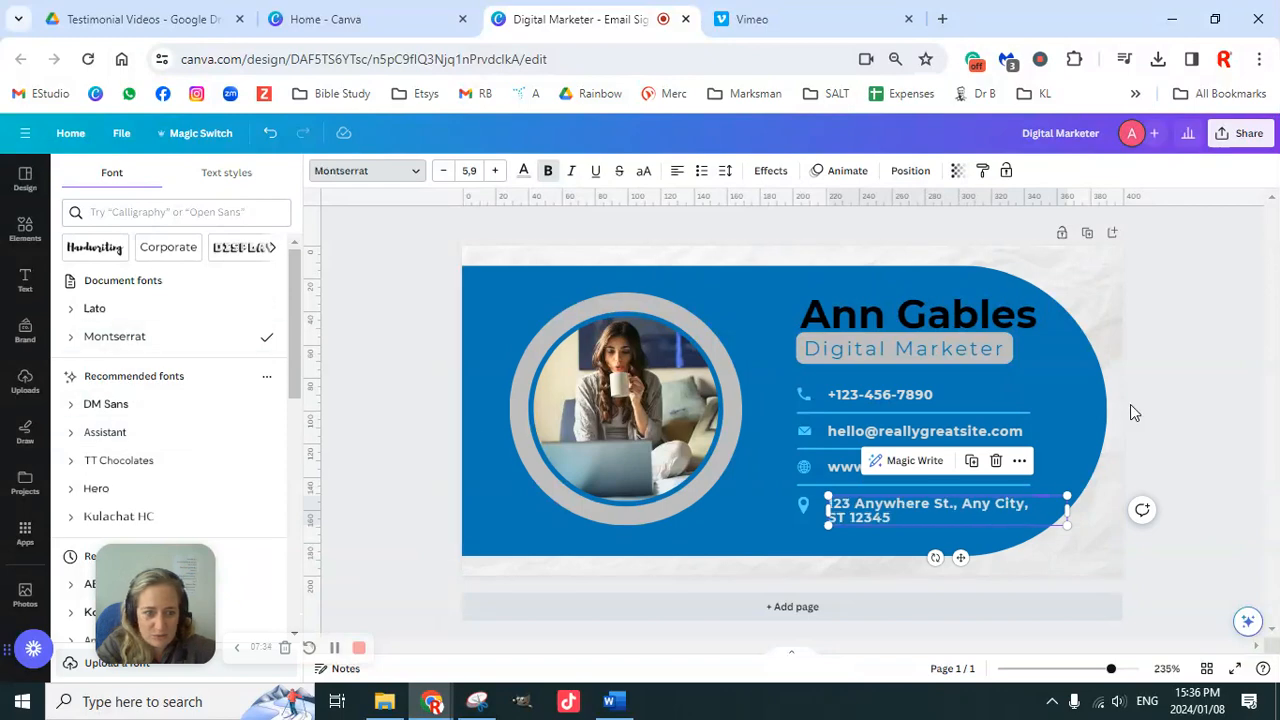
{"action": "left_click", "coordinate": [1163, 376]}
{"action": "left_click", "coordinate": [861, 517]}
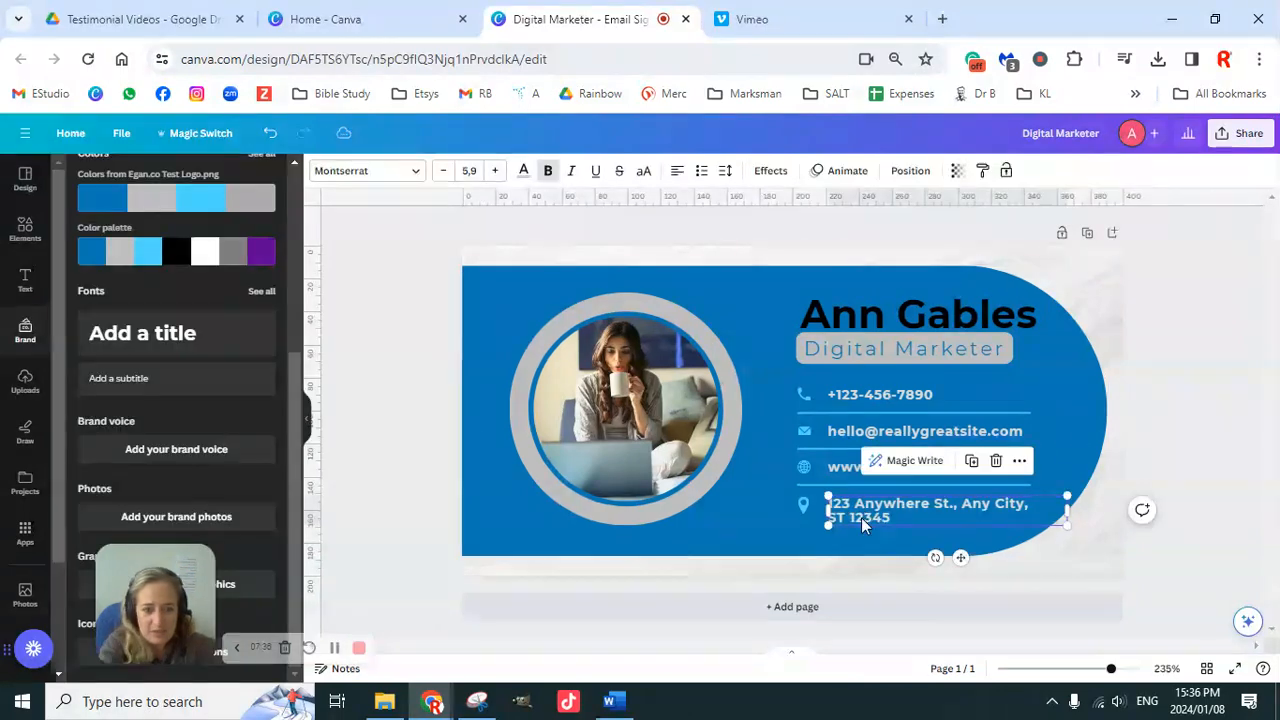
Step: Delete the address text, the location pin icon and the divider line under the website
{"action": "key", "text": "Delete"}
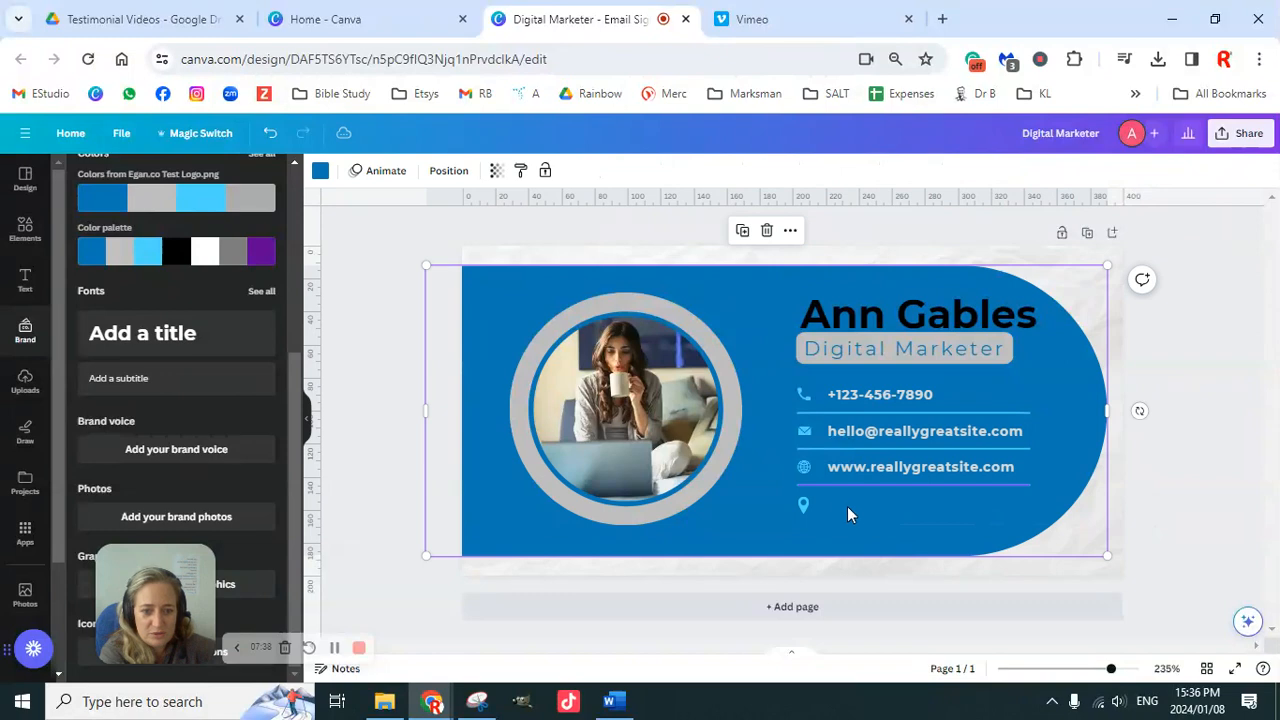
{"action": "left_click", "coordinate": [806, 500]}
{"action": "left_click", "coordinate": [1149, 462]}
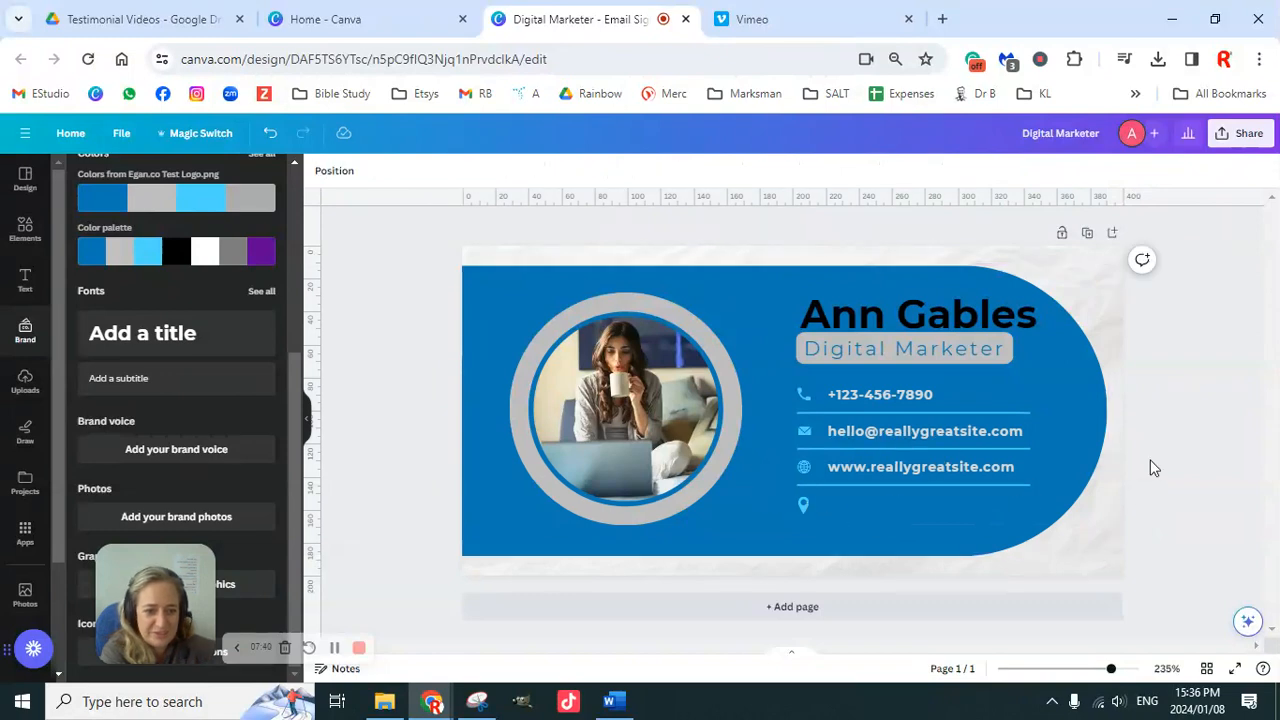
{"action": "left_click", "coordinate": [802, 513]}
{"action": "key", "text": "Delete"}
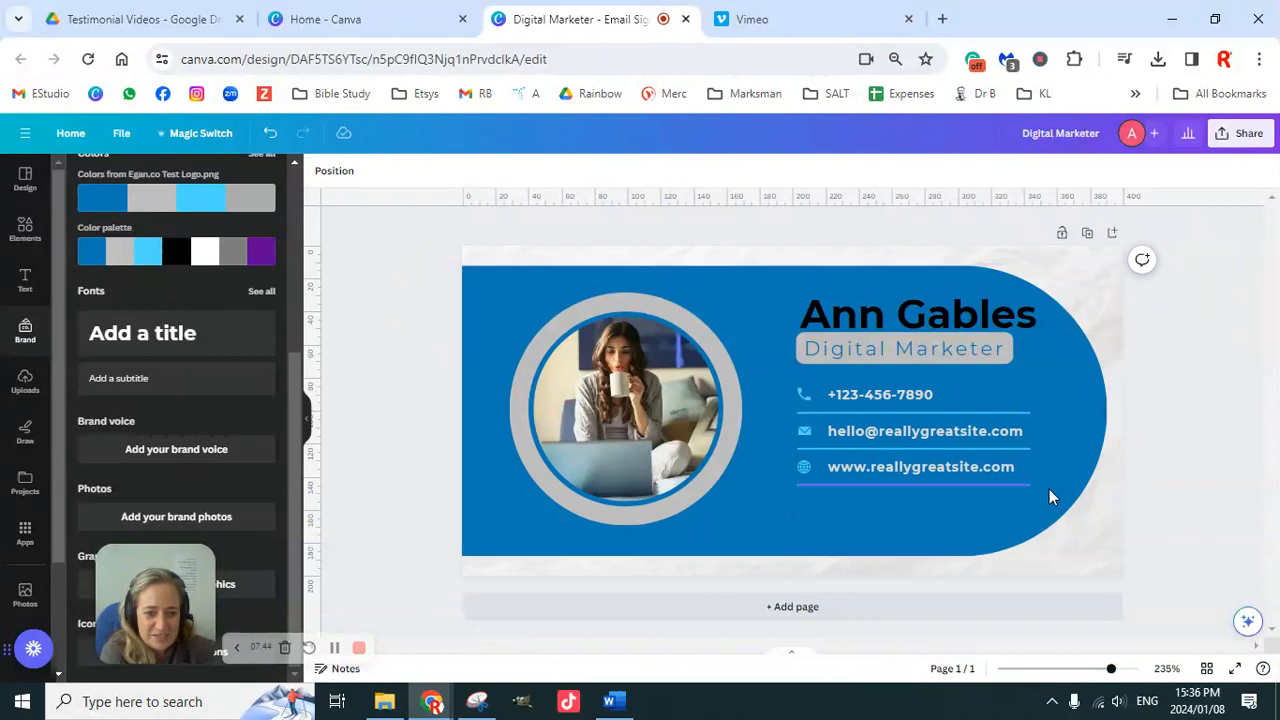
{"action": "left_click", "coordinate": [1017, 486]}
{"action": "key", "text": "Delete"}
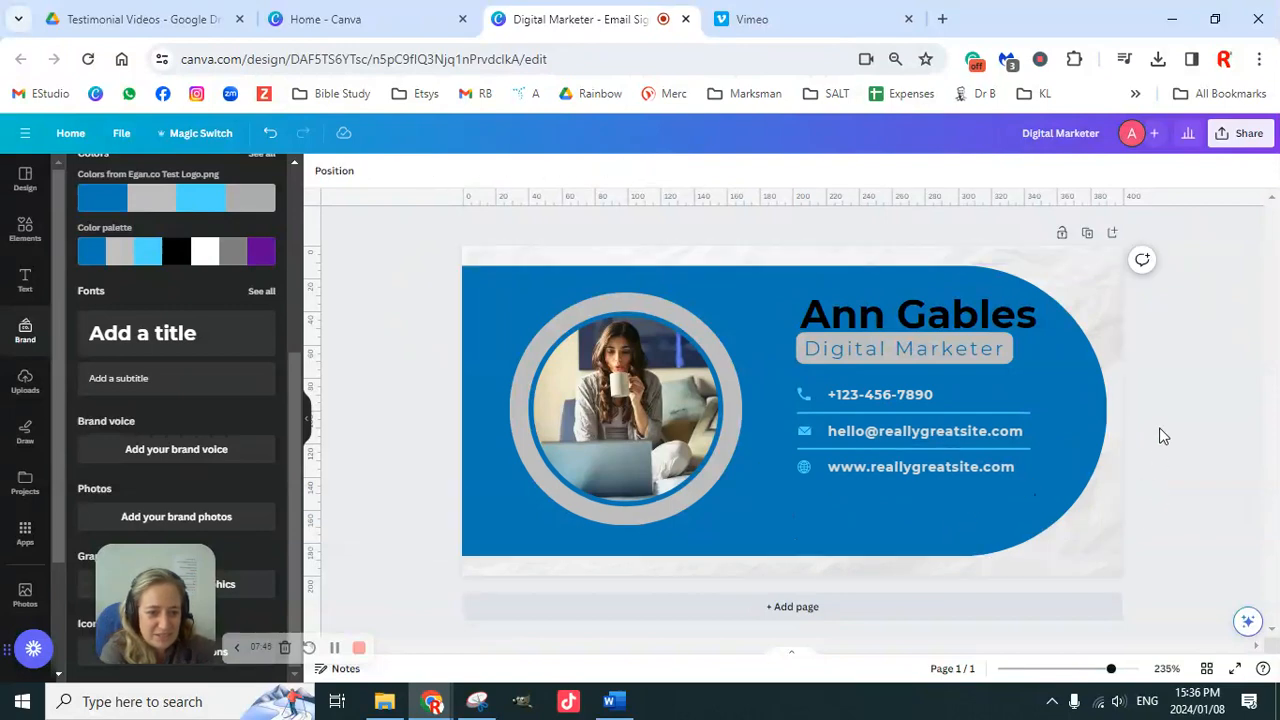
{"action": "left_click", "coordinate": [928, 470]}
{"action": "left_click", "coordinate": [929, 470]}
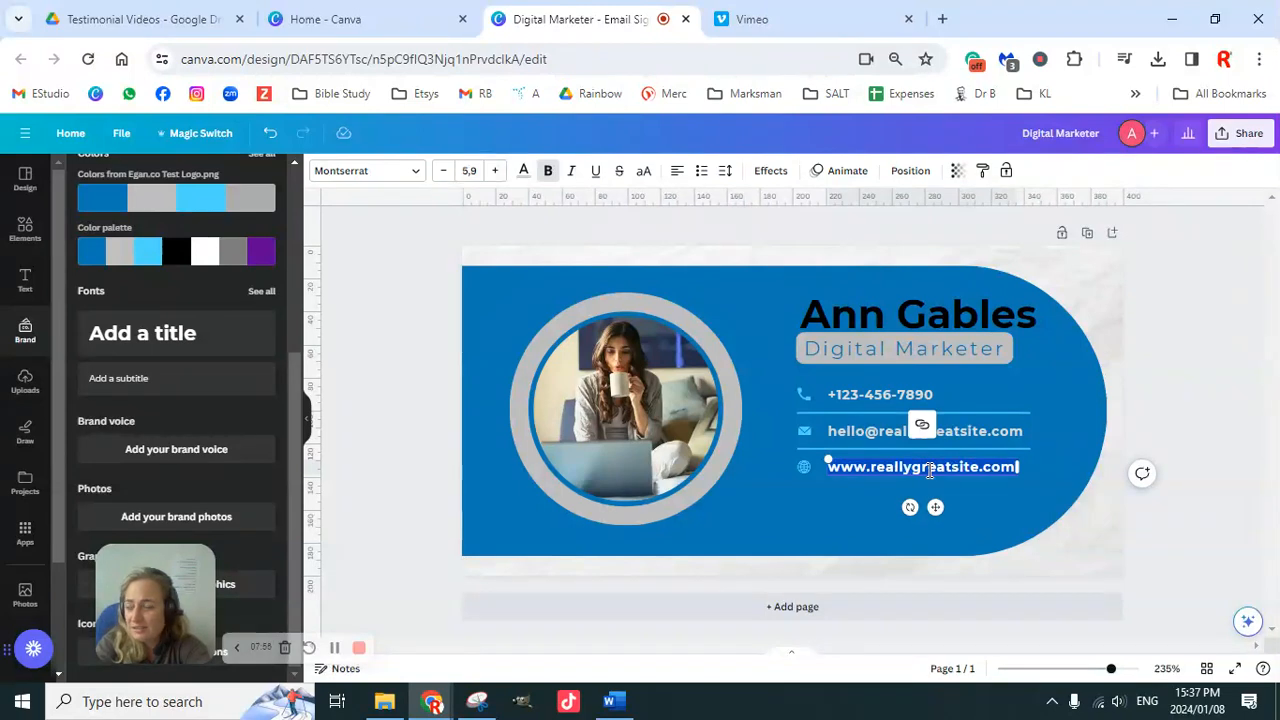
{"action": "type", "text": "www"}
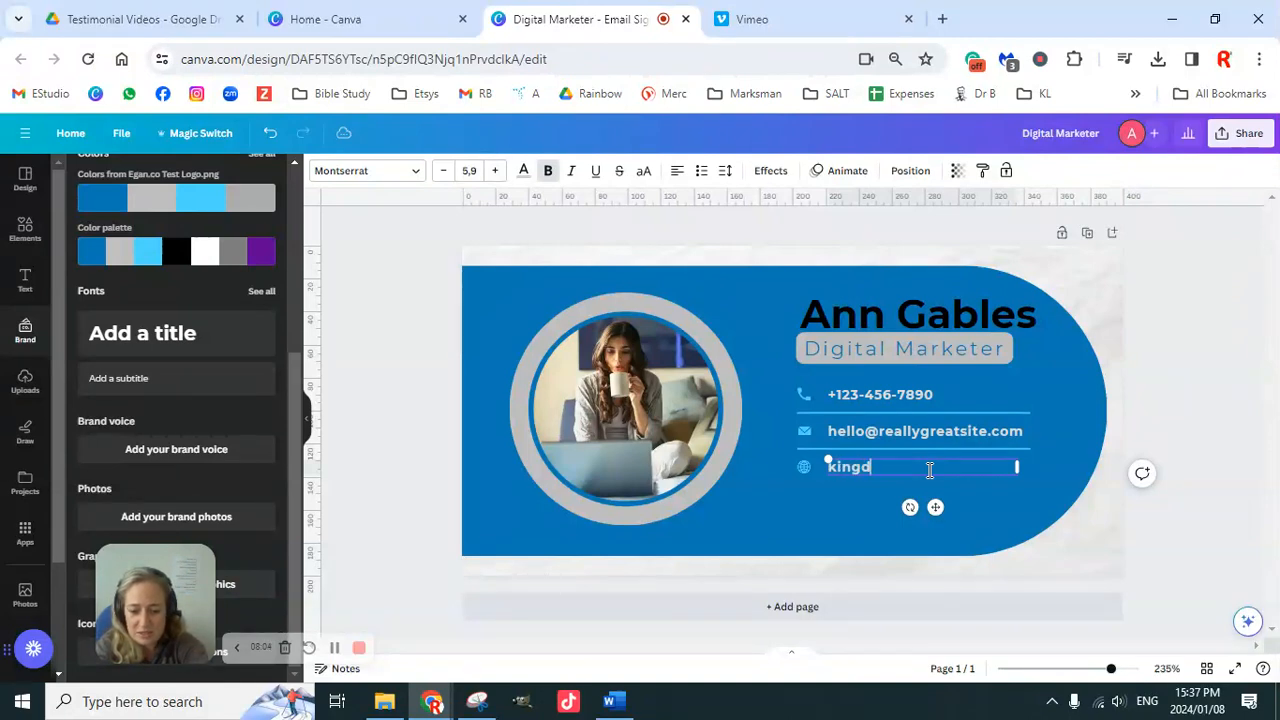
{"action": "type", "text": "tyles.com"}
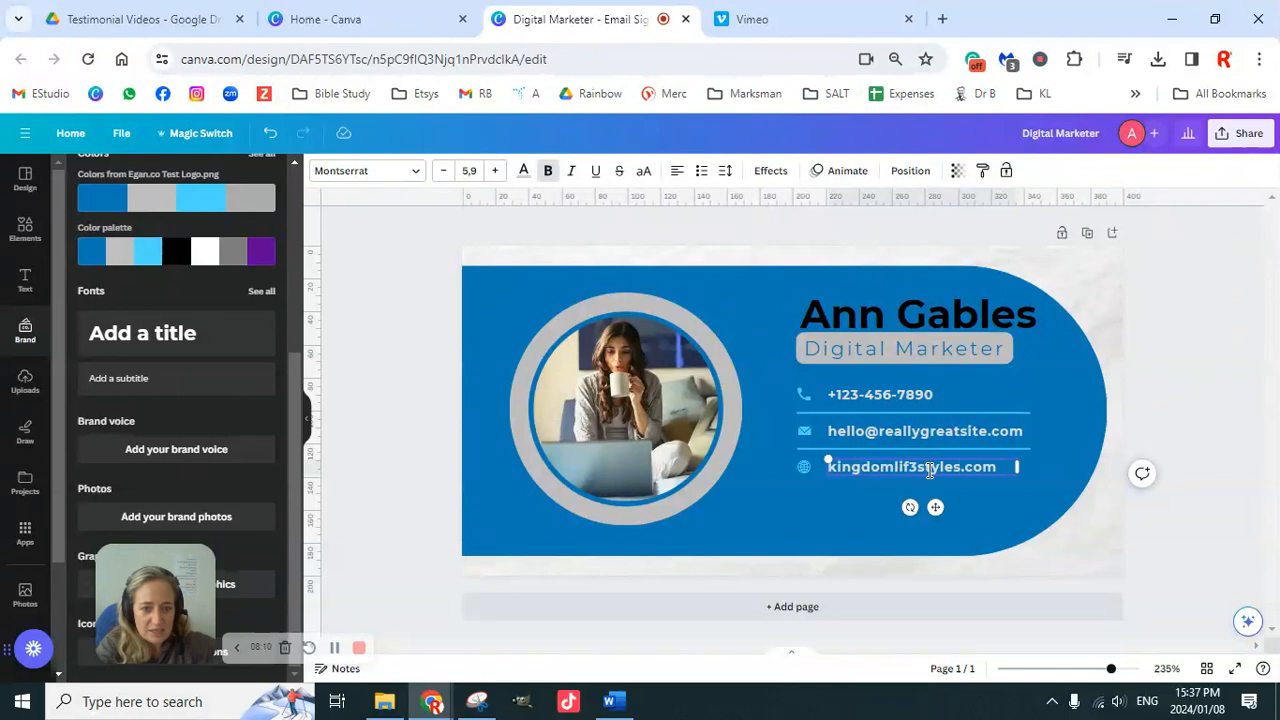
Step: Replace the sample email with the business's Gmail address, deleting the leftover old text
{"action": "left_click", "coordinate": [903, 430]}
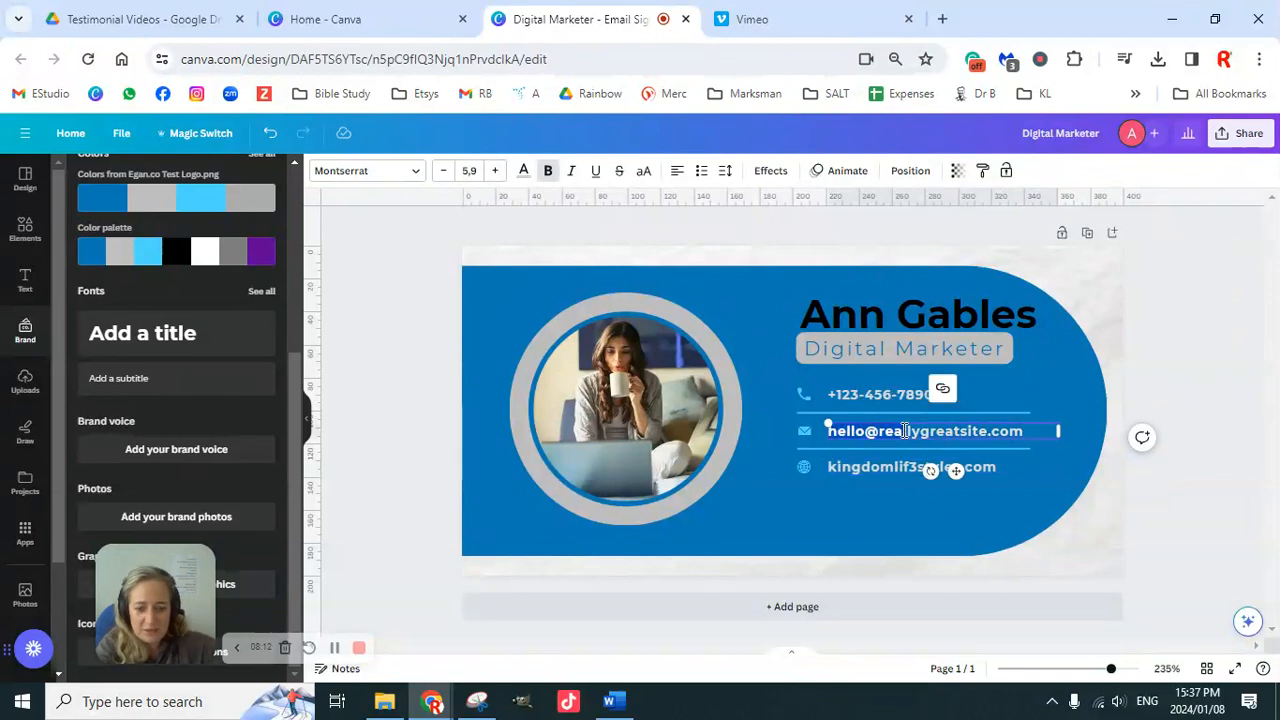
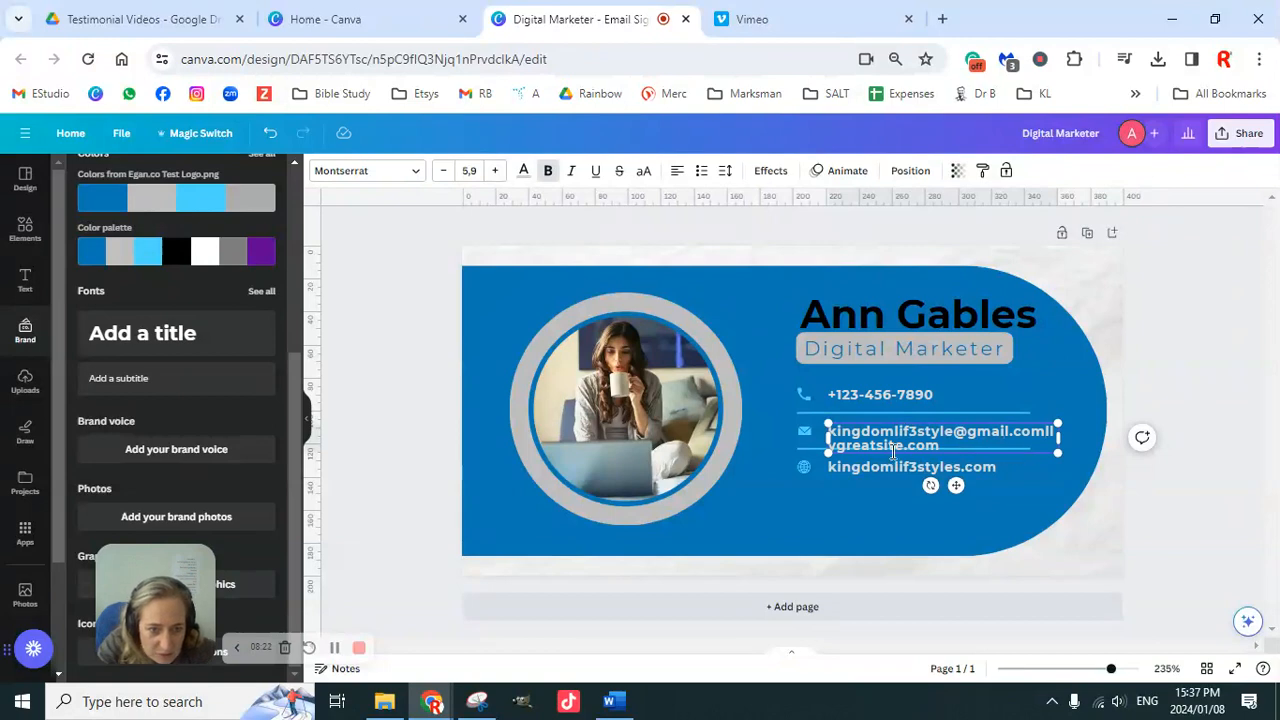
{"action": "left_click_drag", "start_coordinate": [937, 443], "coordinate": [1043, 430]}
{"action": "key", "text": "BackSpace"}
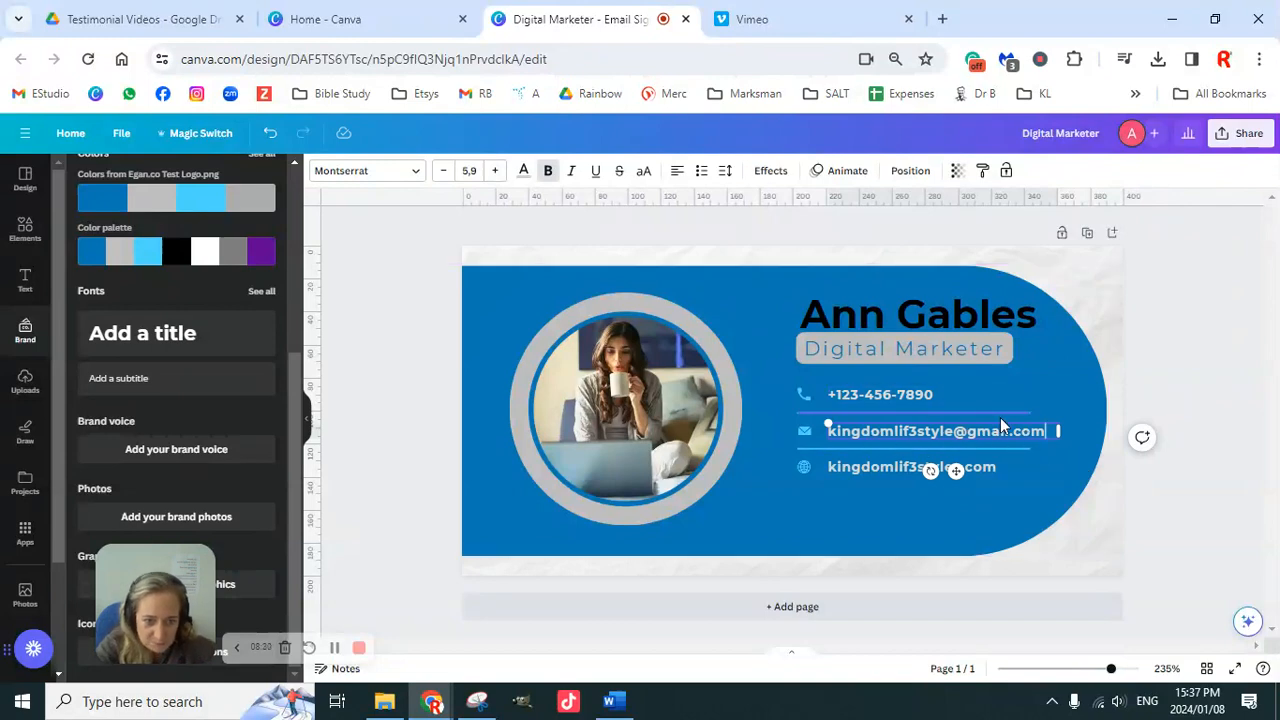
{"action": "left_click", "coordinate": [891, 396]}
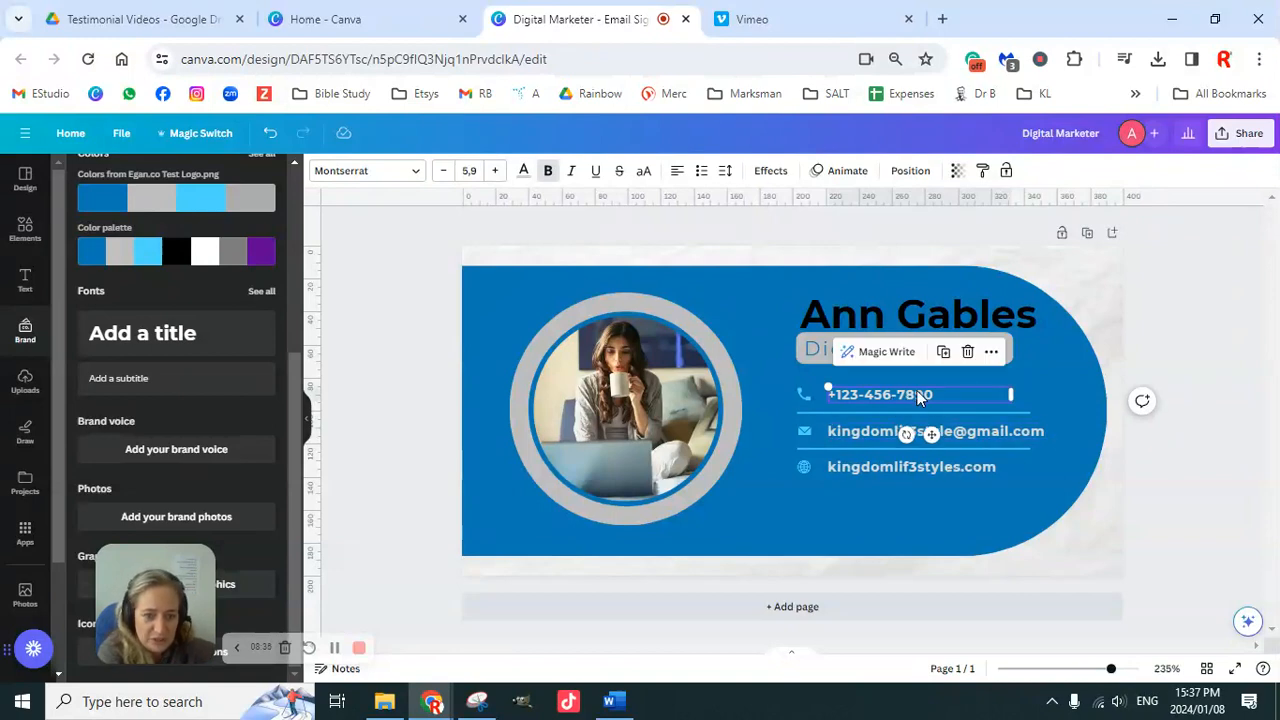
{"action": "double_click", "coordinate": [897, 394]}
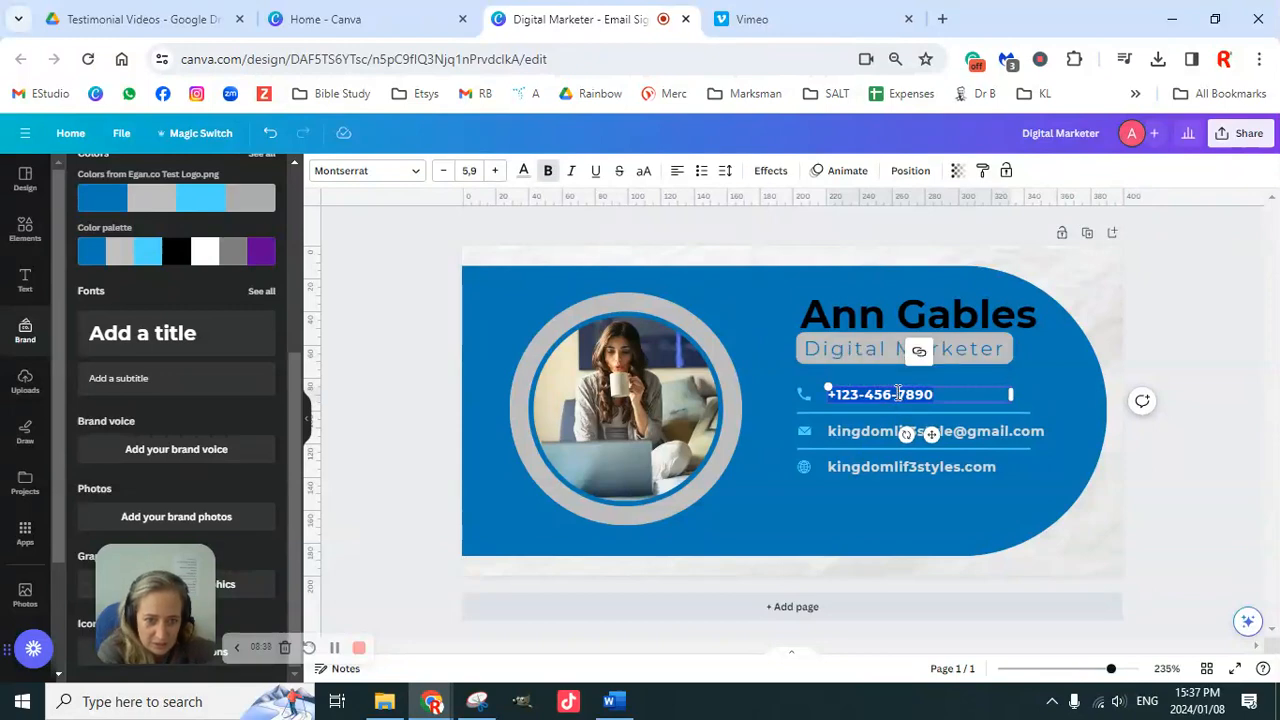
{"action": "type", "text": "00"}
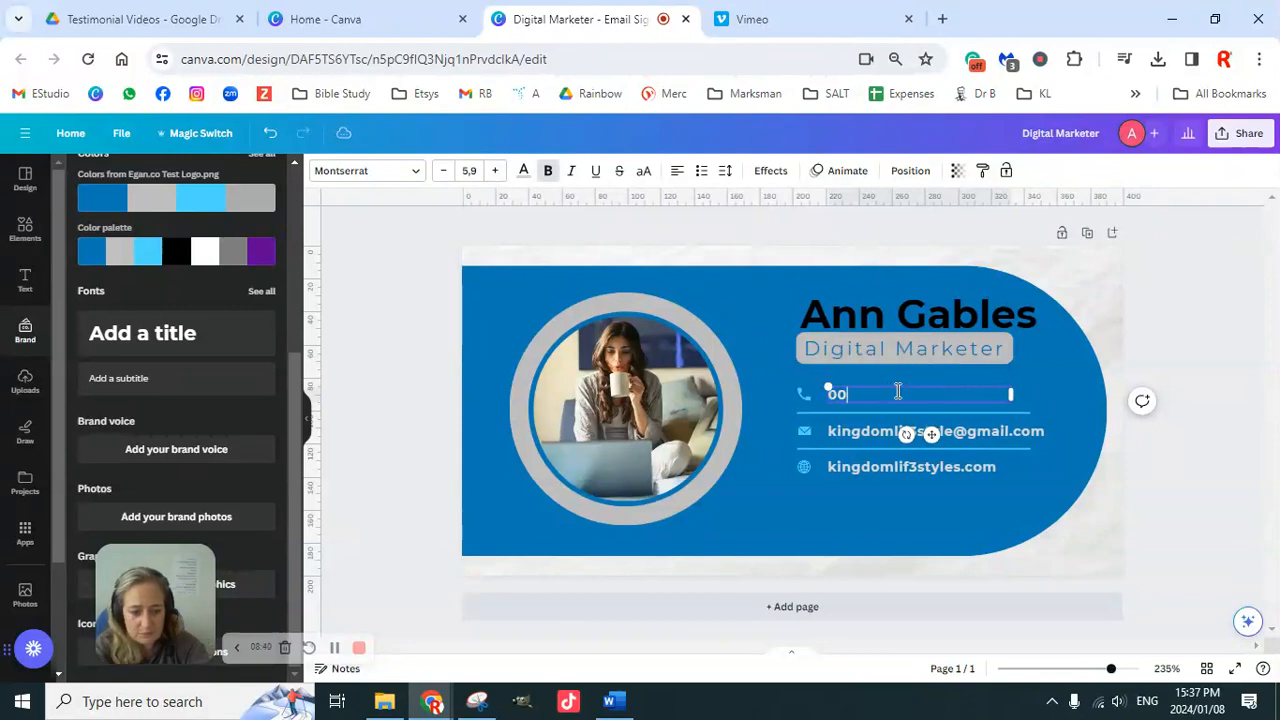
{"action": "key", "text": "BackSpace"}
{"action": "key", "text": "BackSpace"}
{"action": "key", "text": "BackSpace"}
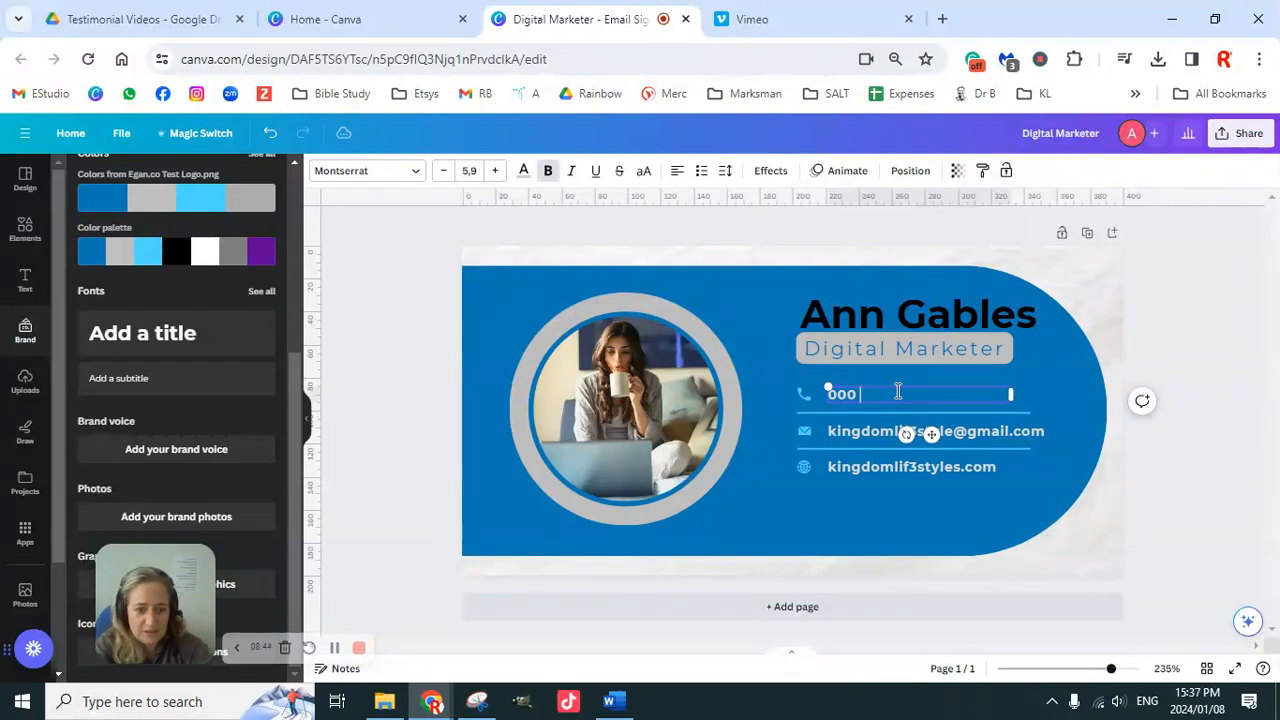
{"action": "type", "text": "0 000 0000"}
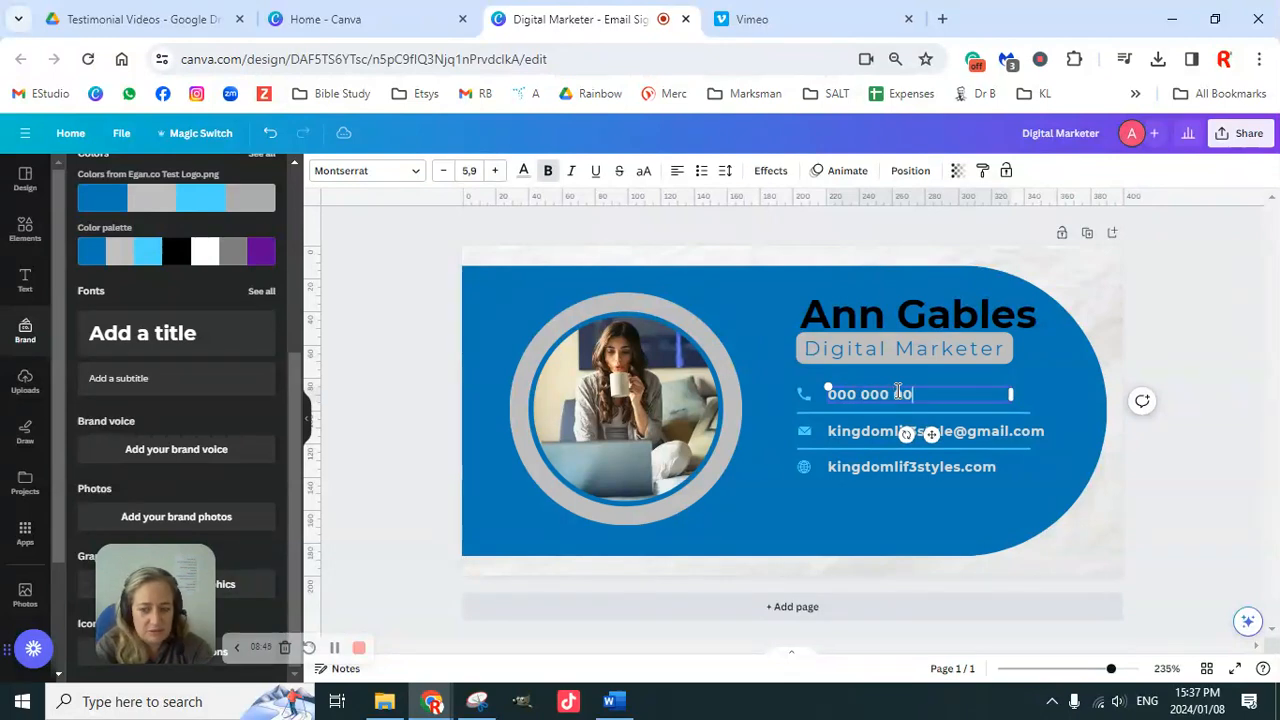
{"action": "left_click", "coordinate": [1186, 349]}
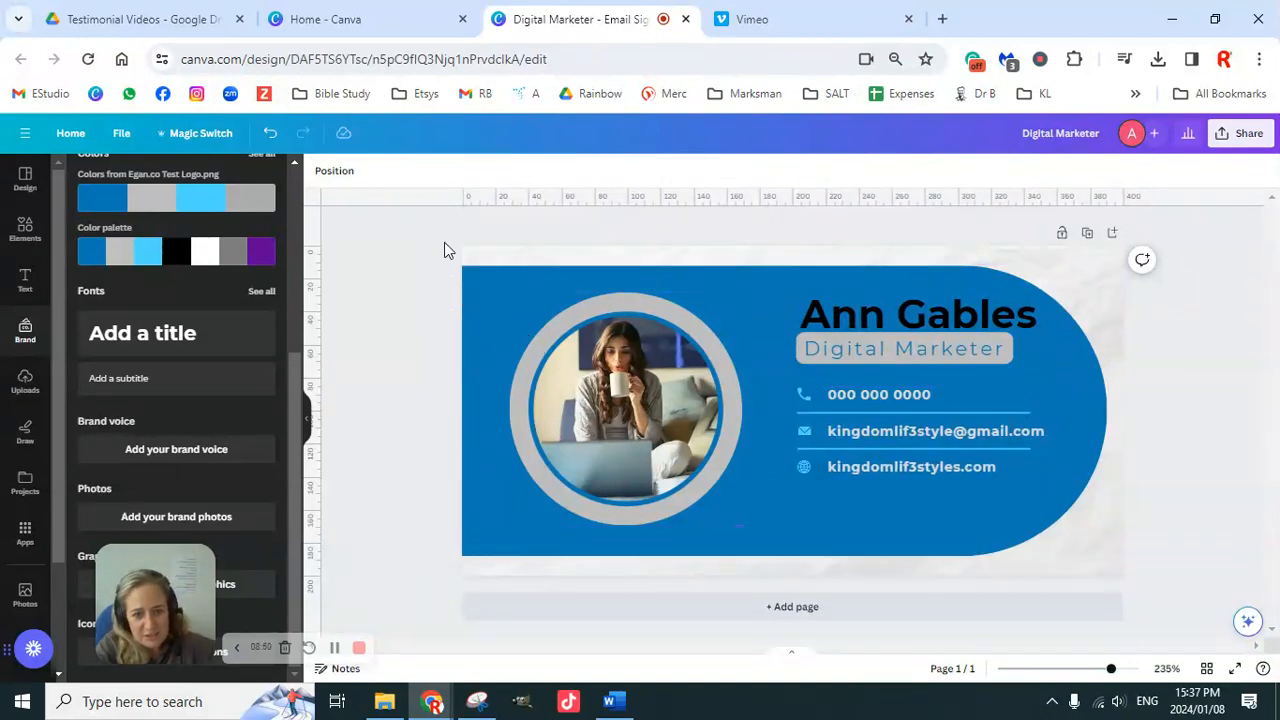
Step: Select every signature element and shuffle the brand palette twice for a grey, white and purple scheme
{"action": "left_click_drag", "start_coordinate": [439, 242], "coordinate": [1190, 593]}
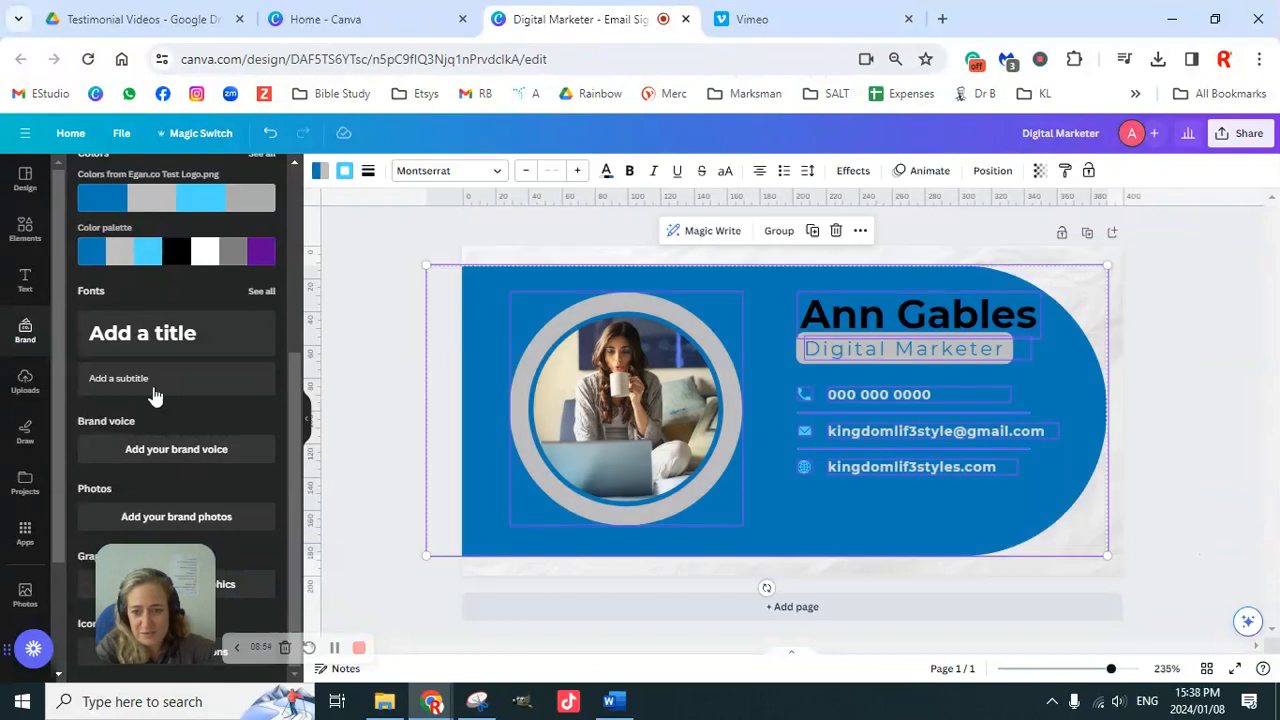
{"action": "scroll", "coordinate": [205, 390], "scroll_direction": "up", "scroll_amount": 3}
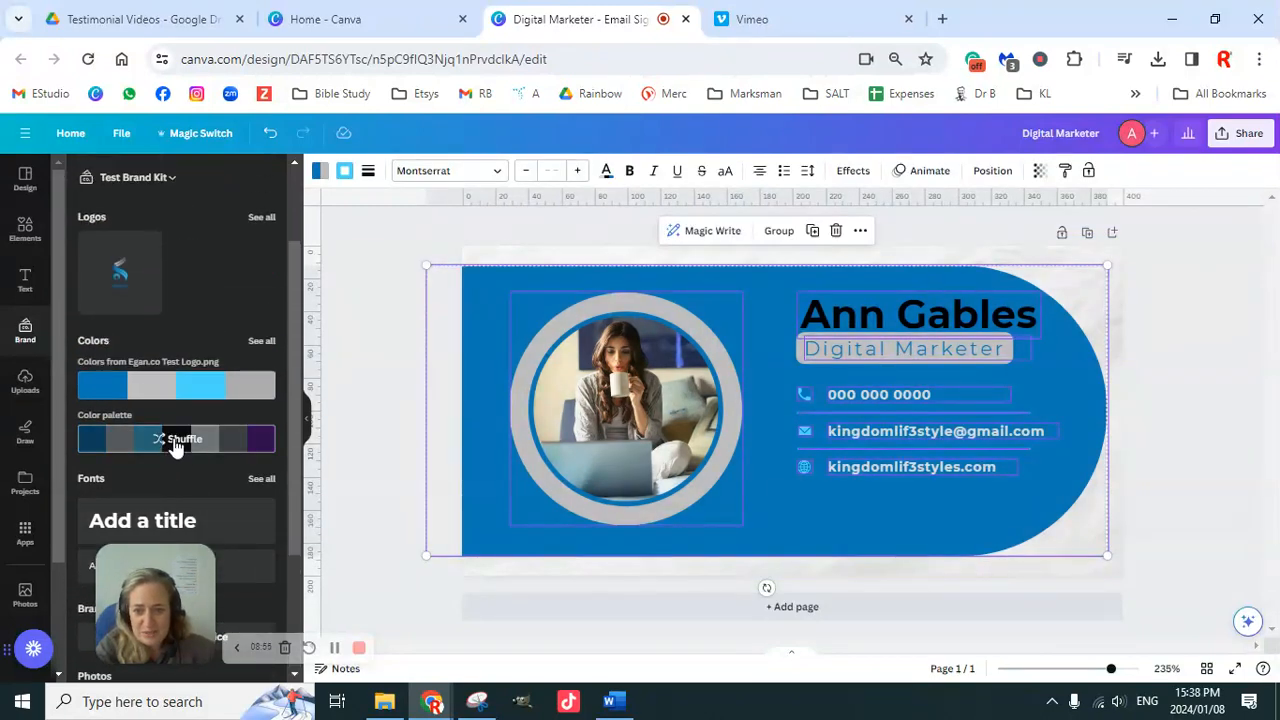
{"action": "left_click", "coordinate": [175, 447]}
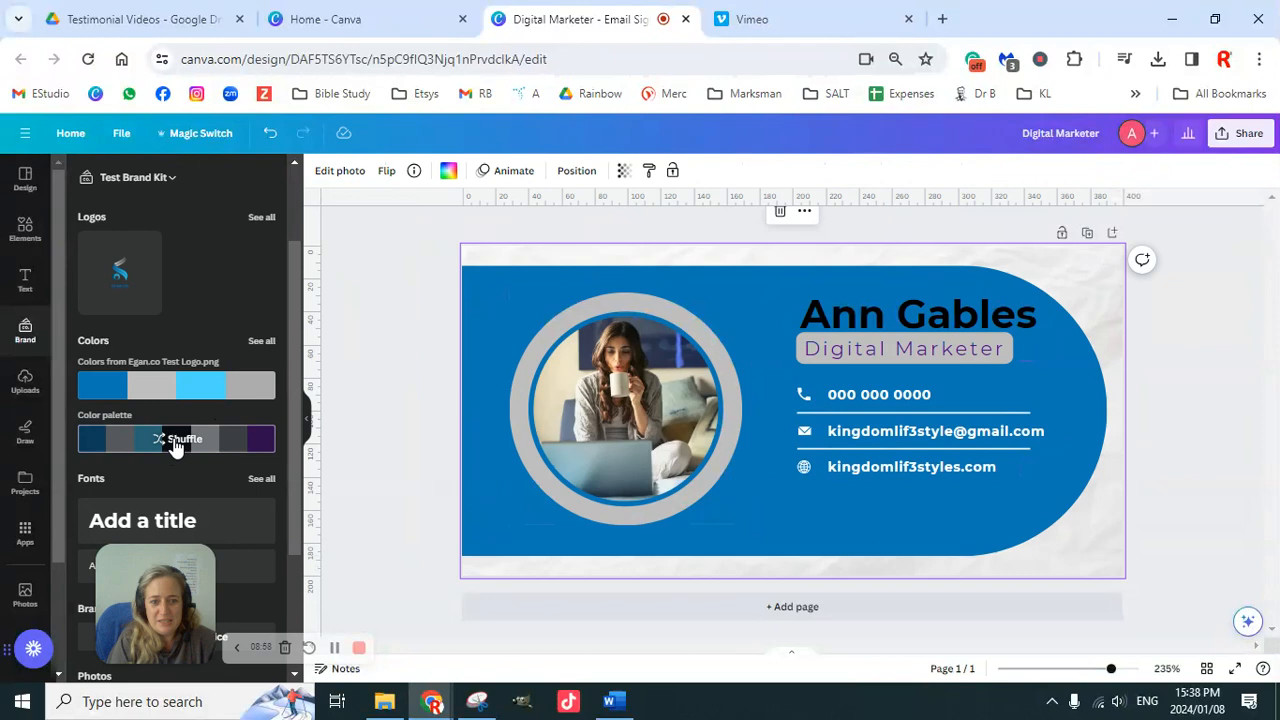
{"action": "left_click", "coordinate": [175, 447]}
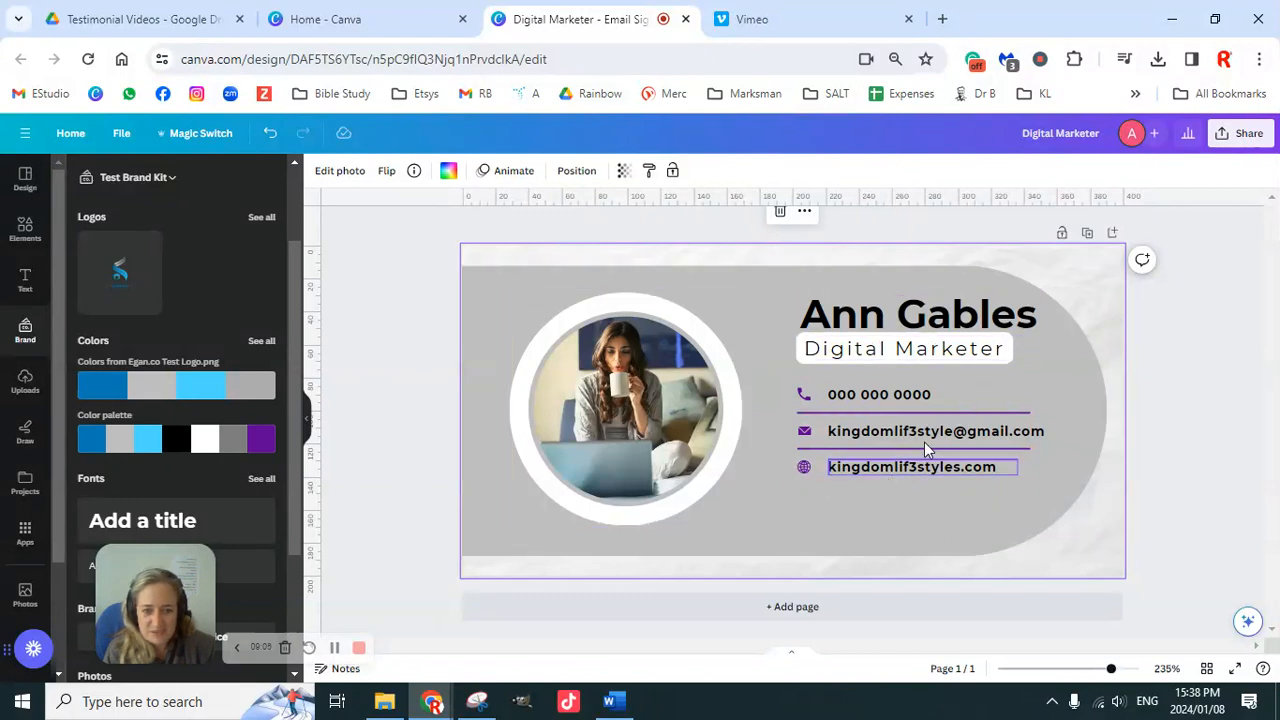
Step: Detach the crinkled paper texture from the page background and delete it
{"action": "right_click", "coordinate": [1090, 262]}
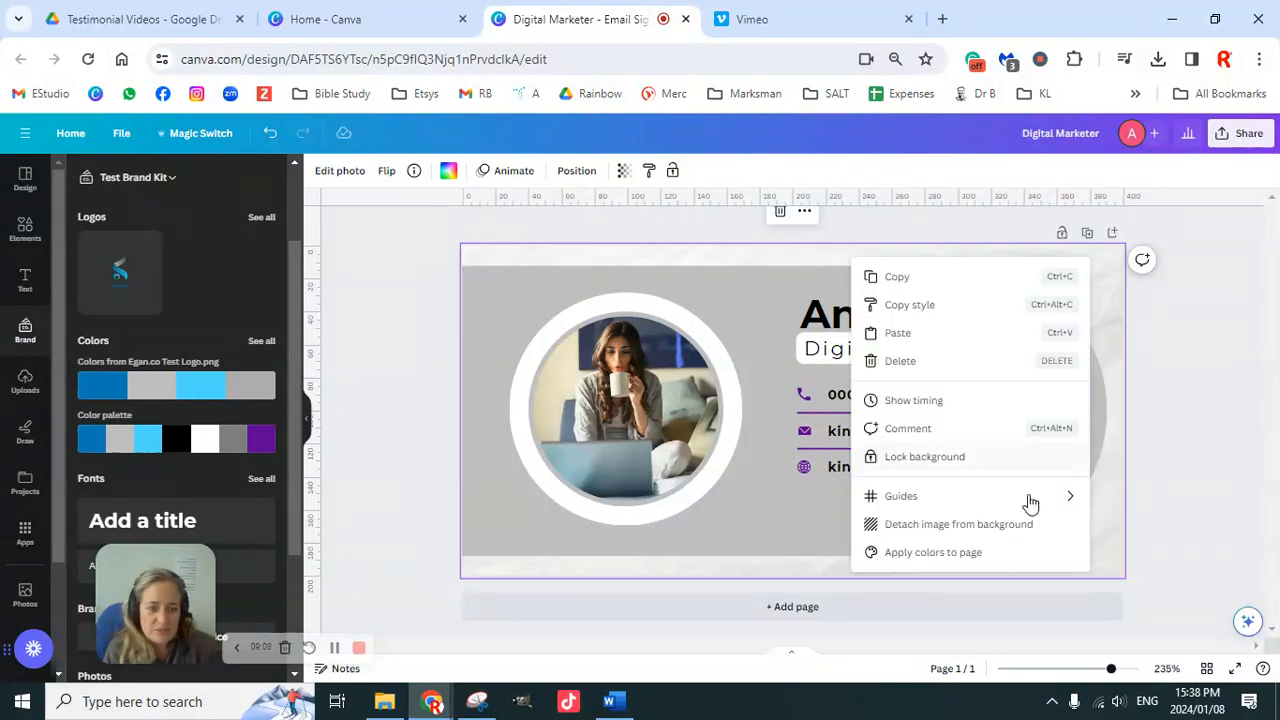
{"action": "key", "text": "Escape"}
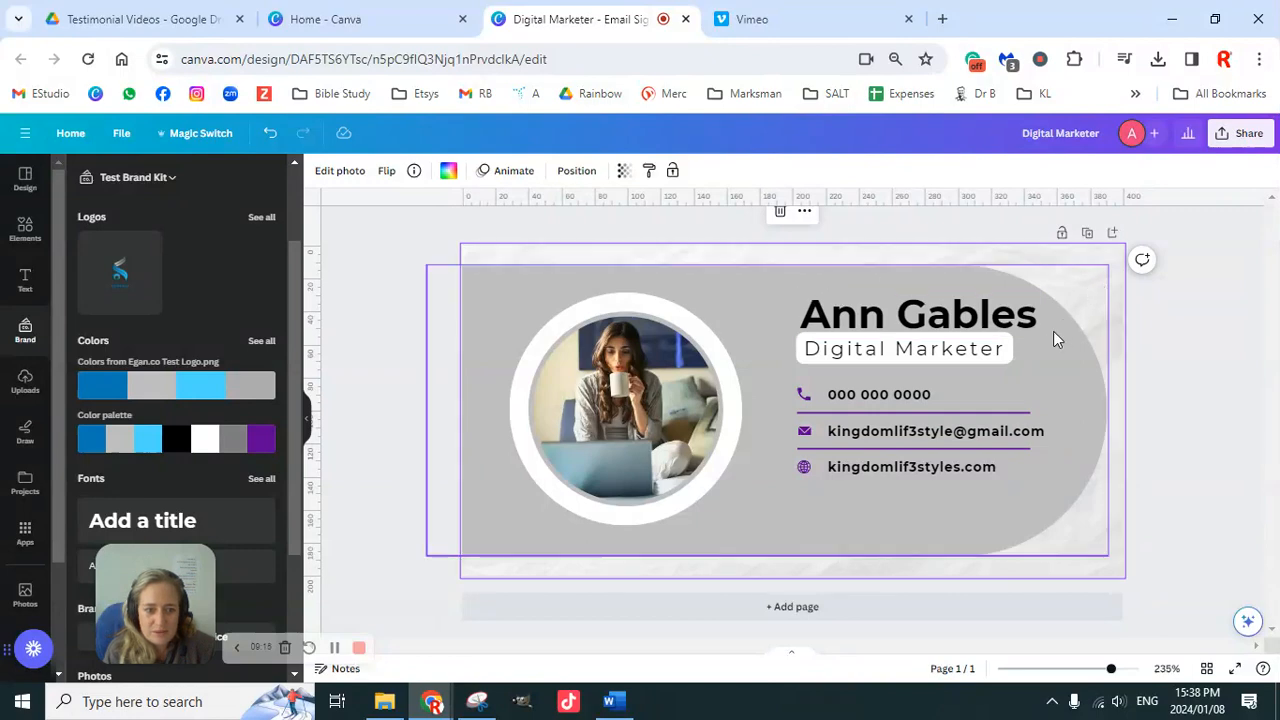
{"action": "left_click", "coordinate": [1038, 355]}
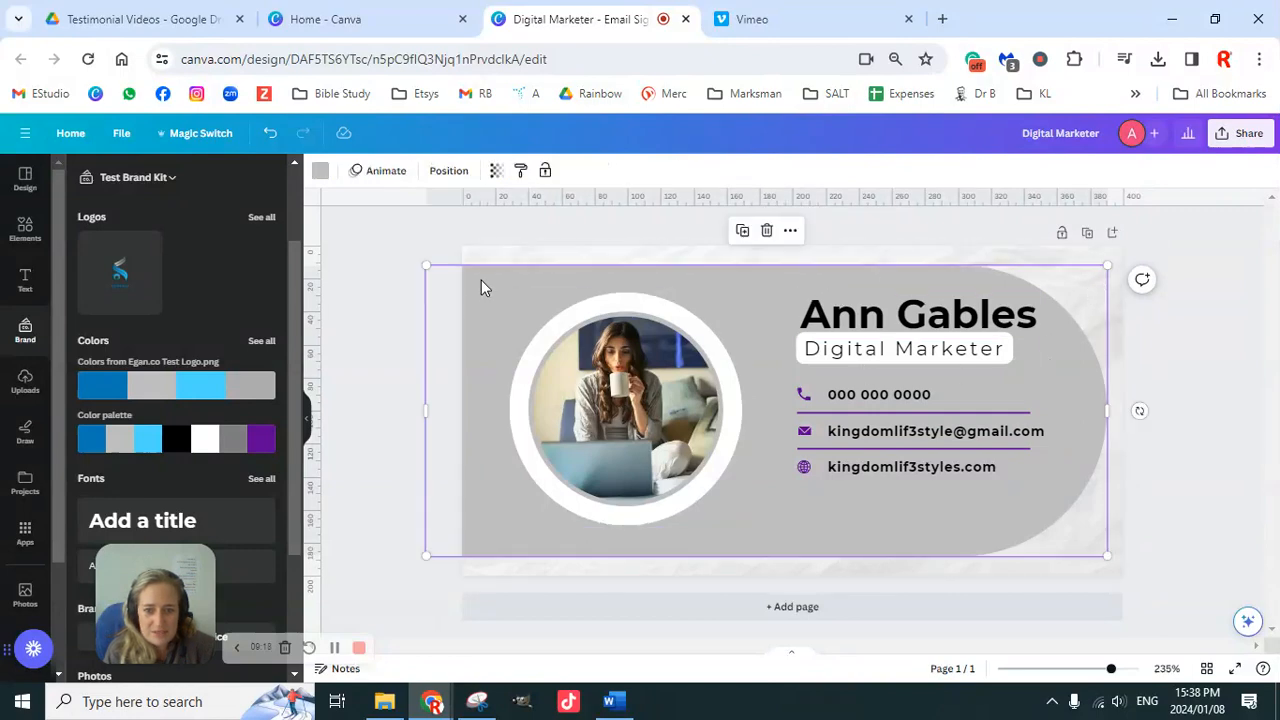
{"action": "left_click", "coordinate": [577, 259]}
{"action": "right_click", "coordinate": [591, 263]}
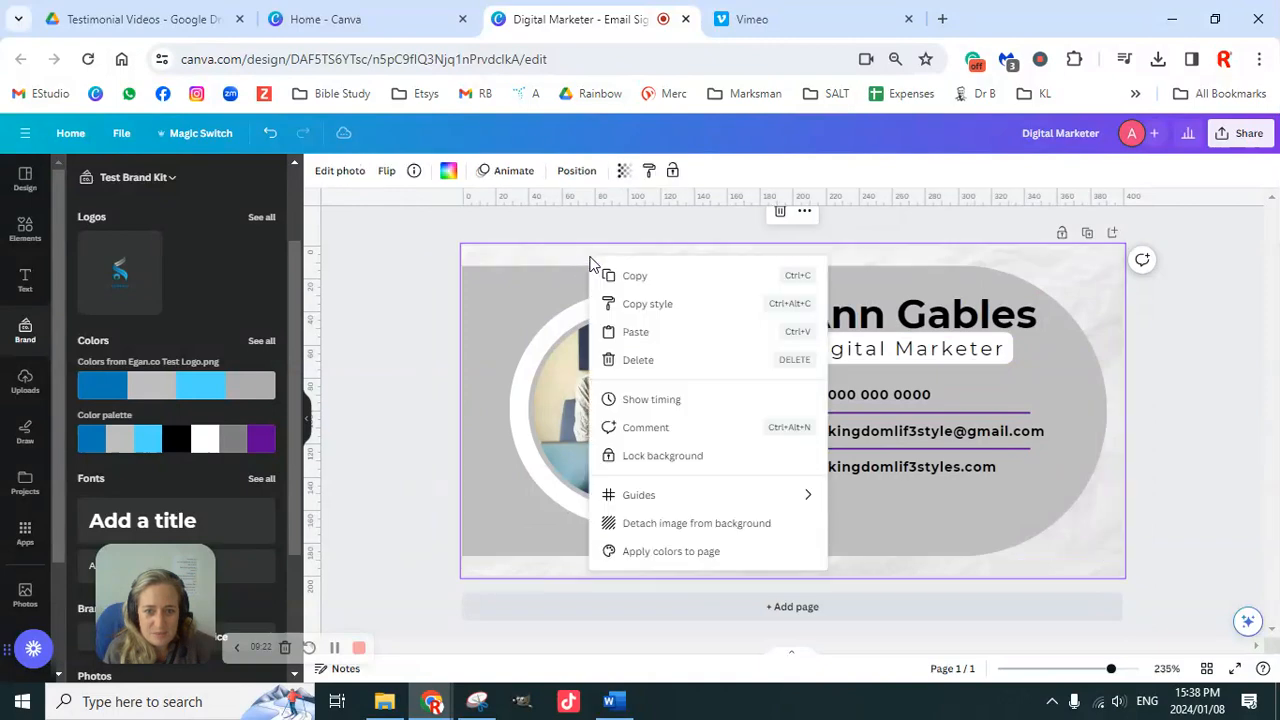
{"action": "left_click", "coordinate": [672, 524]}
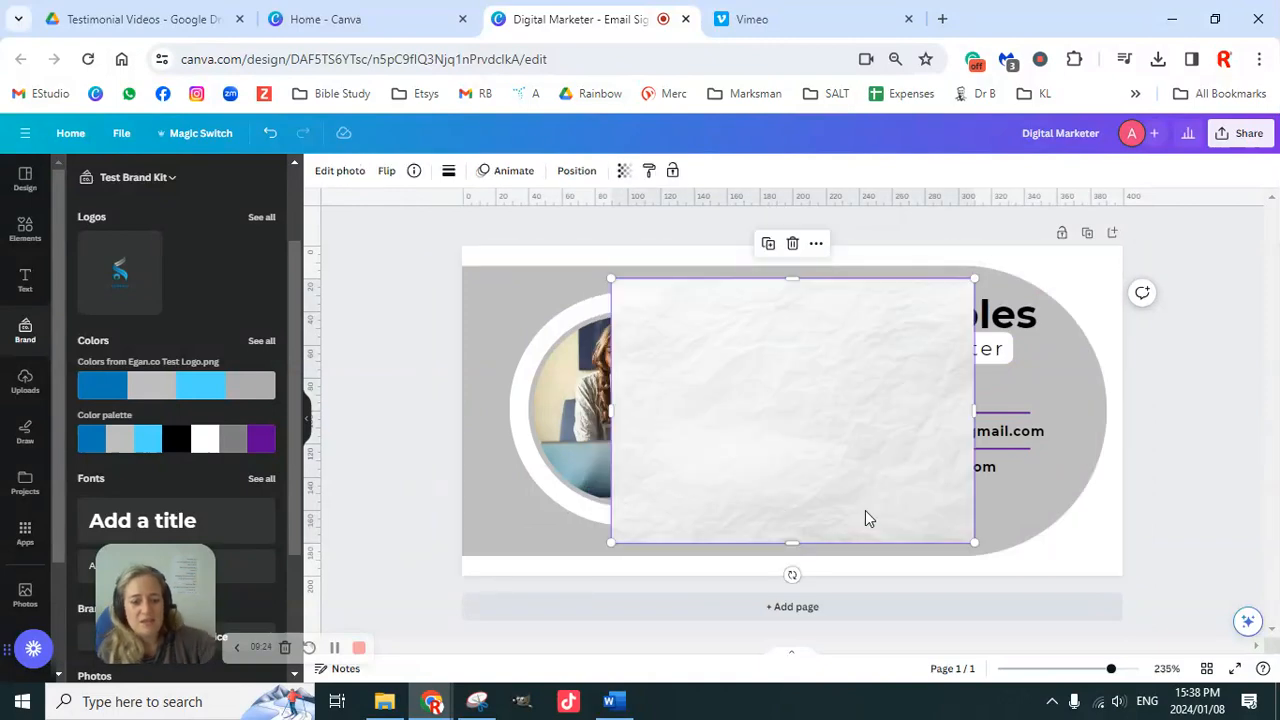
{"action": "key", "text": "Delete"}
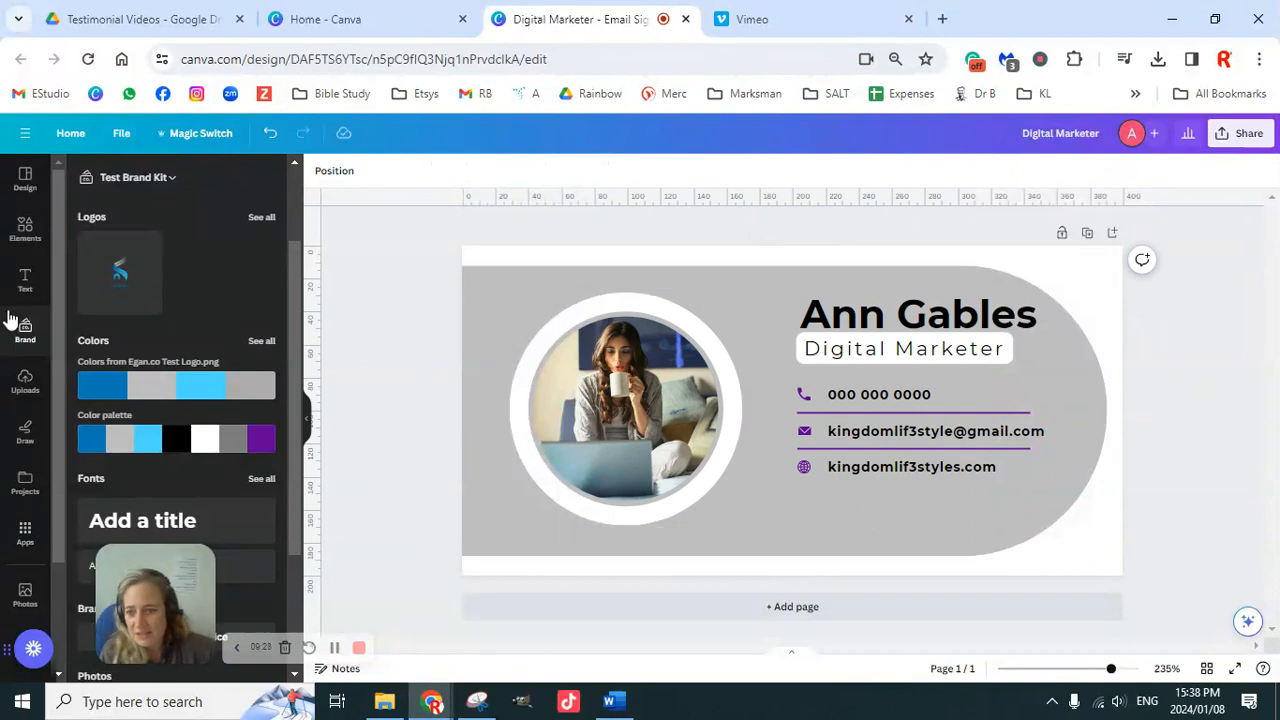
Step: Show all Textures in the Background panel and apply the soft bokeh texture
{"action": "scroll", "coordinate": [22, 395], "scroll_direction": "down", "scroll_amount": 2}
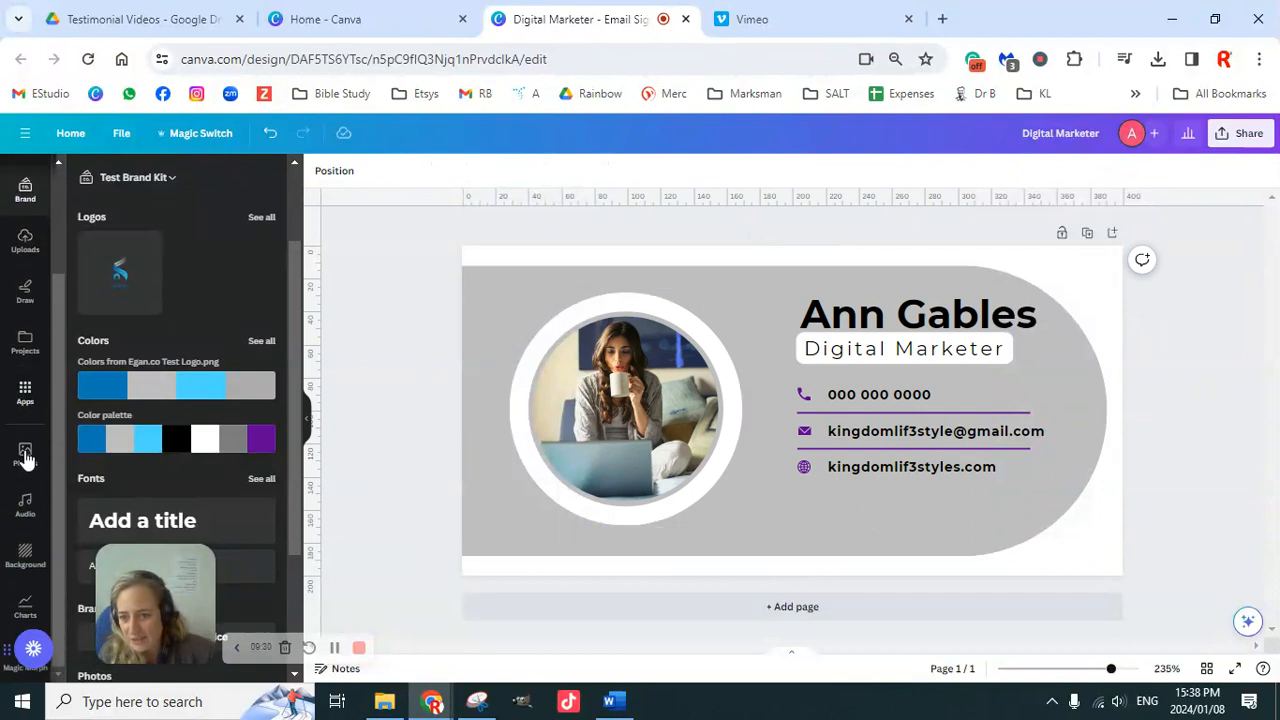
{"action": "left_click", "coordinate": [25, 555]}
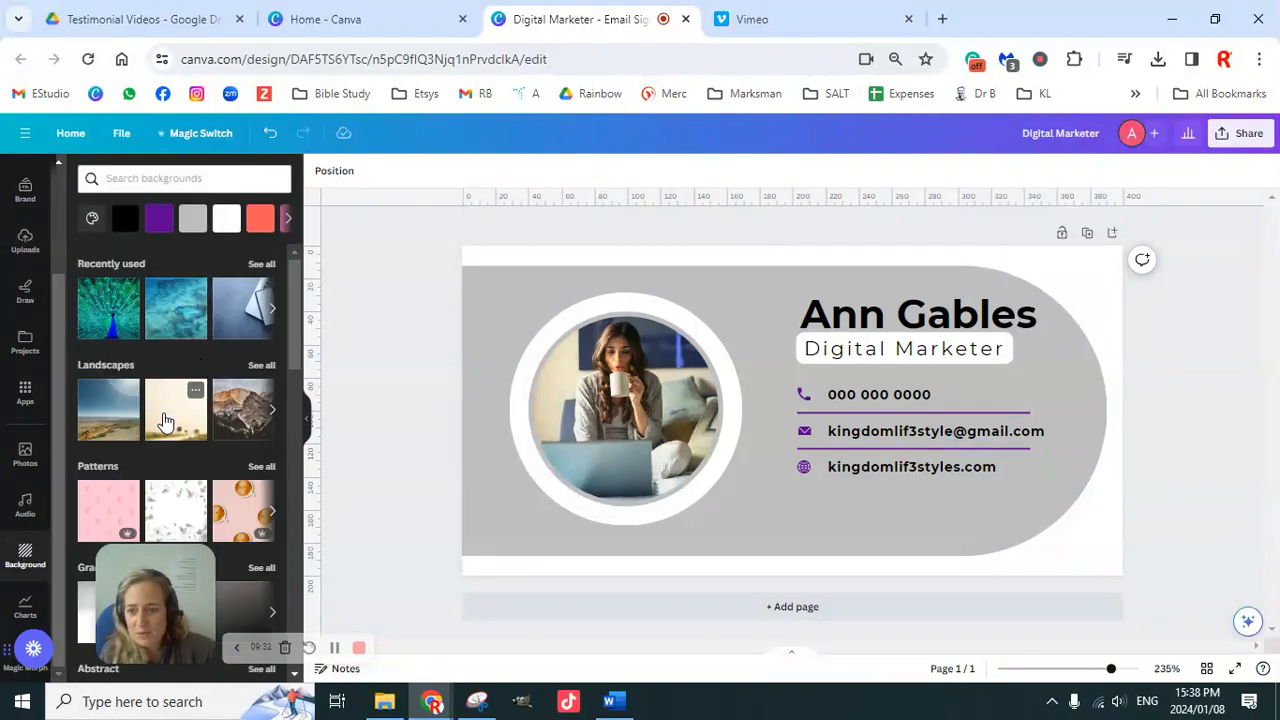
{"action": "scroll", "coordinate": [165, 420], "scroll_direction": "down", "scroll_amount": 2}
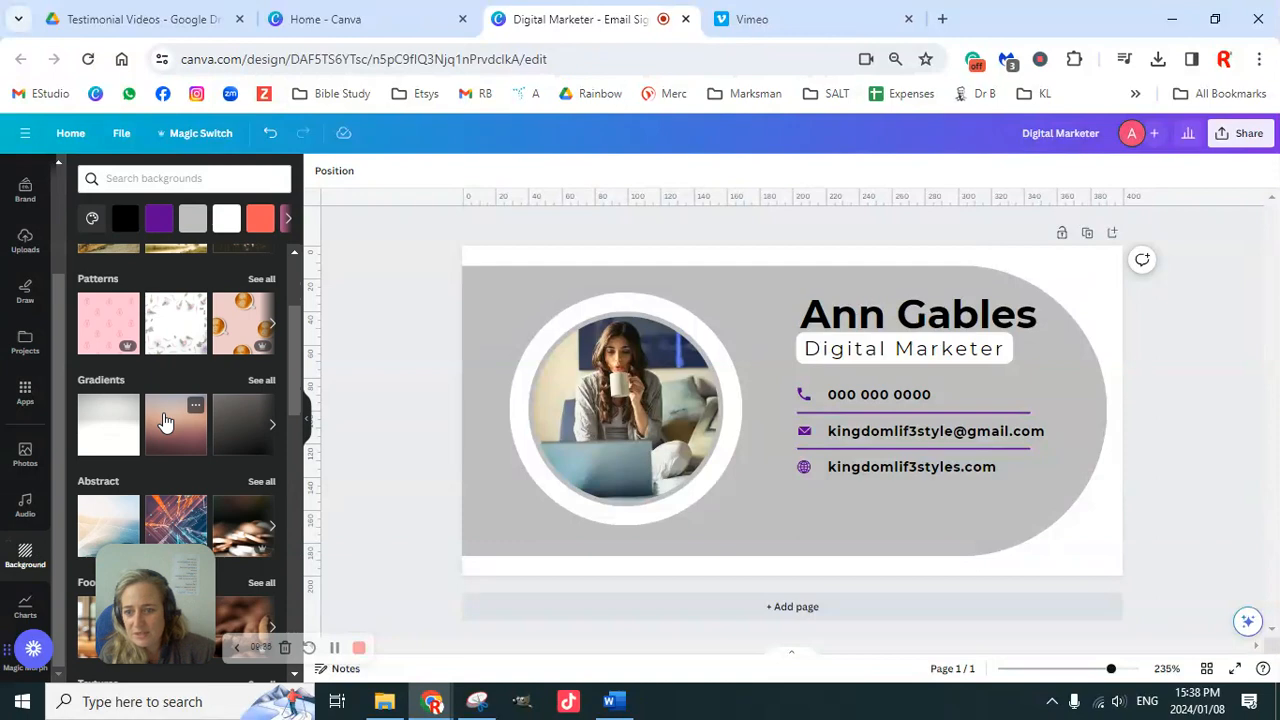
{"action": "scroll", "coordinate": [165, 425], "scroll_direction": "down", "scroll_amount": 3}
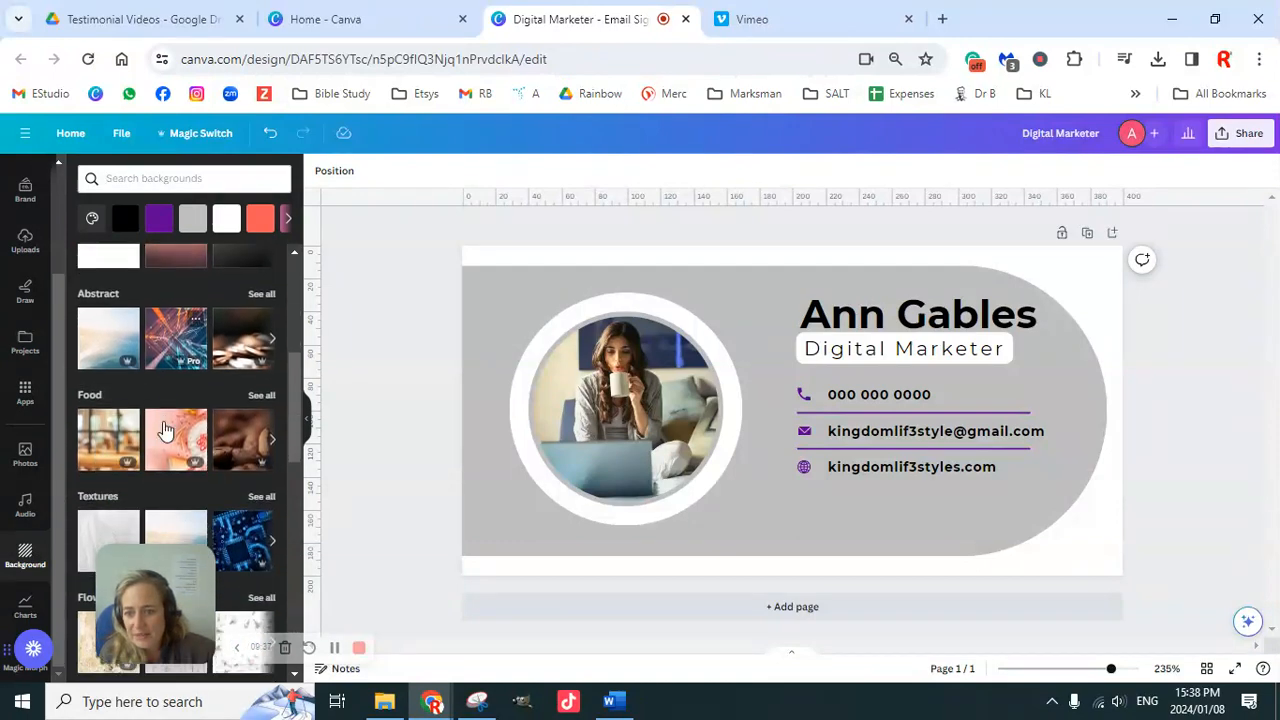
{"action": "scroll", "coordinate": [165, 430], "scroll_direction": "down", "scroll_amount": 1}
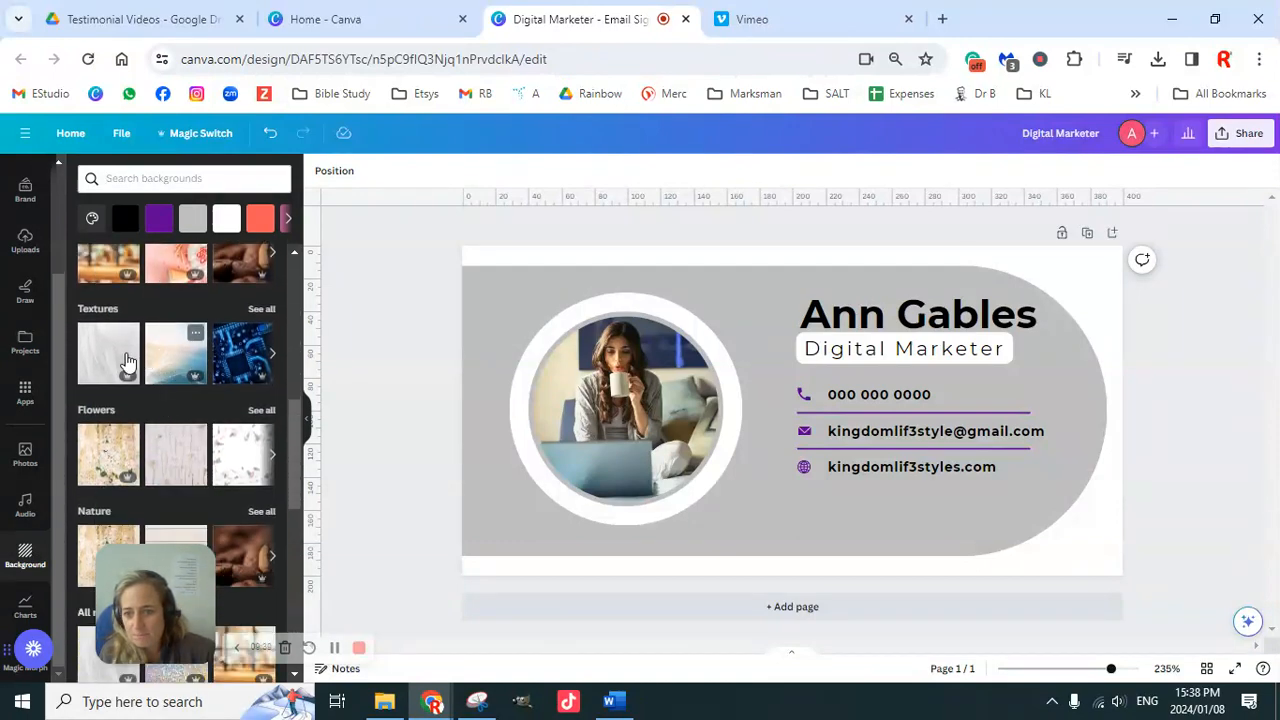
{"action": "left_click", "coordinate": [261, 310]}
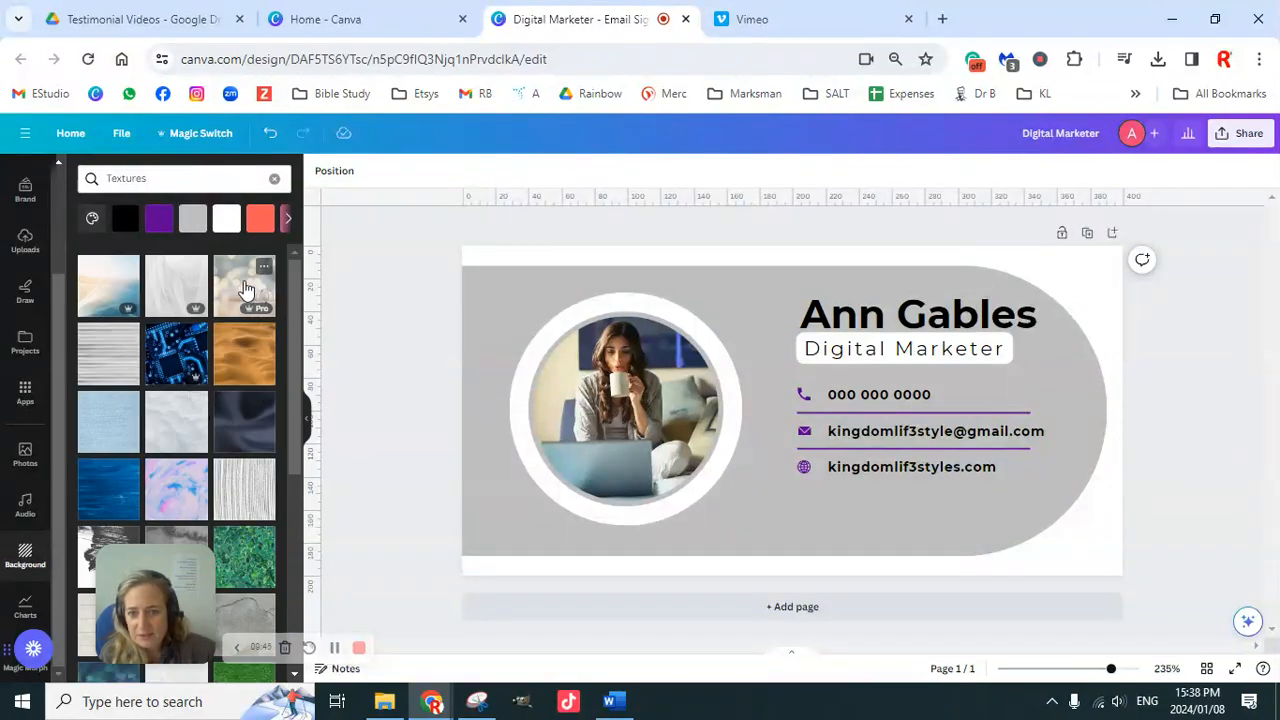
{"action": "left_click", "coordinate": [243, 288]}
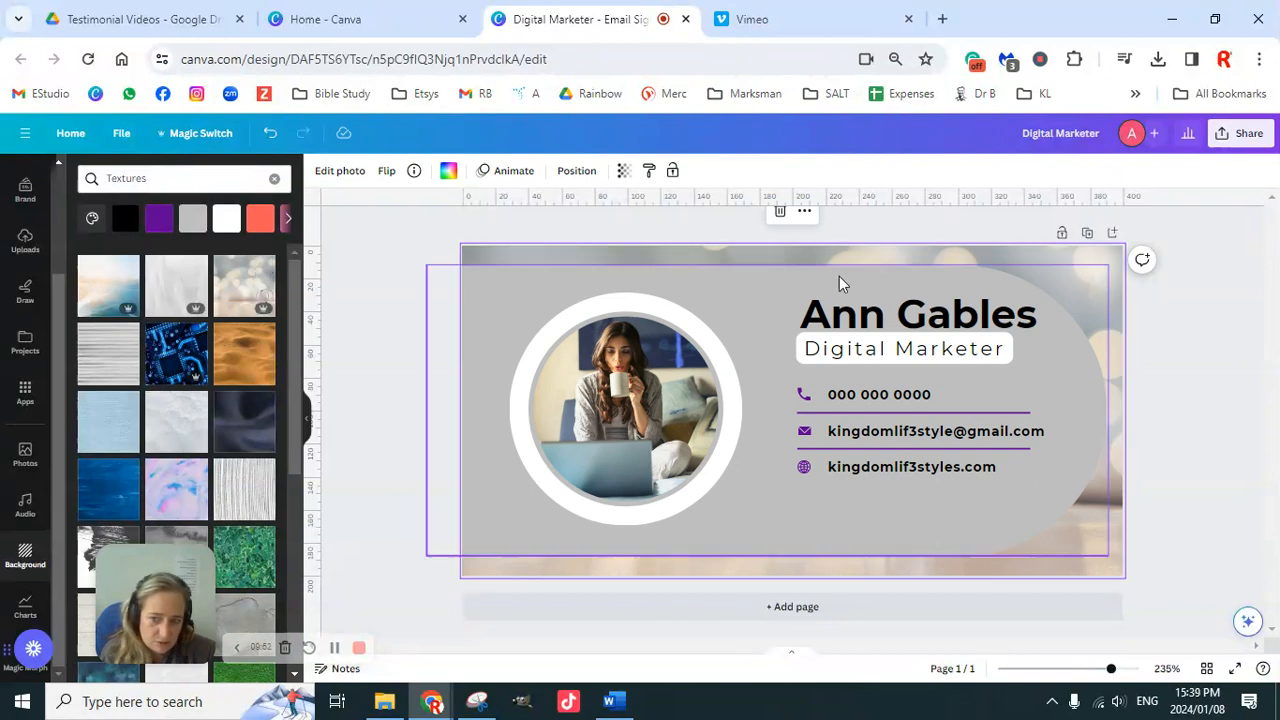
Step: Try the blue fabric texture, then set the dark blue circuit-board texture as background
{"action": "scroll", "coordinate": [222, 452], "scroll_direction": "down", "scroll_amount": 3}
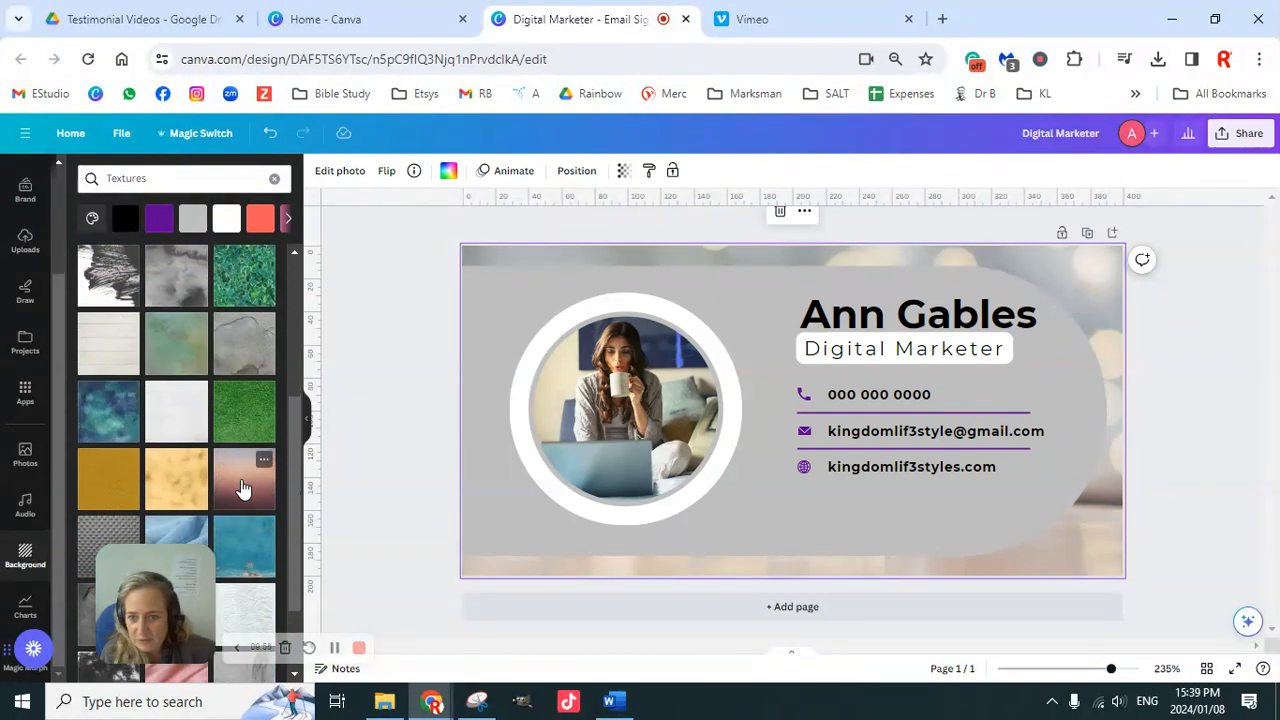
{"action": "scroll", "coordinate": [240, 490], "scroll_direction": "down", "scroll_amount": 2}
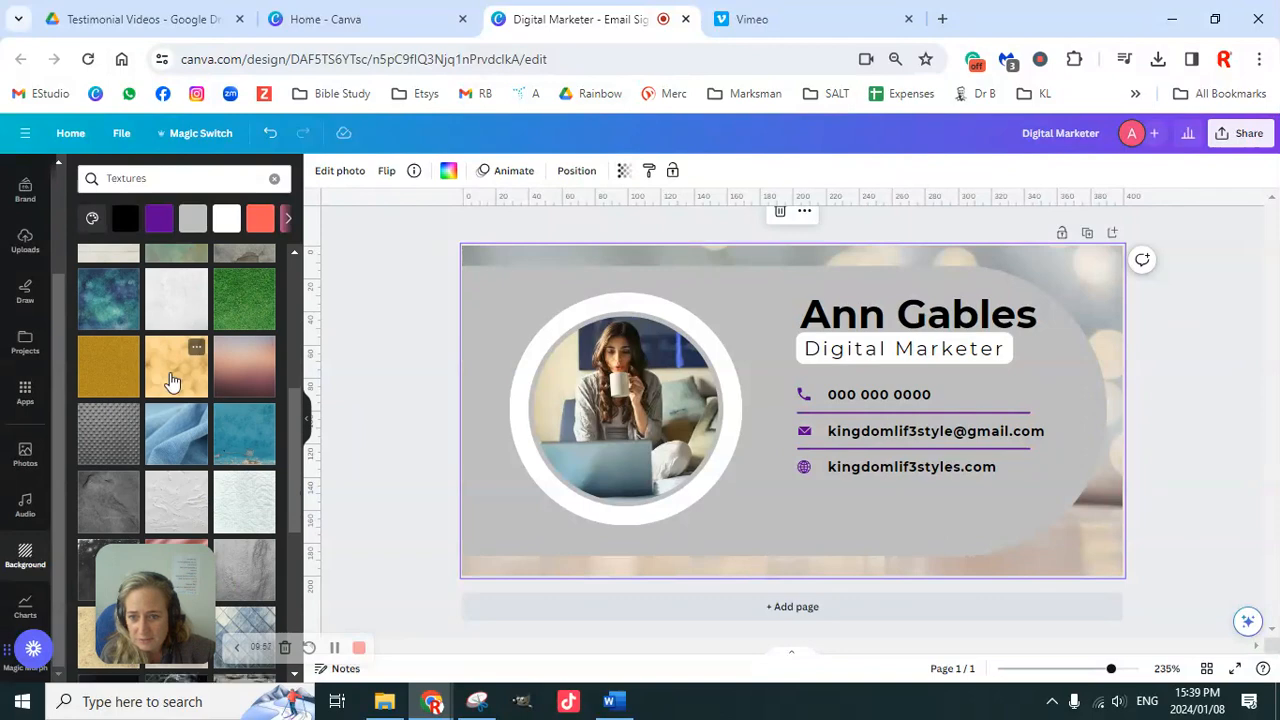
{"action": "left_click", "coordinate": [183, 441]}
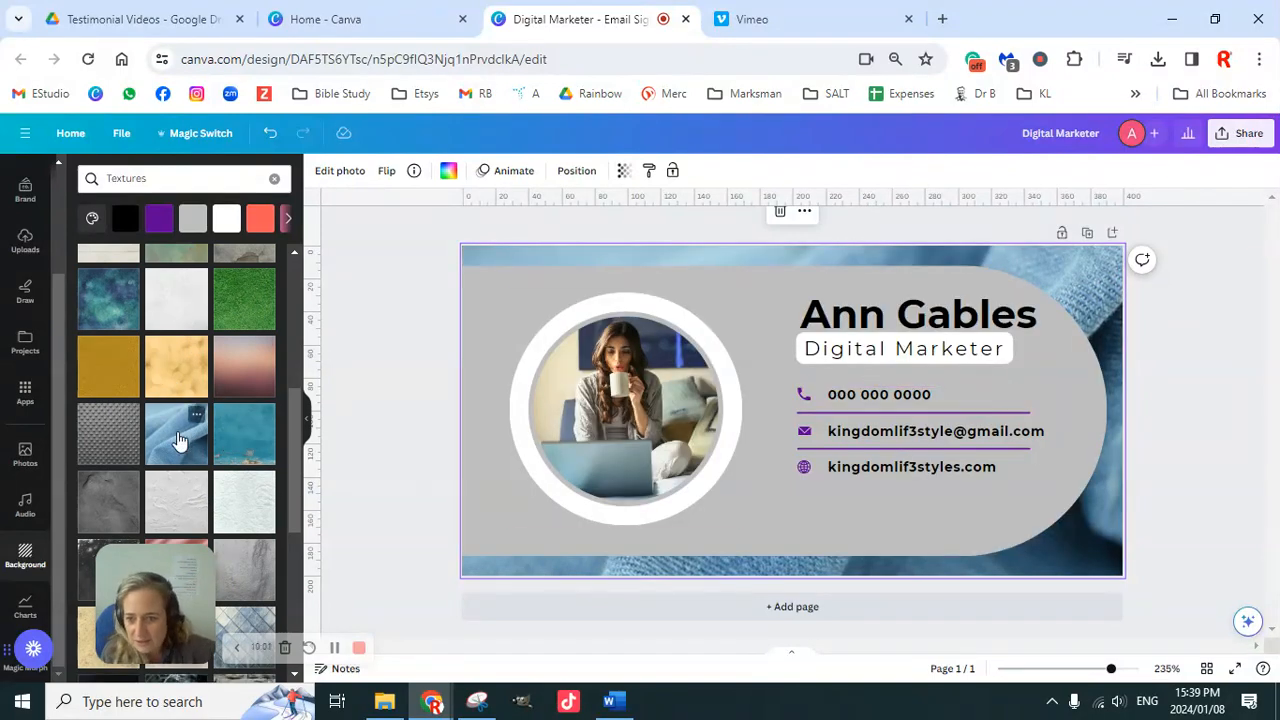
{"action": "scroll", "coordinate": [190, 435], "scroll_direction": "down", "scroll_amount": 4}
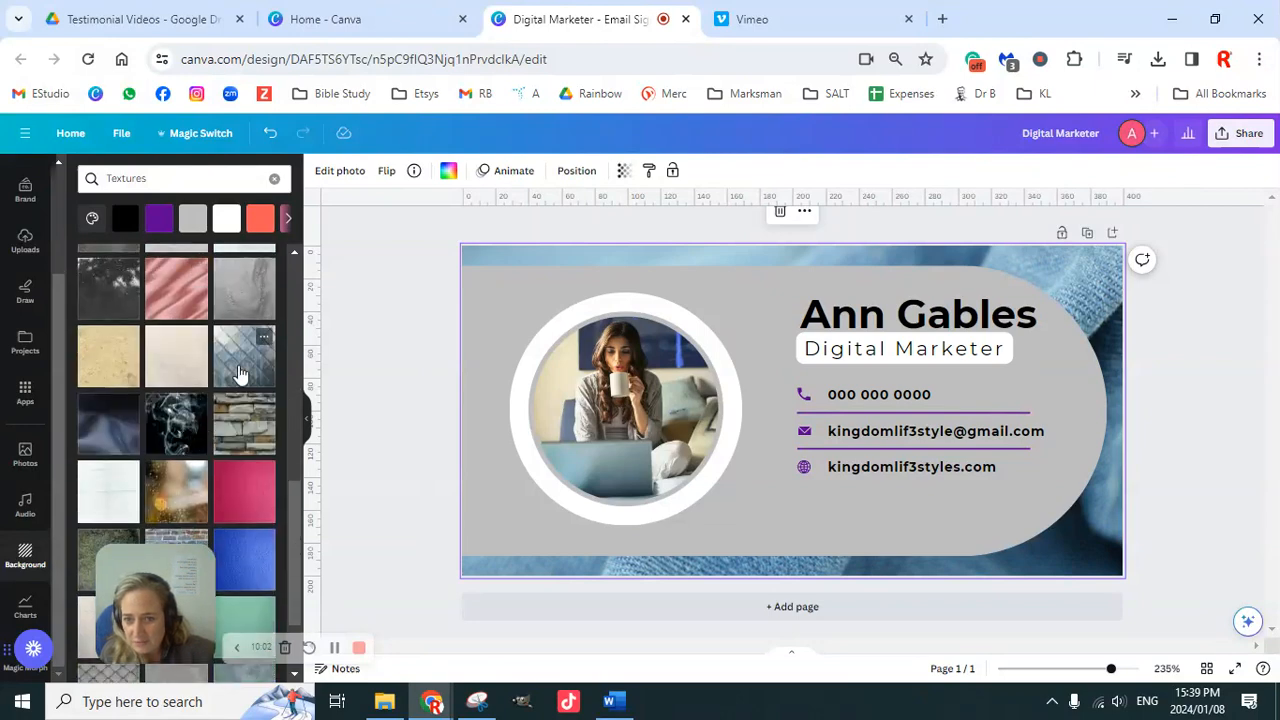
{"action": "scroll", "coordinate": [240, 440], "scroll_direction": "down", "scroll_amount": 2}
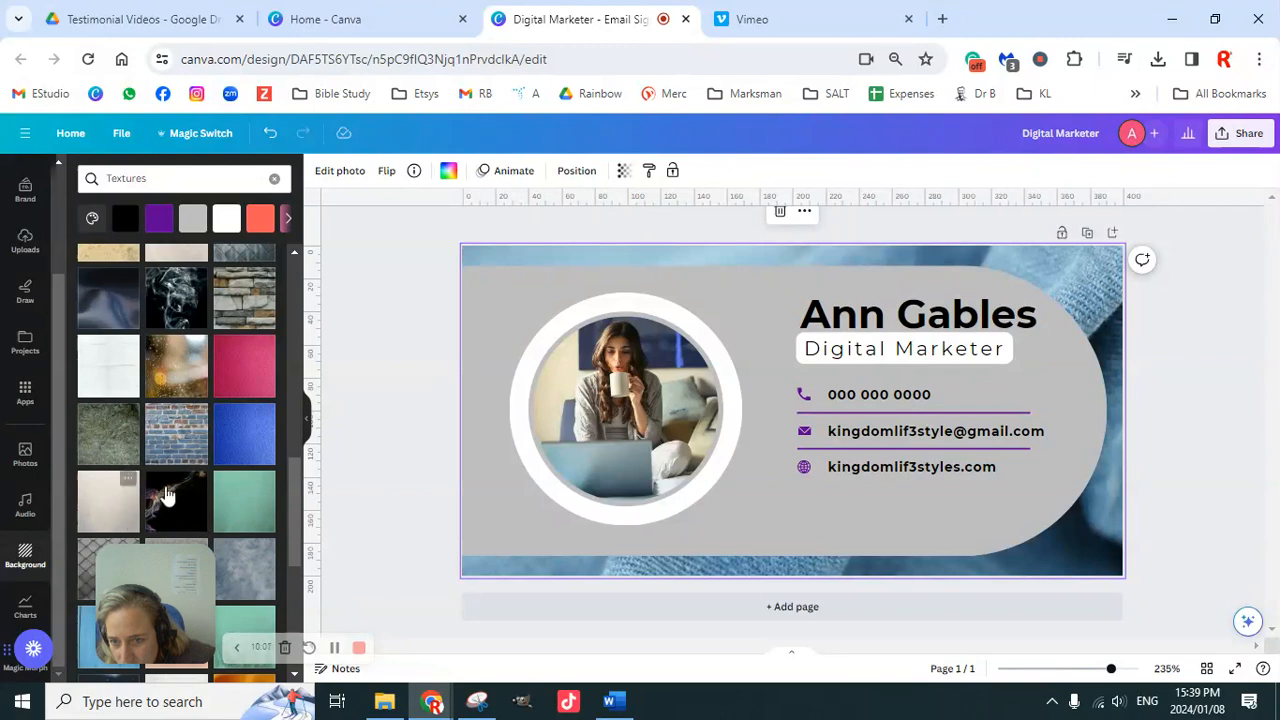
{"action": "scroll", "coordinate": [218, 495], "scroll_direction": "up", "scroll_amount": 5}
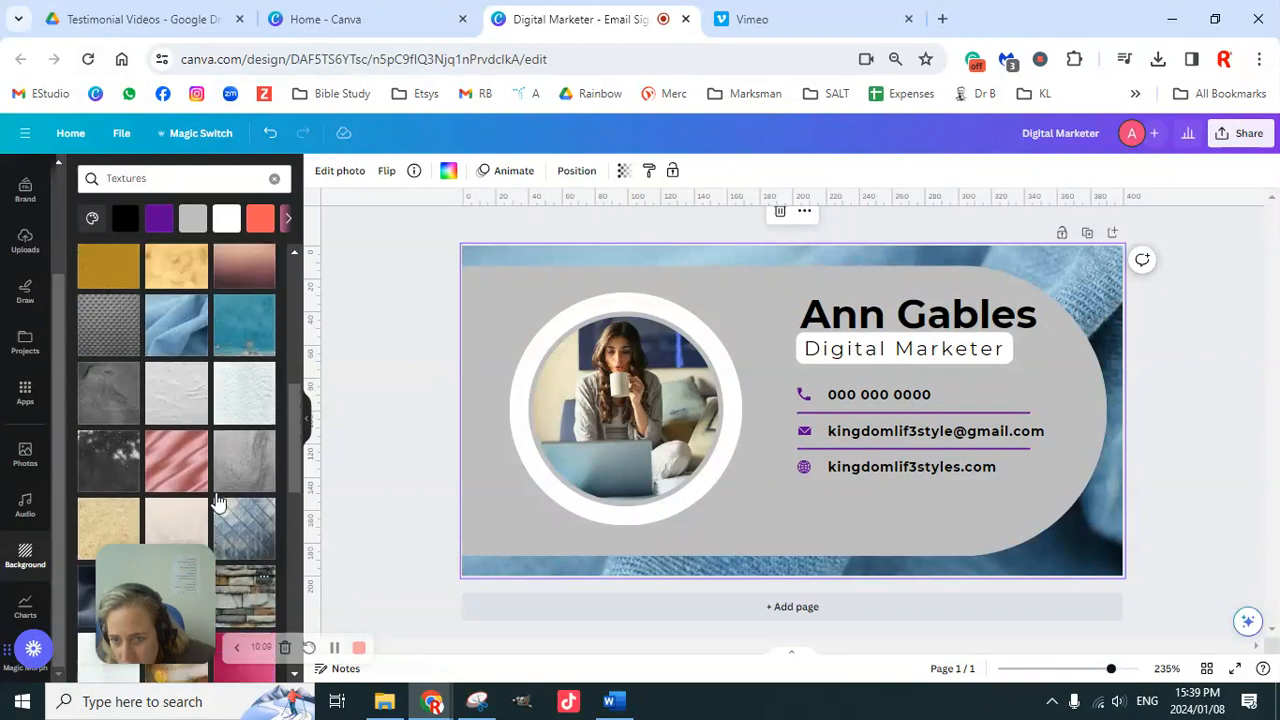
{"action": "scroll", "coordinate": [218, 495], "scroll_direction": "up", "scroll_amount": 3}
{"action": "scroll", "coordinate": [218, 485], "scroll_direction": "up", "scroll_amount": 3}
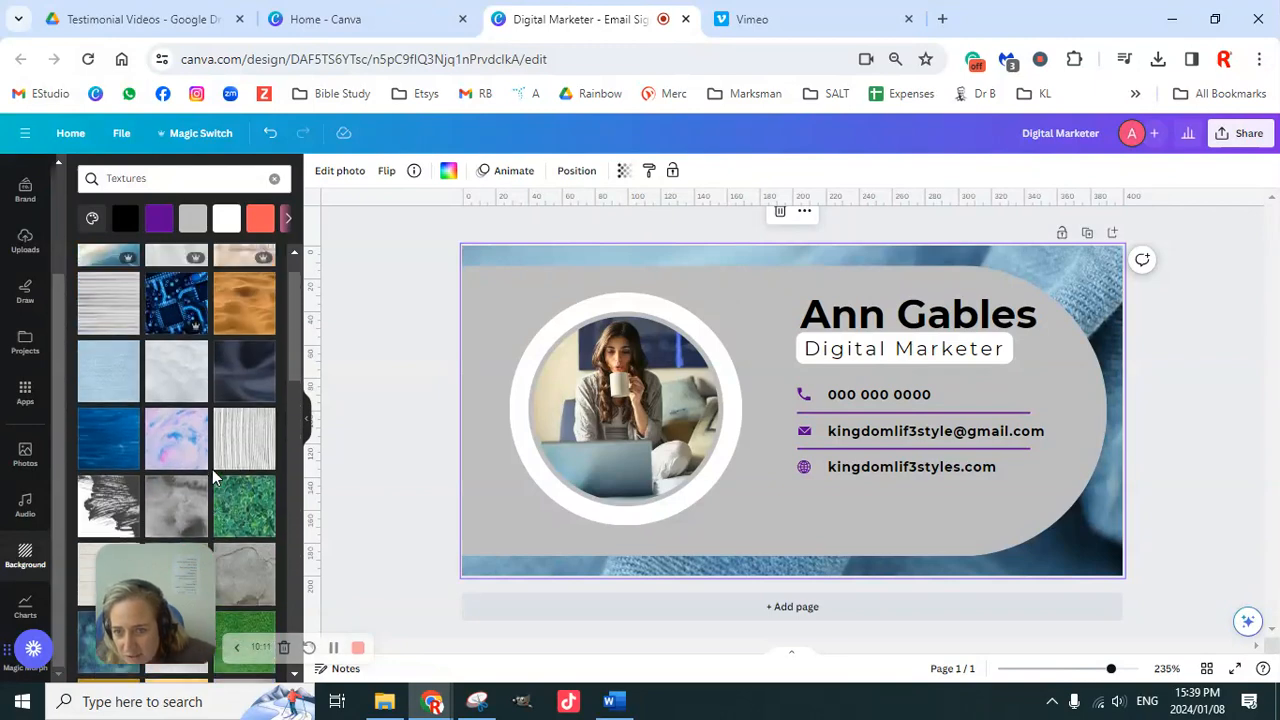
{"action": "scroll", "coordinate": [214, 478], "scroll_direction": "up", "scroll_amount": 1}
{"action": "left_click", "coordinate": [174, 368]}
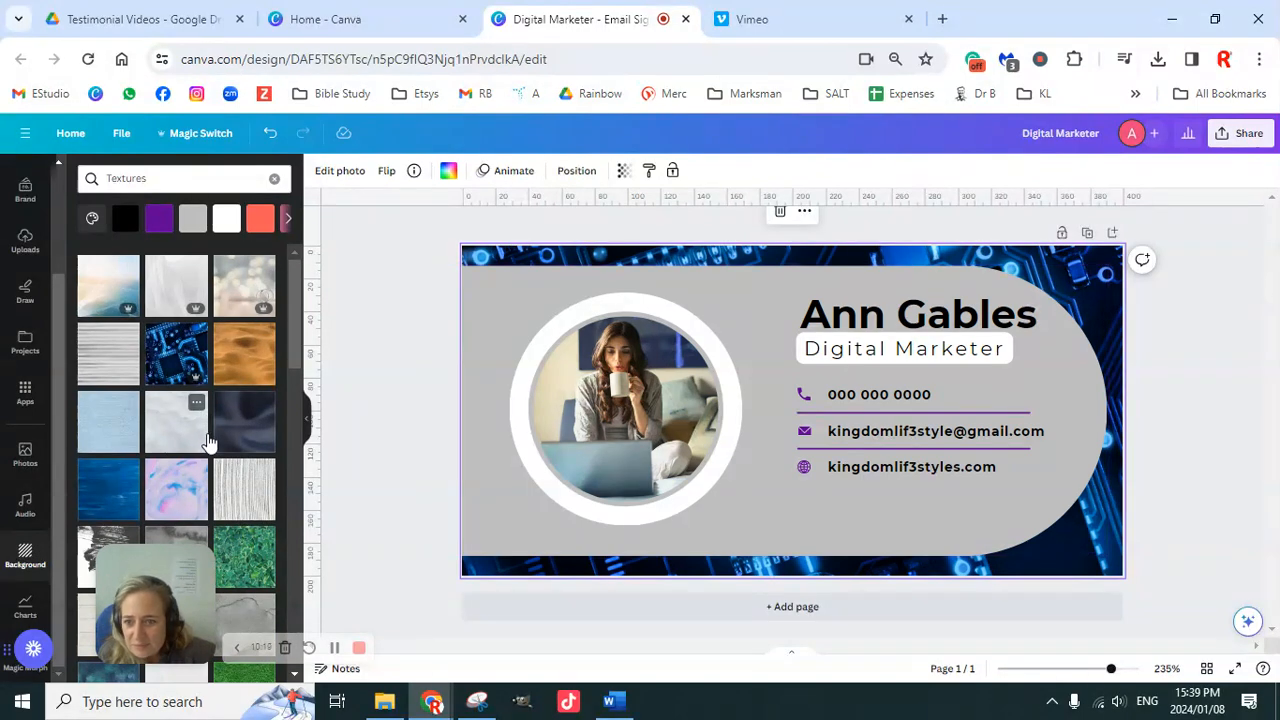
Step: Apply the ocean-water texture as background and set the grey shape's transparency to 59
{"action": "left_click", "coordinate": [122, 305]}
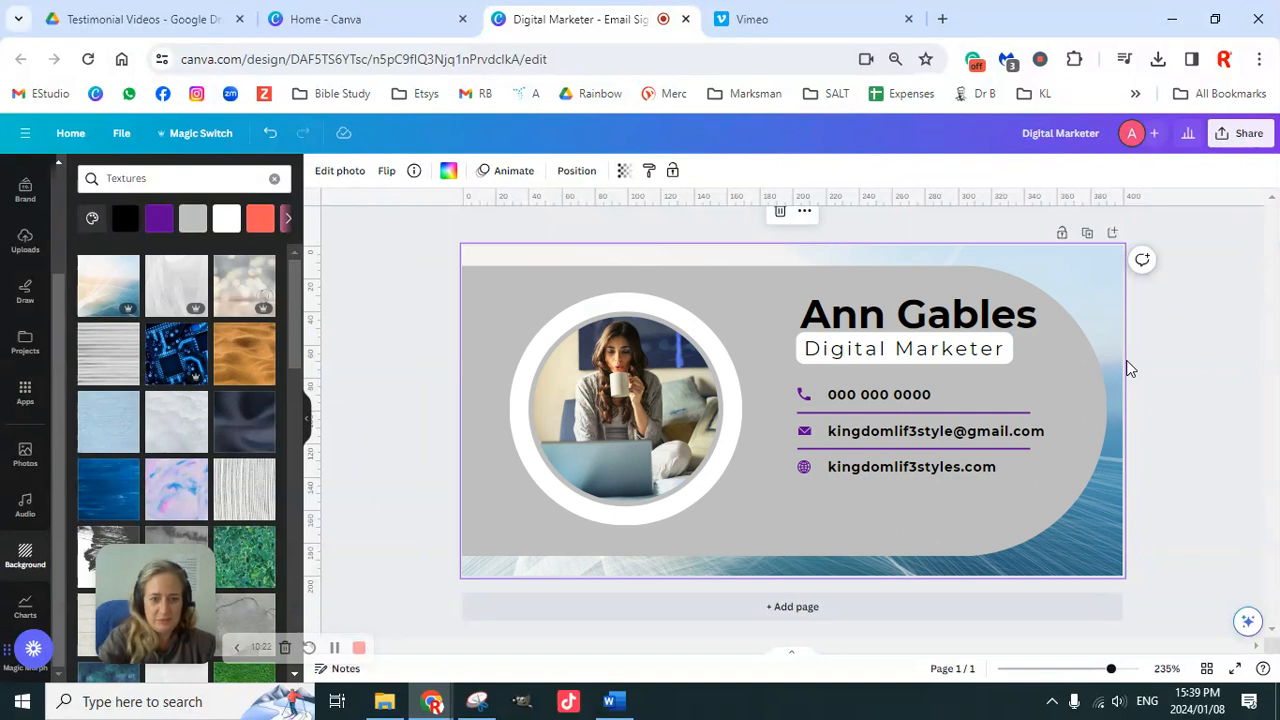
{"action": "left_click", "coordinate": [566, 283]}
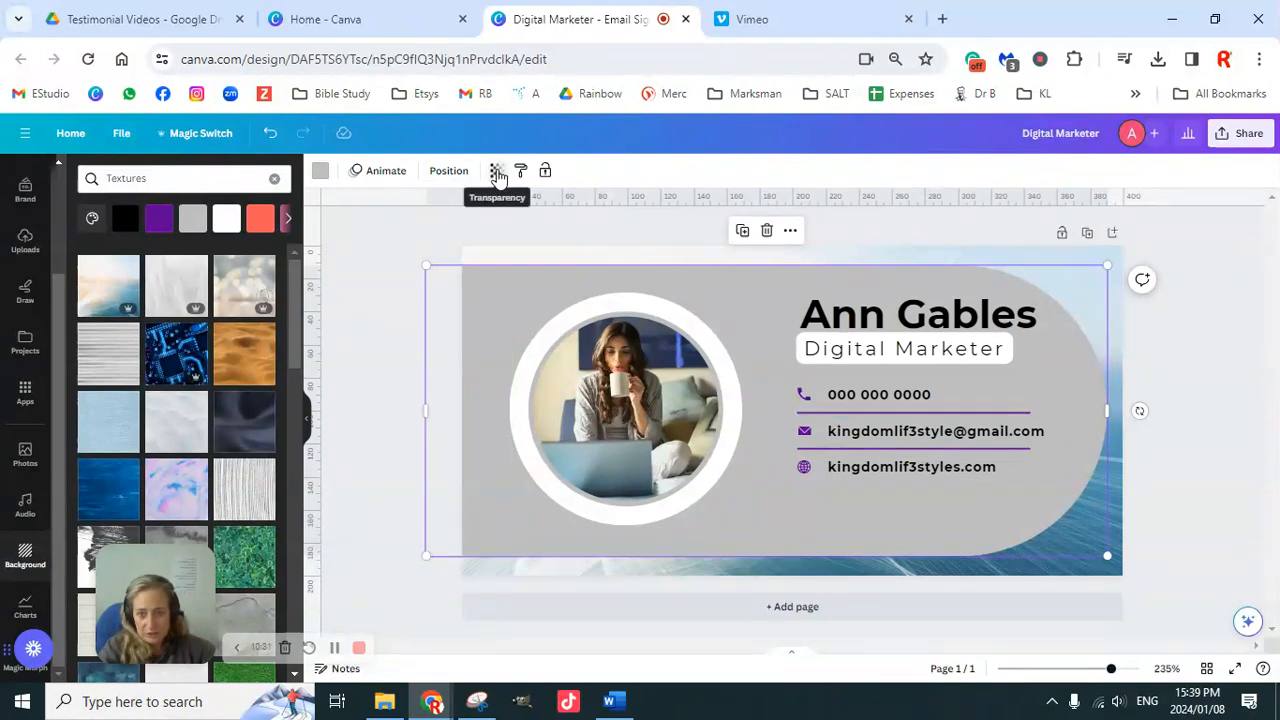
{"action": "left_click", "coordinate": [496, 171]}
{"action": "left_click_drag", "start_coordinate": [497, 228], "coordinate": [443, 229]}
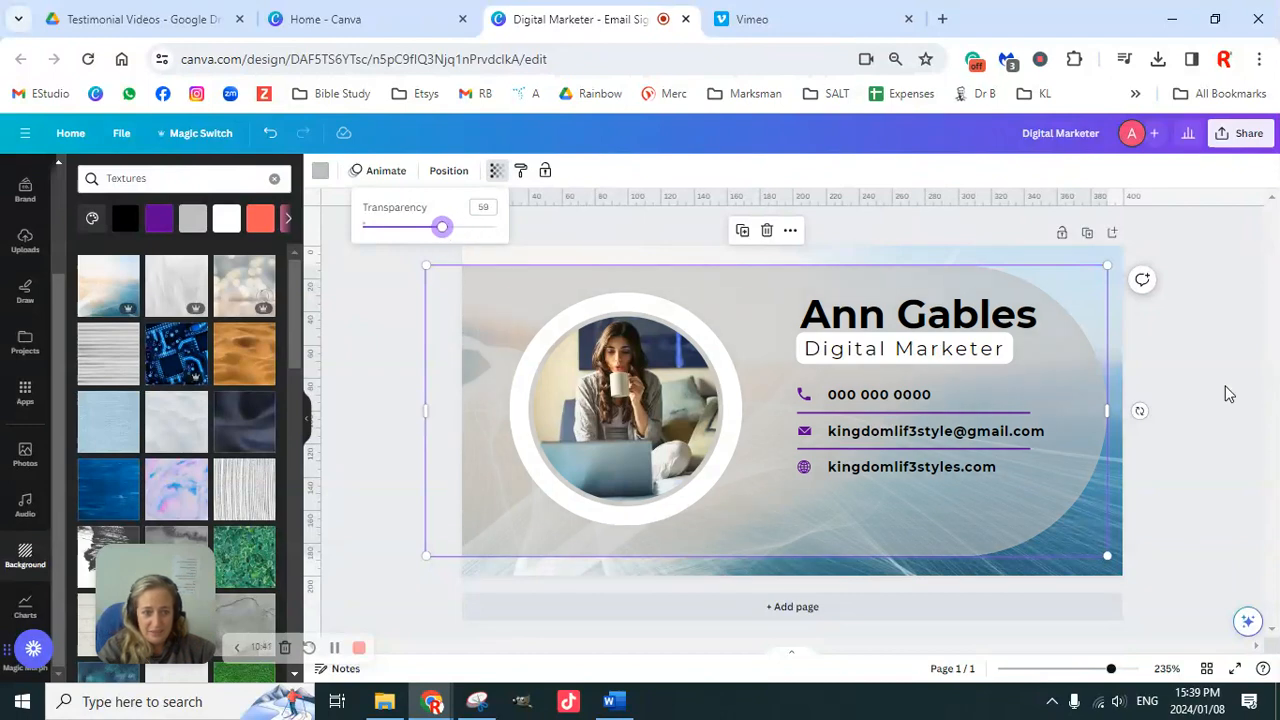
{"action": "left_click", "coordinate": [1188, 371]}
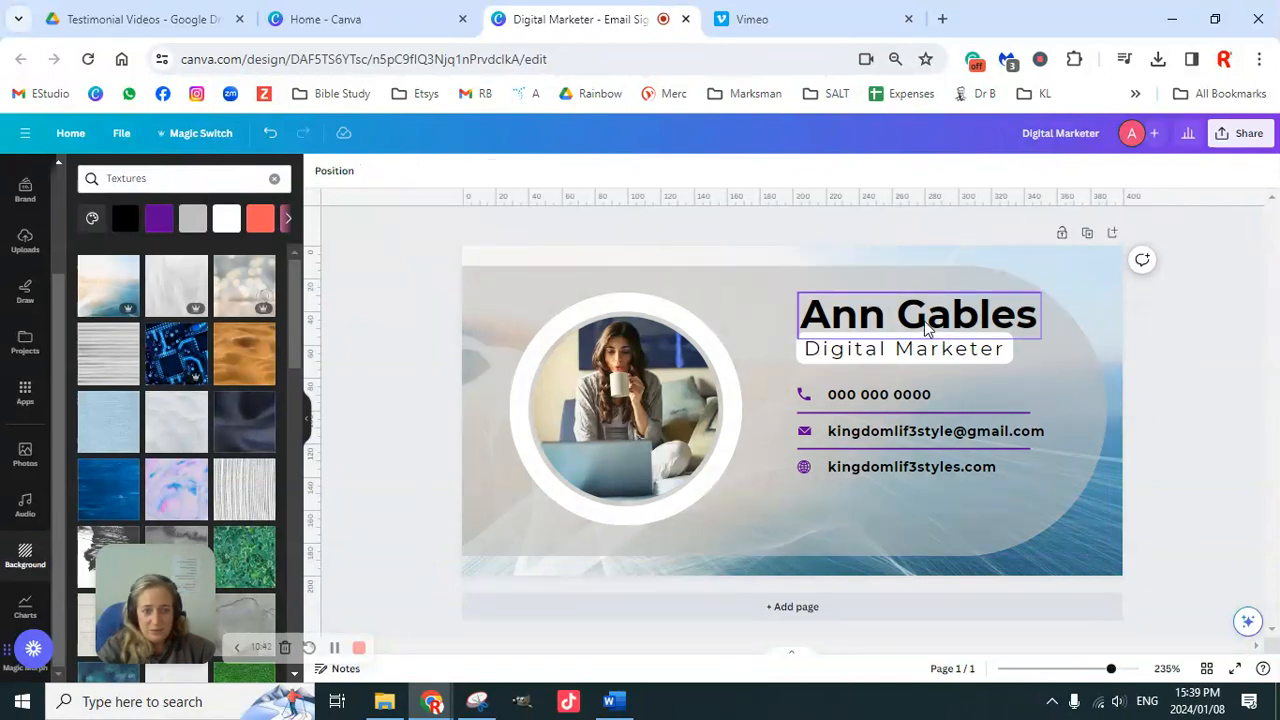
Step: Nudge the Digital Marketer text down slightly, then select every element in the signature
{"action": "left_click_drag", "start_coordinate": [912, 350], "coordinate": [913, 353]}
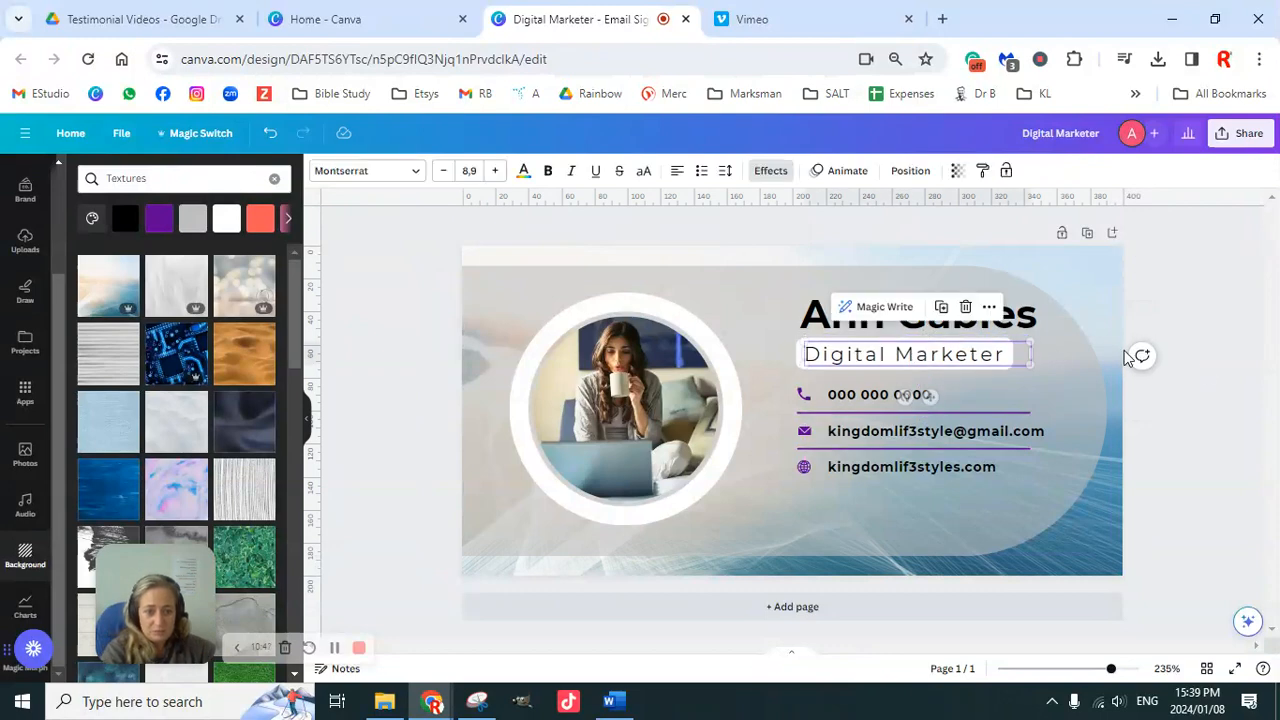
{"action": "left_click", "coordinate": [1172, 383]}
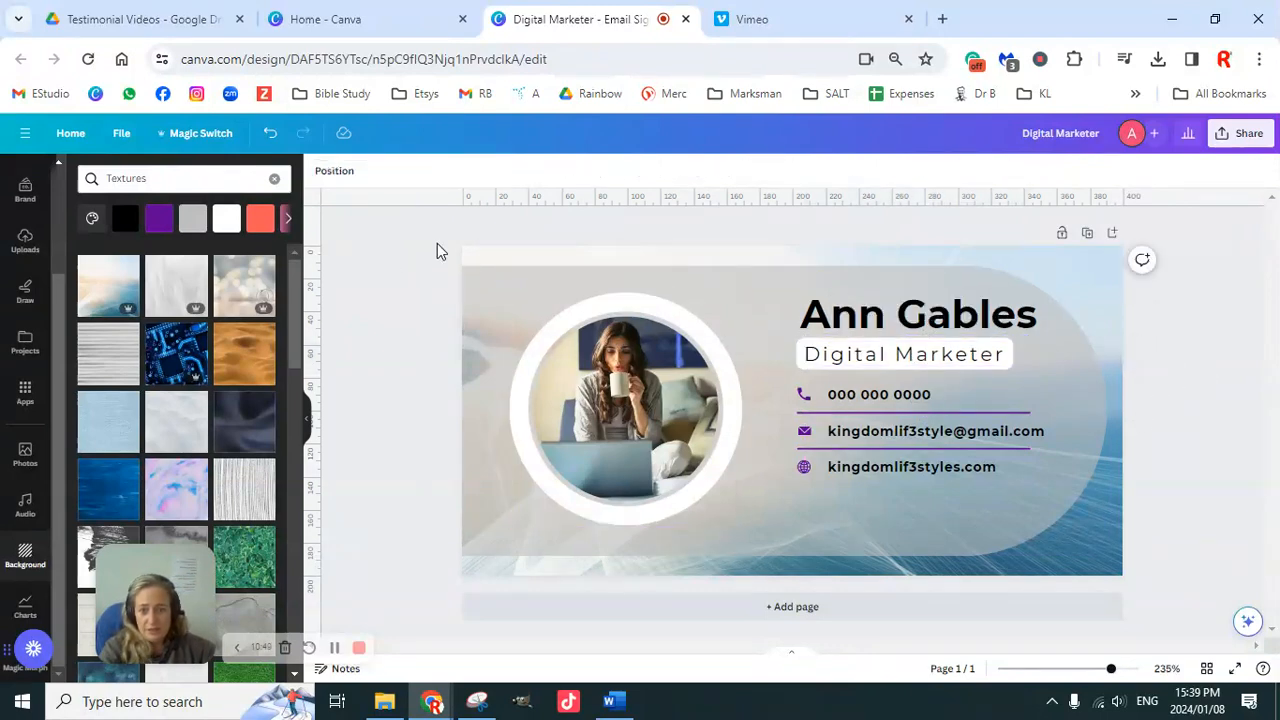
{"action": "left_click_drag", "start_coordinate": [425, 245], "coordinate": [1157, 596]}
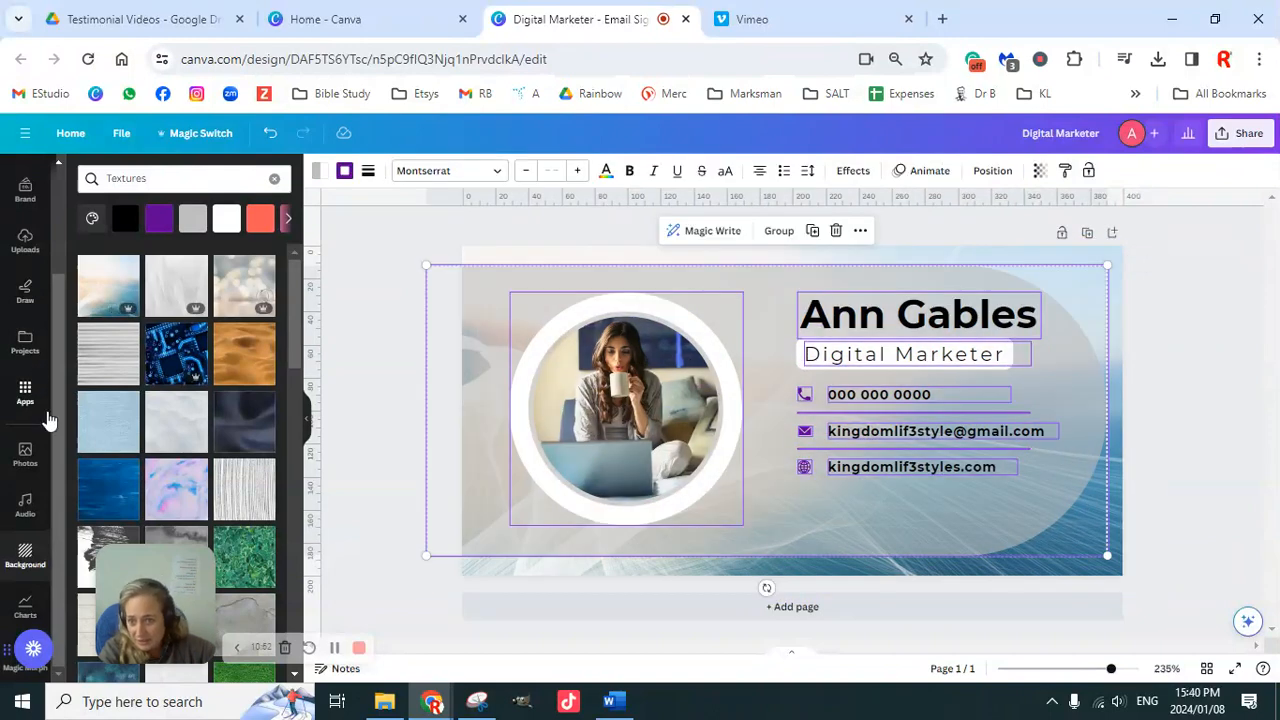
Step: Shuffle the Brand kit colour palette repeatedly until icons and dividers turn purple with light blue accents
{"action": "scroll", "coordinate": [22, 372], "scroll_direction": "up", "scroll_amount": 2}
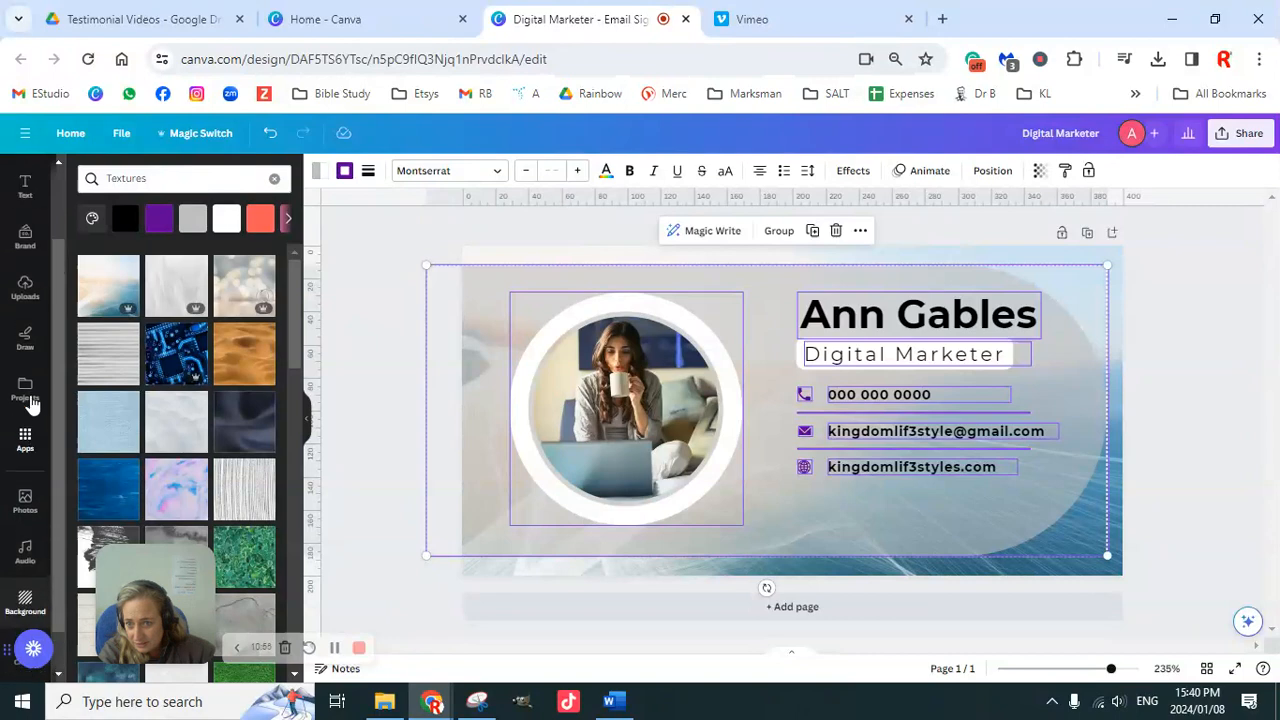
{"action": "left_click", "coordinate": [23, 334]}
{"action": "mouse_move", "coordinate": [186, 445]}
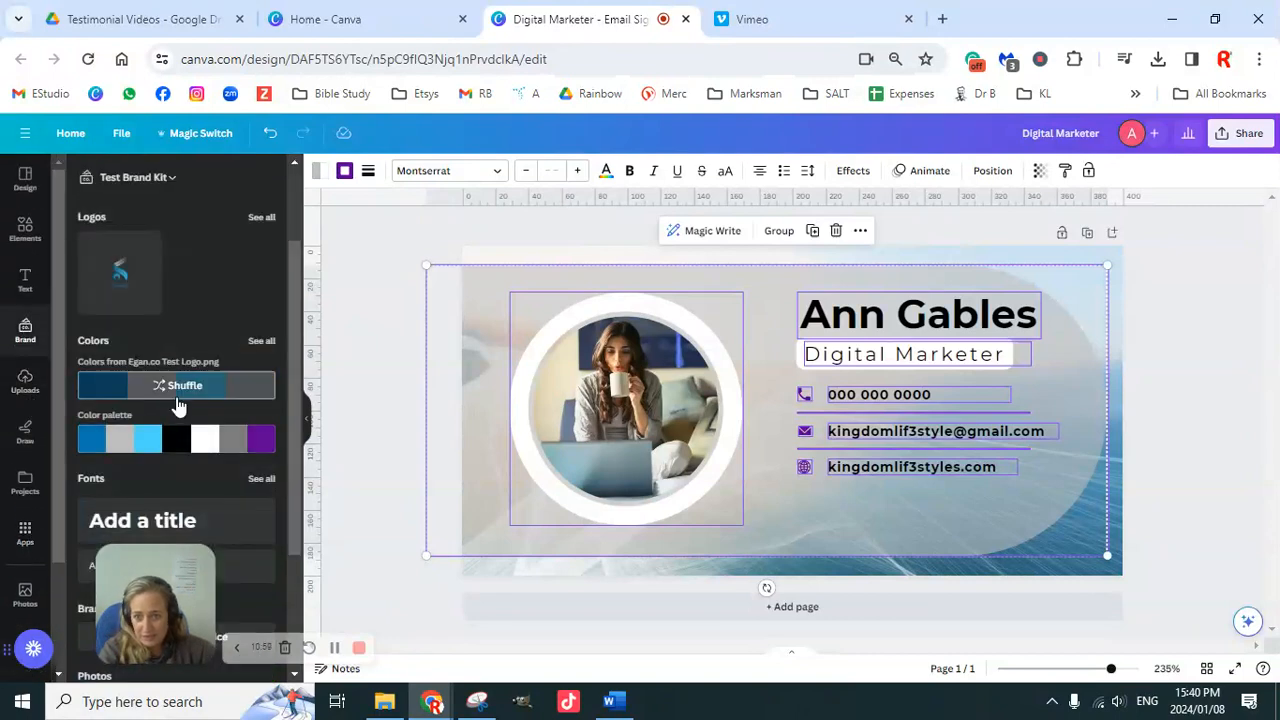
{"action": "left_click", "coordinate": [184, 445]}
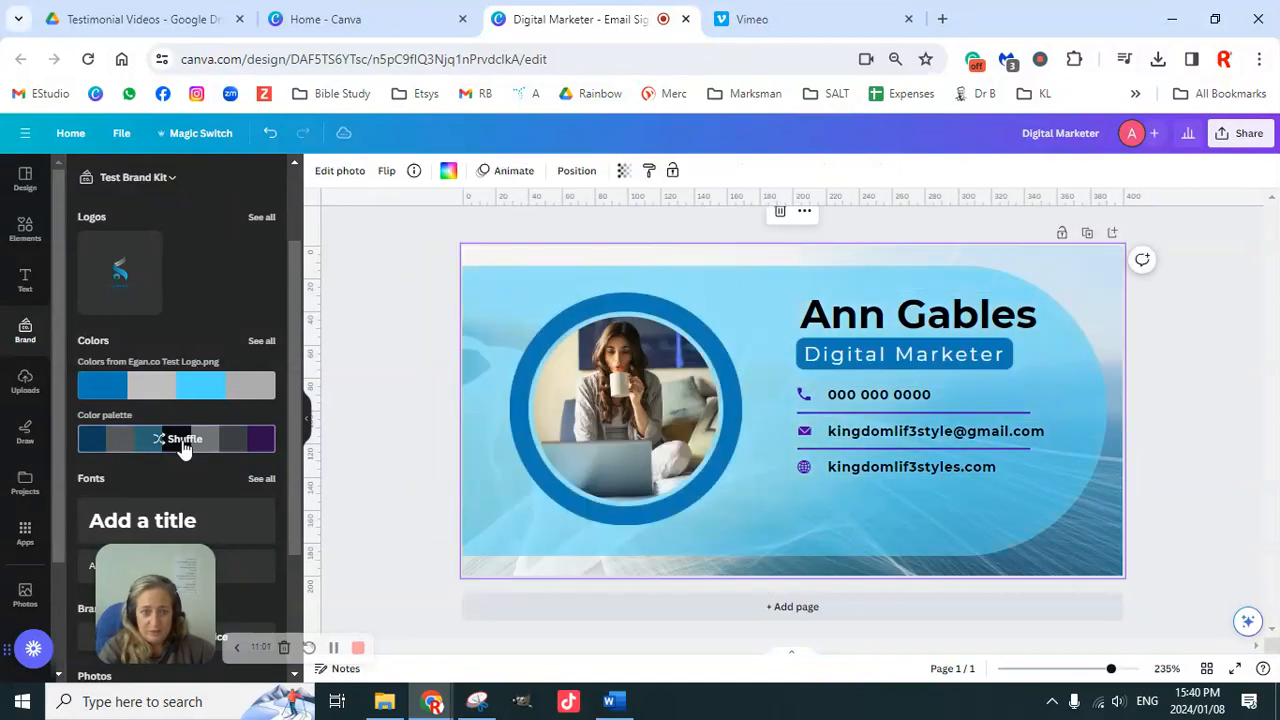
{"action": "left_click", "coordinate": [184, 445]}
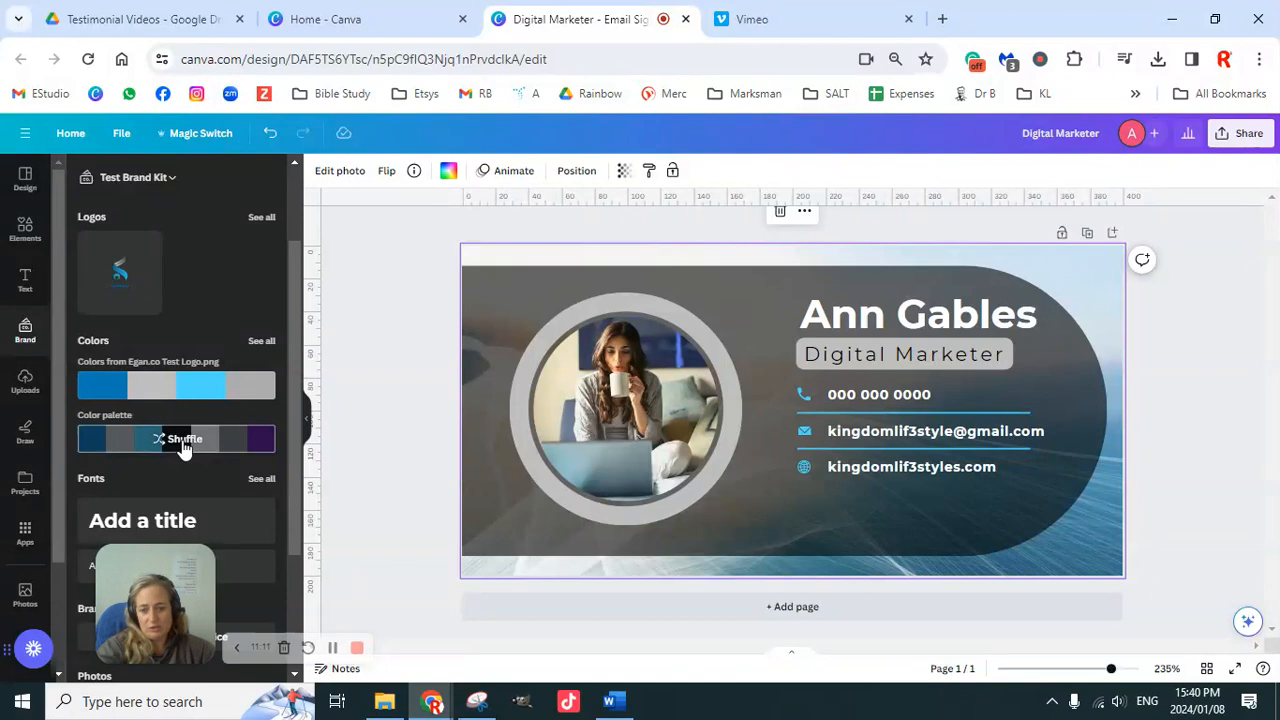
{"action": "left_click", "coordinate": [183, 446]}
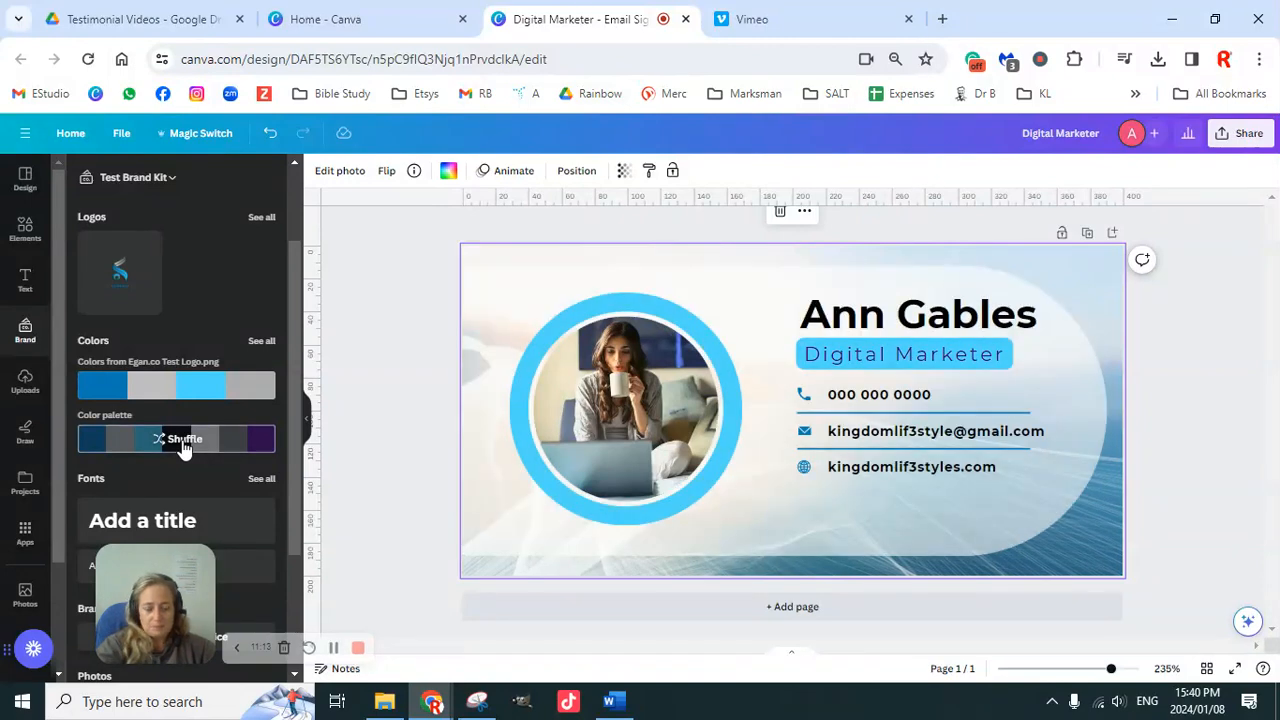
{"action": "left_click", "coordinate": [183, 446]}
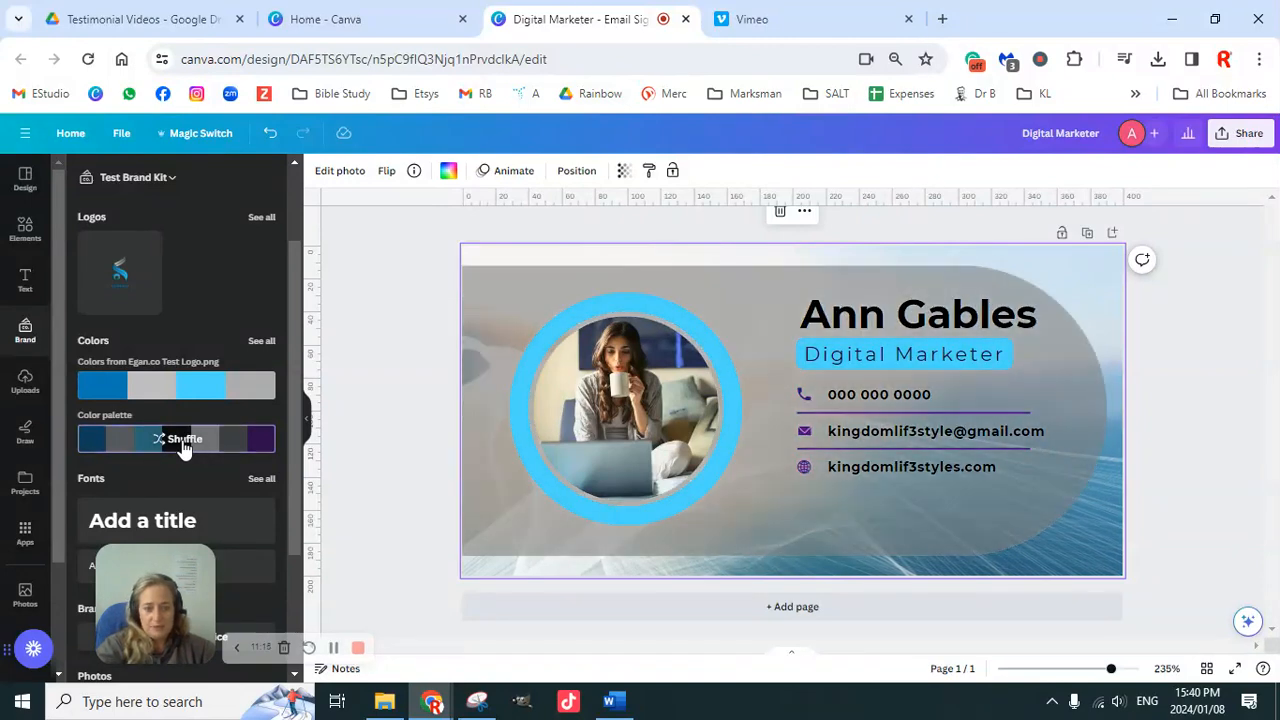
{"action": "left_click", "coordinate": [183, 446]}
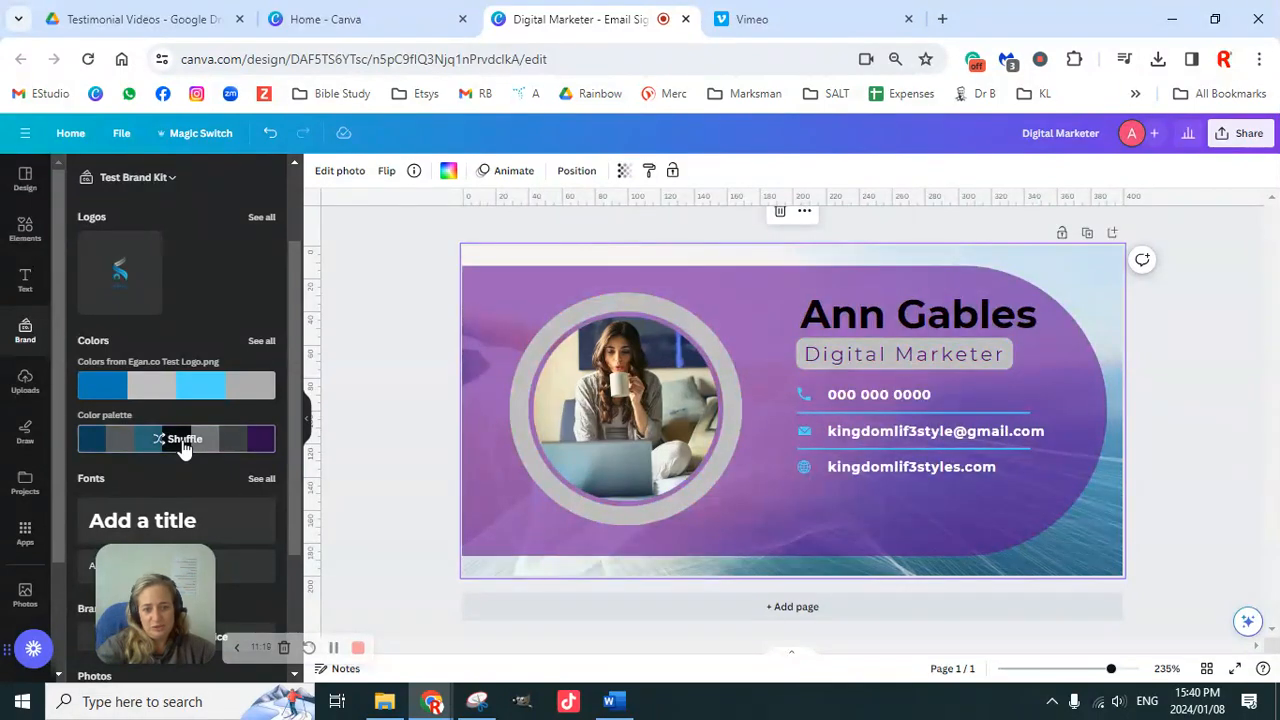
{"action": "left_click", "coordinate": [183, 446]}
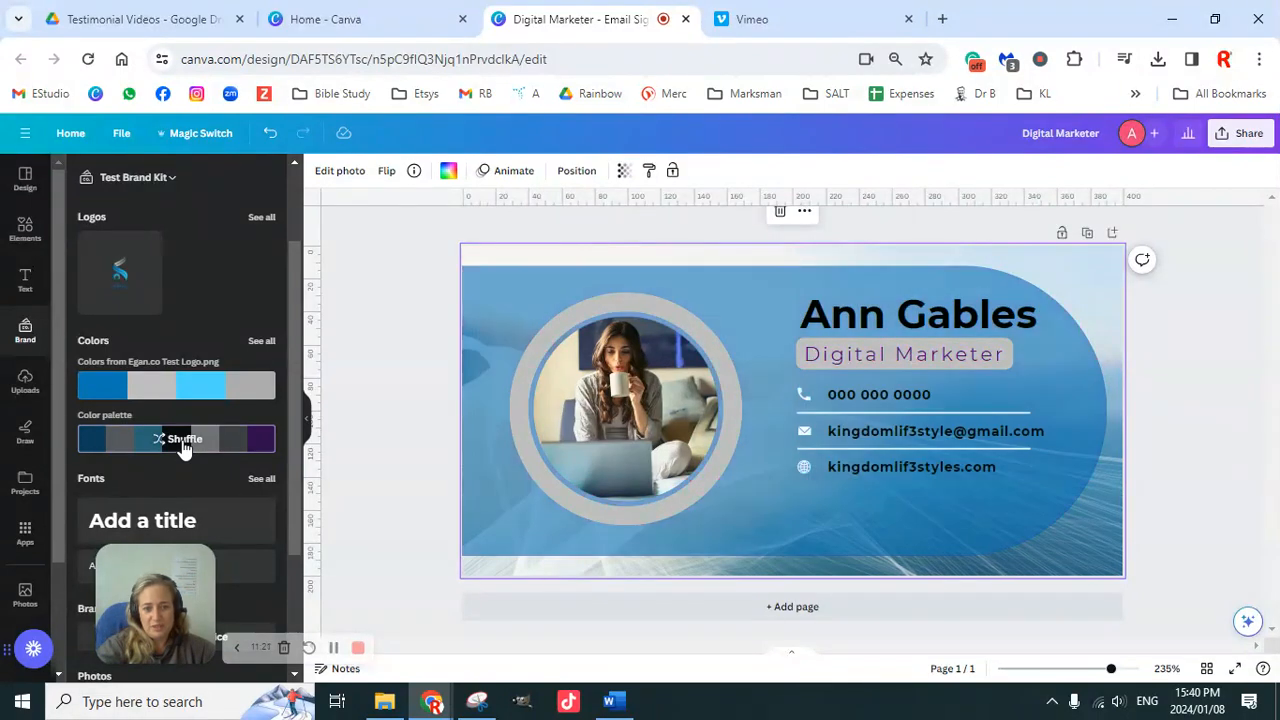
{"action": "left_click", "coordinate": [183, 446]}
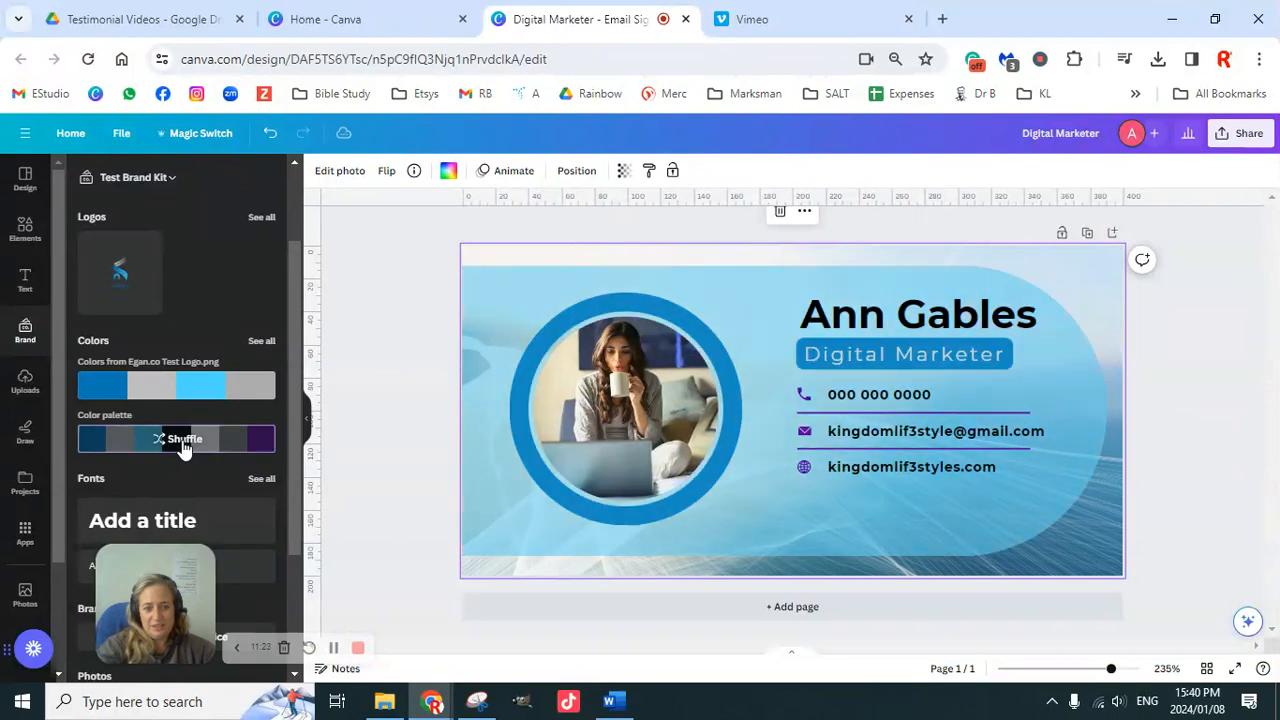
{"action": "left_click", "coordinate": [183, 446]}
{"action": "left_click", "coordinate": [183, 446]}
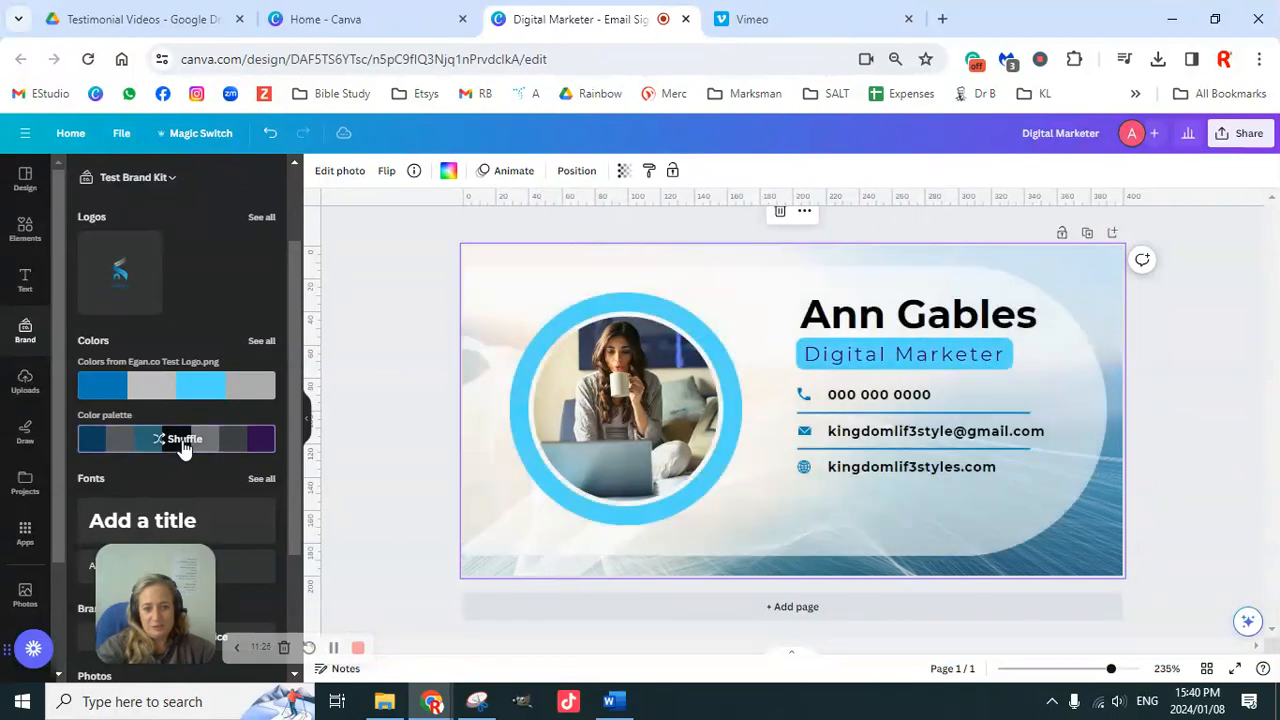
{"action": "left_click", "coordinate": [183, 446]}
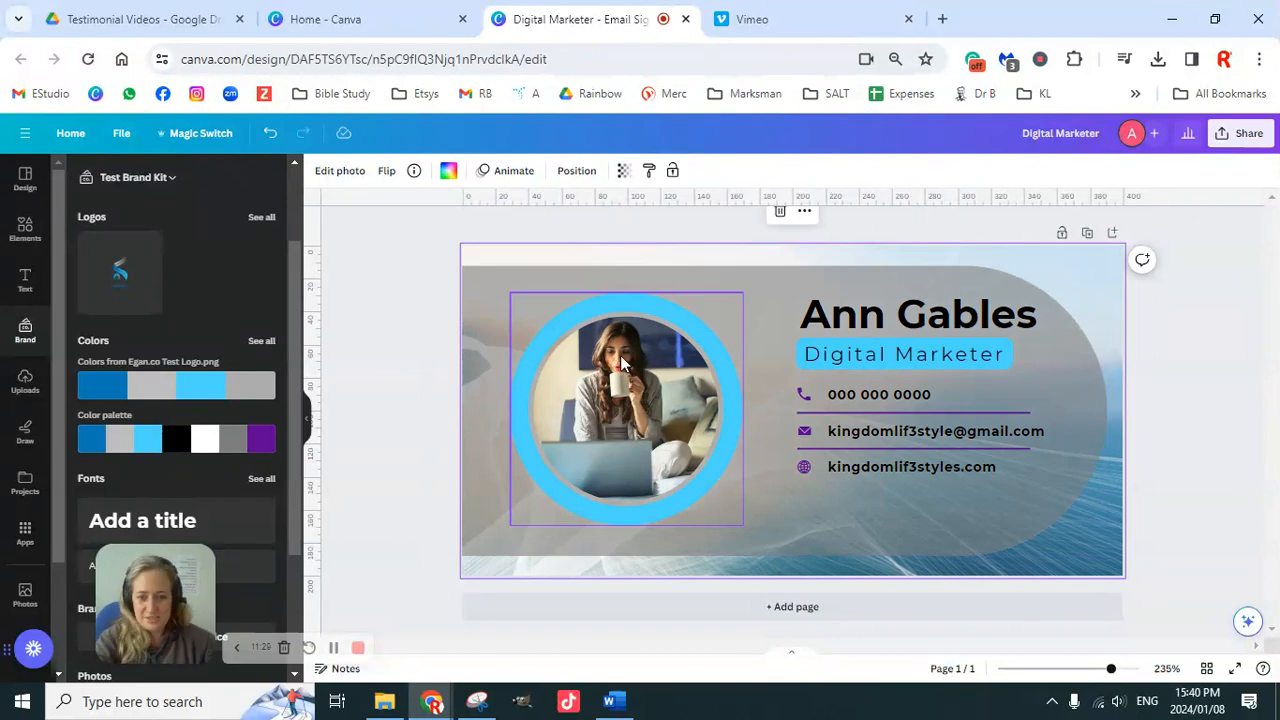
Step: Add a blank second page, review the current template's details, and return to the Minimalist results
{"action": "left_click", "coordinate": [805, 612]}
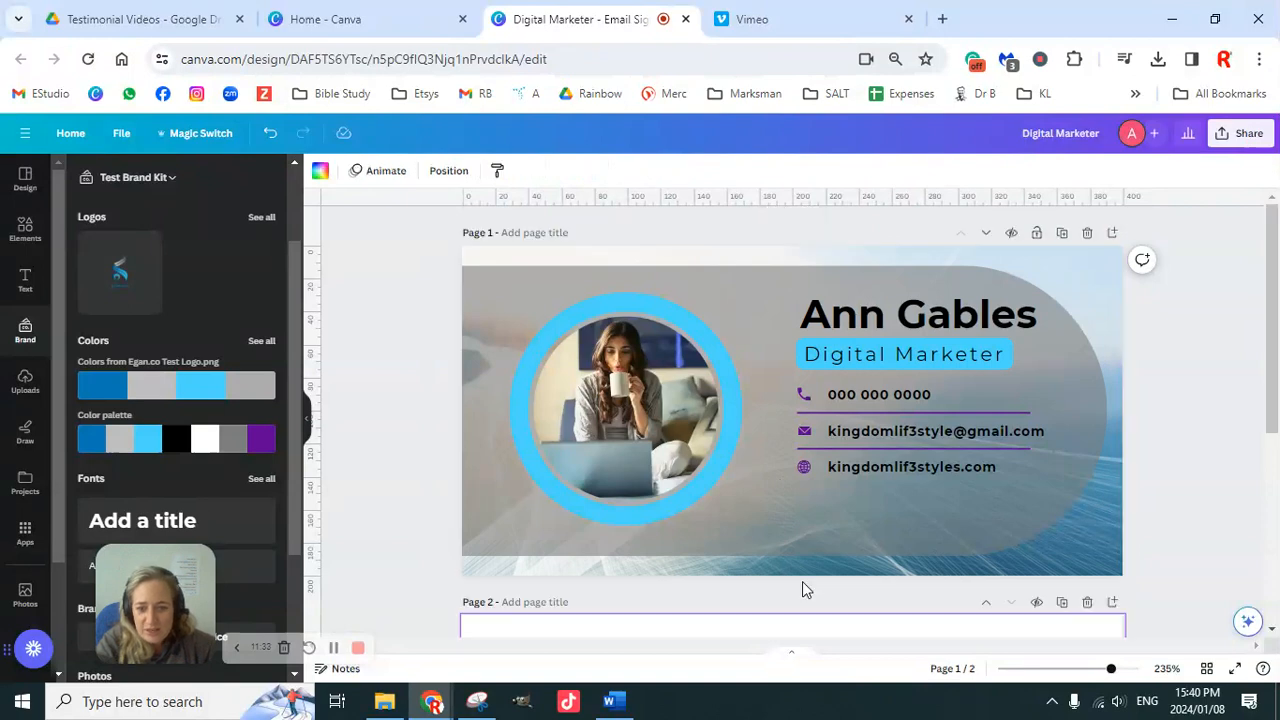
{"action": "left_click", "coordinate": [25, 178]}
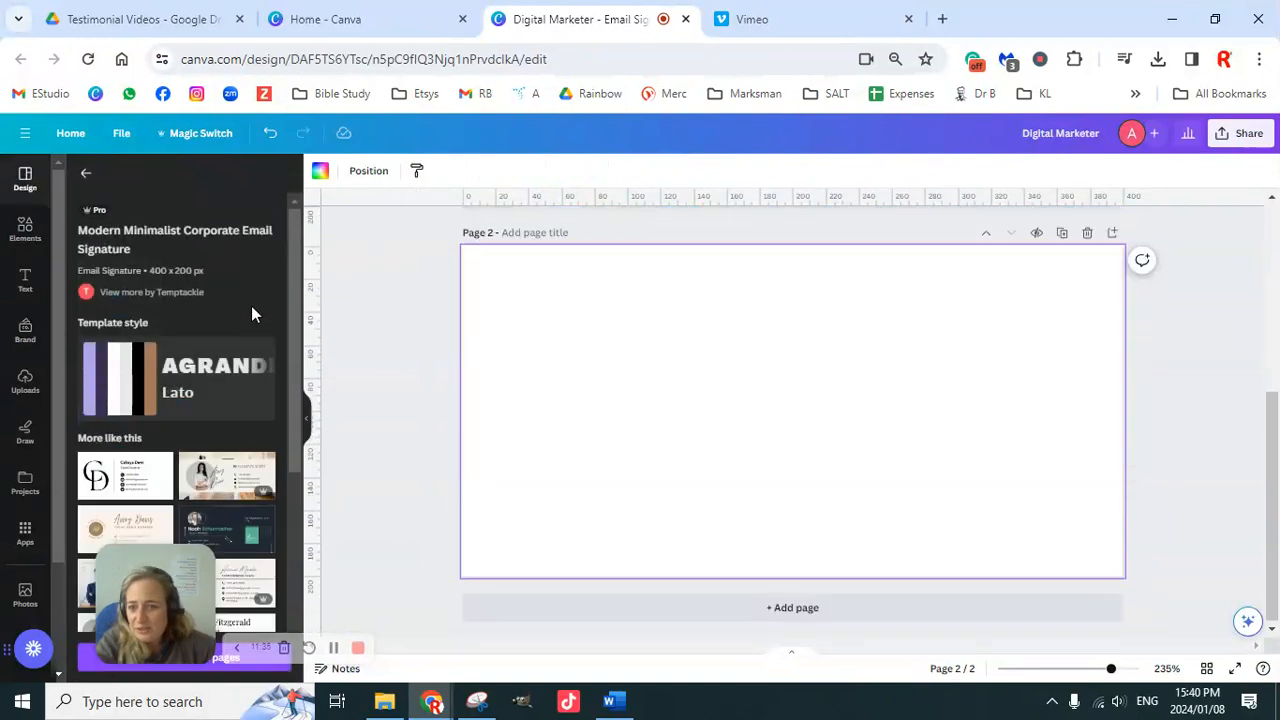
{"action": "scroll", "coordinate": [229, 422], "scroll_direction": "down", "scroll_amount": 5}
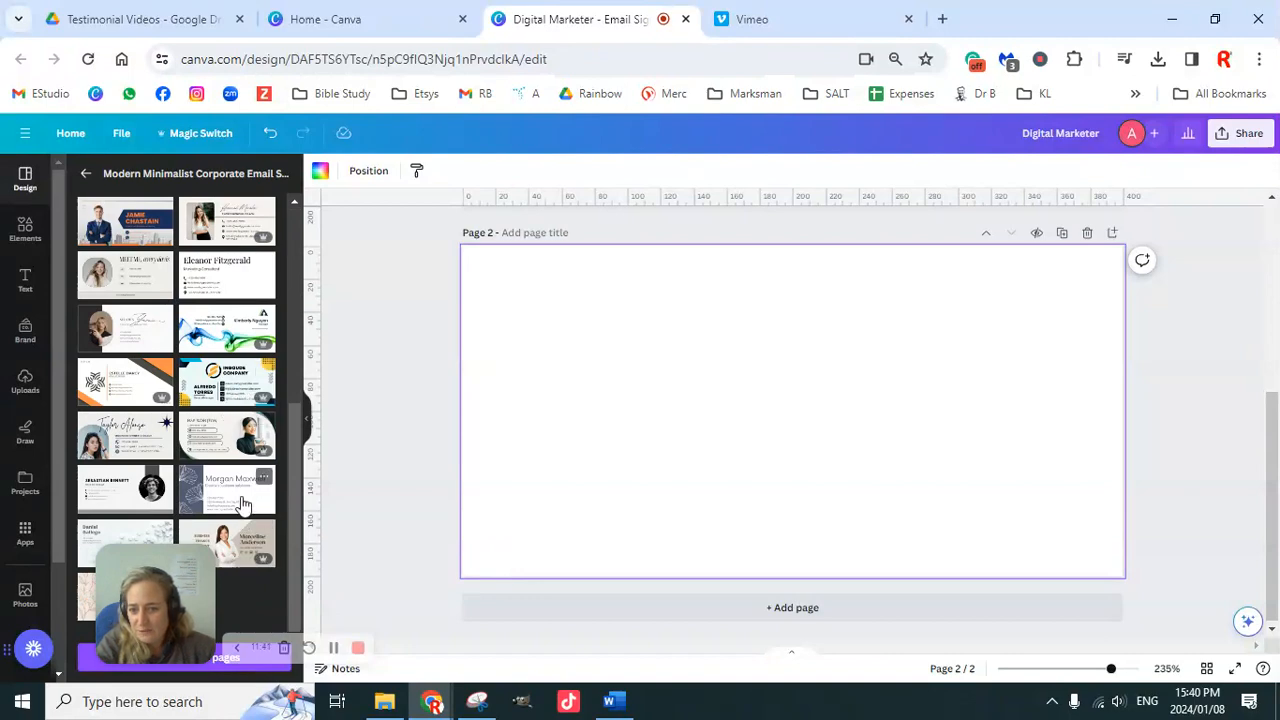
{"action": "scroll", "coordinate": [241, 477], "scroll_direction": "up", "scroll_amount": 2}
{"action": "scroll", "coordinate": [235, 440], "scroll_direction": "up", "scroll_amount": 5}
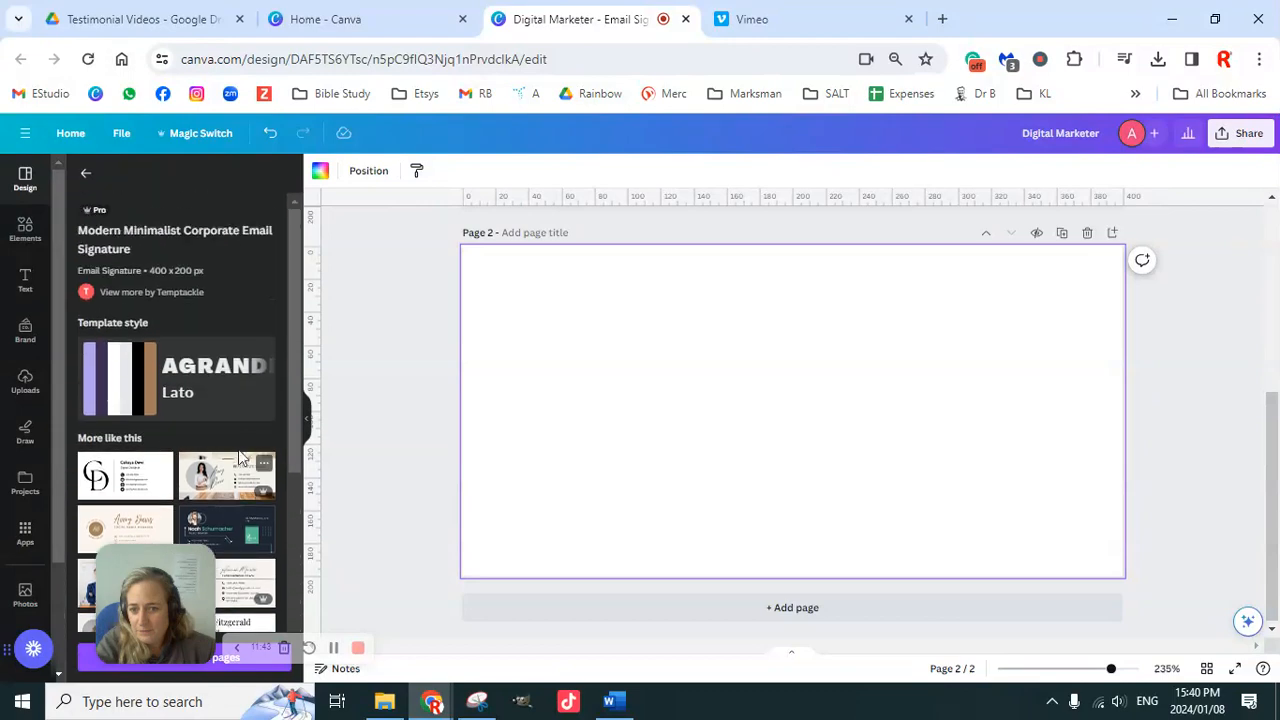
{"action": "left_click", "coordinate": [86, 174]}
{"action": "scroll", "coordinate": [235, 378], "scroll_direction": "up", "scroll_amount": 15}
{"action": "scroll", "coordinate": [226, 366], "scroll_direction": "up", "scroll_amount": 2}
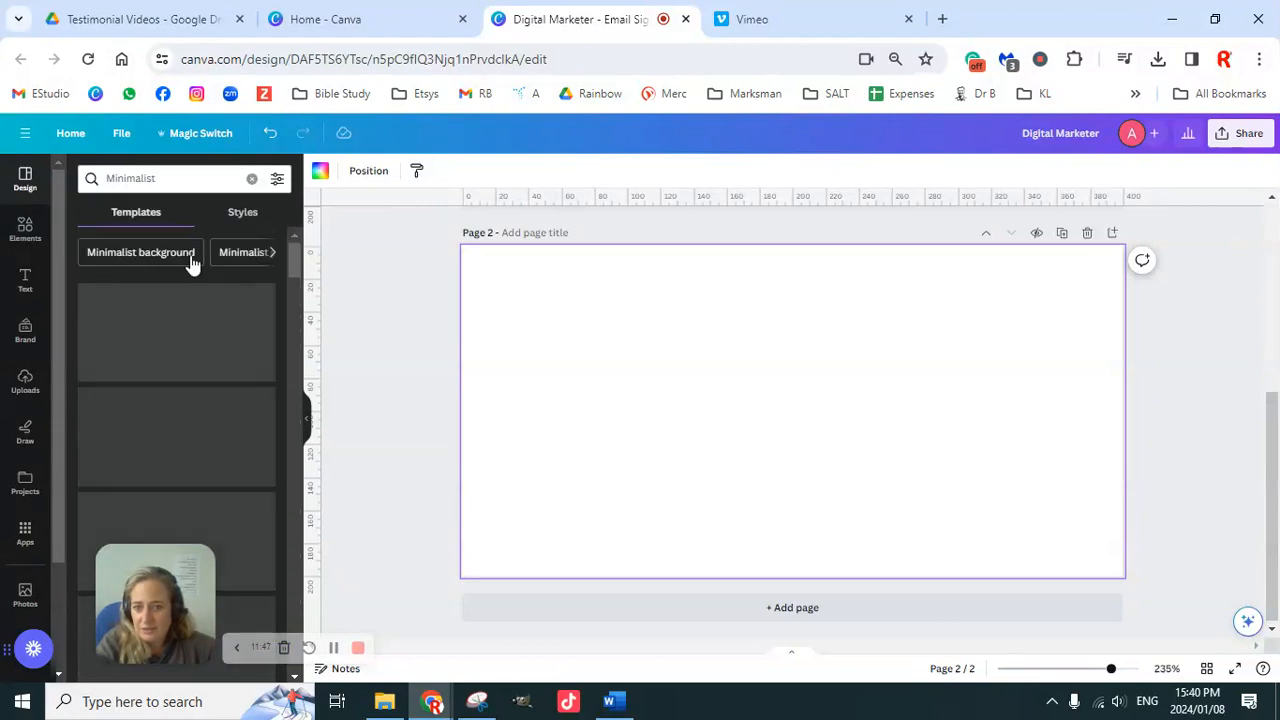
Step: Search the Professional presentations suggestion and browse the resulting signature templates
{"action": "left_click", "coordinate": [273, 254]}
{"action": "left_click", "coordinate": [273, 254]}
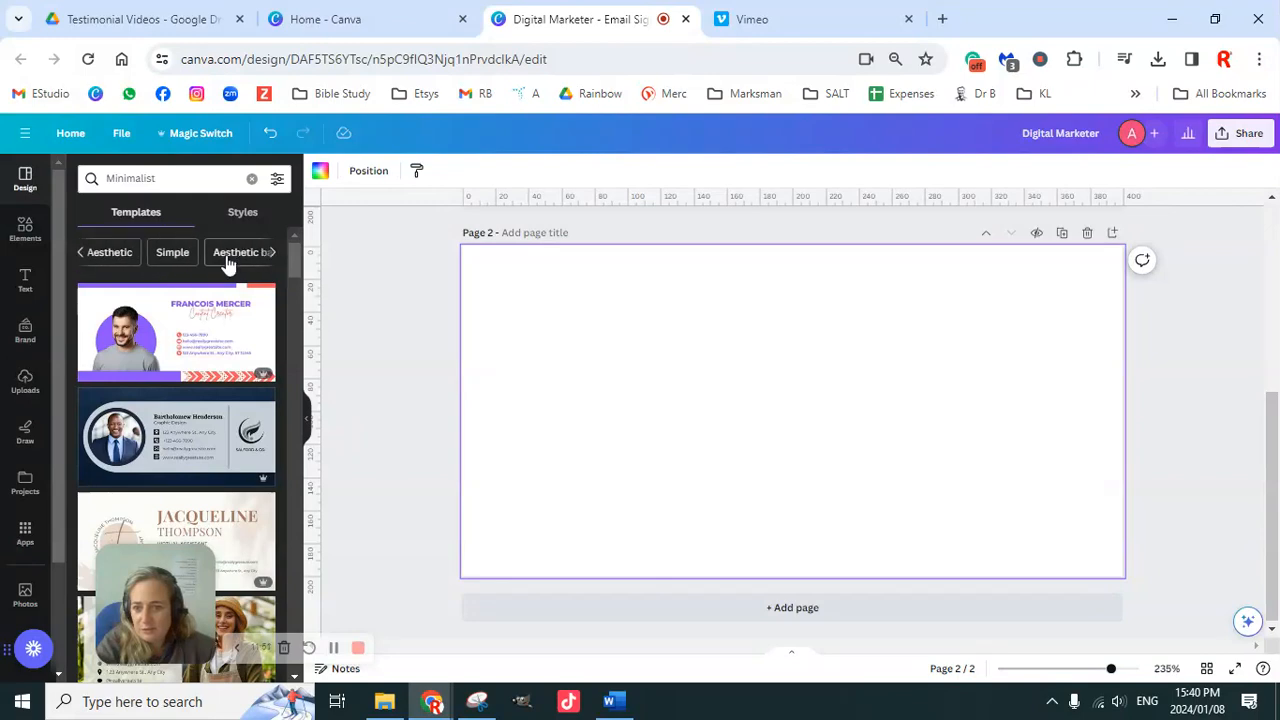
{"action": "left_click", "coordinate": [271, 254]}
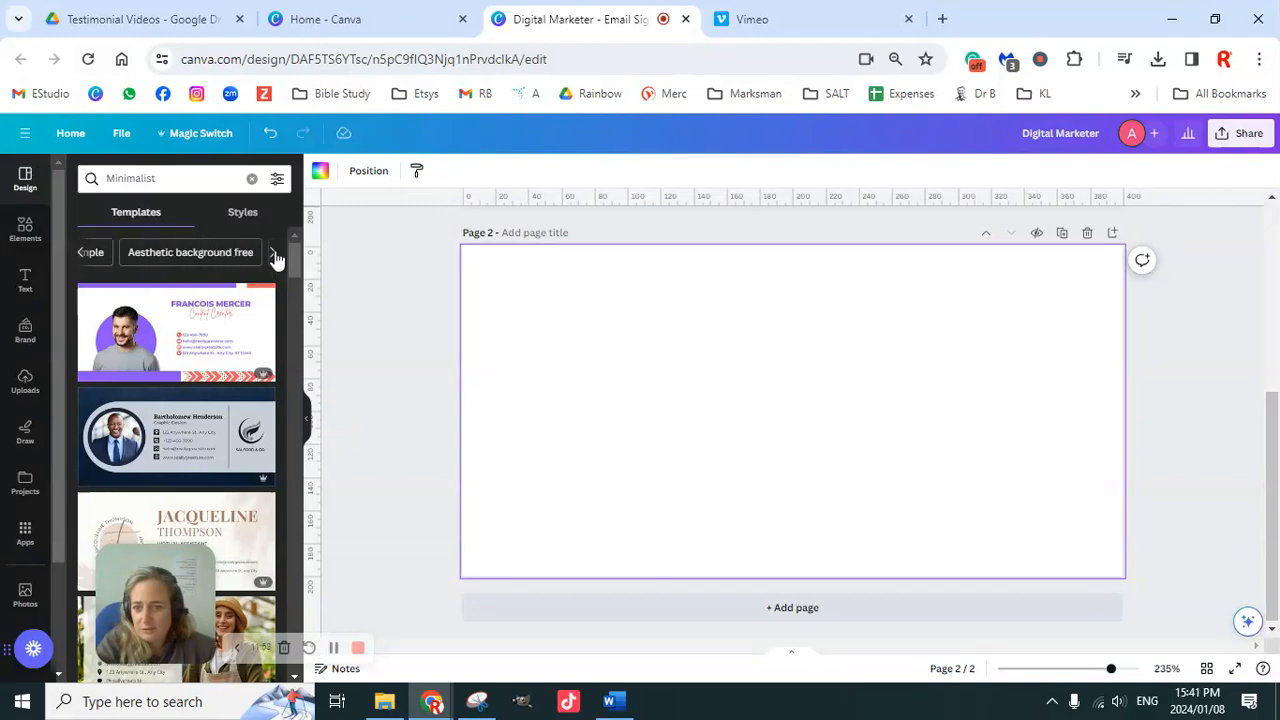
{"action": "left_click", "coordinate": [273, 254]}
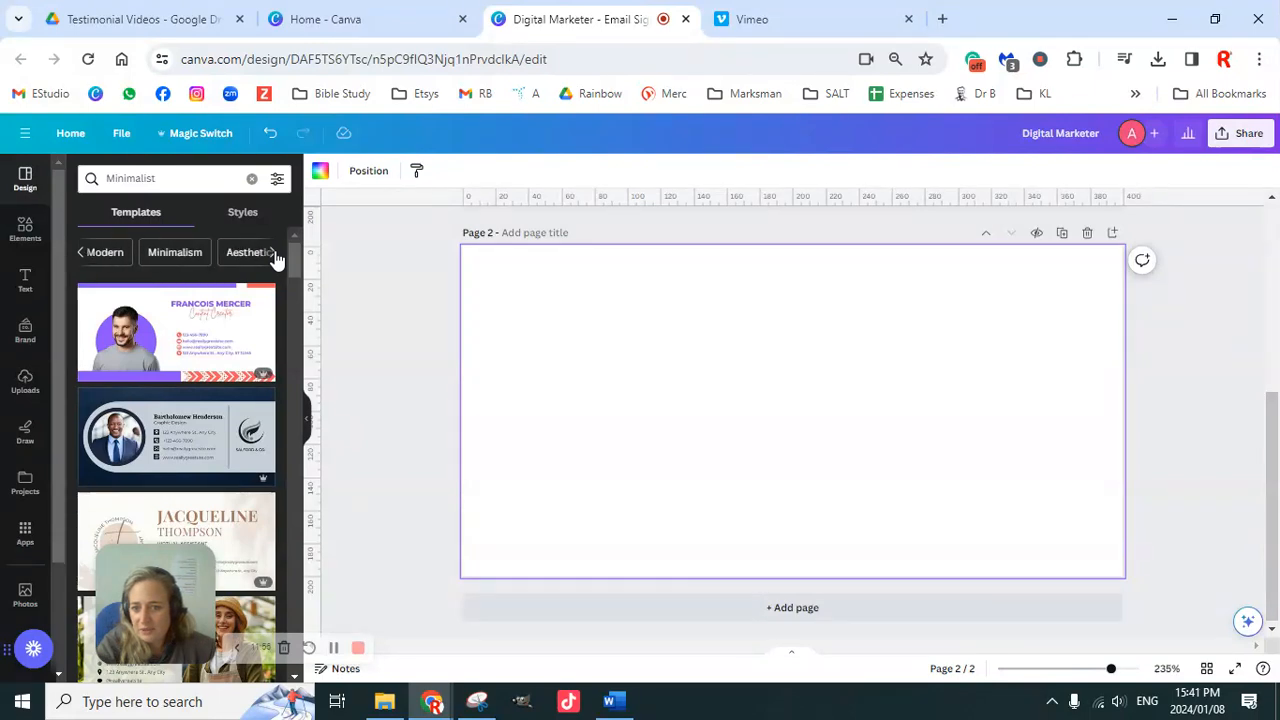
{"action": "left_click", "coordinate": [273, 254]}
{"action": "left_click", "coordinate": [273, 254]}
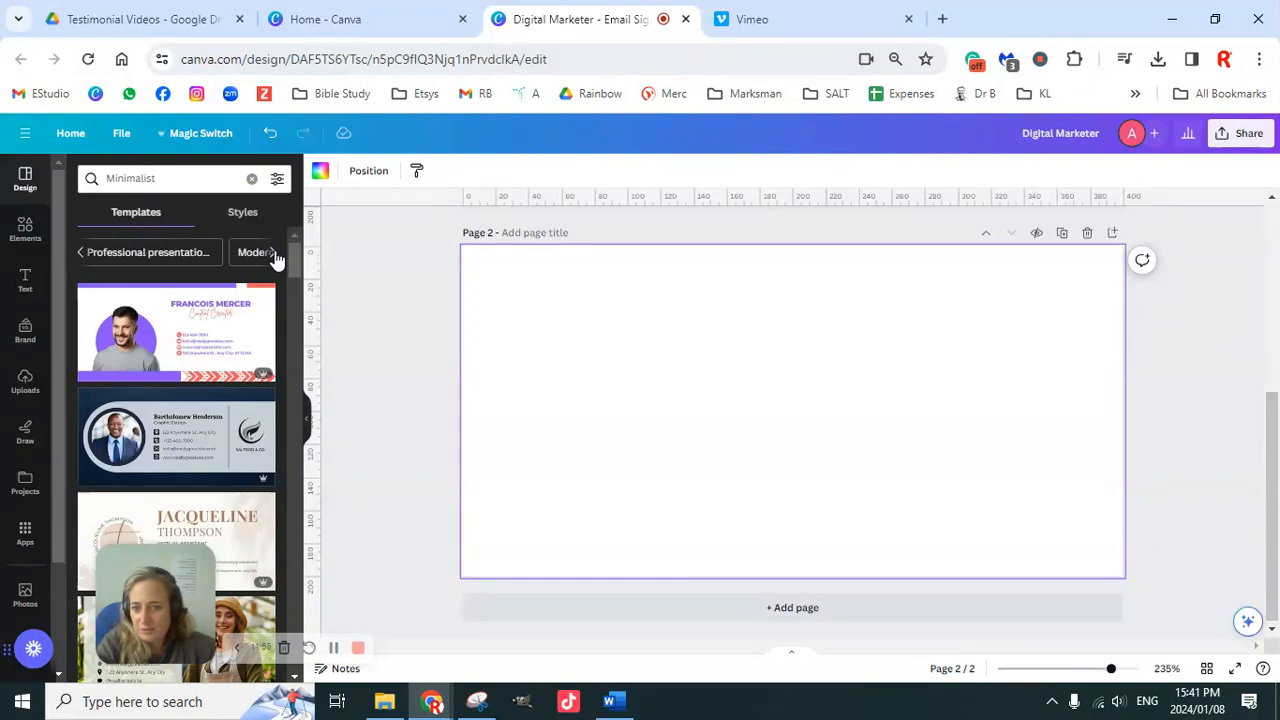
{"action": "left_click", "coordinate": [199, 256]}
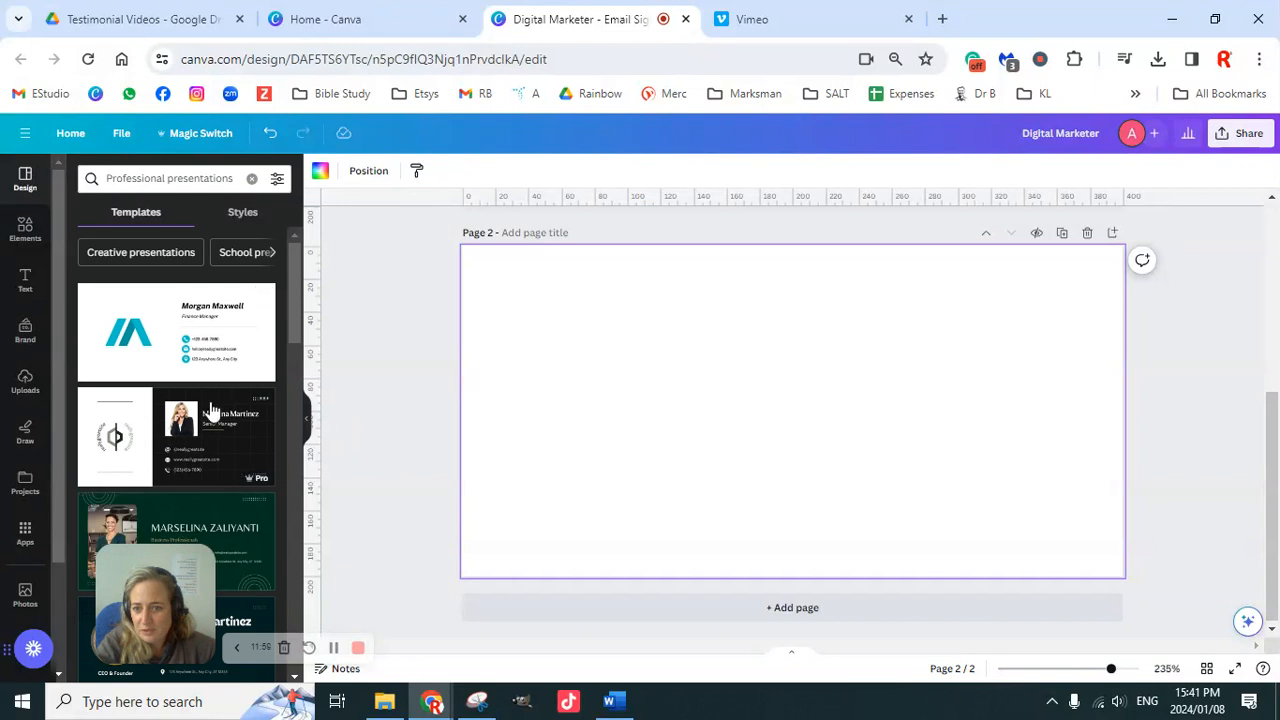
{"action": "scroll", "coordinate": [224, 418], "scroll_direction": "down", "scroll_amount": 1}
{"action": "scroll", "coordinate": [224, 418], "scroll_direction": "down", "scroll_amount": 5}
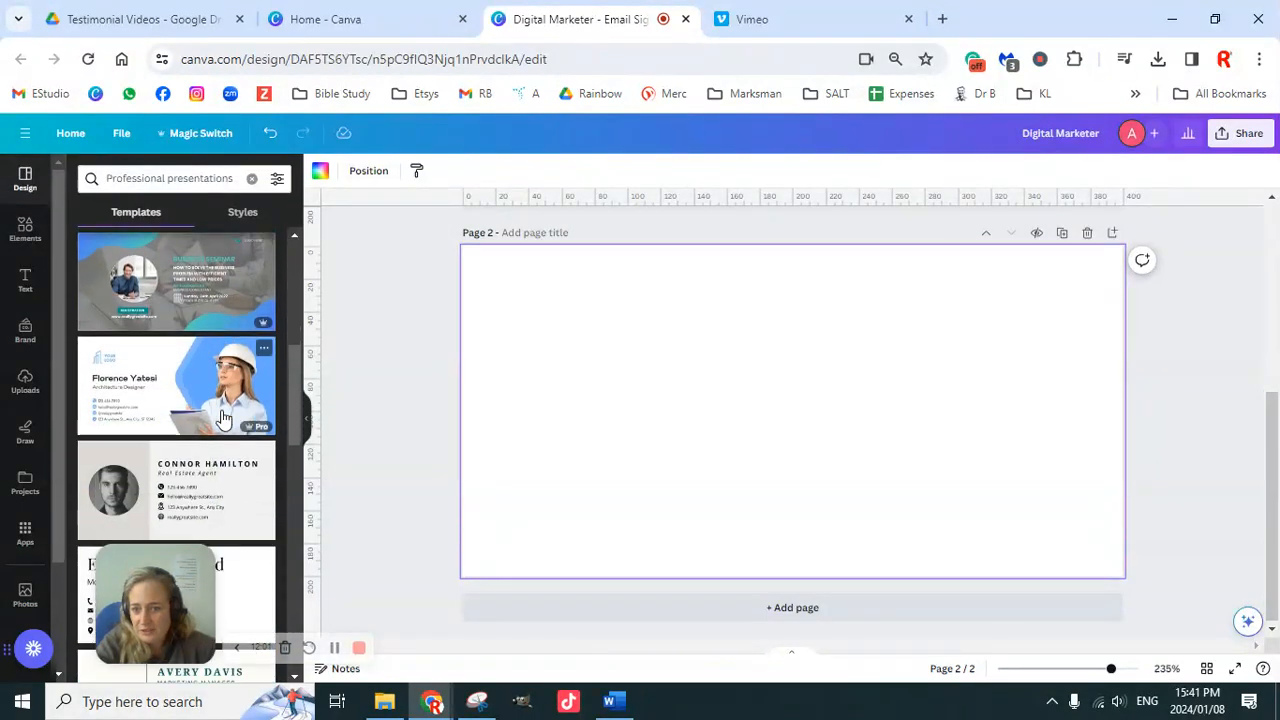
{"action": "scroll", "coordinate": [224, 418], "scroll_direction": "down", "scroll_amount": 1}
{"action": "scroll", "coordinate": [224, 418], "scroll_direction": "up", "scroll_amount": 3}
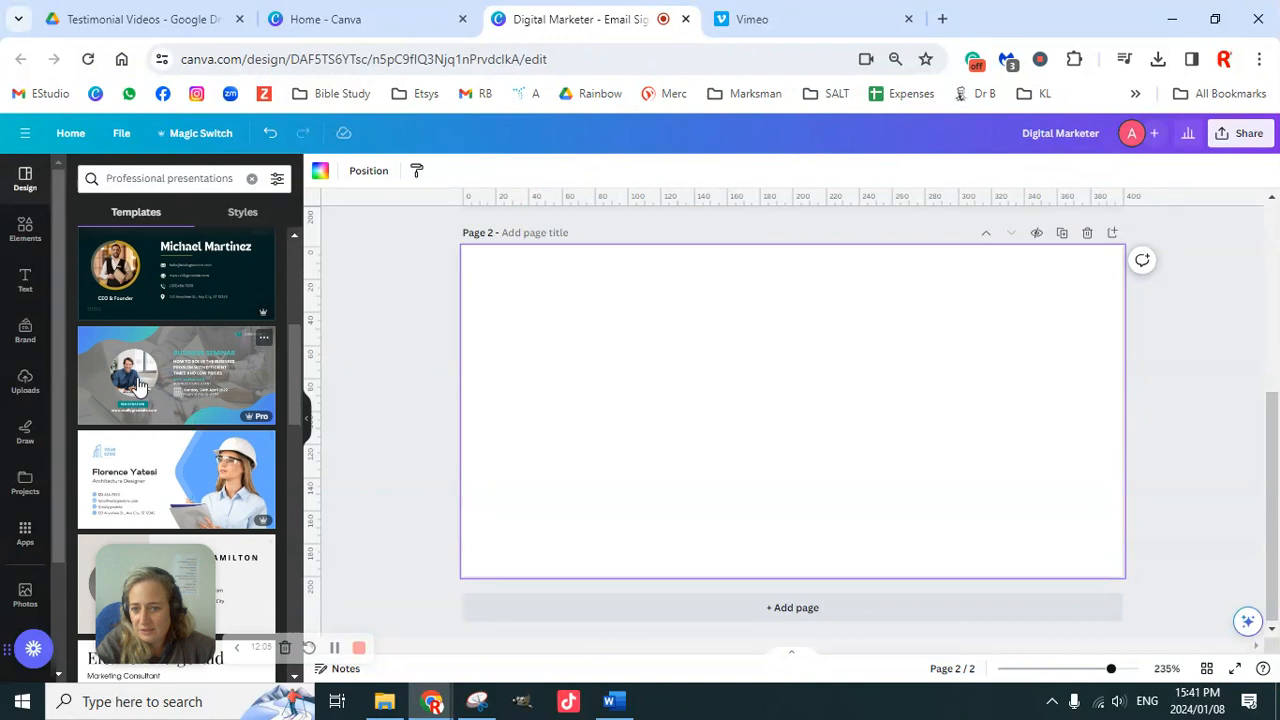
{"action": "scroll", "coordinate": [224, 410], "scroll_direction": "down", "scroll_amount": 8}
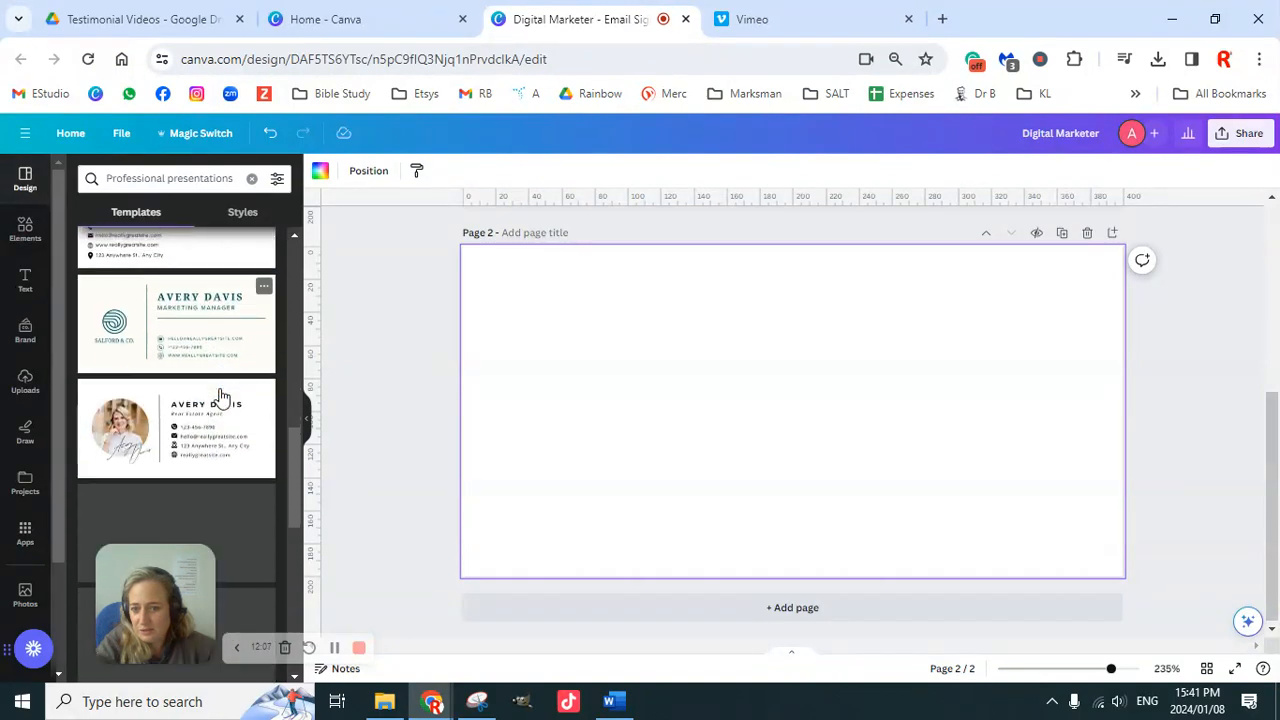
{"action": "scroll", "coordinate": [224, 410], "scroll_direction": "down", "scroll_amount": 6}
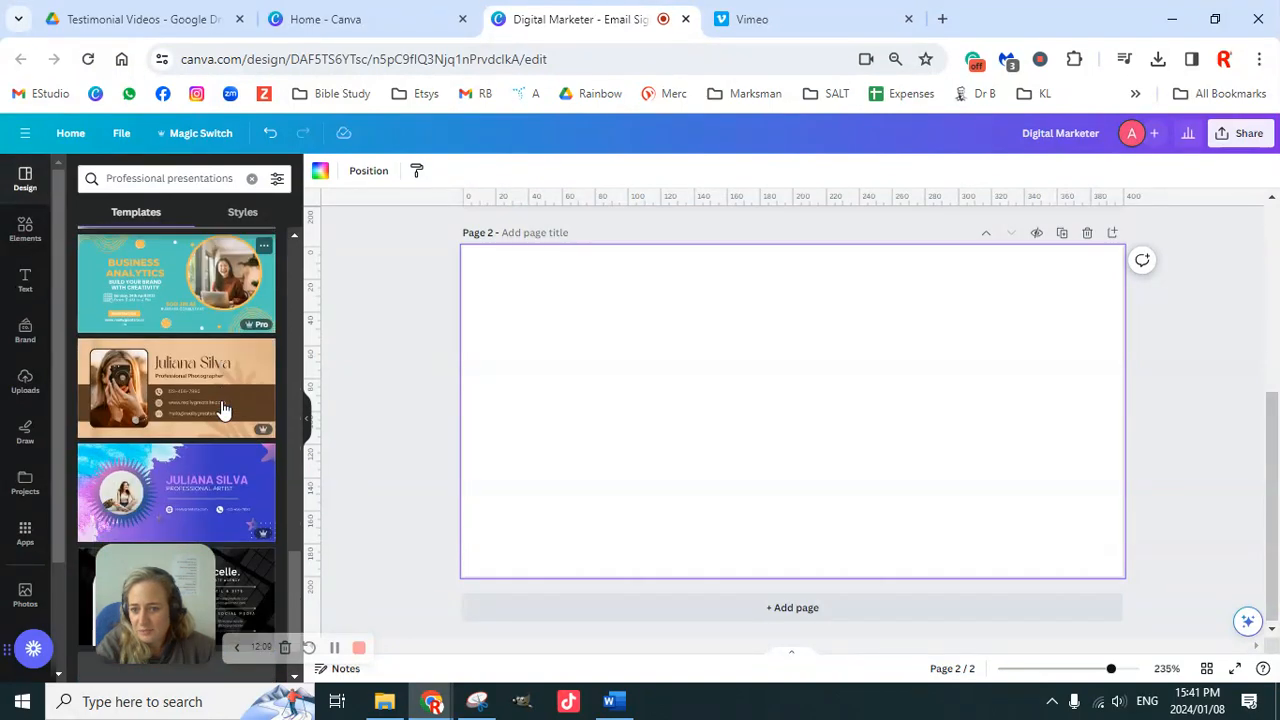
Step: Apply the Business Analytics template to page 2 and select all its elements
{"action": "left_click", "coordinate": [150, 288]}
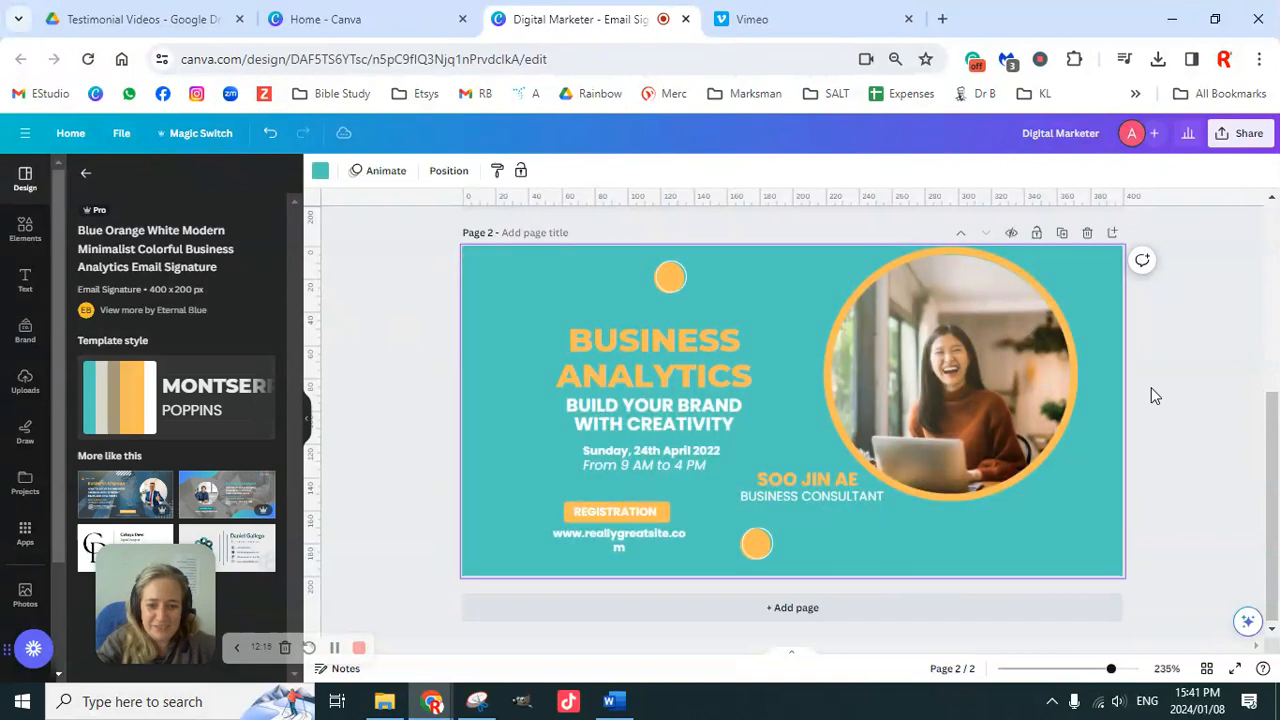
{"action": "left_click", "coordinate": [399, 342]}
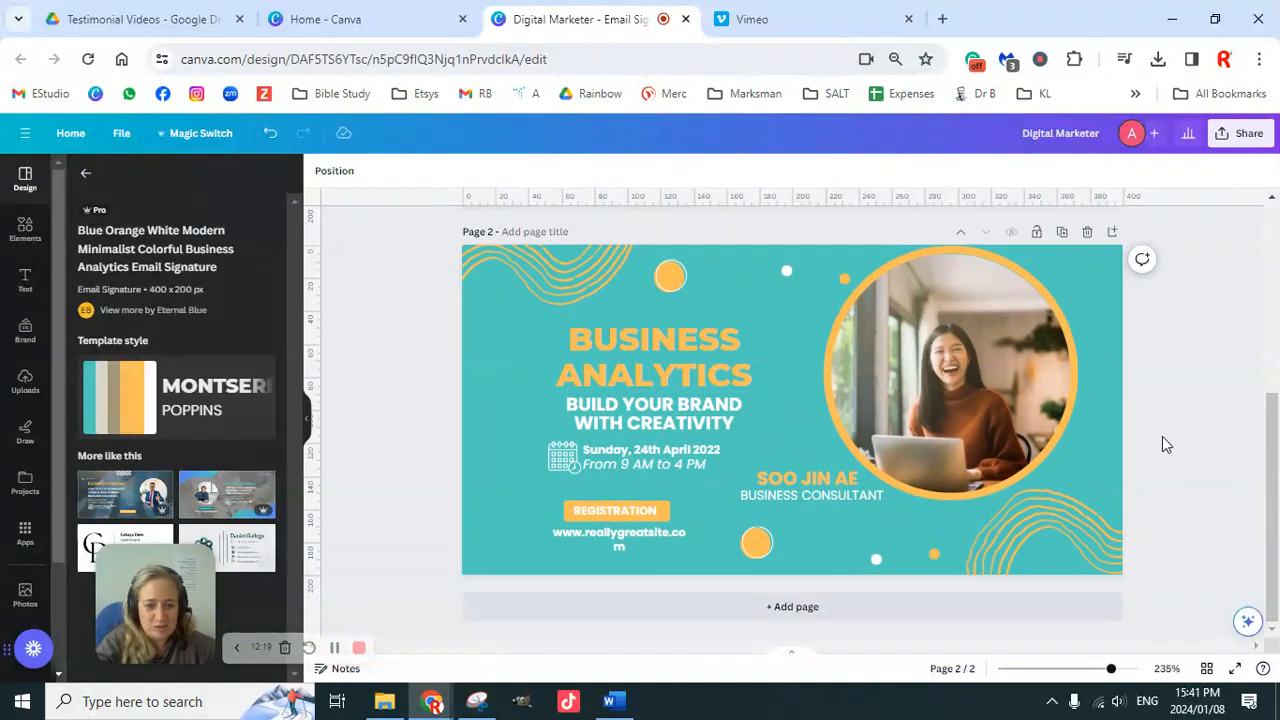
{"action": "left_click_drag", "start_coordinate": [417, 243], "coordinate": [1182, 594]}
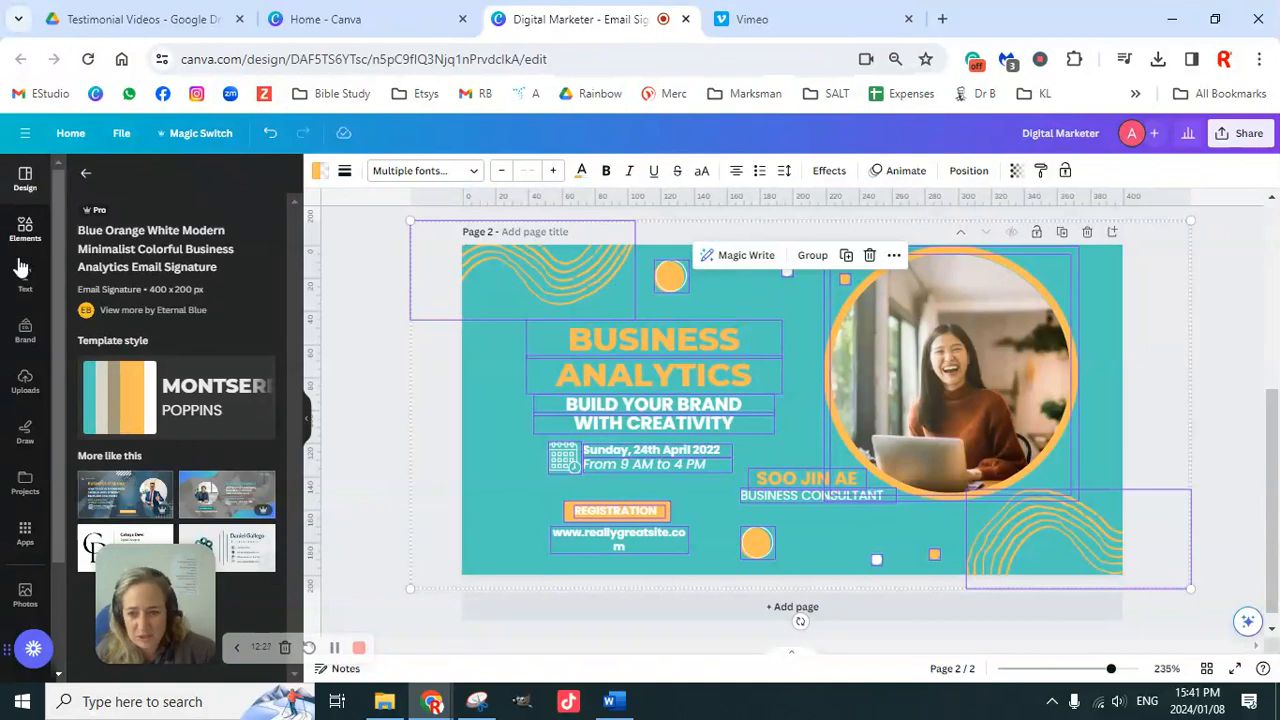
Step: Shuffle the Brand kit palette until page 2 shows a light blue background with black text
{"action": "left_click", "coordinate": [25, 332]}
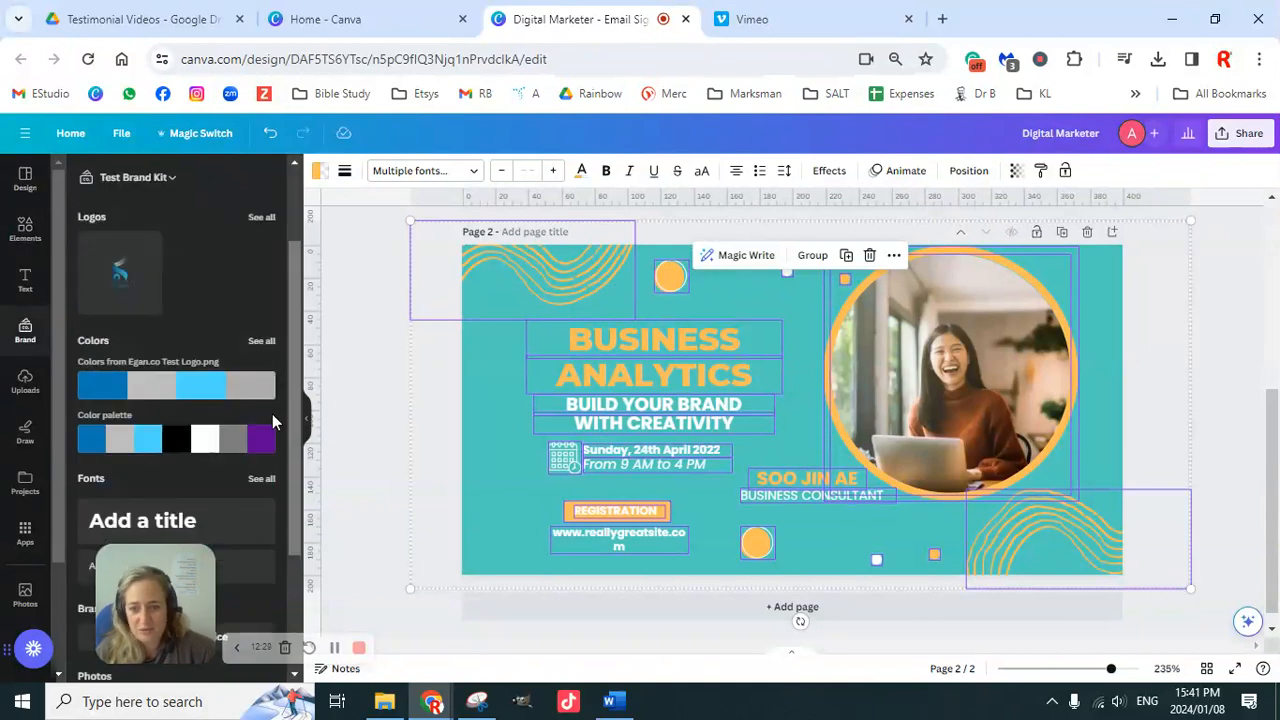
{"action": "left_click", "coordinate": [178, 441]}
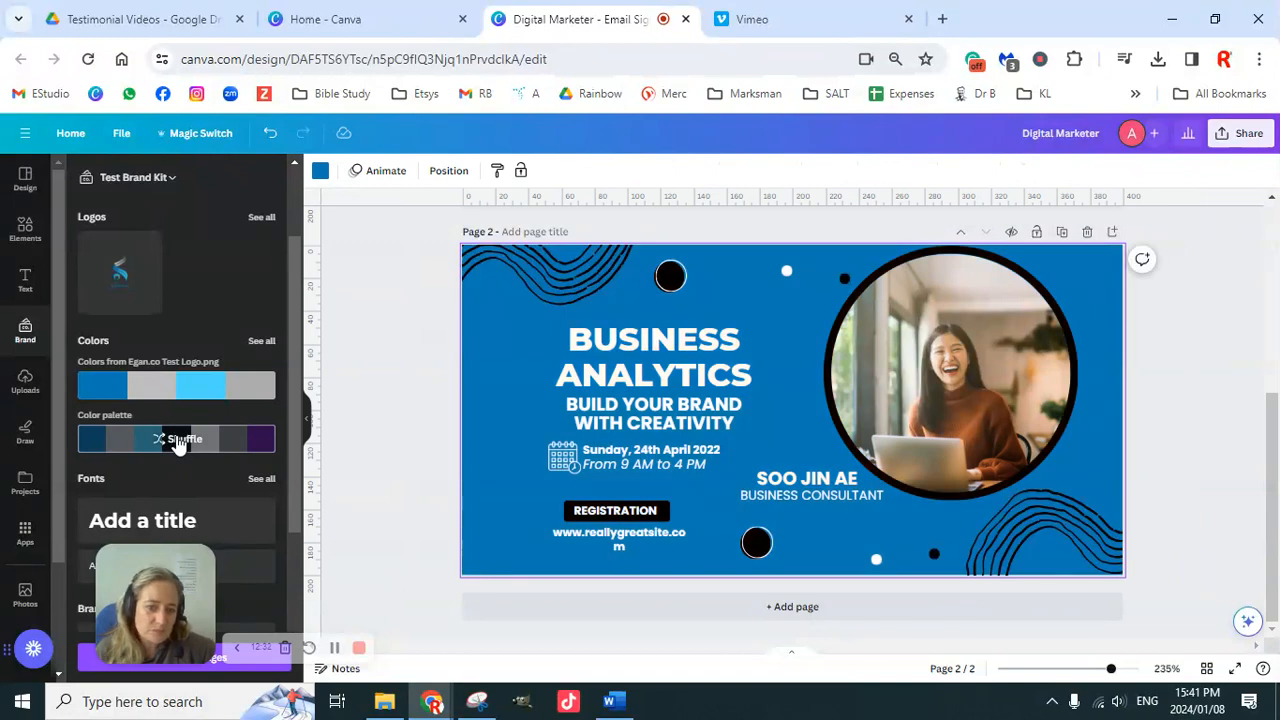
{"action": "left_click", "coordinate": [180, 441]}
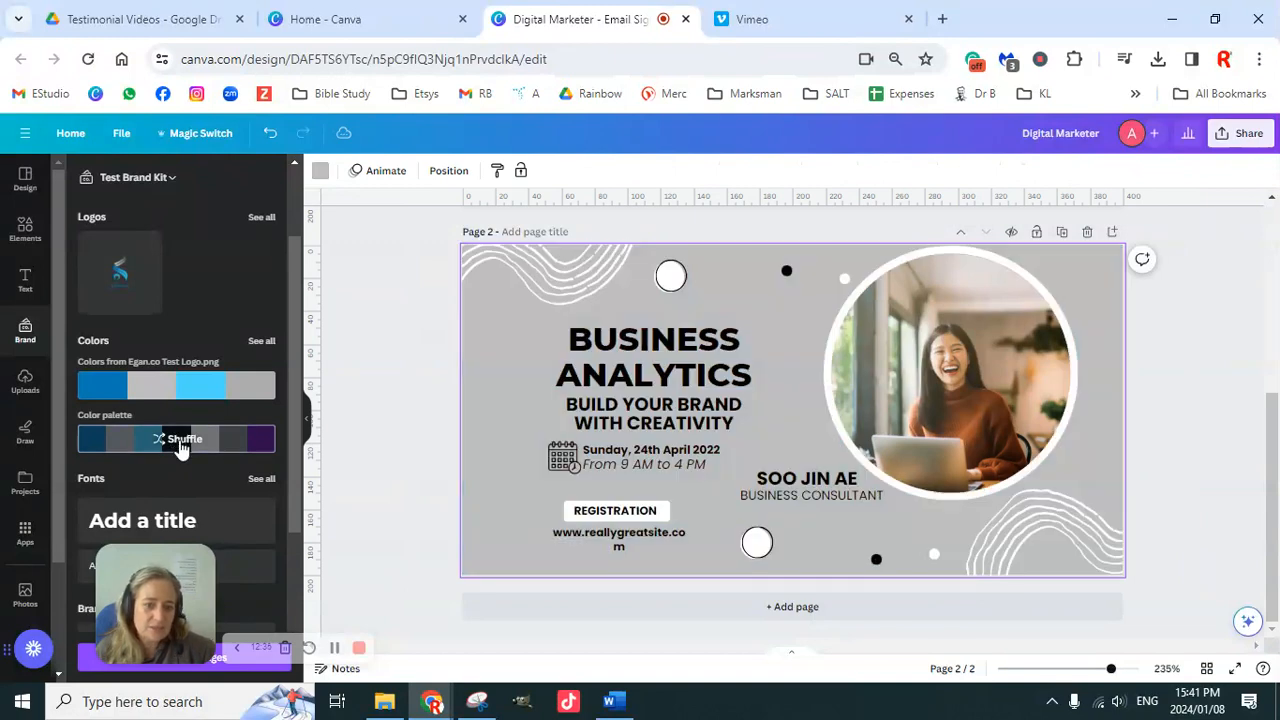
{"action": "left_click", "coordinate": [180, 441]}
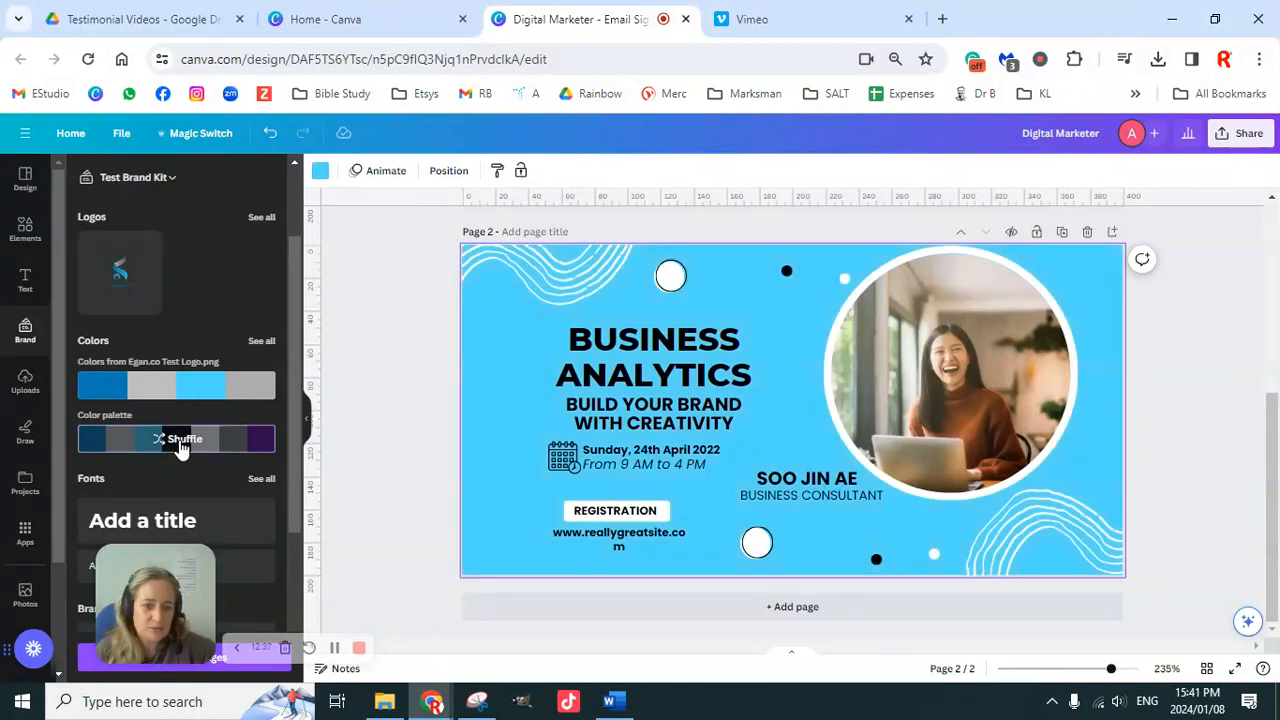
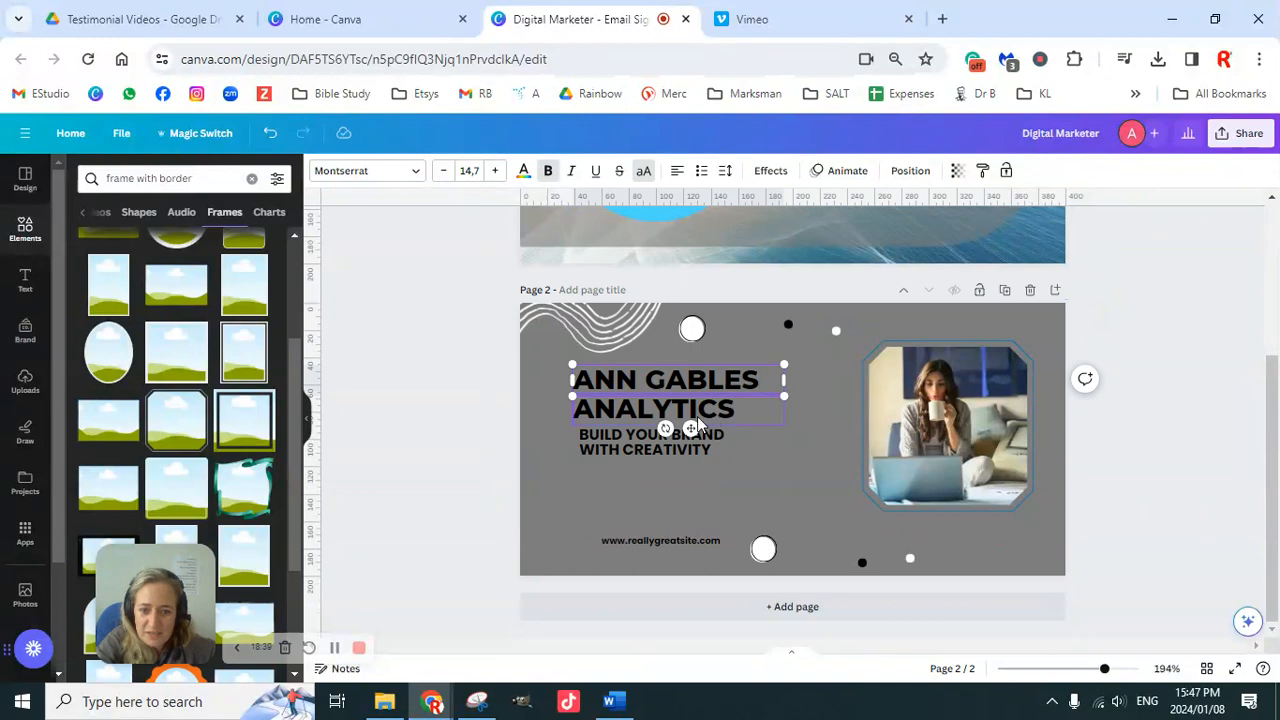
Step: Delete the ANALYTICS line from the page 2 heading and compare it with page 1's name
{"action": "key", "text": "Escape"}
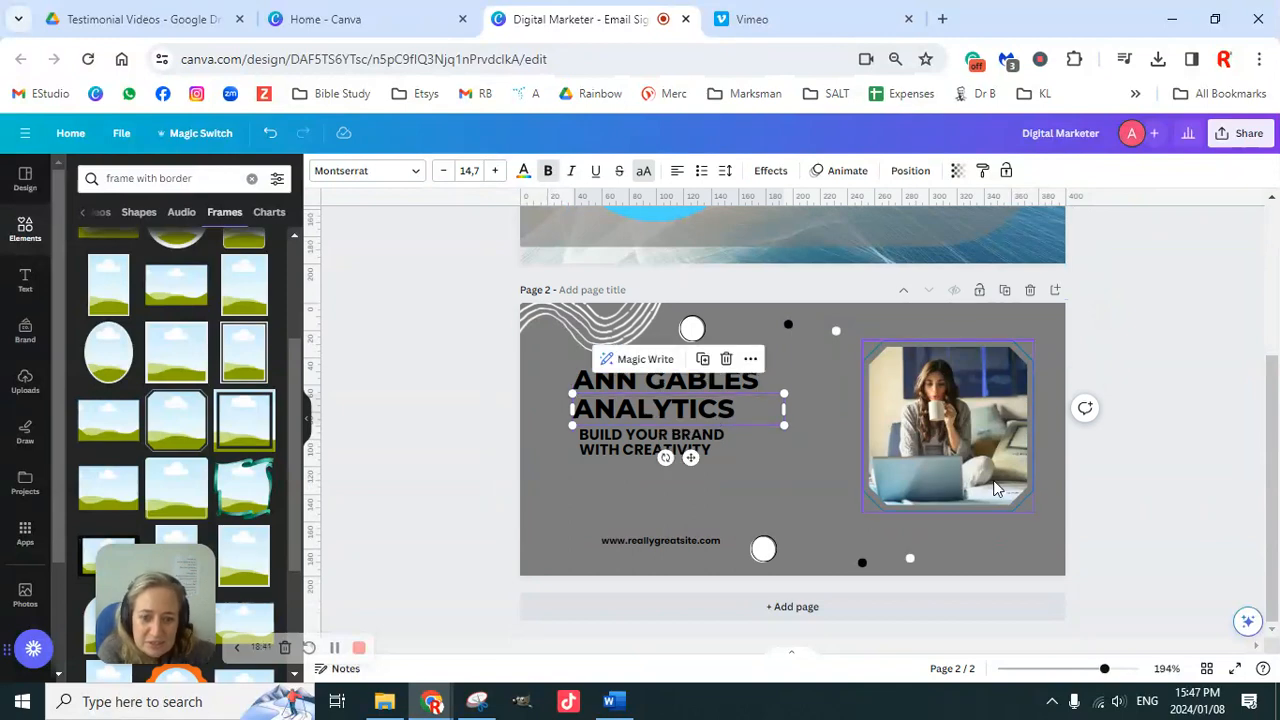
{"action": "left_click", "coordinate": [726, 358]}
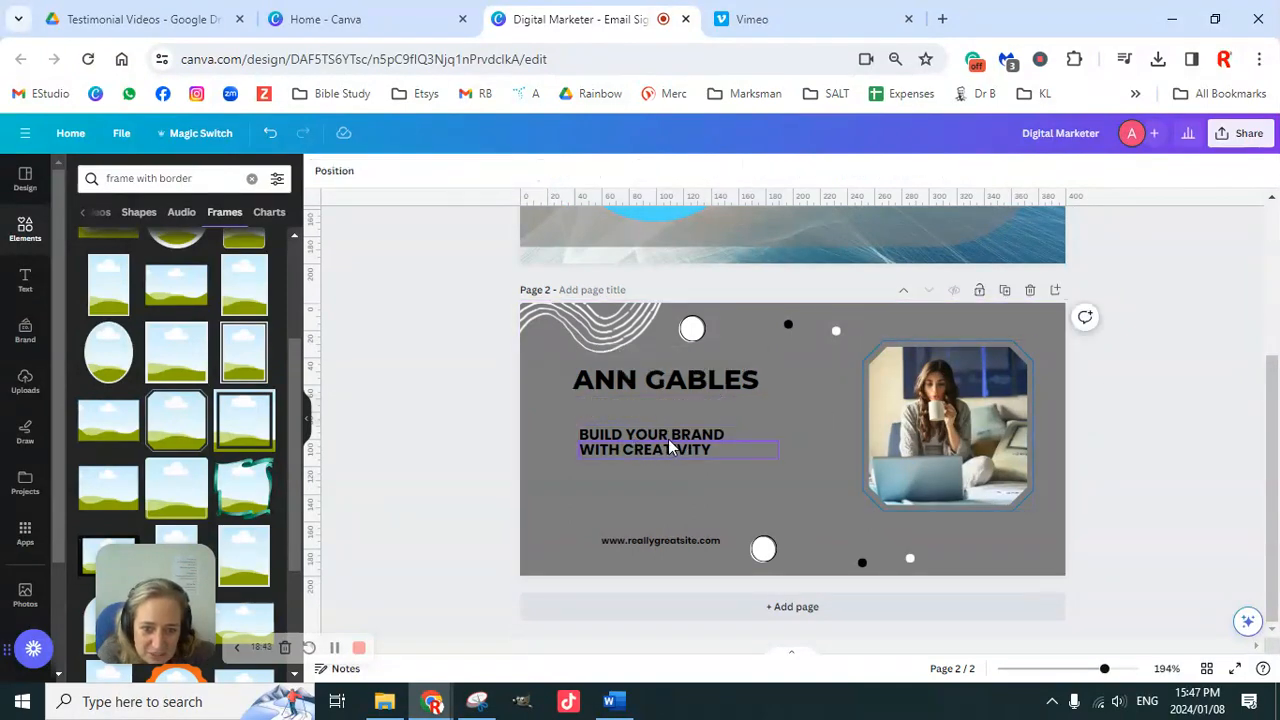
{"action": "left_click", "coordinate": [672, 383]}
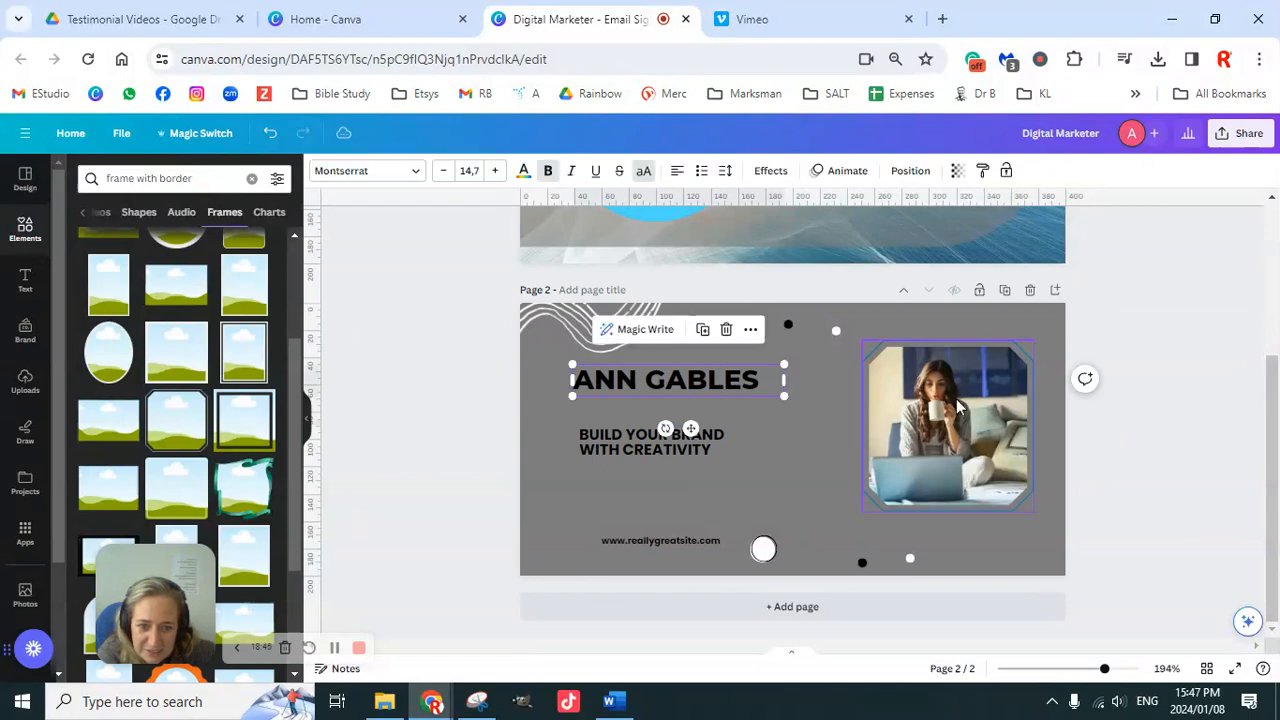
{"action": "scroll", "coordinate": [966, 414], "scroll_direction": "up", "scroll_amount": 3}
{"action": "left_click", "coordinate": [900, 306]}
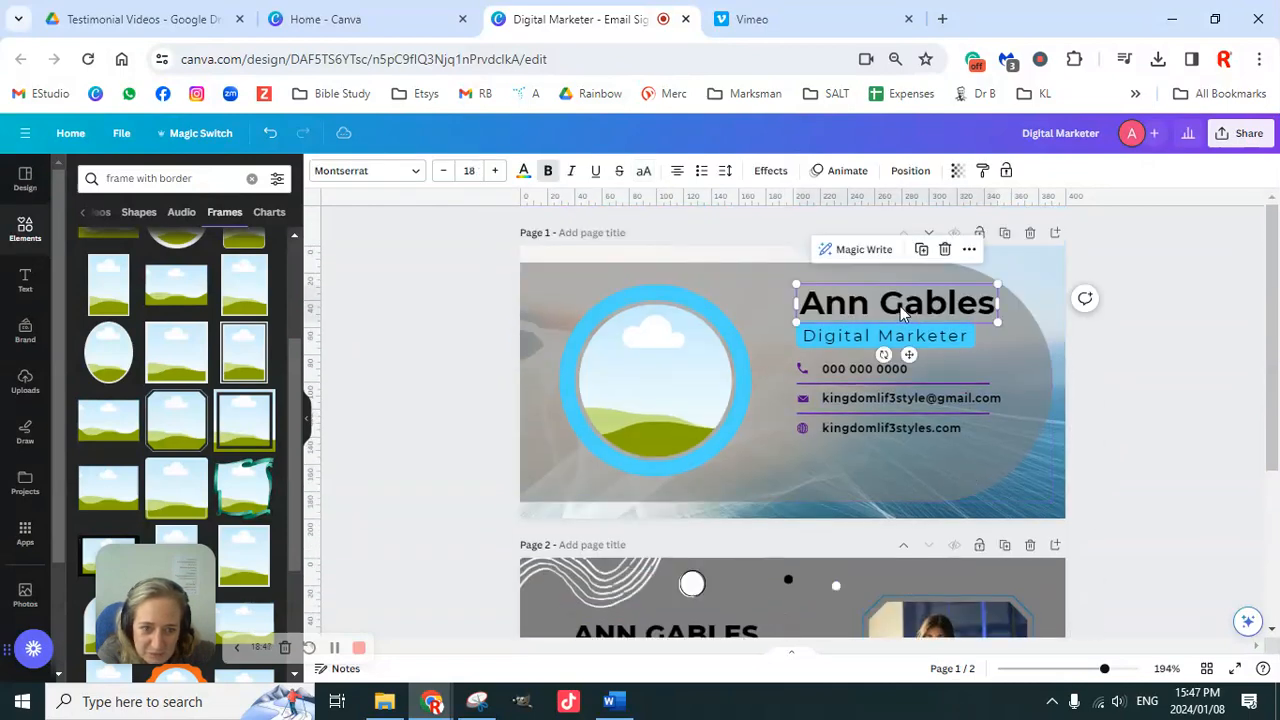
{"action": "scroll", "coordinate": [927, 391], "scroll_direction": "down", "scroll_amount": 3}
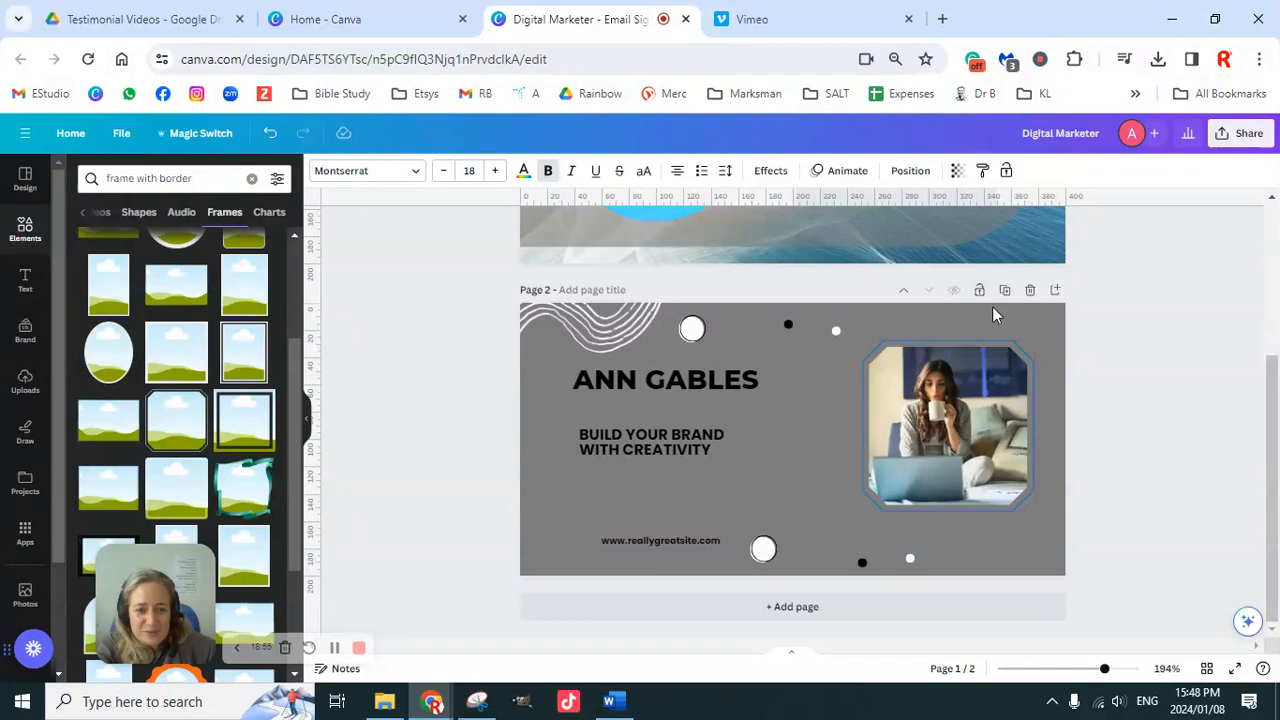
{"action": "scroll", "coordinate": [970, 385], "scroll_direction": "up", "scroll_amount": 2}
{"action": "scroll", "coordinate": [980, 432], "scroll_direction": "down", "scroll_amount": 1}
{"action": "scroll", "coordinate": [985, 436], "scroll_direction": "up", "scroll_amount": 1}
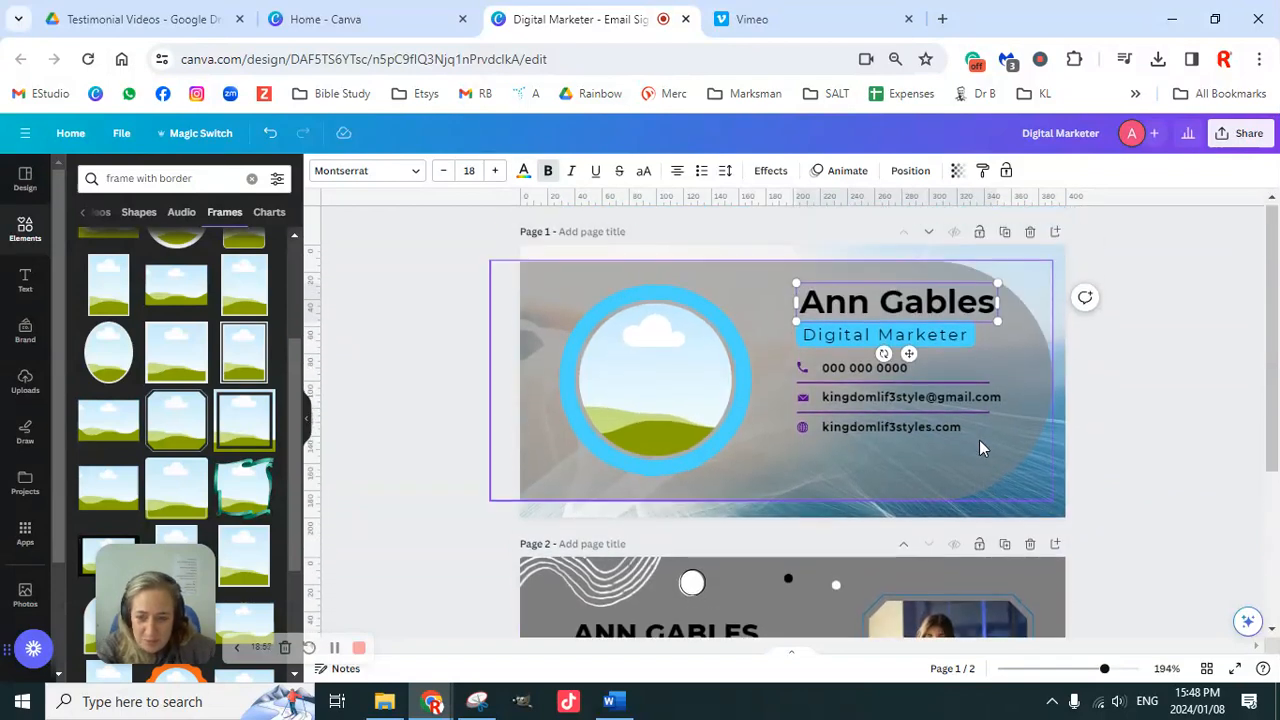
{"action": "scroll", "coordinate": [900, 420], "scroll_direction": "down", "scroll_amount": 3}
{"action": "scroll", "coordinate": [740, 412], "scroll_direction": "up", "scroll_amount": 1}
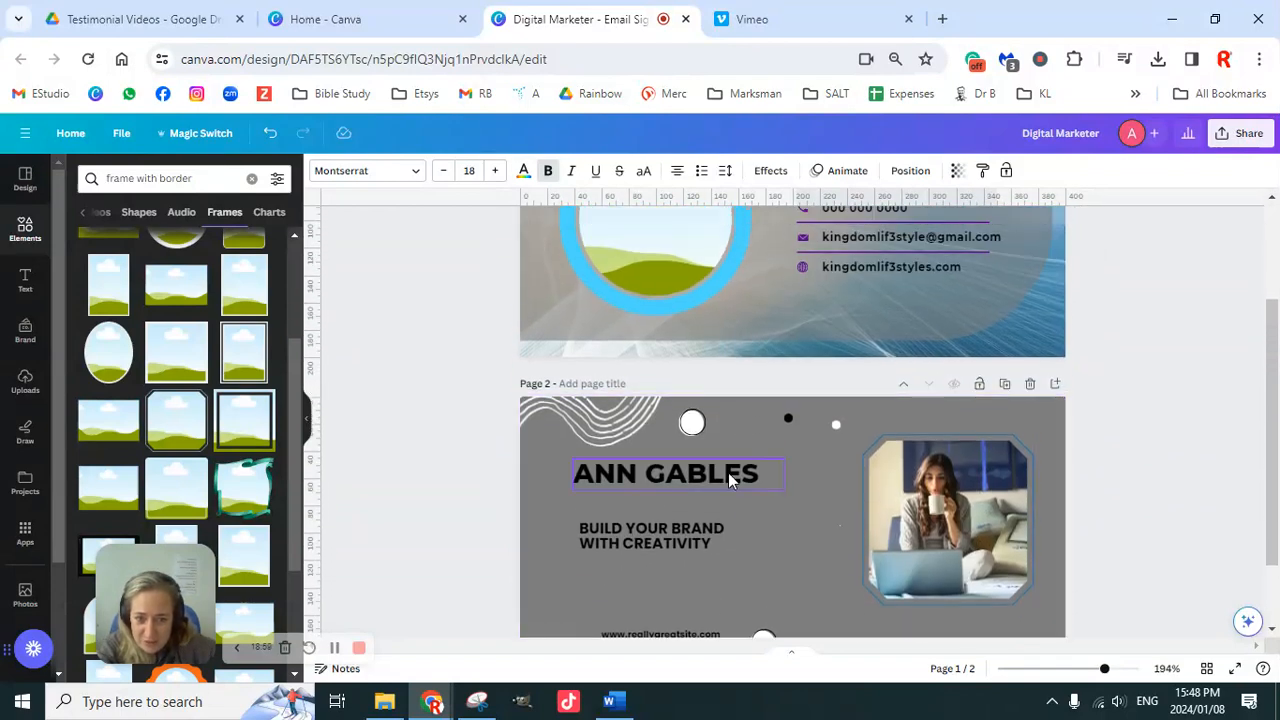
{"action": "left_click", "coordinate": [733, 480]}
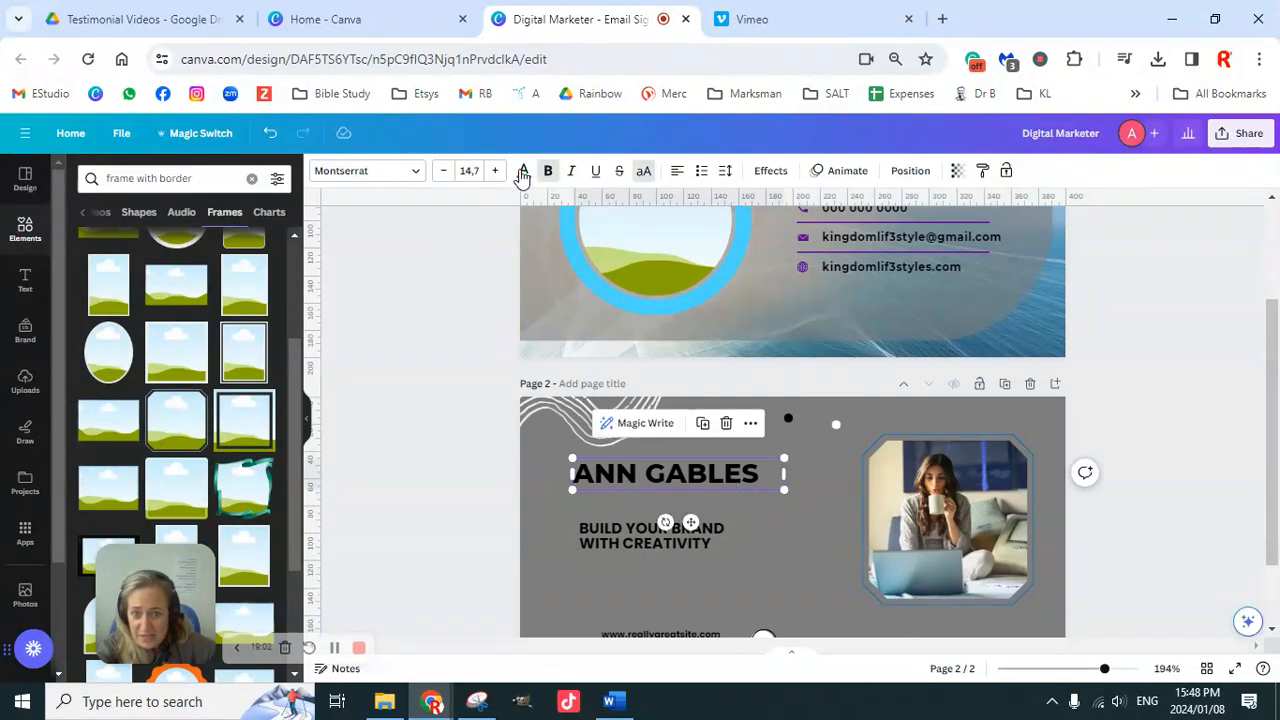
{"action": "scroll", "coordinate": [916, 415], "scroll_direction": "up", "scroll_amount": 2}
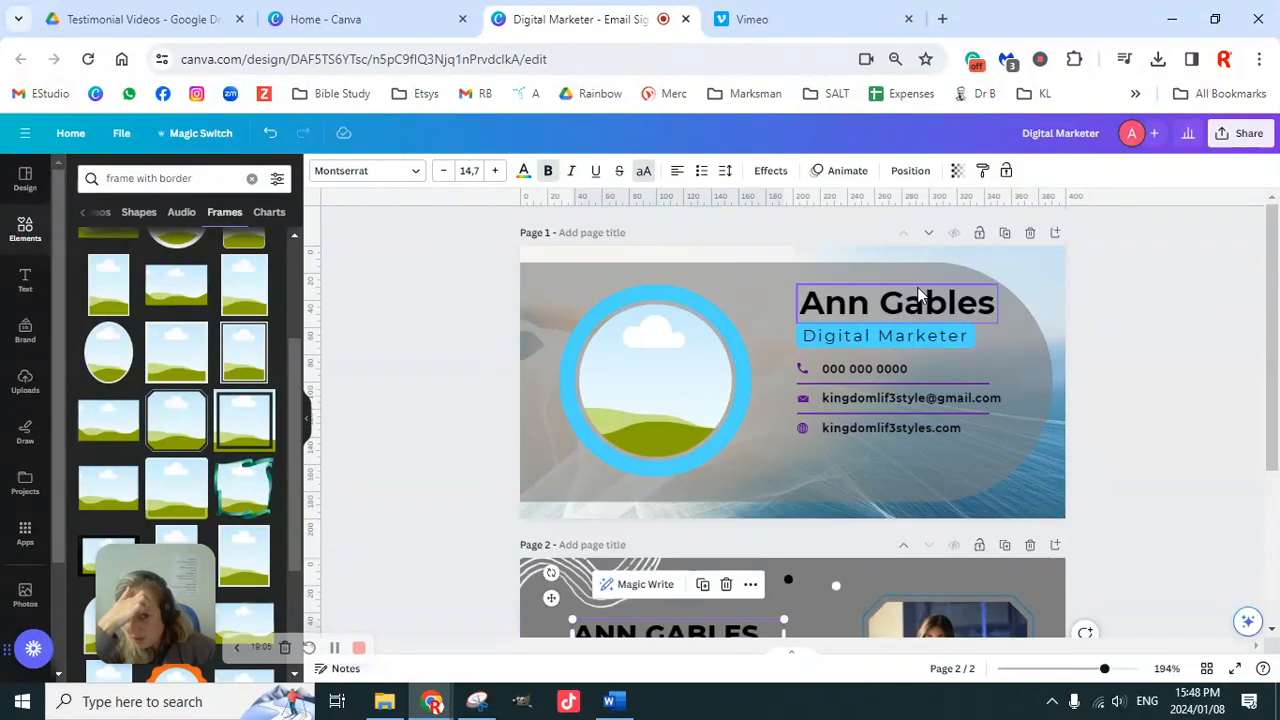
{"action": "left_click", "coordinate": [922, 303]}
{"action": "scroll", "coordinate": [912, 448], "scroll_direction": "down", "scroll_amount": 2}
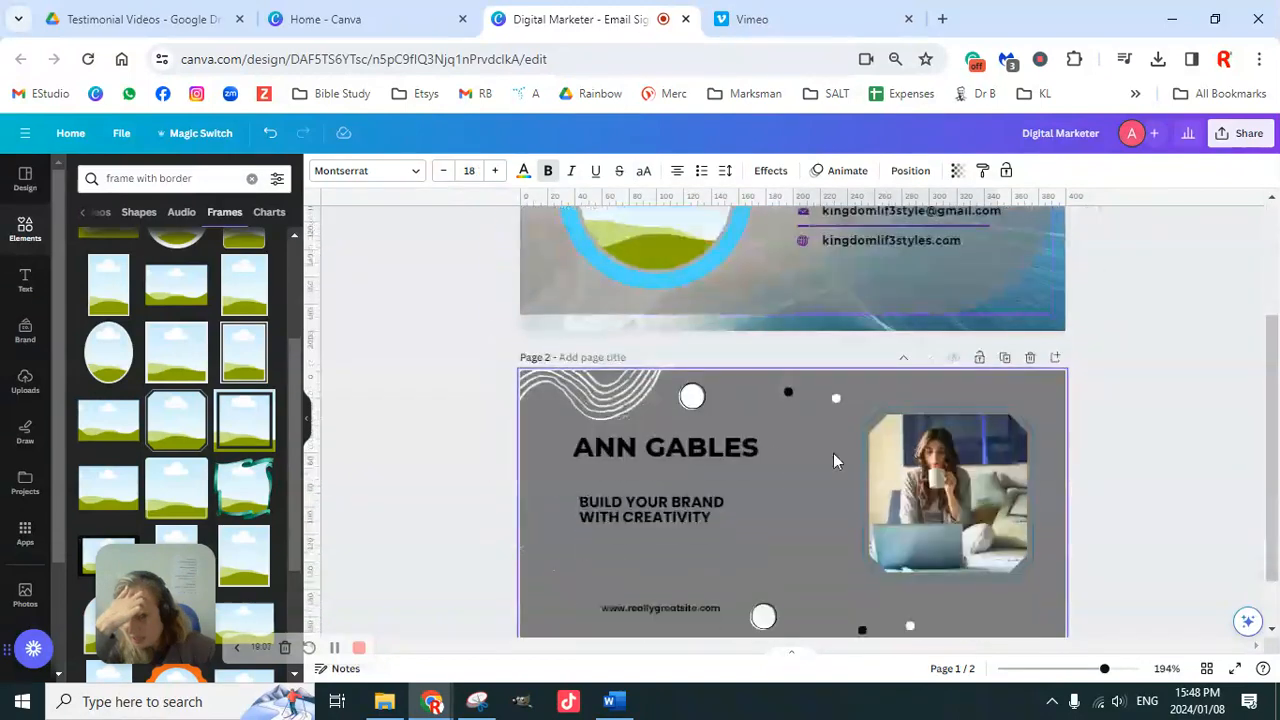
{"action": "left_click", "coordinate": [734, 449]}
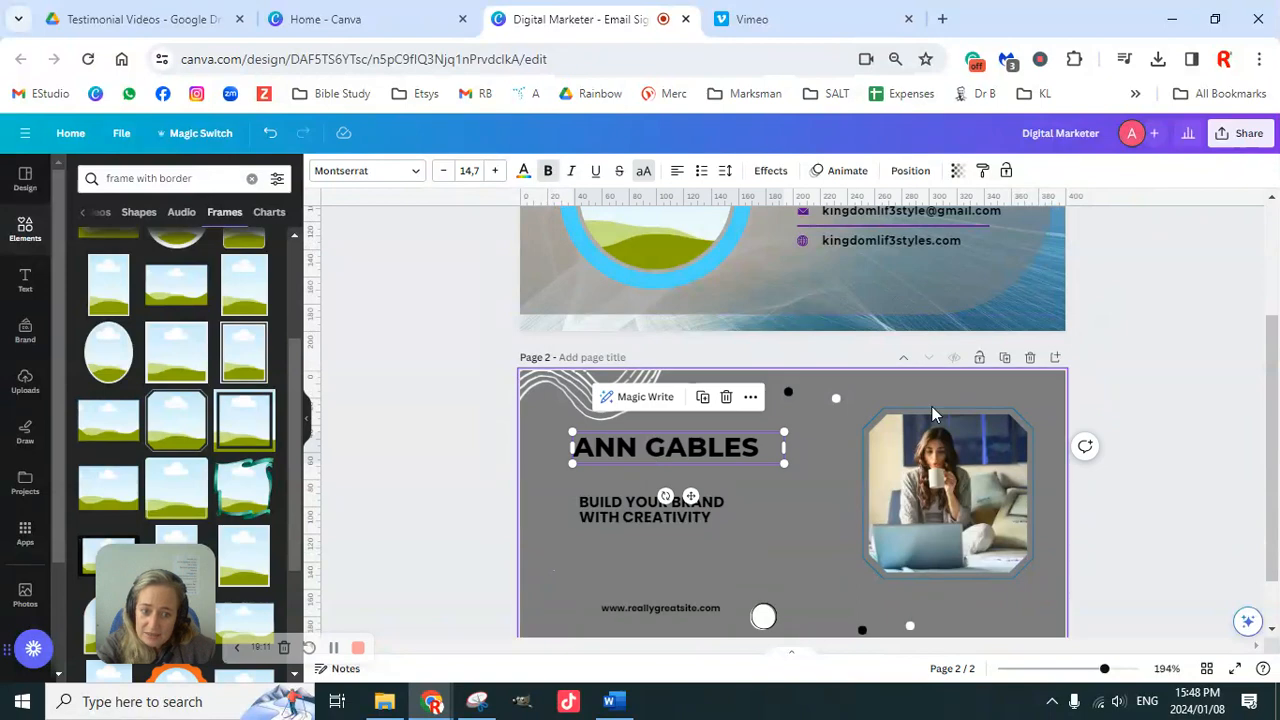
{"action": "scroll", "coordinate": [900, 420], "scroll_direction": "up", "scroll_amount": 2}
{"action": "left_click", "coordinate": [922, 303]}
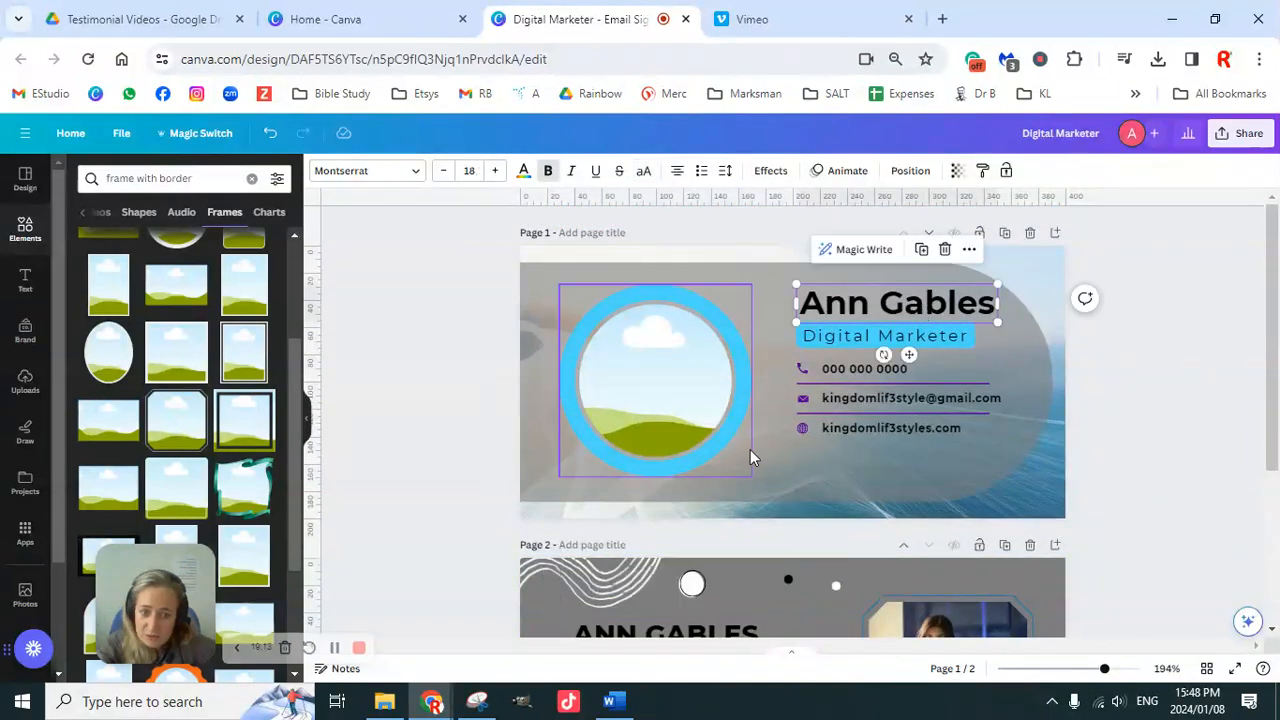
{"action": "scroll", "coordinate": [746, 444], "scroll_direction": "down", "scroll_amount": 3}
{"action": "left_click", "coordinate": [712, 388]}
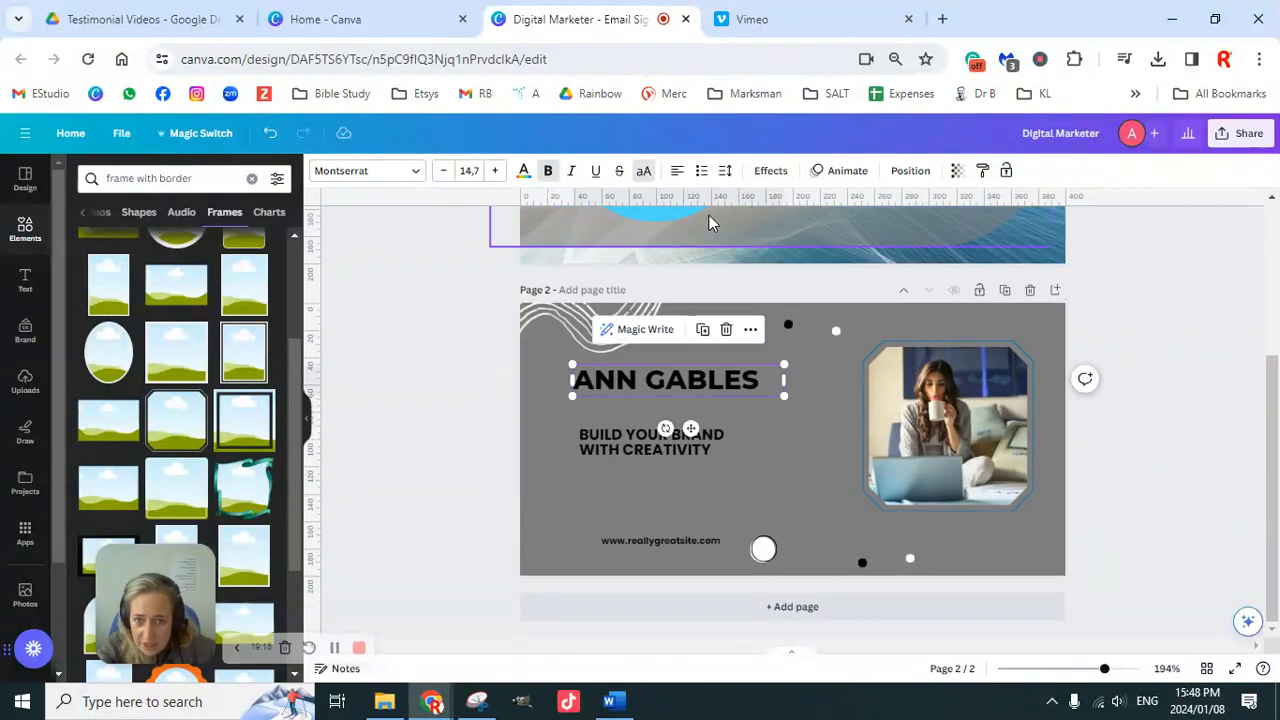
{"action": "left_click", "coordinate": [646, 174]}
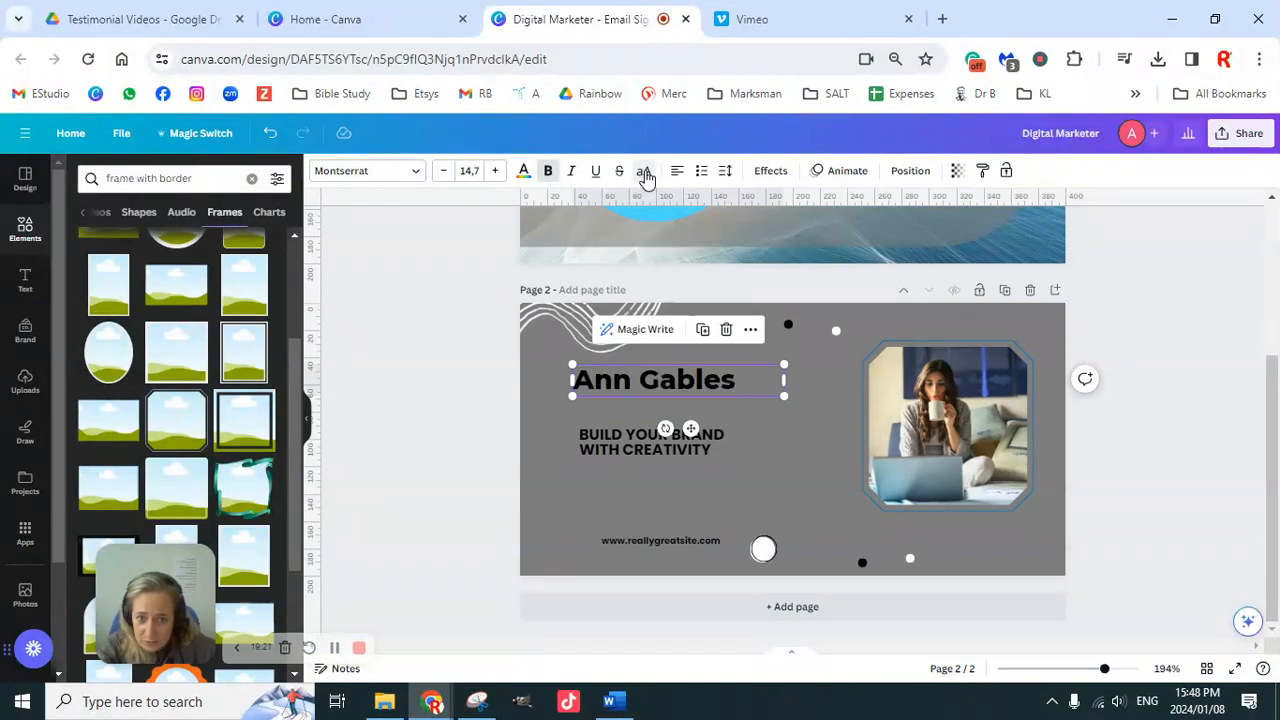
{"action": "left_click", "coordinate": [646, 174]}
{"action": "left_click", "coordinate": [646, 174]}
{"action": "left_click", "coordinate": [646, 174]}
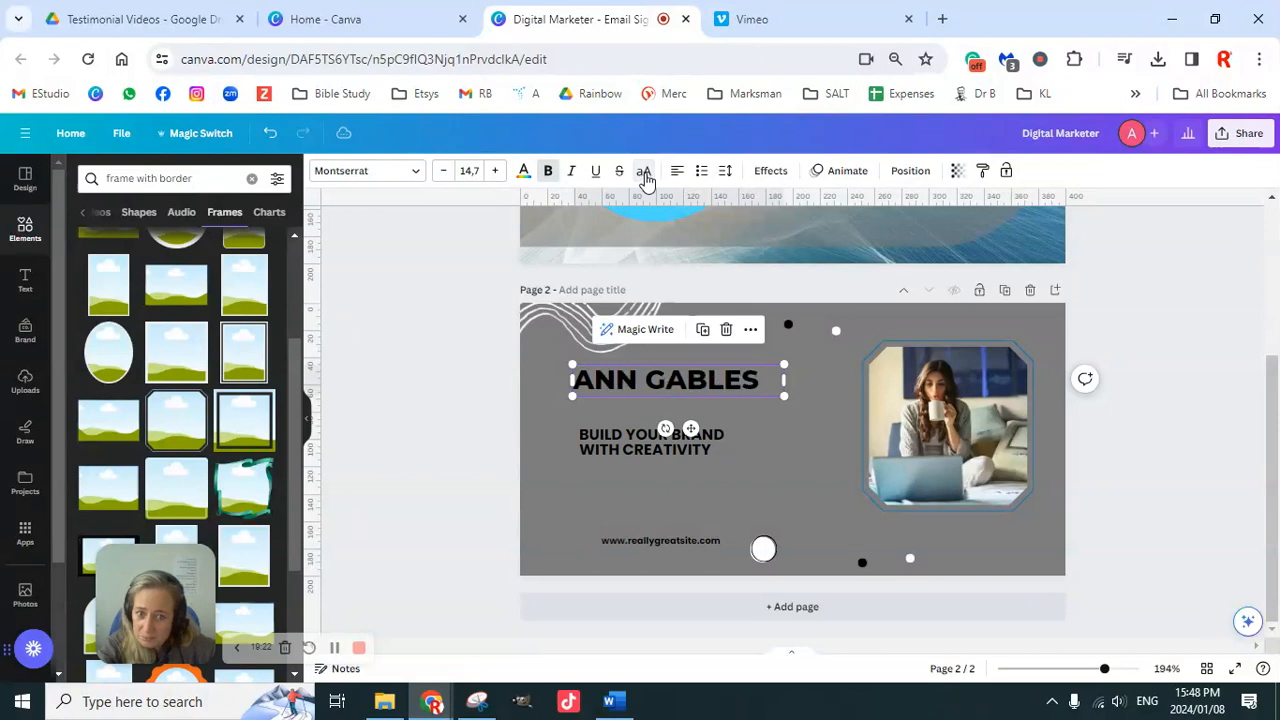
{"action": "left_click", "coordinate": [646, 174]}
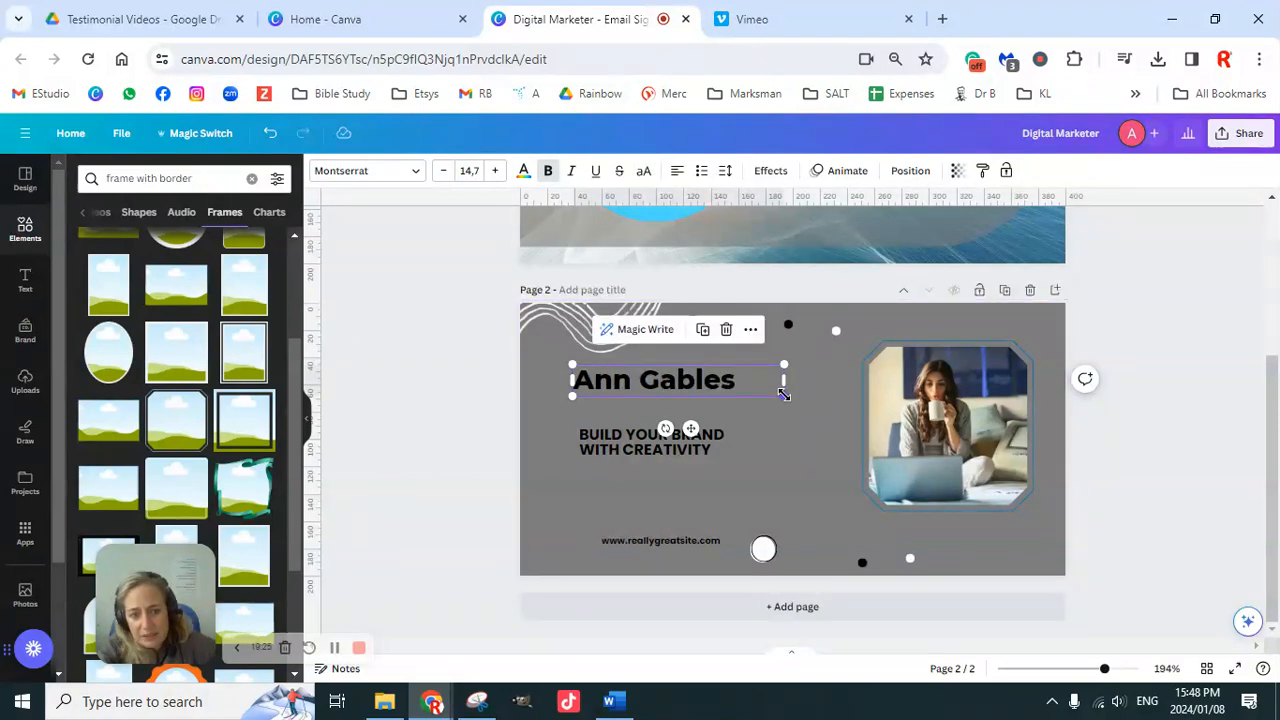
{"action": "left_click_drag", "start_coordinate": [784, 395], "coordinate": [846, 430]}
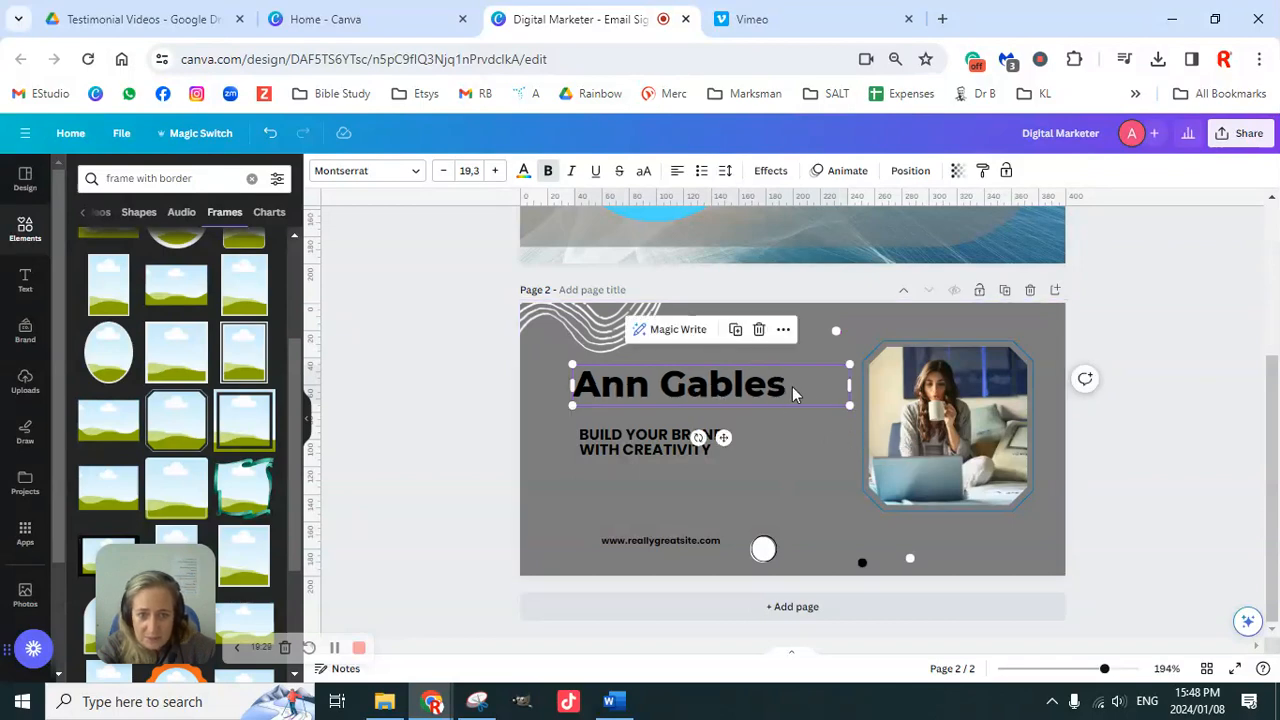
{"action": "left_click", "coordinate": [638, 440]}
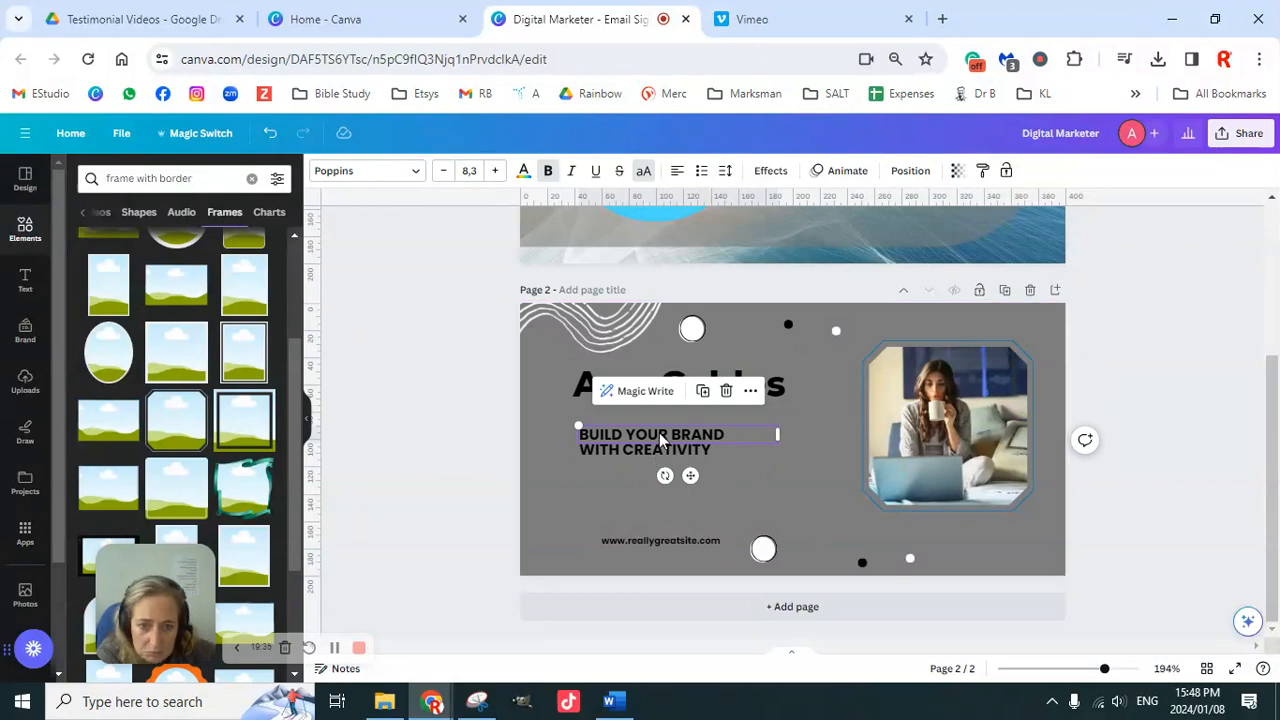
{"action": "left_click_drag", "start_coordinate": [659, 432], "coordinate": [653, 415]}
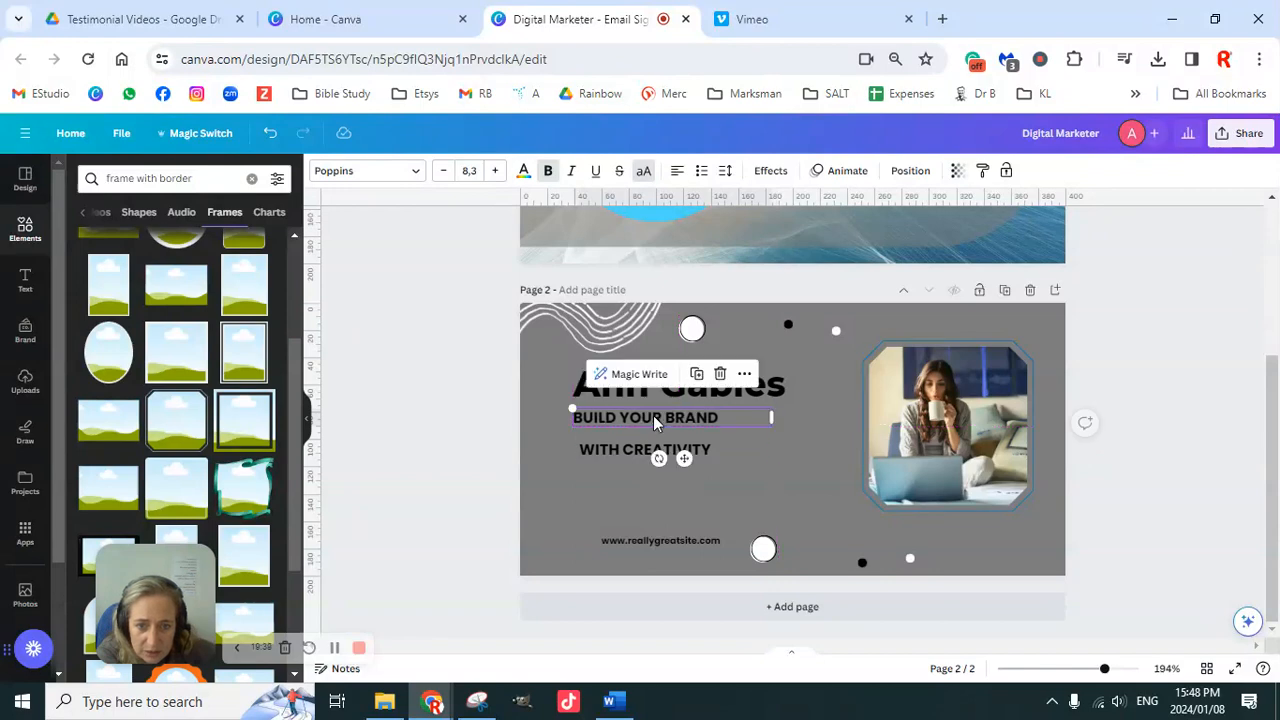
Step: Replace page 2's BUILD YOUR BRAND tagline with the pasted DIGITAL MARKETER text
{"action": "double_click", "coordinate": [652, 415]}
{"action": "scroll", "coordinate": [993, 453], "scroll_direction": "up", "scroll_amount": 3}
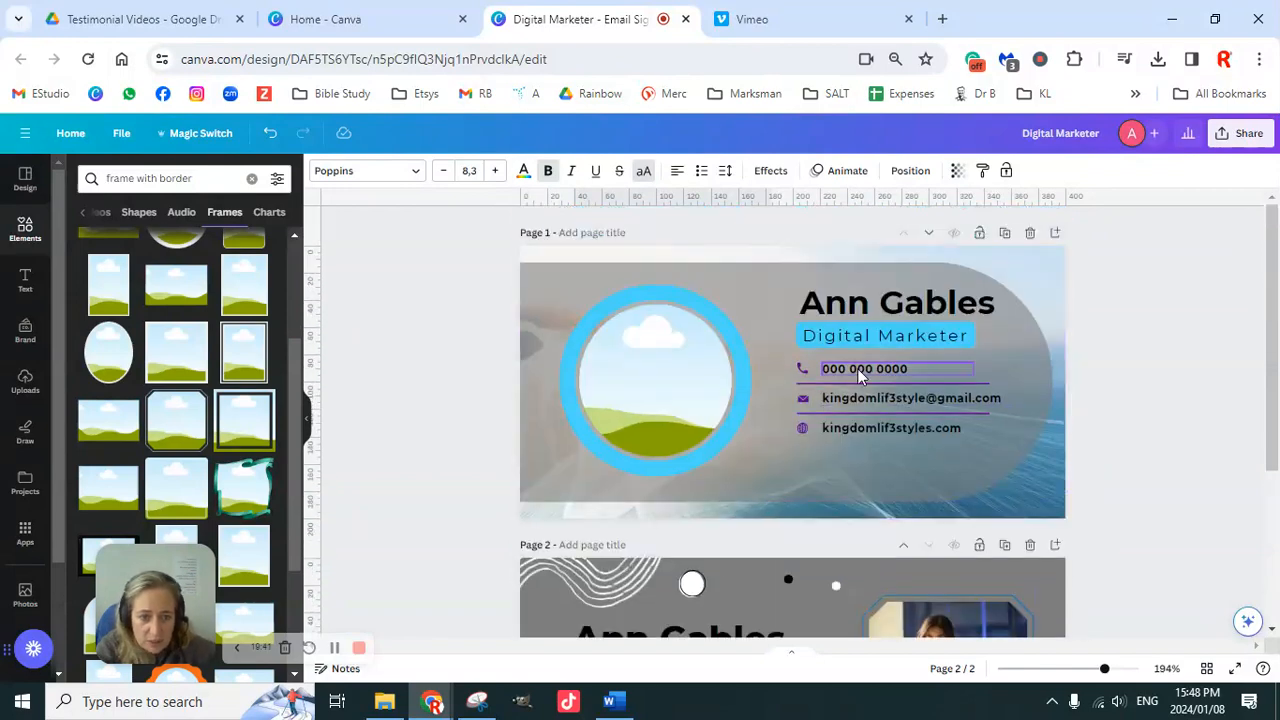
{"action": "double_click", "coordinate": [867, 337]}
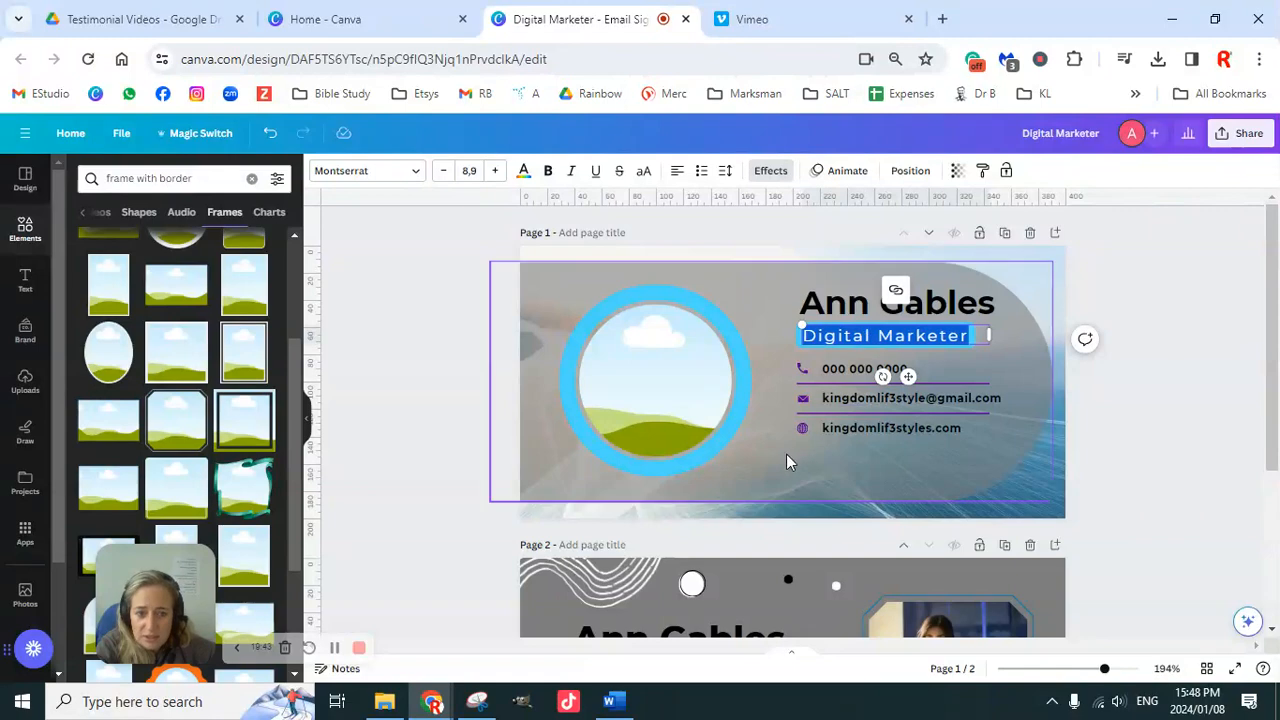
{"action": "scroll", "coordinate": [786, 454], "scroll_direction": "down", "scroll_amount": 3}
{"action": "double_click", "coordinate": [642, 418]}
{"action": "type", "text": "DIGITAL MARKETER"}
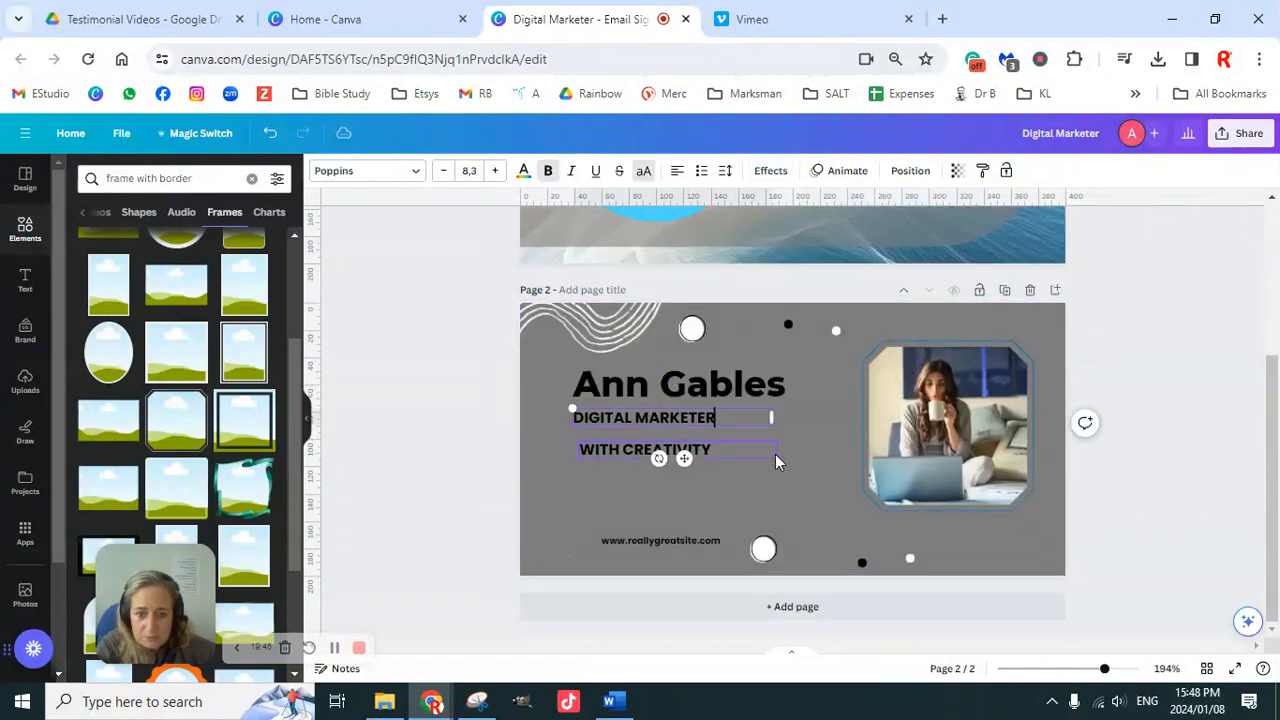
Step: Select page 1's Digital Marketer title, closing the options menu and link search unused
{"action": "scroll", "coordinate": [1098, 396], "scroll_direction": "up", "scroll_amount": 1}
{"action": "scroll", "coordinate": [1098, 396], "scroll_direction": "up", "scroll_amount": 5}
{"action": "double_click", "coordinate": [975, 338]}
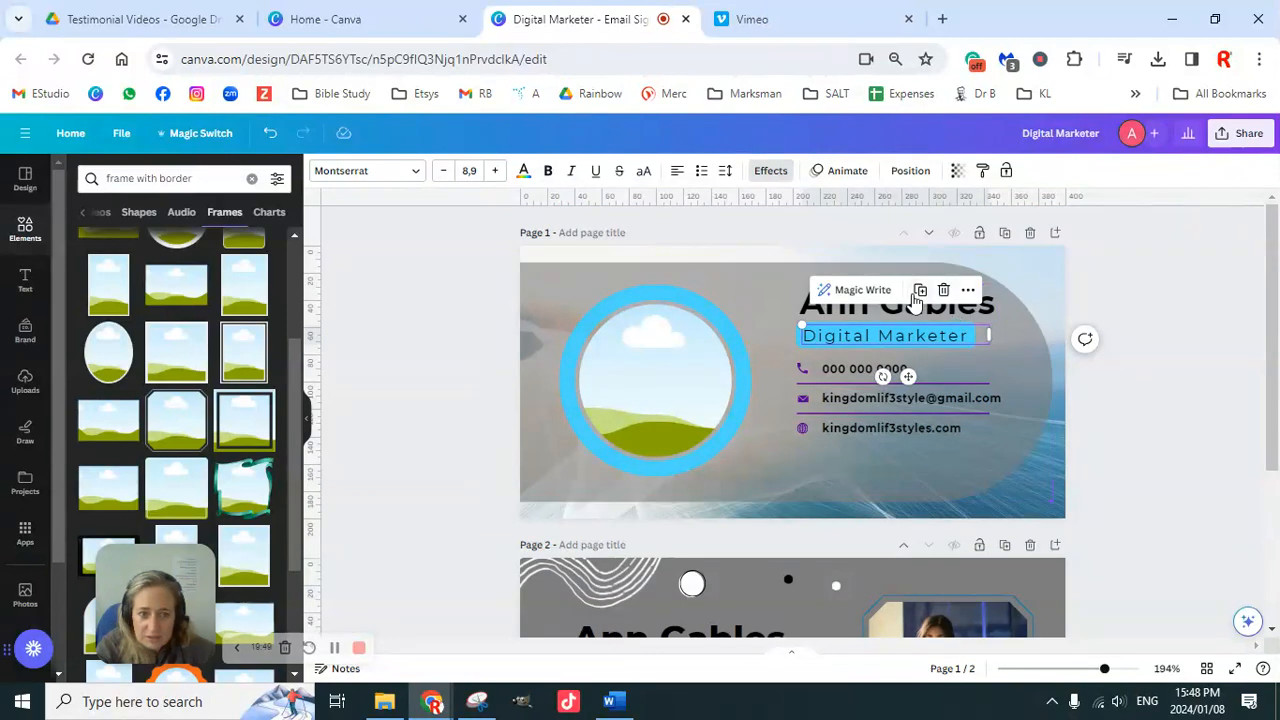
{"action": "right_click", "coordinate": [960, 320]}
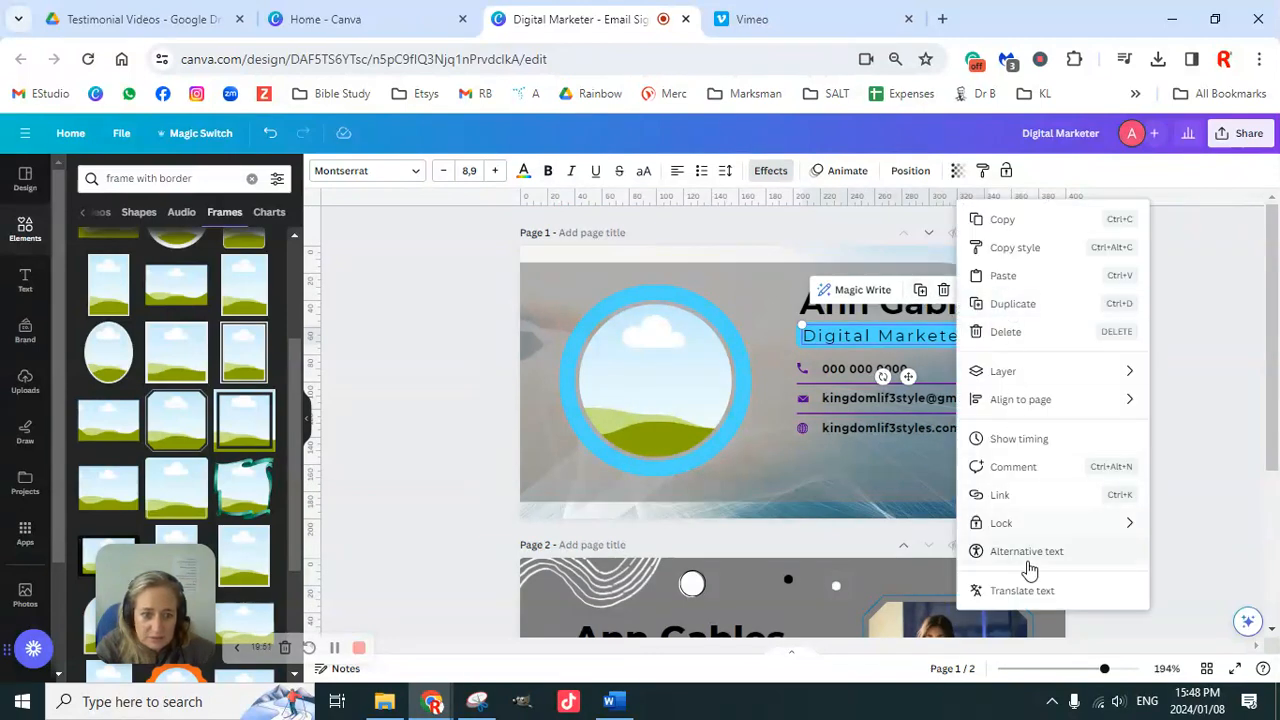
{"action": "left_click", "coordinate": [1017, 377]}
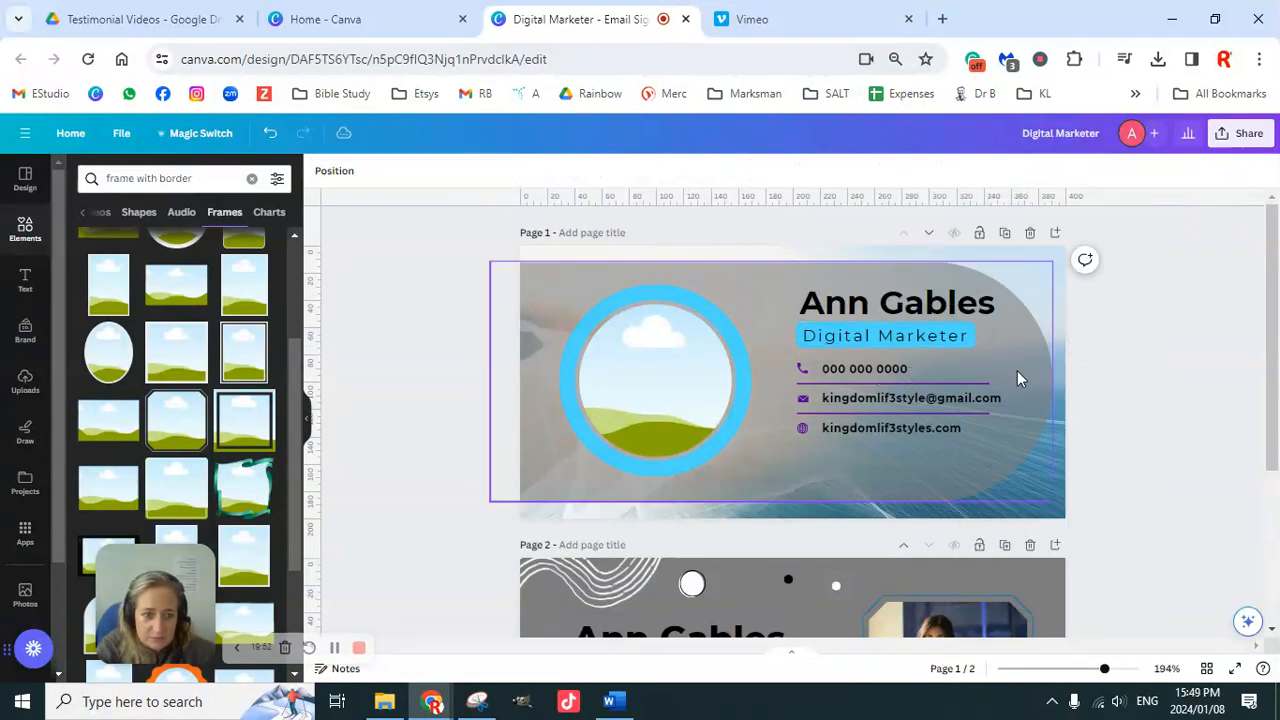
{"action": "double_click", "coordinate": [897, 335]}
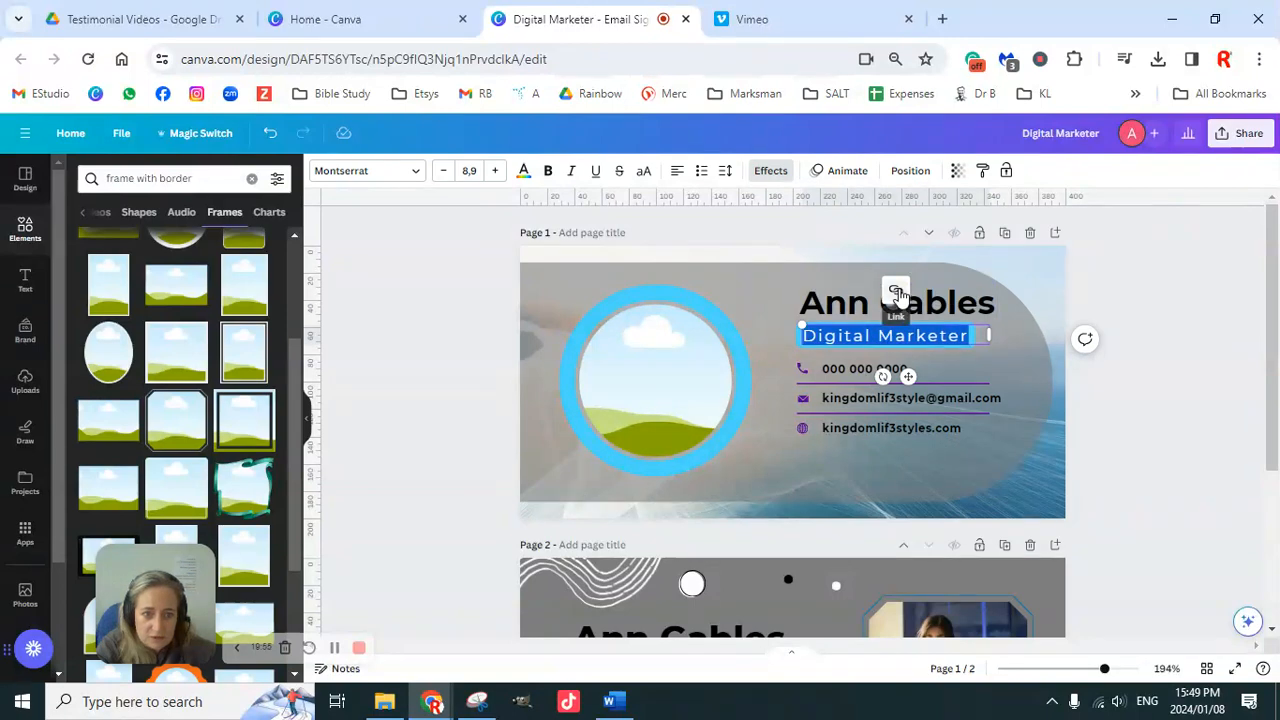
{"action": "left_click", "coordinate": [896, 291]}
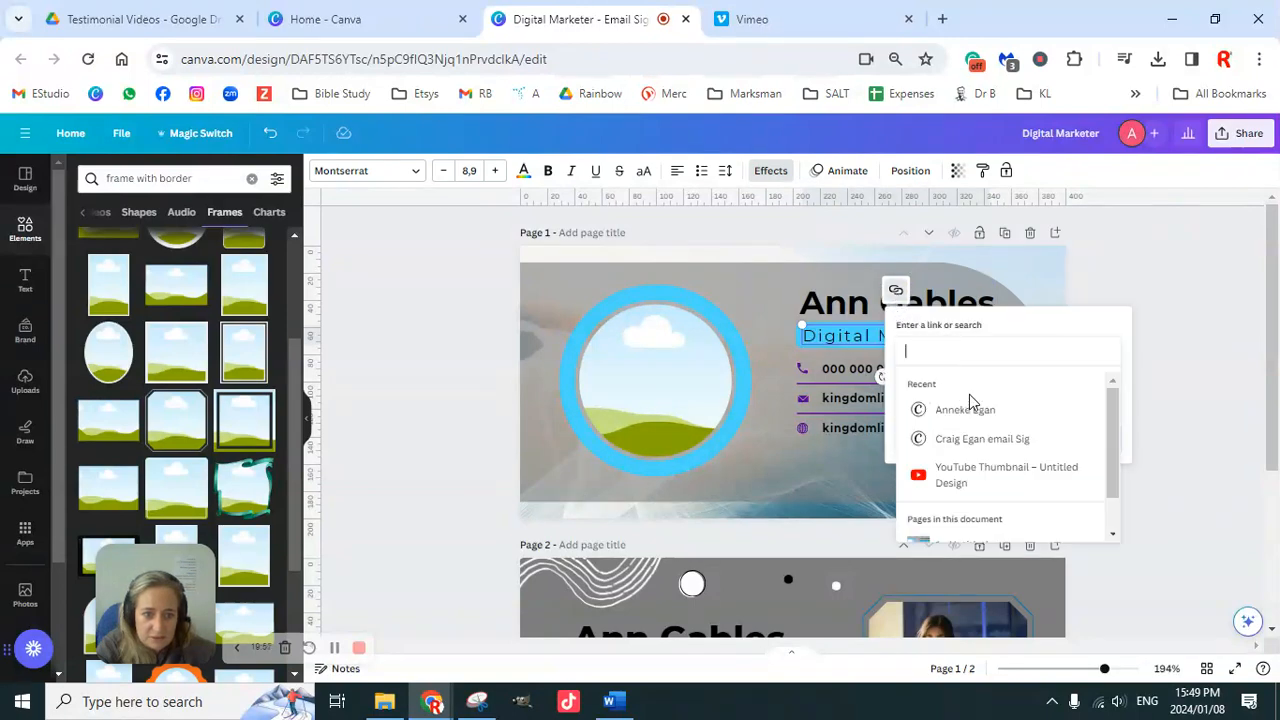
{"action": "left_click", "coordinate": [1088, 292]}
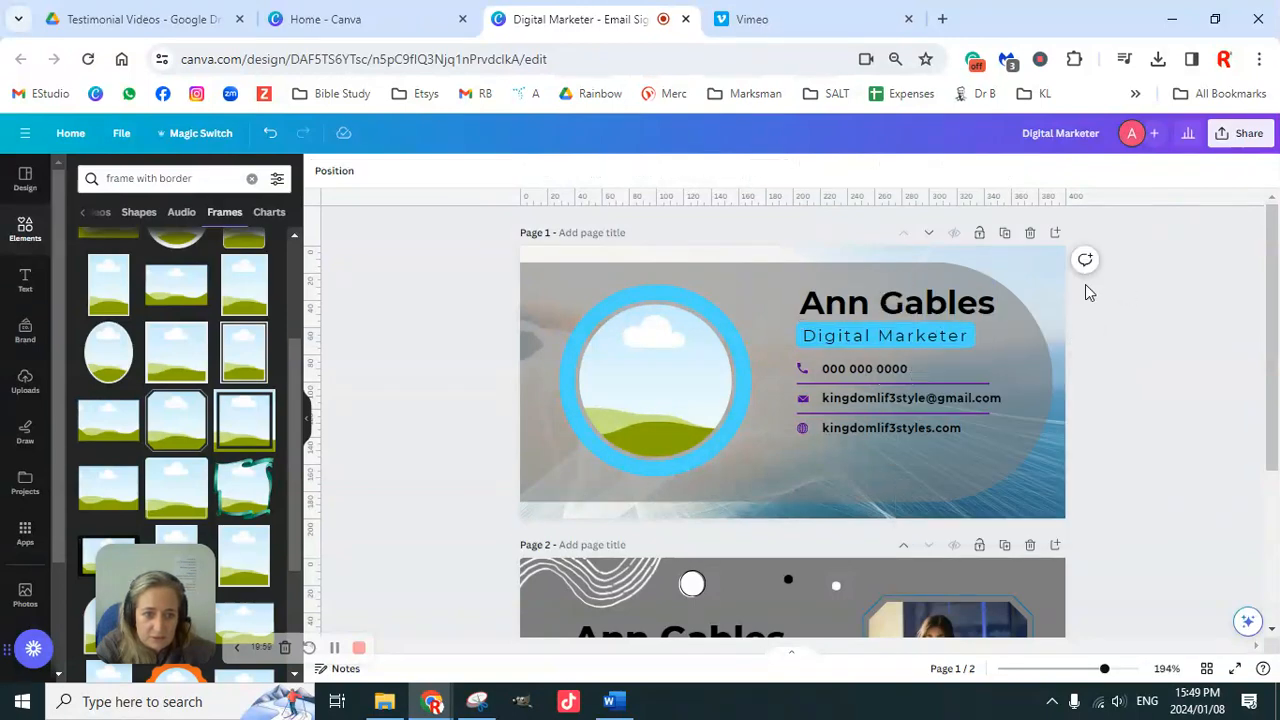
{"action": "left_click", "coordinate": [863, 337]}
{"action": "left_click", "coordinate": [890, 337]}
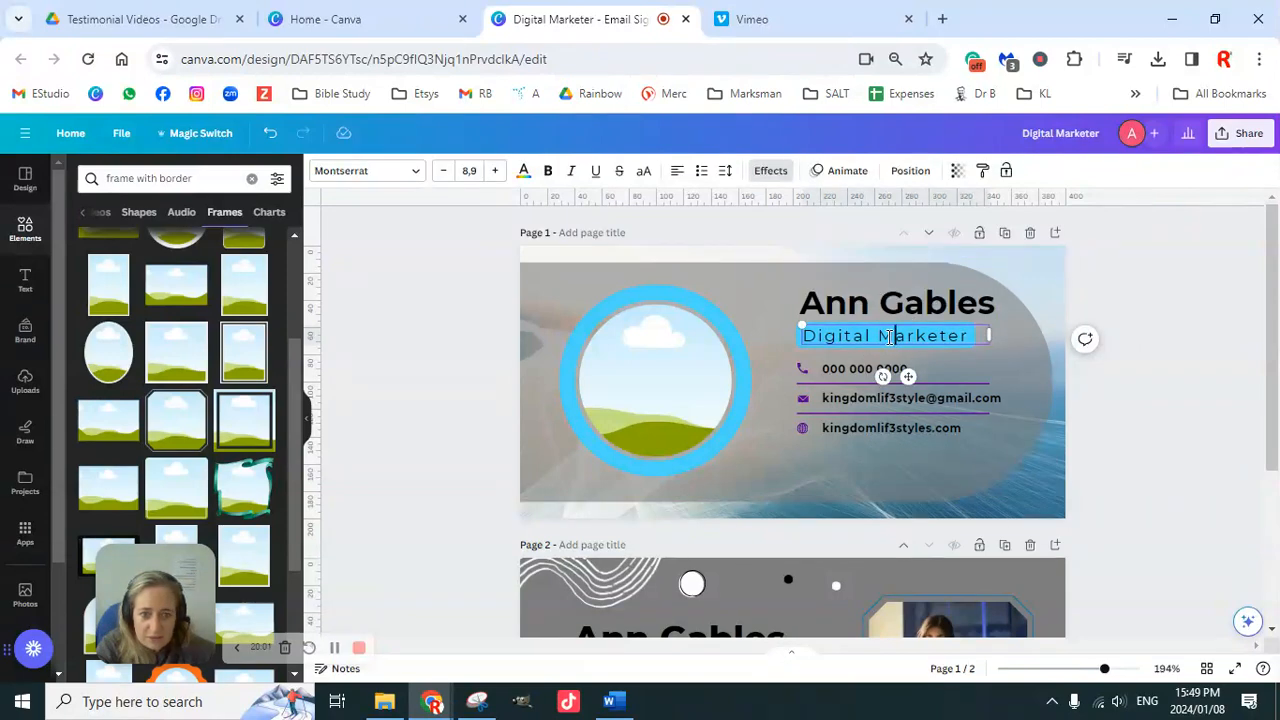
{"action": "triple_click", "coordinate": [888, 336]}
{"action": "key", "text": "ctrl+c"}
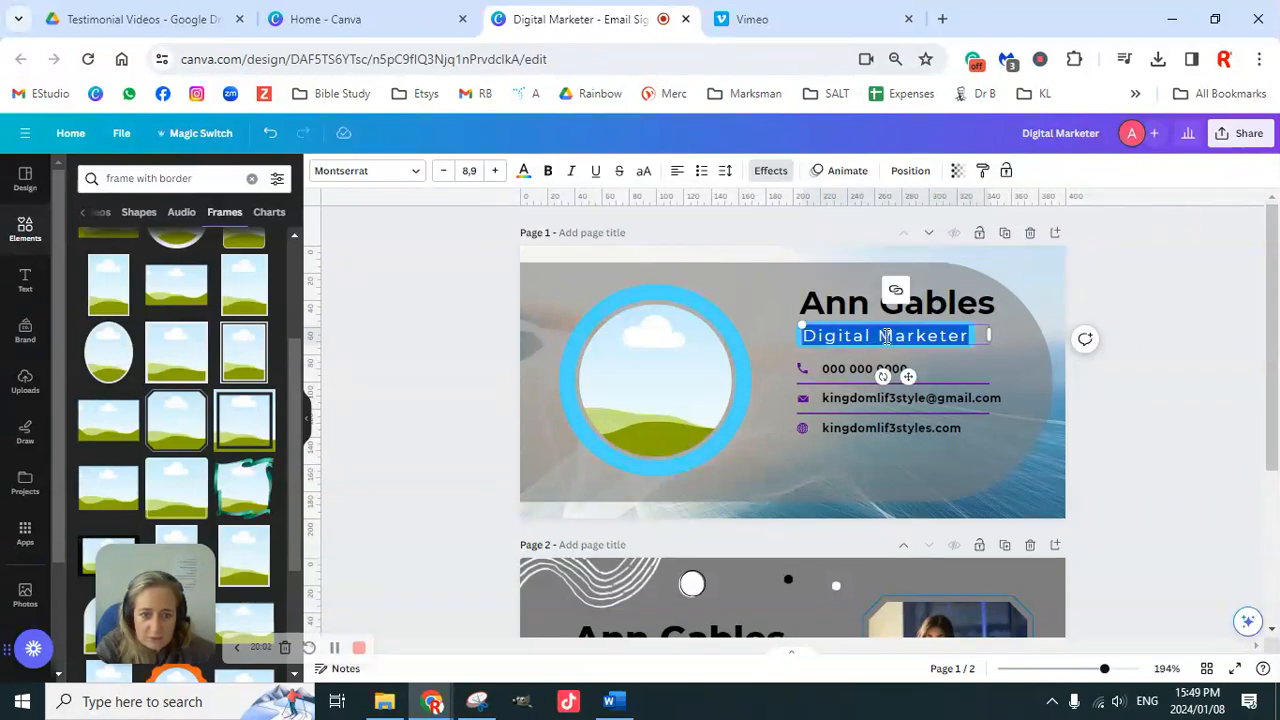
{"action": "left_click", "coordinate": [947, 350]}
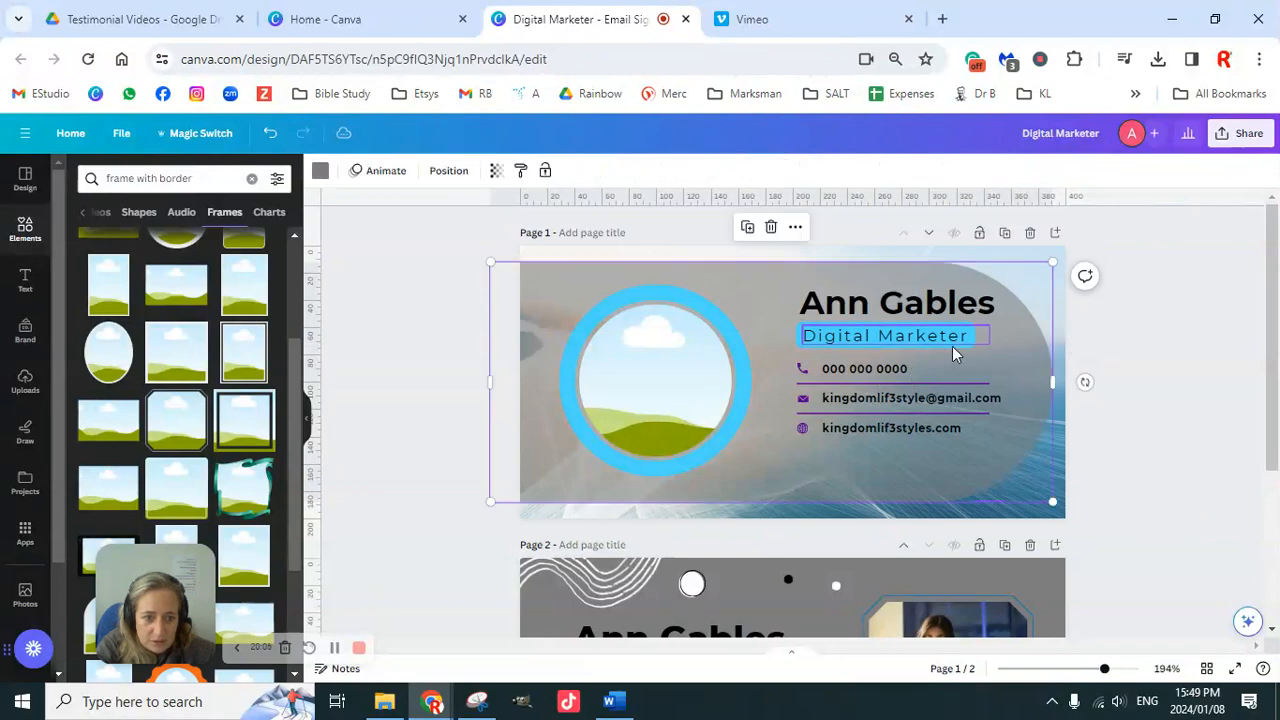
{"action": "left_click", "coordinate": [952, 346]}
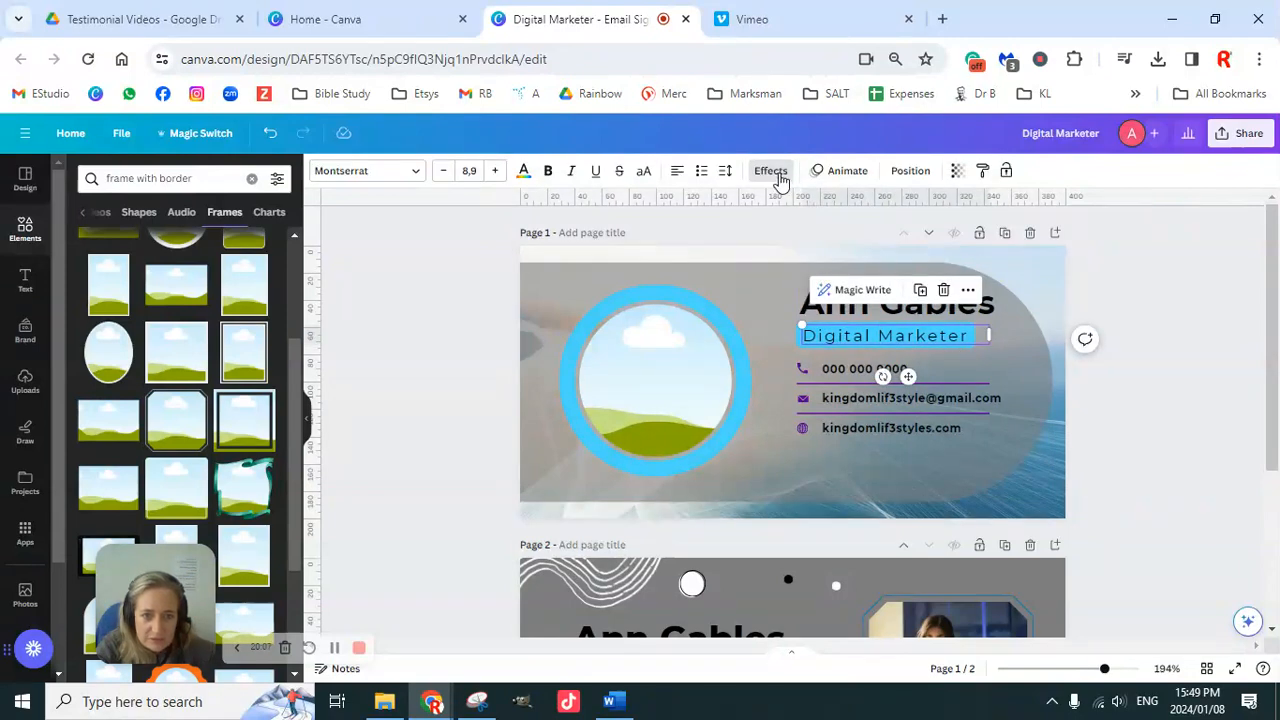
Step: Set page 1's Digital Marketer title effect to None, removing its background highlight
{"action": "left_click", "coordinate": [780, 174]}
{"action": "scroll", "coordinate": [150, 460], "scroll_direction": "down", "scroll_amount": 1}
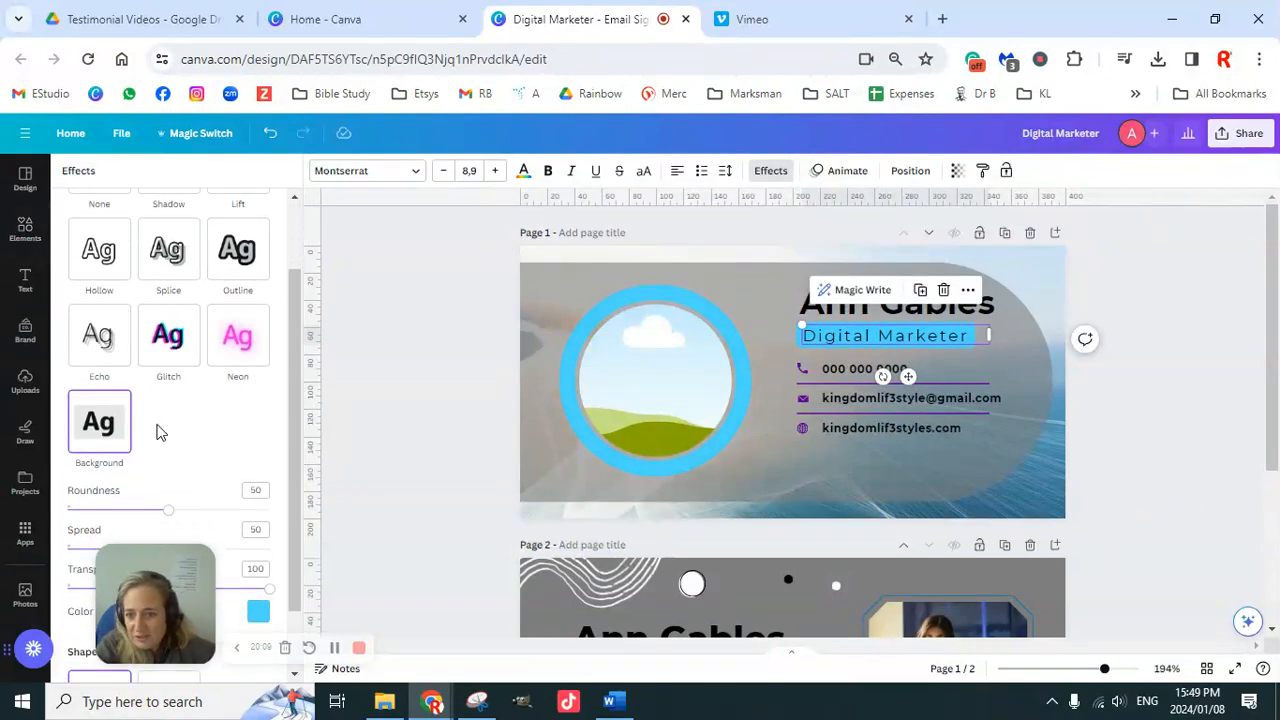
{"action": "scroll", "coordinate": [110, 420], "scroll_direction": "down", "scroll_amount": 1}
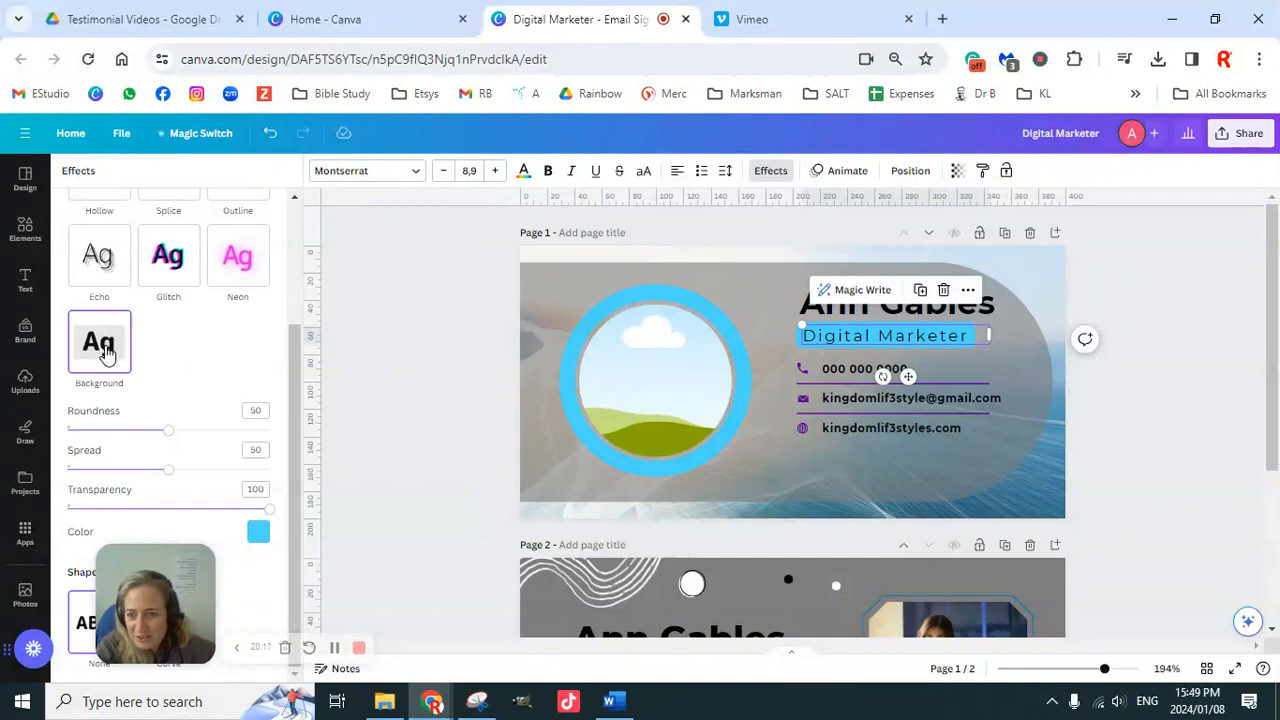
{"action": "scroll", "coordinate": [100, 350], "scroll_direction": "up", "scroll_amount": 3}
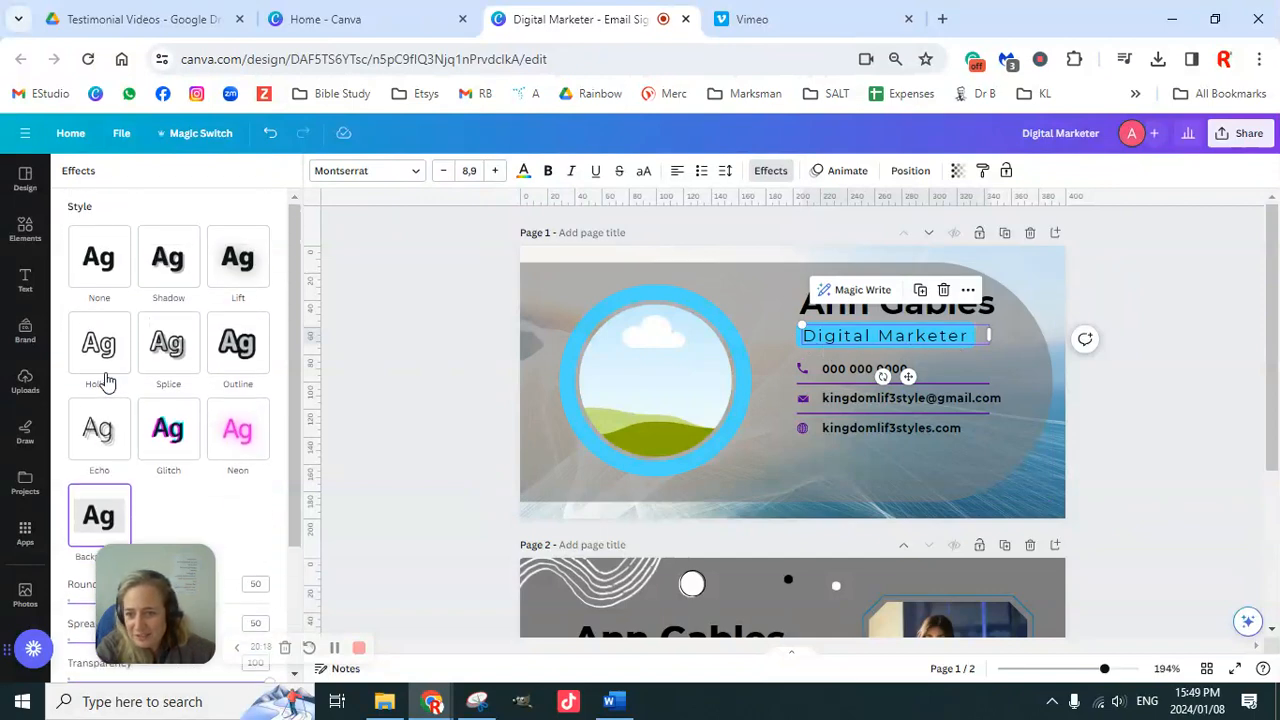
{"action": "left_click", "coordinate": [101, 263]}
{"action": "scroll", "coordinate": [1133, 366], "scroll_direction": "down", "scroll_amount": 2}
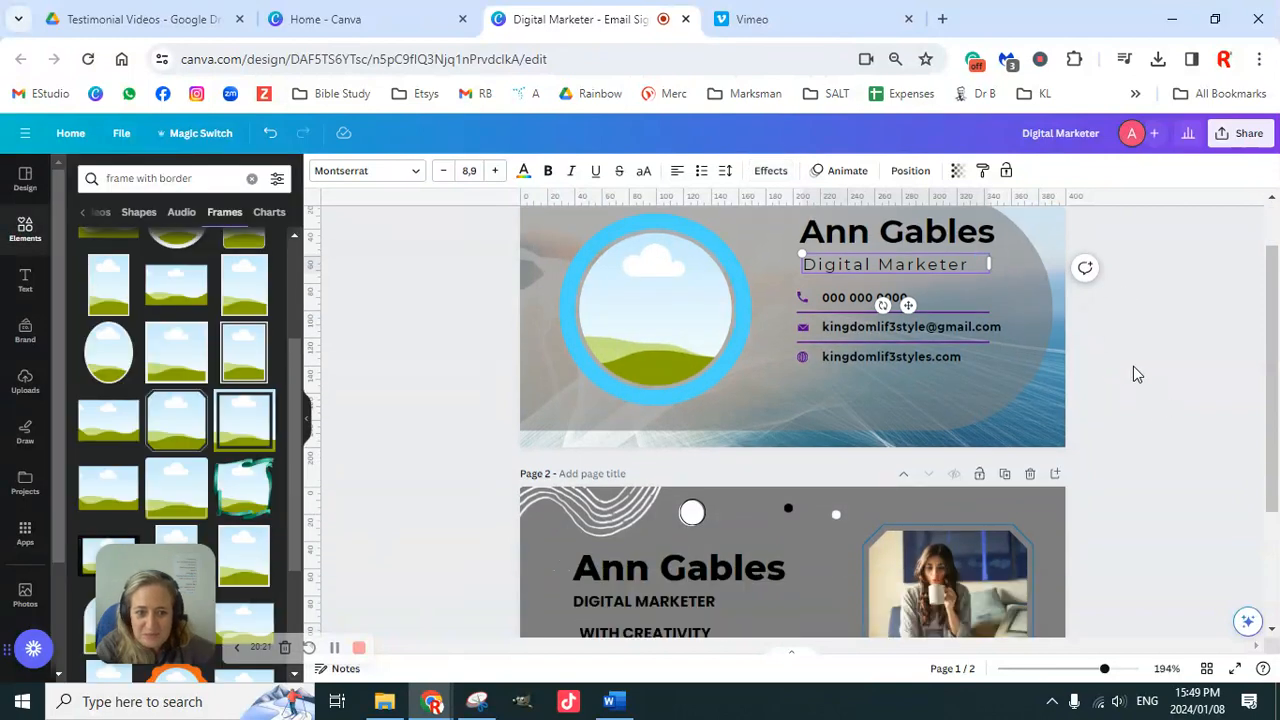
{"action": "scroll", "coordinate": [1135, 374], "scroll_direction": "up", "scroll_amount": 2}
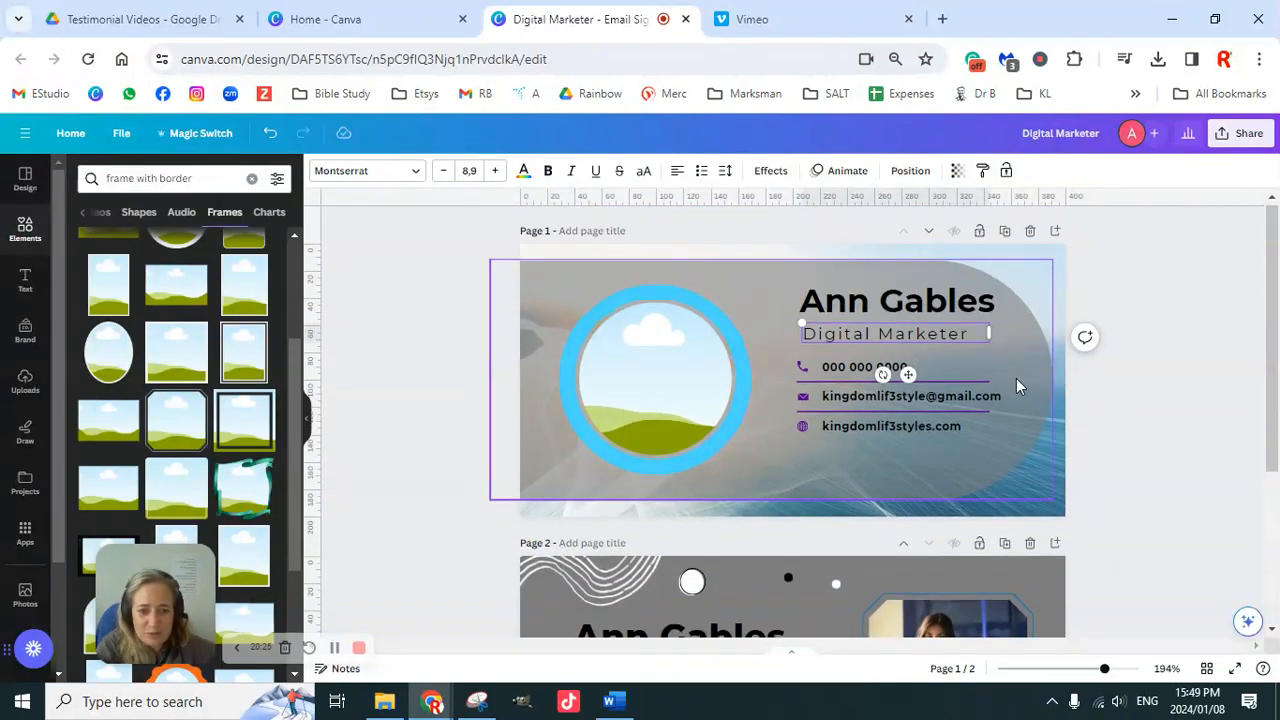
{"action": "scroll", "coordinate": [1016, 378], "scroll_direction": "down", "scroll_amount": 3}
{"action": "left_click", "coordinate": [685, 424]}
{"action": "key", "text": "Delete"}
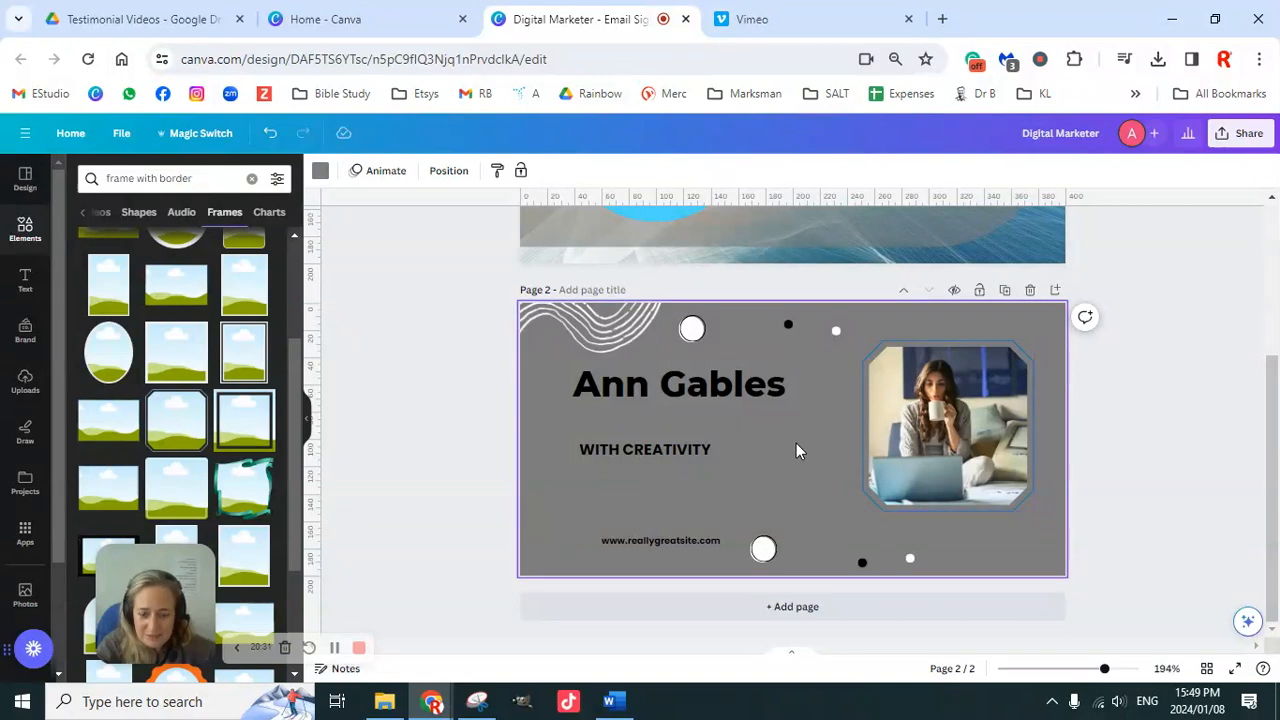
{"action": "key", "text": "ctrl+v"}
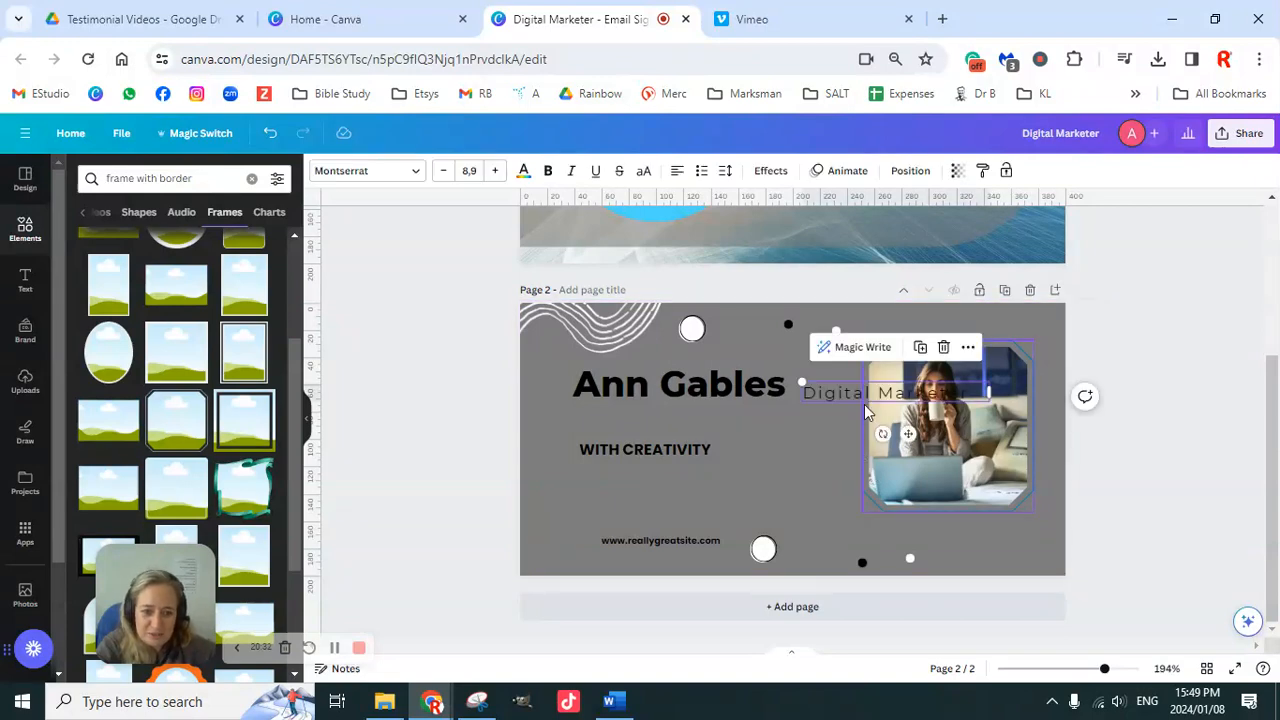
{"action": "left_click_drag", "start_coordinate": [869, 398], "coordinate": [640, 414]}
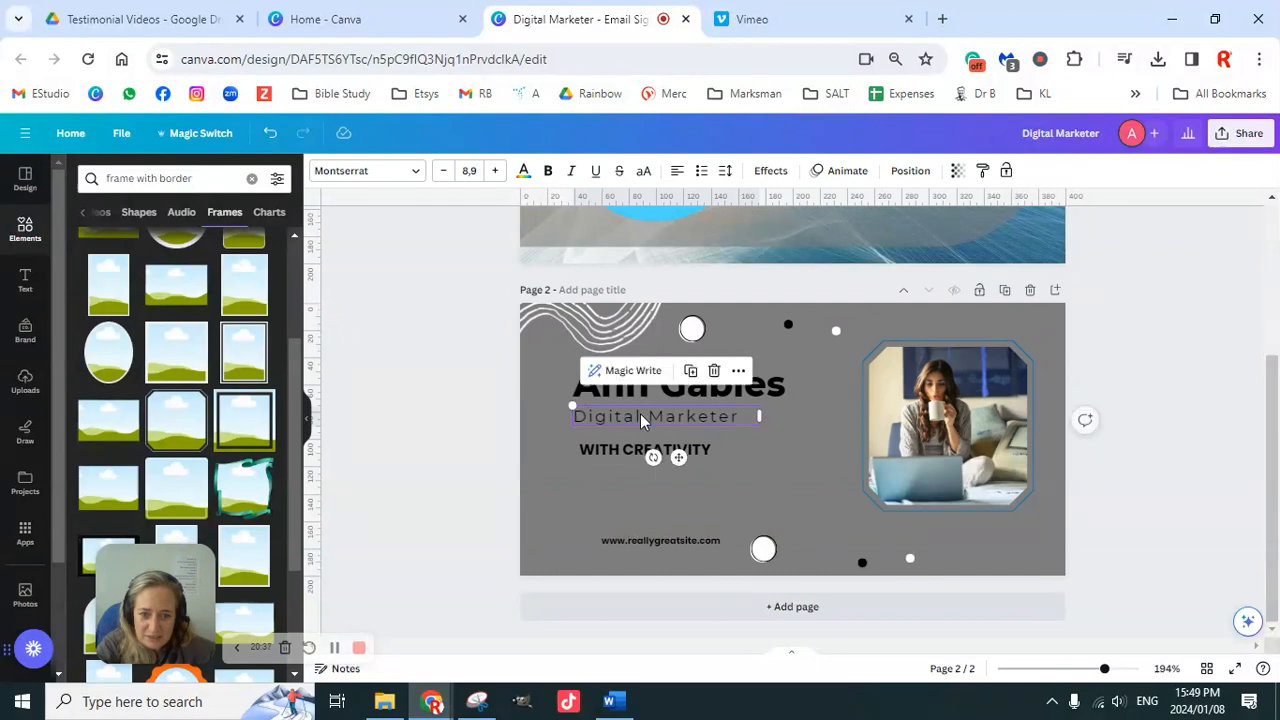
Step: Add a blank third page after page 2
{"action": "left_click", "coordinate": [728, 457]}
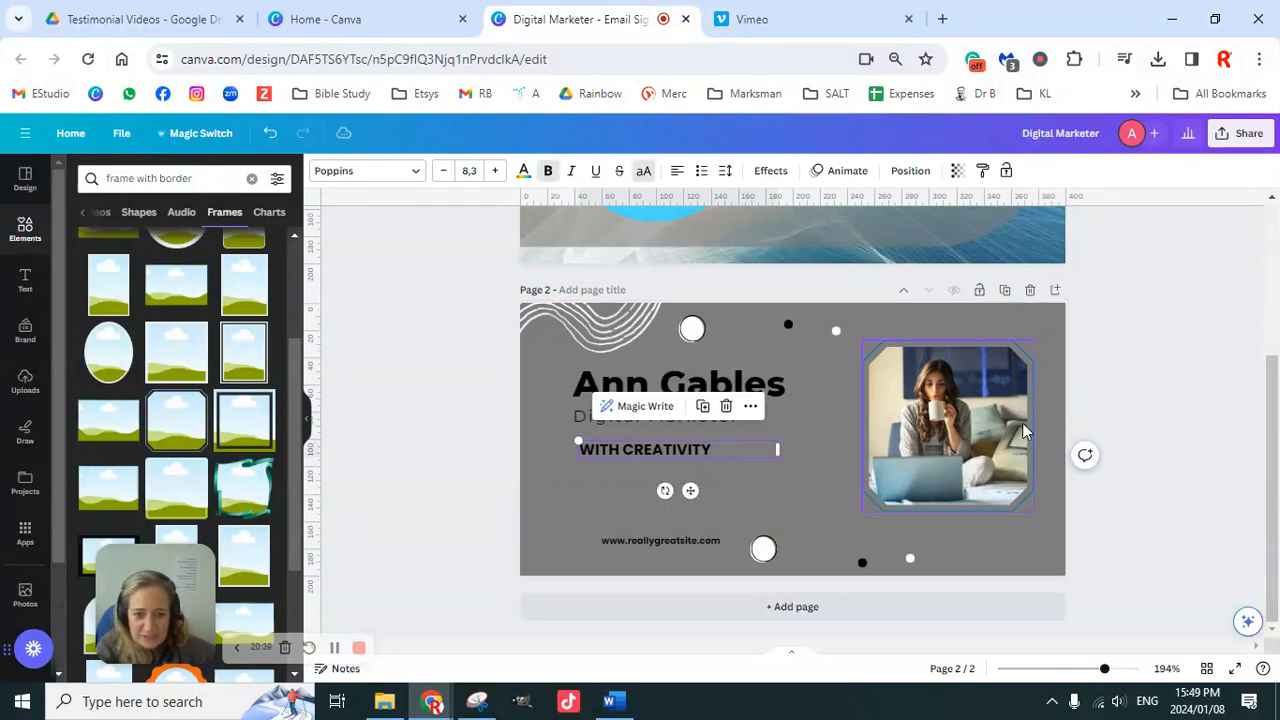
{"action": "scroll", "coordinate": [790, 316], "scroll_direction": "up", "scroll_amount": 4}
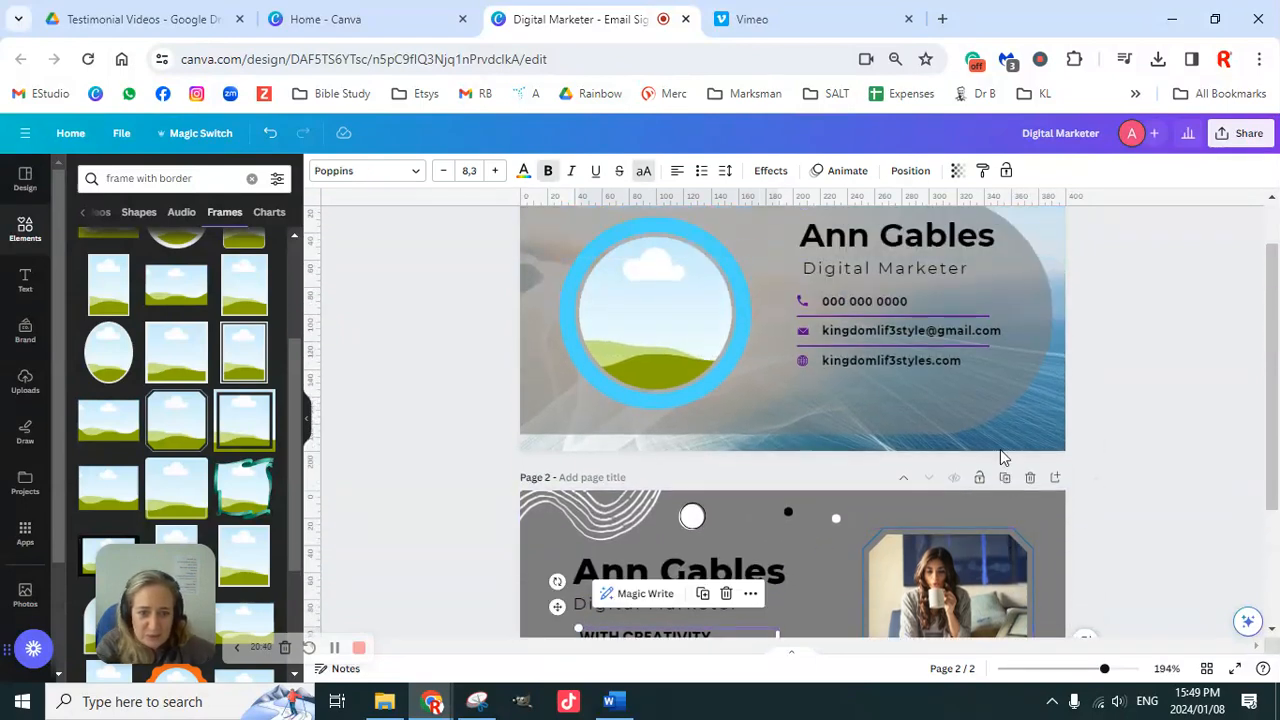
{"action": "left_click", "coordinate": [803, 304]}
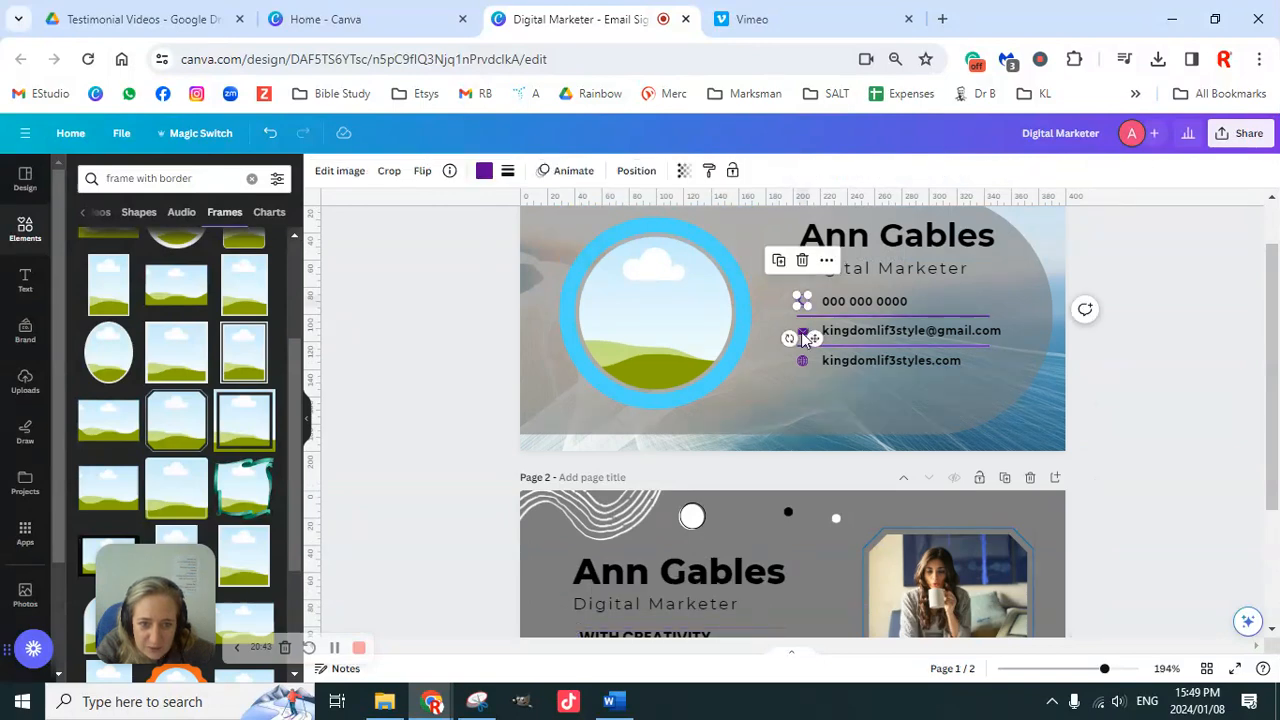
{"action": "left_click", "coordinate": [1117, 371]}
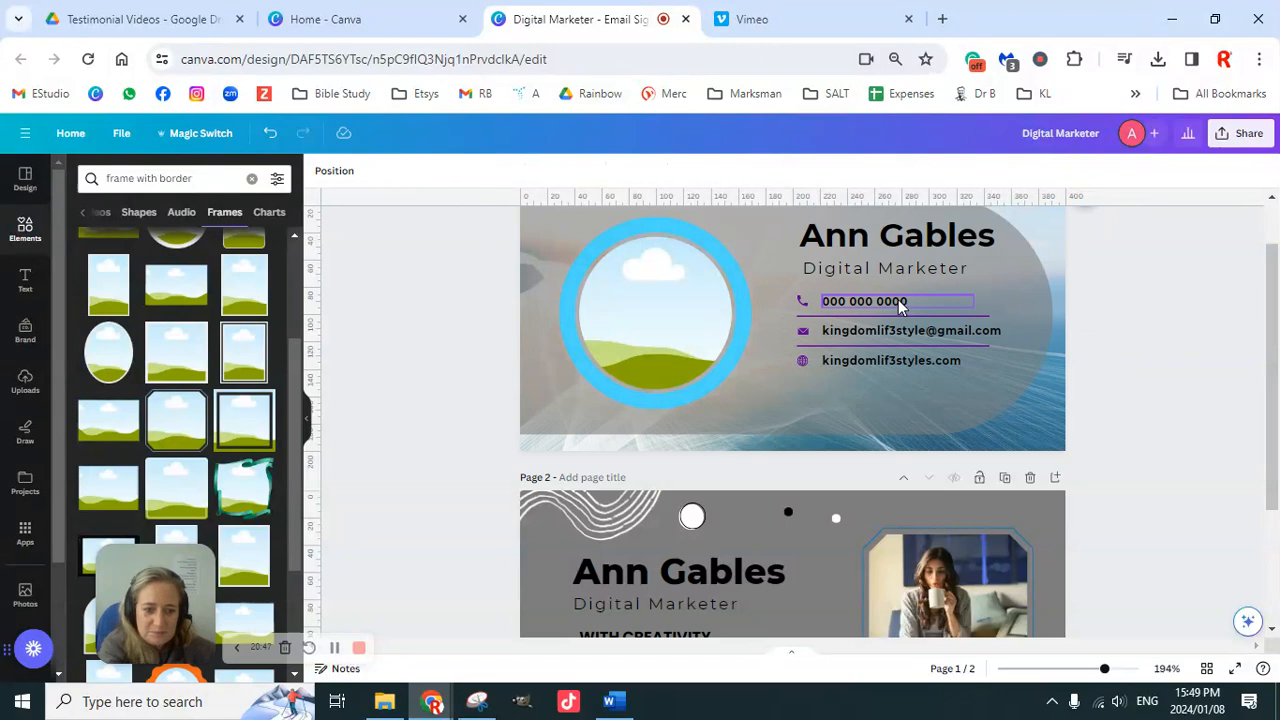
{"action": "scroll", "coordinate": [1094, 440], "scroll_direction": "down", "scroll_amount": 3}
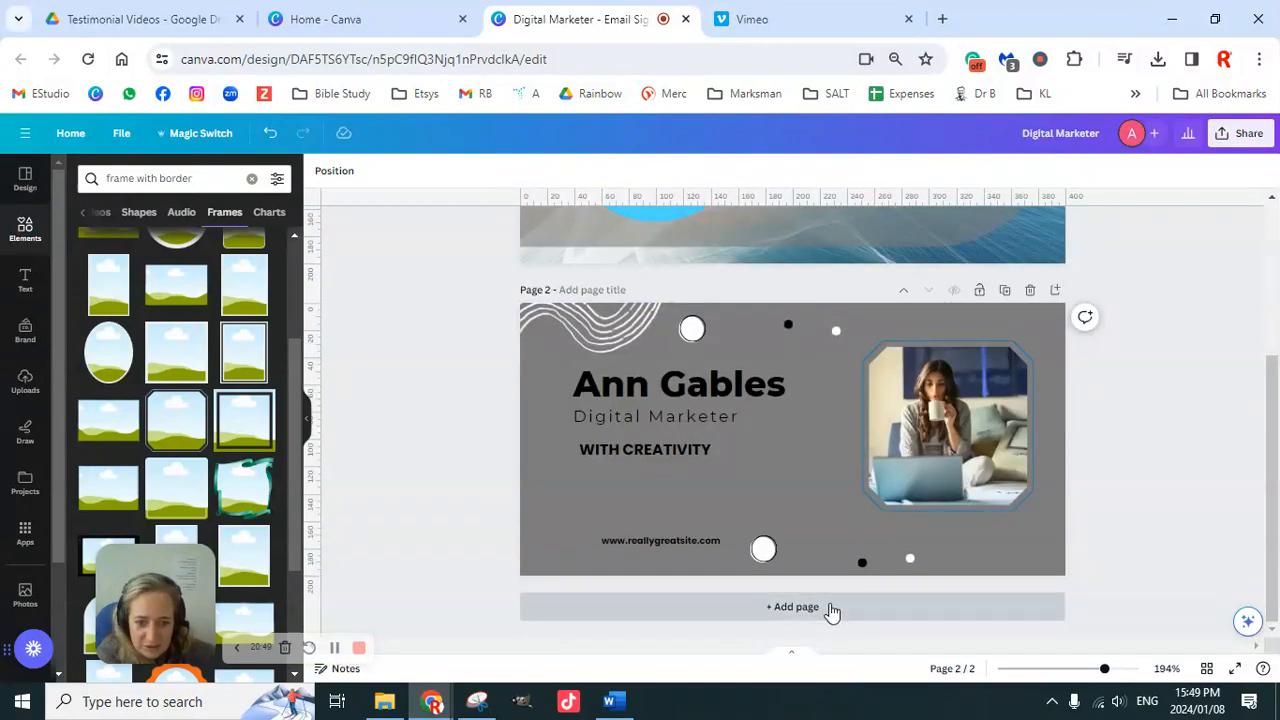
{"action": "left_click", "coordinate": [843, 606]}
Step: Apply the Black White Minimalist Personal Professional Email Signature template to page 3
{"action": "left_click", "coordinate": [22, 182]}
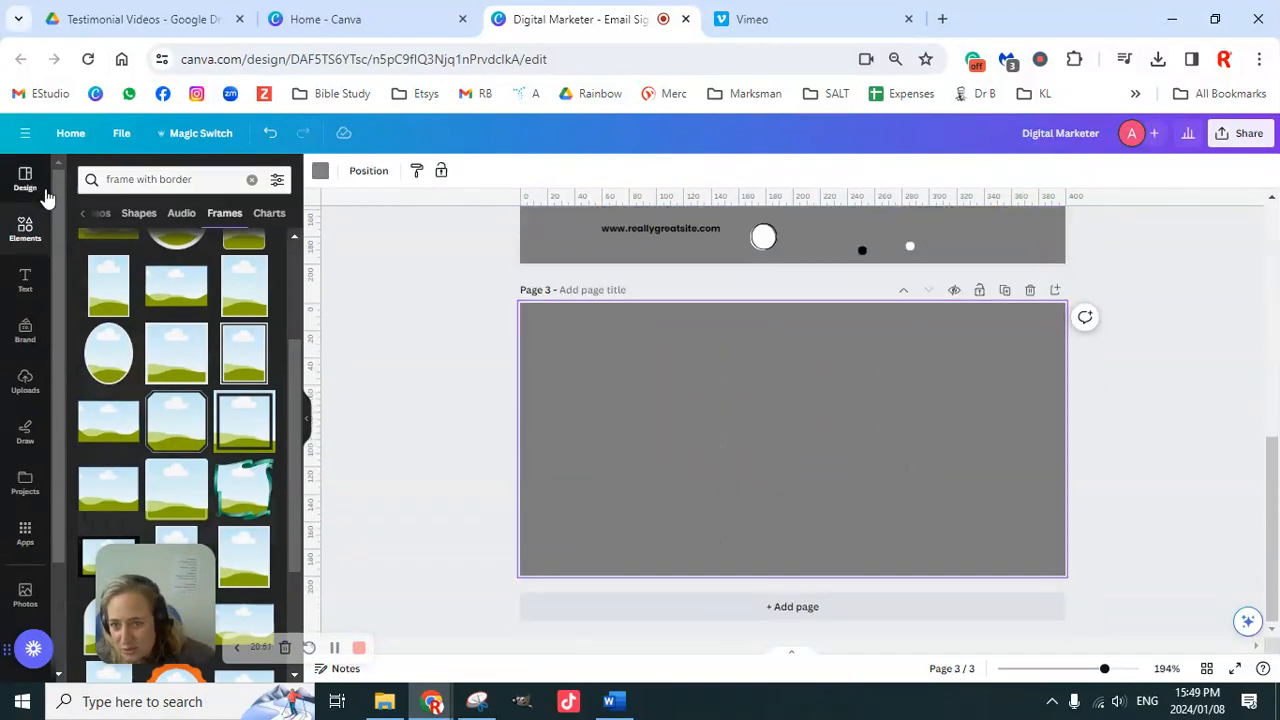
{"action": "left_click", "coordinate": [87, 176]}
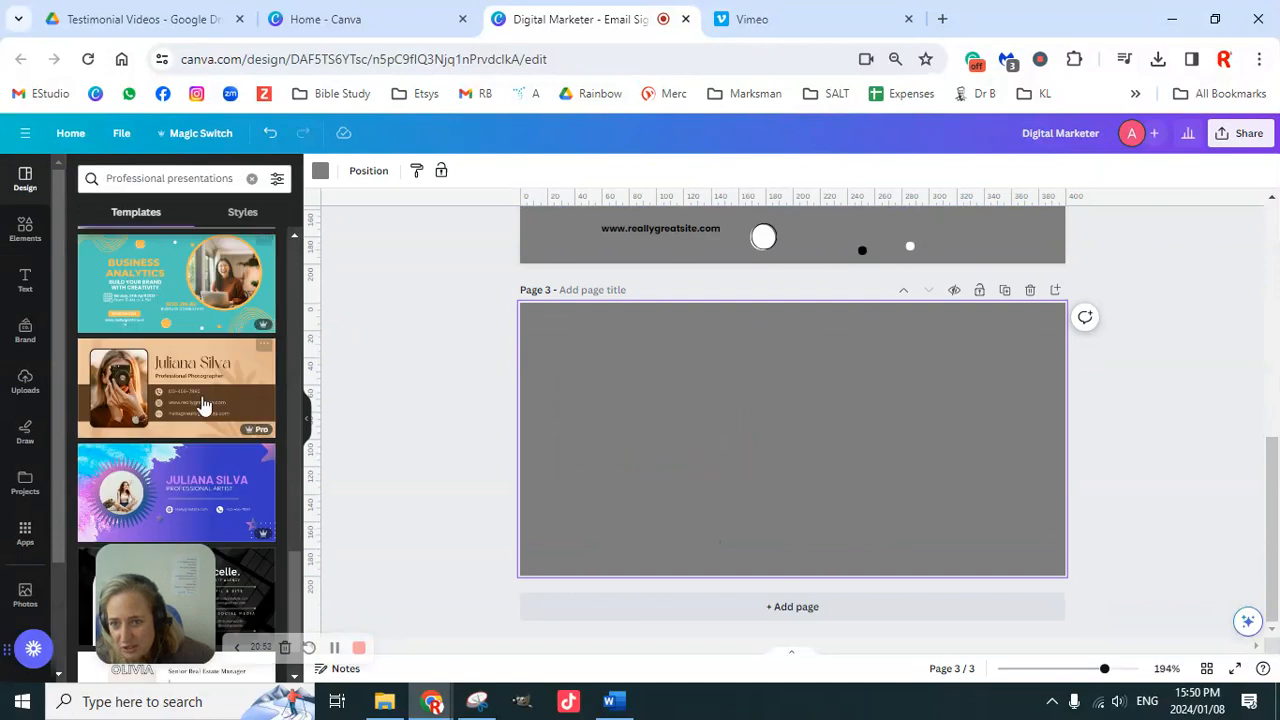
{"action": "scroll", "coordinate": [185, 470], "scroll_direction": "down", "scroll_amount": 5}
{"action": "scroll", "coordinate": [193, 476], "scroll_direction": "down", "scroll_amount": 5}
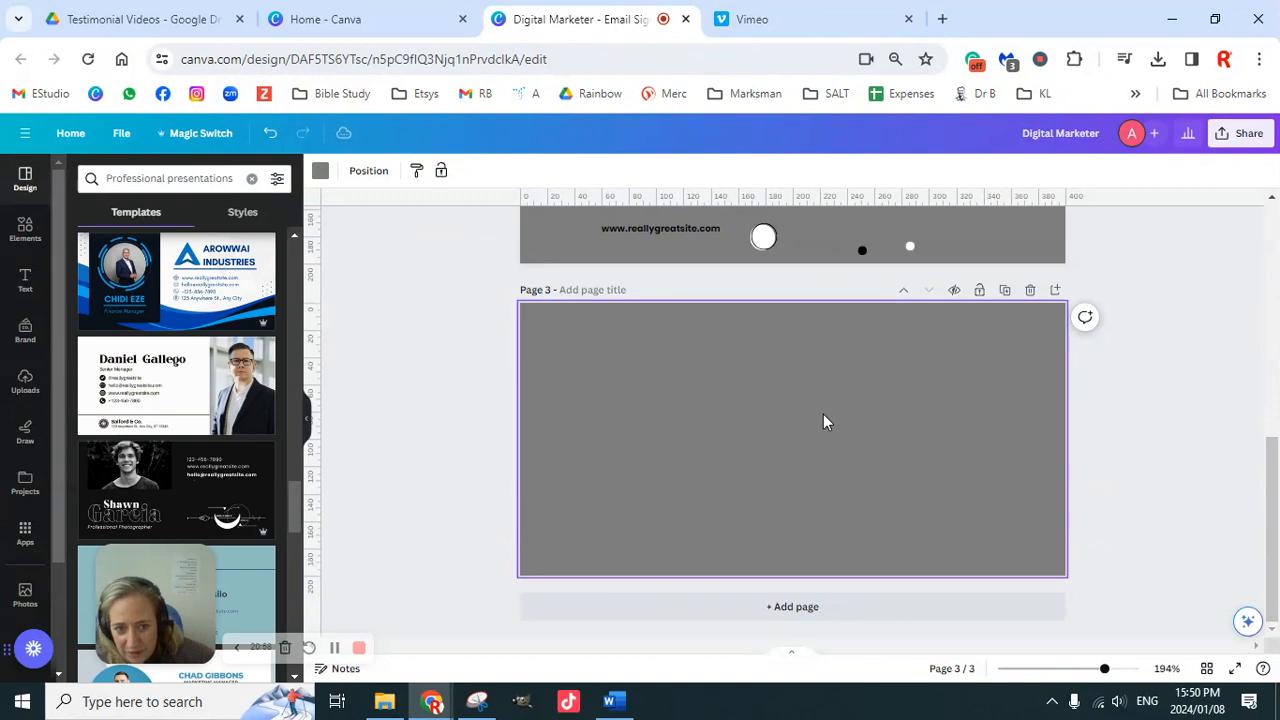
{"action": "left_click", "coordinate": [157, 400]}
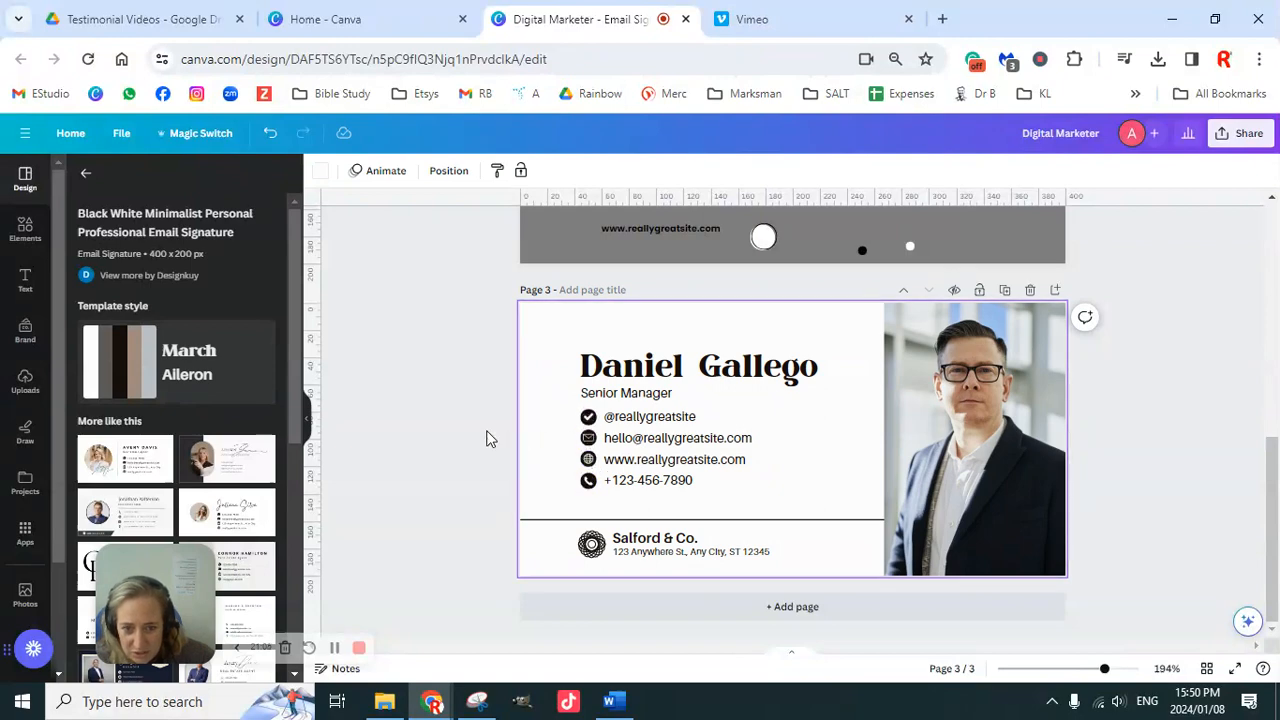
Step: Copy page 3's email, website and phone rows onto page 2, replacing its website line below WITH CREATIVITY
{"action": "left_click_drag", "start_coordinate": [487, 428], "coordinate": [632, 494]}
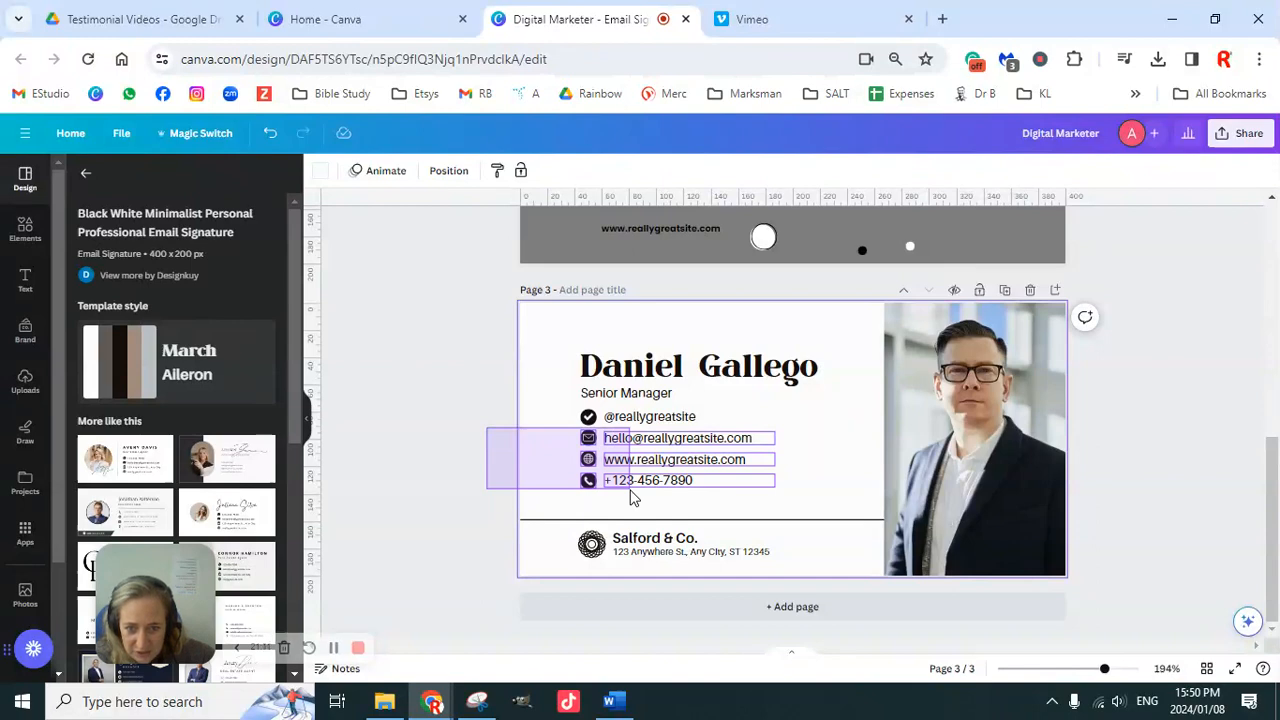
{"action": "left_click_drag", "start_coordinate": [632, 497], "coordinate": [632, 498]}
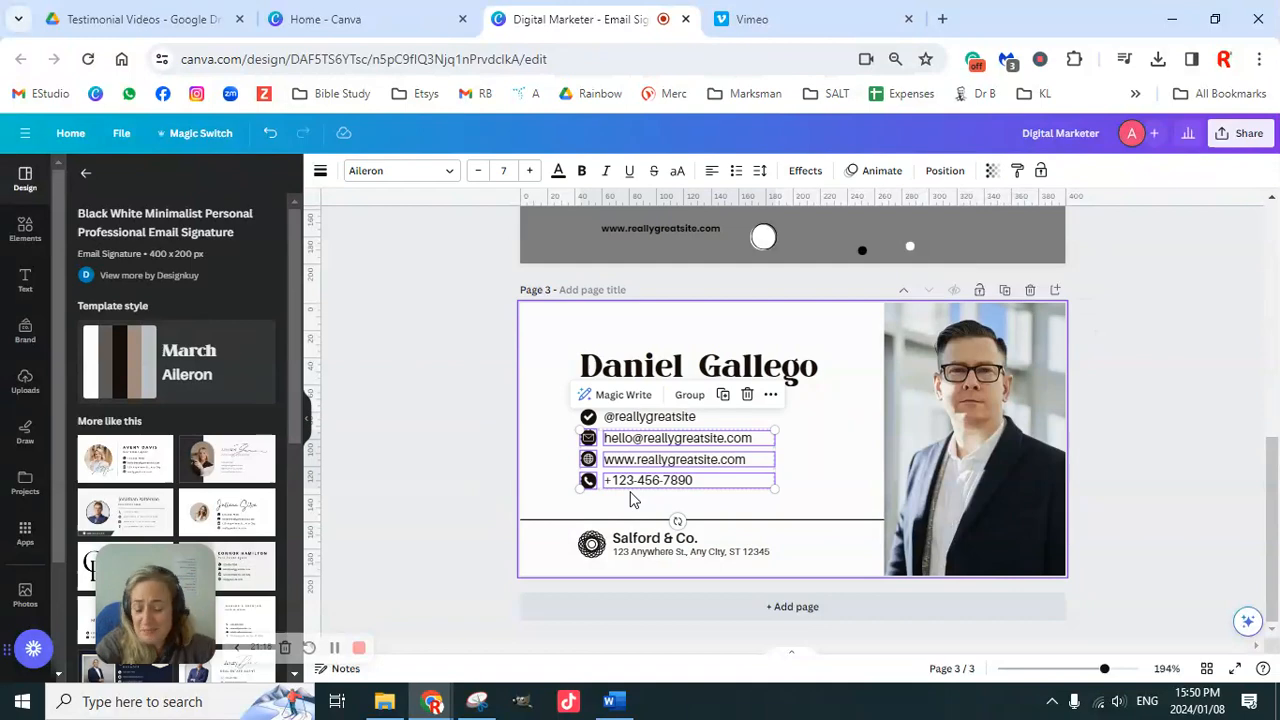
{"action": "scroll", "coordinate": [802, 487], "scroll_direction": "up", "scroll_amount": 4}
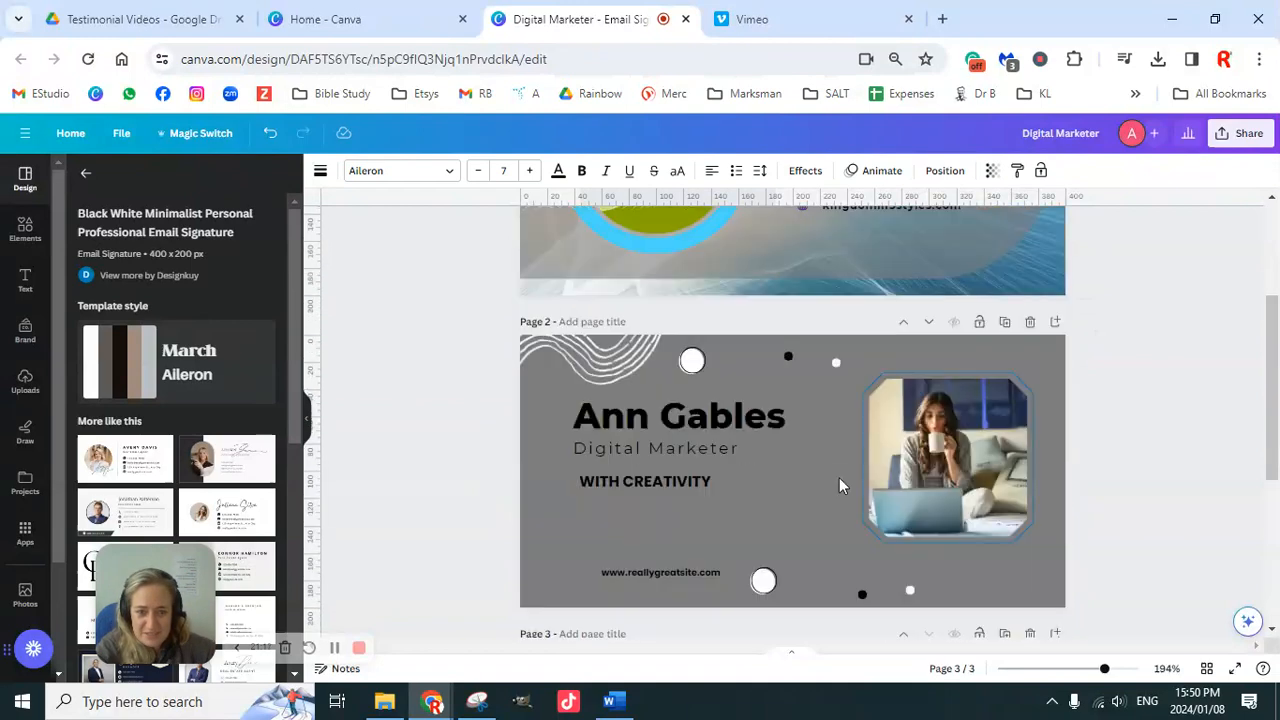
{"action": "scroll", "coordinate": [695, 513], "scroll_direction": "down", "scroll_amount": 1}
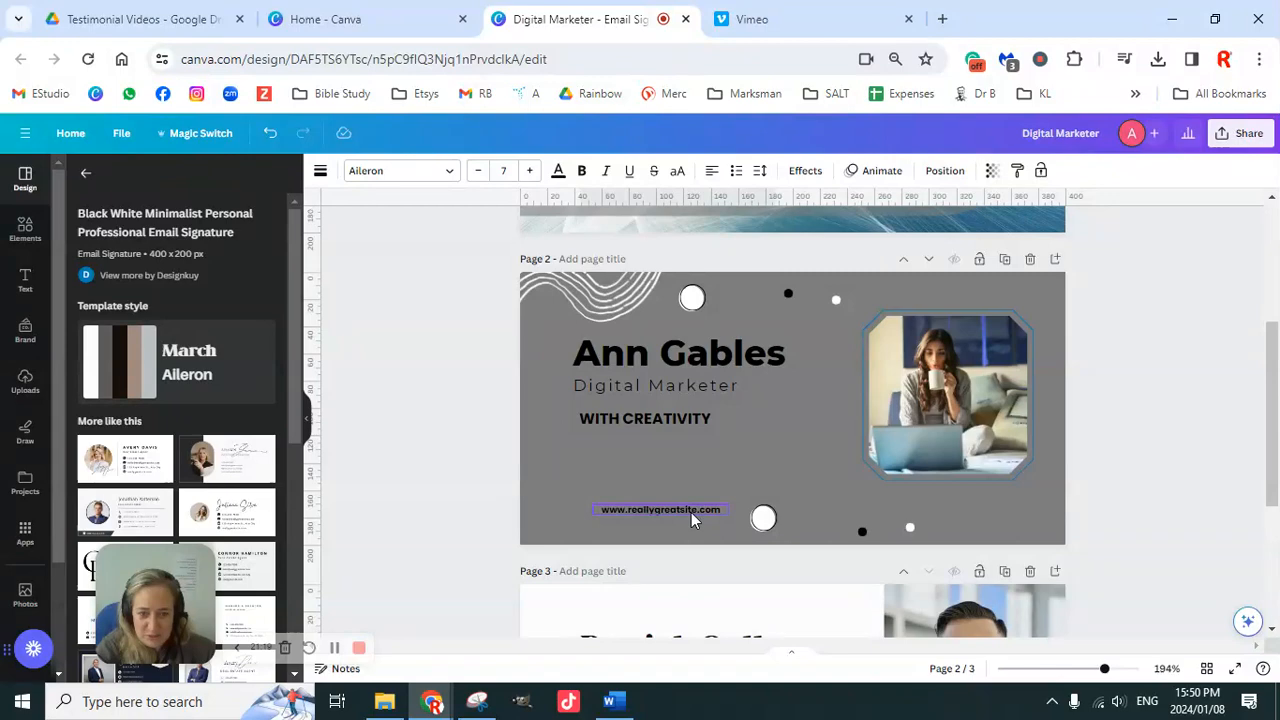
{"action": "left_click", "coordinate": [691, 512]}
{"action": "key", "text": "Delete"}
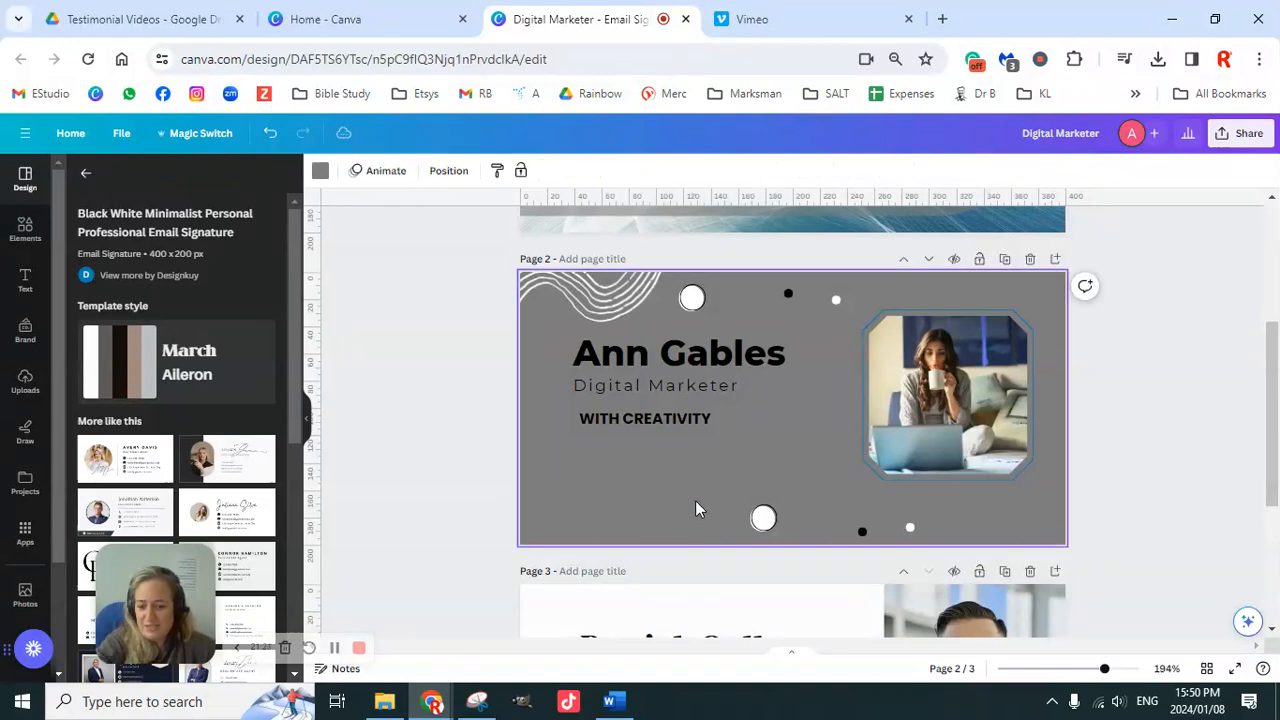
{"action": "key", "text": "ctrl+z"}
{"action": "left_click_drag", "start_coordinate": [707, 446], "coordinate": [706, 483]}
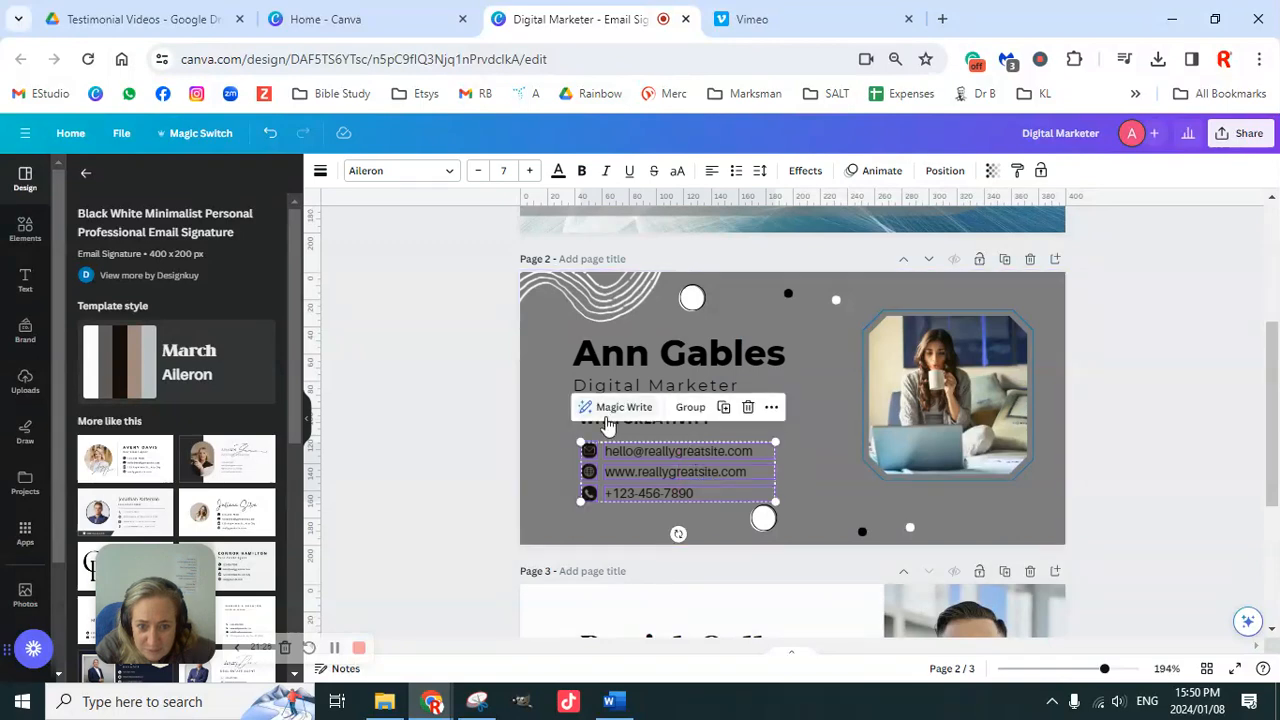
Step: Move WITH CREATIVITY to page 2's lower right and raise the contact rows under Digital Marketer
{"action": "left_click", "coordinate": [550, 433]}
{"action": "left_click", "coordinate": [620, 422]}
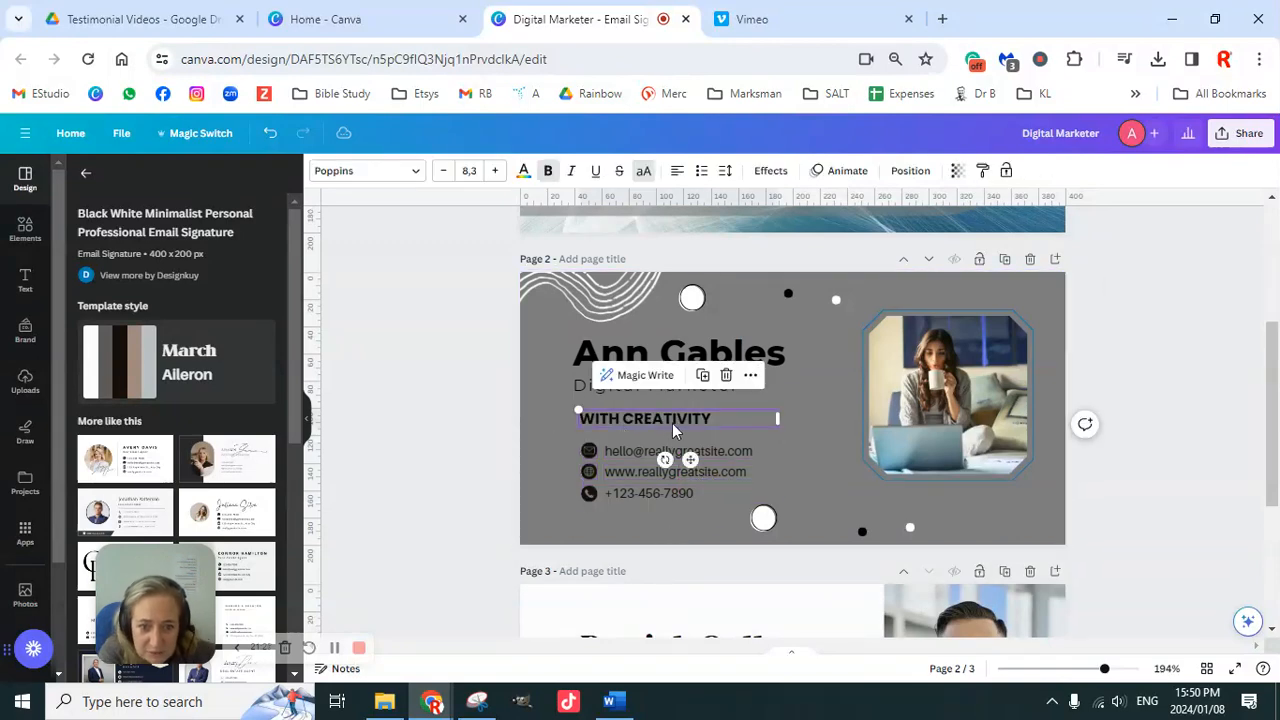
{"action": "left_click_drag", "start_coordinate": [698, 432], "coordinate": [997, 503]}
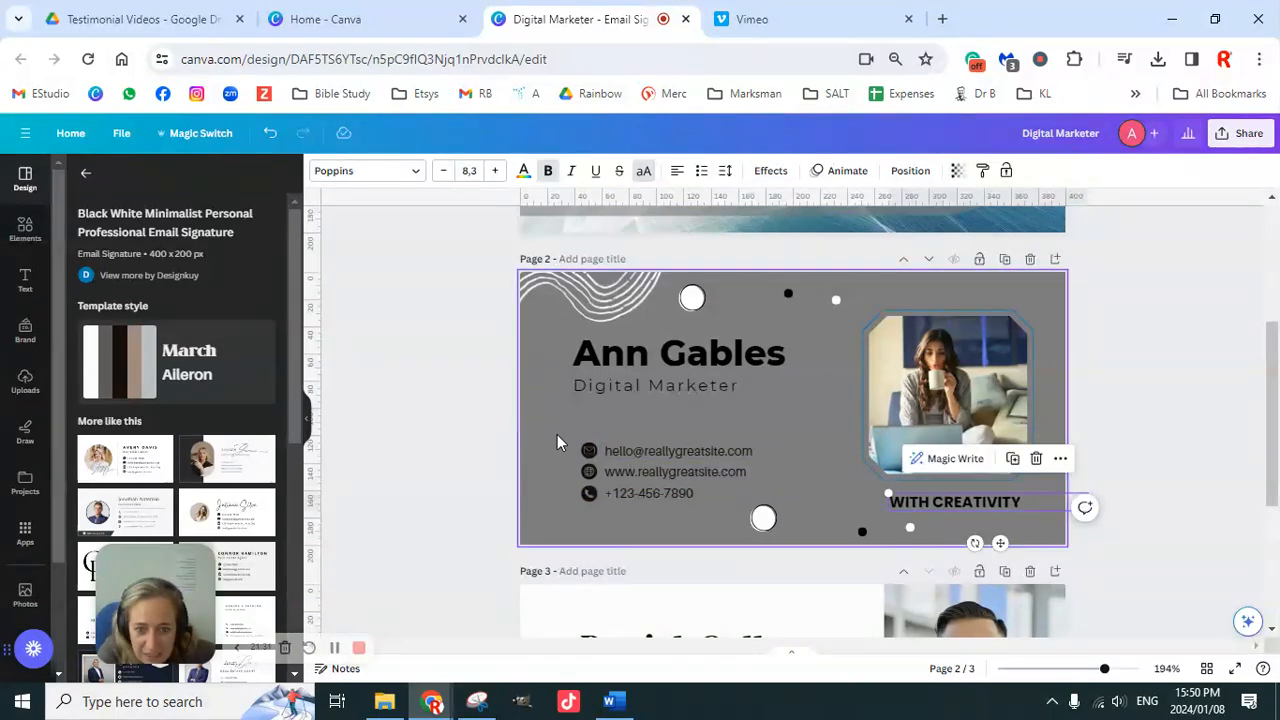
{"action": "left_click_drag", "start_coordinate": [477, 432], "coordinate": [776, 520]}
{"action": "left_click_drag", "start_coordinate": [668, 471], "coordinate": [661, 445]}
Step: Replace page 2's placeholder email with the email address copied from page 1
{"action": "left_click", "coordinate": [446, 408]}
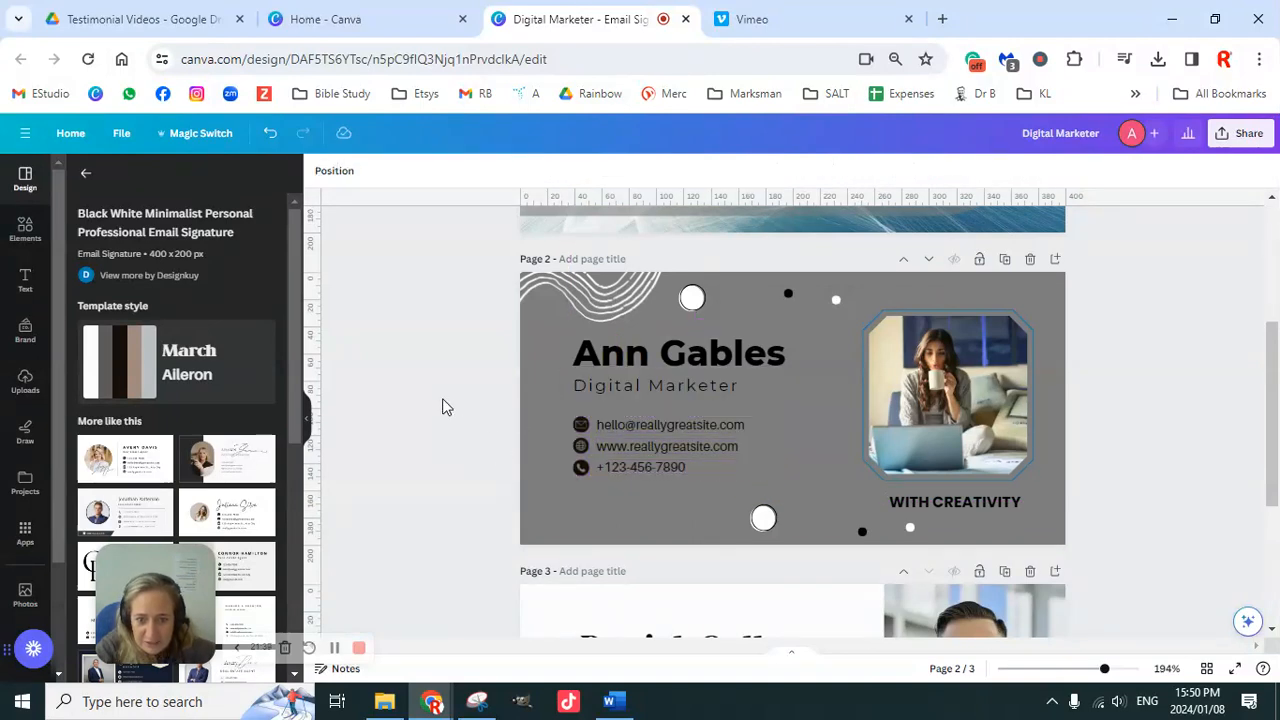
{"action": "left_click", "coordinate": [643, 440]}
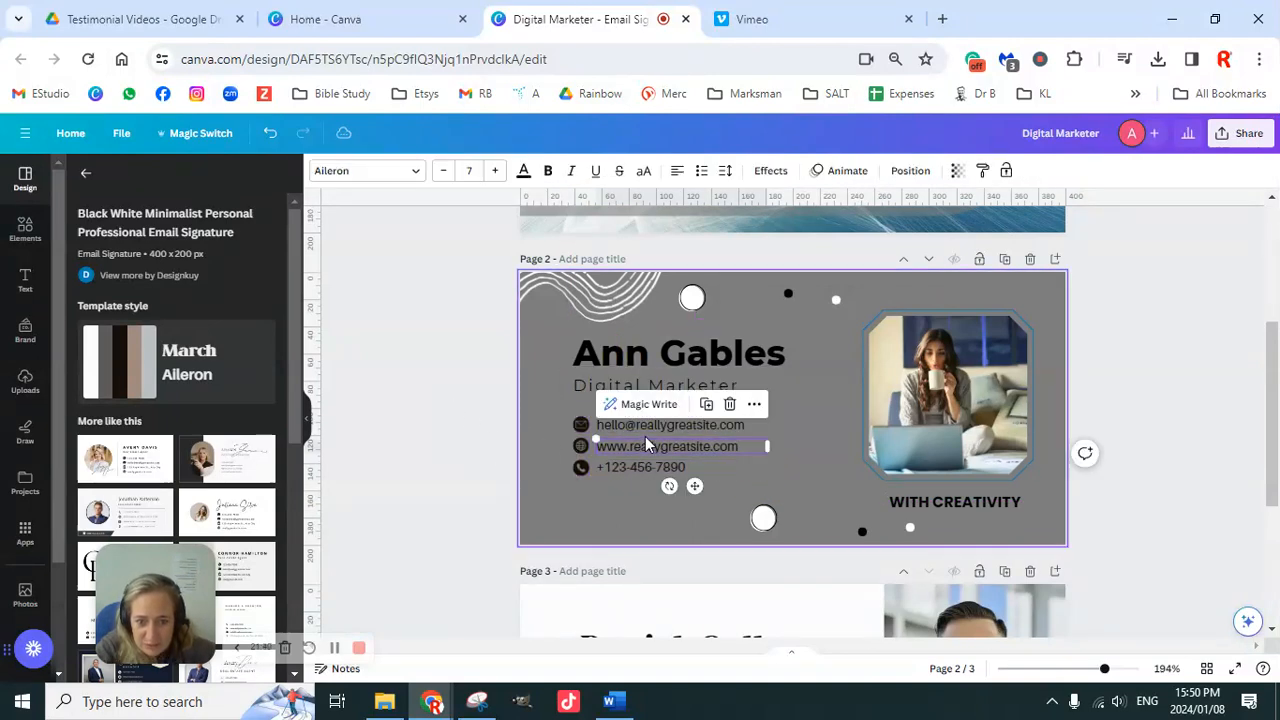
{"action": "left_click", "coordinate": [576, 446]}
{"action": "left_click", "coordinate": [460, 425]}
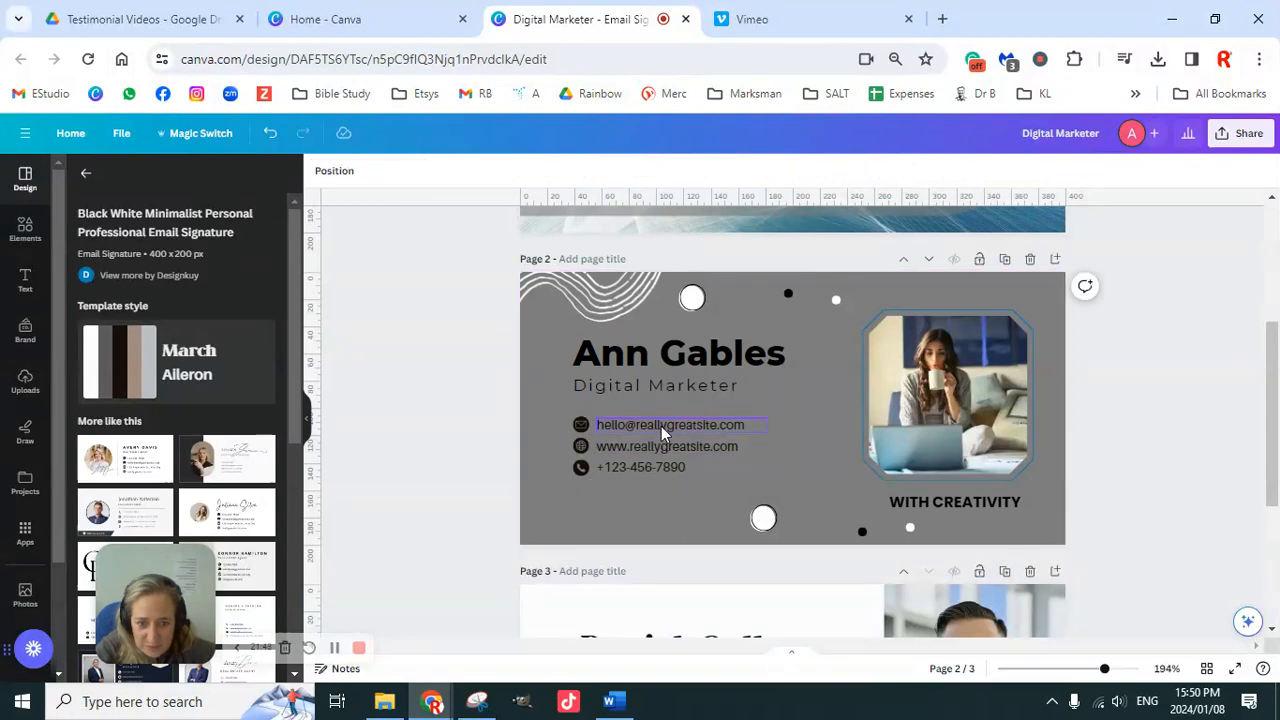
{"action": "scroll", "coordinate": [812, 454], "scroll_direction": "up", "scroll_amount": 3}
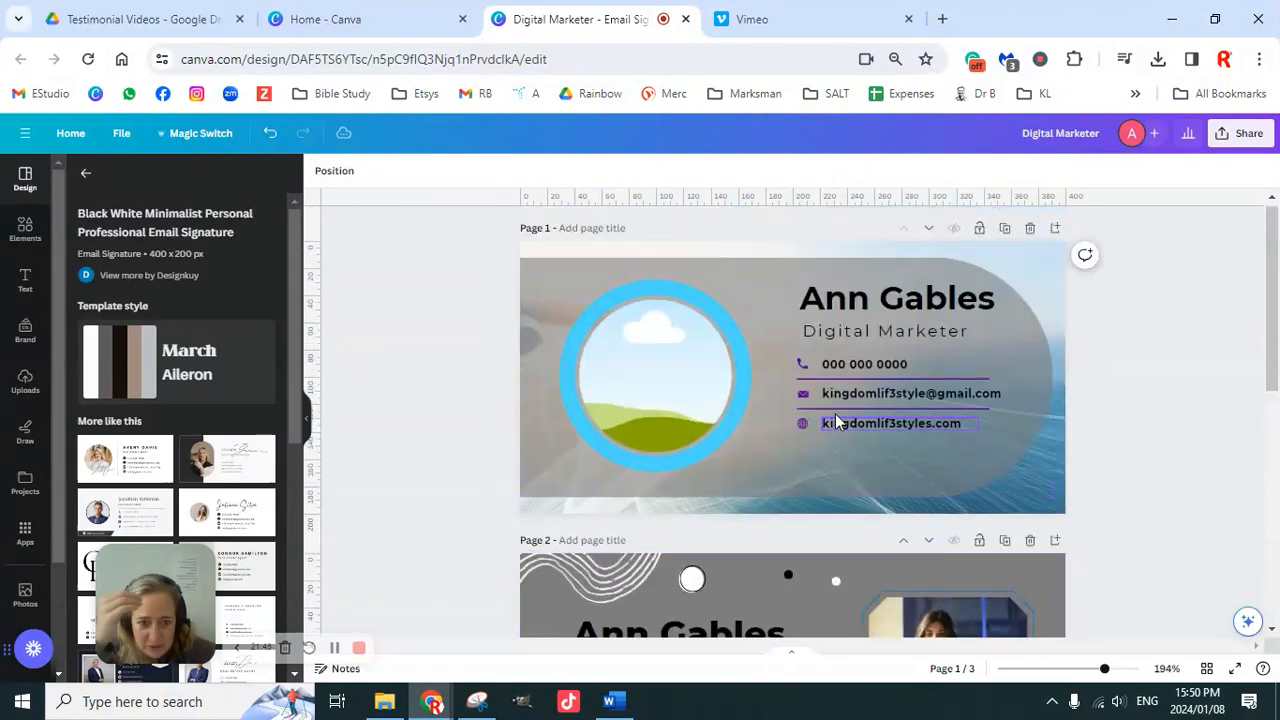
{"action": "double_click", "coordinate": [855, 396]}
{"action": "key", "text": "ctrl+c"}
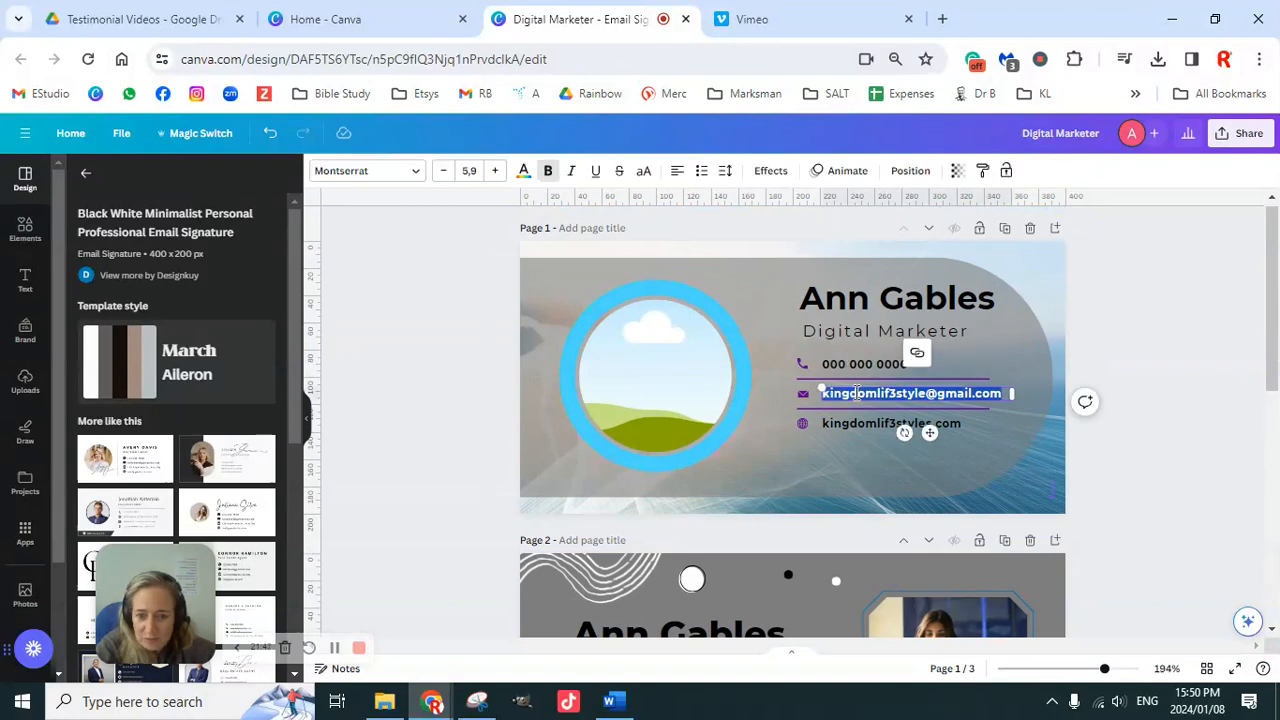
{"action": "scroll", "coordinate": [749, 474], "scroll_direction": "down", "scroll_amount": 3}
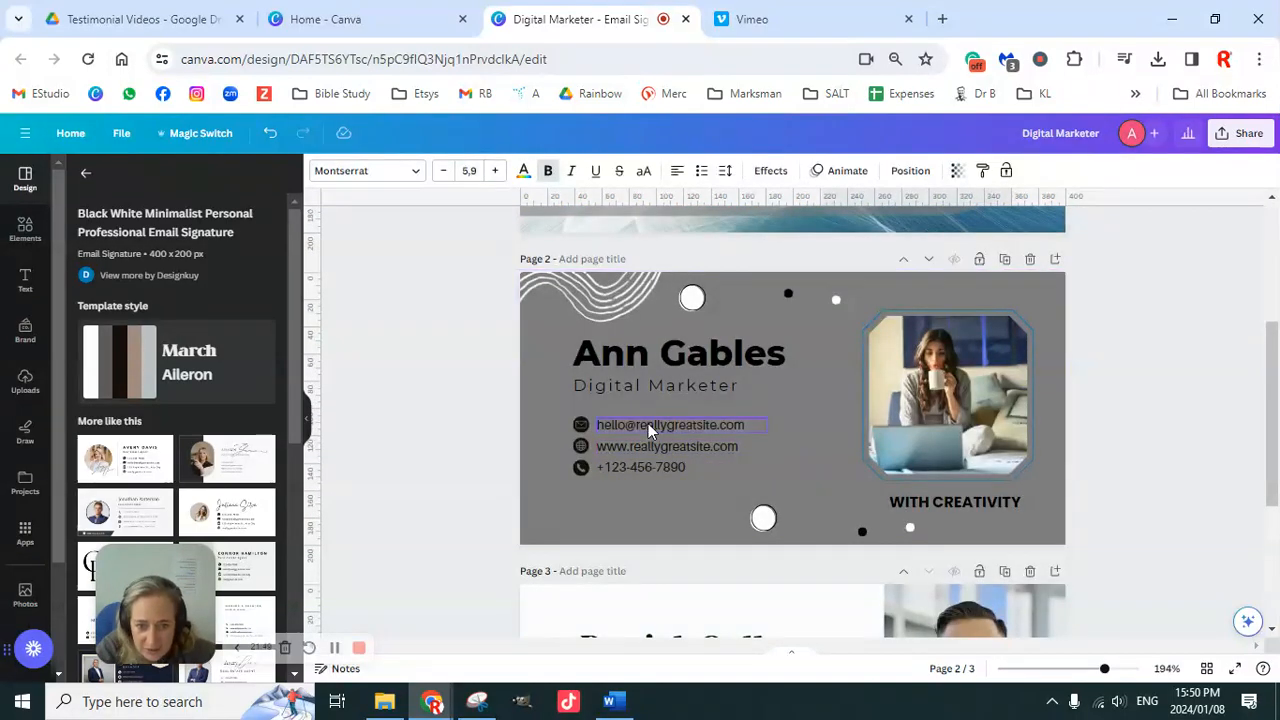
{"action": "double_click", "coordinate": [648, 430]}
{"action": "key", "text": "ctrl+v"}
Step: Paste page 1's website over page 2's placeholder and type the placeholder phone number
{"action": "scroll", "coordinate": [897, 410], "scroll_direction": "up", "scroll_amount": 3}
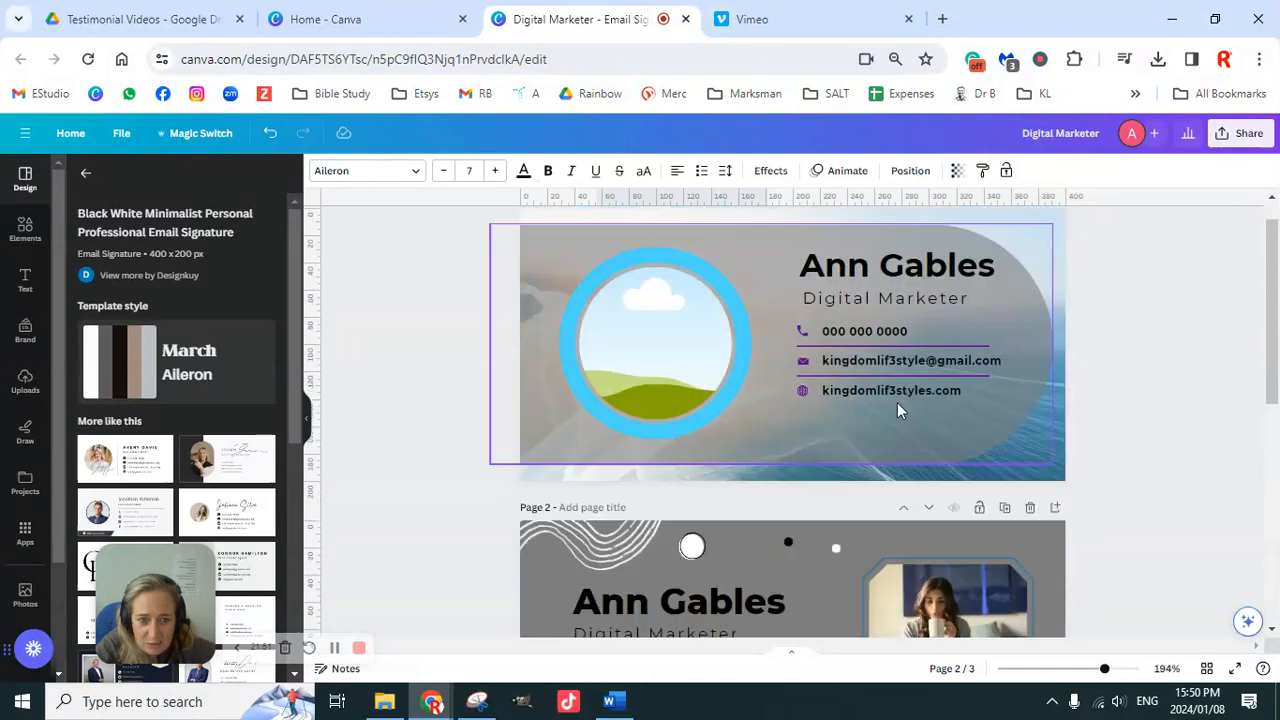
{"action": "double_click", "coordinate": [873, 423]}
{"action": "key", "text": "ctrl+c"}
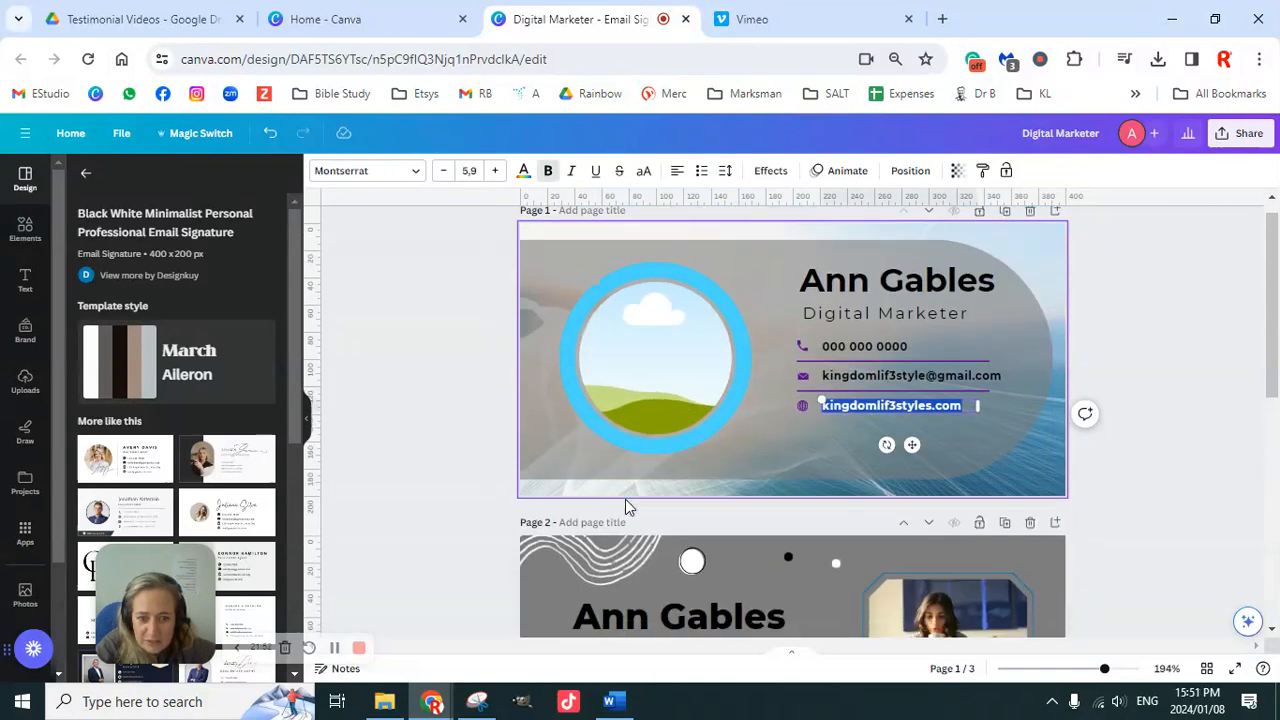
{"action": "scroll", "coordinate": [625, 499], "scroll_direction": "down", "scroll_amount": 3}
{"action": "double_click", "coordinate": [638, 374]}
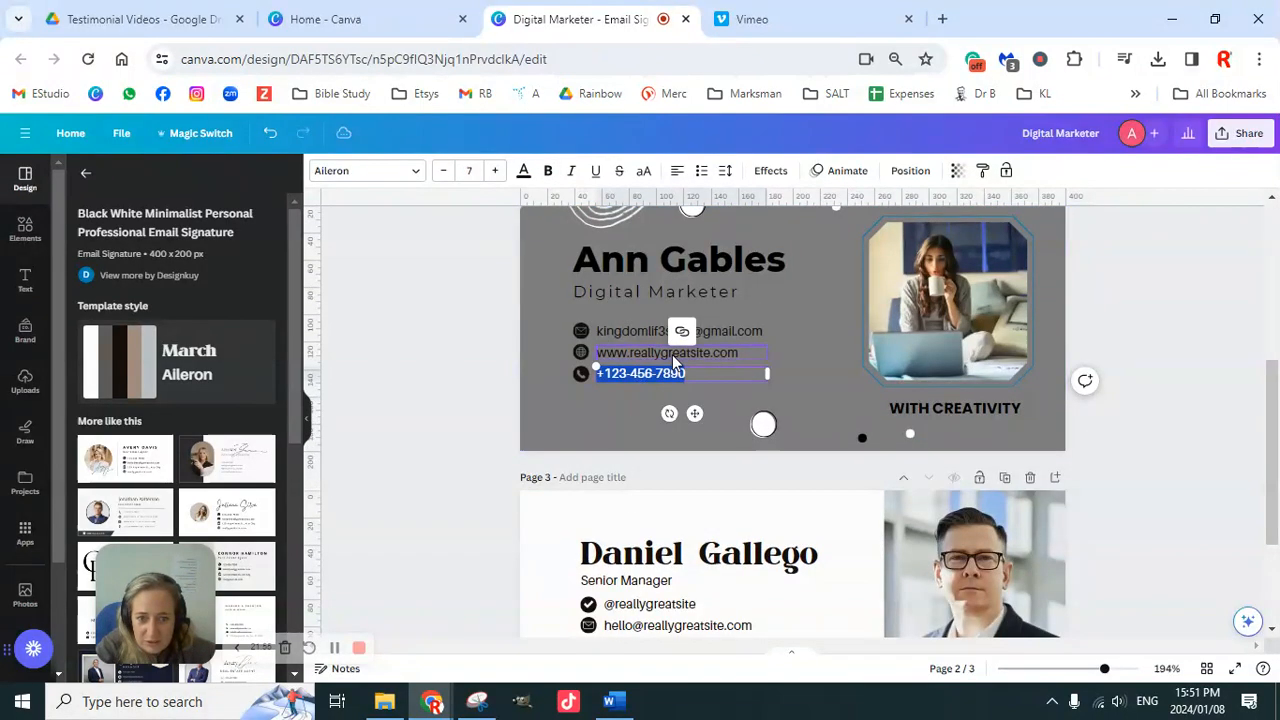
{"action": "double_click", "coordinate": [673, 353]}
{"action": "key", "text": "ctrl+v"}
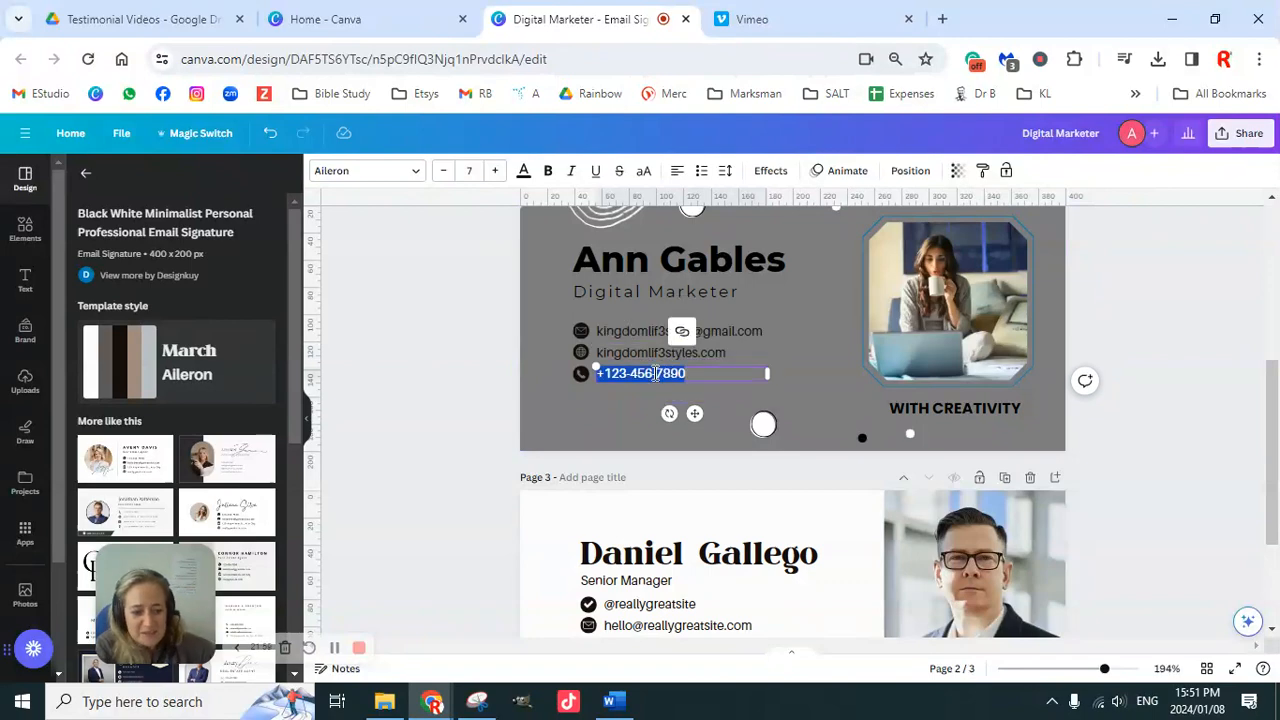
{"action": "type", "text": "000 000 0000"}
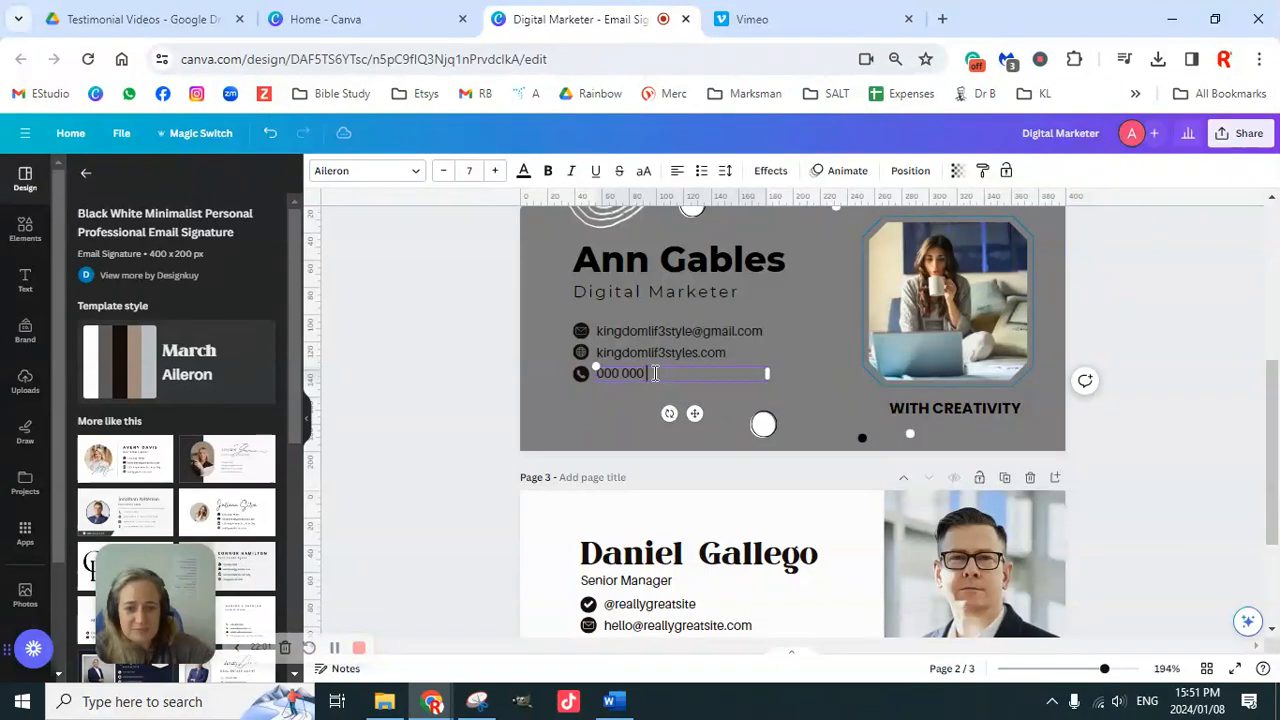
{"action": "left_click", "coordinate": [490, 347]}
{"action": "scroll", "coordinate": [1150, 437], "scroll_direction": "up", "scroll_amount": 2}
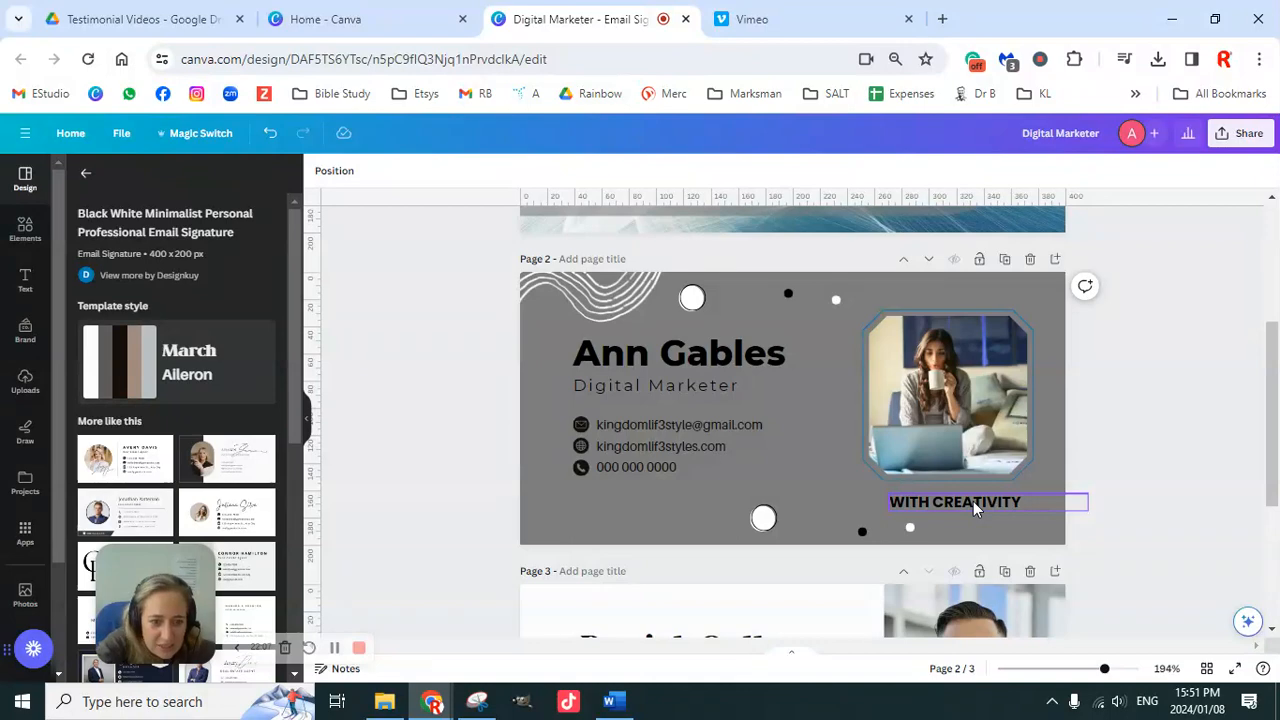
Step: Delete WITH CREATIVITY from page 2, select all the card's elements and open the Brand colours
{"action": "left_click", "coordinate": [975, 509]}
{"action": "key", "text": "Delete"}
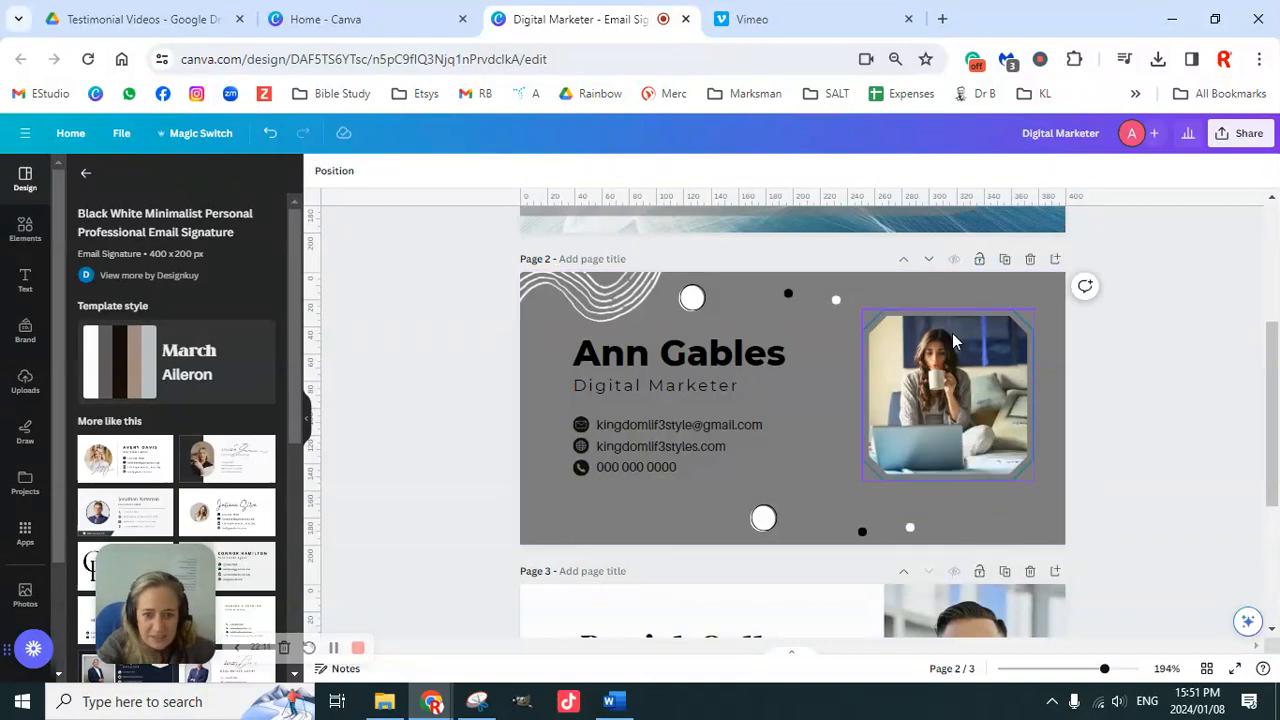
{"action": "left_click_drag", "start_coordinate": [473, 262], "coordinate": [1136, 566]}
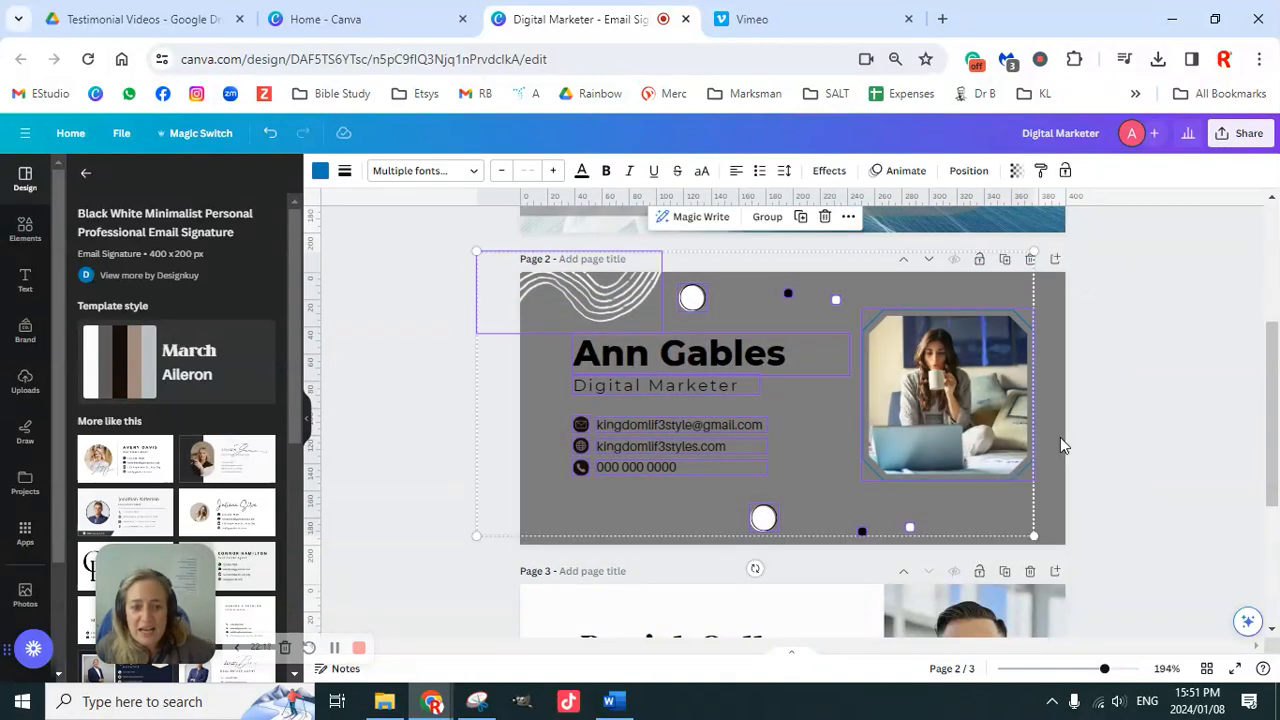
{"action": "left_click", "coordinate": [25, 330]}
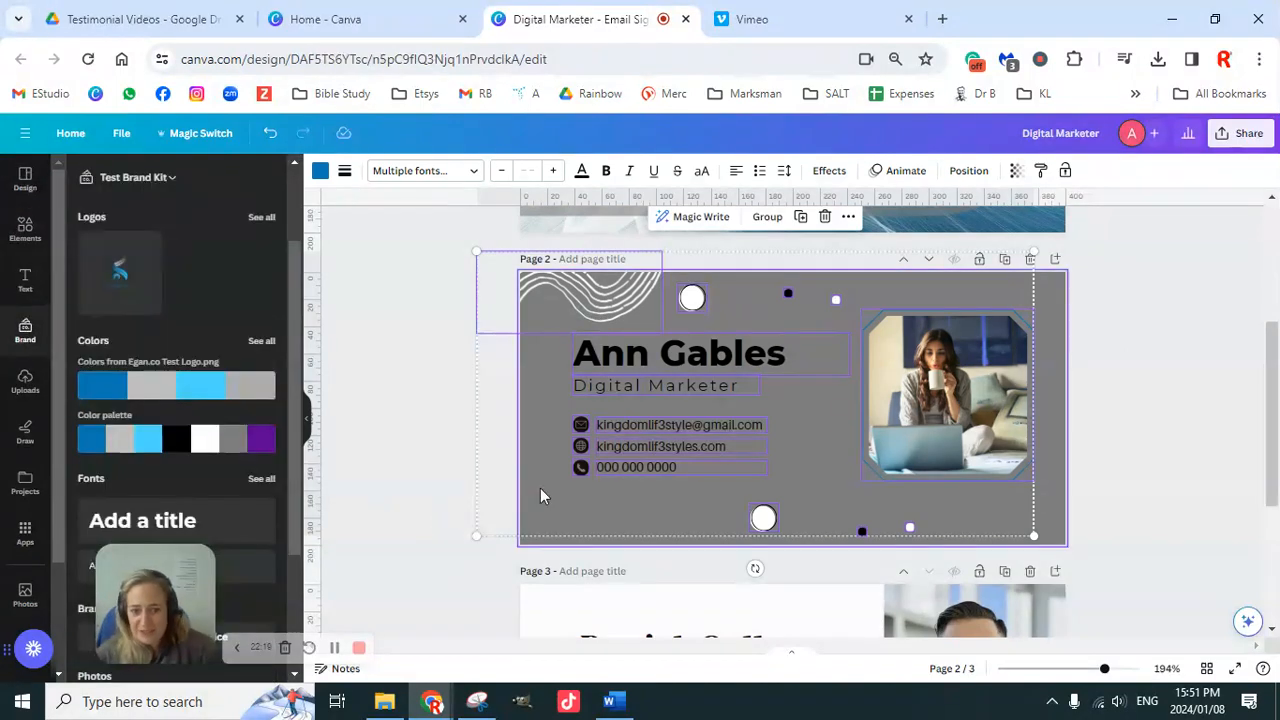
Step: Shuffle the brand palette to light grey with purple icons, then enlarge the photo and shift it left
{"action": "left_click", "coordinate": [188, 442]}
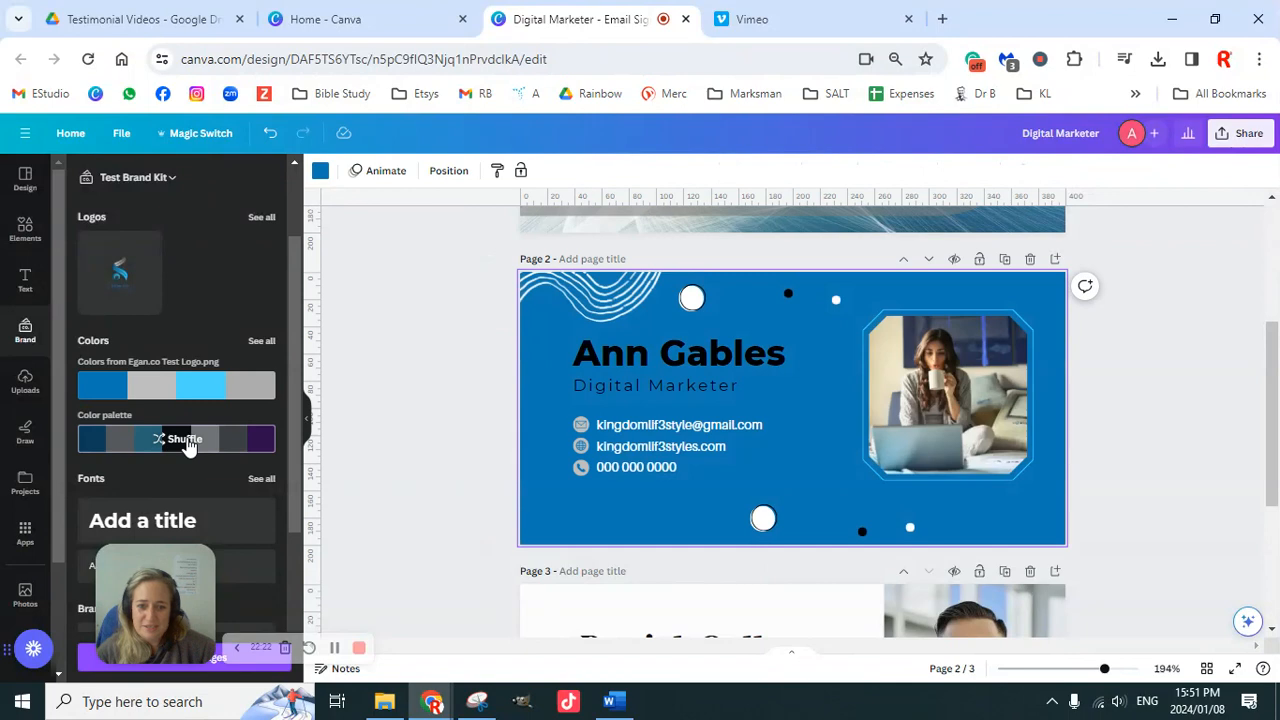
{"action": "left_click", "coordinate": [186, 442]}
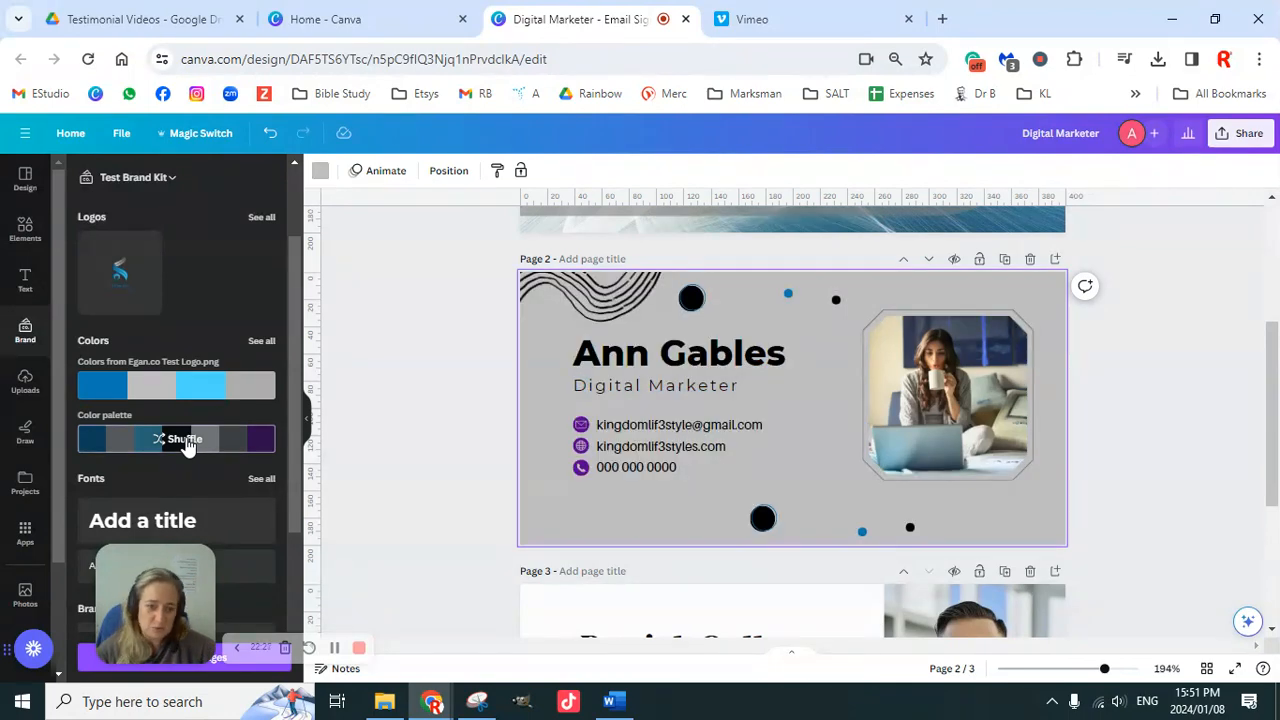
{"action": "left_click", "coordinate": [1003, 398]}
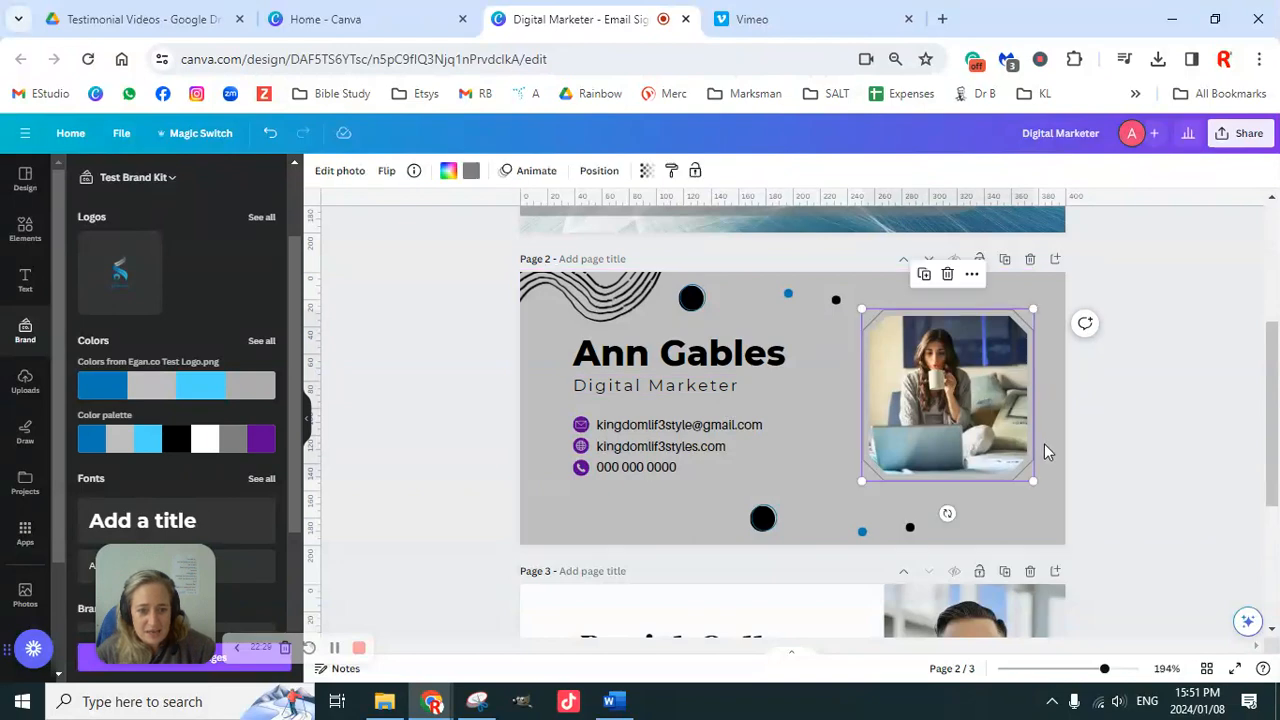
{"action": "left_click_drag", "start_coordinate": [1031, 482], "coordinate": [1066, 523]}
{"action": "left_click_drag", "start_coordinate": [1008, 445], "coordinate": [986, 445]}
{"action": "left_click", "coordinate": [1197, 450]}
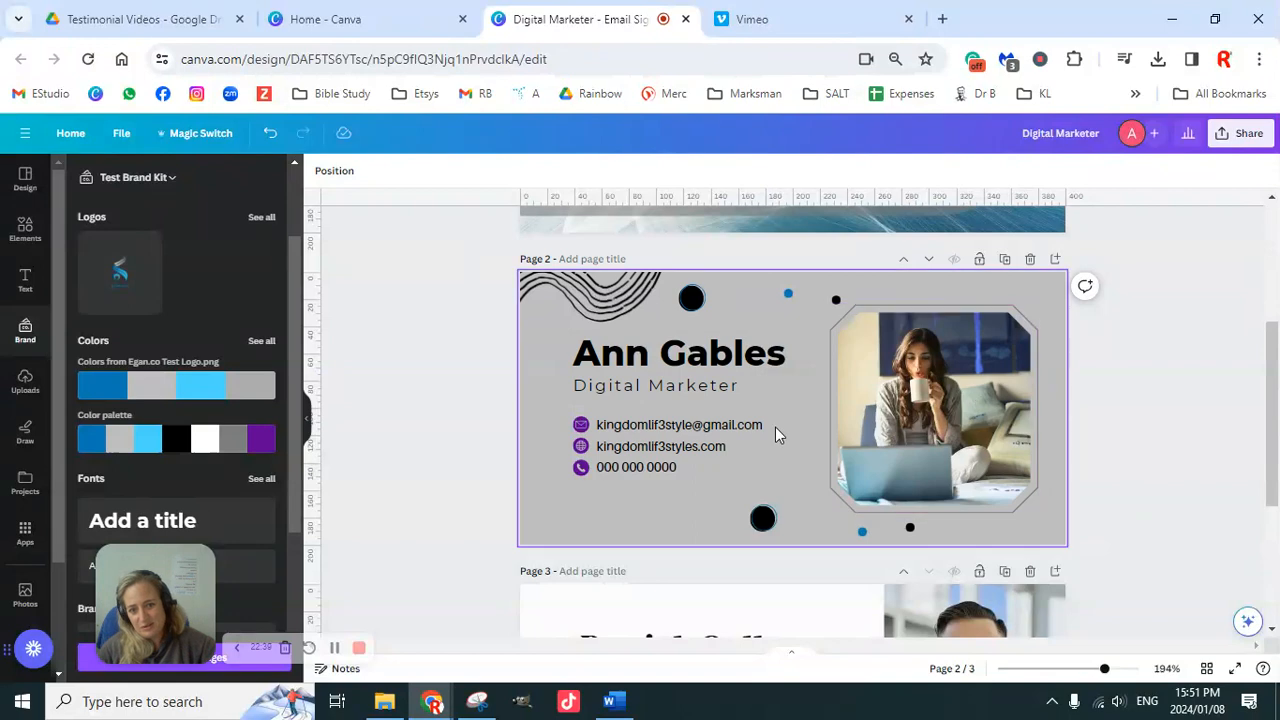
Step: Duplicate page 2 as page 3 and shuffle its palette to black with white text
{"action": "left_click", "coordinate": [1002, 262]}
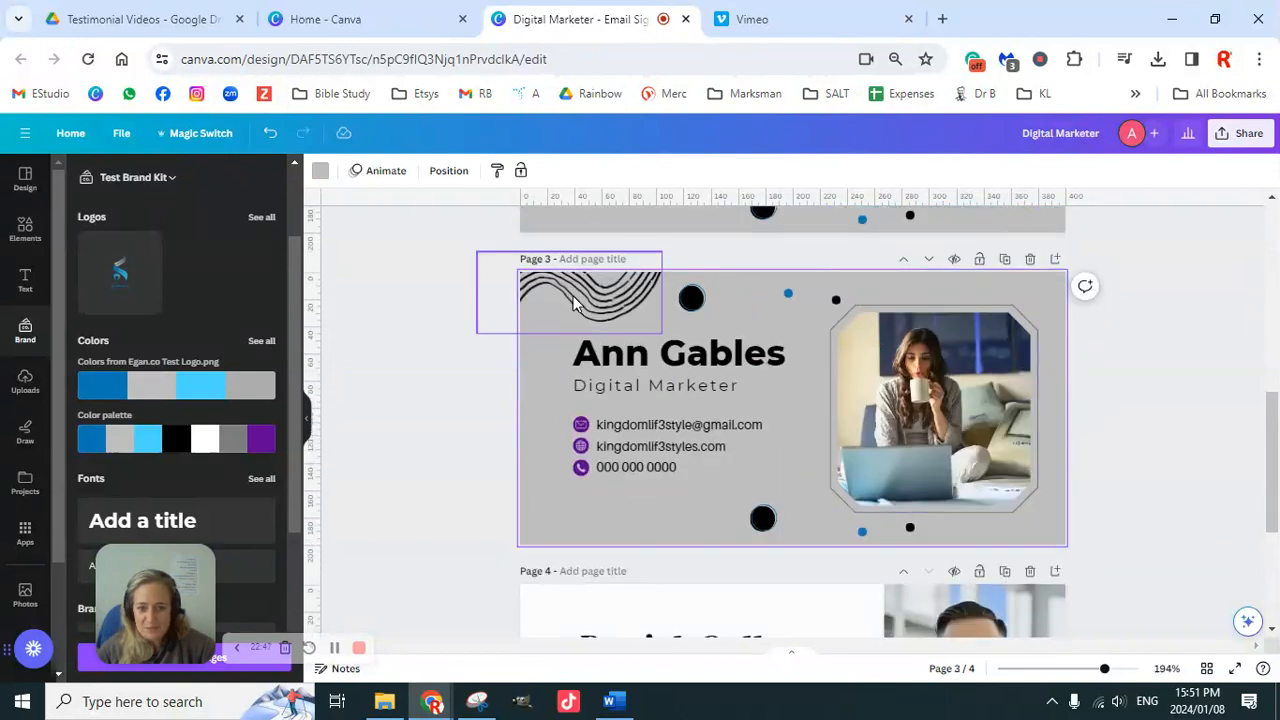
{"action": "left_click_drag", "start_coordinate": [472, 248], "coordinate": [1108, 576]}
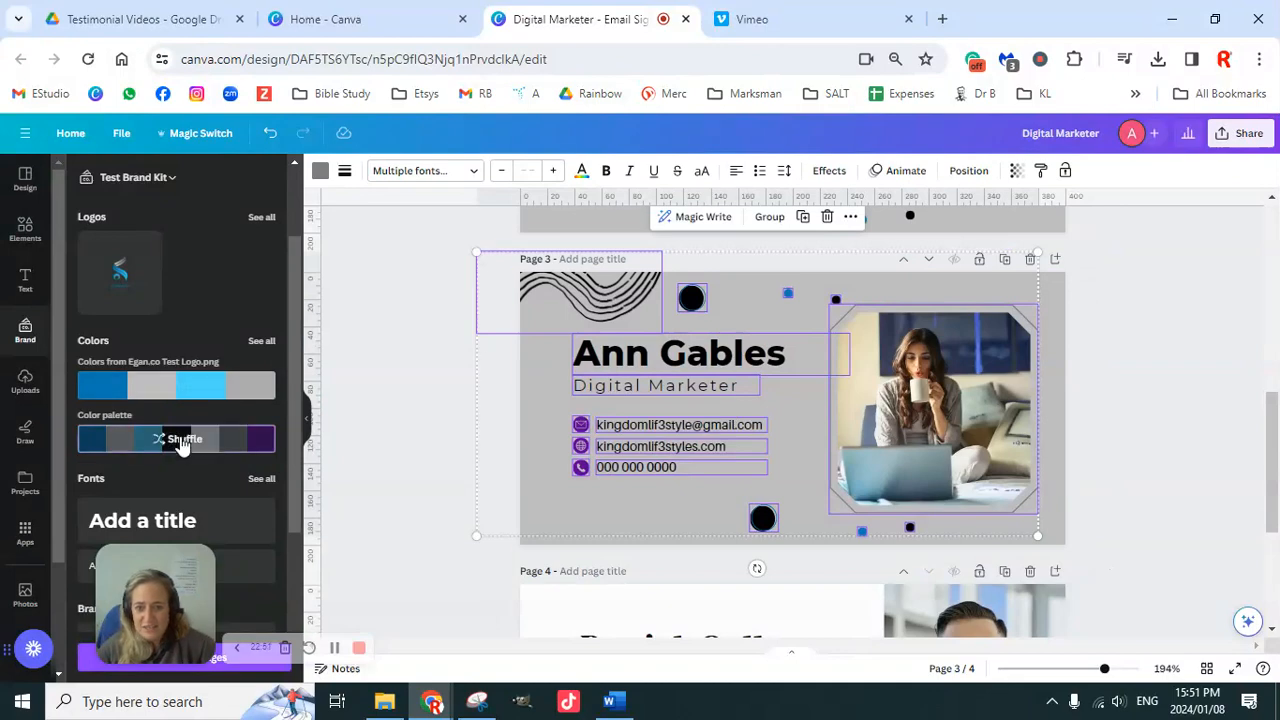
{"action": "left_click", "coordinate": [180, 443]}
{"action": "left_click", "coordinate": [188, 443]}
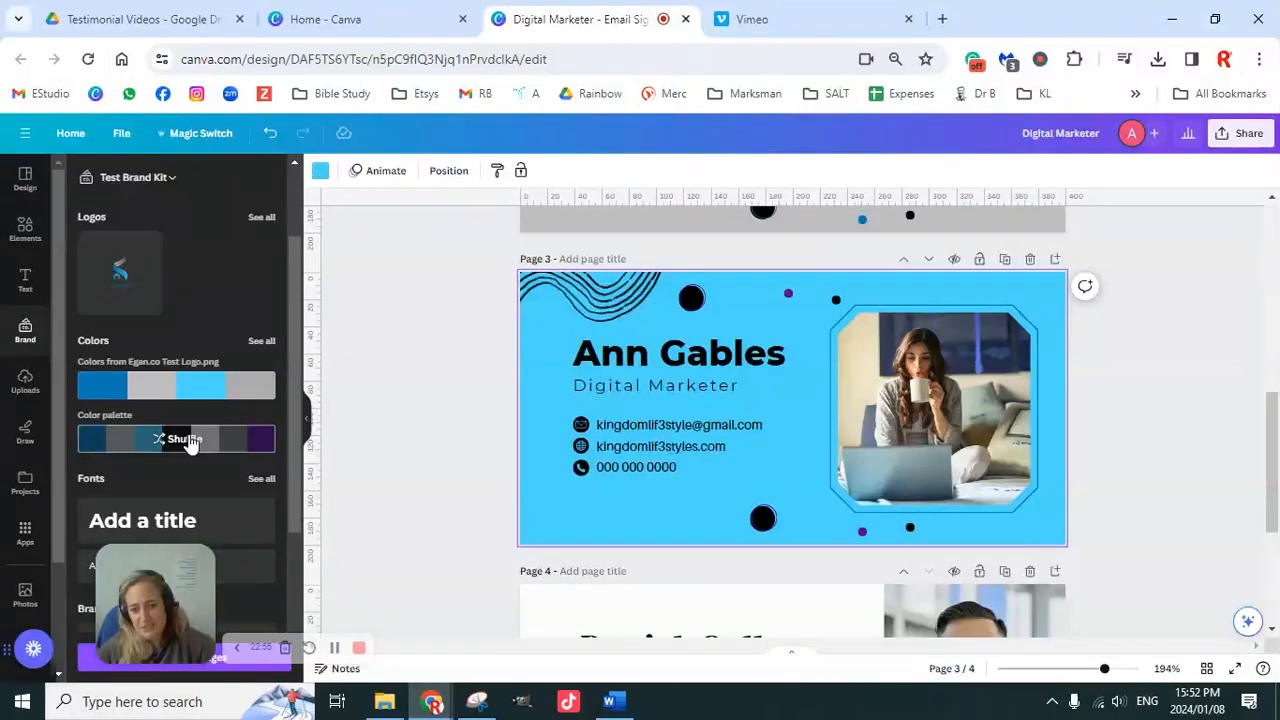
{"action": "left_click", "coordinate": [188, 443]}
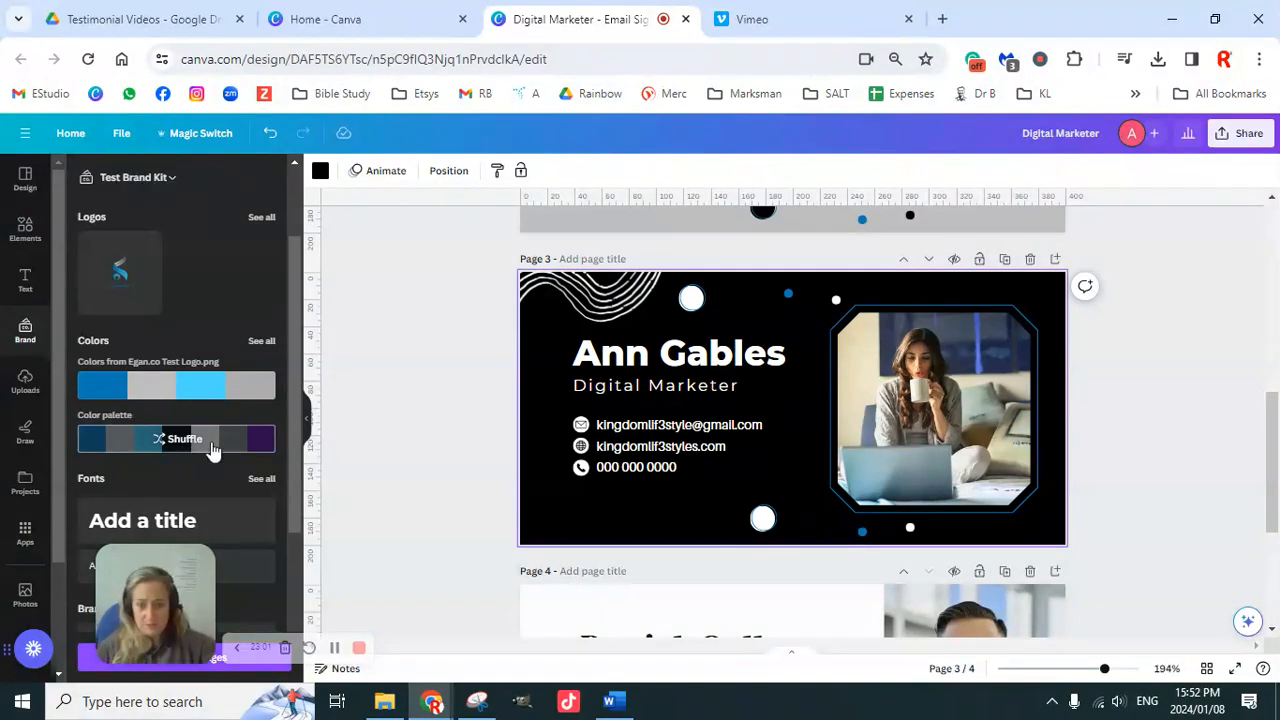
Step: Copy Digital Marketer's Montserrat style onto page 3's email line and shrink it to fit one line
{"action": "left_click", "coordinate": [678, 427]}
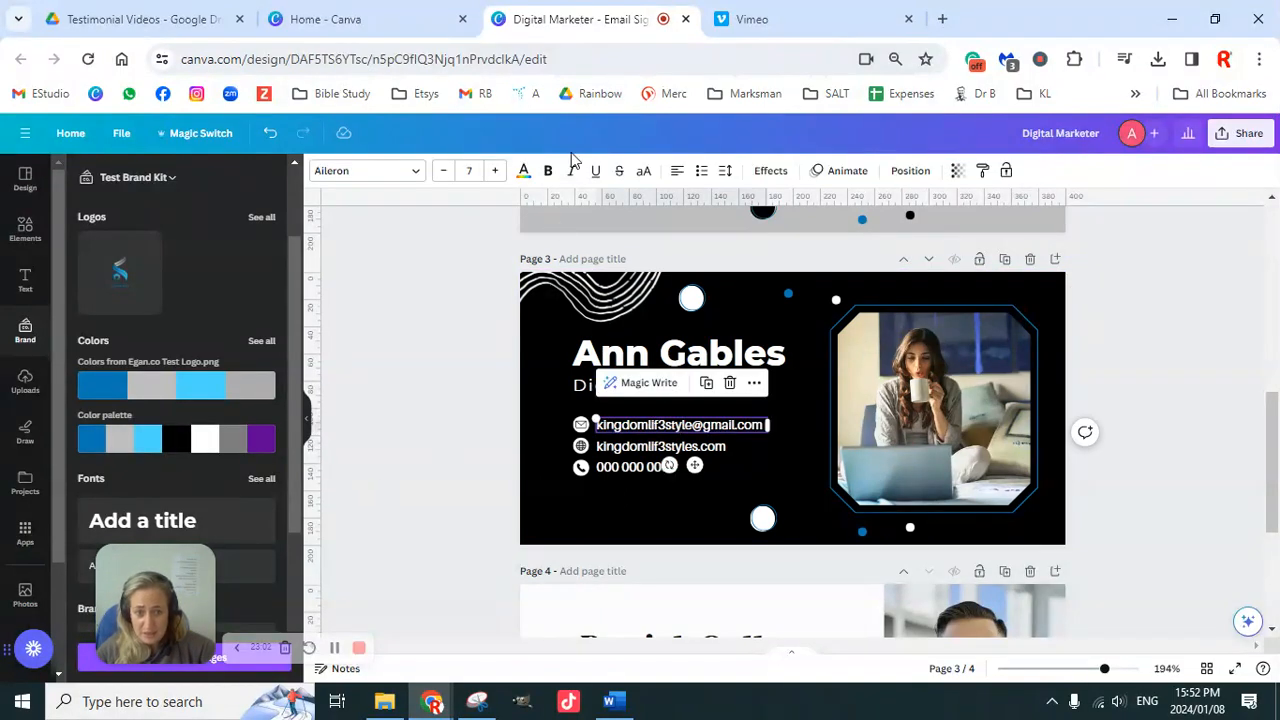
{"action": "left_click", "coordinate": [583, 393]}
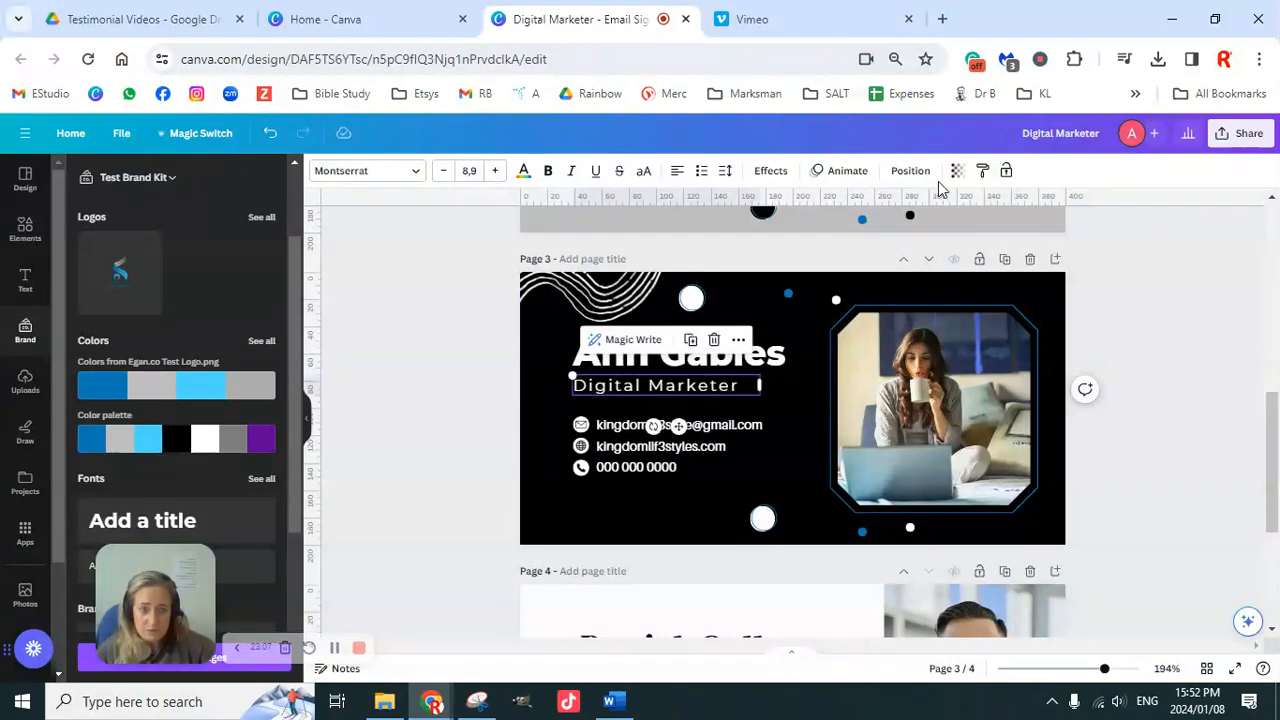
{"action": "left_click", "coordinate": [982, 172]}
{"action": "left_click", "coordinate": [760, 428]}
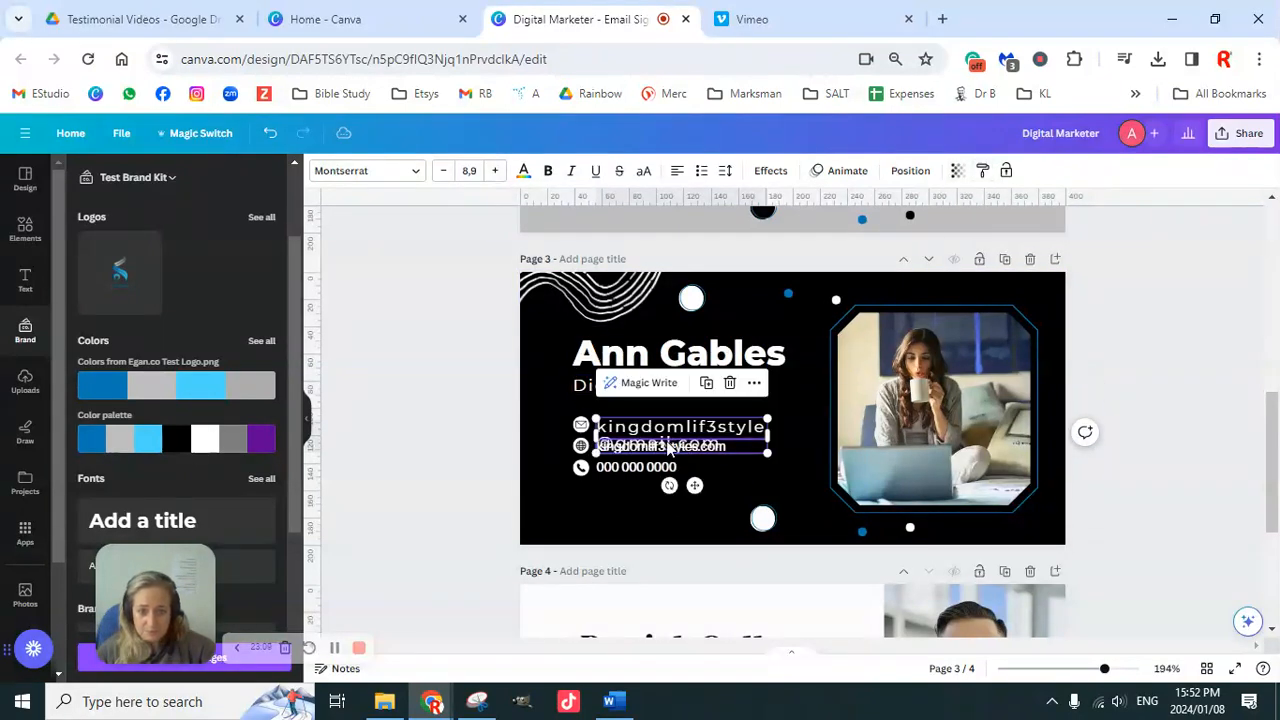
{"action": "left_click", "coordinate": [443, 171]}
{"action": "left_click", "coordinate": [443, 171]}
{"action": "left_click", "coordinate": [443, 171]}
{"action": "left_click", "coordinate": [443, 171]}
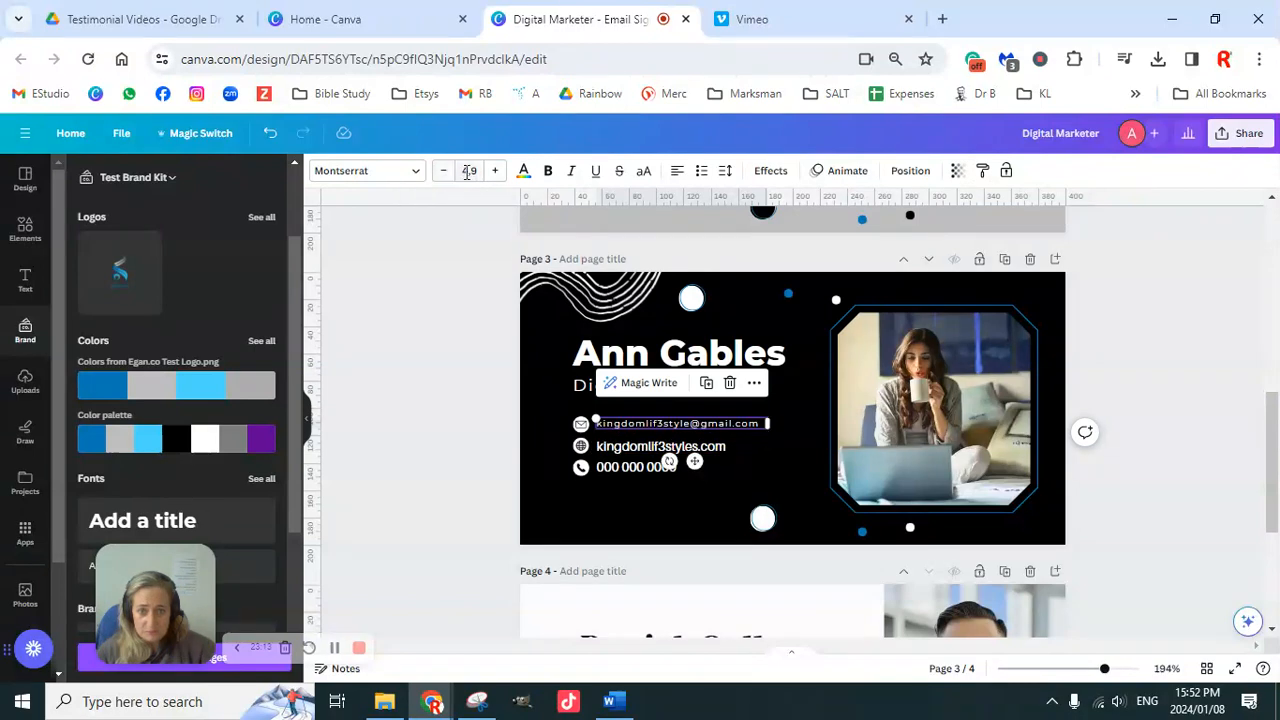
Step: Set the email line's font size to 5.5 and widen its box to fit one line
{"action": "left_click", "coordinate": [494, 171]}
{"action": "left_click", "coordinate": [469, 171]}
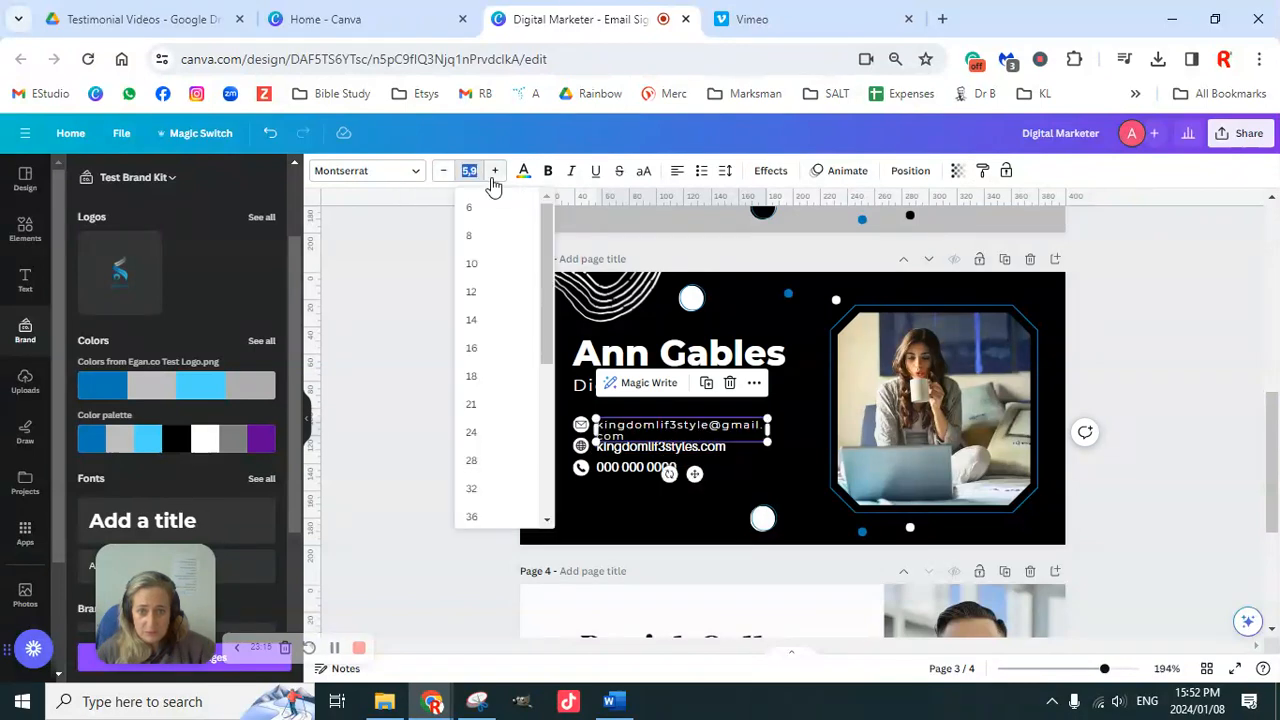
{"action": "type", "text": "5.5"}
{"action": "key", "text": "Return"}
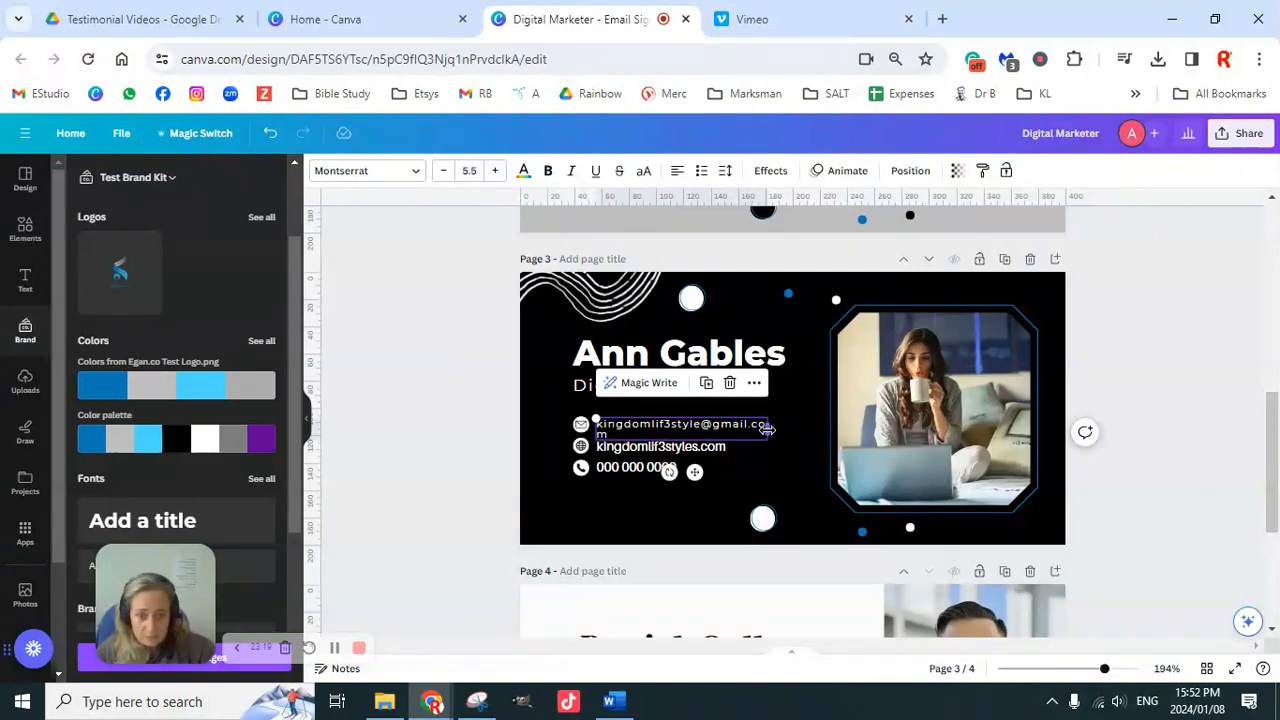
{"action": "left_click_drag", "start_coordinate": [768, 428], "coordinate": [786, 428]}
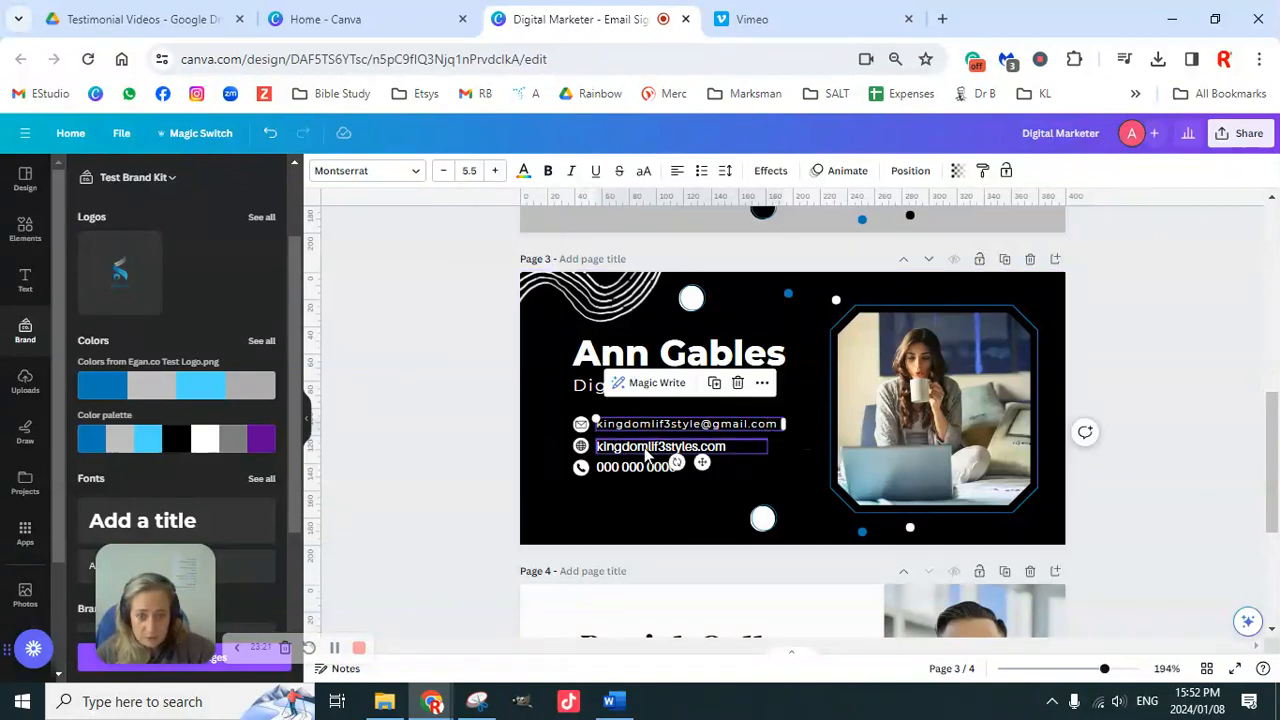
{"action": "left_click", "coordinate": [468, 422]}
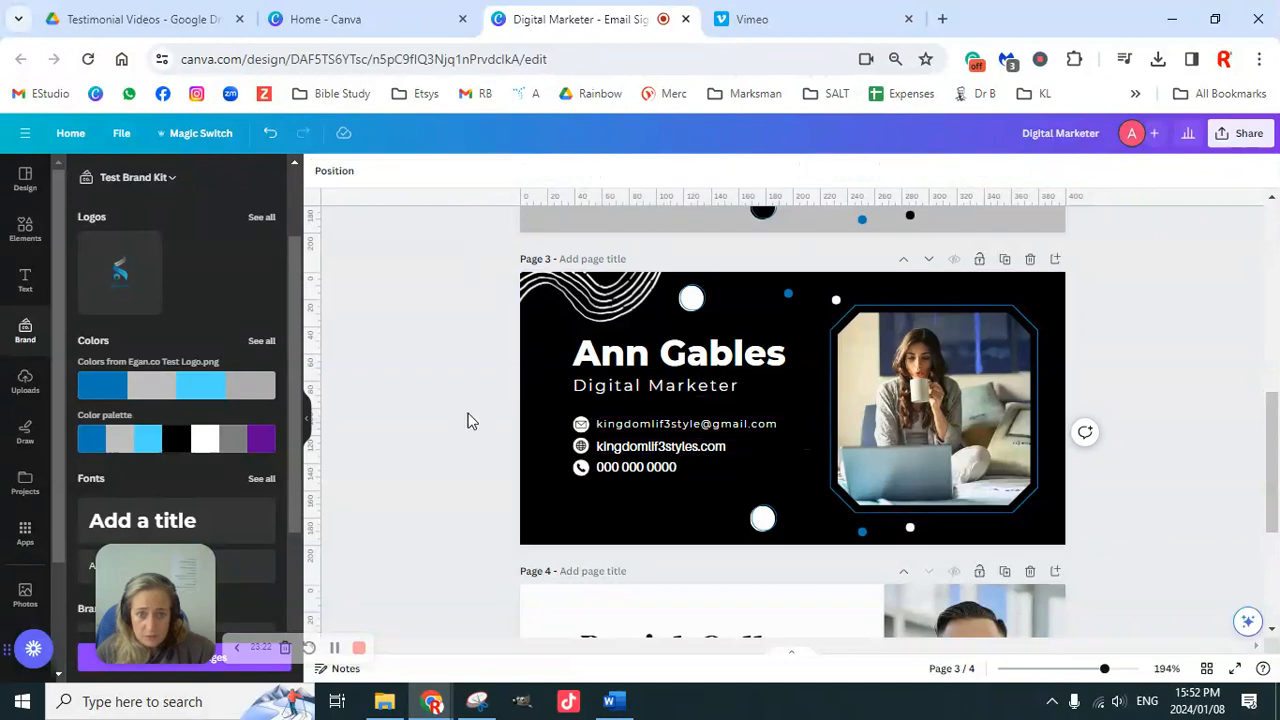
Step: Copy the email line's text style onto the website and phone-number lines
{"action": "left_click", "coordinate": [631, 428]}
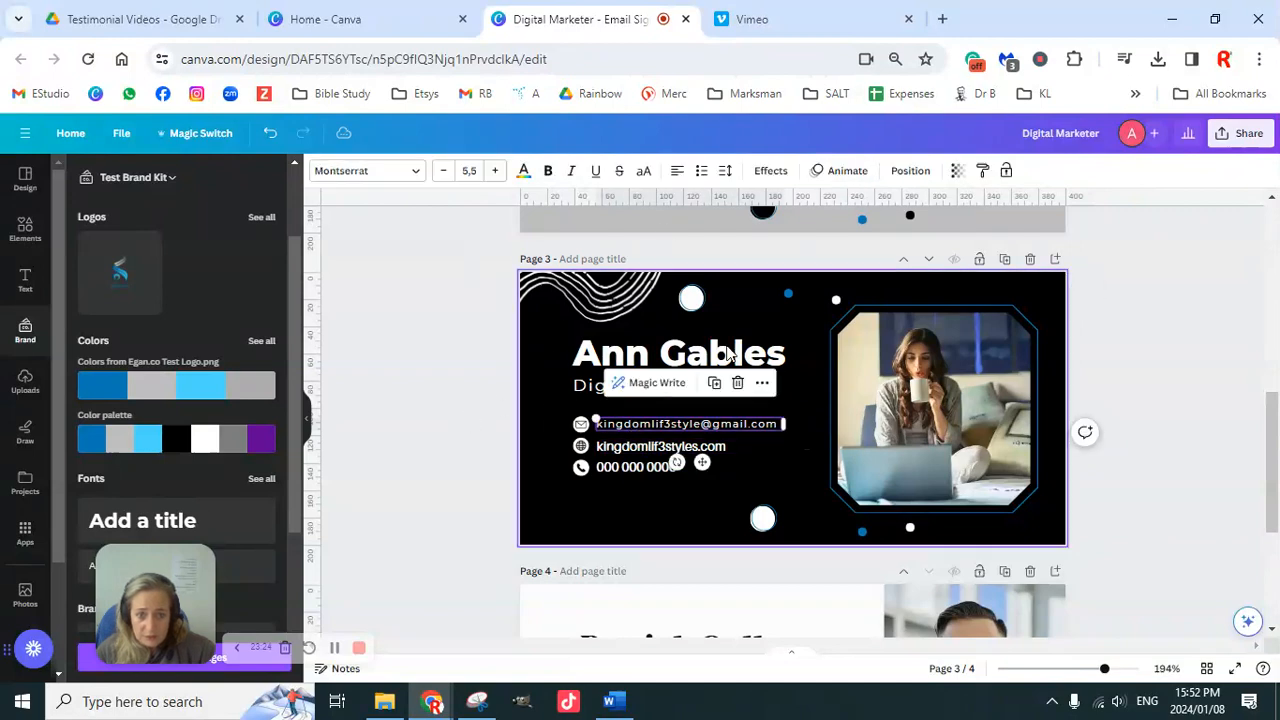
{"action": "left_click", "coordinate": [982, 171]}
{"action": "left_click", "coordinate": [651, 442]}
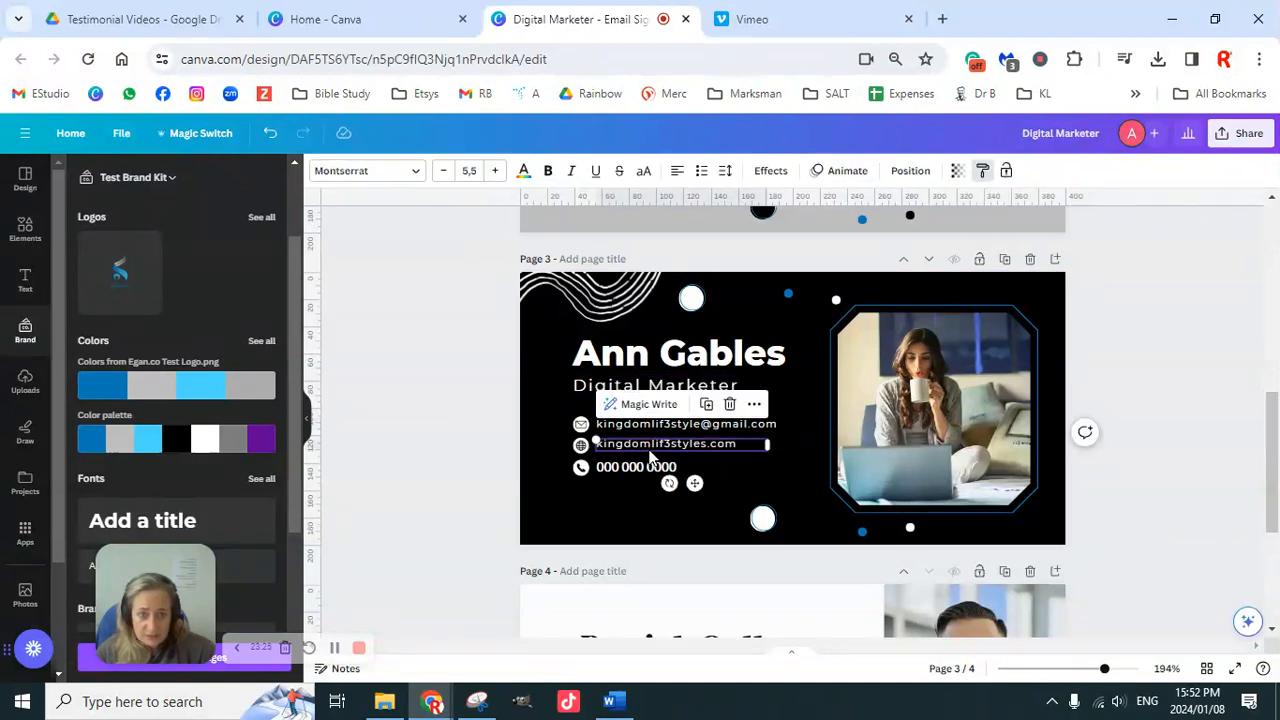
{"action": "left_click", "coordinate": [983, 172]}
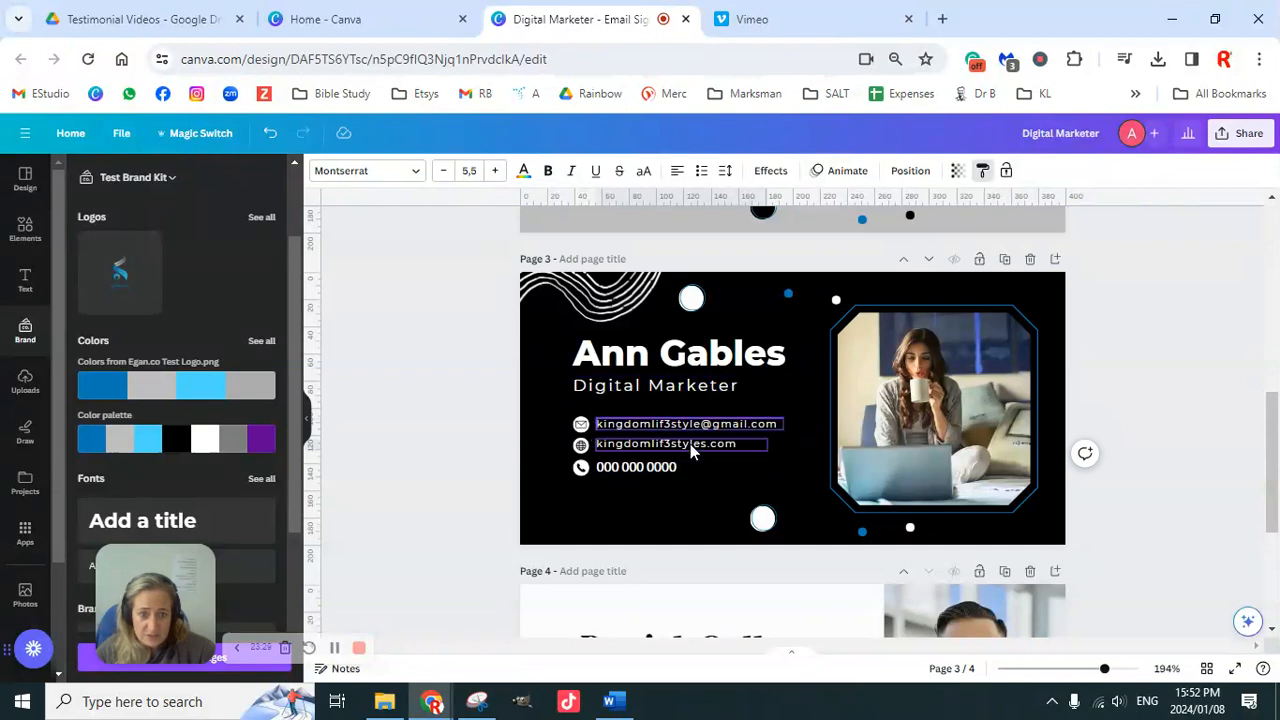
{"action": "left_click", "coordinate": [641, 468]}
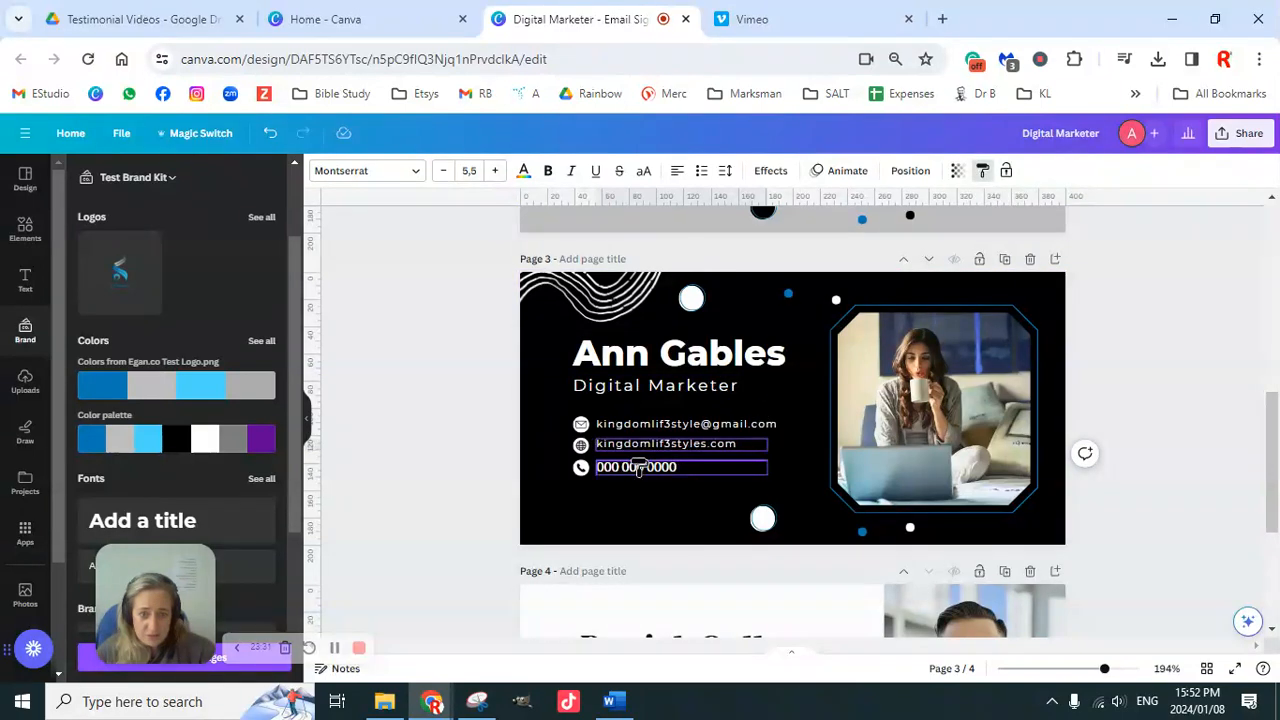
{"action": "left_click", "coordinate": [449, 371]}
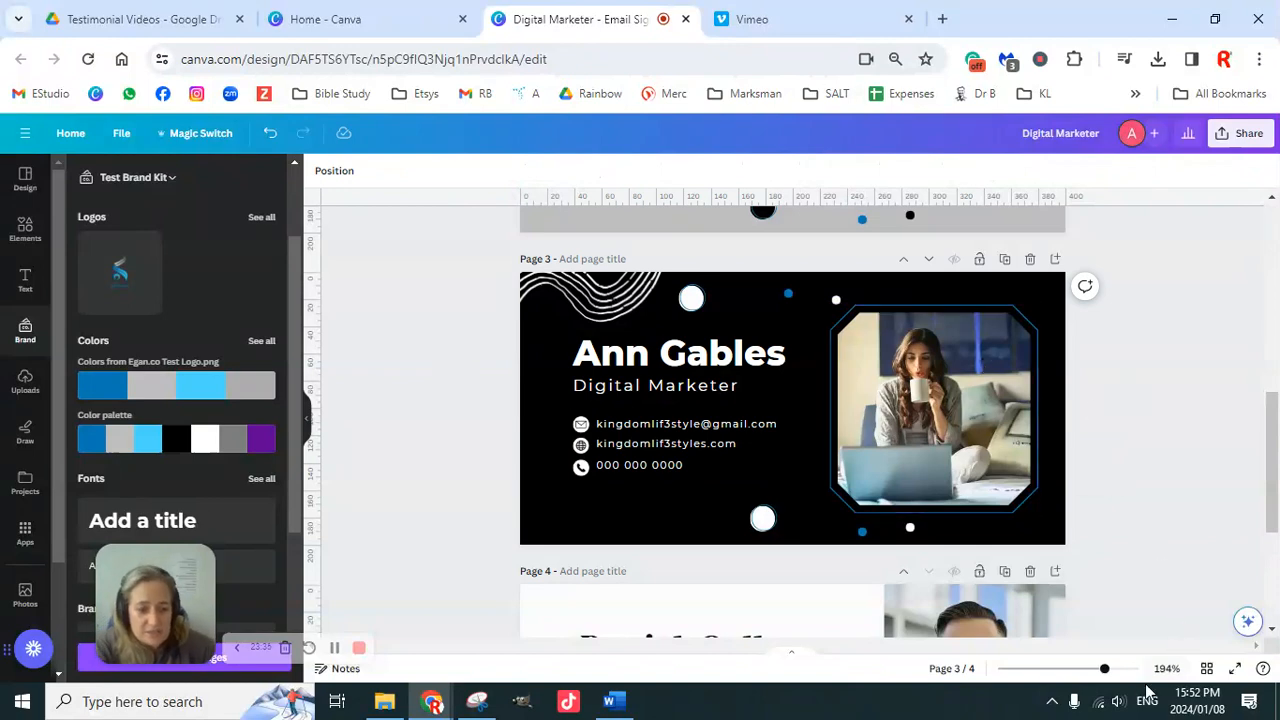
Step: Zoom in on page 3 and select the phone icon together with the phone number
{"action": "left_click_drag", "start_coordinate": [1105, 668], "coordinate": [1117, 670]}
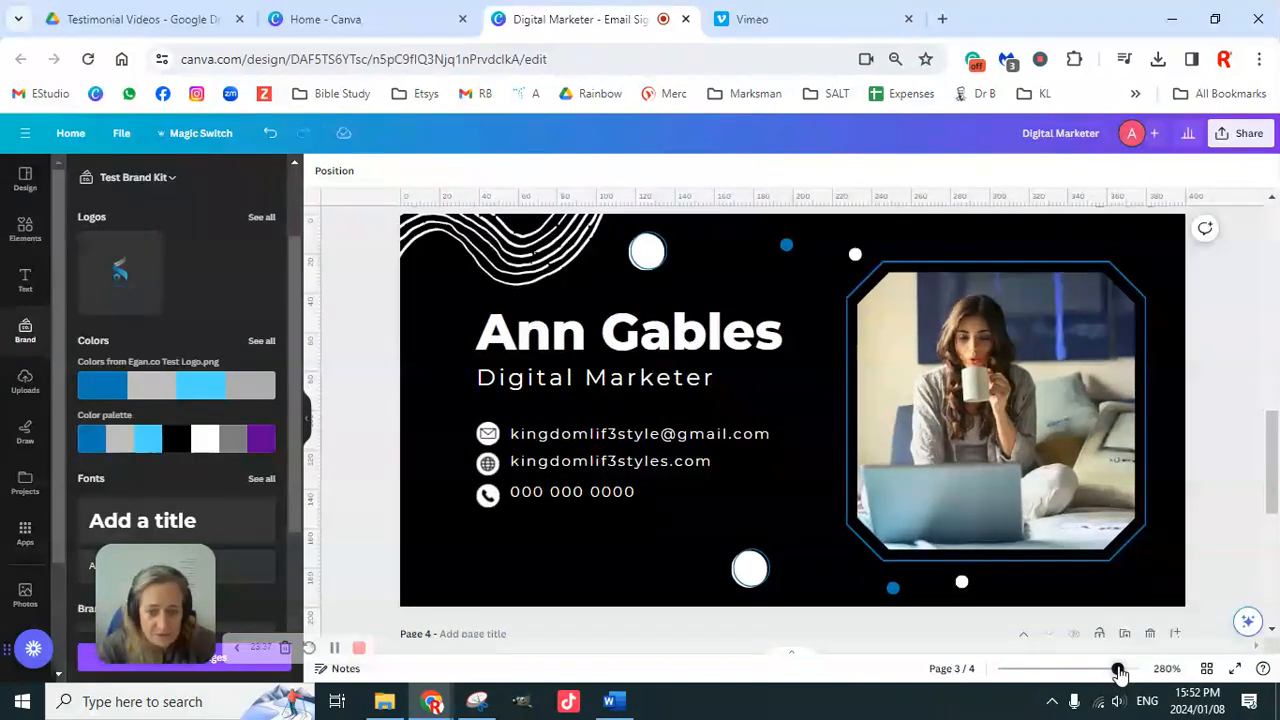
{"action": "scroll", "coordinate": [693, 467], "scroll_direction": "down", "scroll_amount": 2}
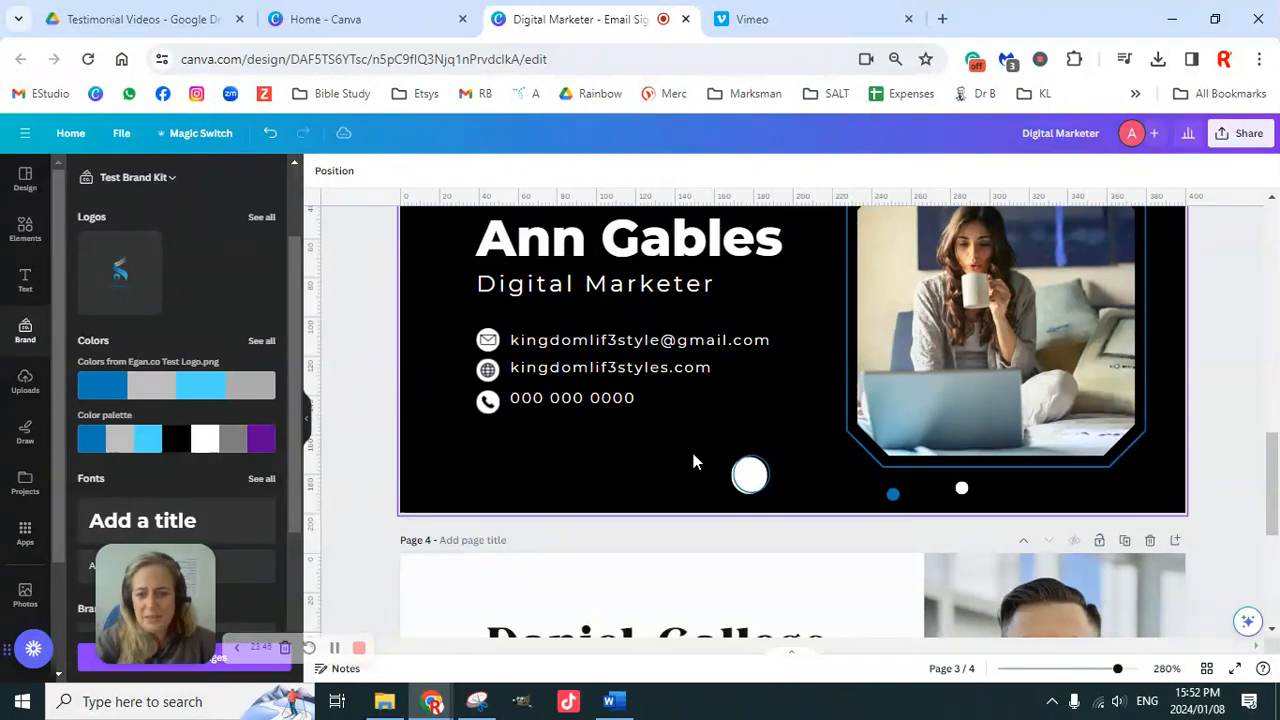
{"action": "left_click", "coordinate": [486, 403]}
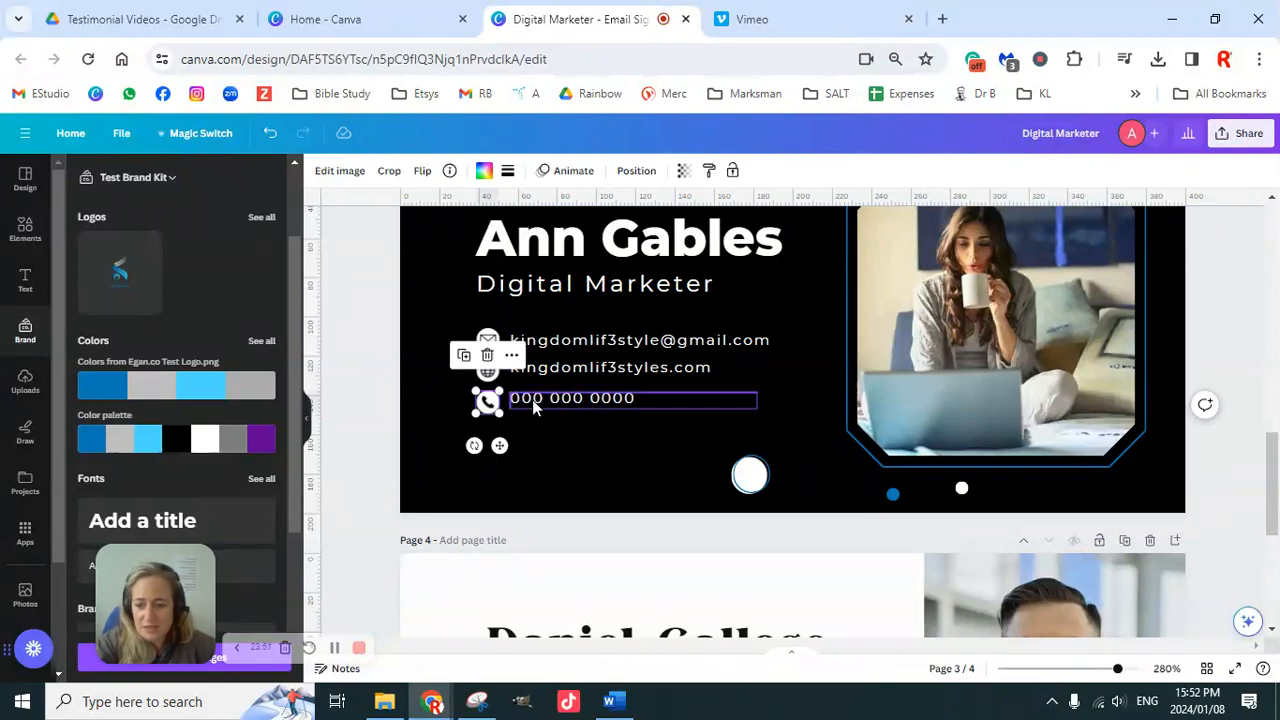
{"action": "left_click", "coordinate": [532, 399], "text": "shift"}
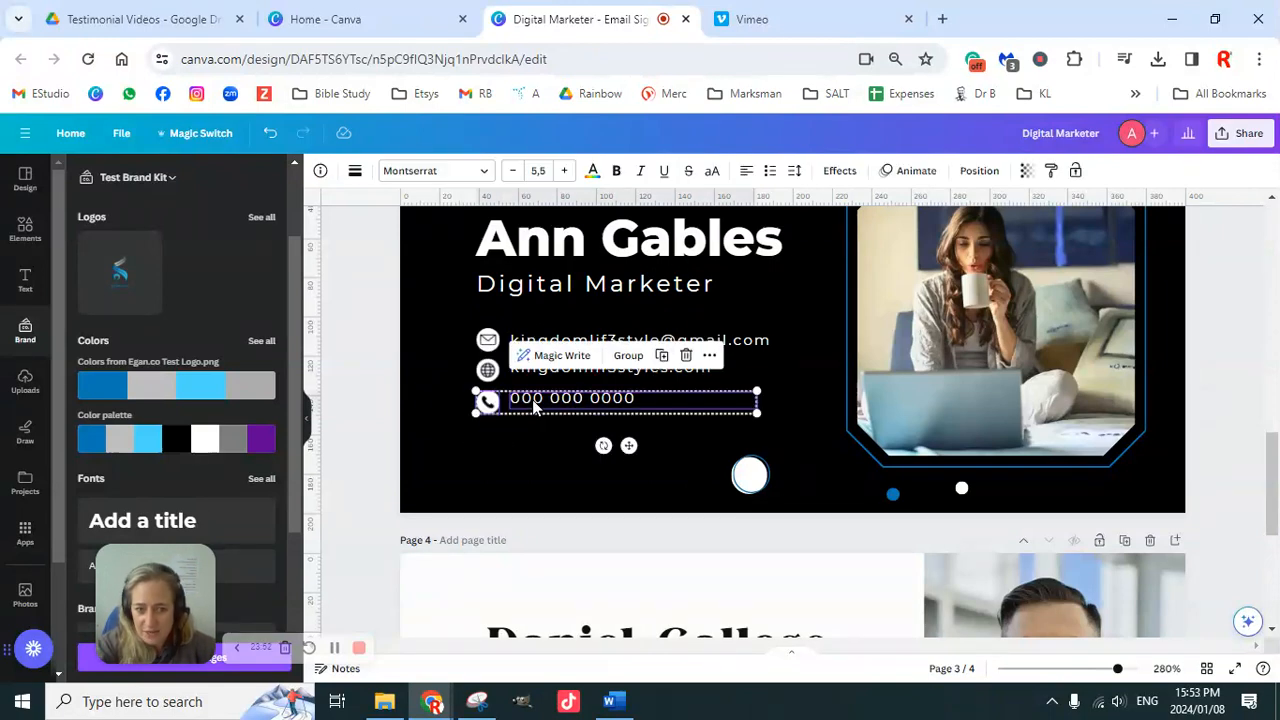
Step: Align the phone, website and email texts to their icons' bottoms, centring the phone row first
{"action": "left_click", "coordinate": [982, 173]}
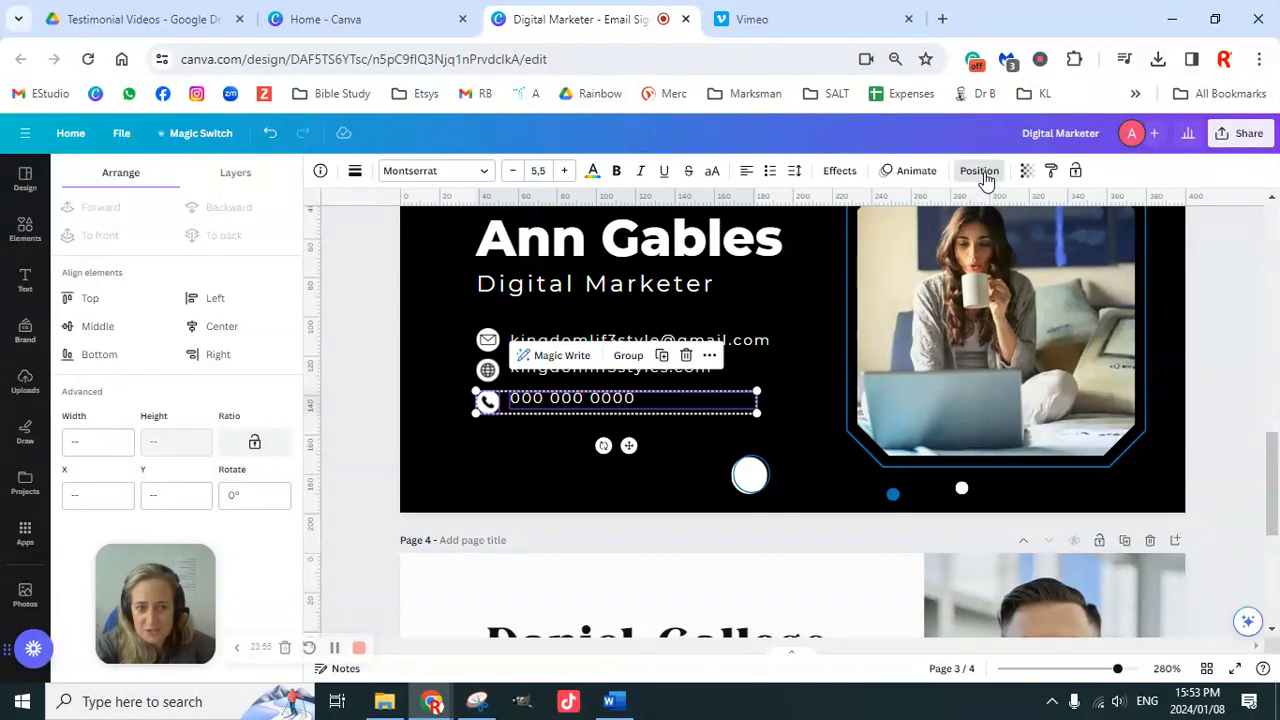
{"action": "left_click", "coordinate": [106, 326]}
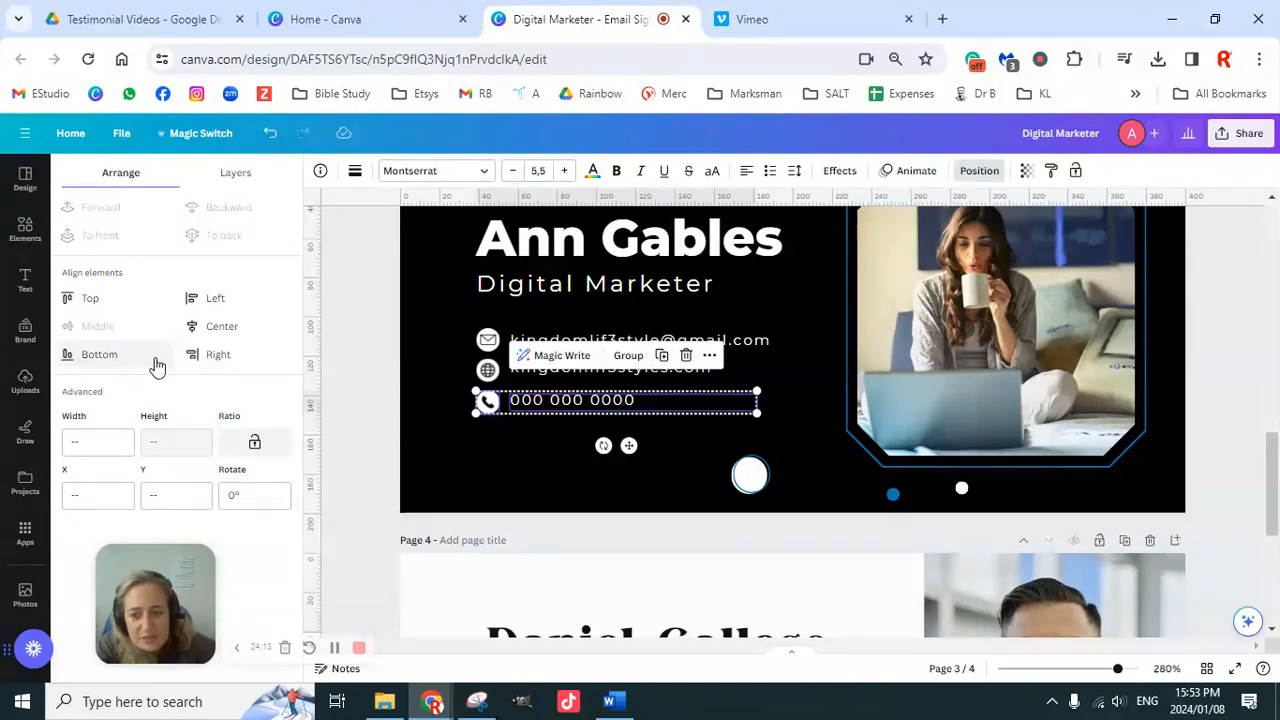
{"action": "left_click", "coordinate": [119, 362]}
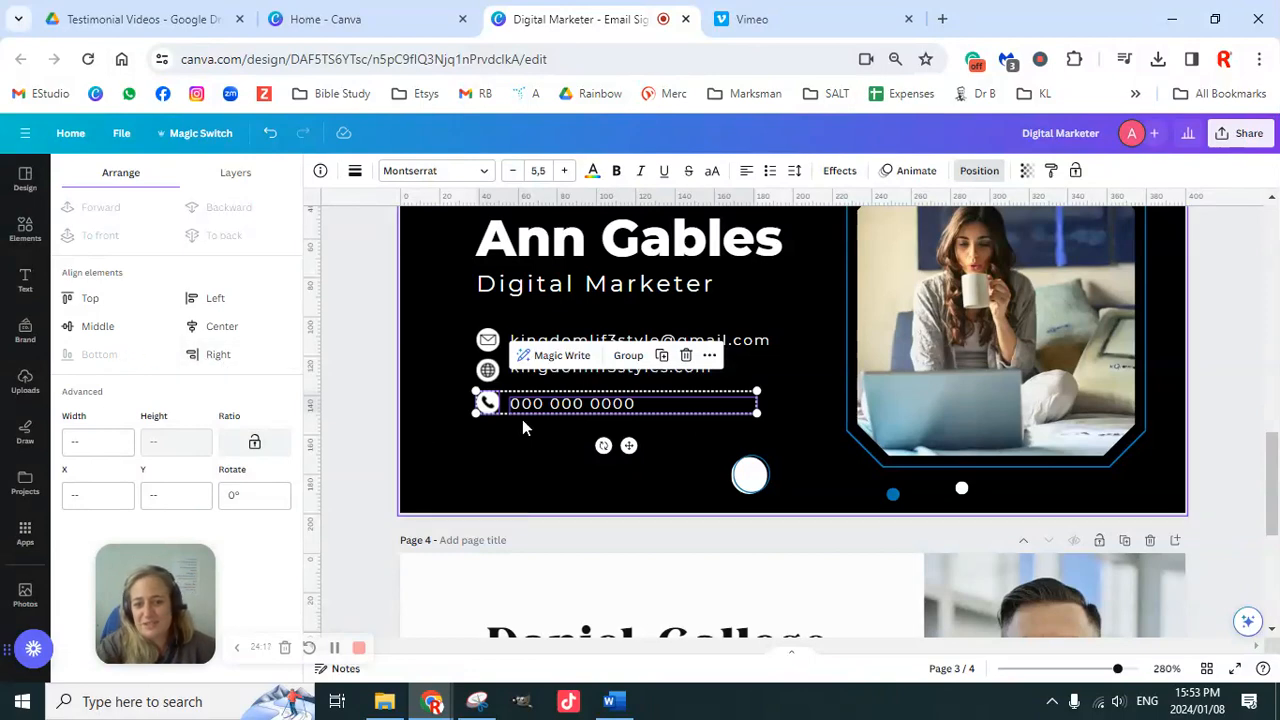
{"action": "left_click", "coordinate": [486, 372]}
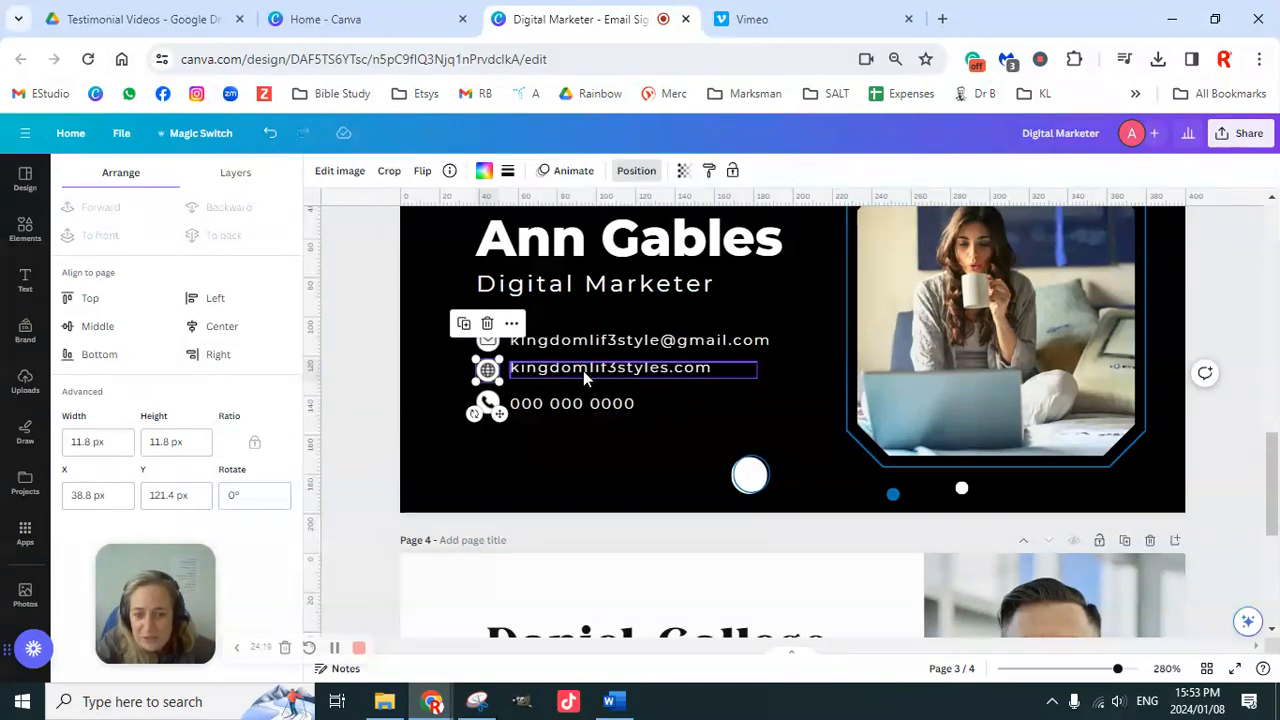
{"action": "left_click", "coordinate": [583, 370], "text": "shift"}
{"action": "left_click", "coordinate": [106, 354]}
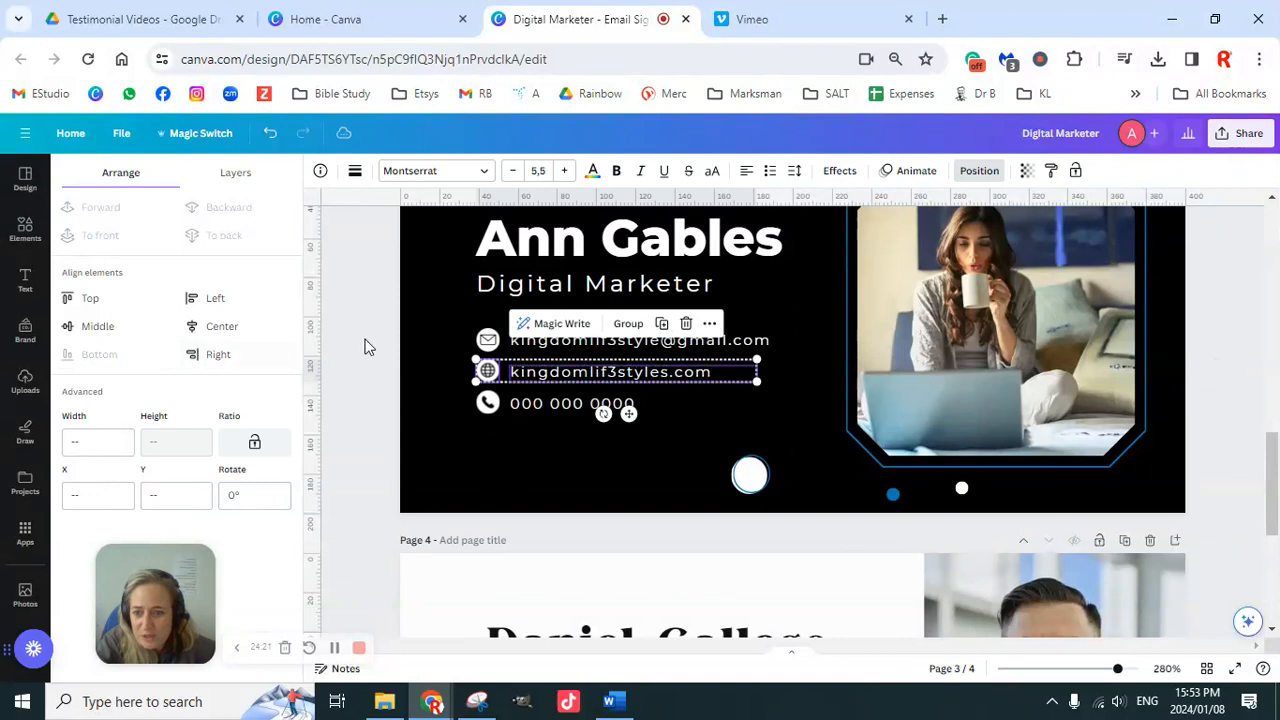
{"action": "left_click", "coordinate": [489, 341]}
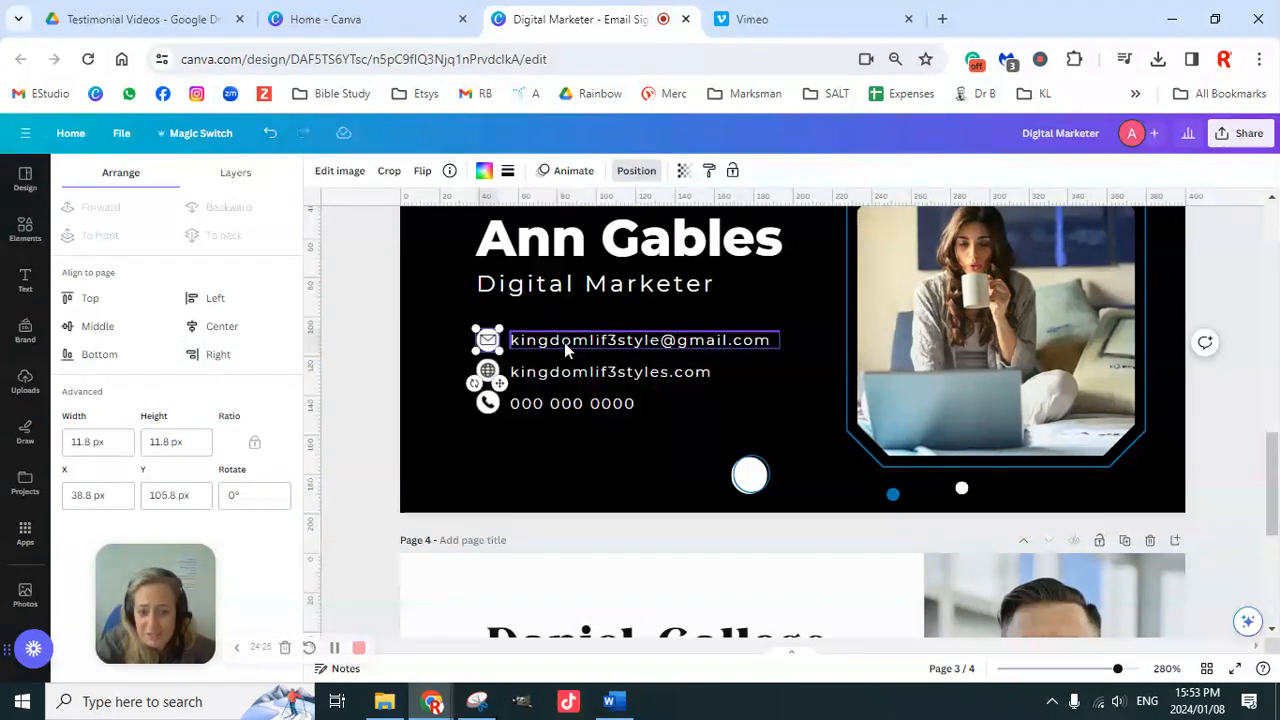
{"action": "left_click", "coordinate": [564, 342], "text": "shift"}
{"action": "left_click", "coordinate": [106, 354]}
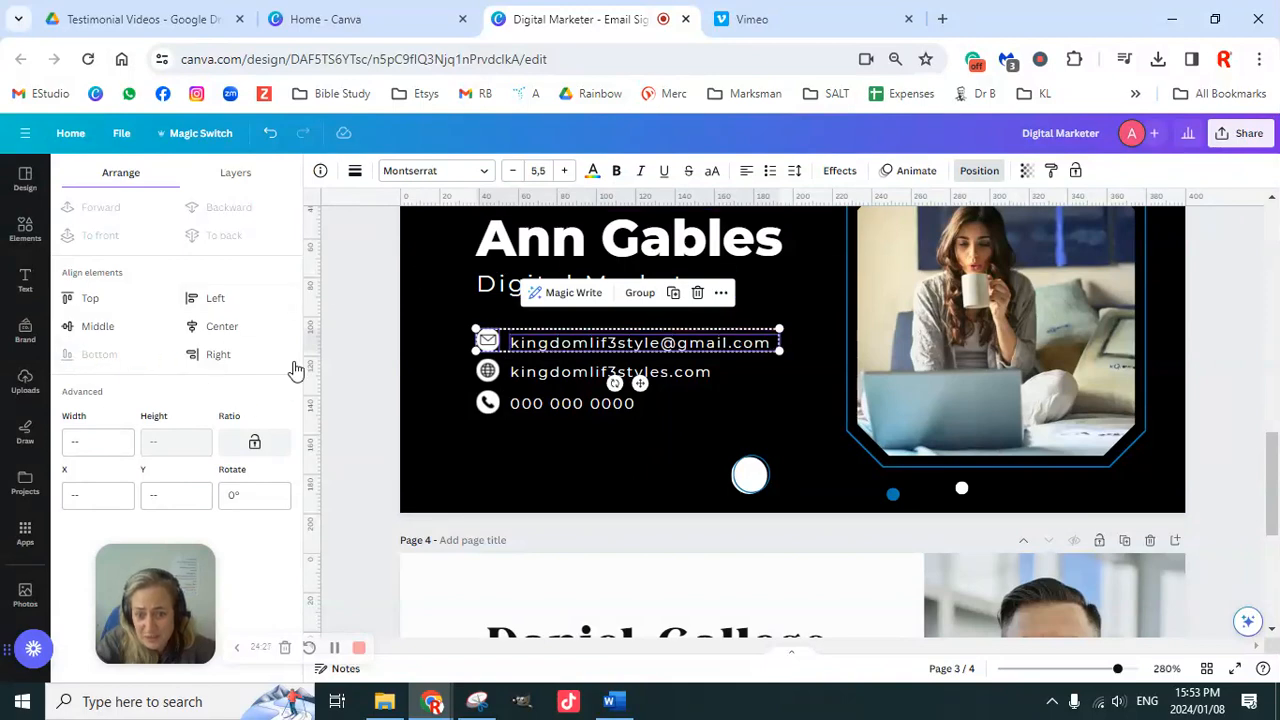
{"action": "left_click", "coordinate": [358, 331]}
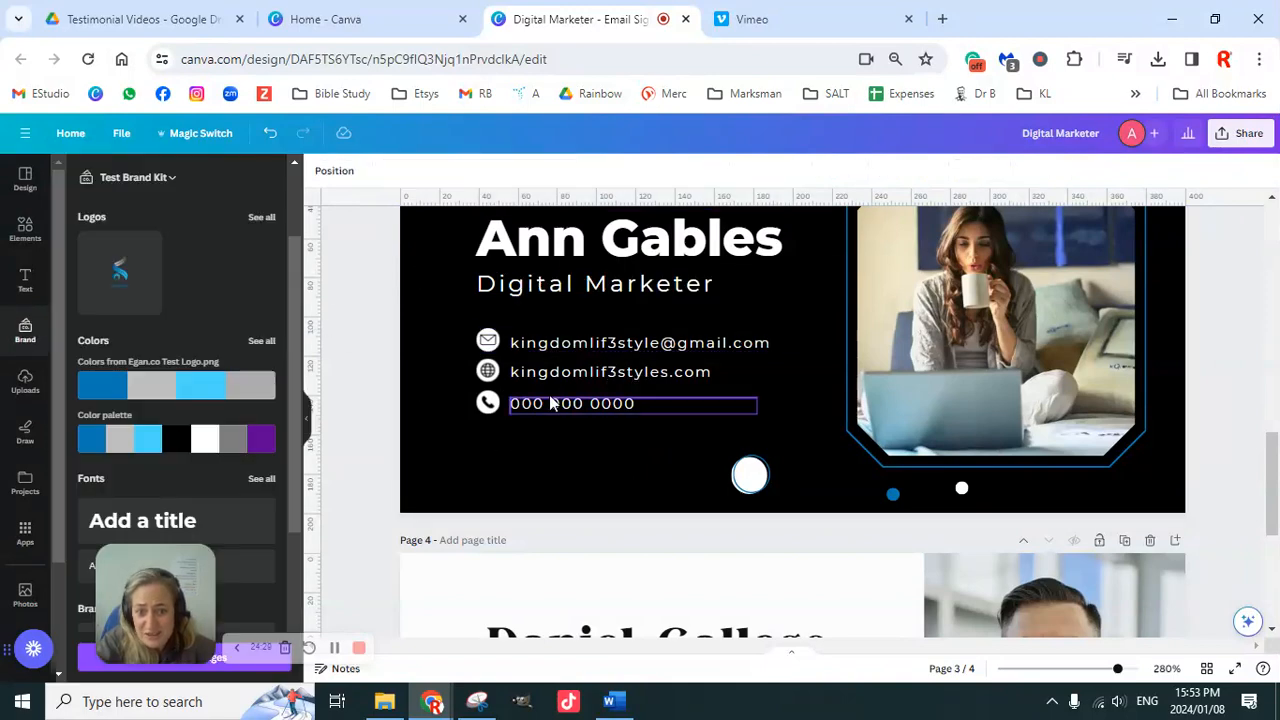
Step: Centre the email line vertically with its envelope icon and check the website row's alignment
{"action": "left_click", "coordinate": [518, 348]}
{"action": "left_click", "coordinate": [487, 342], "text": "shift"}
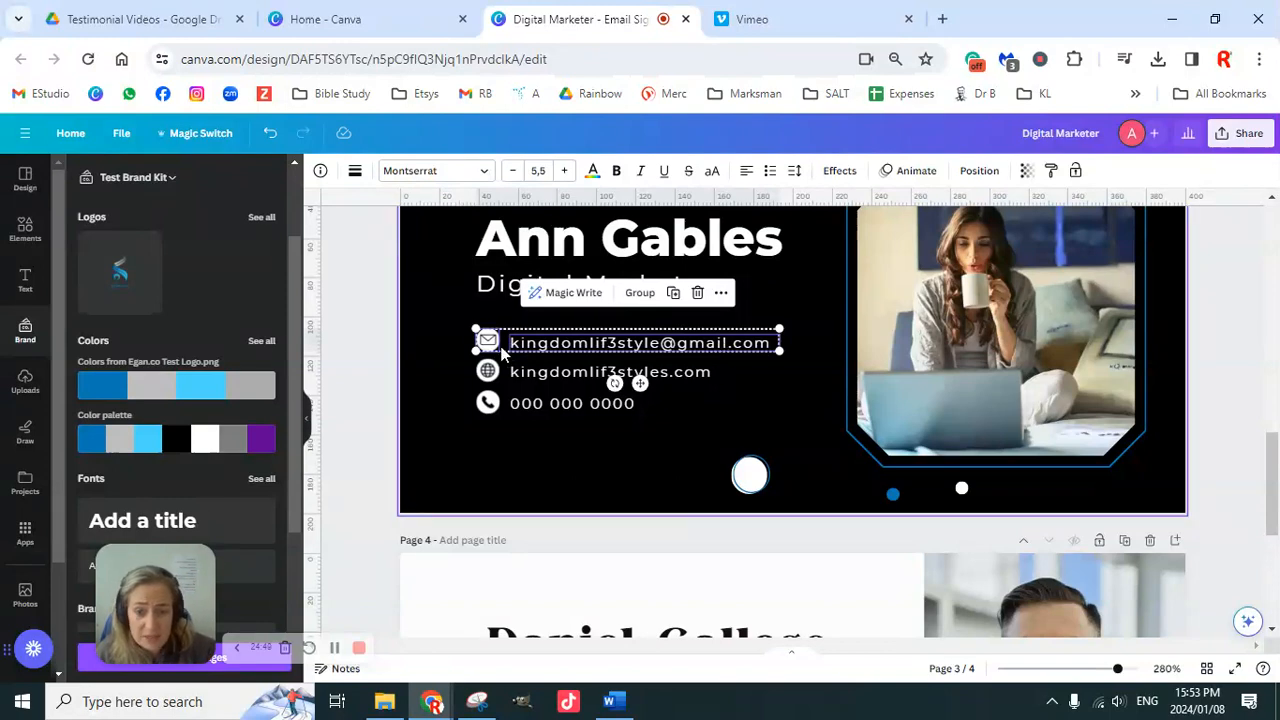
{"action": "left_click", "coordinate": [979, 171]}
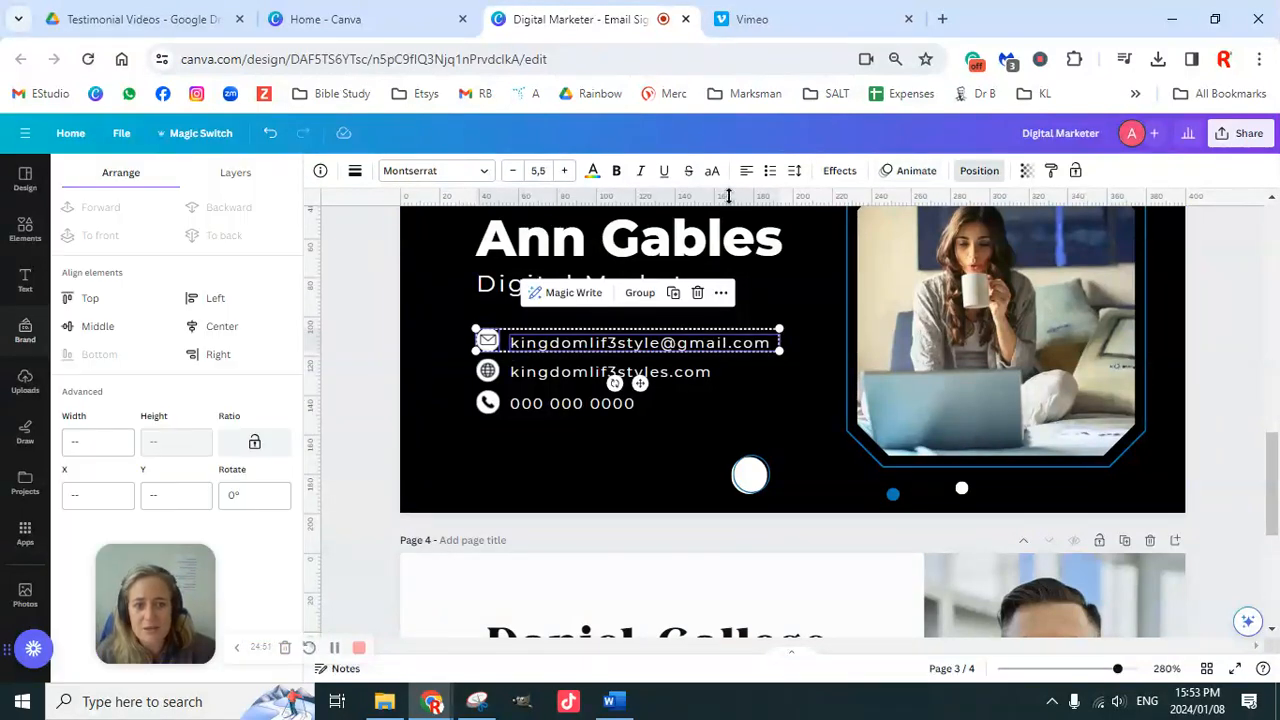
{"action": "left_click", "coordinate": [117, 333]}
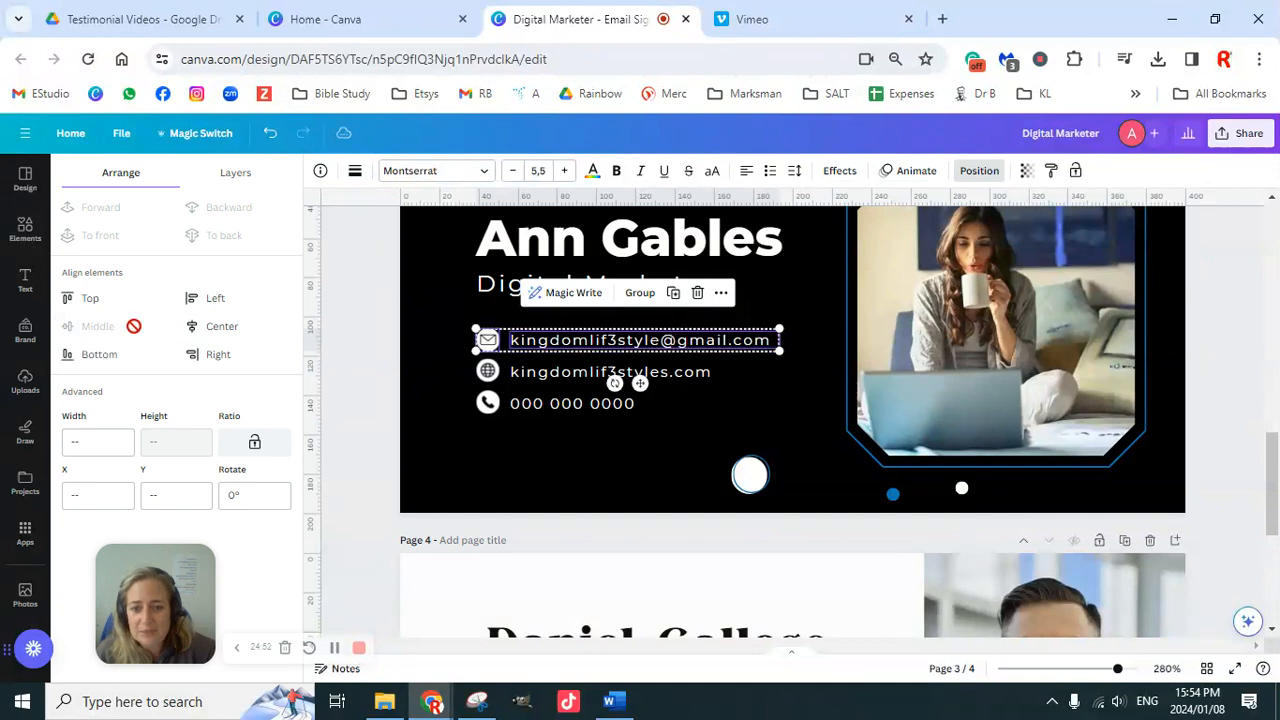
{"action": "left_click", "coordinate": [374, 334]}
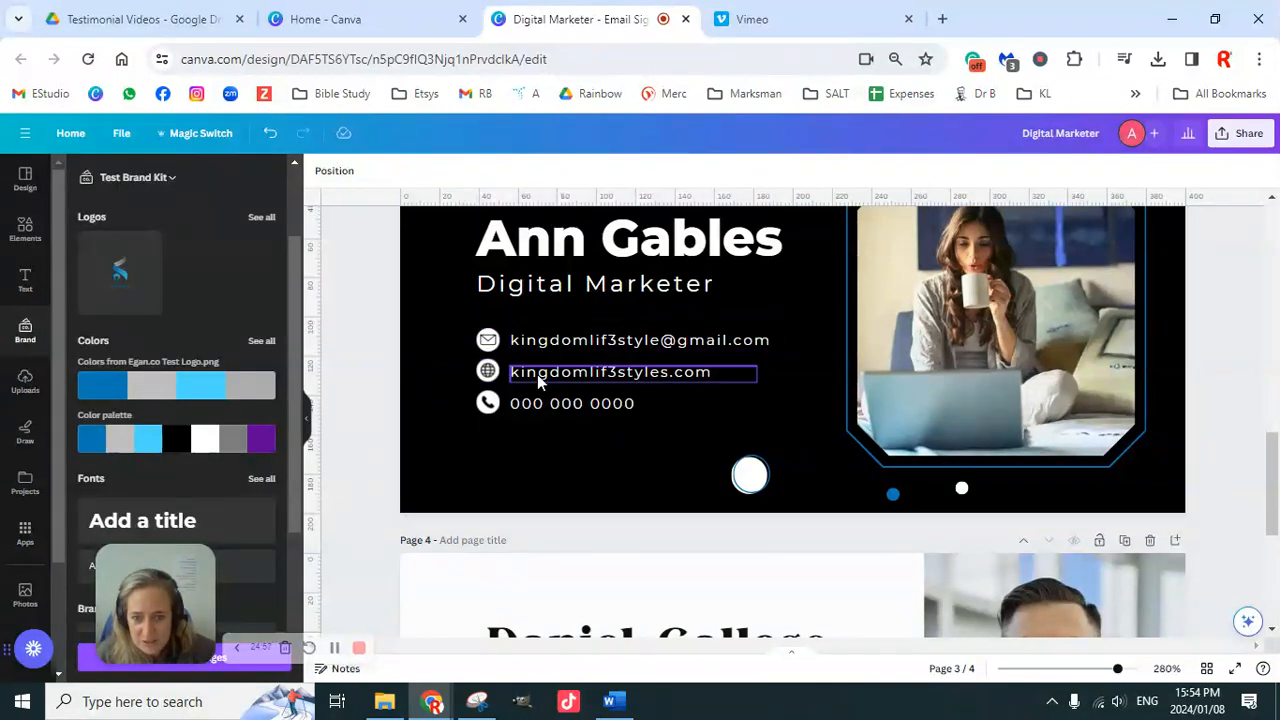
{"action": "left_click", "coordinate": [490, 373]}
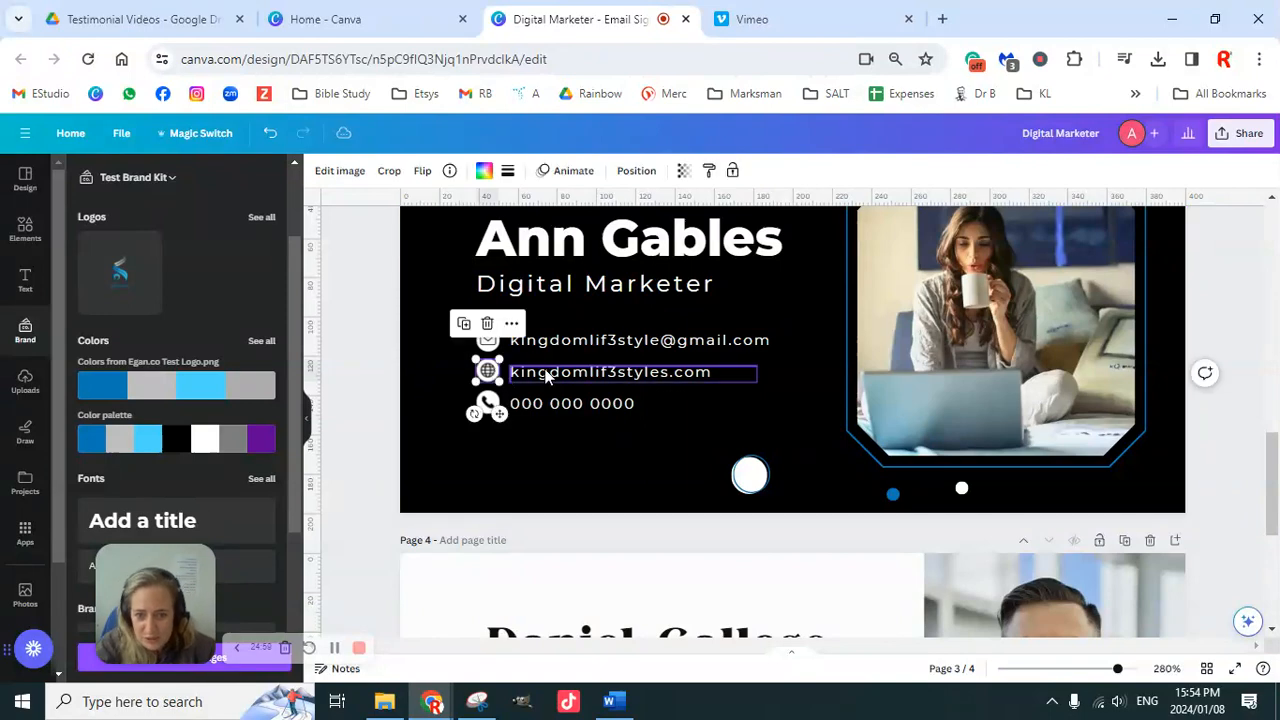
{"action": "left_click", "coordinate": [520, 372], "text": "shift"}
{"action": "left_click", "coordinate": [978, 171]}
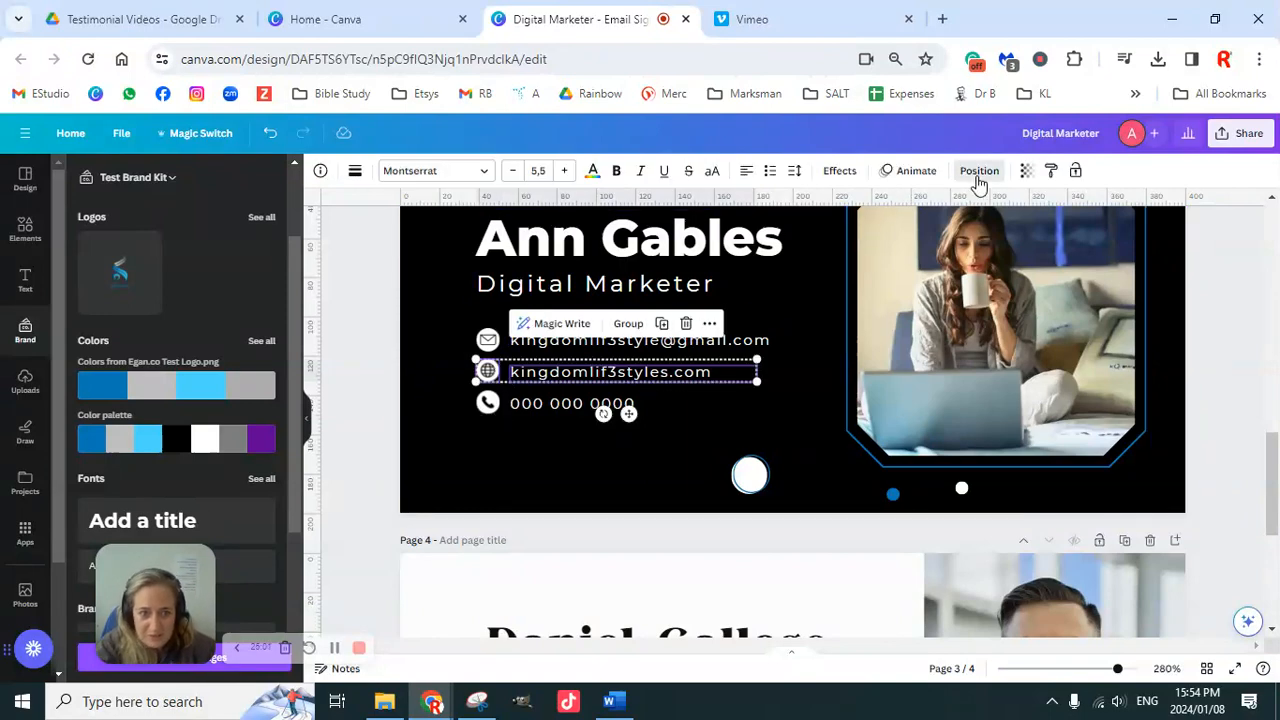
{"action": "left_click", "coordinate": [349, 349]}
{"action": "left_click", "coordinate": [368, 384]}
Step: Centre the phone number vertically with its phone icon
{"action": "left_click", "coordinate": [489, 403]}
{"action": "left_click", "coordinate": [538, 405], "text": "shift"}
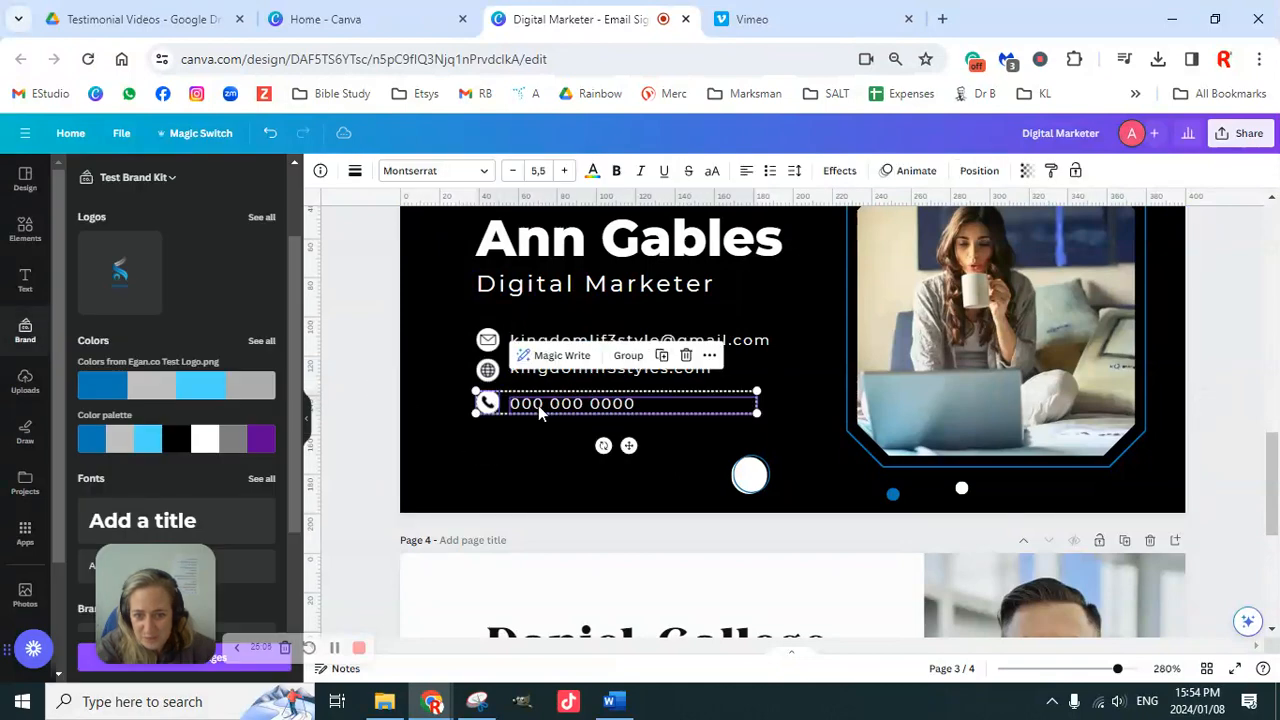
{"action": "left_click", "coordinate": [979, 171]}
{"action": "left_click", "coordinate": [101, 333]}
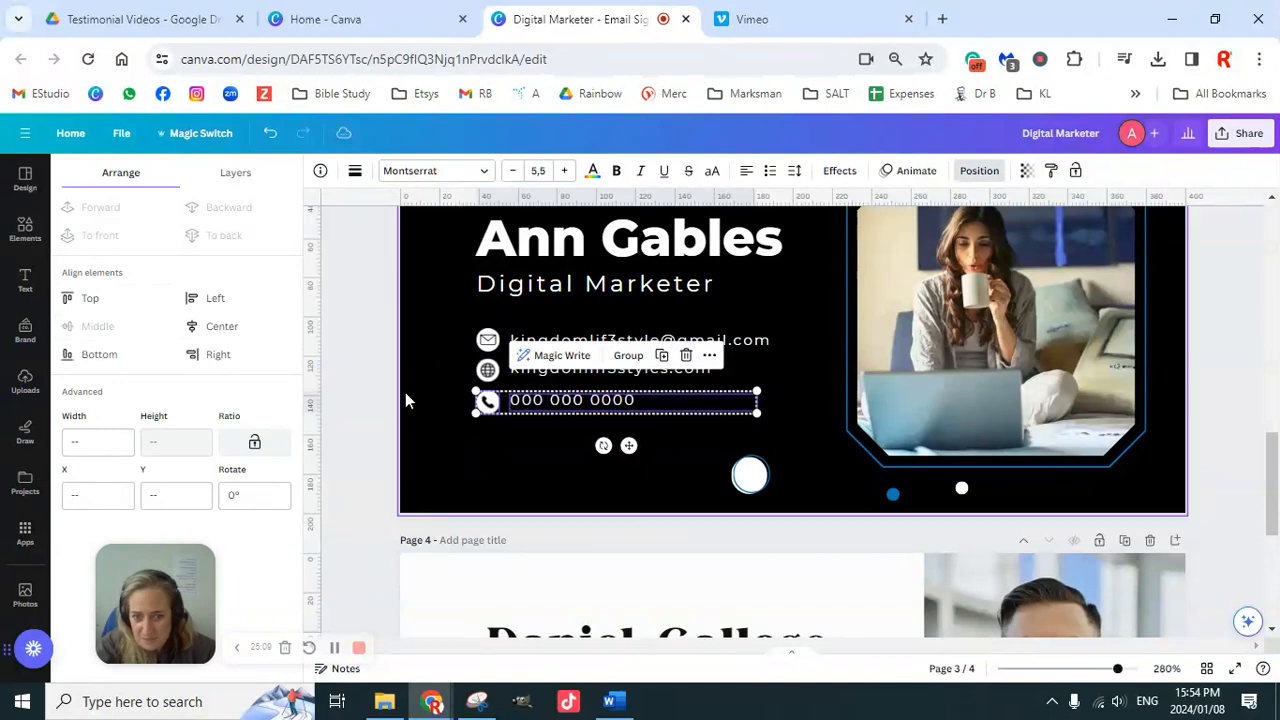
{"action": "left_click", "coordinate": [375, 347]}
{"action": "left_click", "coordinate": [375, 342]}
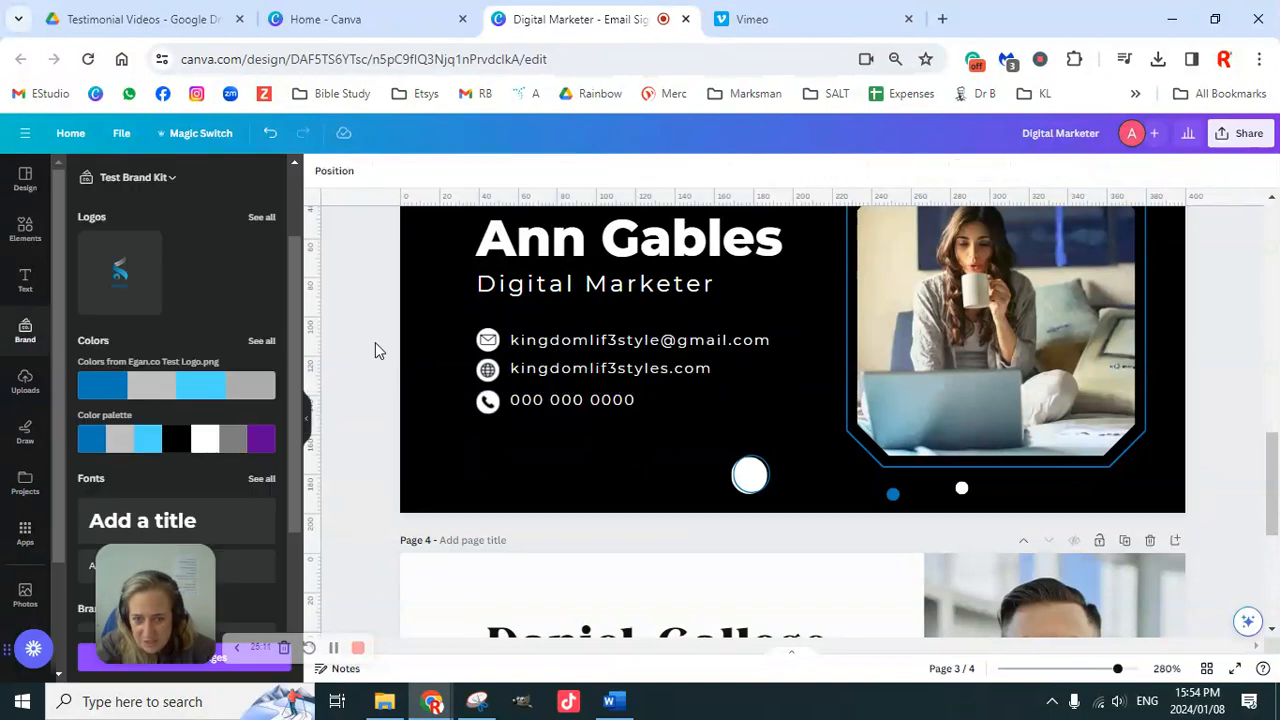
Step: Align the phone number text box to the bottom of its phone icon
{"action": "left_click", "coordinate": [490, 404]}
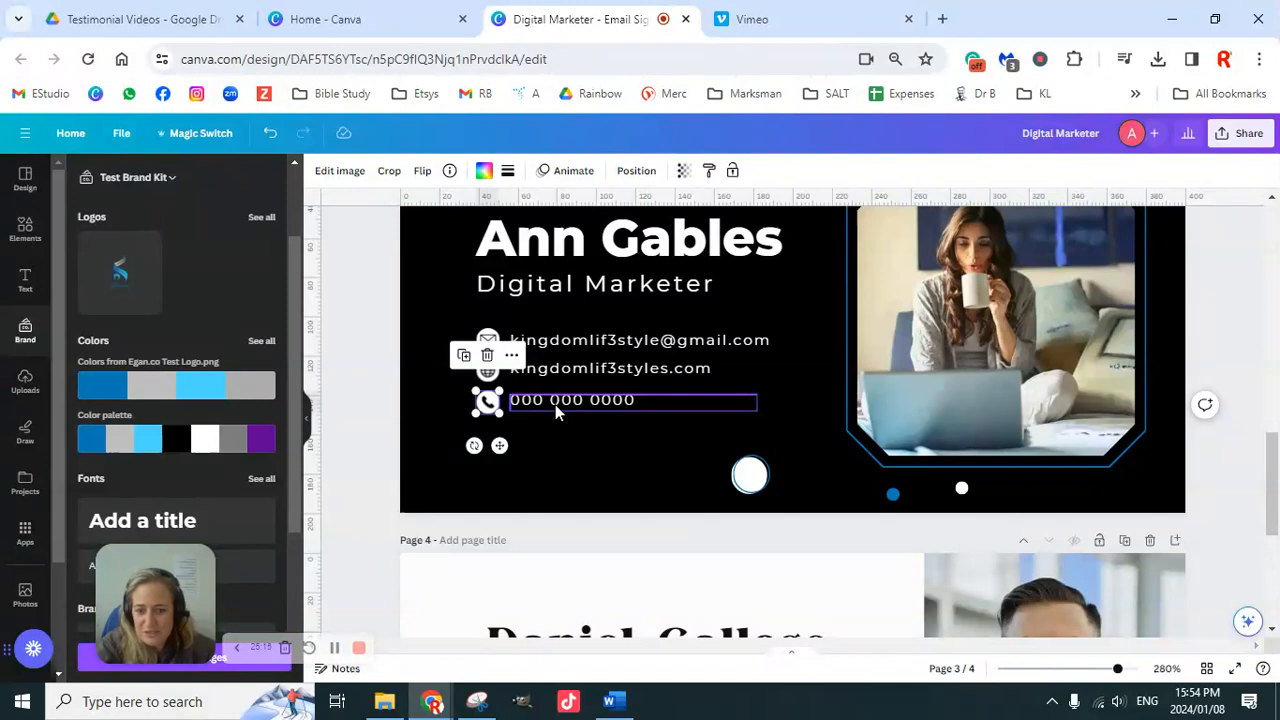
{"action": "left_click", "coordinate": [555, 404], "text": "shift"}
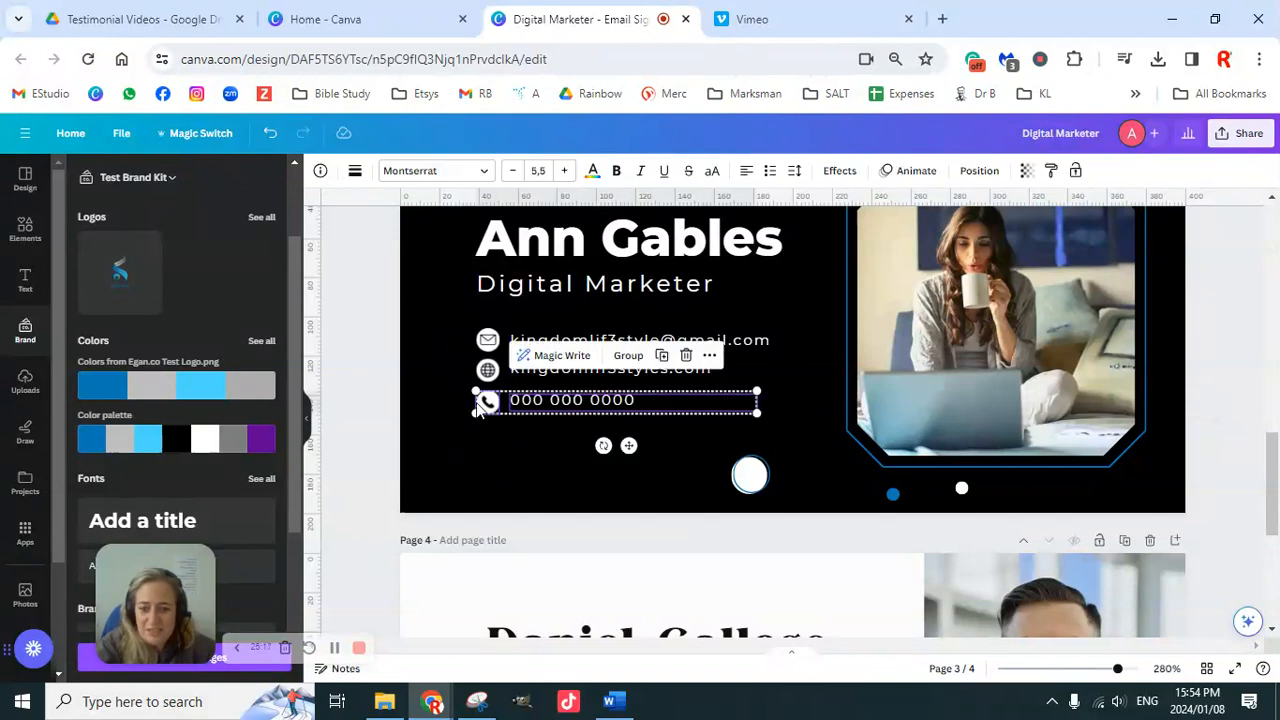
{"action": "left_click", "coordinate": [366, 360]}
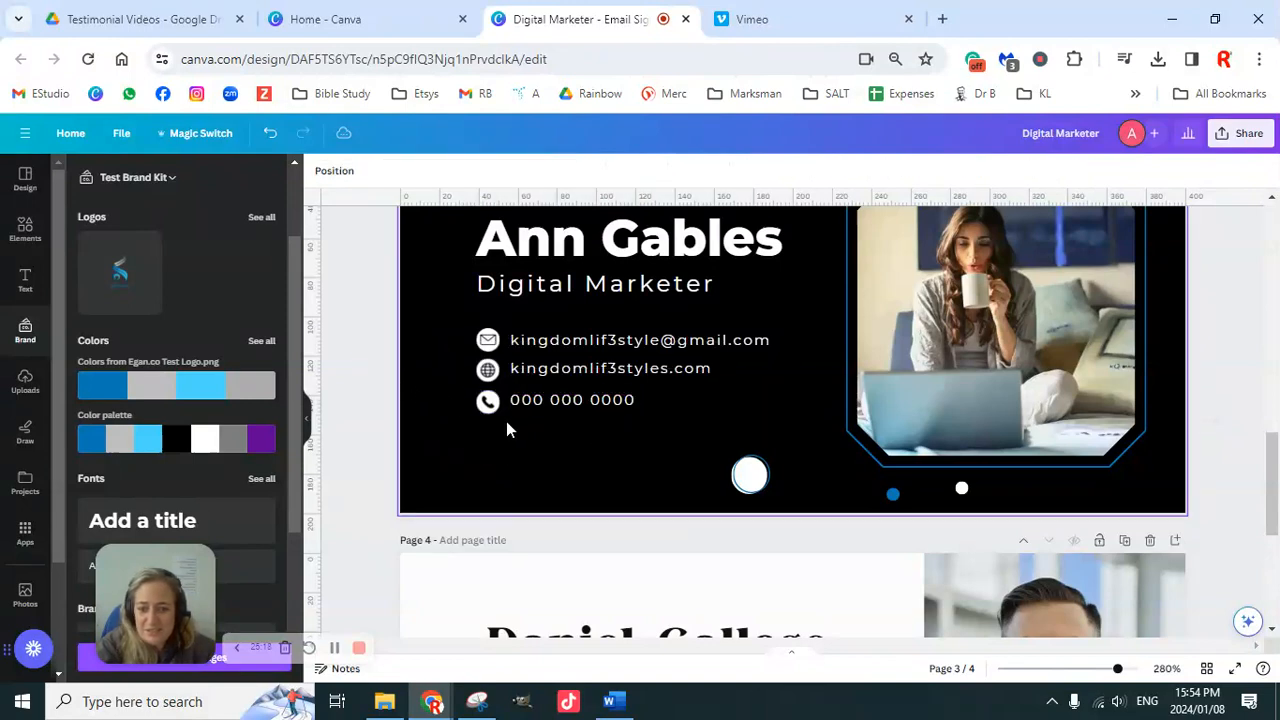
{"action": "left_click", "coordinate": [558, 405]}
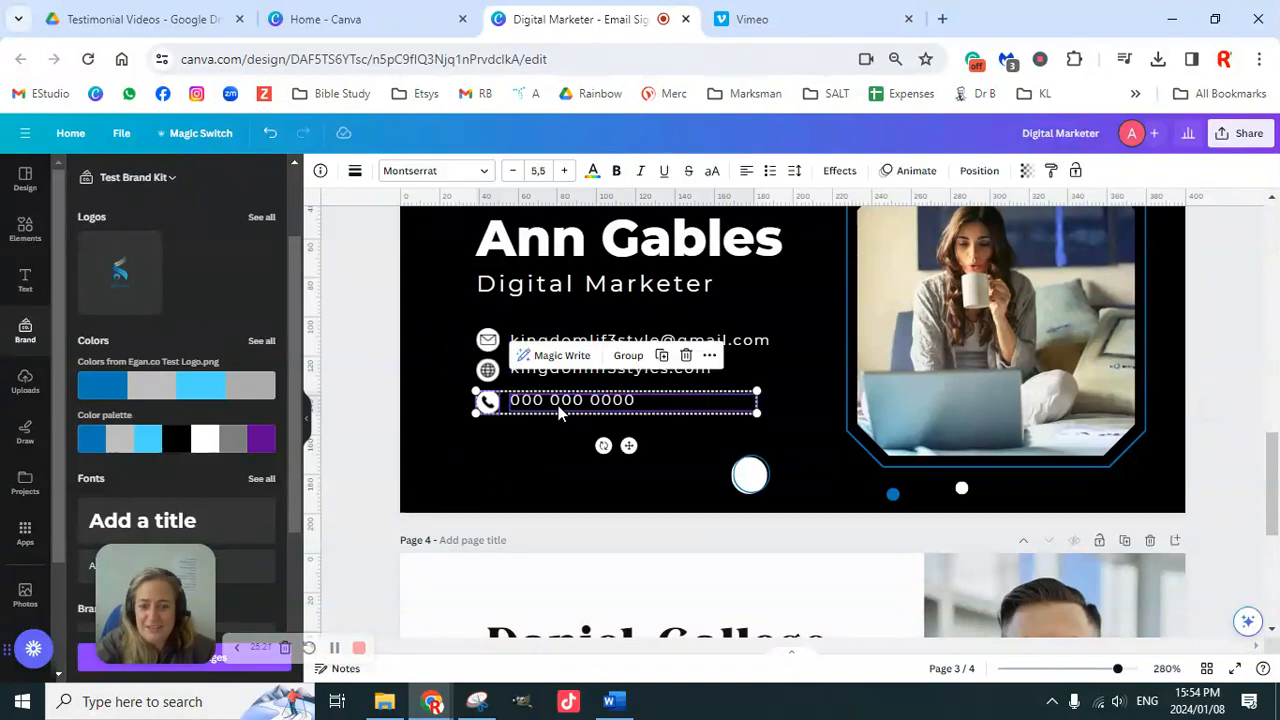
{"action": "left_click", "coordinate": [980, 176]}
{"action": "left_click", "coordinate": [82, 358]}
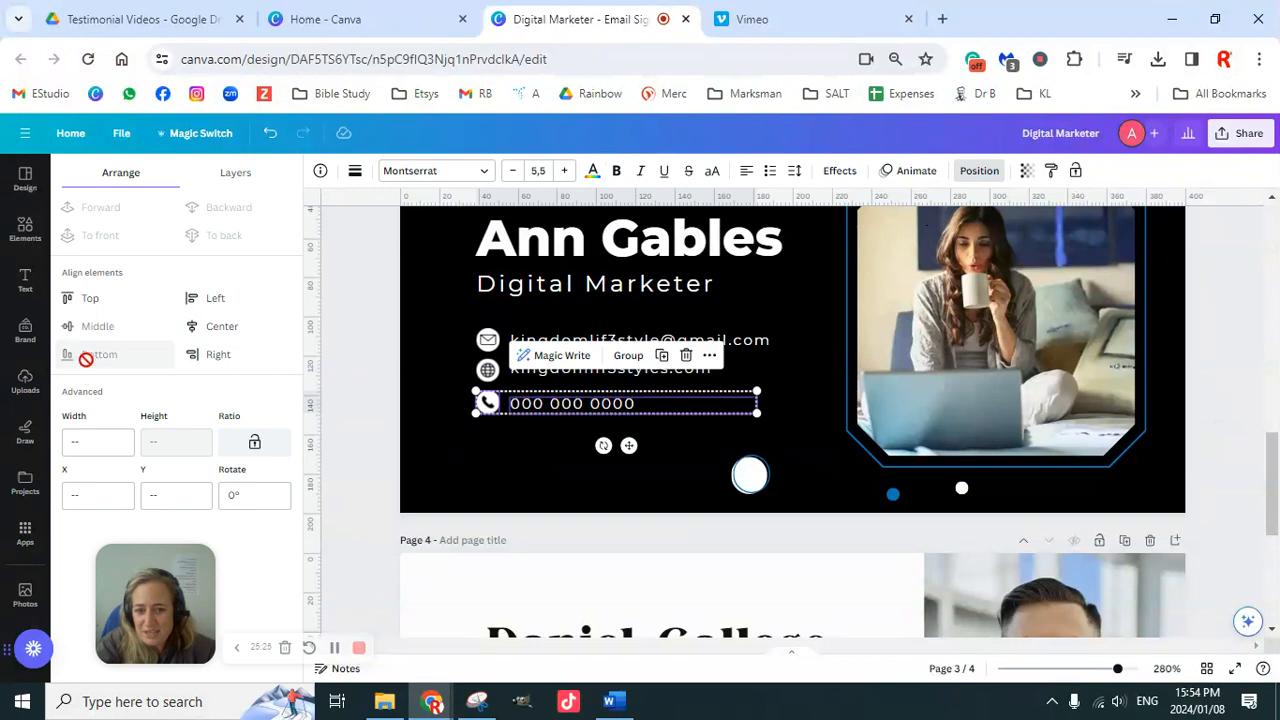
{"action": "left_click", "coordinate": [378, 323]}
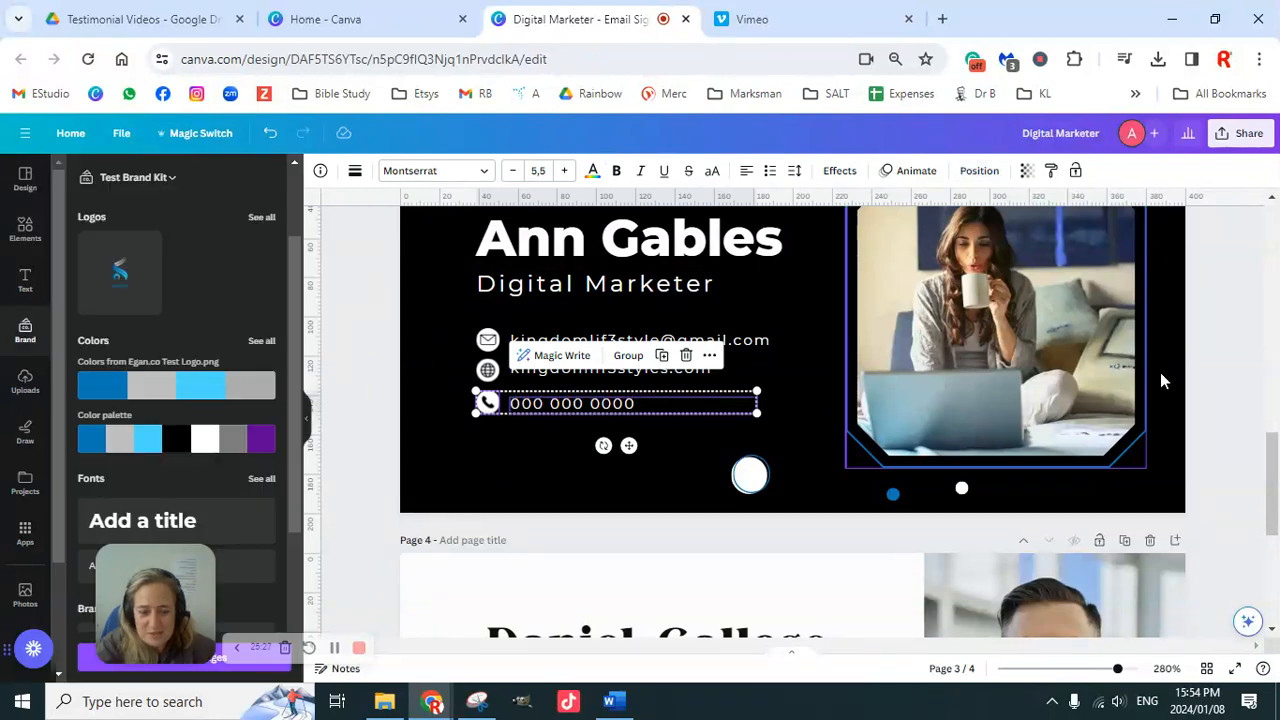
{"action": "left_click", "coordinate": [1219, 318]}
{"action": "scroll", "coordinate": [1194, 440], "scroll_direction": "up", "scroll_amount": 3}
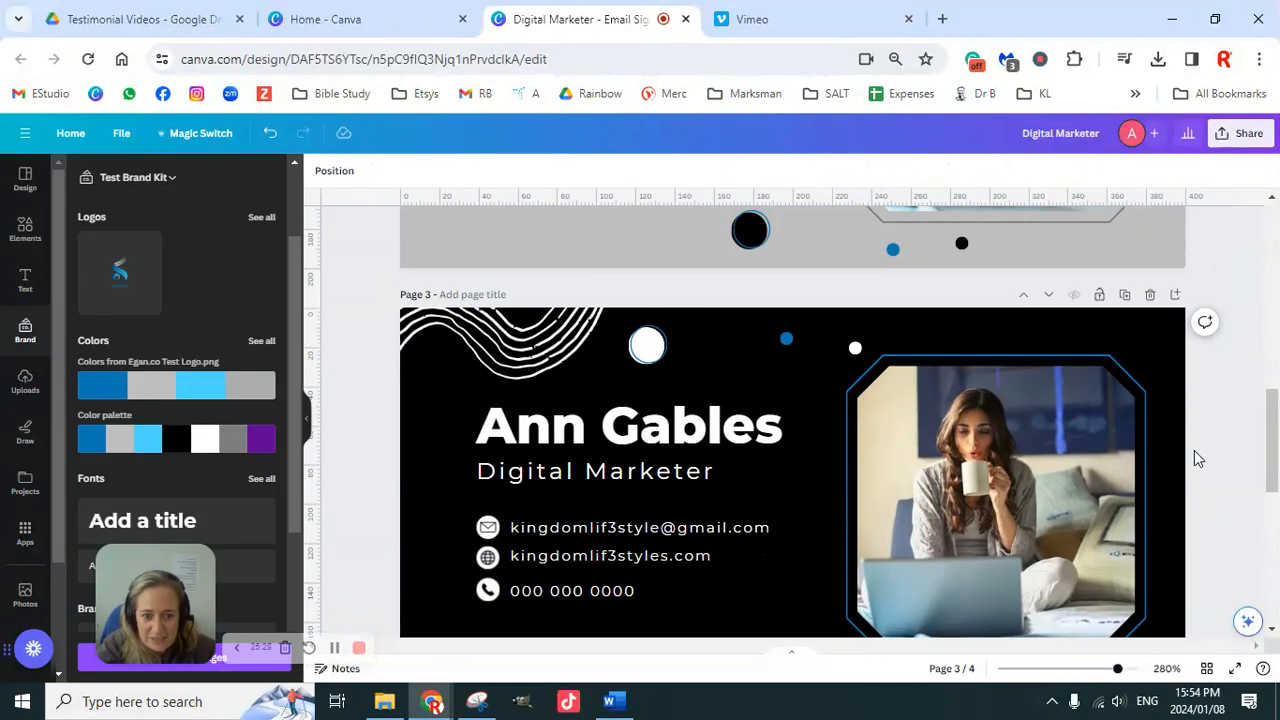
{"action": "scroll", "coordinate": [1197, 458], "scroll_direction": "down", "scroll_amount": 1}
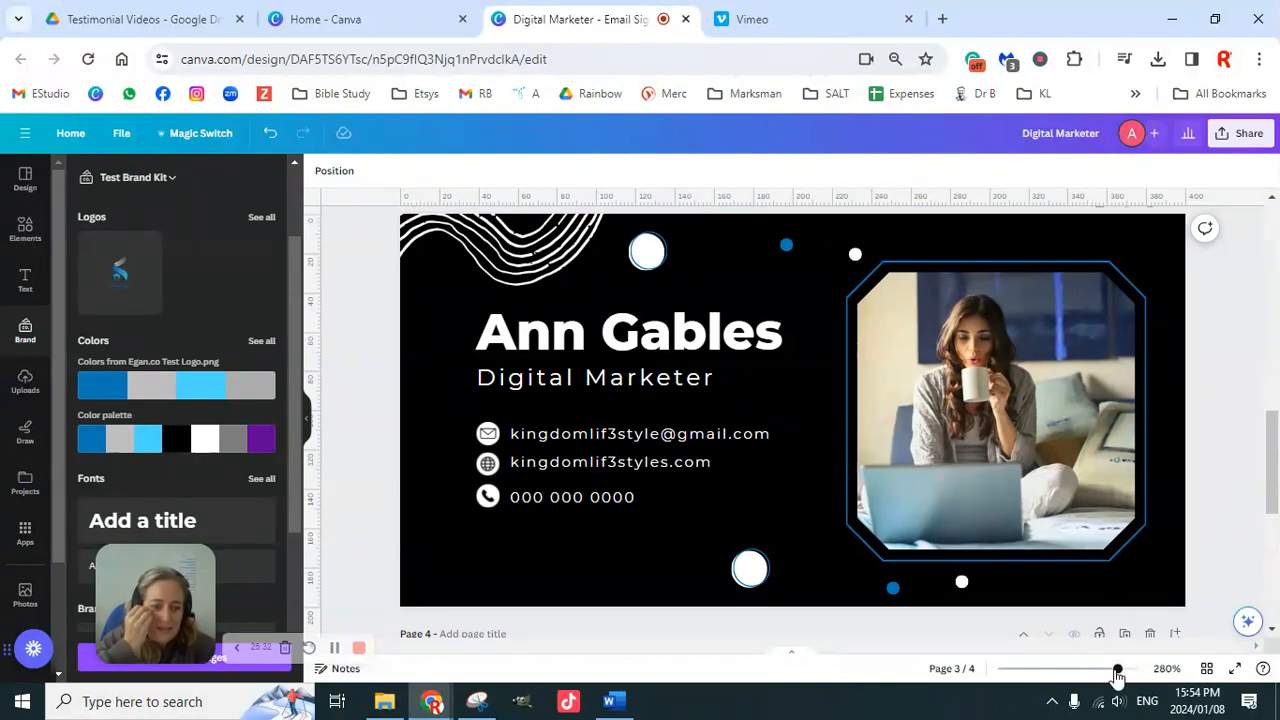
{"action": "mouse_move", "coordinate": [1115, 672]}
{"action": "left_mouse_down"}
{"action": "mouse_move", "coordinate": [1083, 672]}
{"action": "mouse_move", "coordinate": [1096, 674]}
{"action": "left_mouse_up"}
{"action": "left_click", "coordinate": [967, 552]}
{"action": "scroll", "coordinate": [1055, 521], "scroll_direction": "up", "scroll_amount": 2}
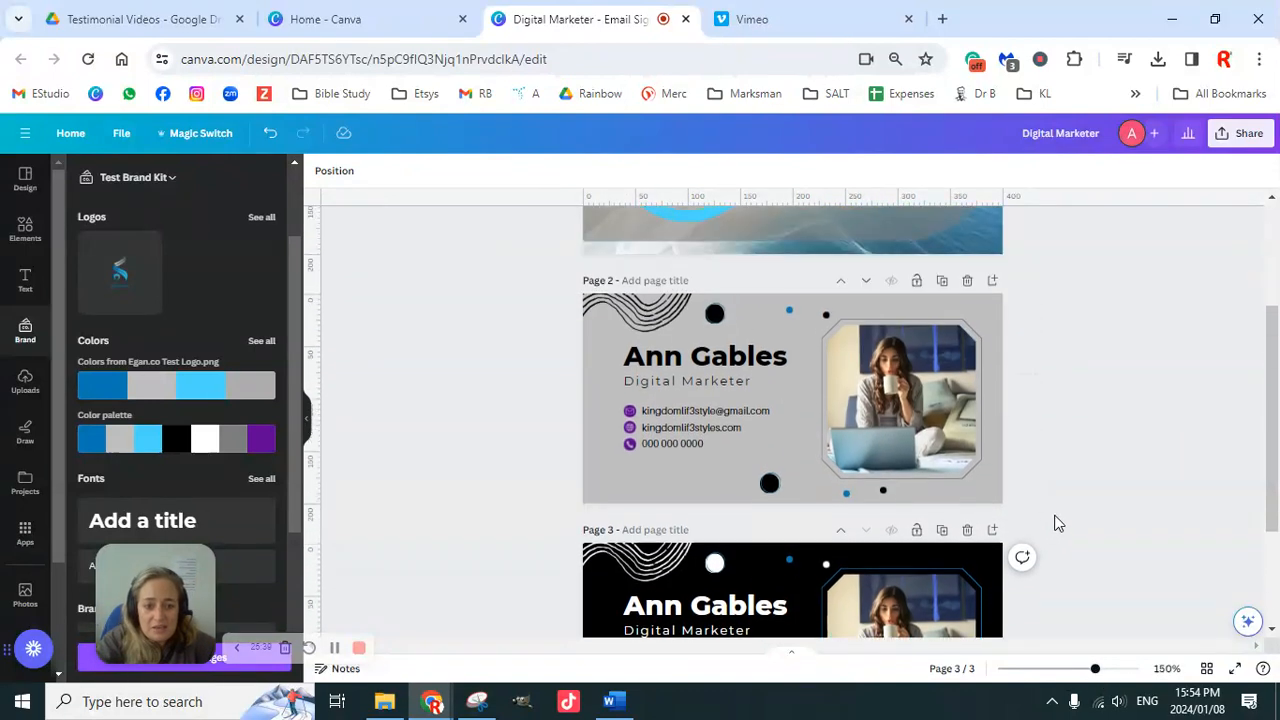
{"action": "scroll", "coordinate": [1055, 521], "scroll_direction": "down", "scroll_amount": 2}
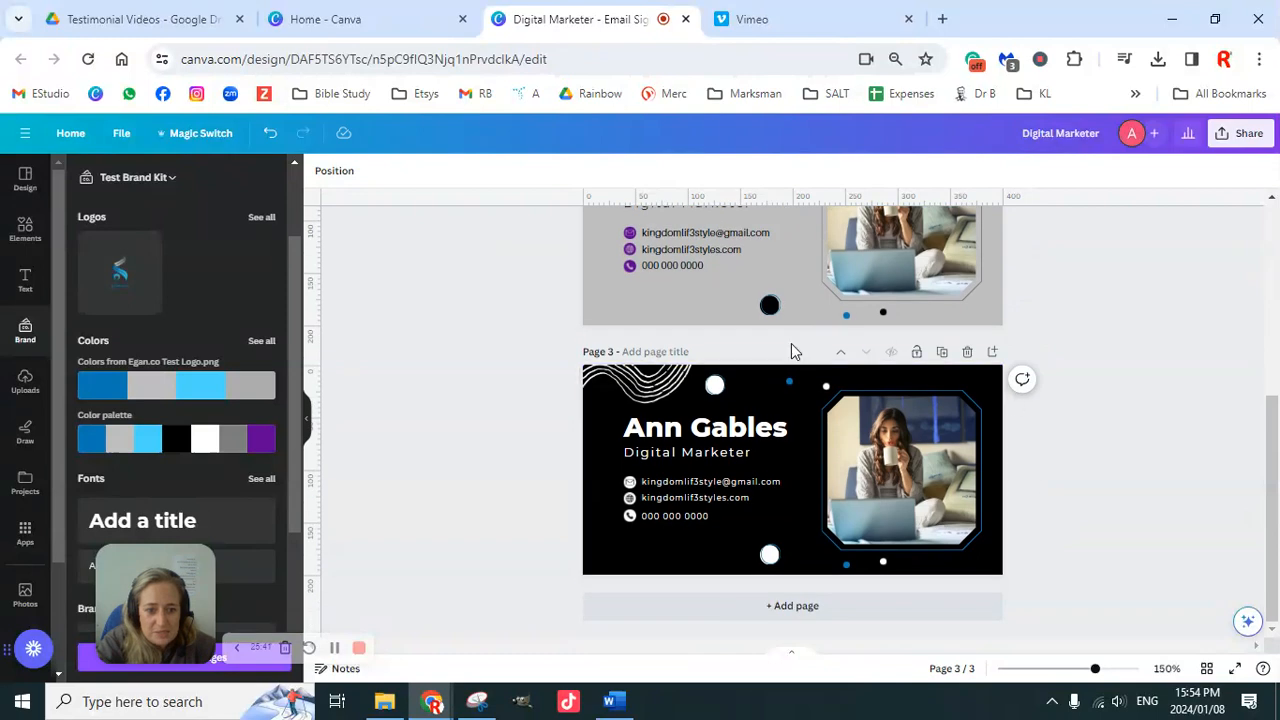
{"action": "left_click", "coordinate": [942, 353]}
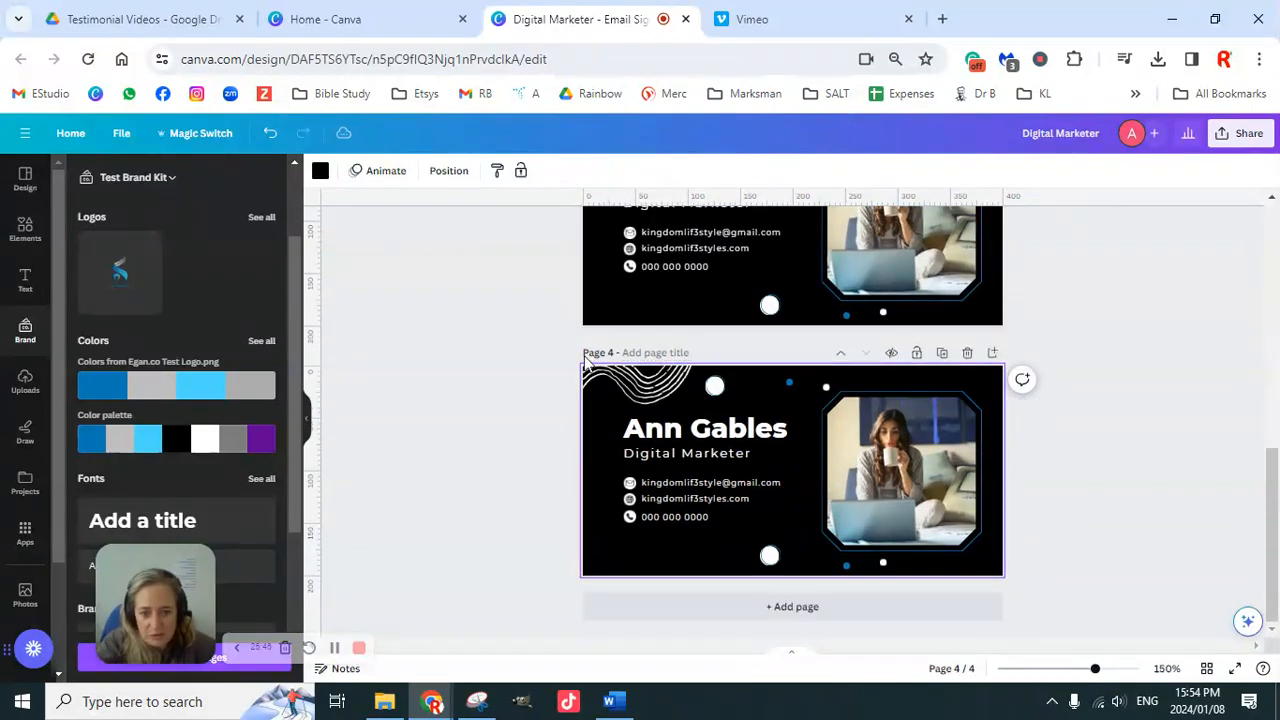
{"action": "left_click_drag", "start_coordinate": [518, 338], "coordinate": [1087, 605]}
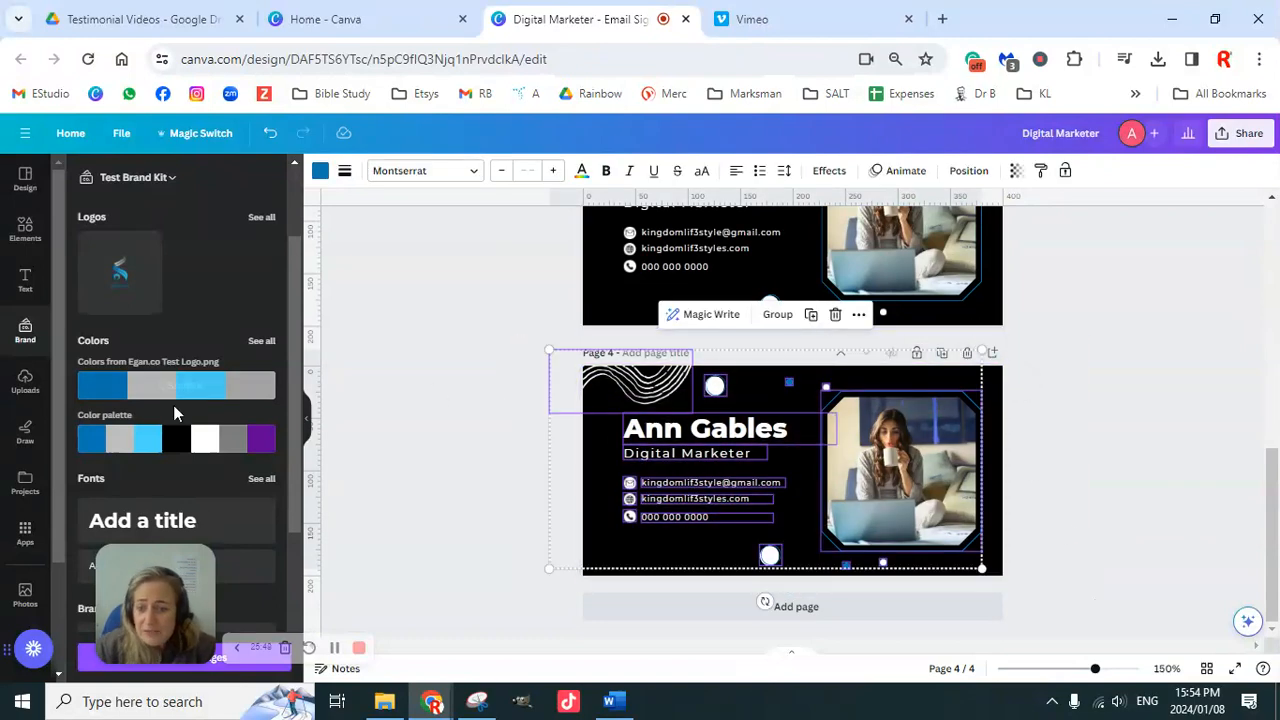
Step: Shuffle page 4's brand palette colours until it shows a blue background with white text
{"action": "left_click", "coordinate": [168, 444]}
{"action": "left_click", "coordinate": [165, 444]}
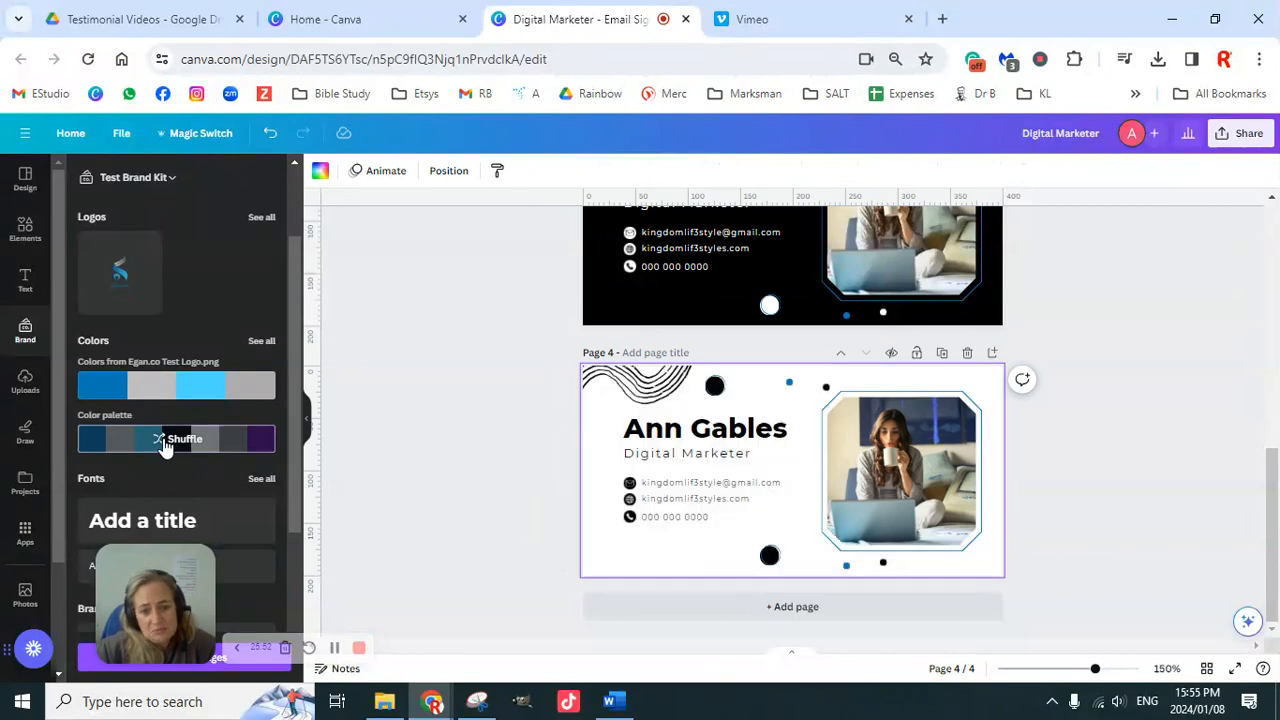
{"action": "left_click", "coordinate": [165, 444]}
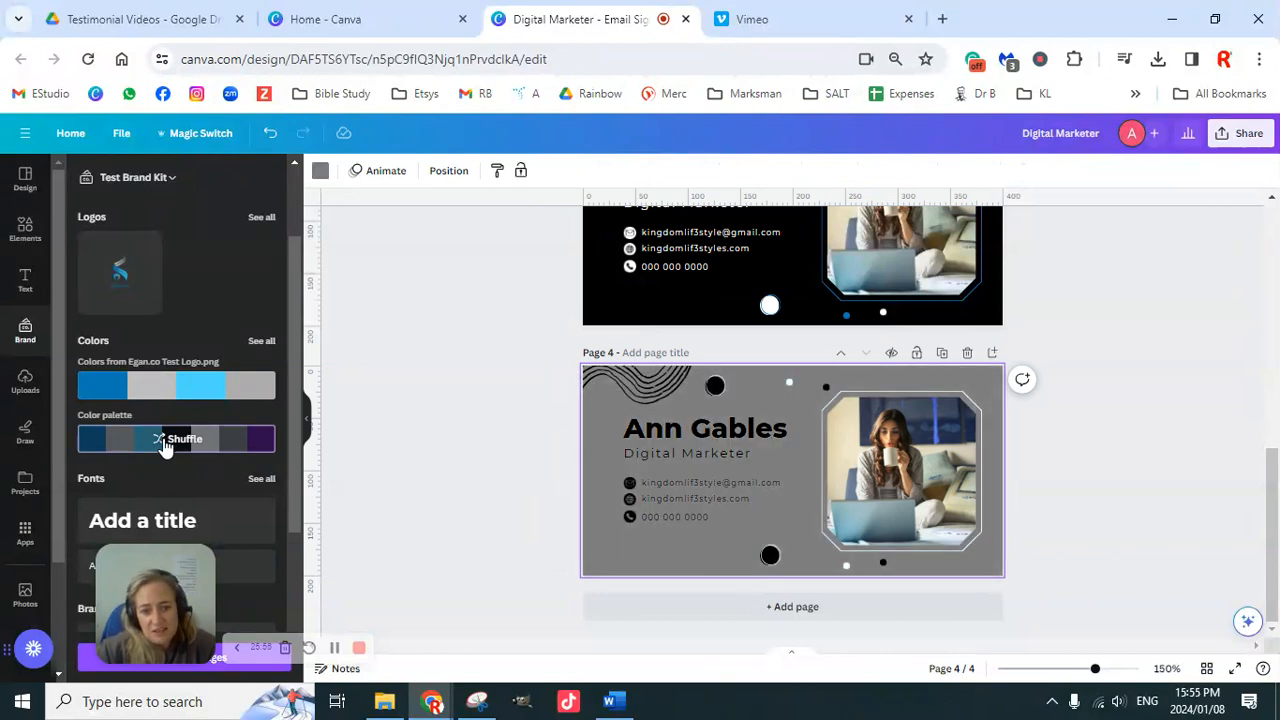
{"action": "left_click", "coordinate": [165, 444]}
{"action": "left_click", "coordinate": [165, 444]}
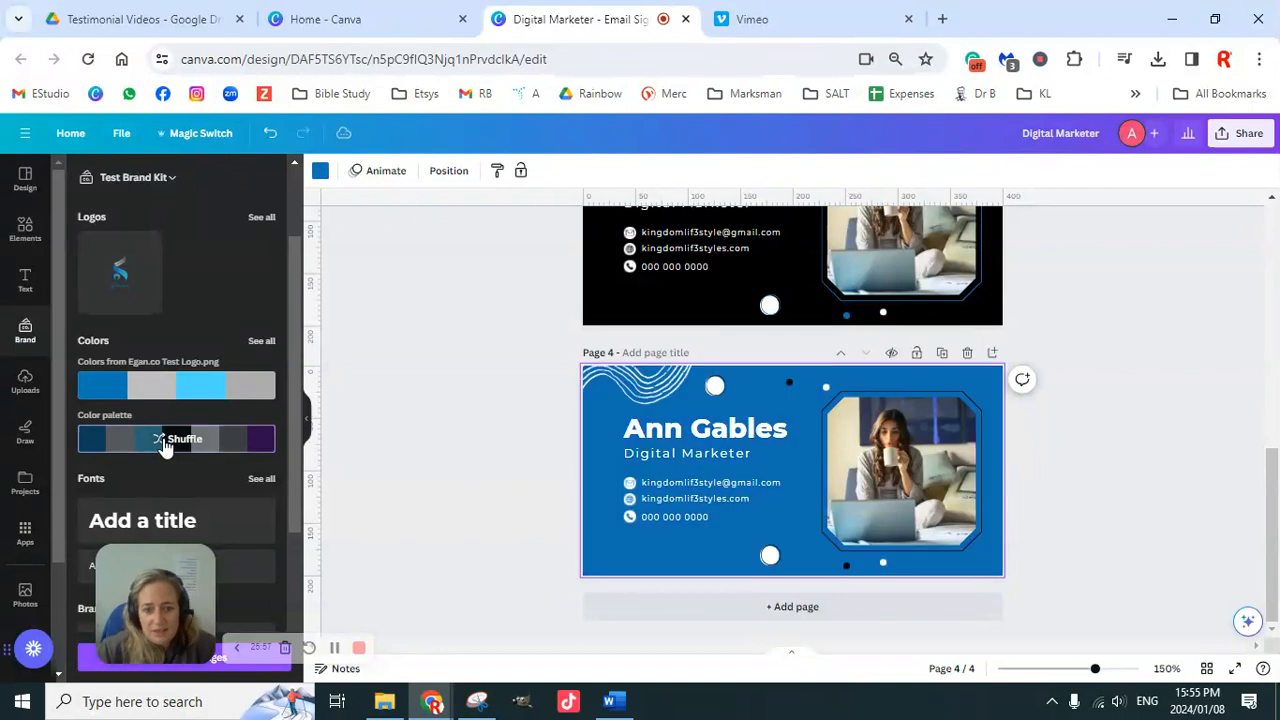
{"action": "left_click", "coordinate": [165, 444]}
{"action": "left_click", "coordinate": [165, 444]}
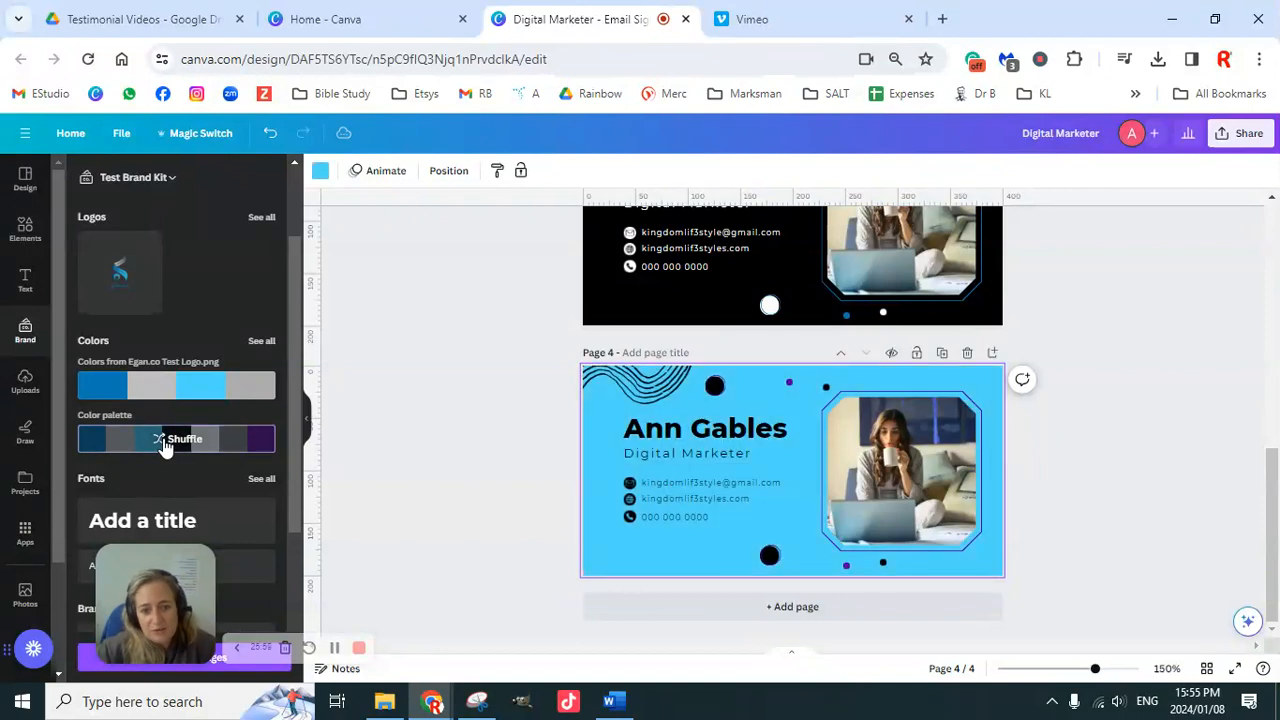
{"action": "left_click", "coordinate": [165, 444]}
{"action": "left_click", "coordinate": [165, 444]}
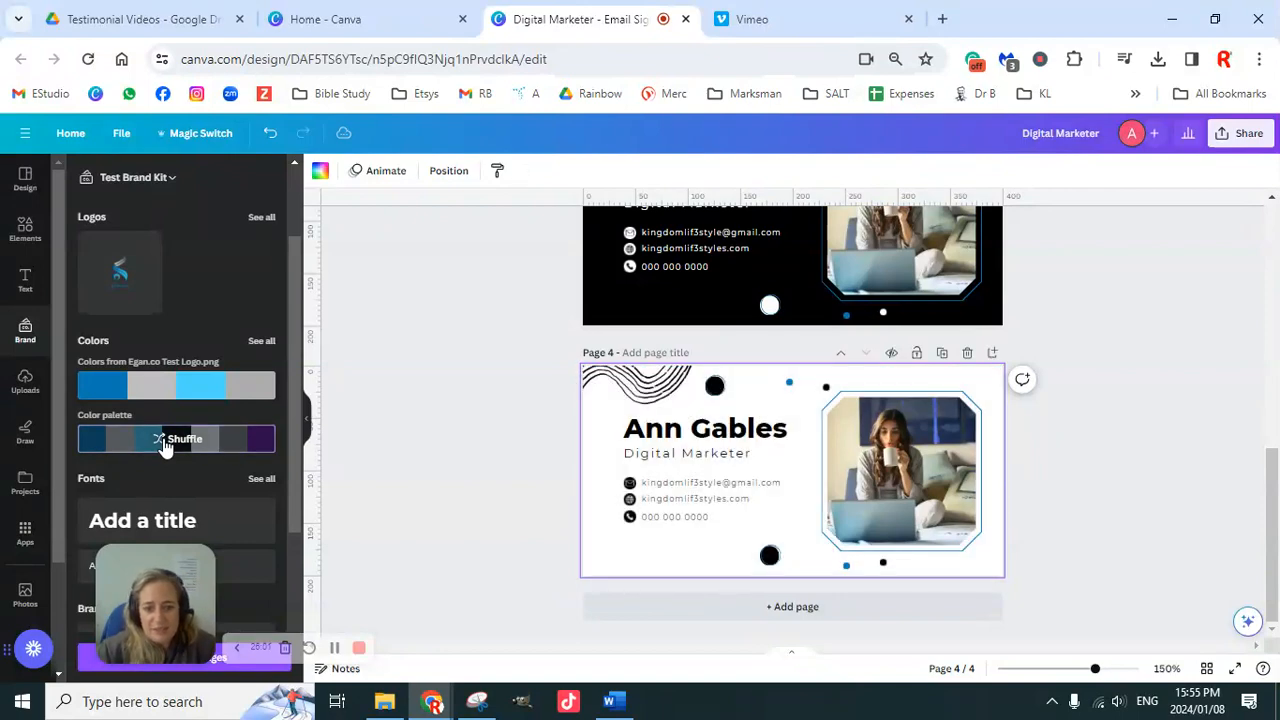
{"action": "left_click", "coordinate": [182, 445]}
{"action": "left_click", "coordinate": [188, 445]}
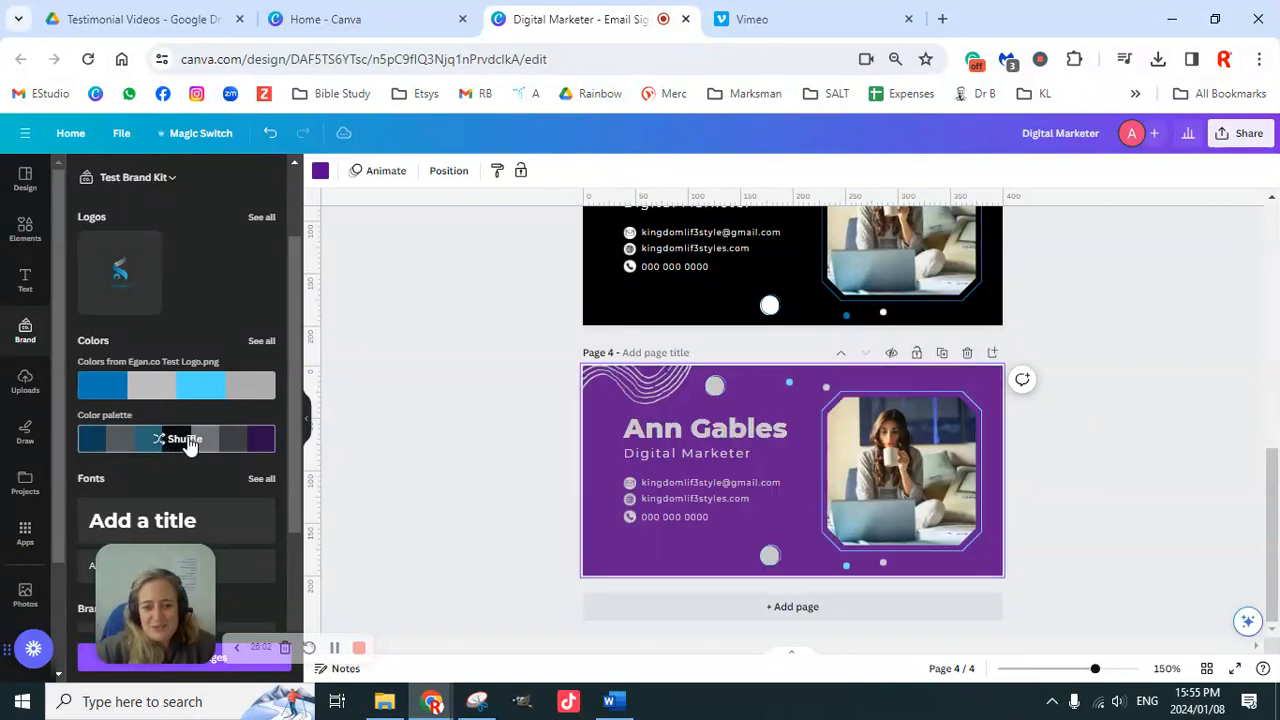
{"action": "left_click", "coordinate": [188, 445]}
{"action": "left_click", "coordinate": [188, 445]}
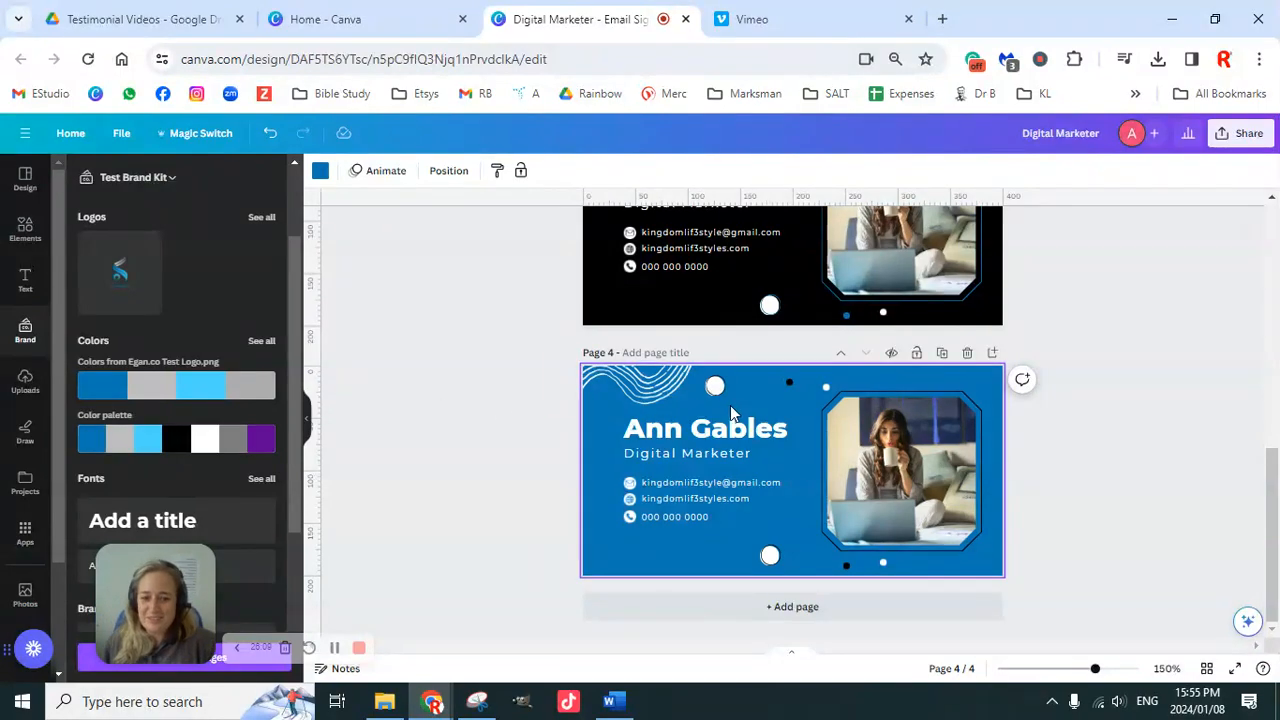
{"action": "left_click", "coordinate": [738, 430]}
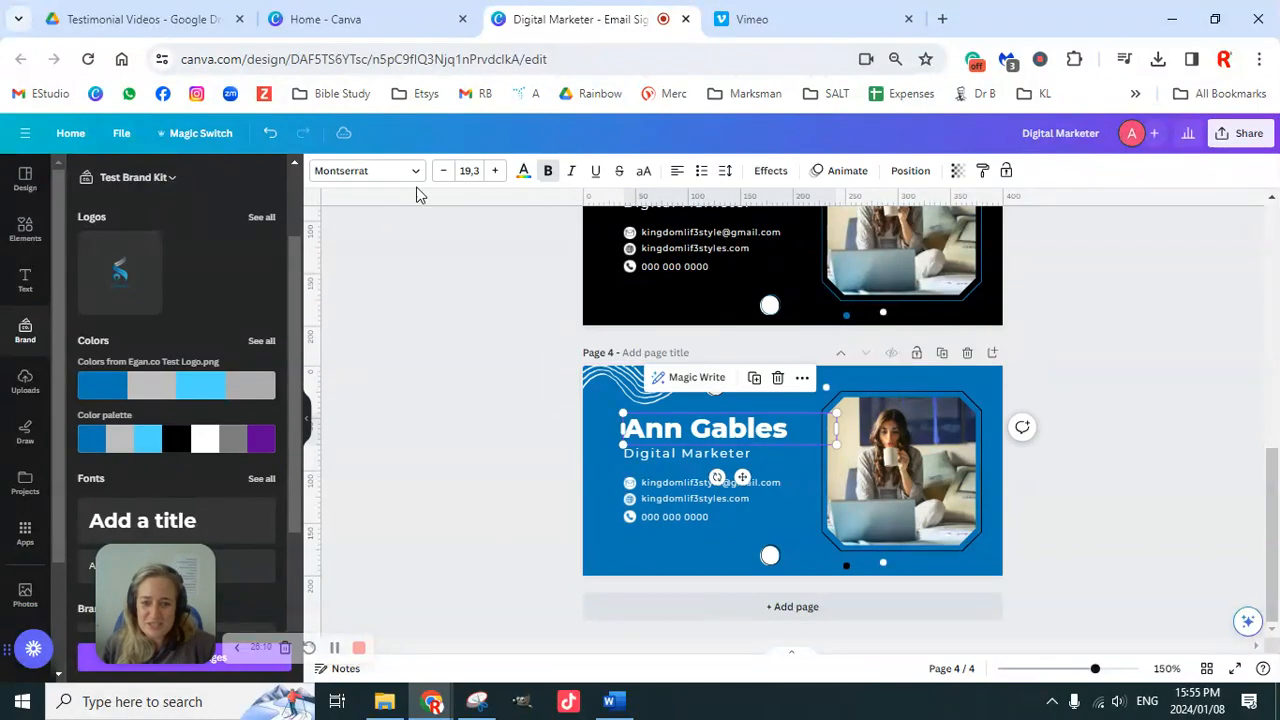
{"action": "left_click", "coordinate": [522, 171]}
{"action": "left_click", "coordinate": [118, 262]}
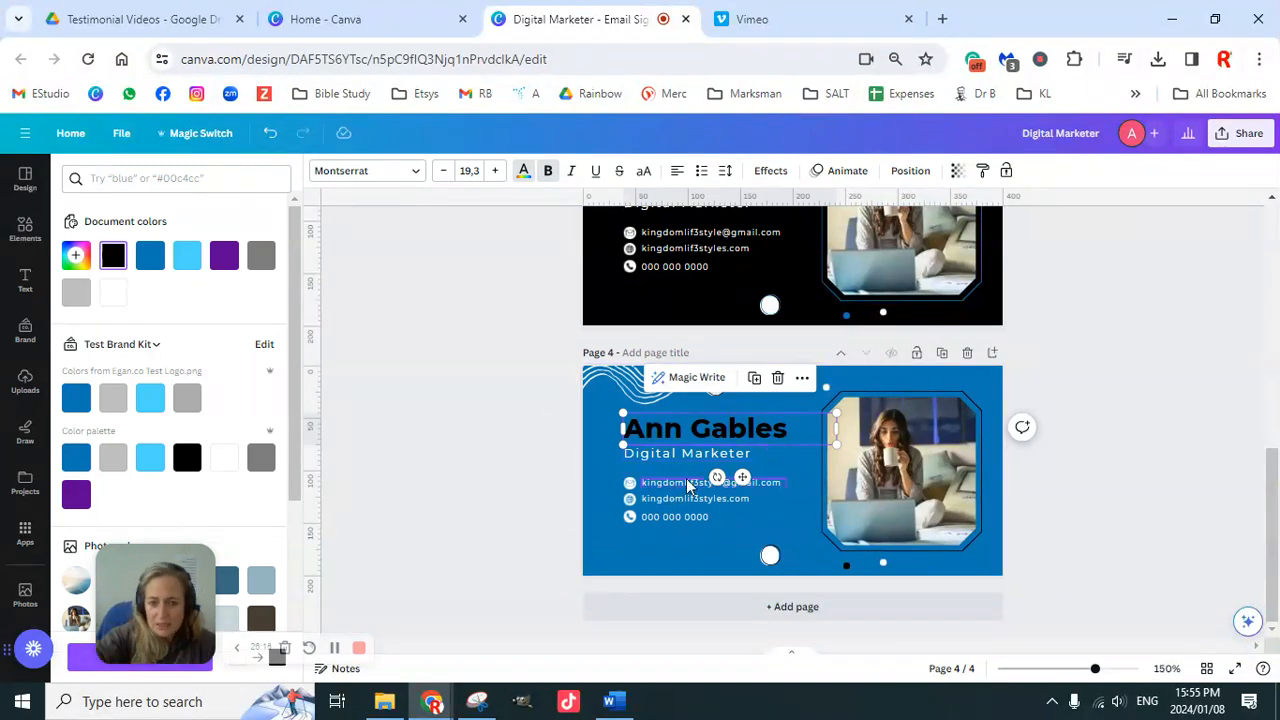
{"action": "left_click", "coordinate": [649, 428]}
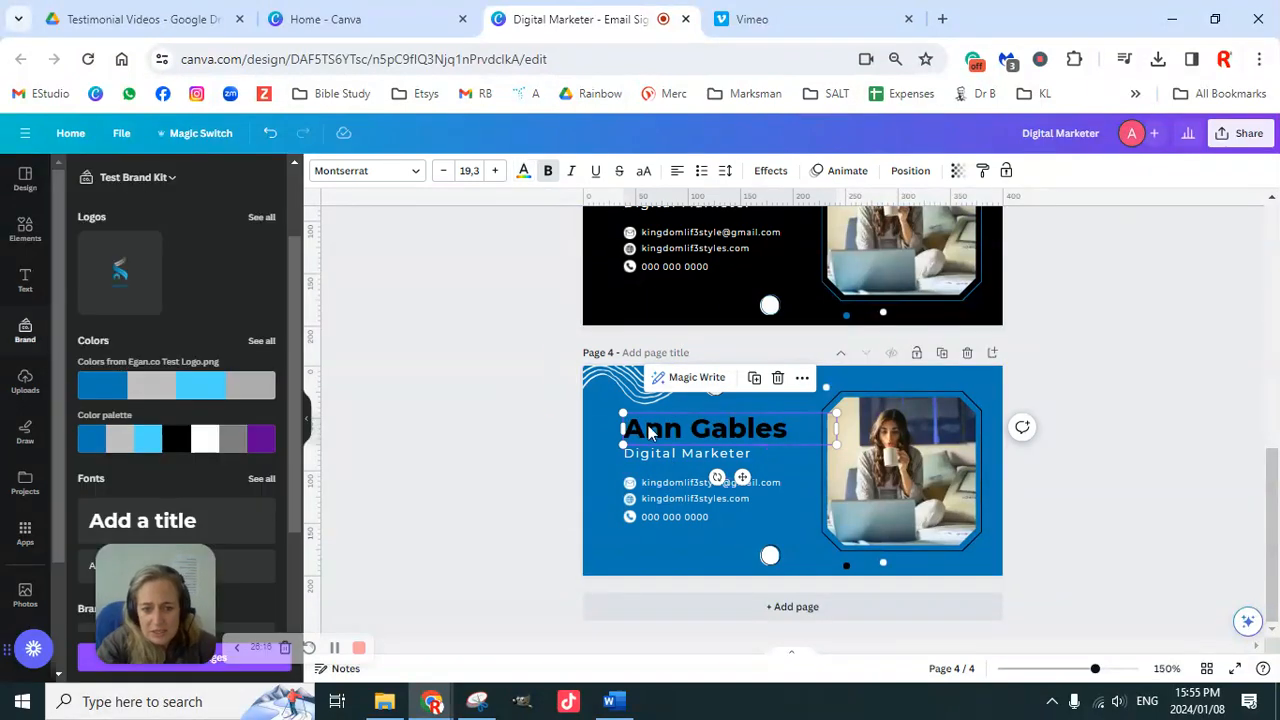
{"action": "left_click", "coordinate": [537, 400]}
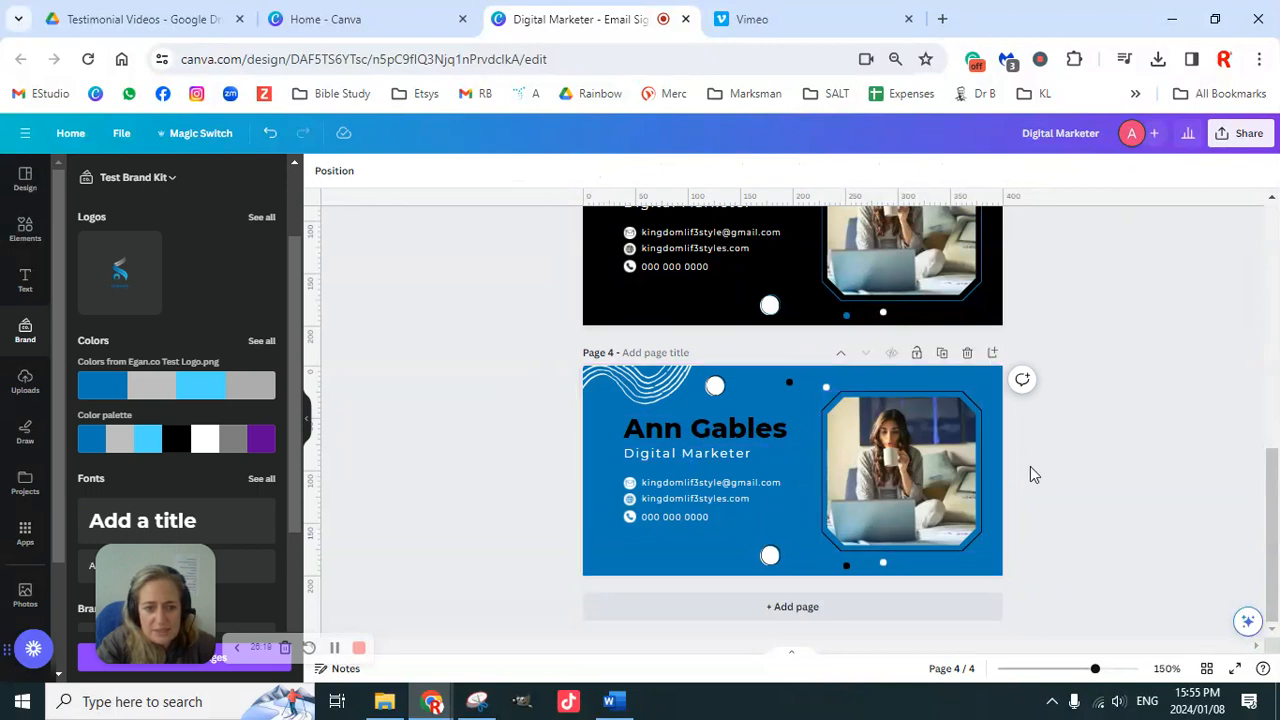
Step: Zoom in and recolour the envelope and globe contact icons light blue
{"action": "left_click_drag", "start_coordinate": [1096, 672], "coordinate": [1109, 670]}
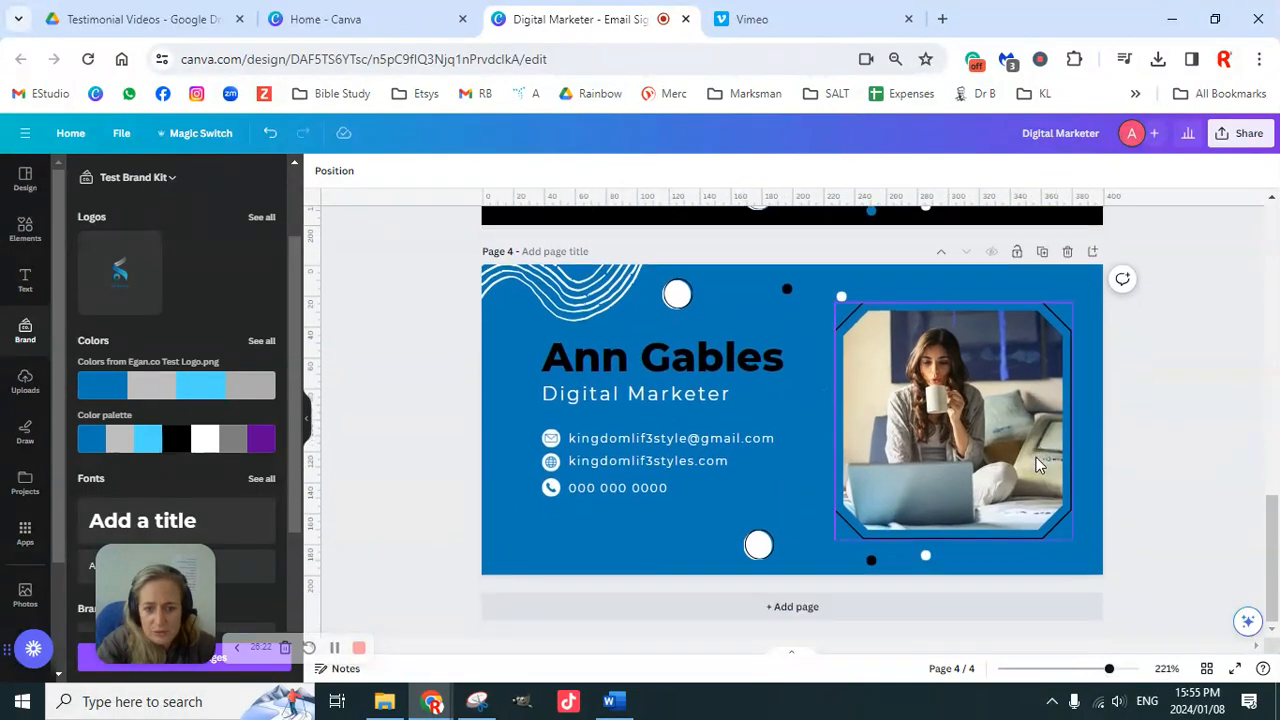
{"action": "left_click", "coordinate": [617, 441]}
{"action": "left_click", "coordinate": [420, 357]}
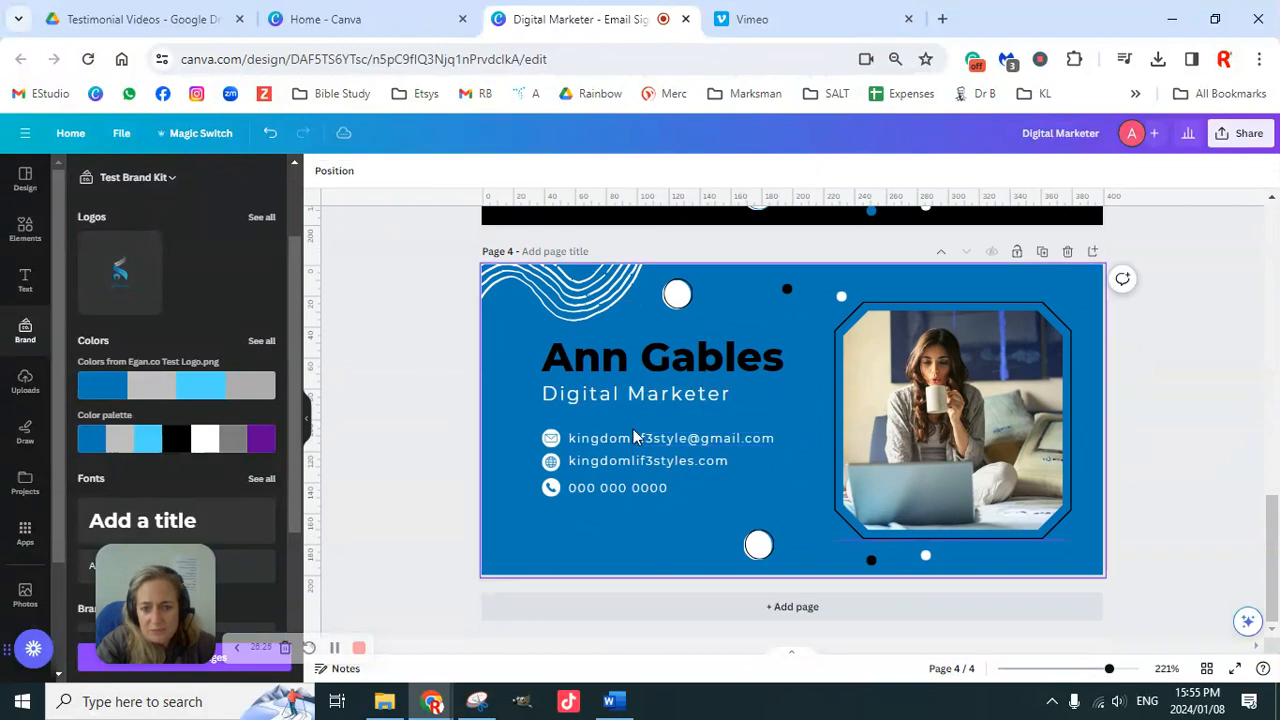
{"action": "left_click", "coordinate": [553, 443]}
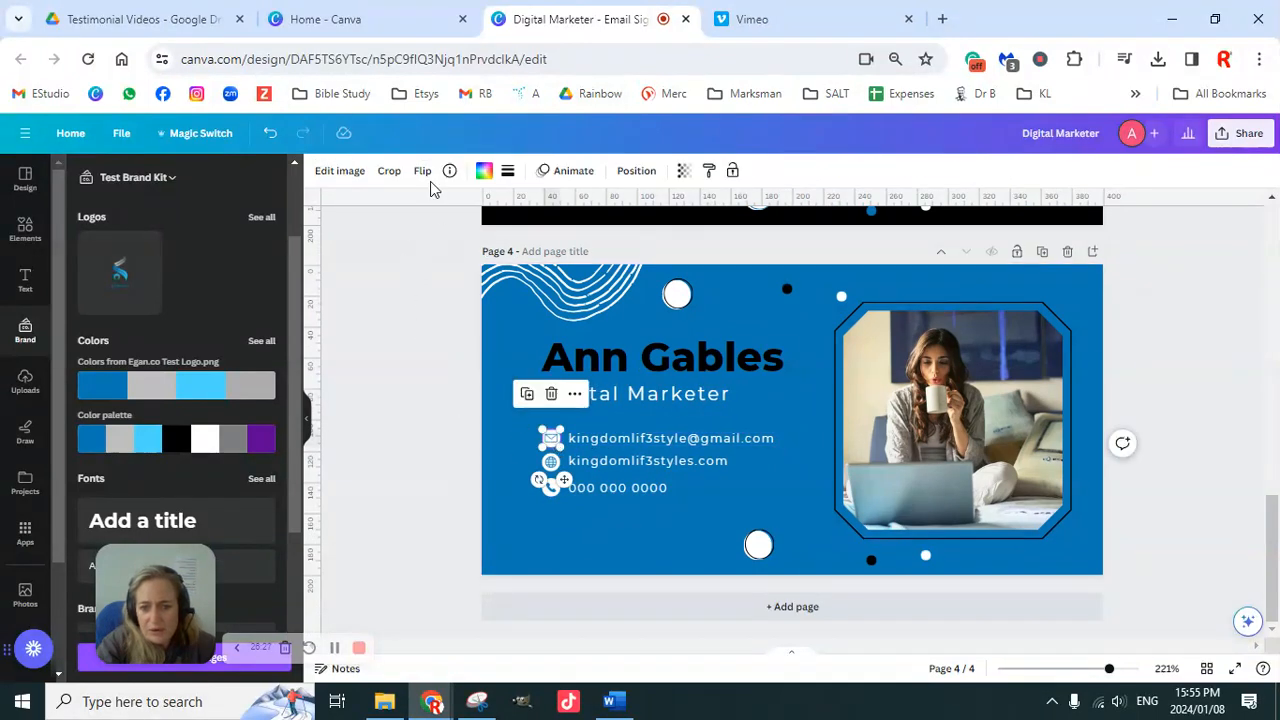
{"action": "left_click", "coordinate": [484, 171]}
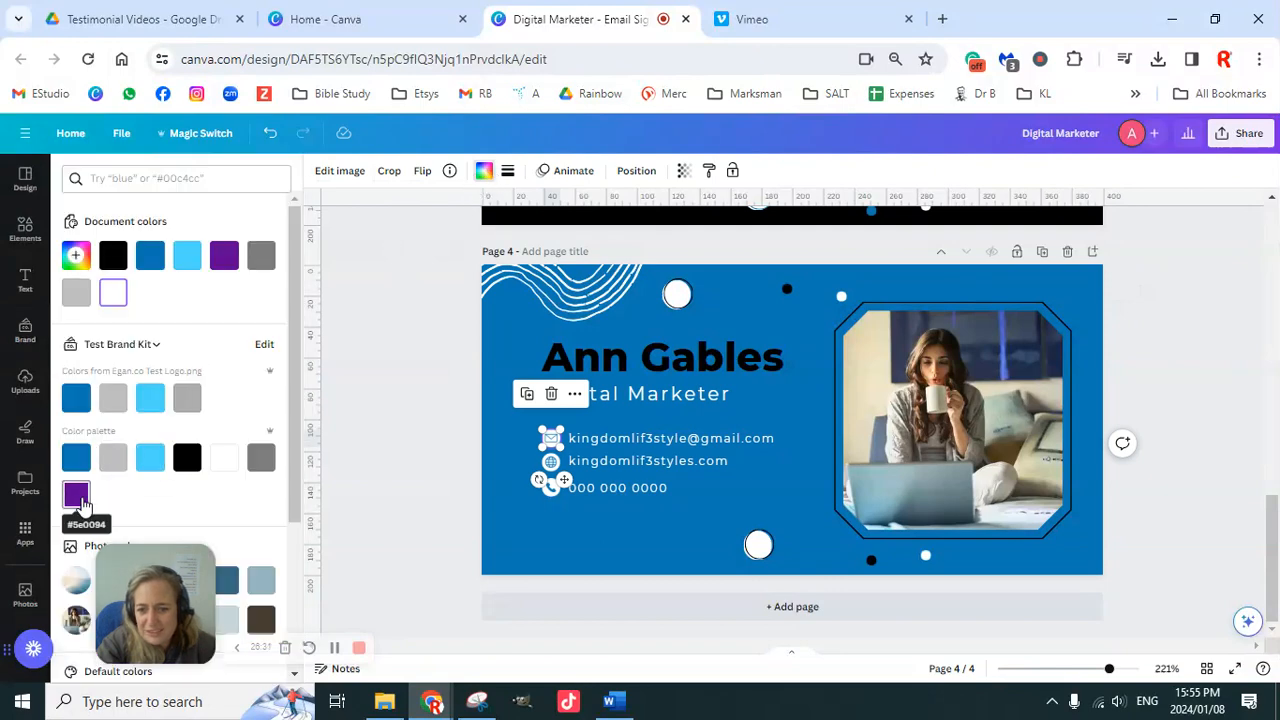
{"action": "left_click", "coordinate": [79, 497]}
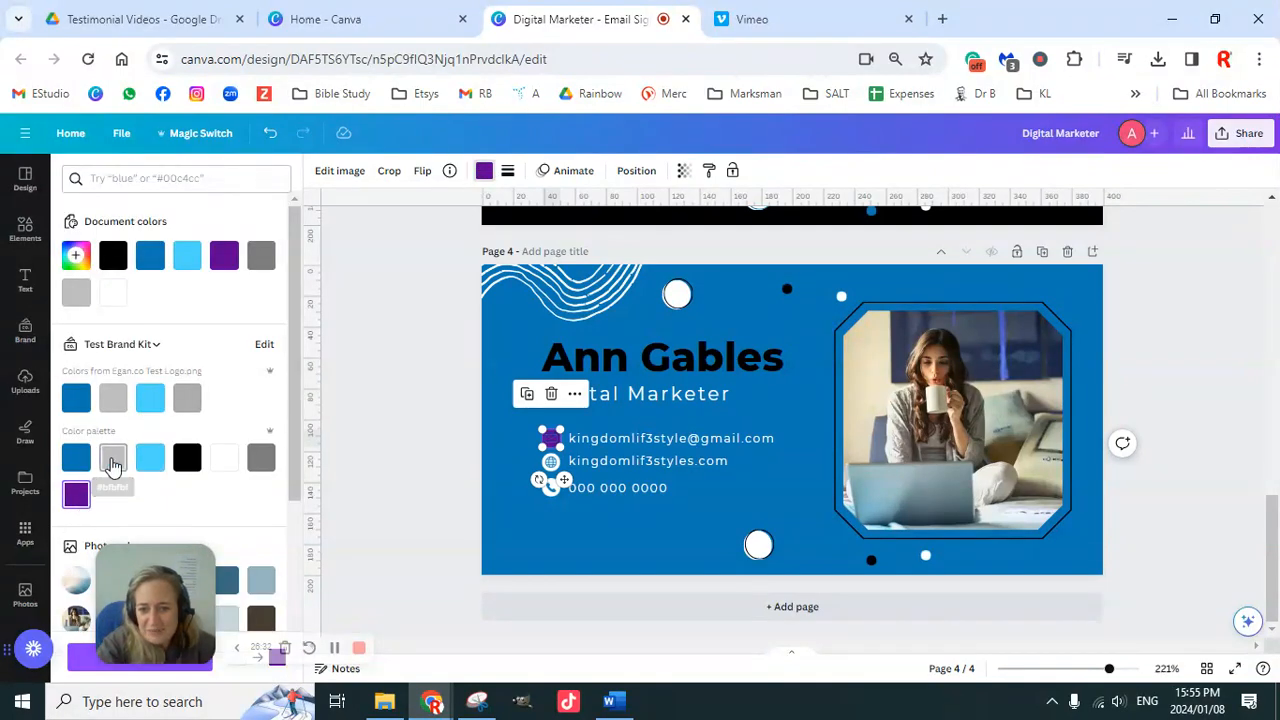
{"action": "left_click", "coordinate": [113, 460]}
{"action": "left_click", "coordinate": [148, 460]}
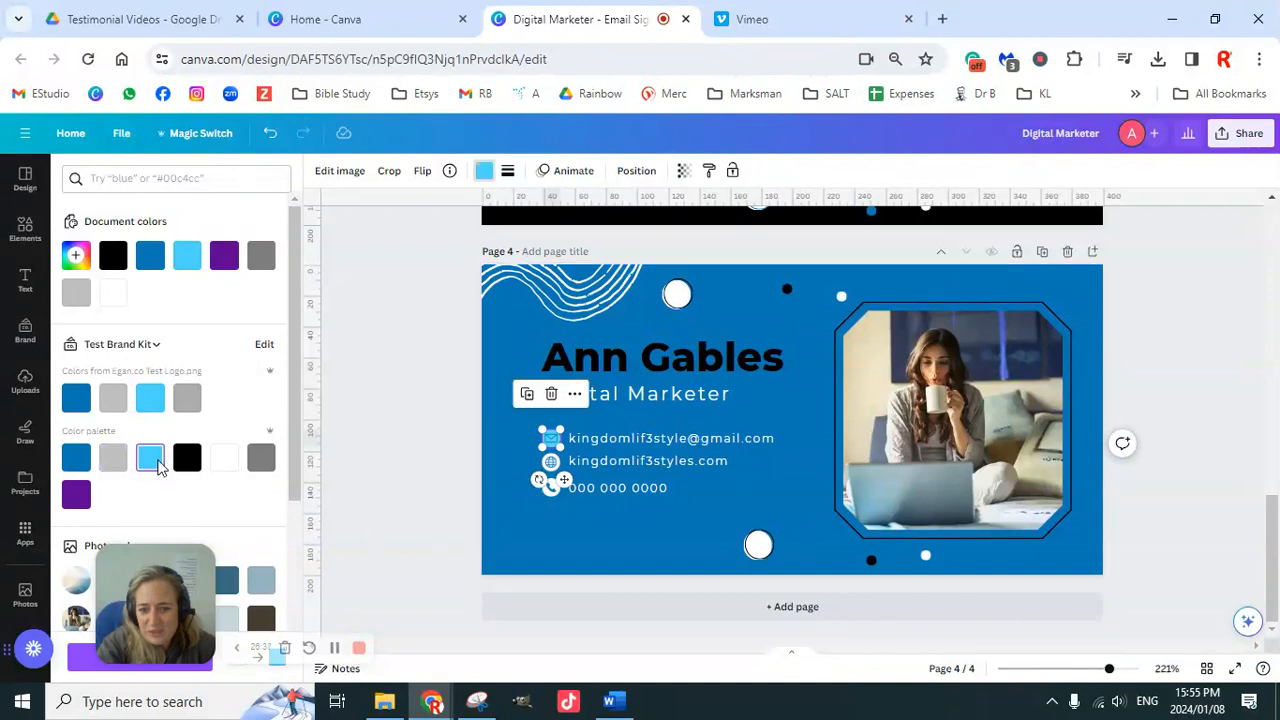
{"action": "left_click", "coordinate": [552, 464]}
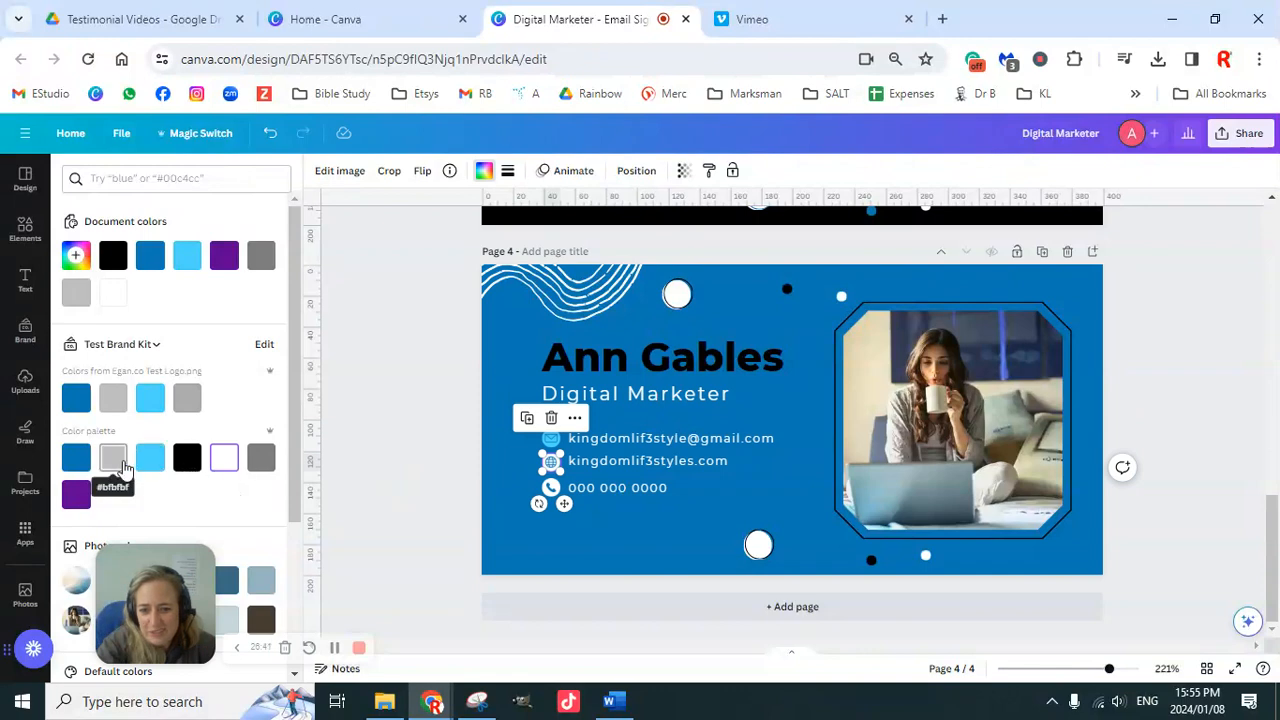
{"action": "left_click", "coordinate": [150, 460]}
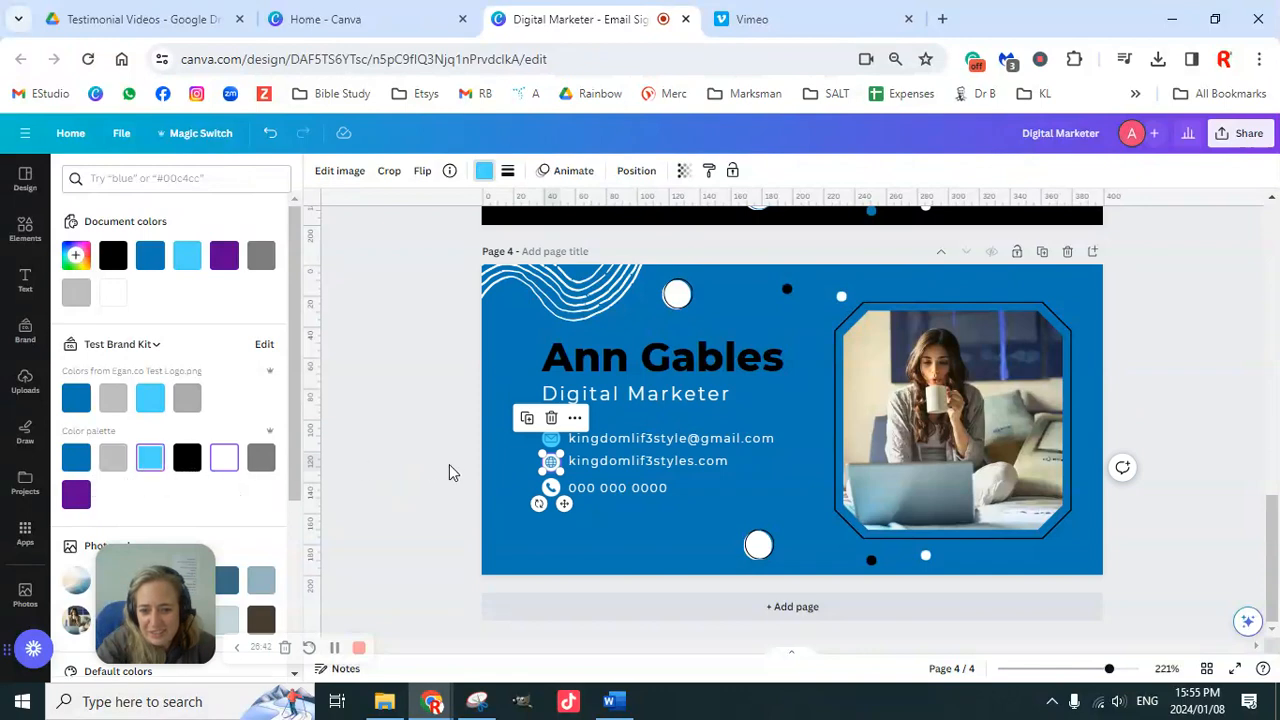
{"action": "left_click", "coordinate": [552, 490]}
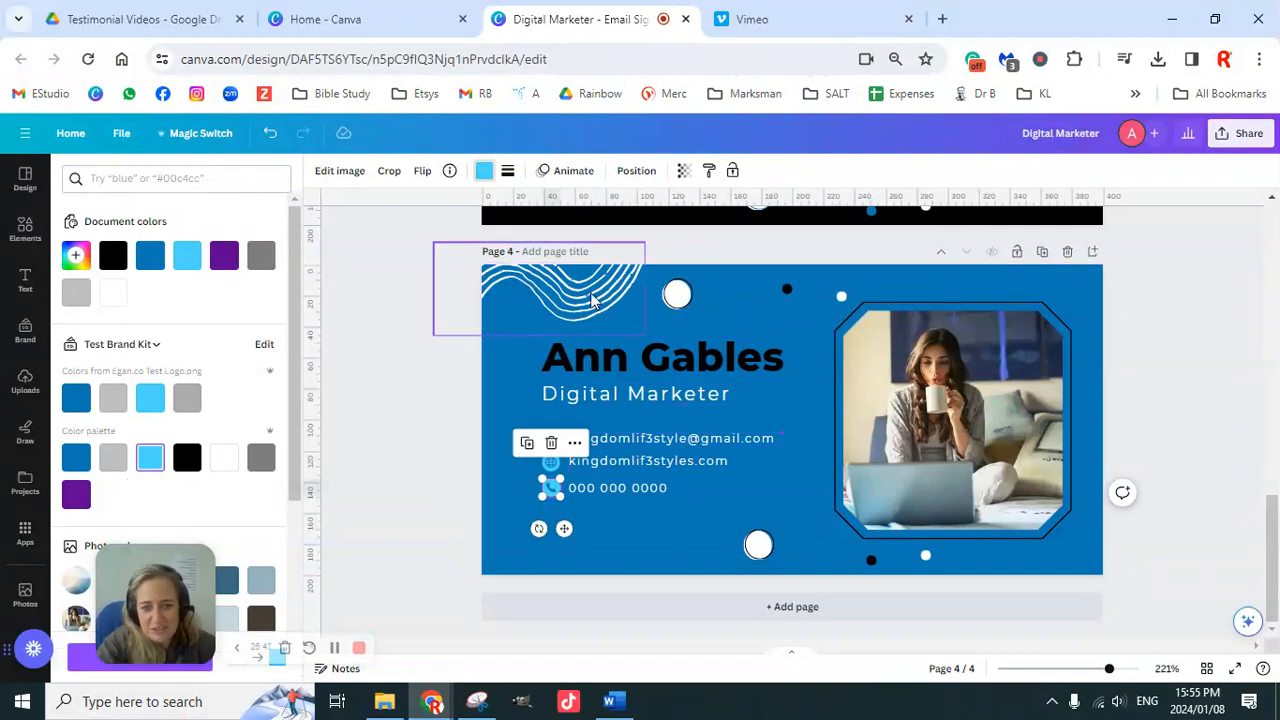
Step: Tint the corner wavy-line graphic grey and show the brand kit
{"action": "left_click", "coordinate": [592, 300]}
{"action": "left_click", "coordinate": [113, 457]}
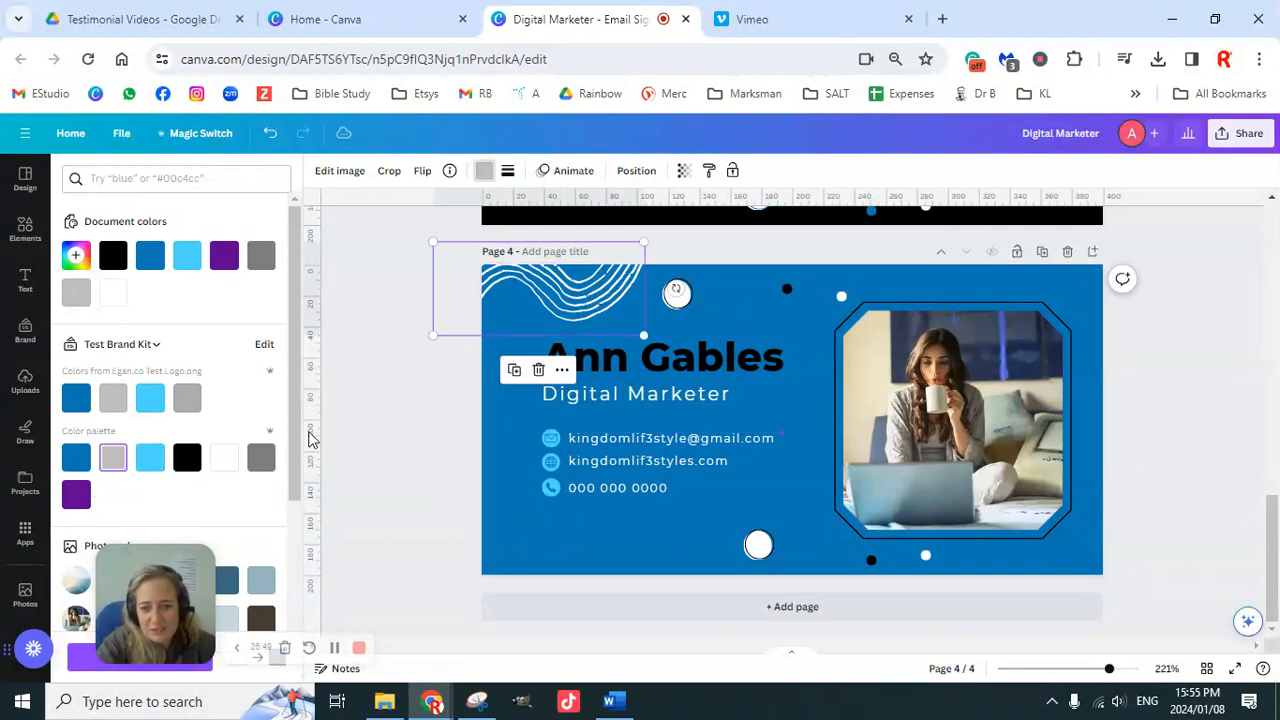
{"action": "left_click", "coordinate": [423, 372]}
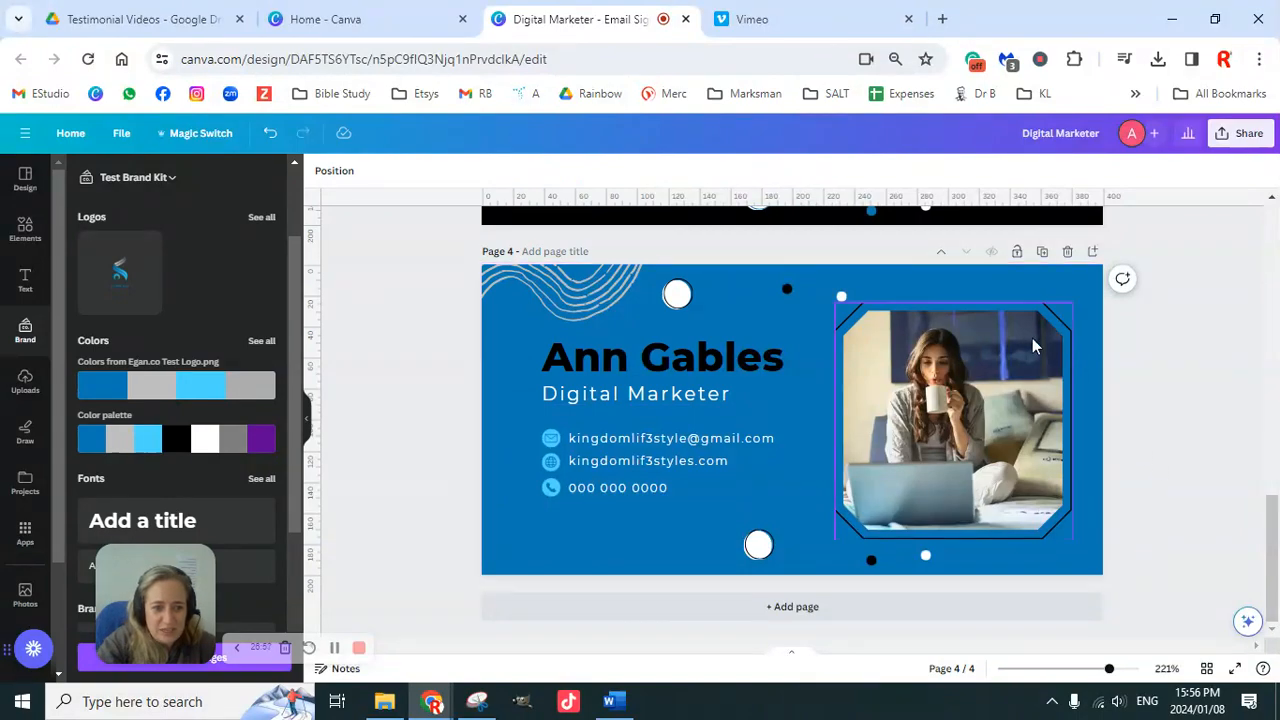
Step: Marquee-select every element on page 4
{"action": "scroll", "coordinate": [1034, 346], "scroll_direction": "up", "scroll_amount": 2}
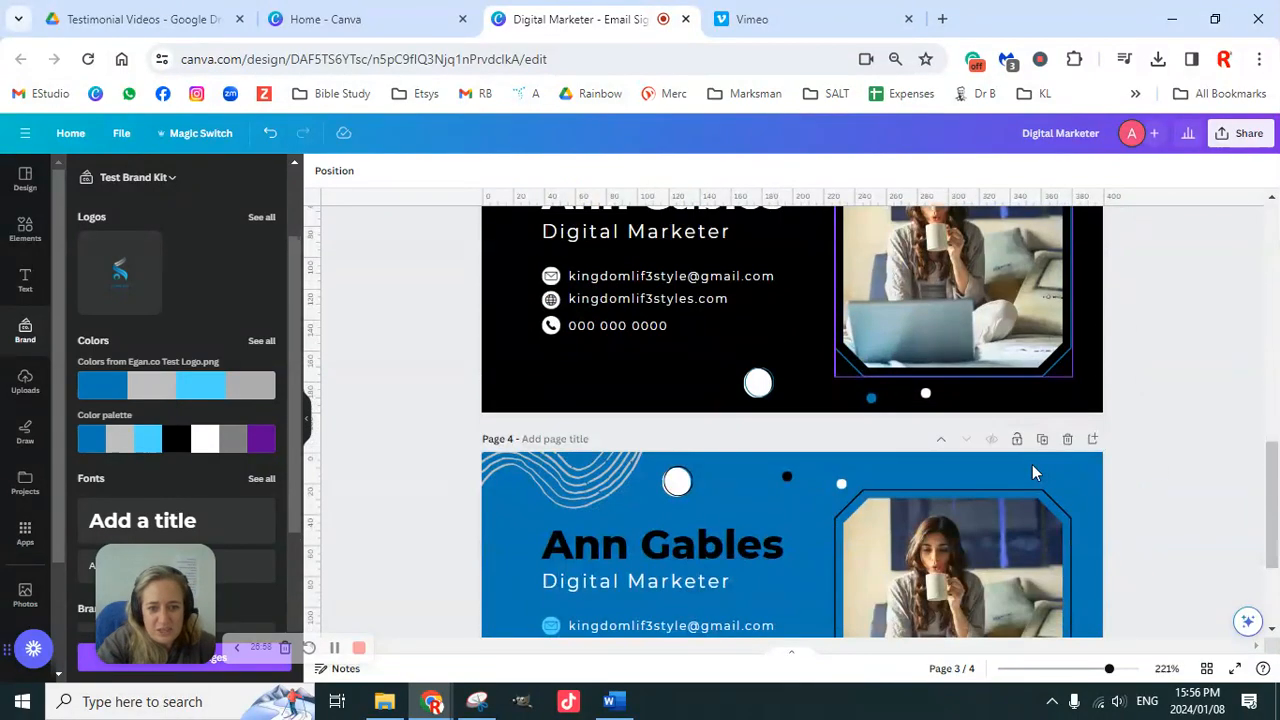
{"action": "scroll", "coordinate": [1036, 470], "scroll_direction": "down", "scroll_amount": 2}
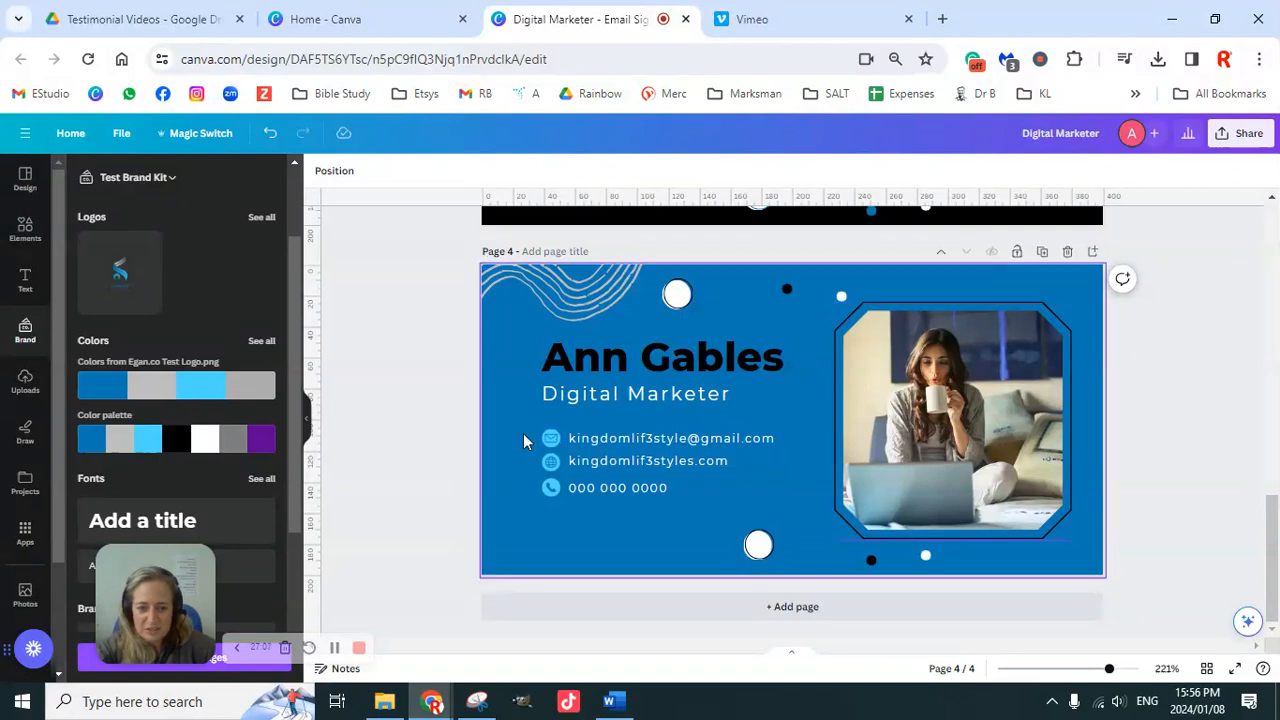
{"action": "left_click_drag", "start_coordinate": [468, 412], "coordinate": [556, 506]}
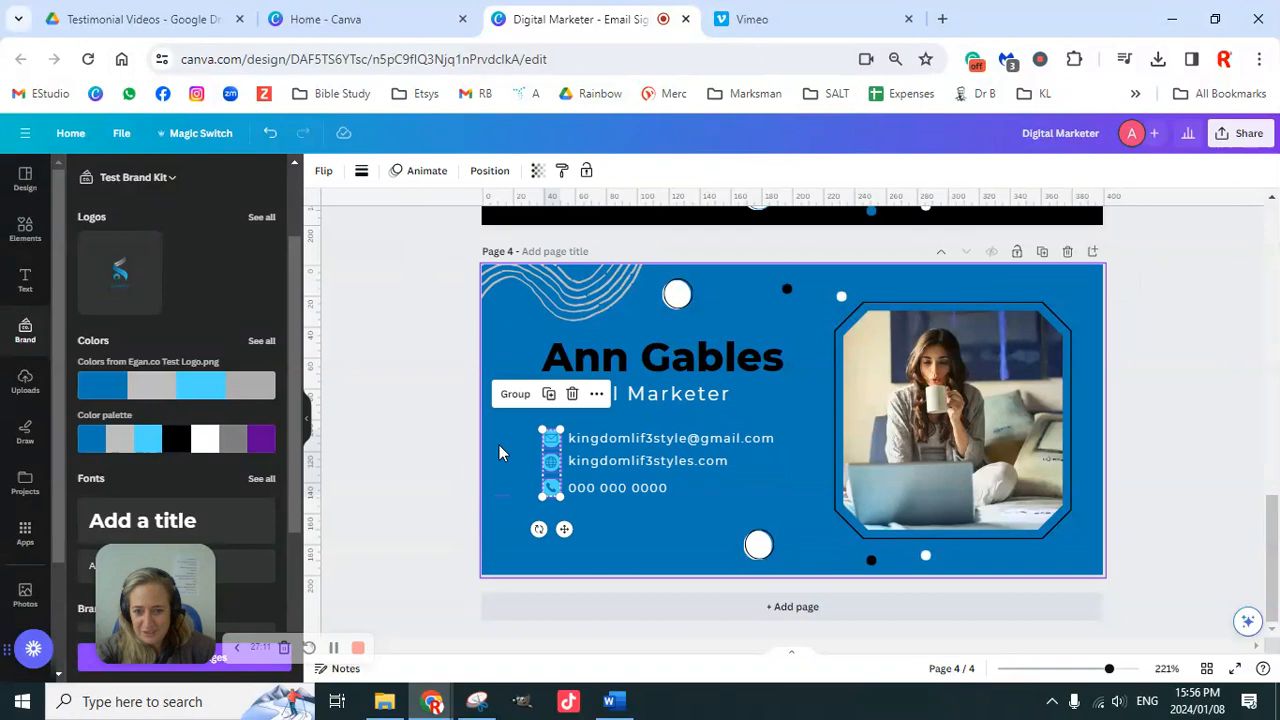
{"action": "left_click", "coordinate": [460, 450]}
{"action": "left_click_drag", "start_coordinate": [450, 254], "coordinate": [1134, 620]}
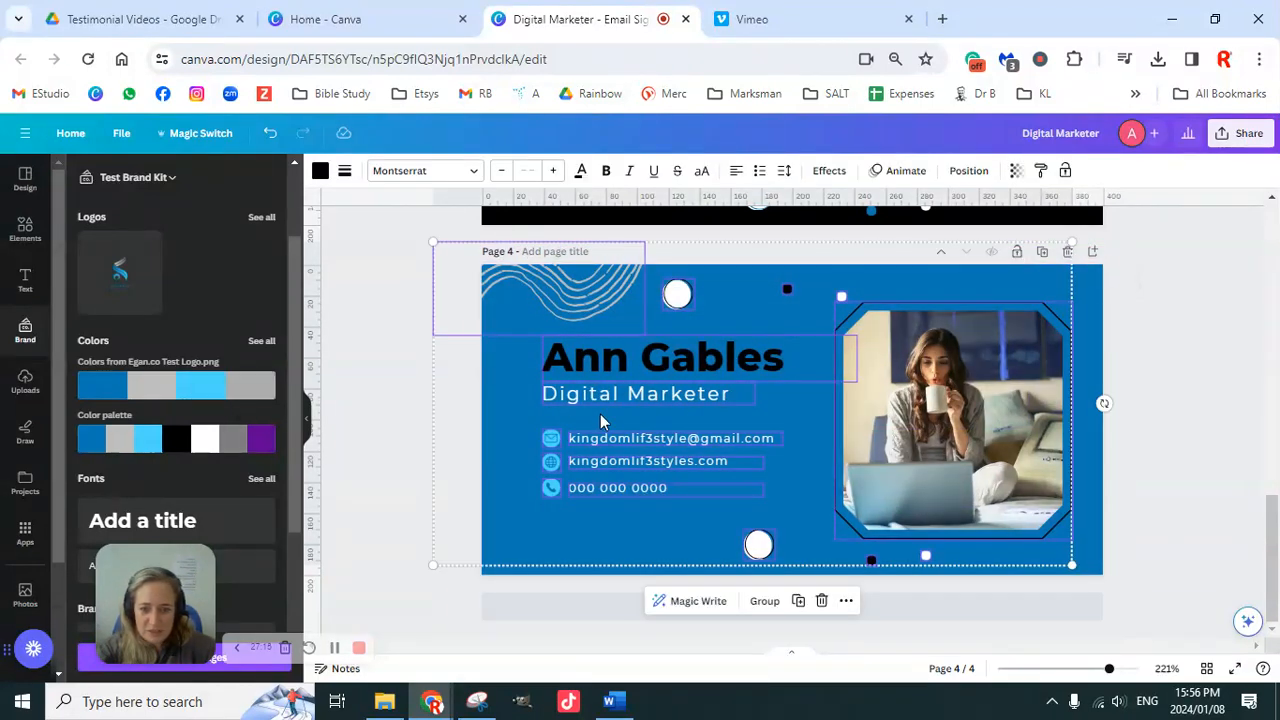
Step: Shuffle the brand colours until page 4 shows a white background with black accents
{"action": "left_click", "coordinate": [180, 445]}
{"action": "left_click", "coordinate": [180, 445]}
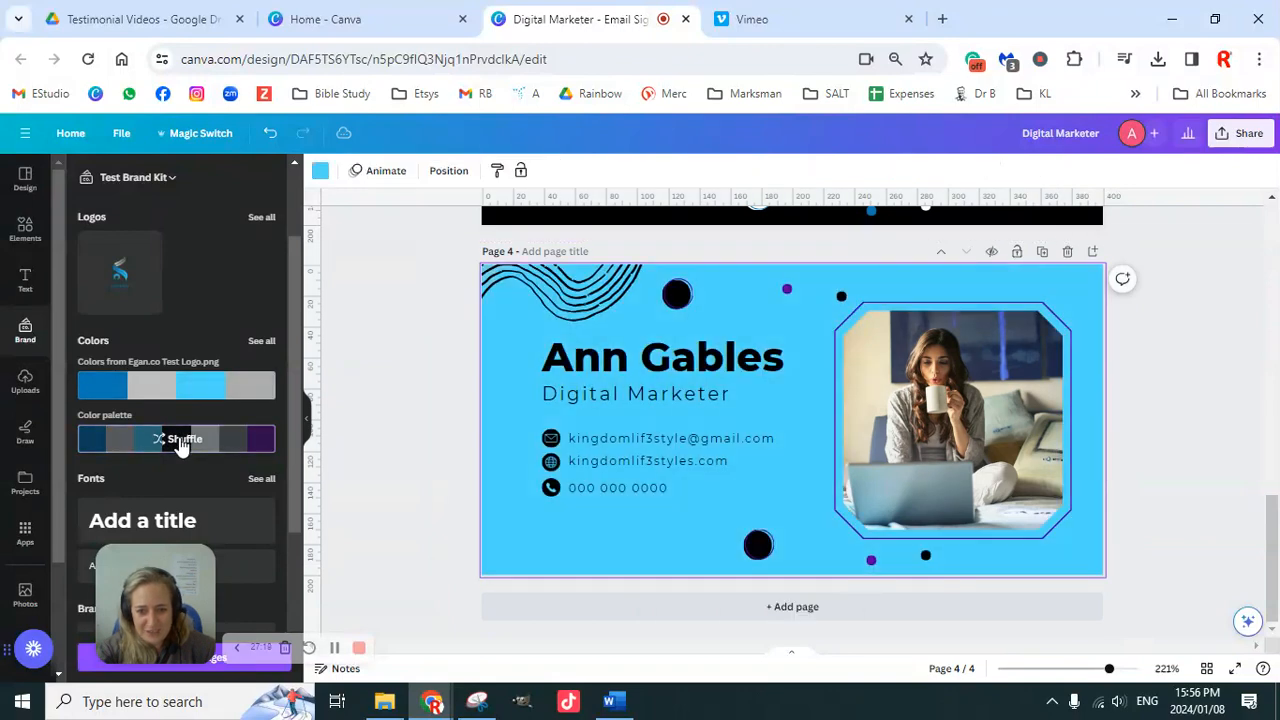
{"action": "left_click", "coordinate": [180, 445]}
{"action": "left_click", "coordinate": [180, 445]}
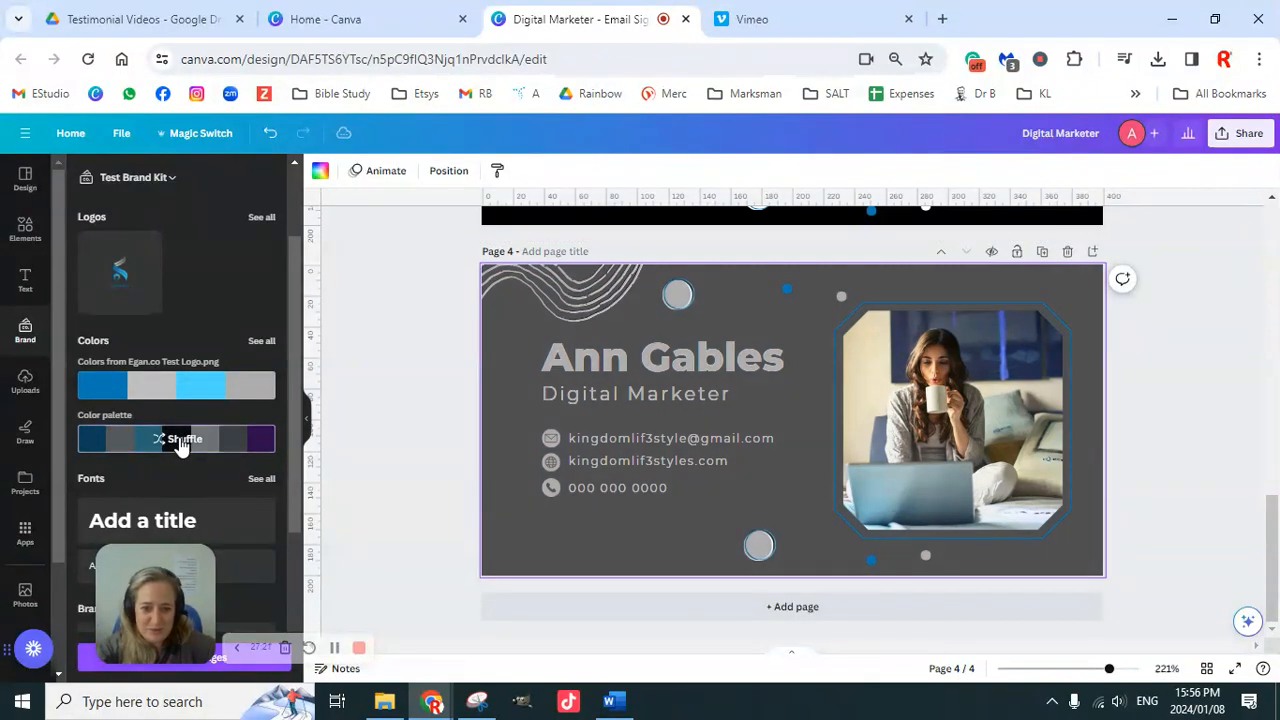
{"action": "left_click", "coordinate": [180, 445]}
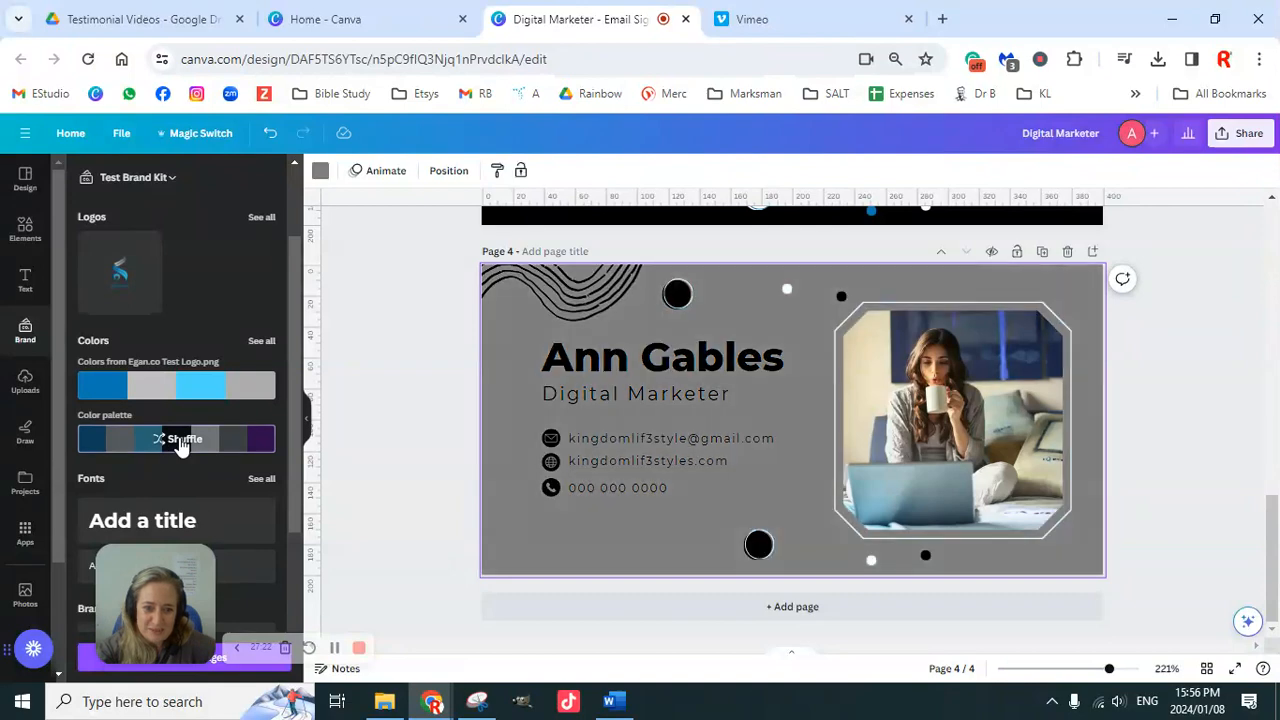
{"action": "left_click", "coordinate": [180, 445]}
{"action": "left_click", "coordinate": [180, 445]}
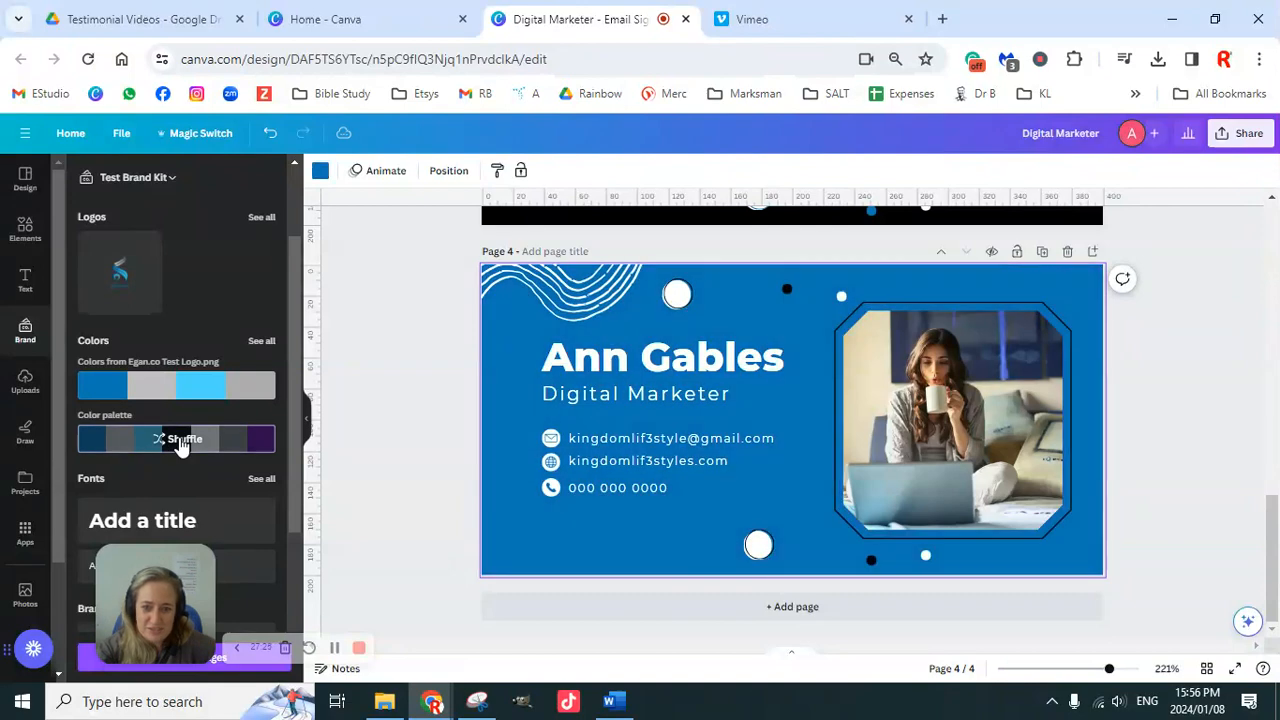
{"action": "left_click", "coordinate": [180, 445]}
{"action": "left_click", "coordinate": [180, 445]}
{"action": "left_click", "coordinate": [180, 445]}
{"action": "left_click", "coordinate": [180, 445]}
{"action": "left_click", "coordinate": [180, 445]}
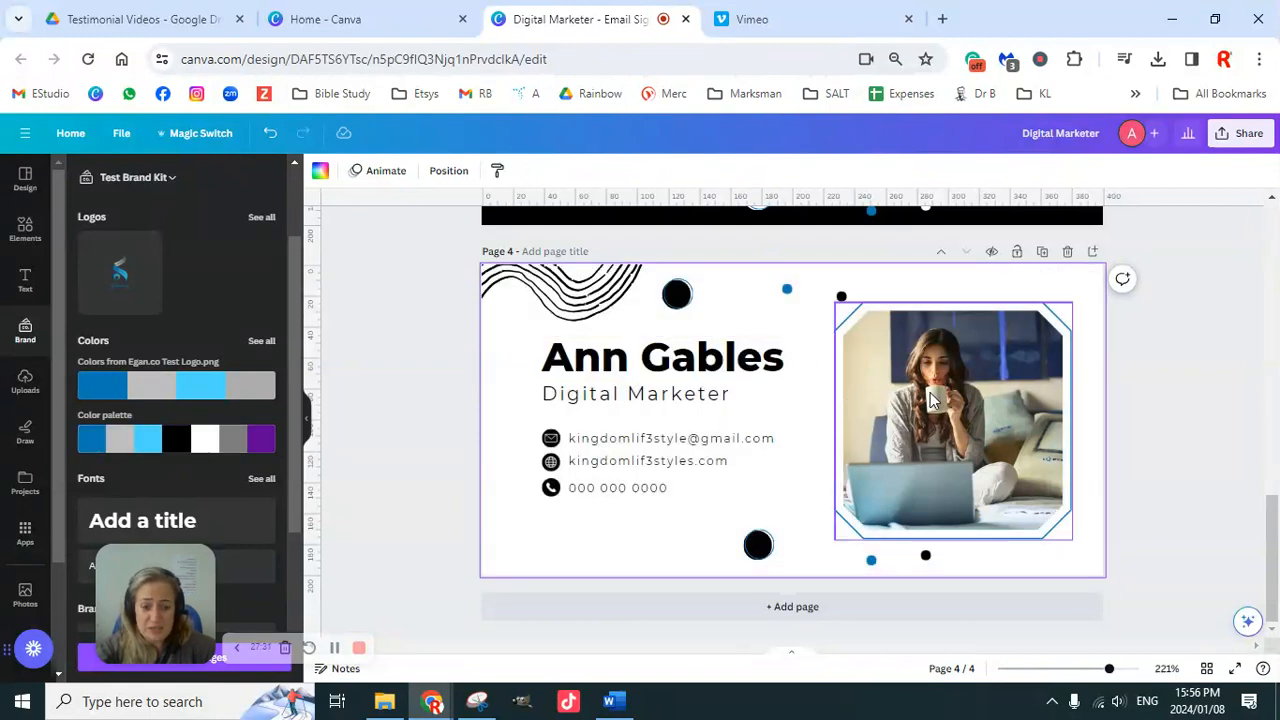
Step: Delete the corner wavy-line graphic from page 4
{"action": "left_click", "coordinate": [556, 308]}
{"action": "key", "text": "Delete"}
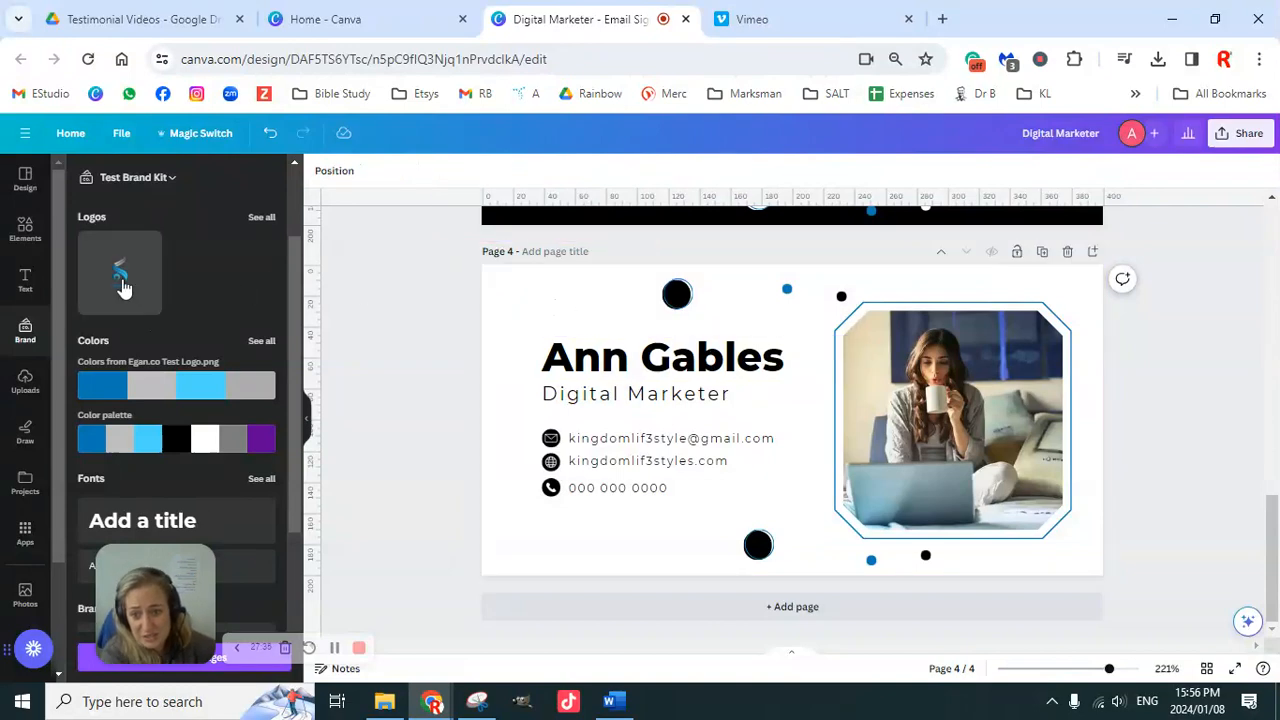
{"action": "scroll", "coordinate": [178, 376], "scroll_direction": "up", "scroll_amount": 1}
{"action": "scroll", "coordinate": [174, 381], "scroll_direction": "down", "scroll_amount": 3}
{"action": "scroll", "coordinate": [174, 370], "scroll_direction": "up", "scroll_amount": 2}
{"action": "scroll", "coordinate": [174, 367], "scroll_direction": "up", "scroll_amount": 1}
Step: Try the Egan.co logo below the contacts and in the photo frame, then remove it
{"action": "left_click", "coordinate": [120, 392]}
{"action": "left_click_drag", "start_coordinate": [797, 432], "coordinate": [807, 458]}
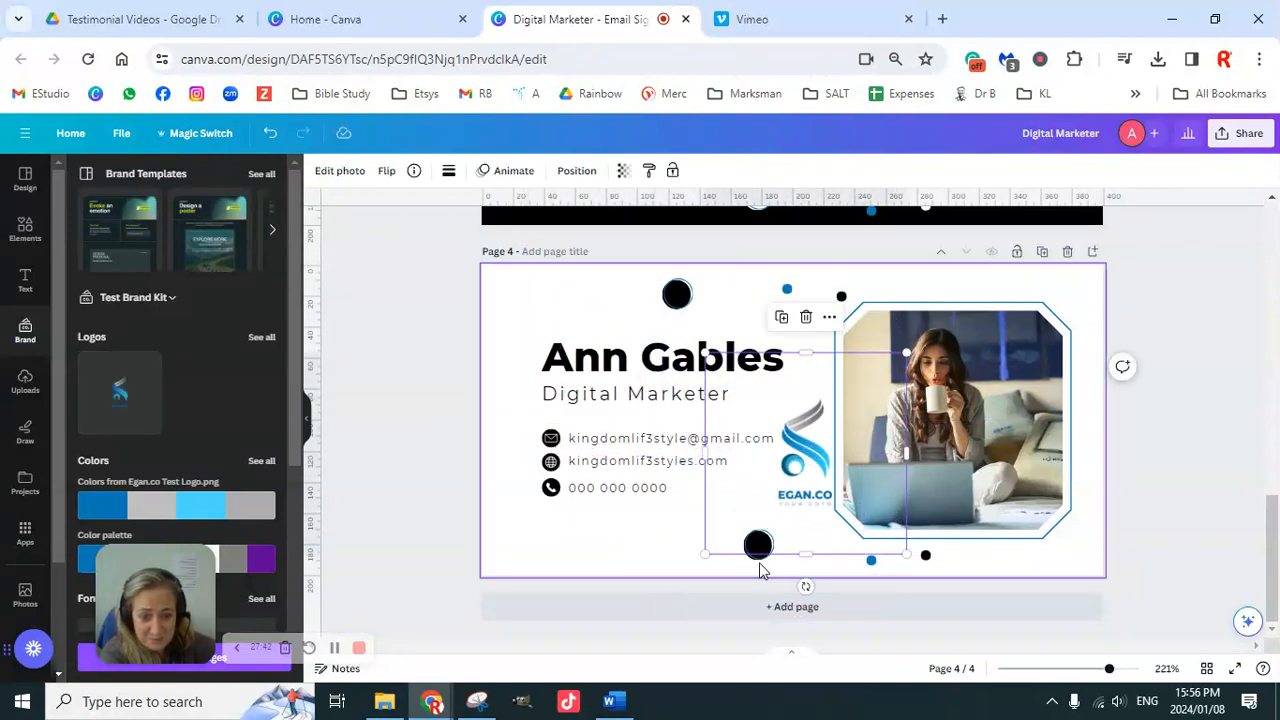
{"action": "left_click_drag", "start_coordinate": [803, 478], "coordinate": [783, 548]}
{"action": "left_click", "coordinate": [1160, 375]}
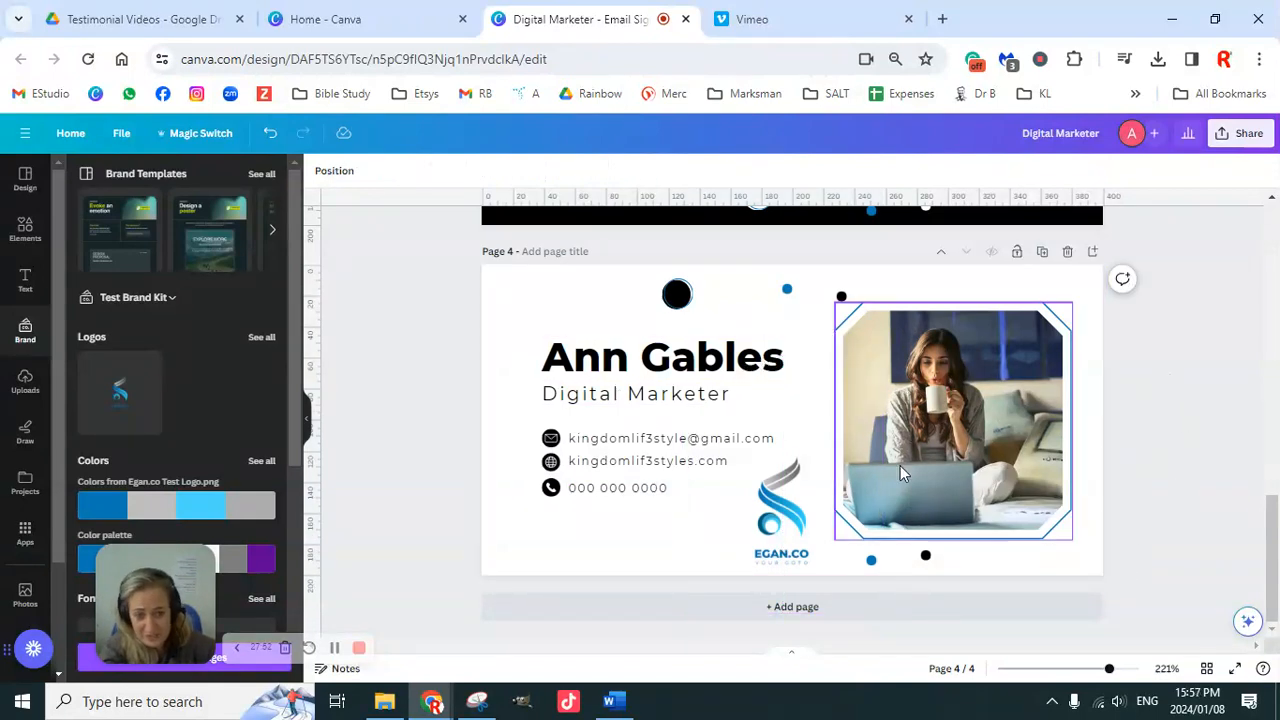
{"action": "left_click_drag", "start_coordinate": [787, 521], "coordinate": [960, 438]}
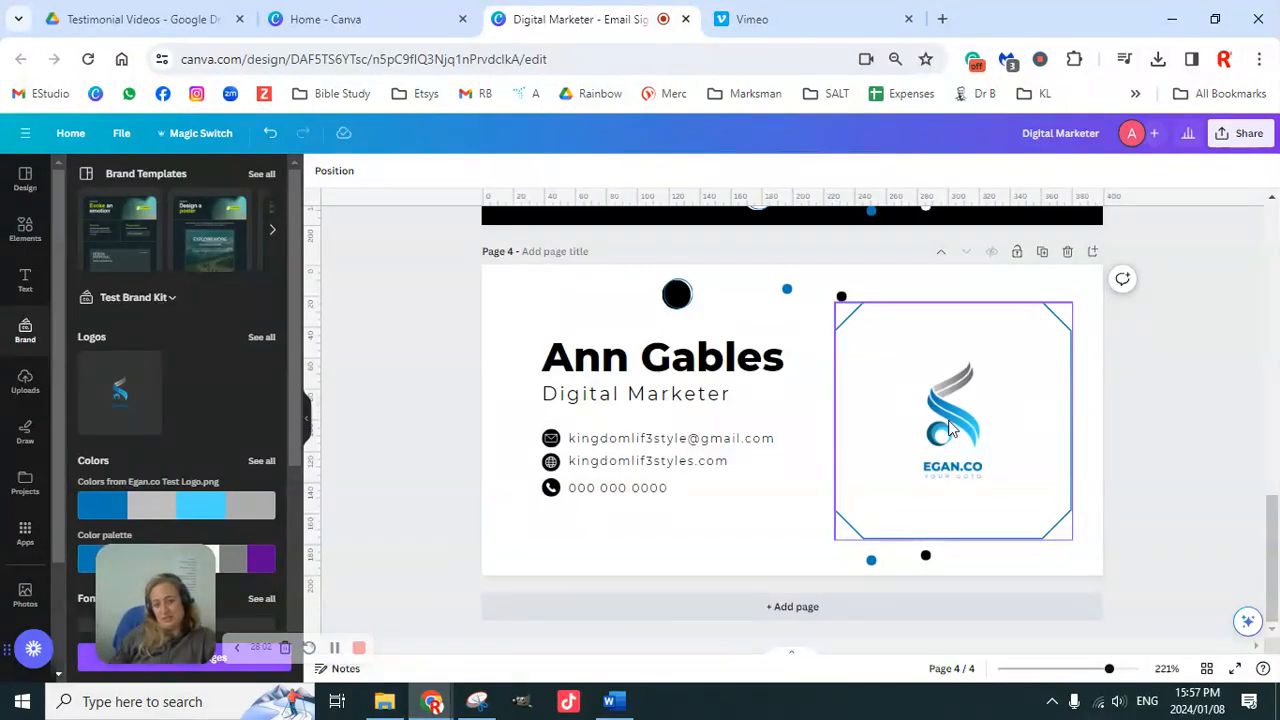
{"action": "key", "text": "ctrl+z"}
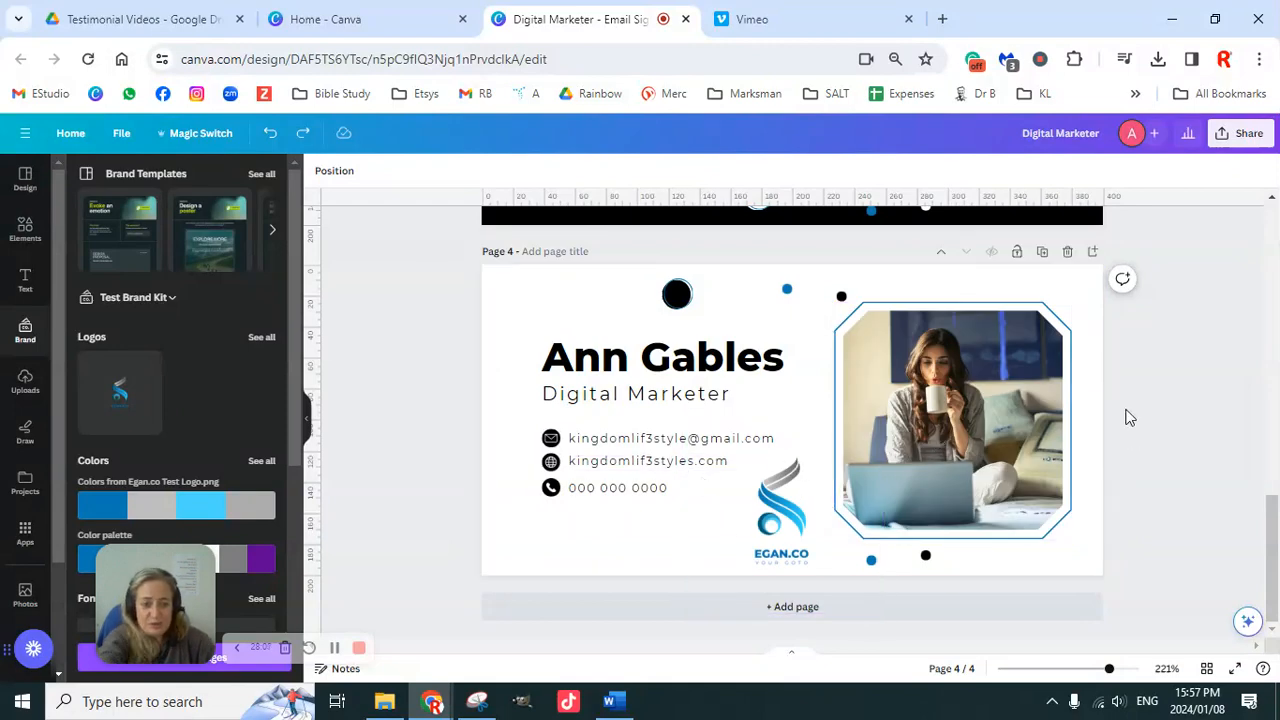
{"action": "left_click", "coordinate": [790, 505]}
{"action": "key", "text": "Delete"}
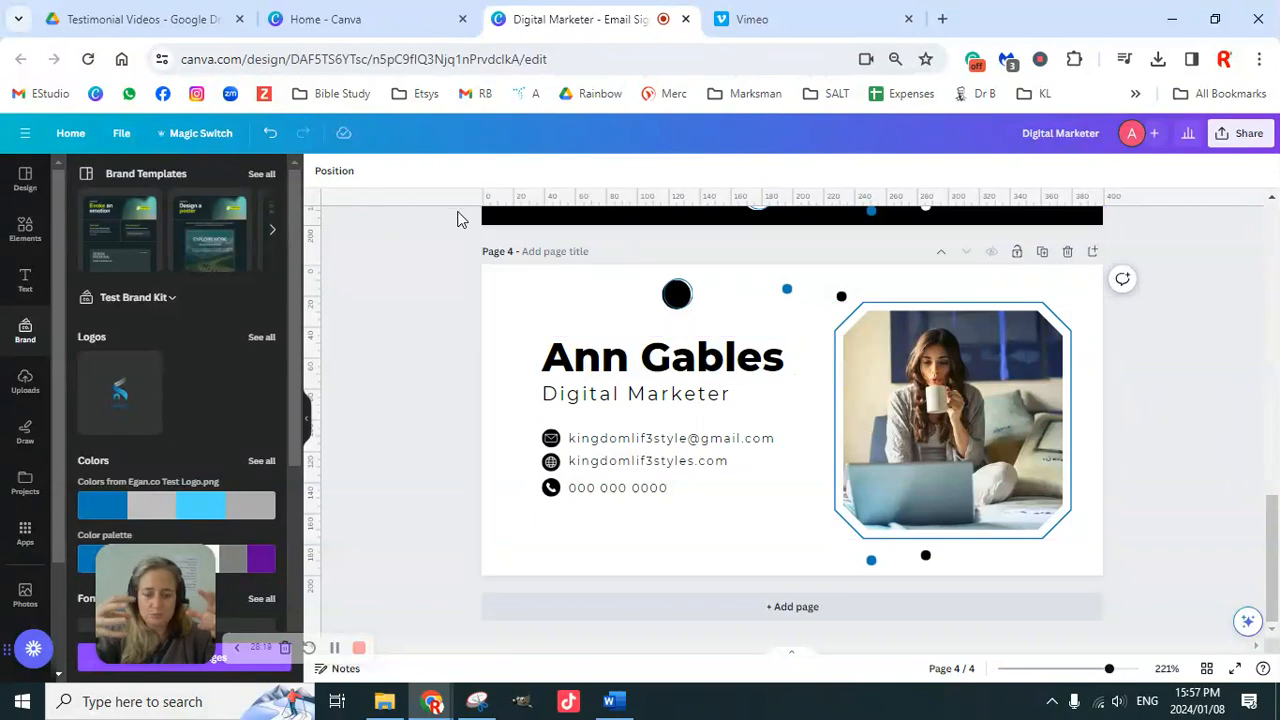
{"action": "left_click", "coordinate": [120, 135]}
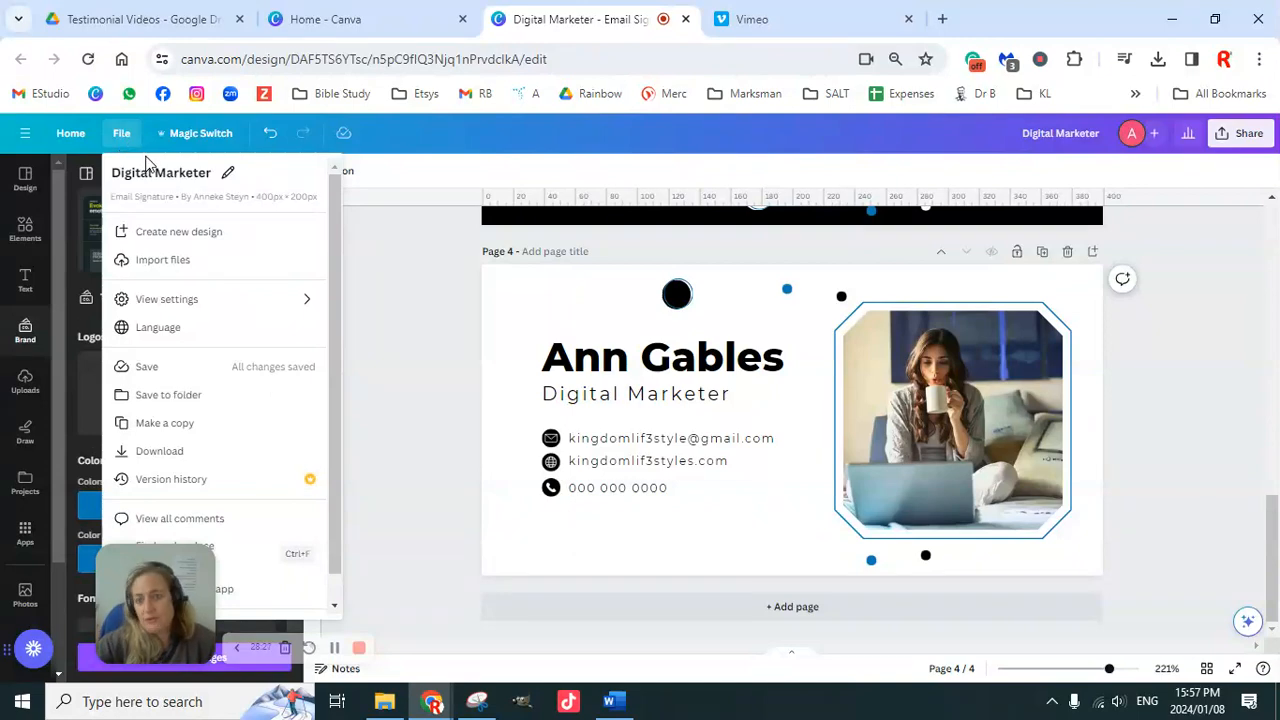
{"action": "left_click", "coordinate": [196, 304]}
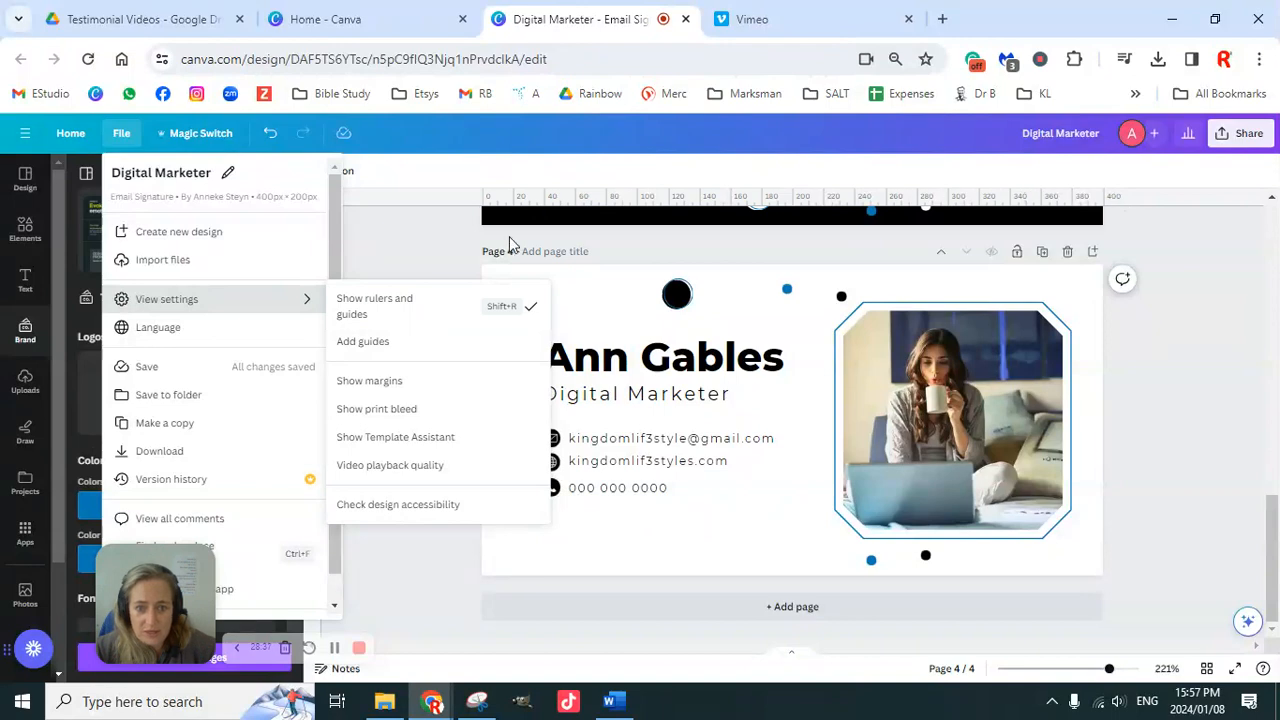
{"action": "left_click", "coordinate": [432, 310]}
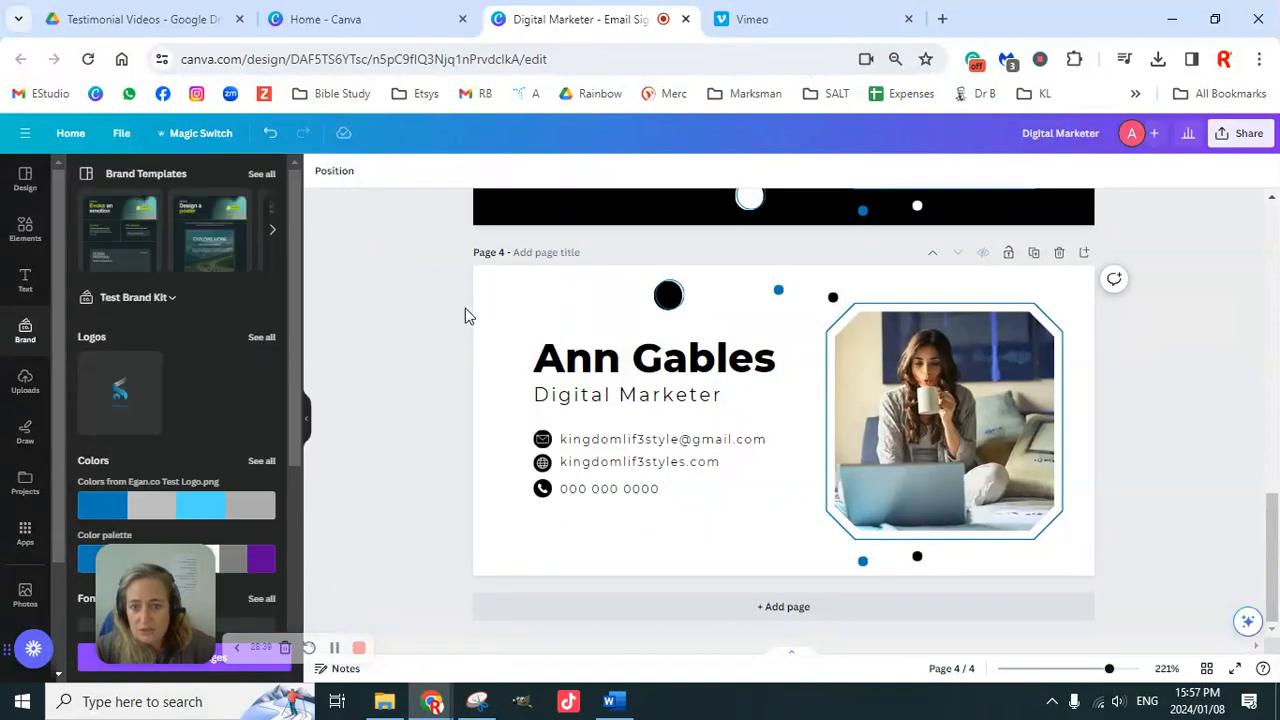
{"action": "left_click", "coordinate": [124, 136]}
{"action": "mouse_move", "coordinate": [210, 304]}
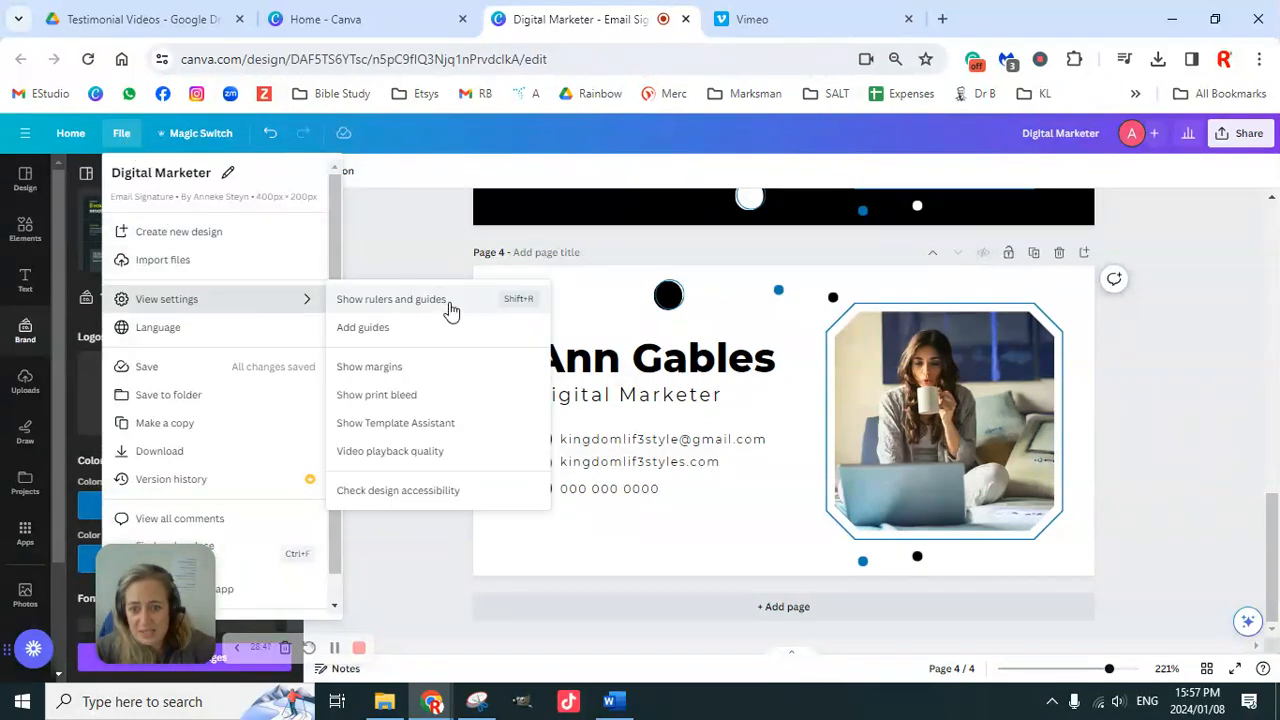
{"action": "left_click", "coordinate": [411, 306]}
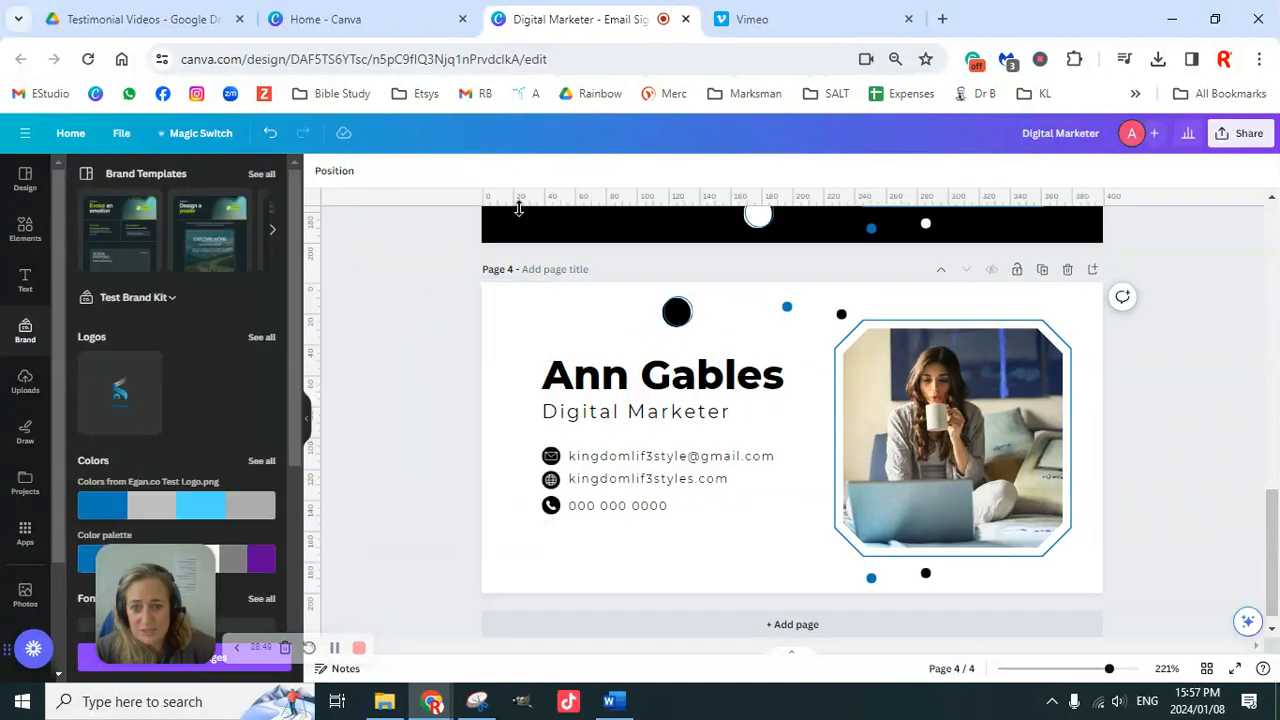
{"action": "left_click_drag", "start_coordinate": [545, 205], "coordinate": [548, 321]}
{"action": "left_click", "coordinate": [670, 388]}
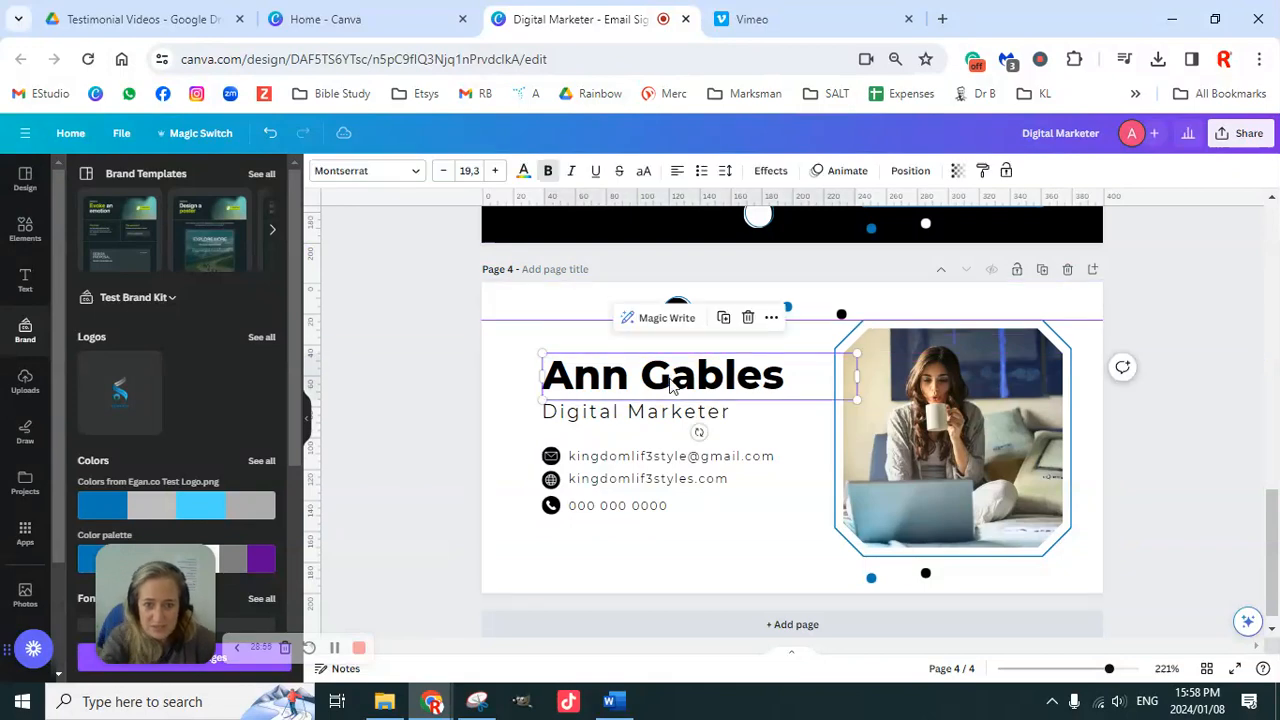
{"action": "key", "text": "Up"}
{"action": "key", "text": "Up"}
{"action": "key", "text": "Up"}
{"action": "key", "text": "Up"}
{"action": "key", "text": "Up"}
{"action": "key", "text": "Up"}
{"action": "key", "text": "Up"}
{"action": "key", "text": "Up"}
{"action": "key", "text": "Up"}
{"action": "key", "text": "Up"}
{"action": "key", "text": "Up"}
{"action": "key", "text": "Up"}
{"action": "key", "text": "Up"}
{"action": "key", "text": "Up"}
{"action": "key", "text": "Up"}
{"action": "key", "text": "Up"}
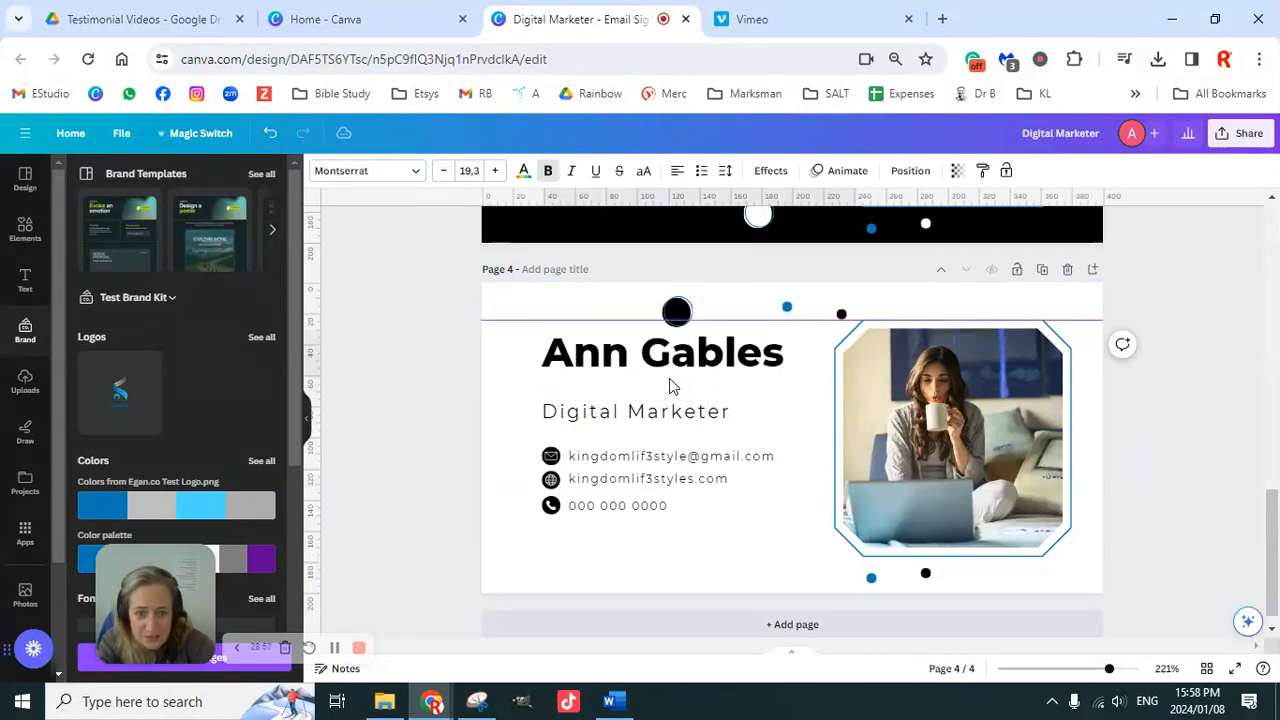
{"action": "key", "text": "Up"}
{"action": "key", "text": "Up"}
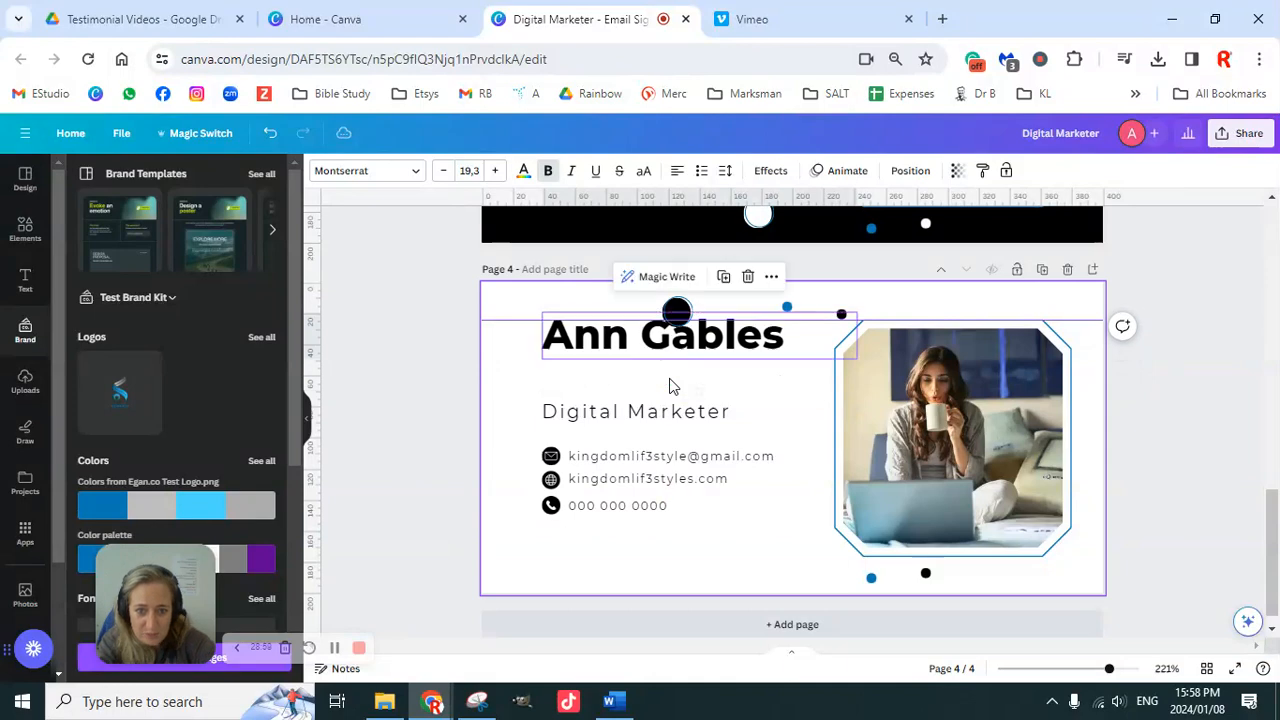
{"action": "left_click_drag", "start_coordinate": [677, 310], "coordinate": [787, 311]}
{"action": "left_click", "coordinate": [787, 311]}
{"action": "key", "text": "Delete"}
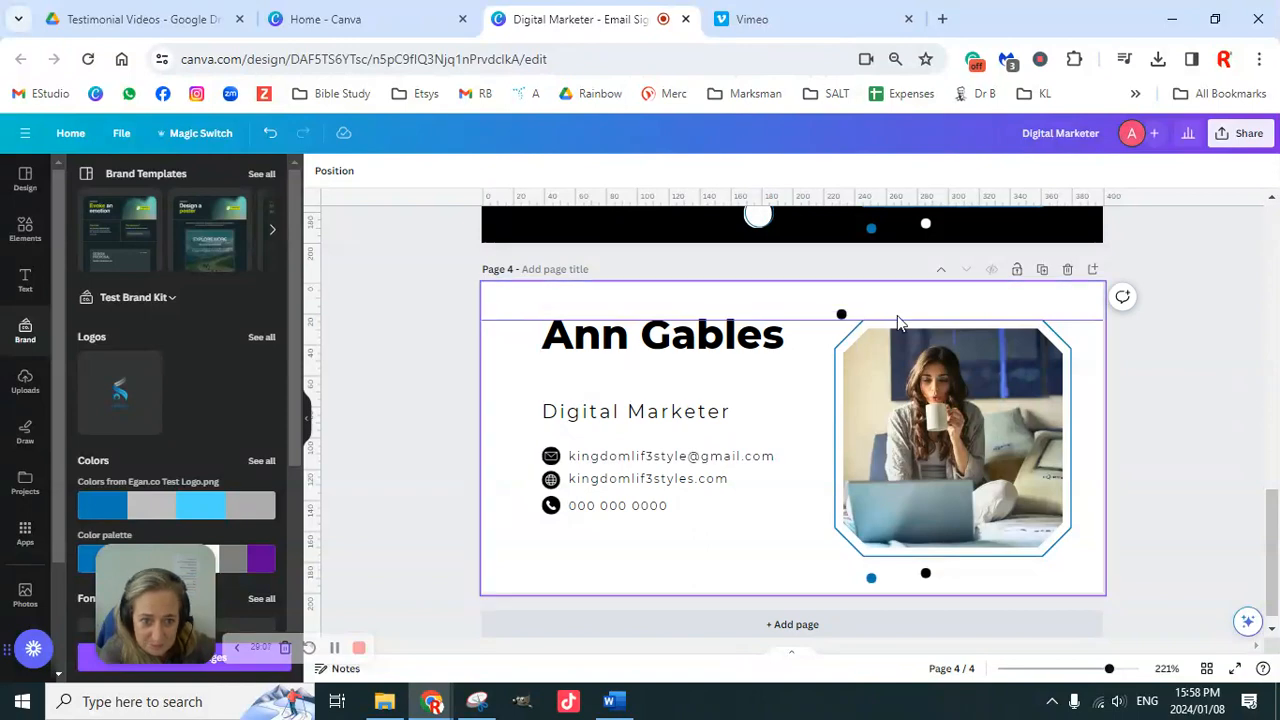
{"action": "left_click", "coordinate": [845, 337]}
{"action": "left_click_drag", "start_coordinate": [845, 335], "coordinate": [798, 334]}
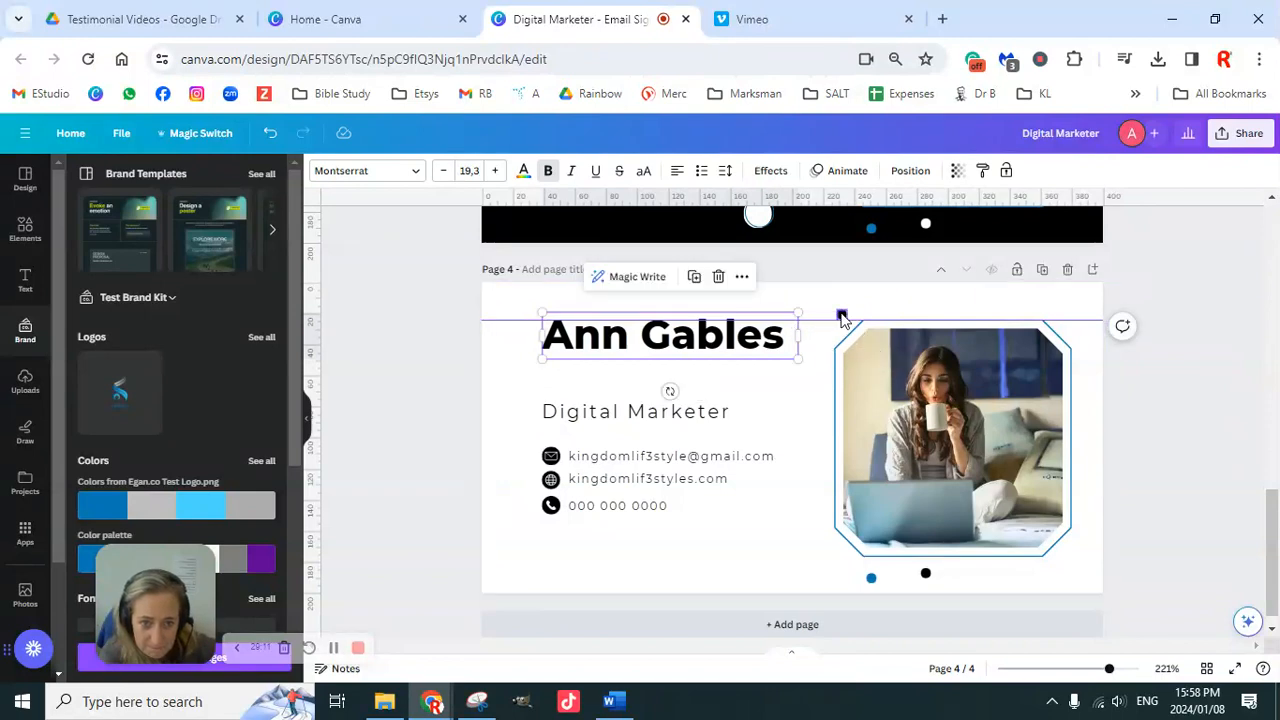
{"action": "left_click", "coordinate": [845, 322]}
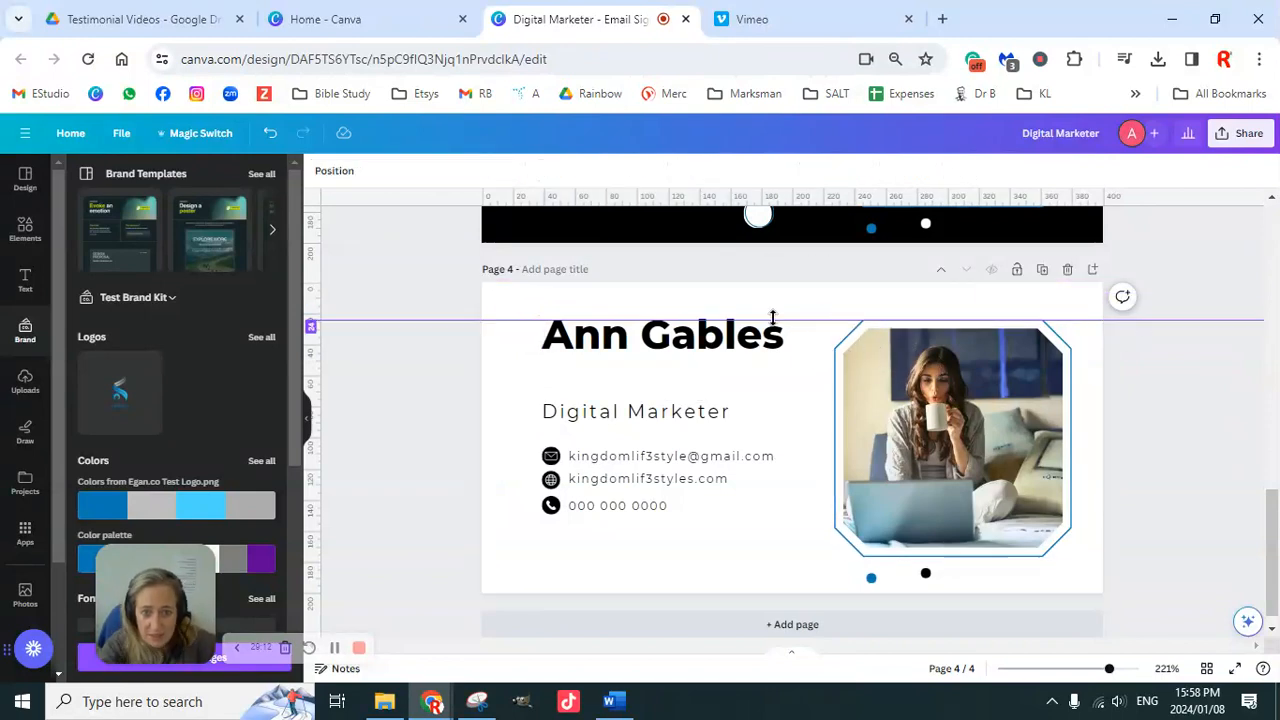
{"action": "left_click", "coordinate": [736, 340]}
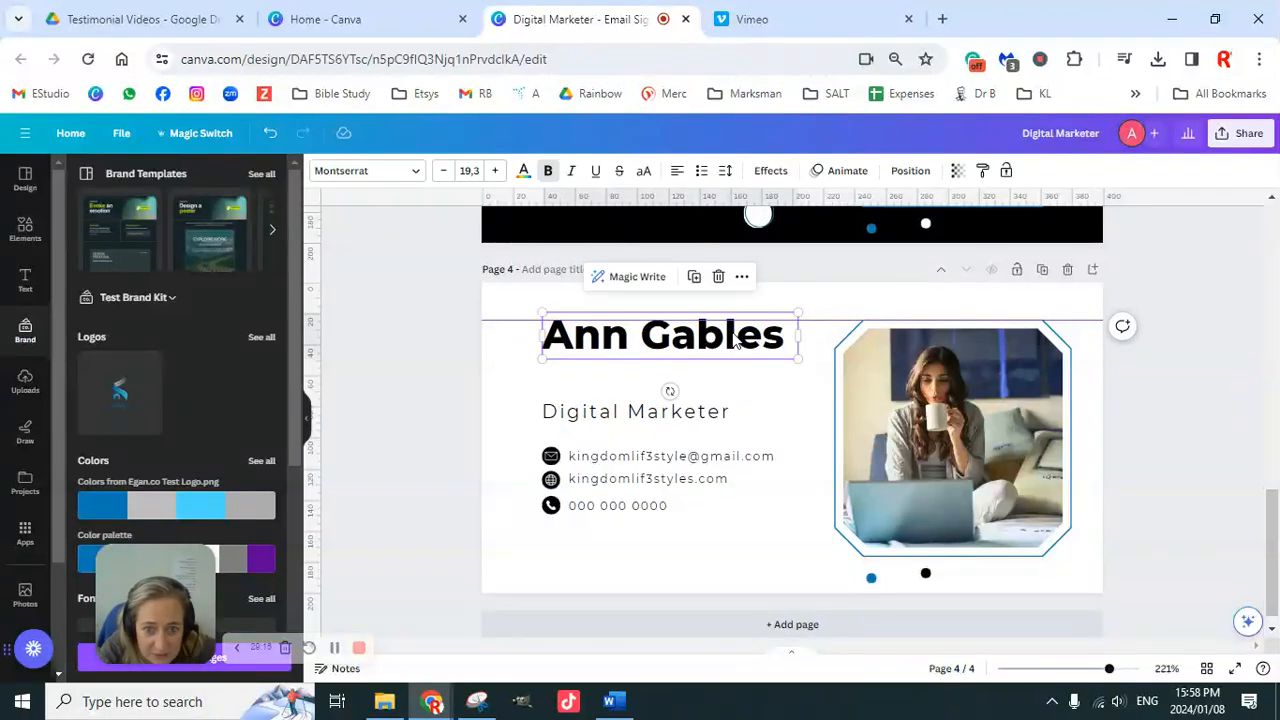
{"action": "left_click", "coordinate": [1152, 400]}
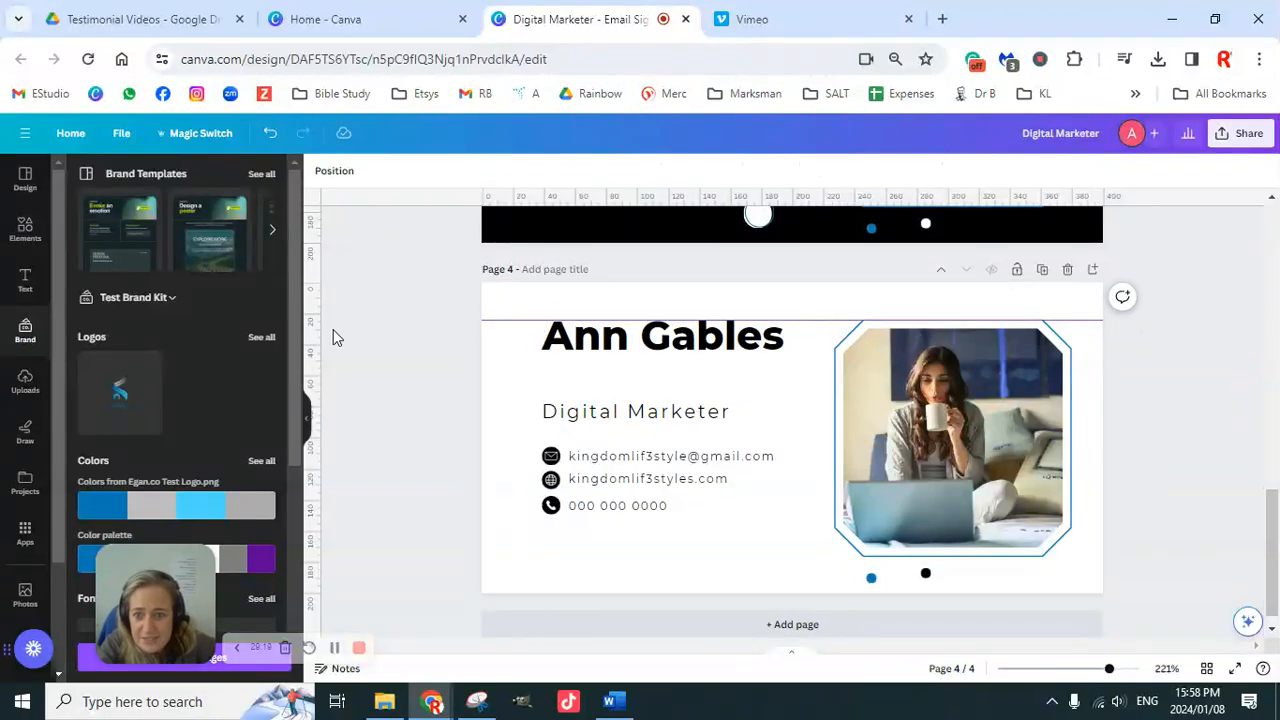
Step: Add a left-edge vertical guide and a bottom horizontal guide, then group the three contact rows
{"action": "left_click_drag", "start_coordinate": [312, 350], "coordinate": [540, 357]}
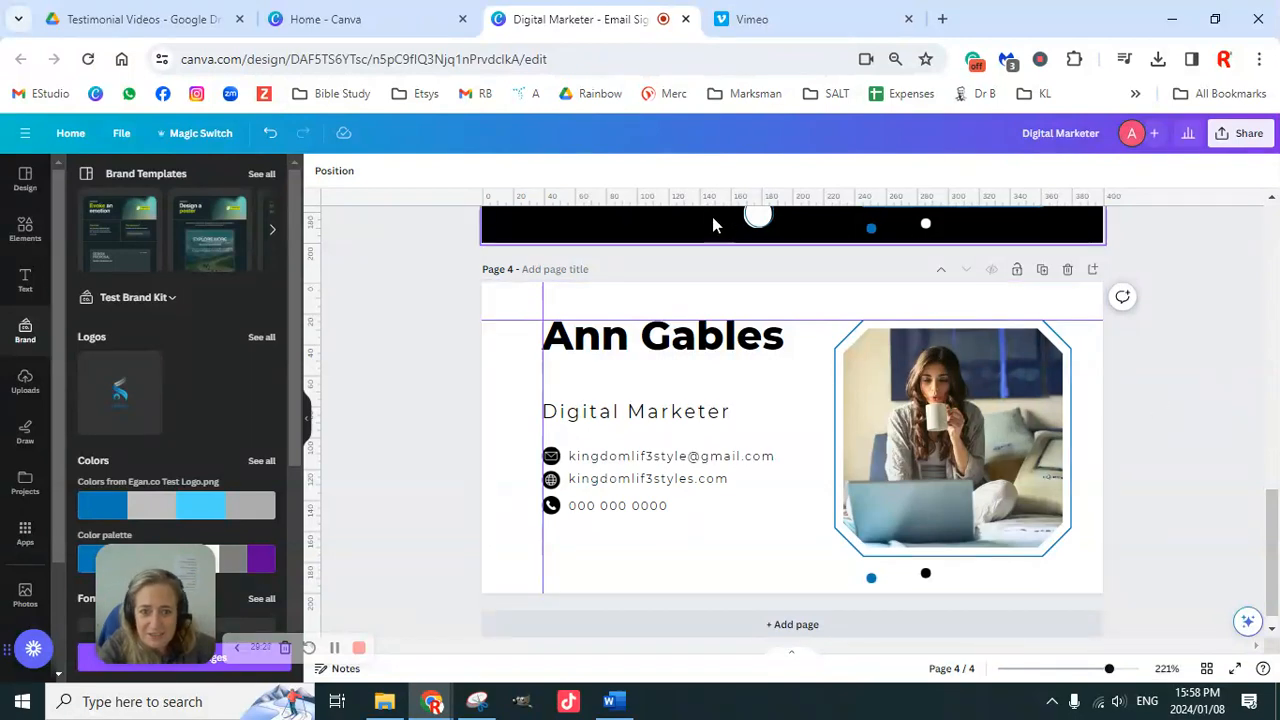
{"action": "left_click_drag", "start_coordinate": [694, 205], "coordinate": [729, 557]}
{"action": "left_click_drag", "start_coordinate": [434, 443], "coordinate": [614, 516]}
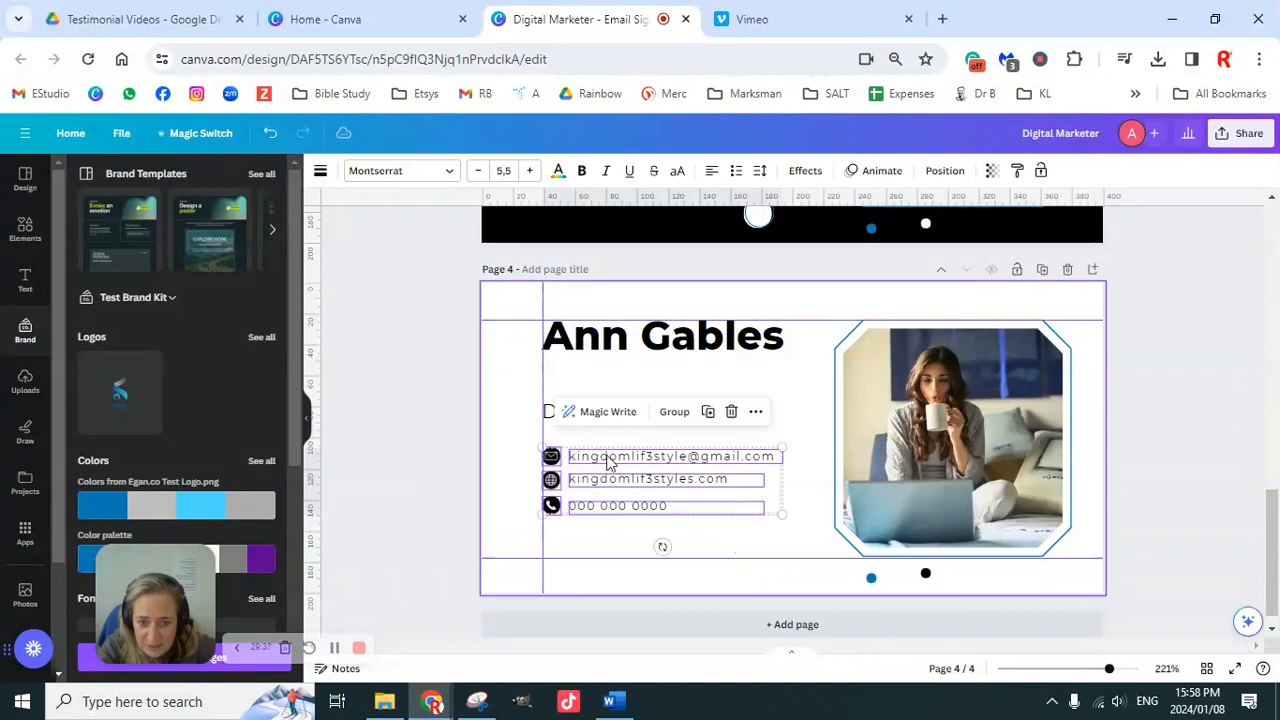
{"action": "left_click", "coordinate": [680, 422]}
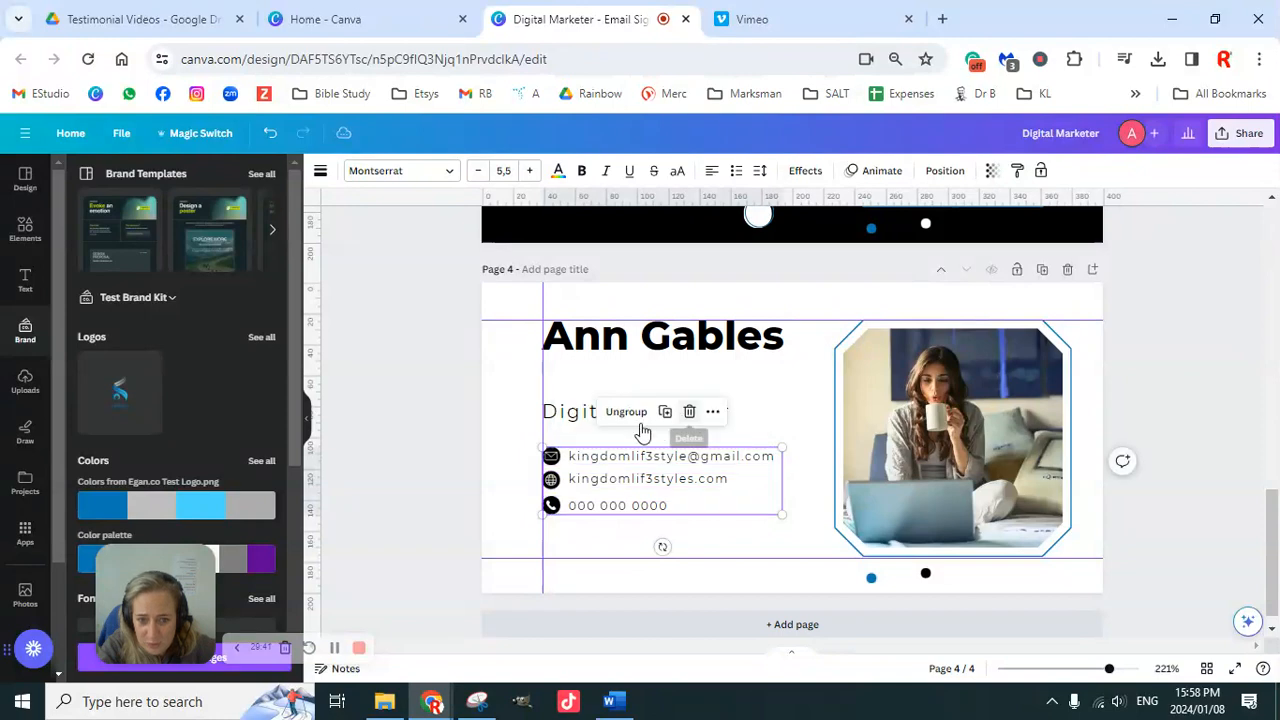
{"action": "left_click", "coordinate": [450, 430]}
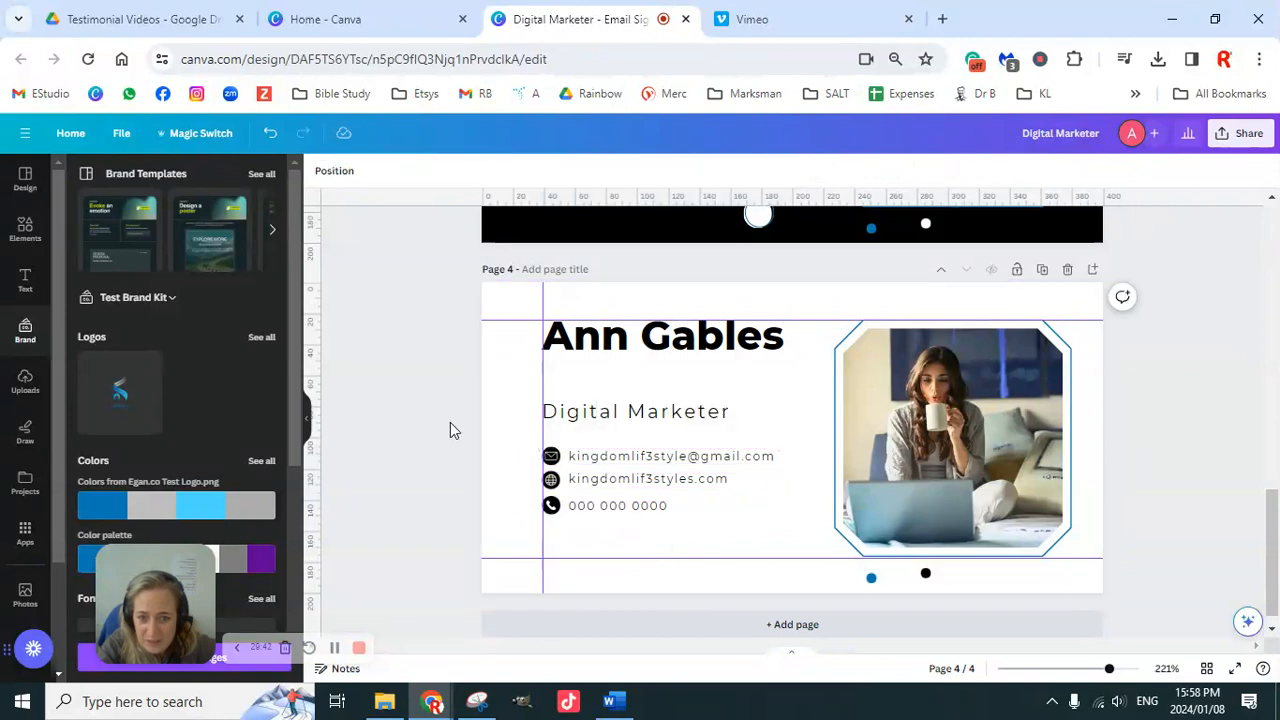
Step: Move the grouped contact rows down onto the bottom guide
{"action": "left_click", "coordinate": [643, 489]}
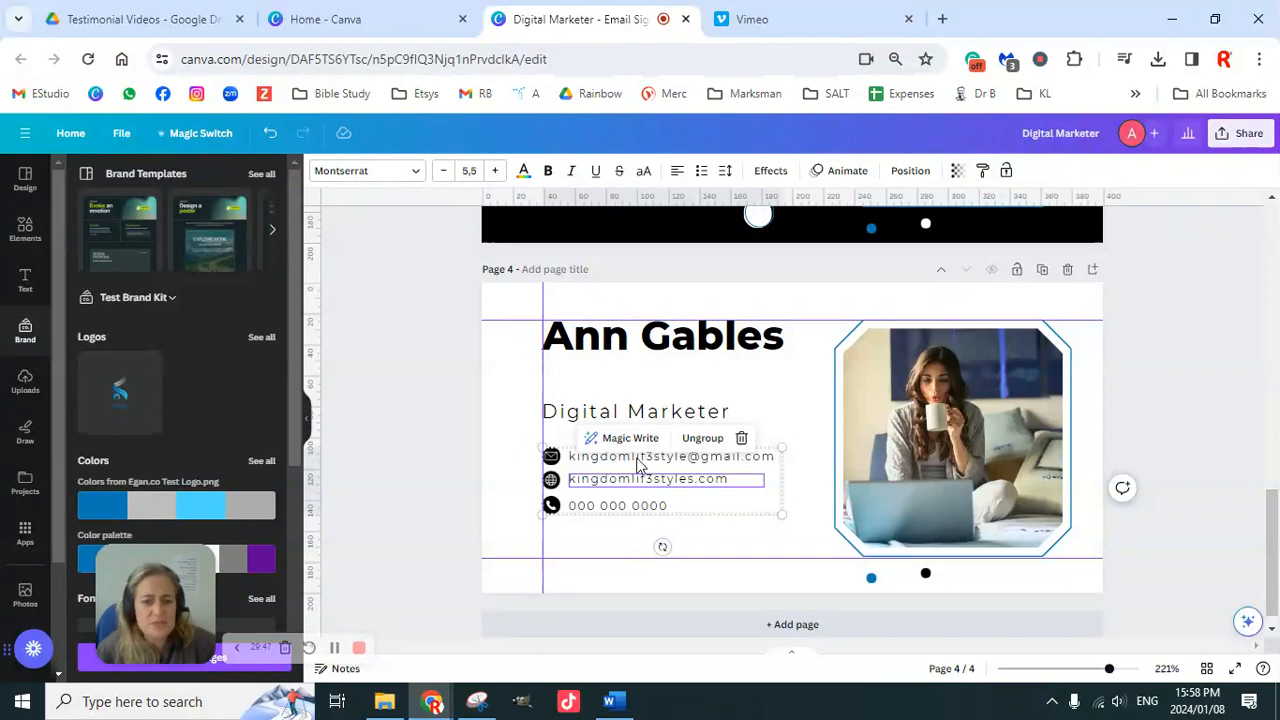
{"action": "left_click", "coordinate": [449, 423]}
{"action": "left_click", "coordinate": [634, 492]}
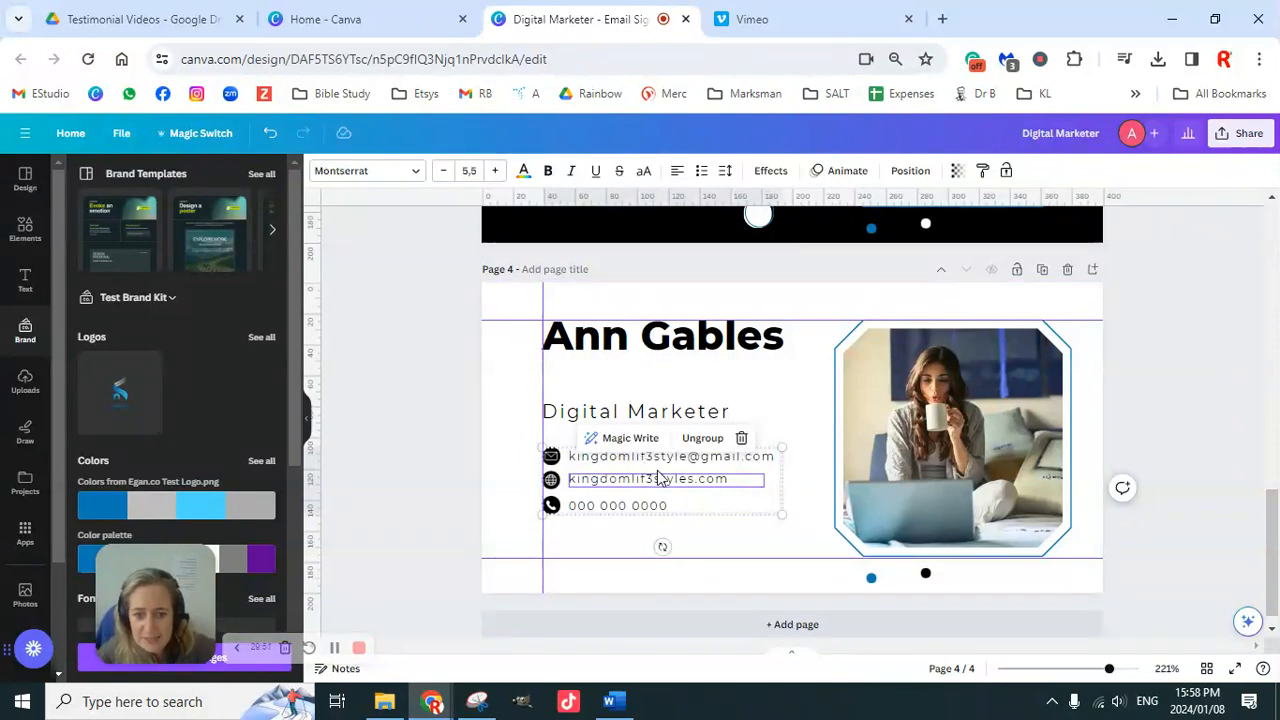
{"action": "mouse_move", "coordinate": [672, 507]}
{"action": "left_mouse_down"}
{"action": "mouse_move", "coordinate": [663, 491]}
{"action": "mouse_move", "coordinate": [674, 502]}
{"action": "left_mouse_up"}
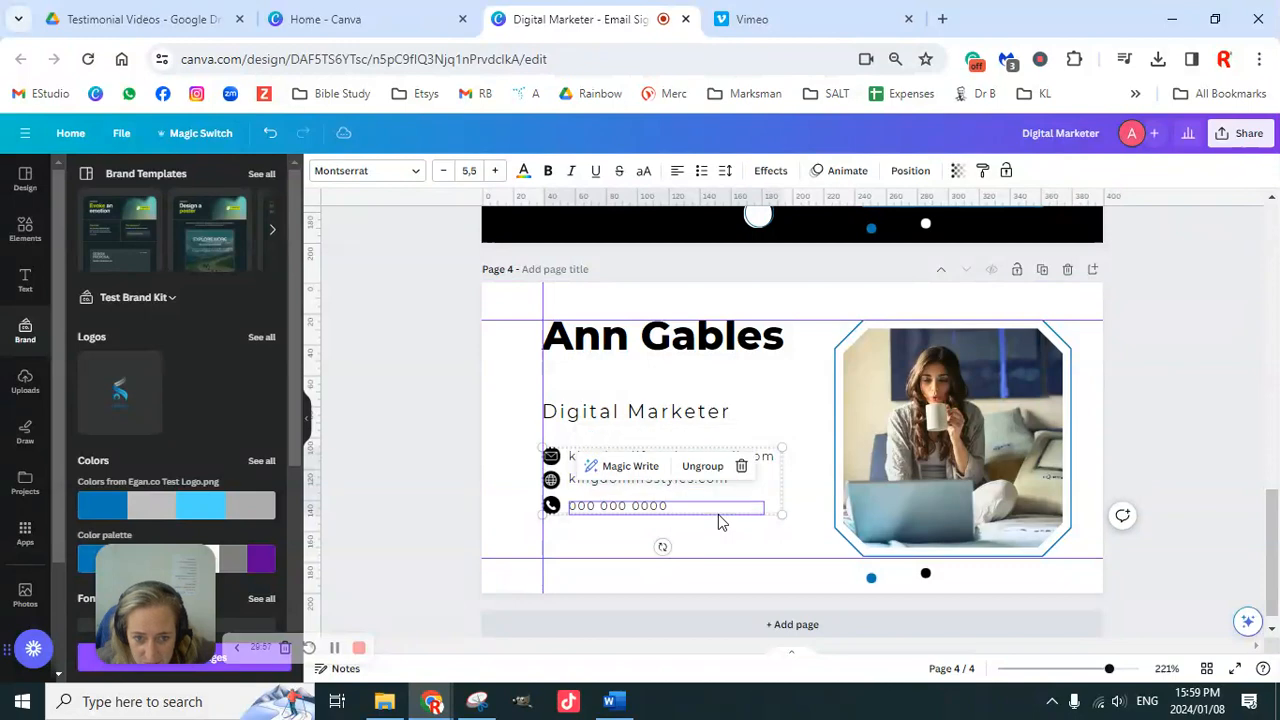
{"action": "left_click", "coordinate": [782, 488]}
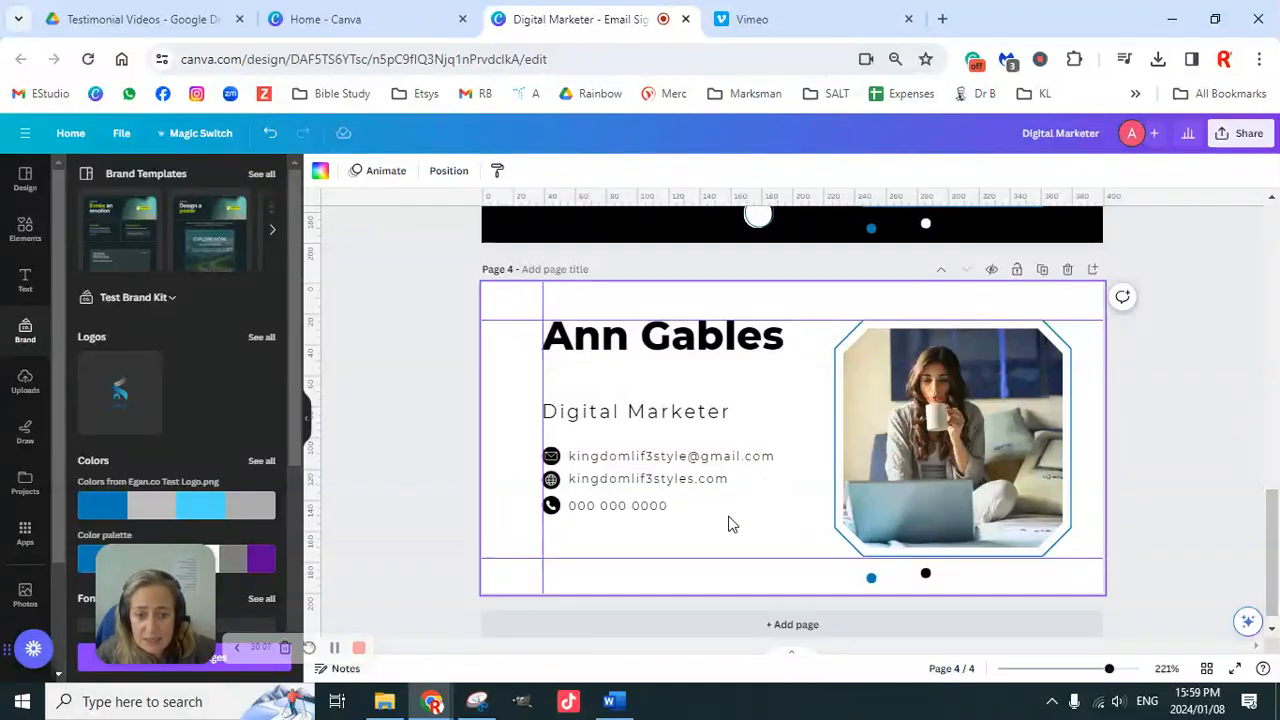
{"action": "left_click_drag", "start_coordinate": [760, 480], "coordinate": [760, 516]}
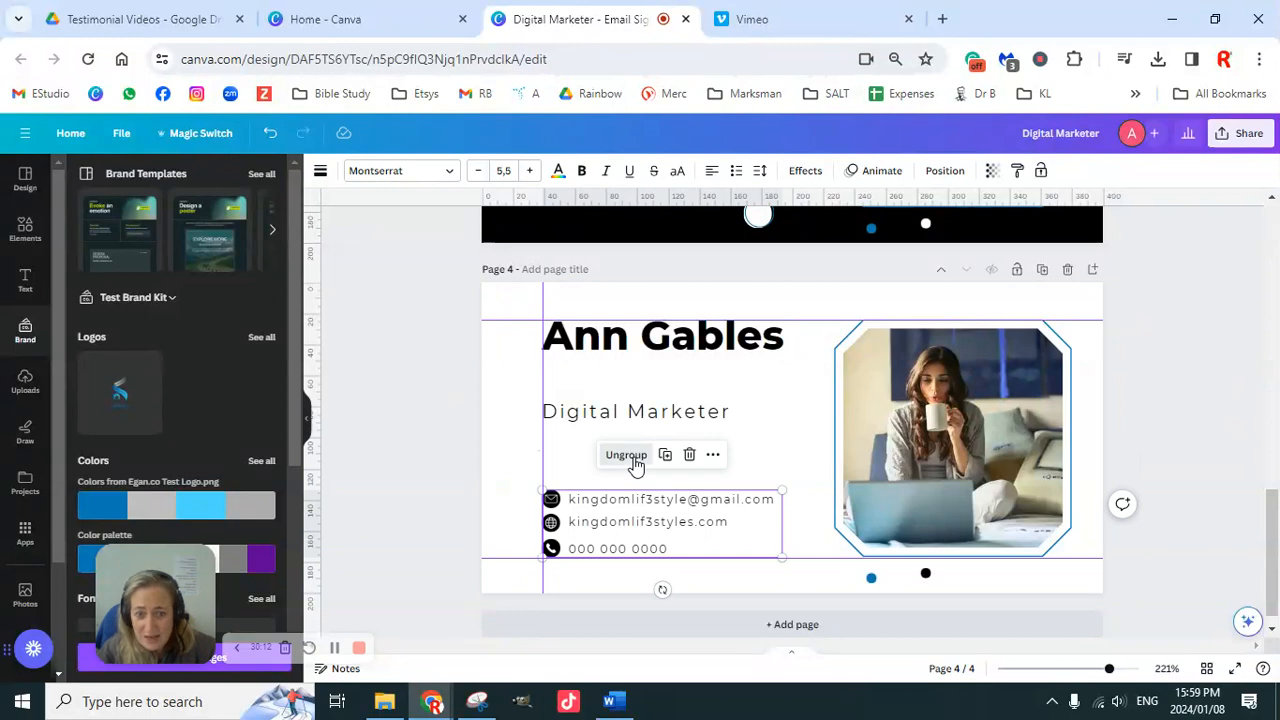
Step: Ungroup the contact block and regroup each icon with its text: phone, website and email
{"action": "left_click", "coordinate": [634, 466]}
{"action": "left_click", "coordinate": [434, 468]}
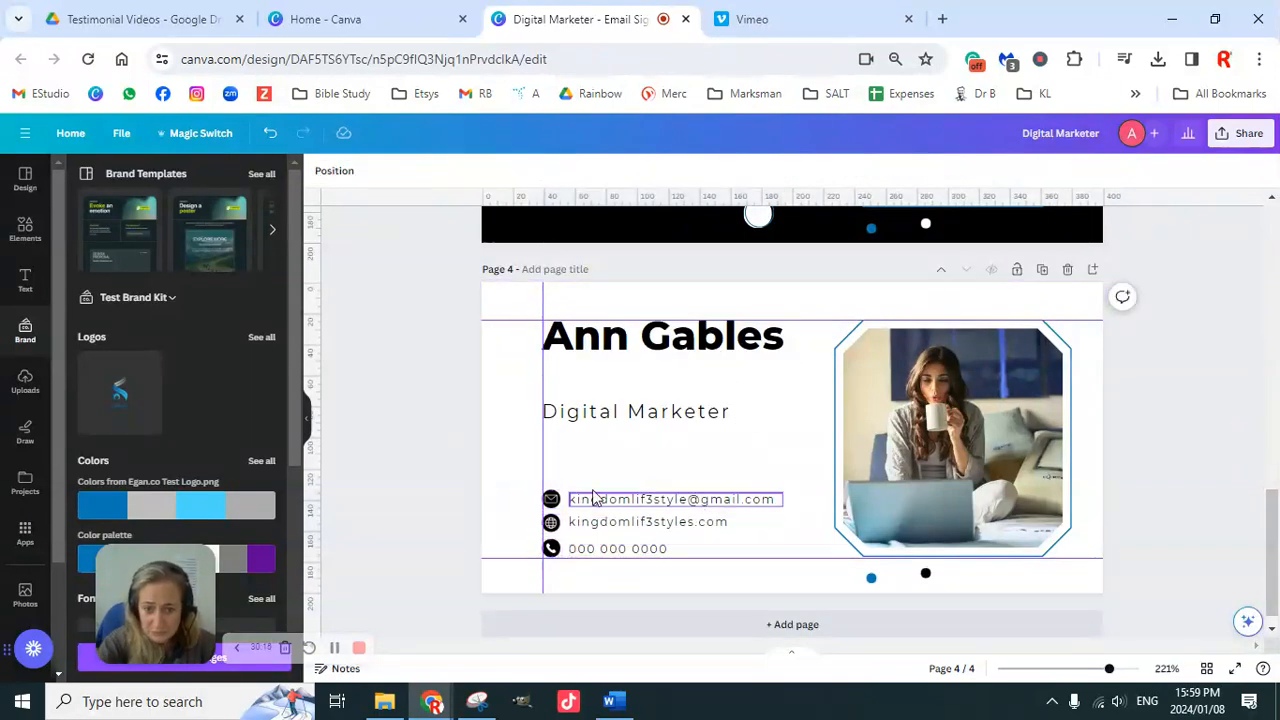
{"action": "left_click", "coordinate": [553, 548]}
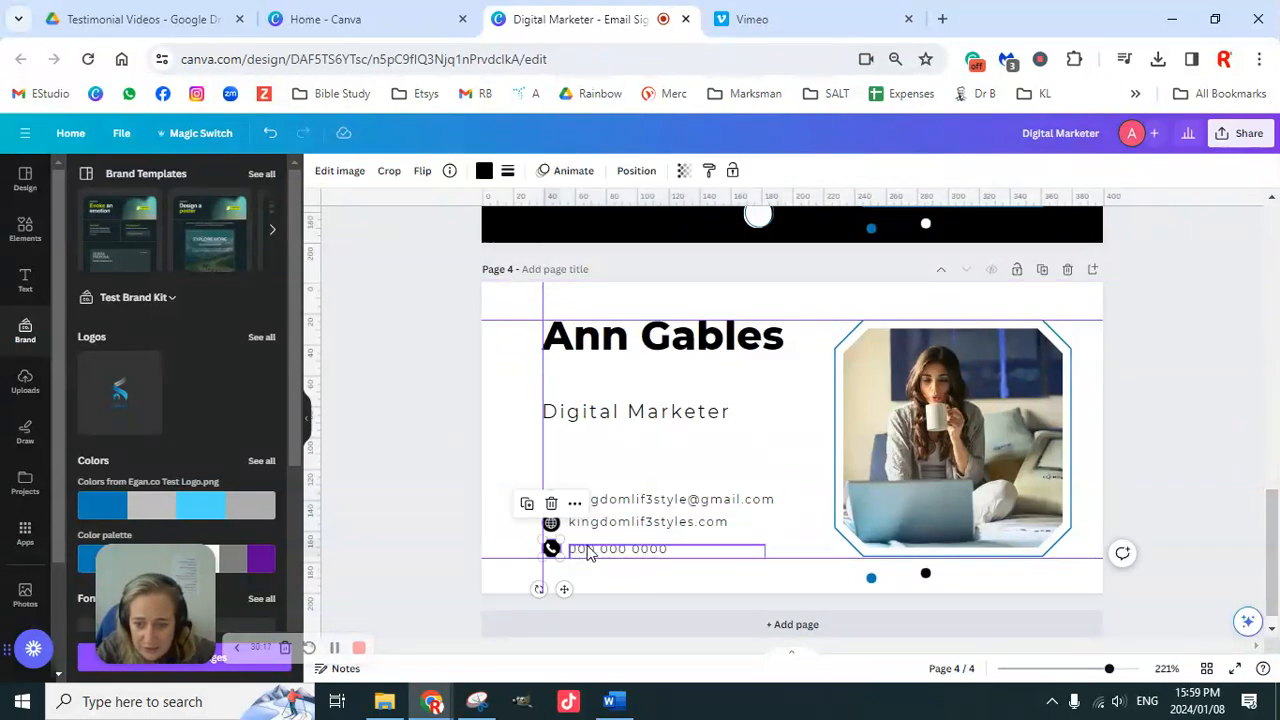
{"action": "left_click", "coordinate": [588, 550], "text": "shift"}
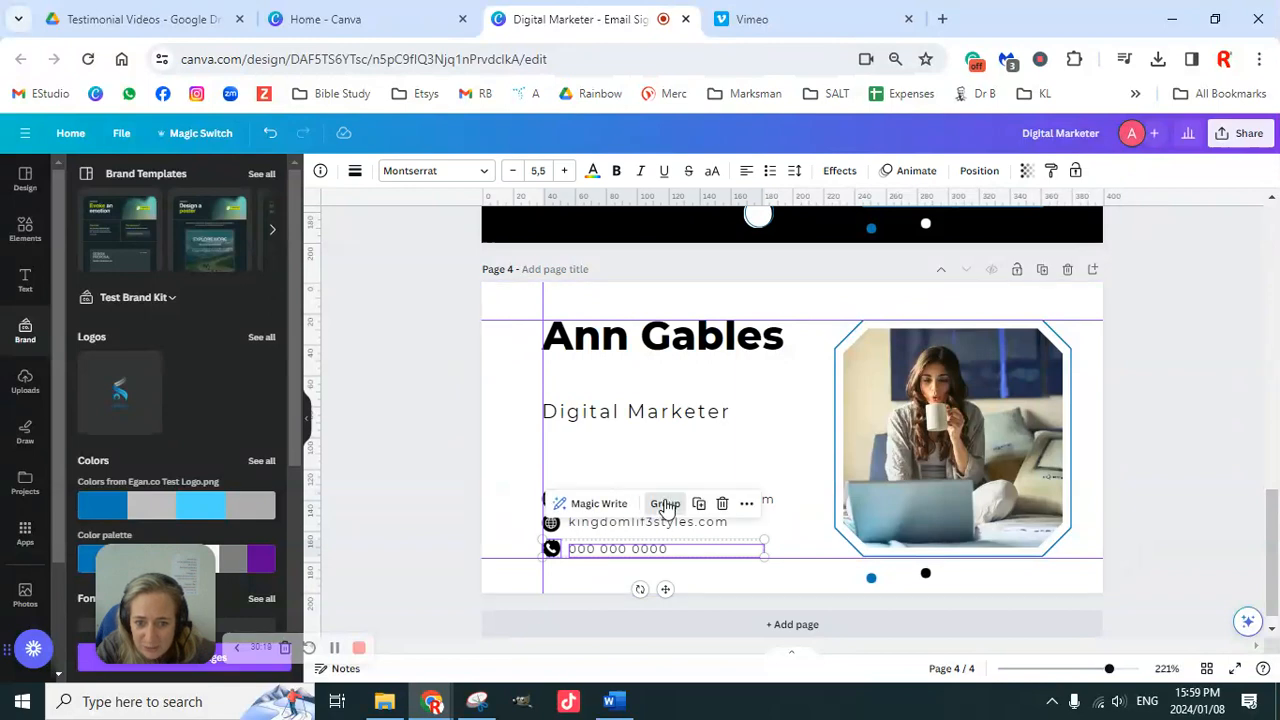
{"action": "left_click", "coordinate": [663, 503]}
{"action": "left_click", "coordinate": [553, 523]}
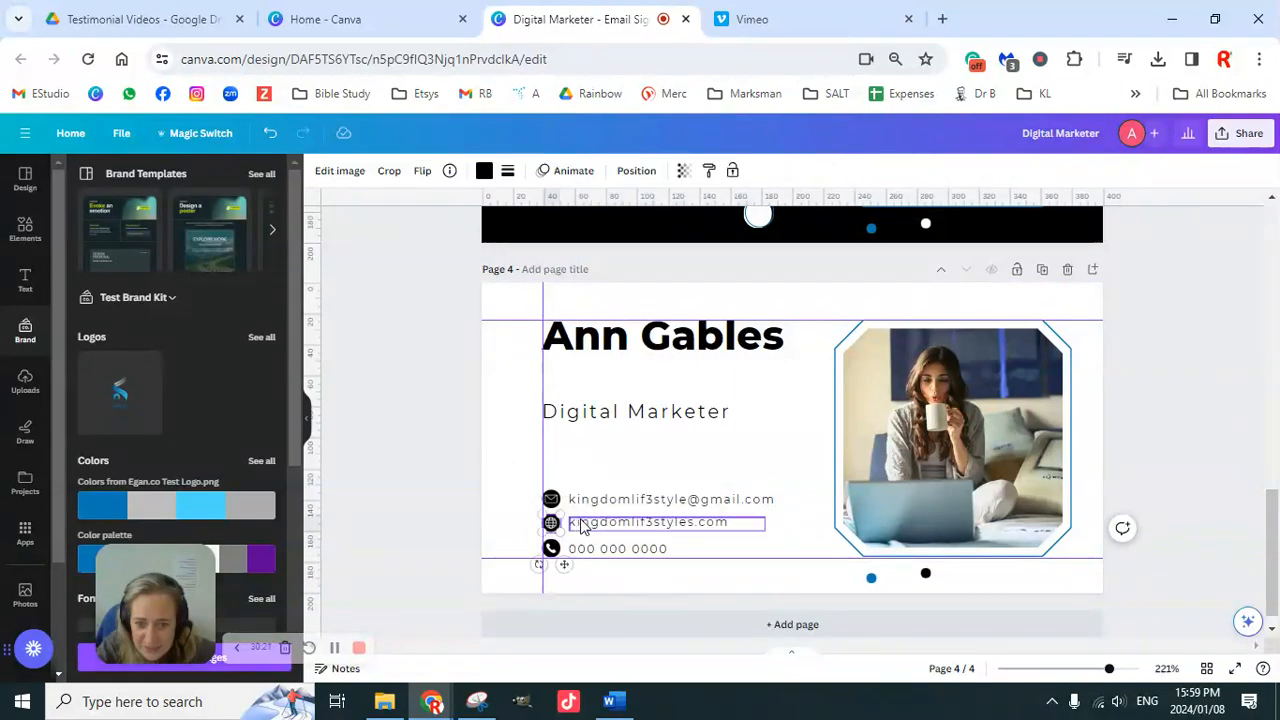
{"action": "left_click", "coordinate": [633, 512], "text": "shift"}
{"action": "left_click", "coordinate": [665, 478]}
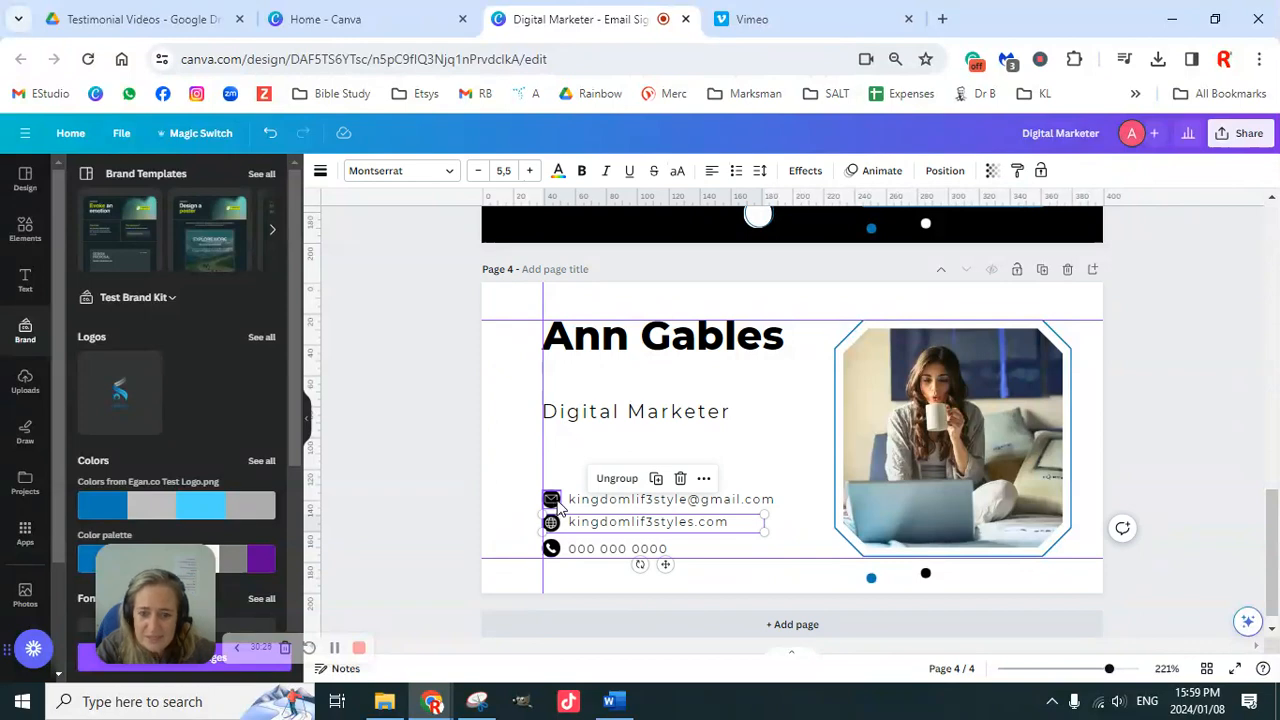
{"action": "left_click", "coordinate": [549, 505]}
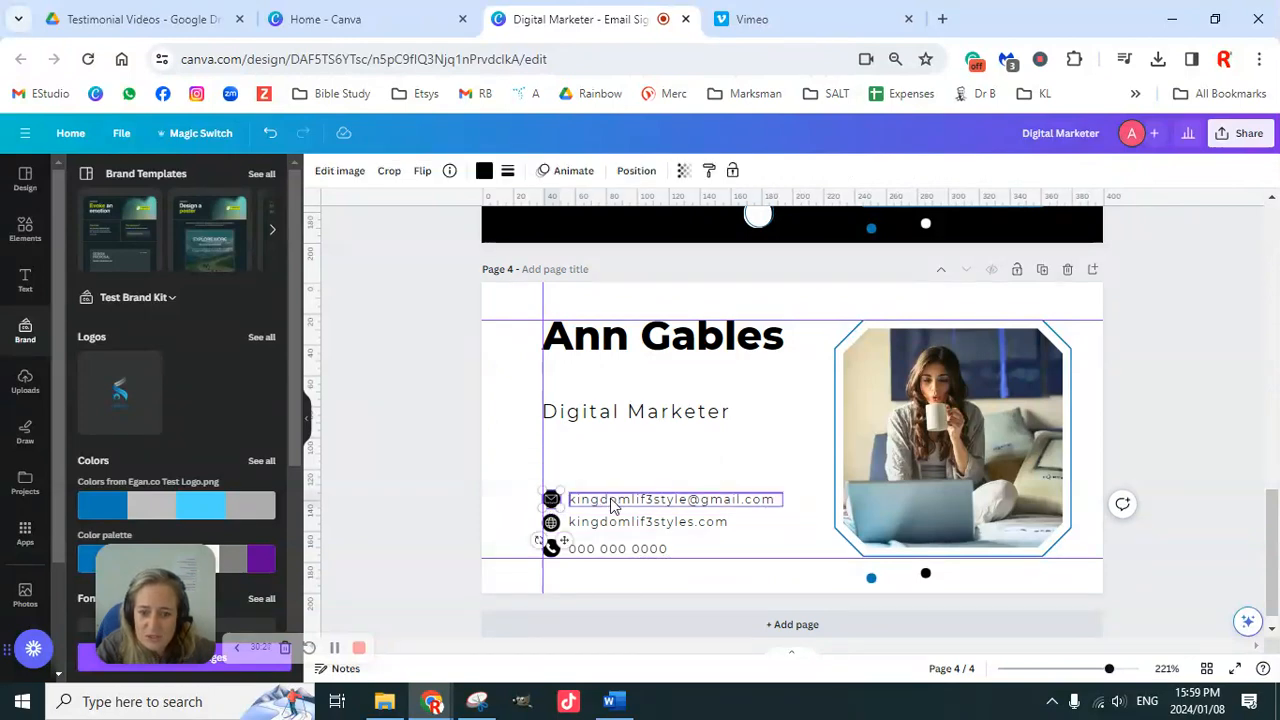
{"action": "left_click", "coordinate": [614, 505], "text": "shift"}
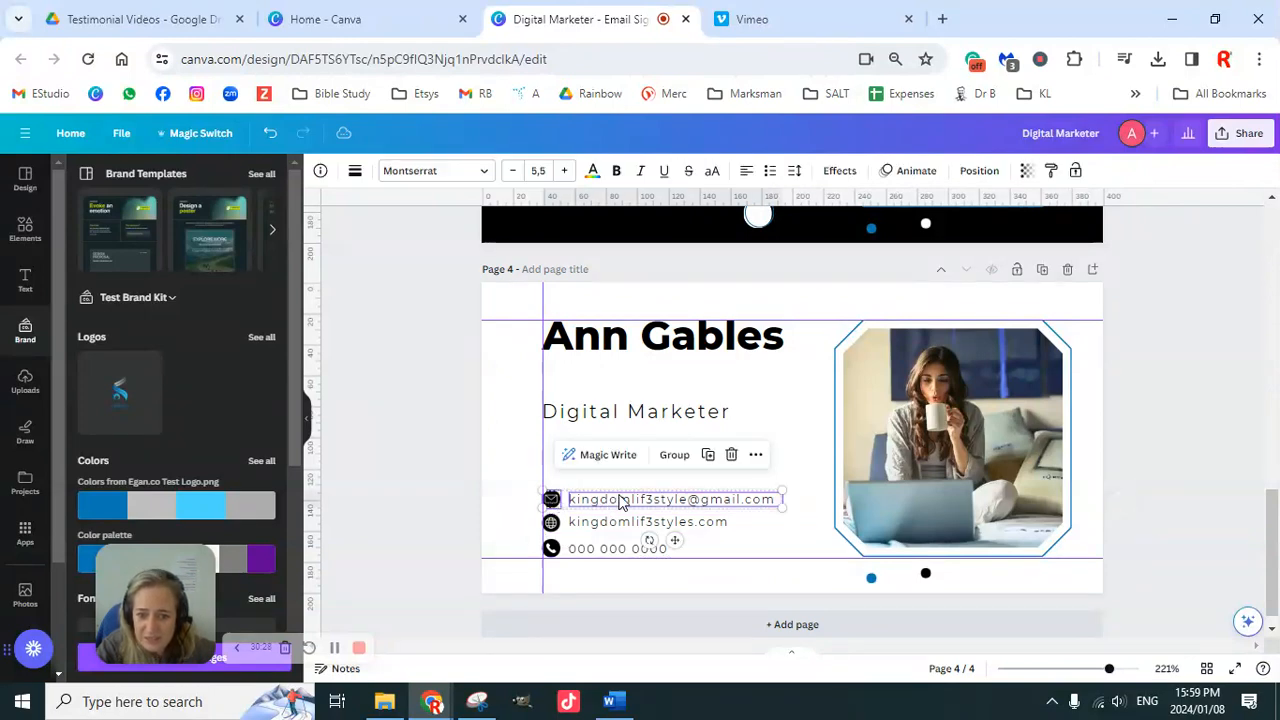
{"action": "left_click", "coordinate": [676, 460]}
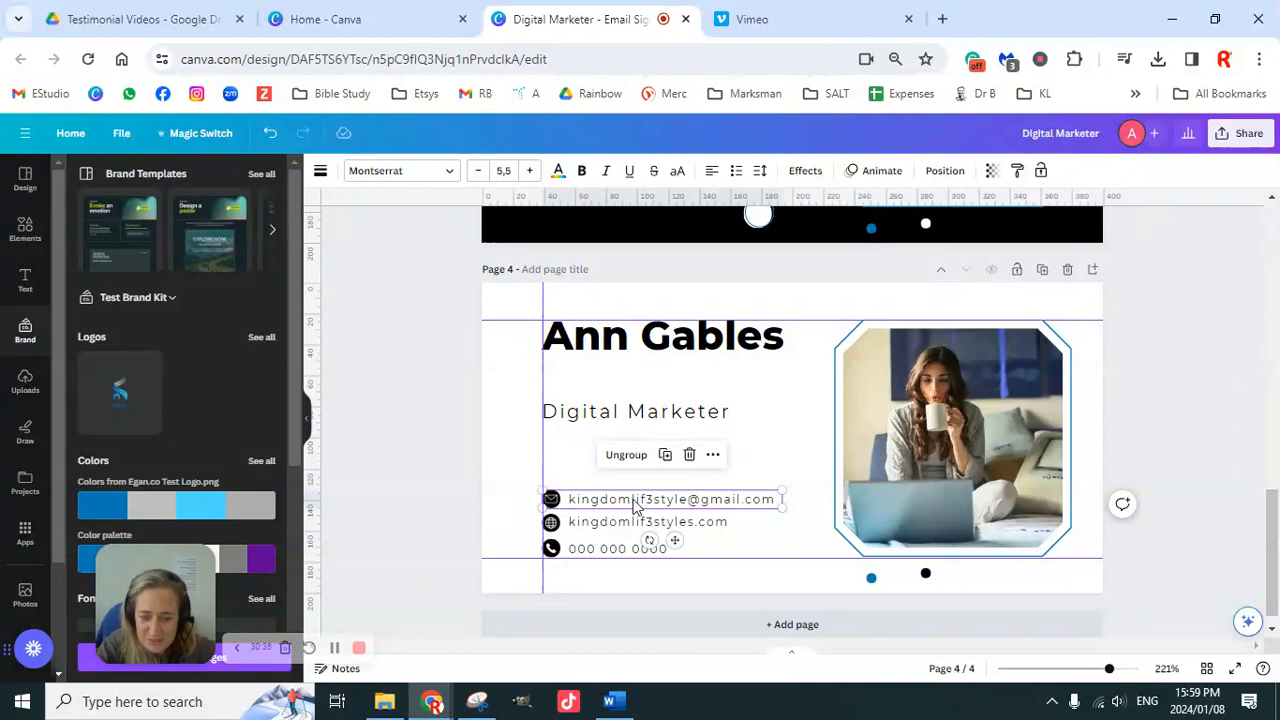
Step: Move the email row up, then select all three contact rows together
{"action": "left_click_drag", "start_coordinate": [633, 502], "coordinate": [633, 470]}
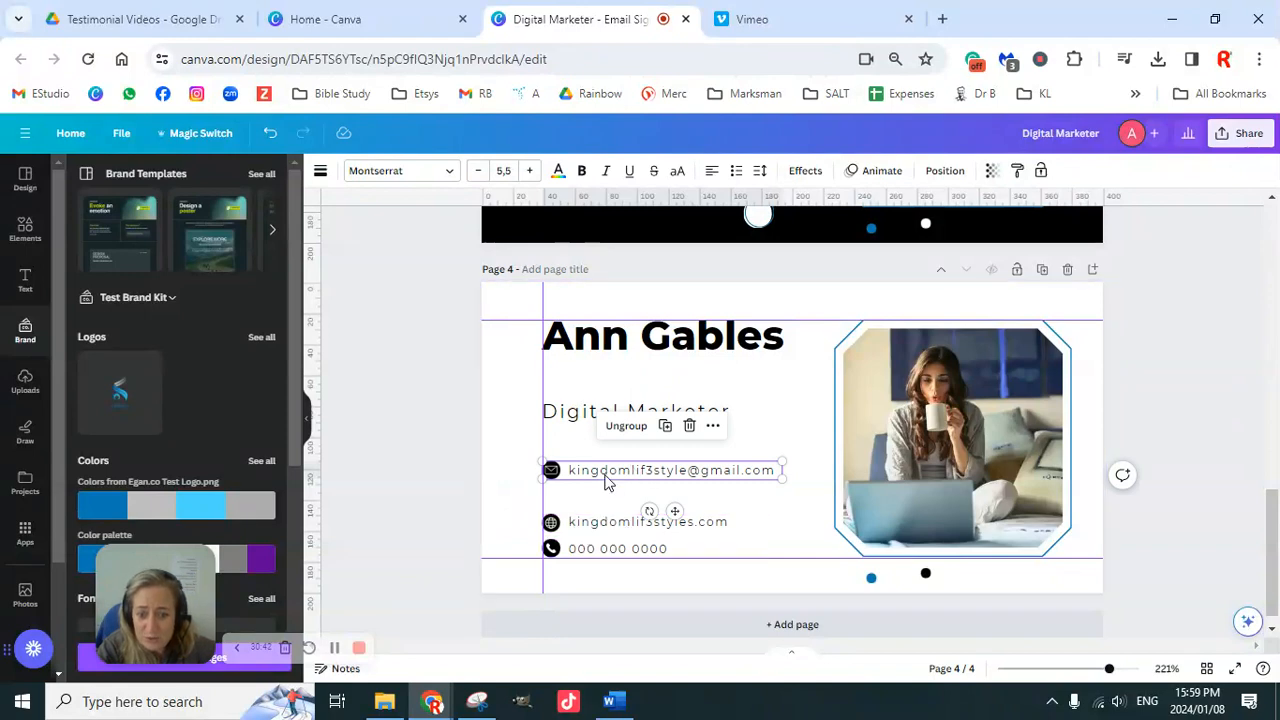
{"action": "left_click", "coordinate": [433, 462]}
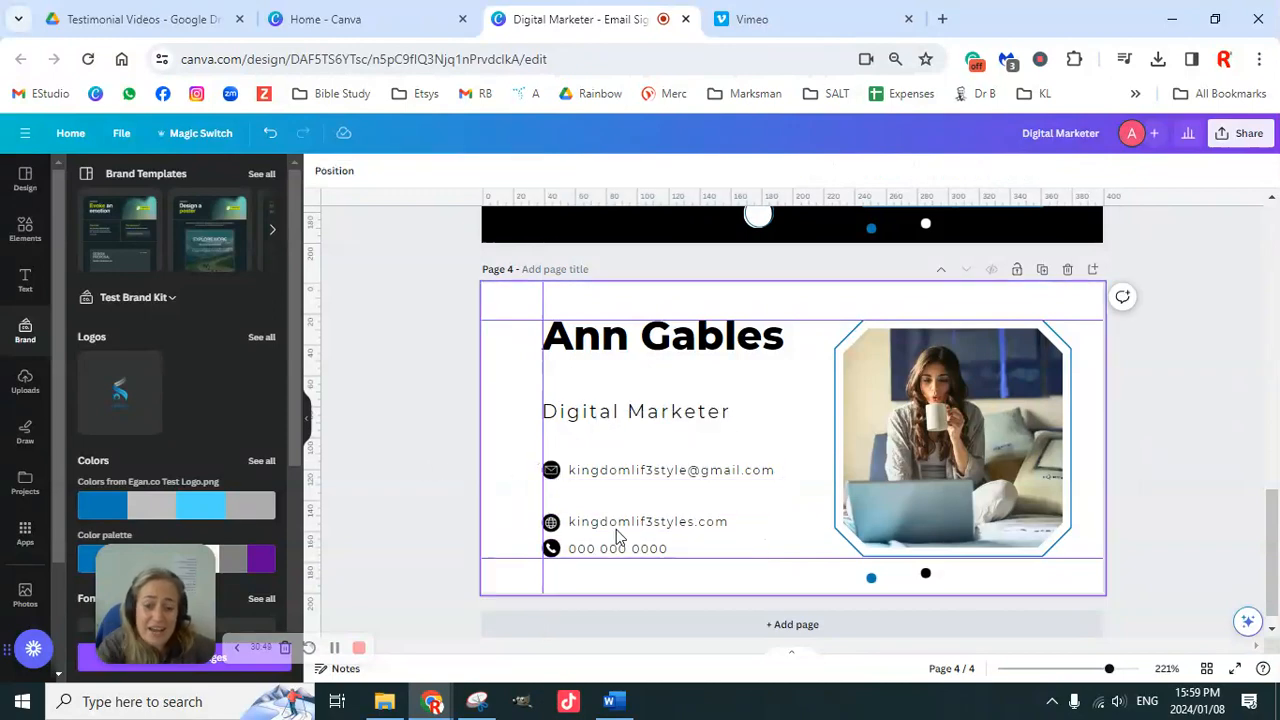
{"action": "left_click_drag", "start_coordinate": [560, 468], "coordinate": [605, 560]}
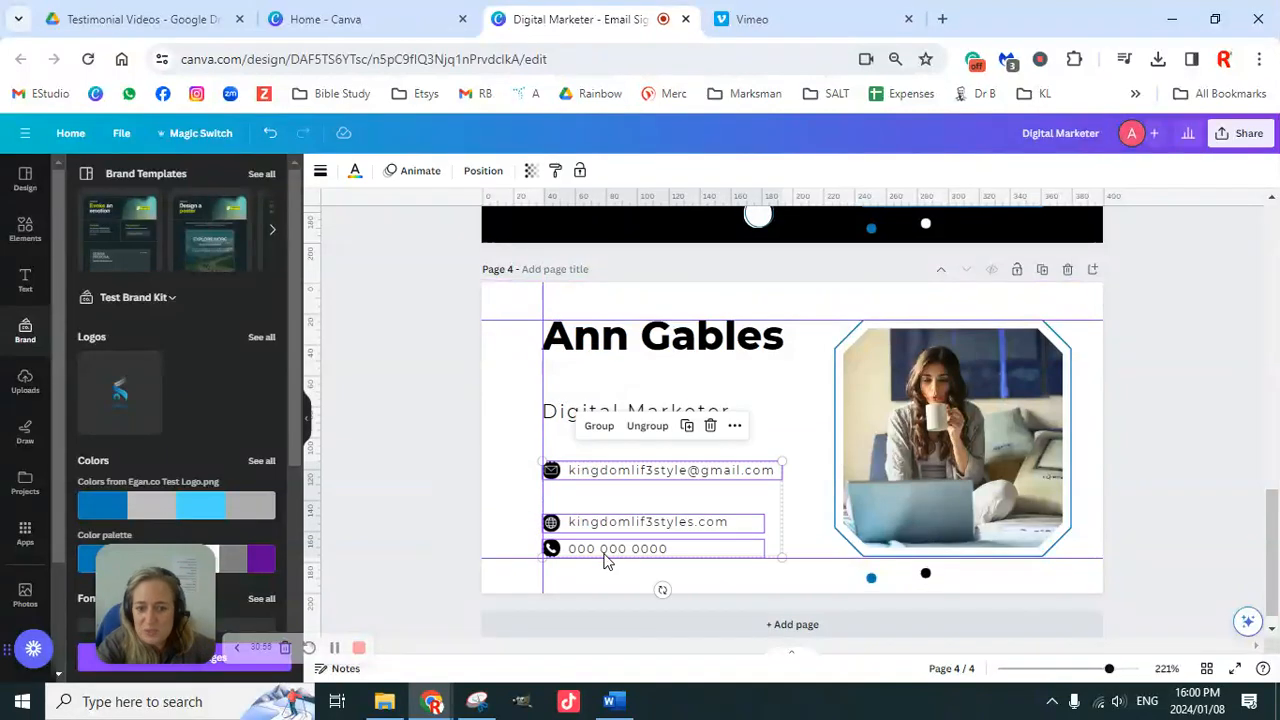
Step: Tidy up the three contact rows horizontally and left-align them
{"action": "left_click", "coordinate": [495, 172]}
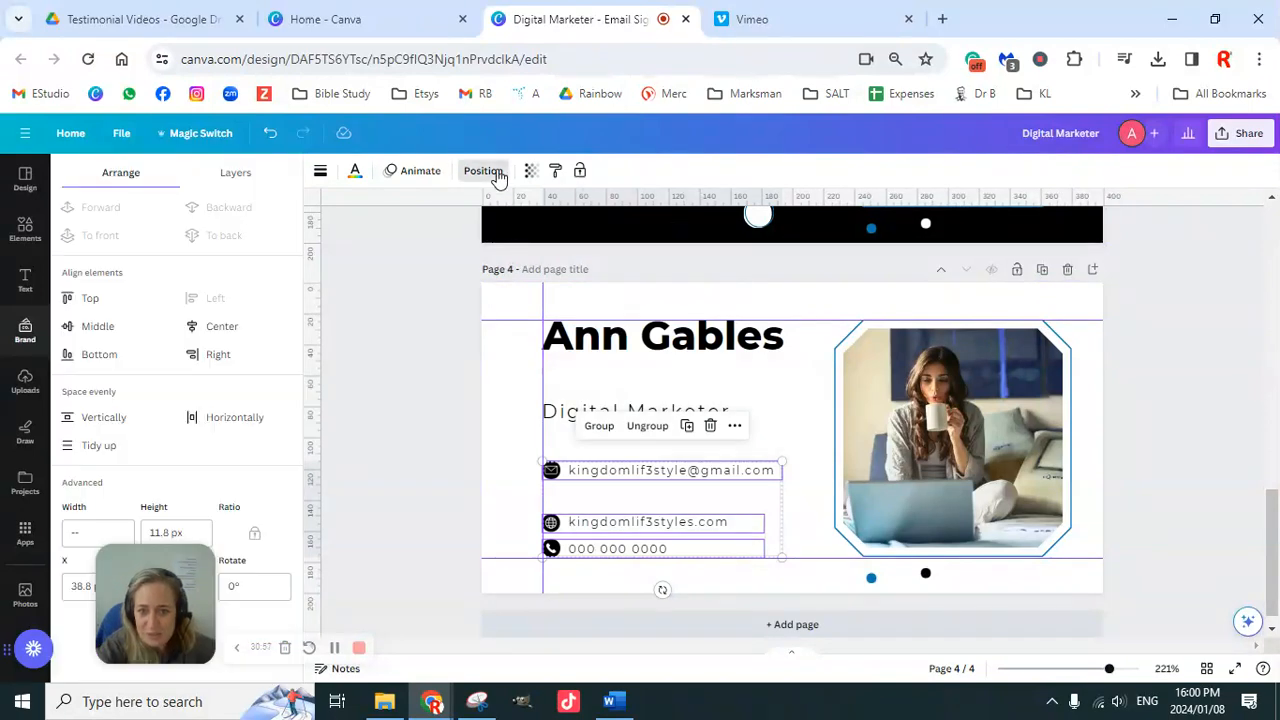
{"action": "left_click", "coordinate": [99, 445]}
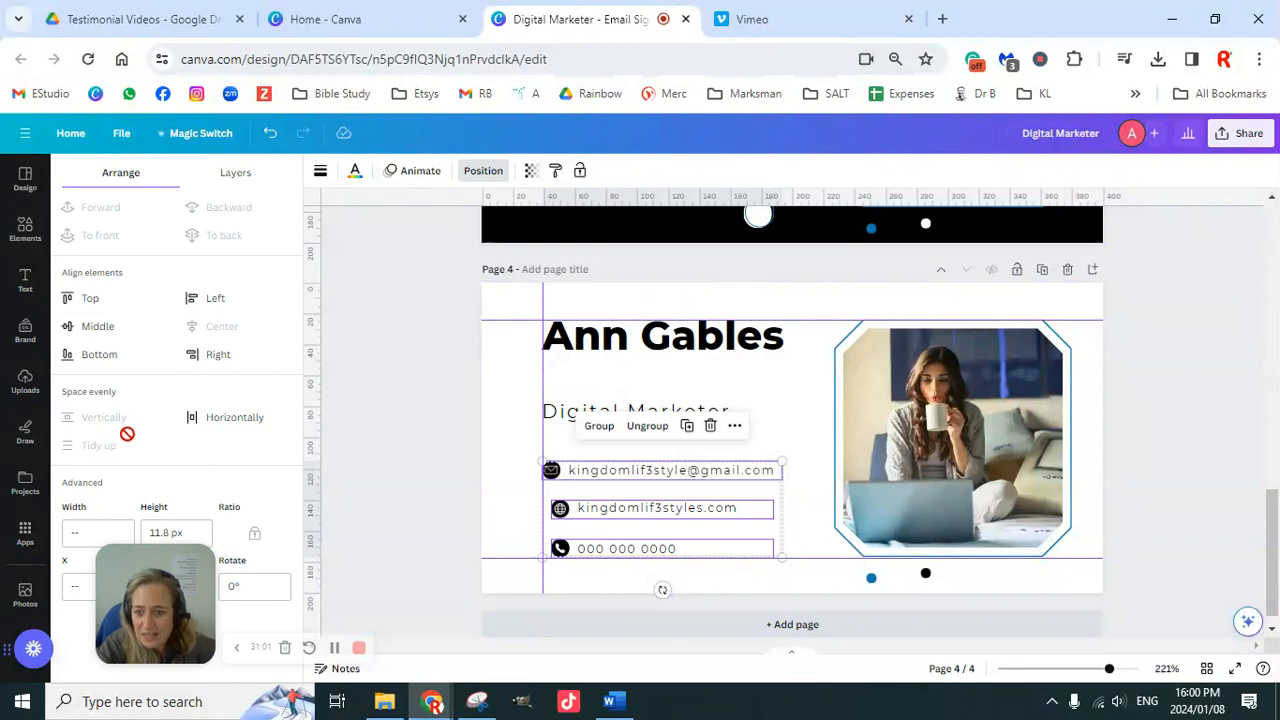
{"action": "left_click", "coordinate": [219, 428]}
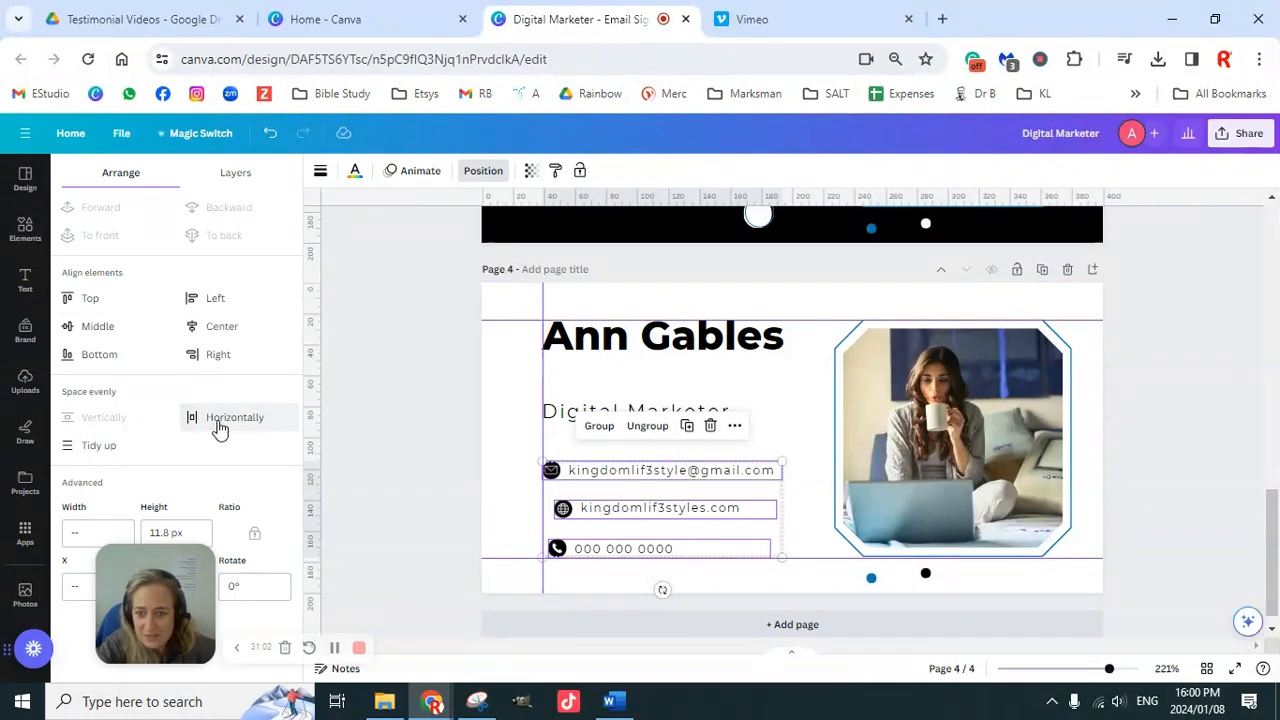
{"action": "left_click", "coordinate": [213, 297]}
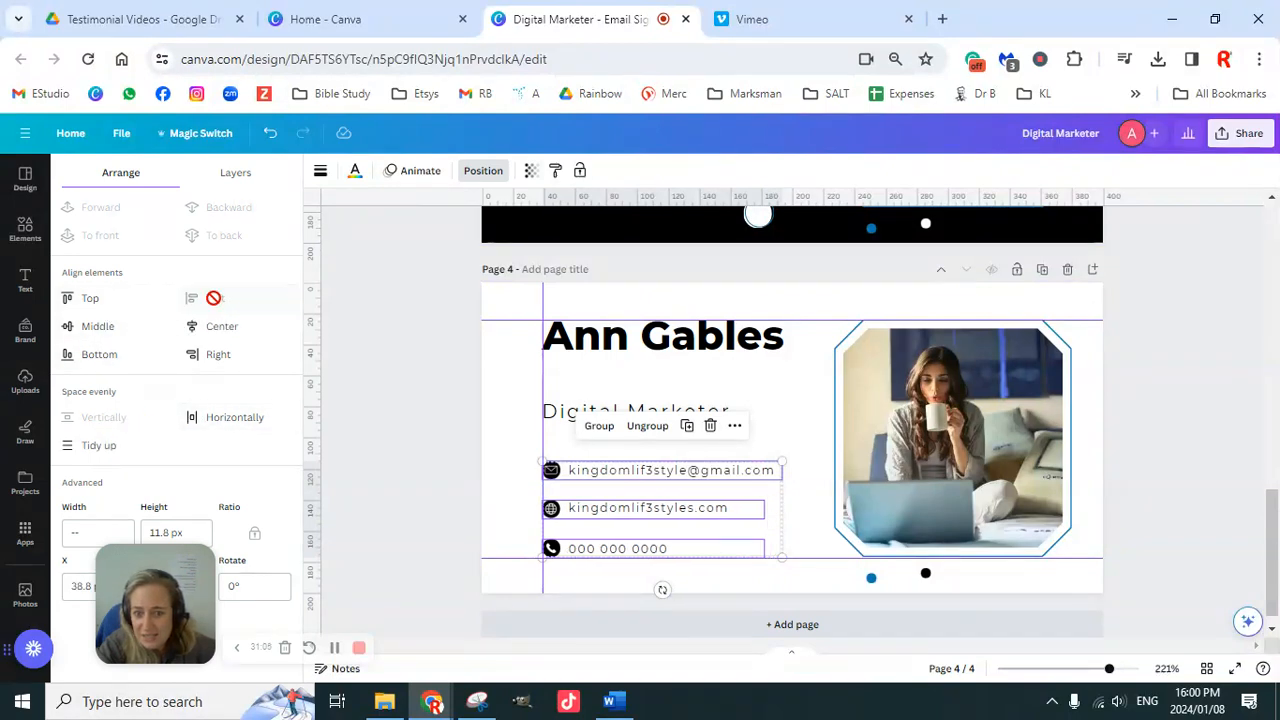
{"action": "left_click", "coordinate": [421, 424]}
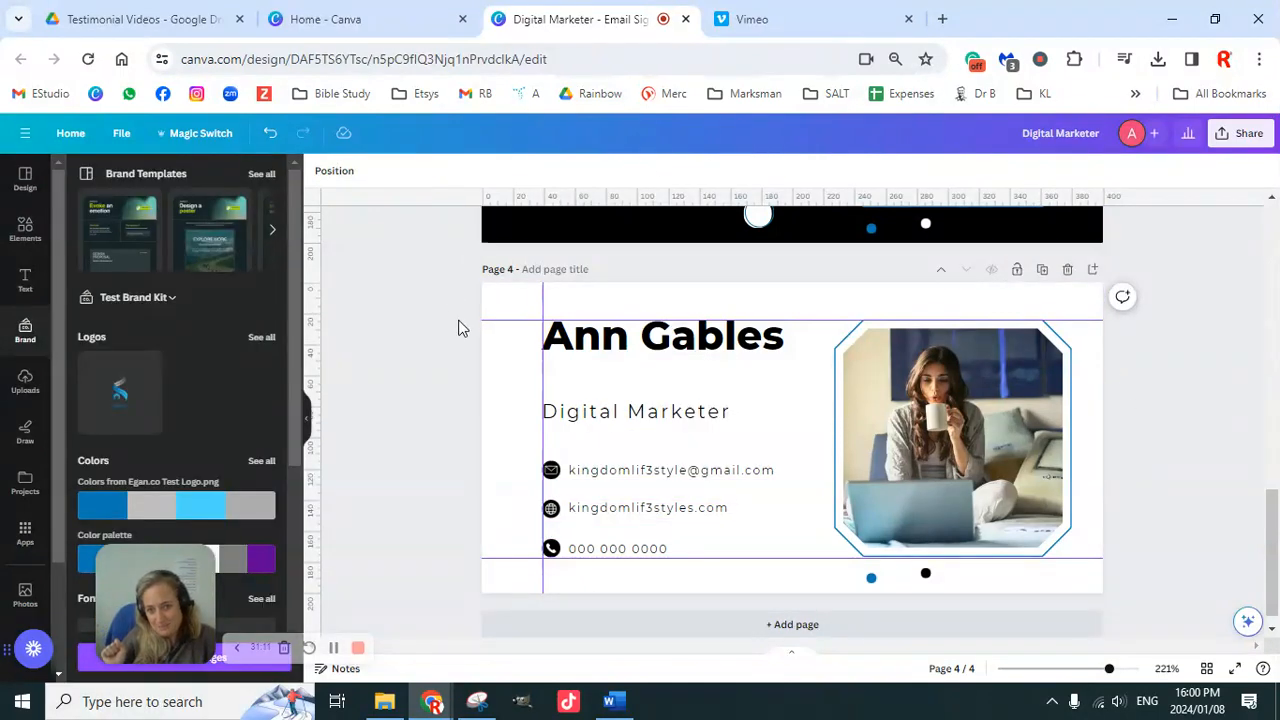
Step: Remove the three guides and move Digital Marketer up beneath the name
{"action": "left_click_drag", "start_coordinate": [509, 320], "coordinate": [520, 194]}
{"action": "left_click_drag", "start_coordinate": [544, 374], "coordinate": [310, 346]}
{"action": "left_click_drag", "start_coordinate": [517, 558], "coordinate": [531, 663]}
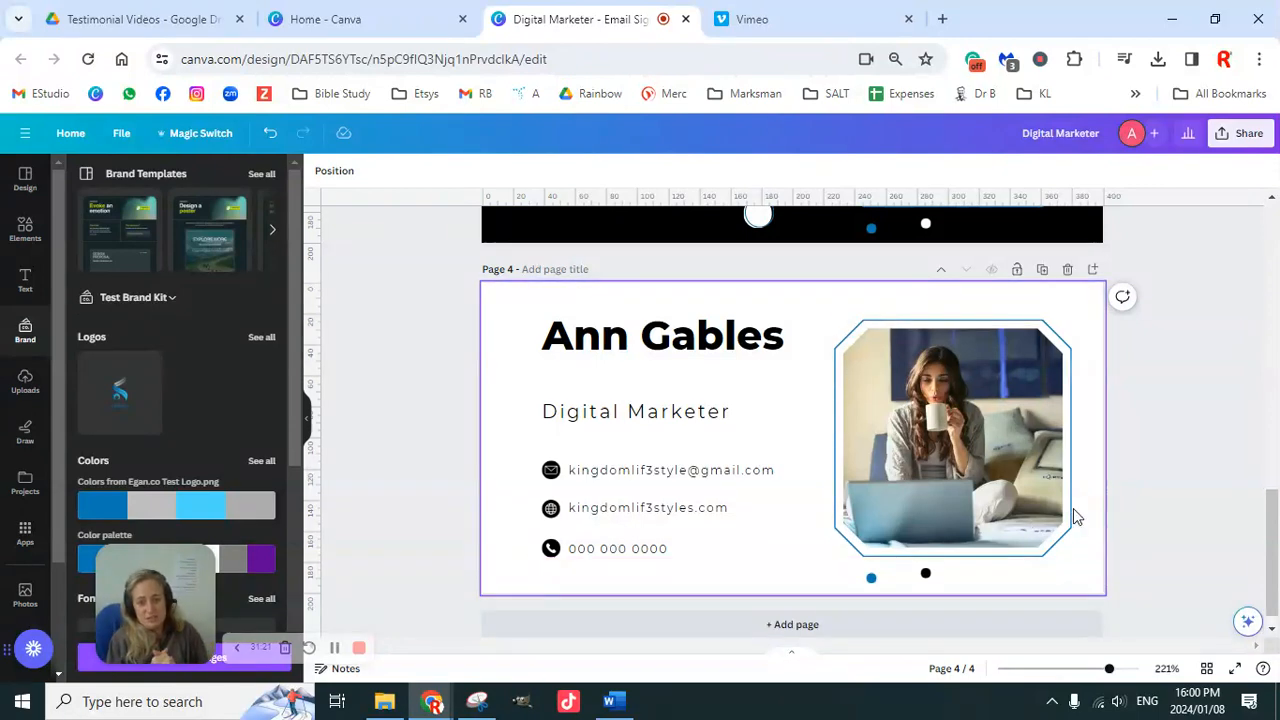
{"action": "left_click_drag", "start_coordinate": [647, 412], "coordinate": [643, 371]}
Step: Delete the small dot below the photo, then open the Elements library
{"action": "left_click", "coordinate": [1150, 425]}
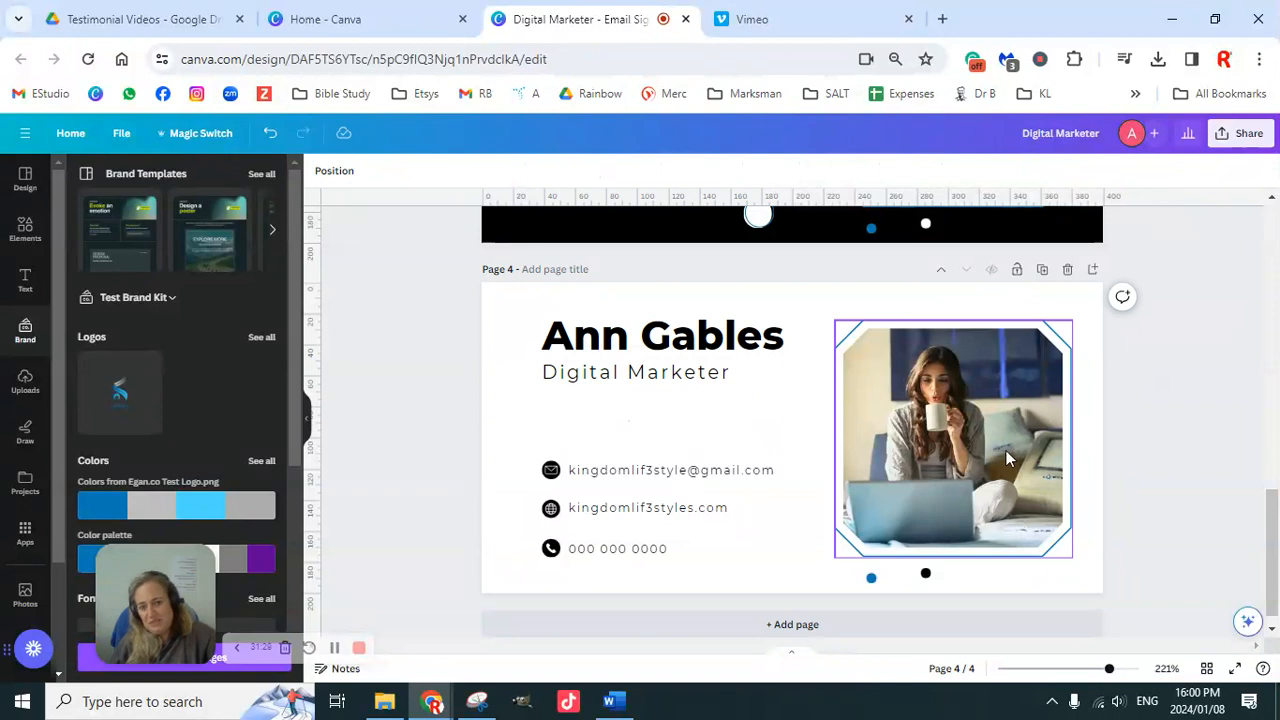
{"action": "left_click", "coordinate": [924, 573]}
{"action": "key", "text": "Delete"}
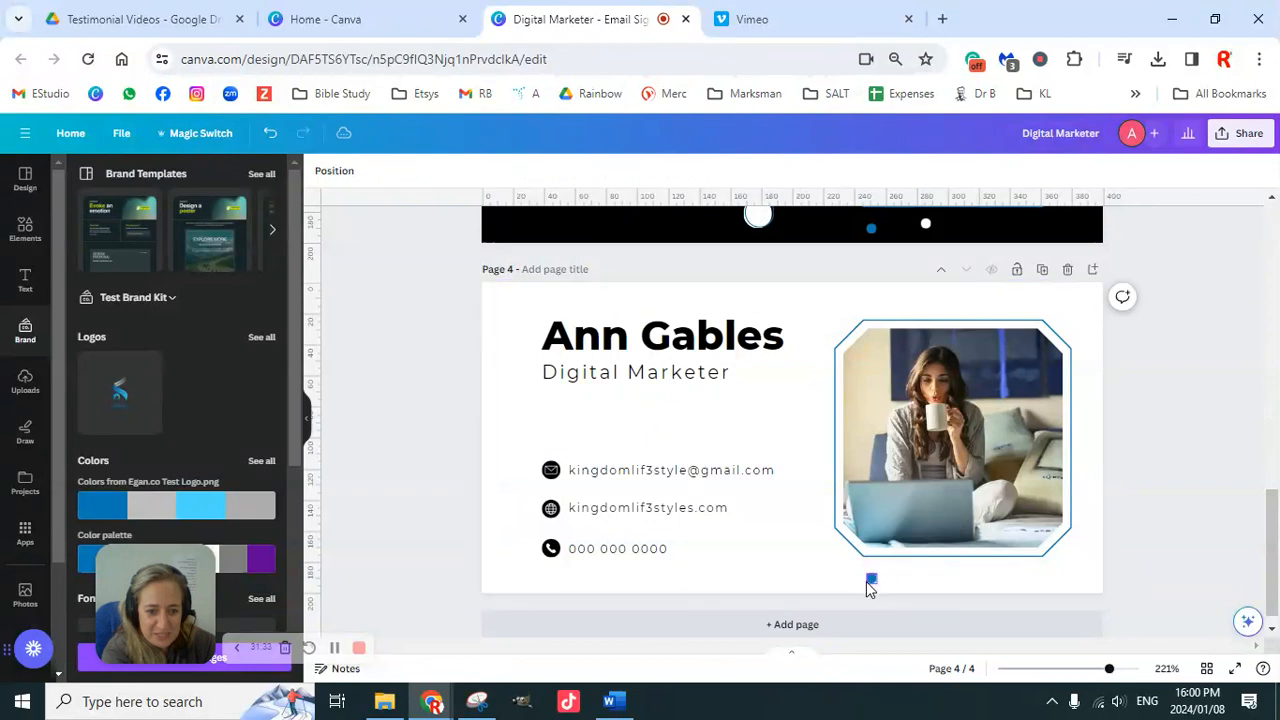
{"action": "left_click", "coordinate": [25, 230]}
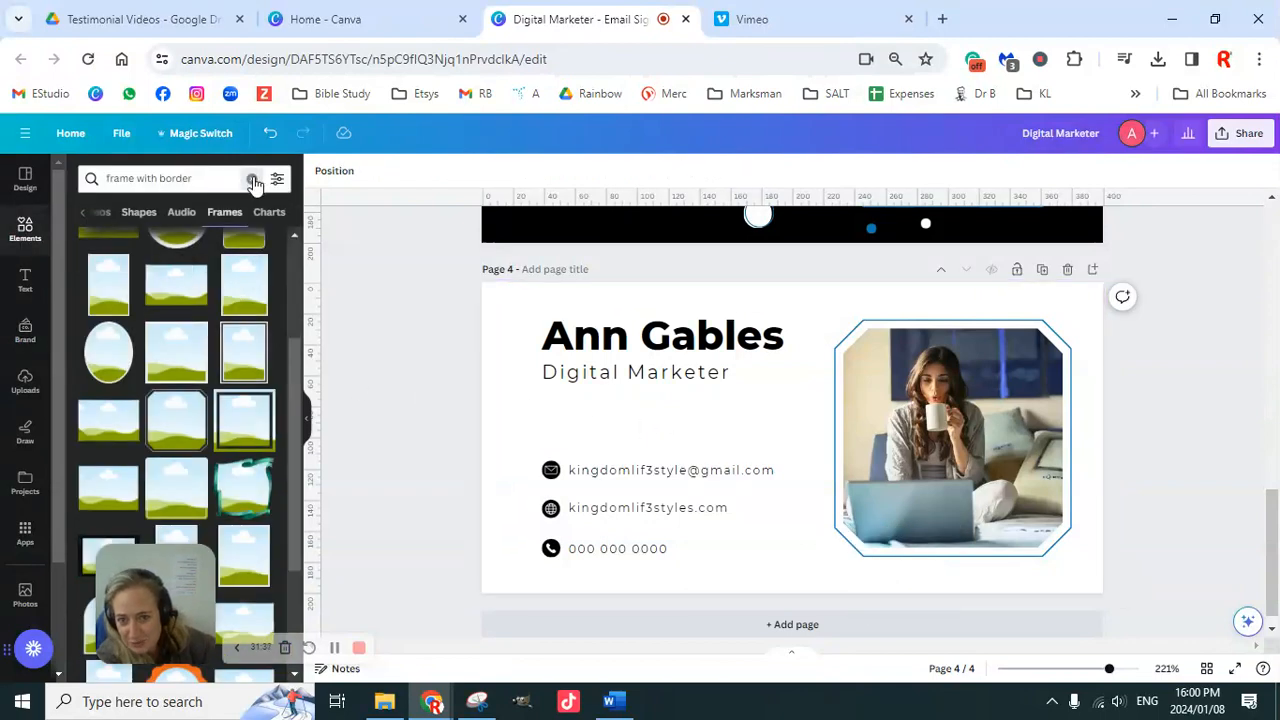
Step: Replace the frame search with 'online work' and browse all its Graphics results
{"action": "left_click", "coordinate": [253, 179]}
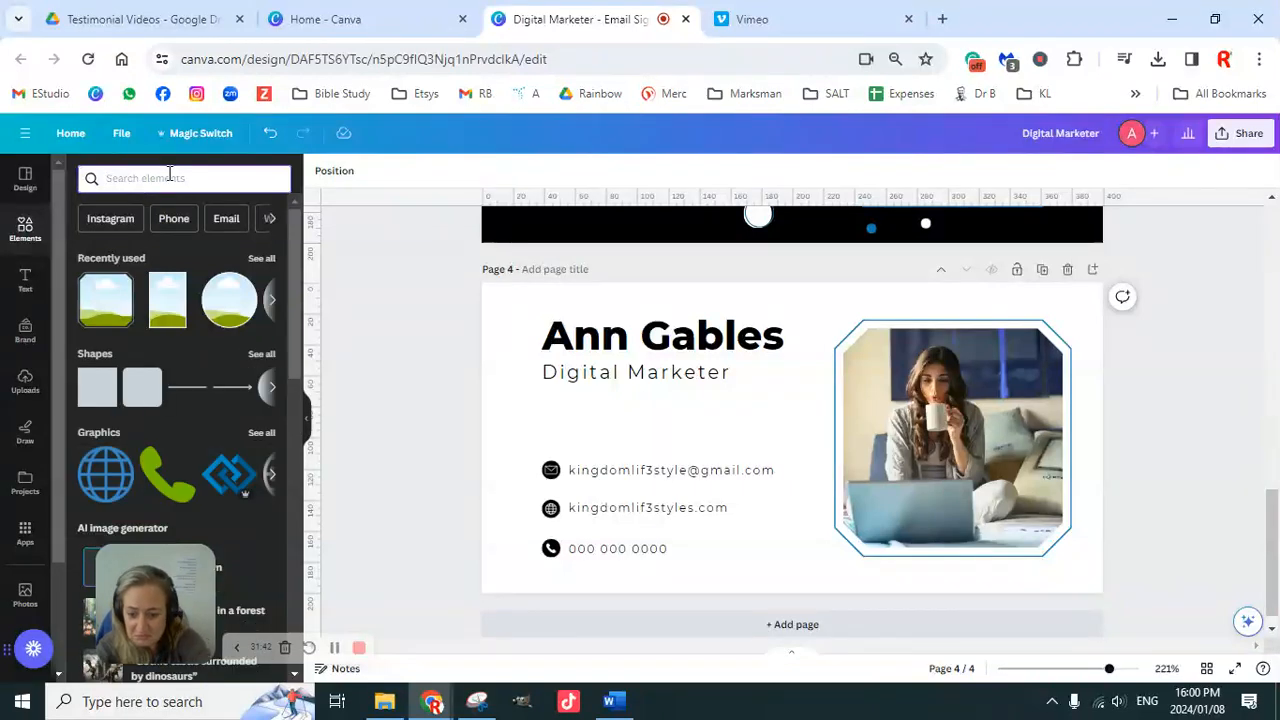
{"action": "type", "text": "onl"}
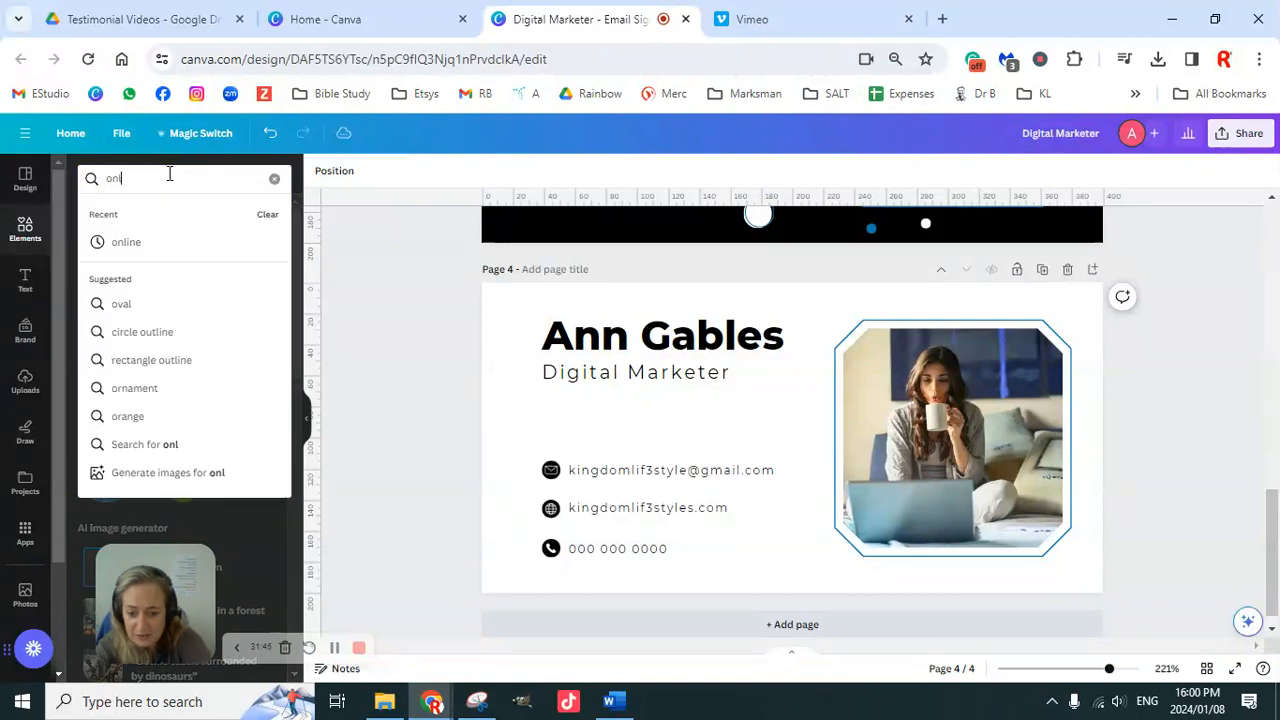
{"action": "type", "text": "ine work"}
{"action": "key", "text": "Return"}
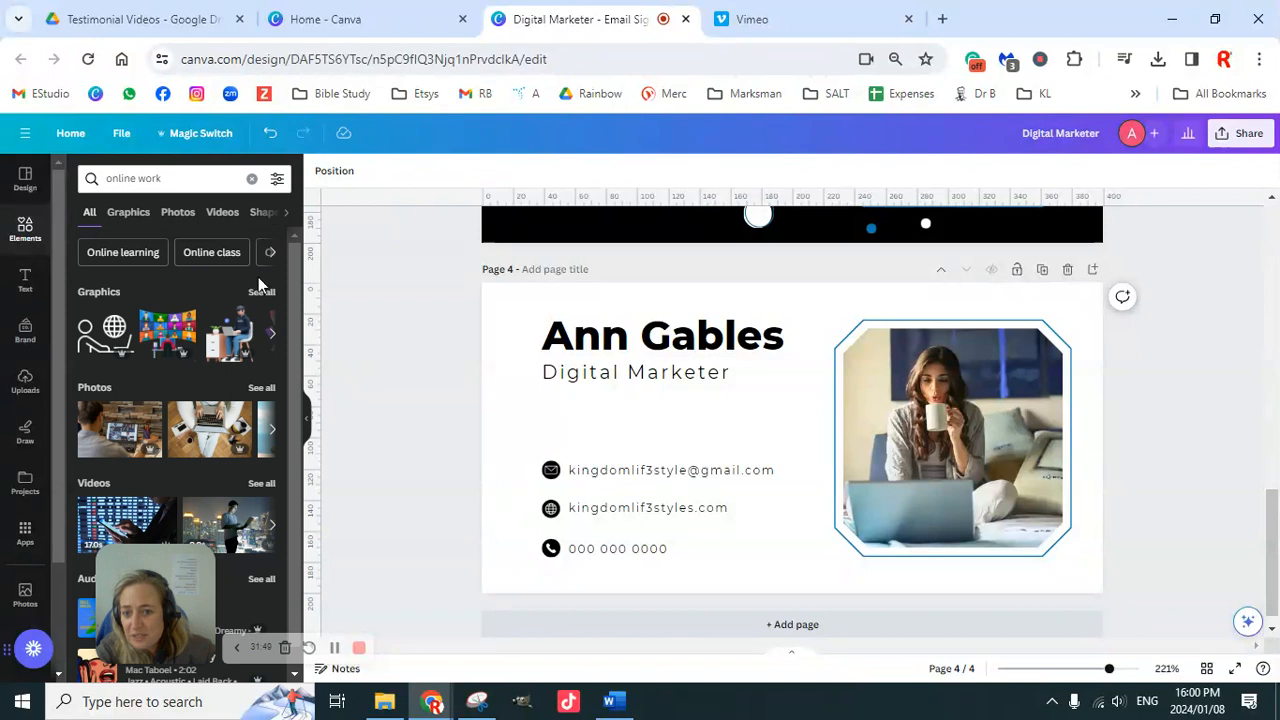
{"action": "left_click", "coordinate": [261, 291]}
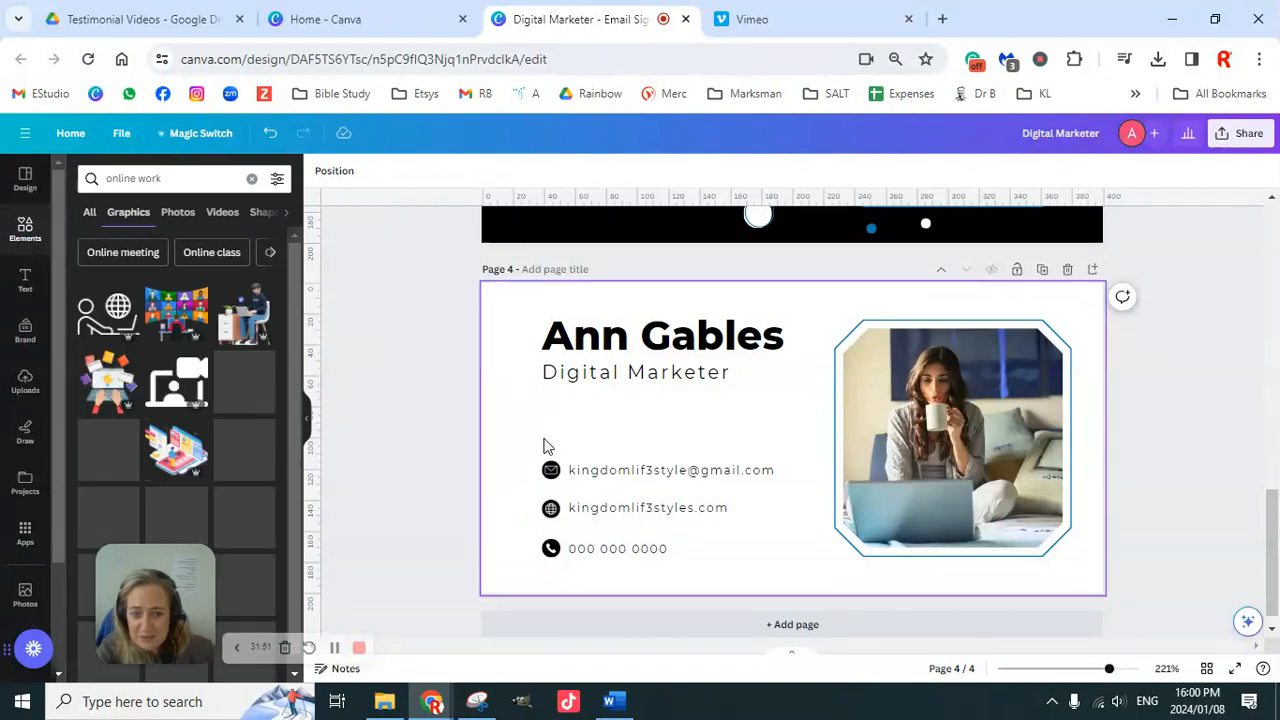
{"action": "scroll", "coordinate": [201, 455], "scroll_direction": "down", "scroll_amount": 5}
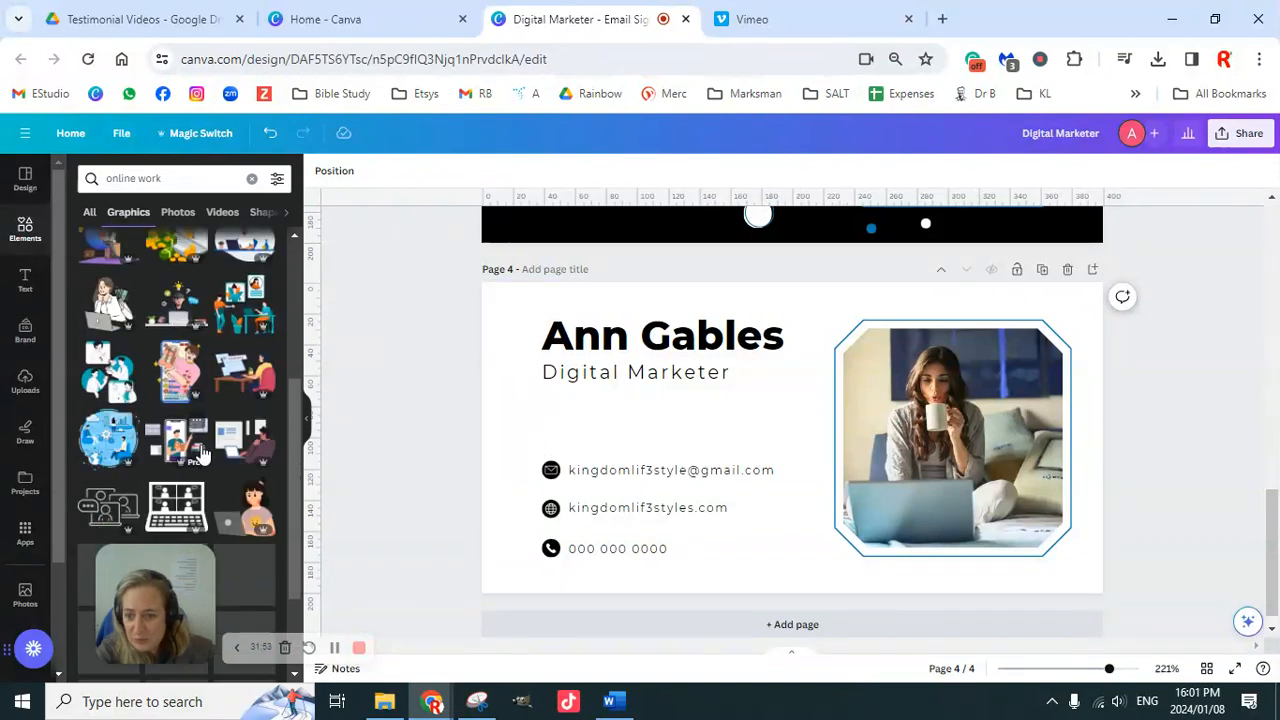
{"action": "scroll", "coordinate": [202, 453], "scroll_direction": "down", "scroll_amount": 3}
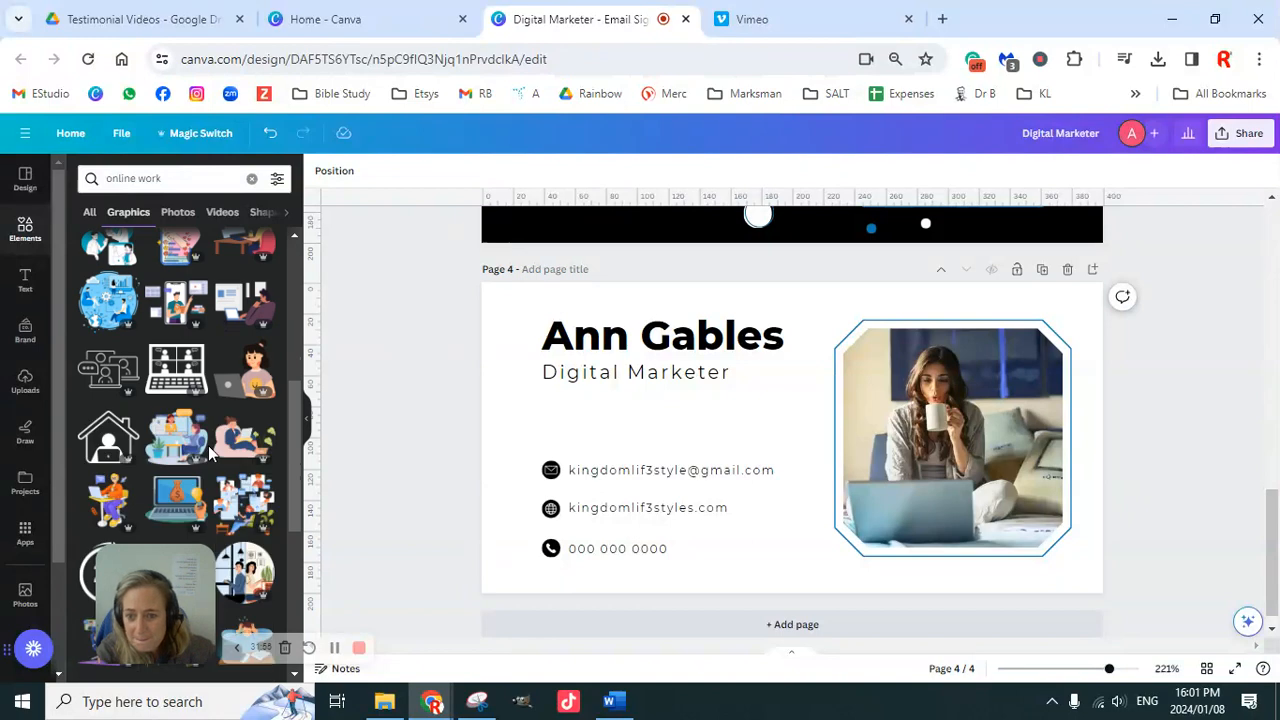
{"action": "scroll", "coordinate": [208, 445], "scroll_direction": "down", "scroll_amount": 3}
{"action": "scroll", "coordinate": [209, 442], "scroll_direction": "down", "scroll_amount": 3}
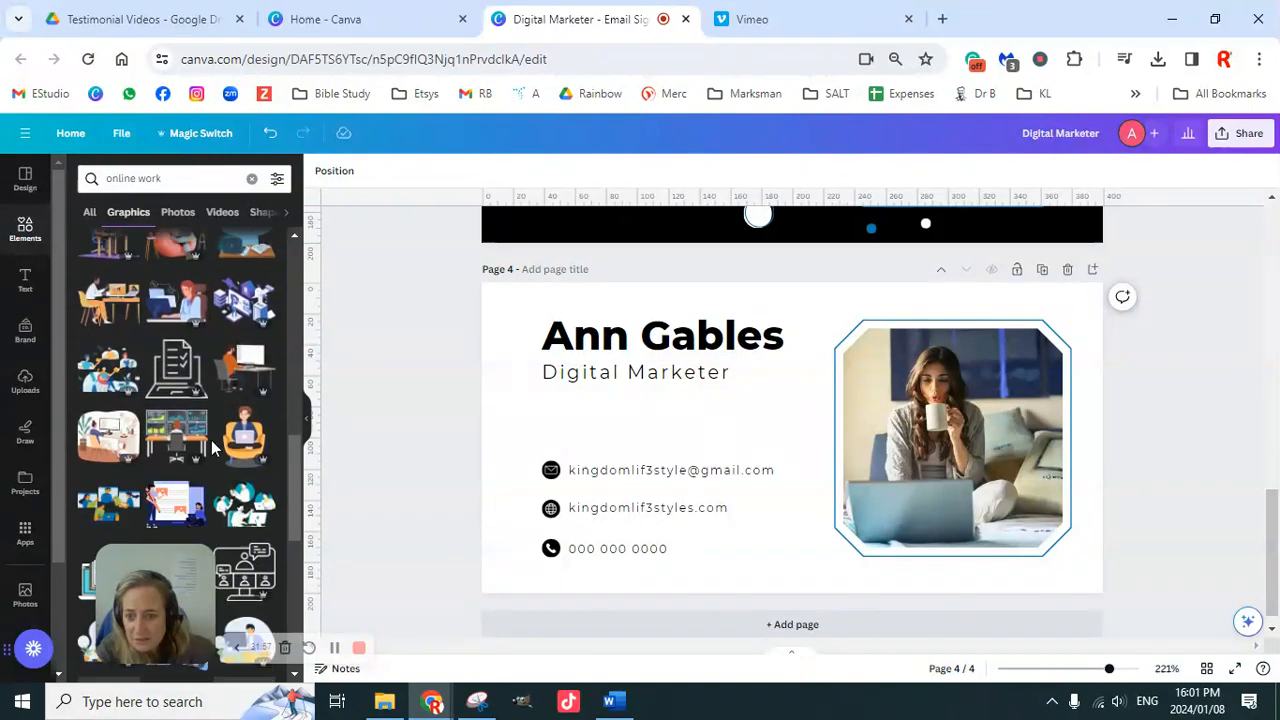
{"action": "scroll", "coordinate": [211, 440], "scroll_direction": "down", "scroll_amount": 6}
{"action": "scroll", "coordinate": [217, 443], "scroll_direction": "down", "scroll_amount": 6}
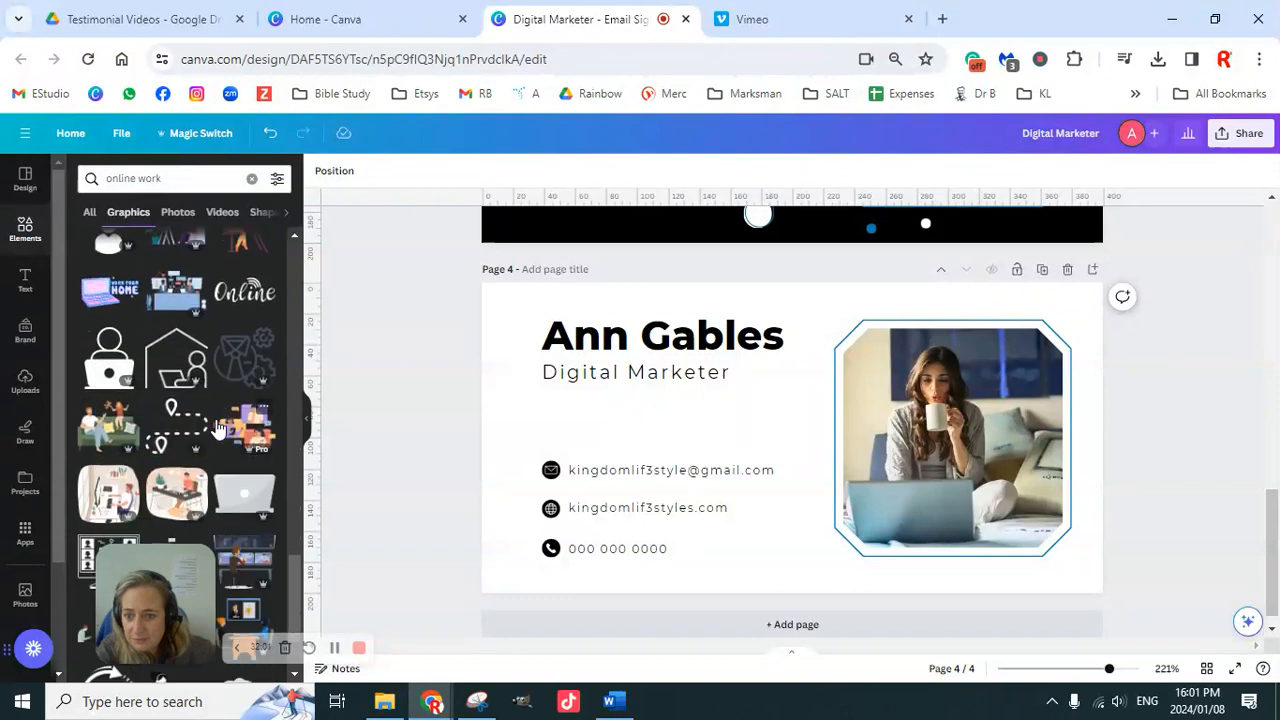
Step: Insert the Online graphic, shrink it and place it just below Digital Marketer
{"action": "left_click", "coordinate": [245, 303]}
{"action": "left_click_drag", "start_coordinate": [691, 408], "coordinate": [553, 403]}
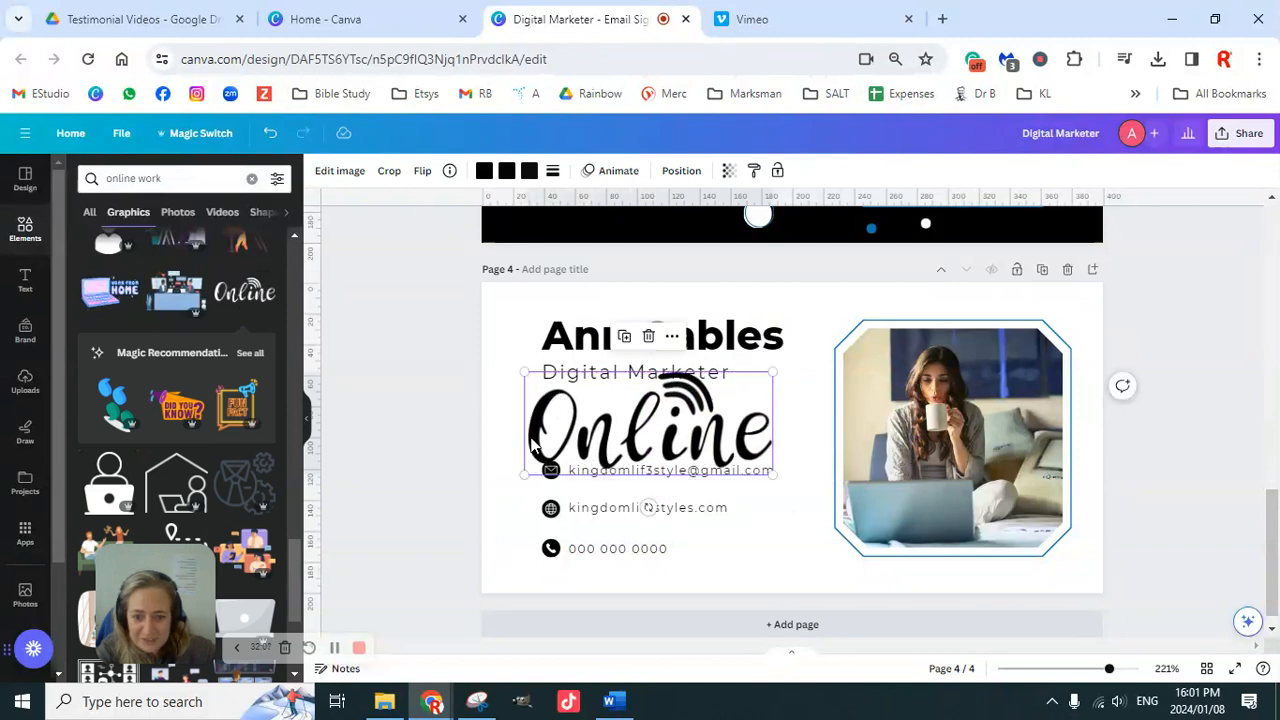
{"action": "left_click_drag", "start_coordinate": [542, 459], "coordinate": [723, 408]}
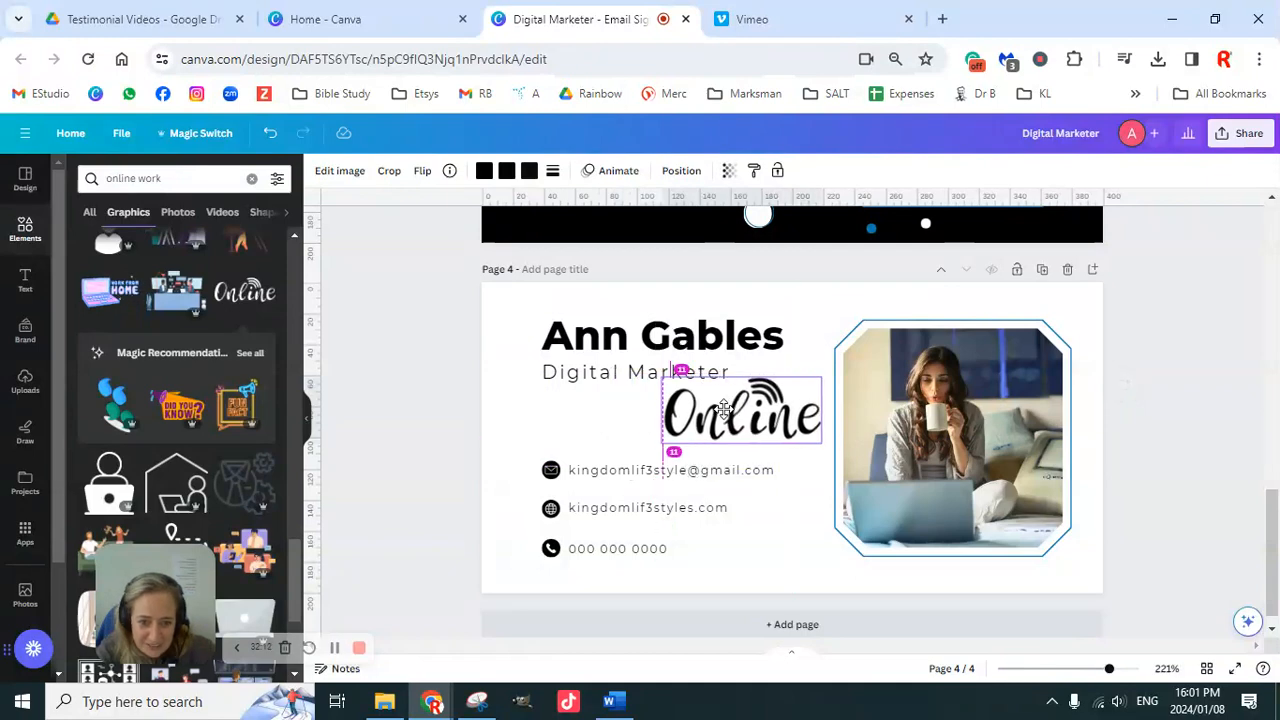
{"action": "left_click_drag", "start_coordinate": [723, 408], "coordinate": [723, 403]}
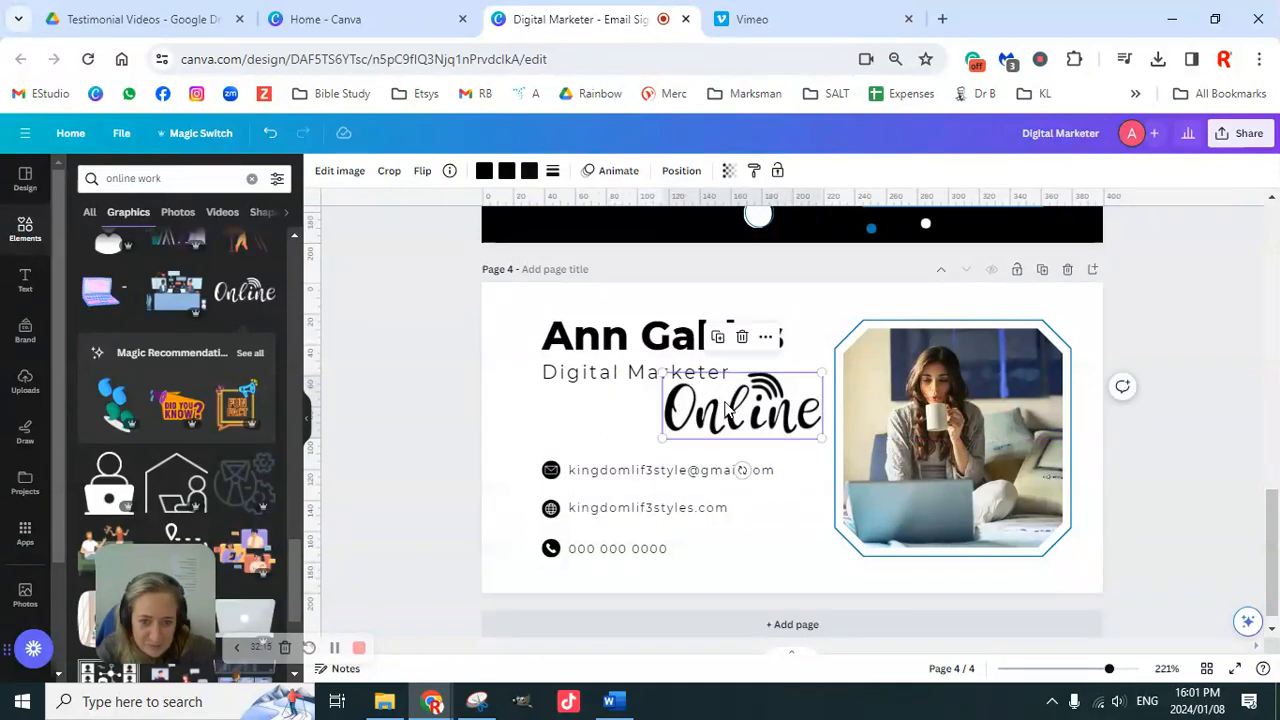
Step: Recolour all three of the Online graphic's colours to the palette blue
{"action": "left_click", "coordinate": [484, 170]}
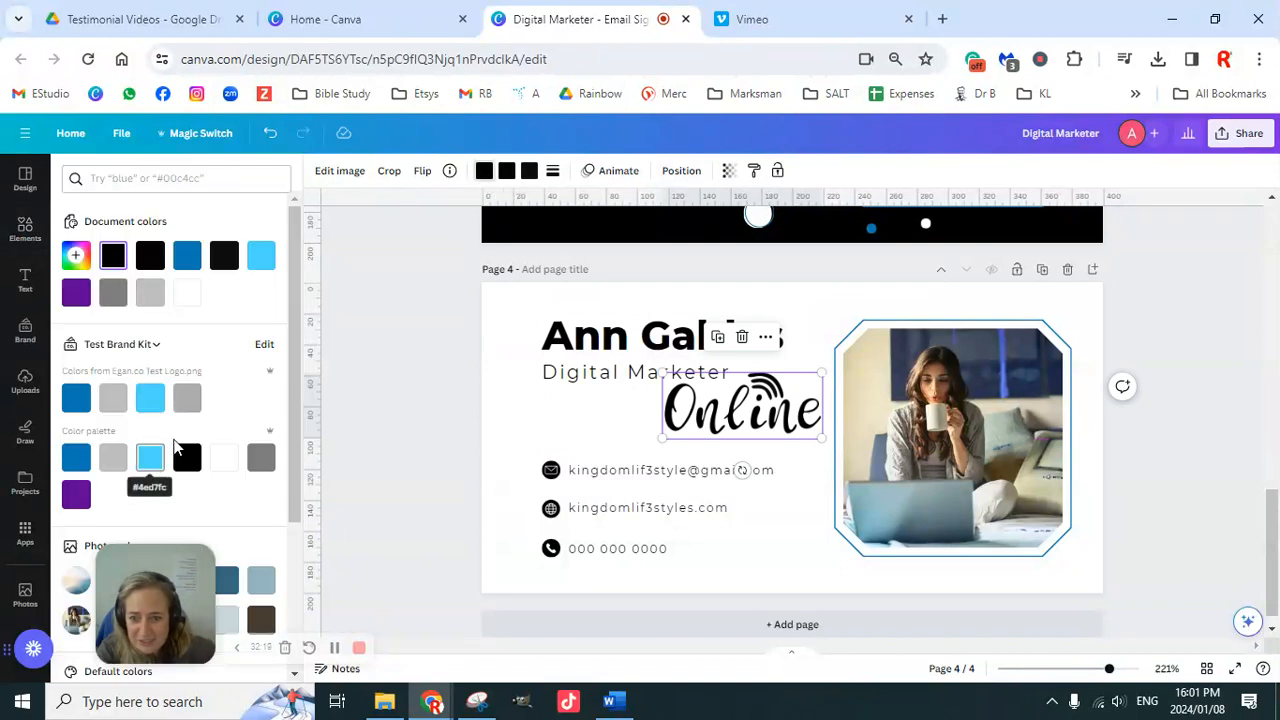
{"action": "left_click", "coordinate": [76, 457]}
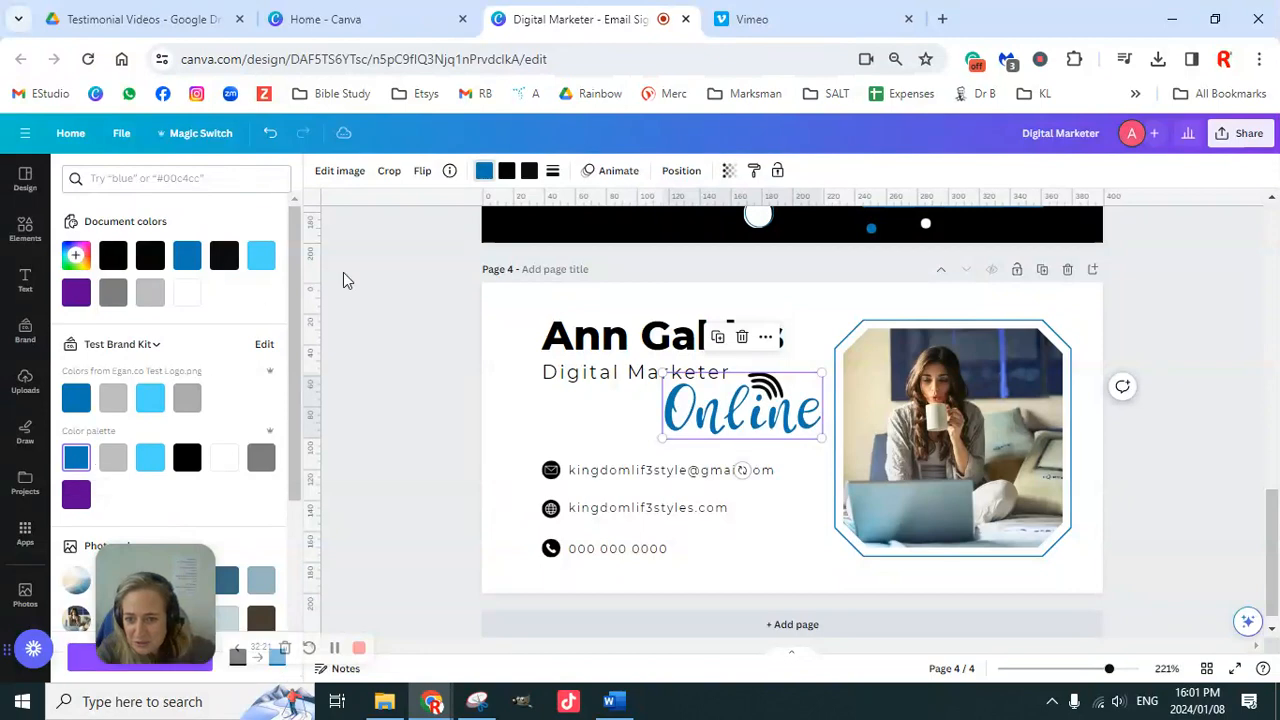
{"action": "left_click", "coordinate": [506, 172]}
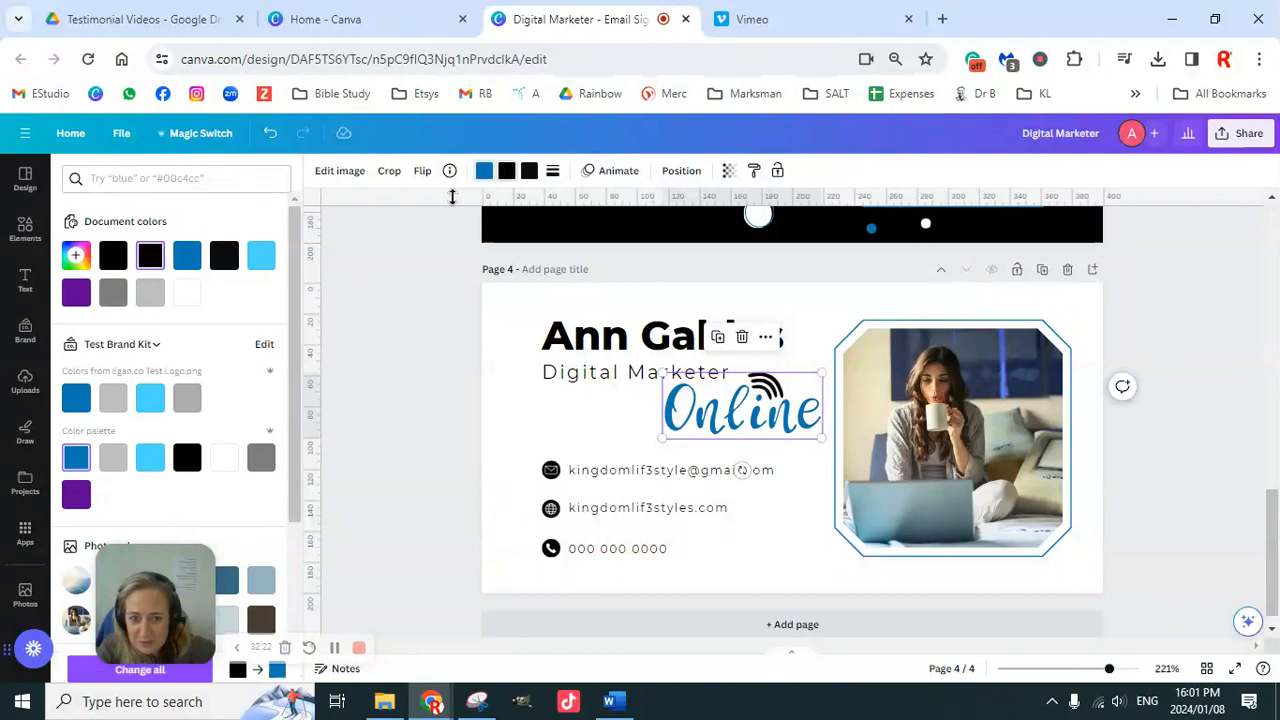
{"action": "left_click", "coordinate": [76, 457]}
{"action": "left_click", "coordinate": [529, 171]}
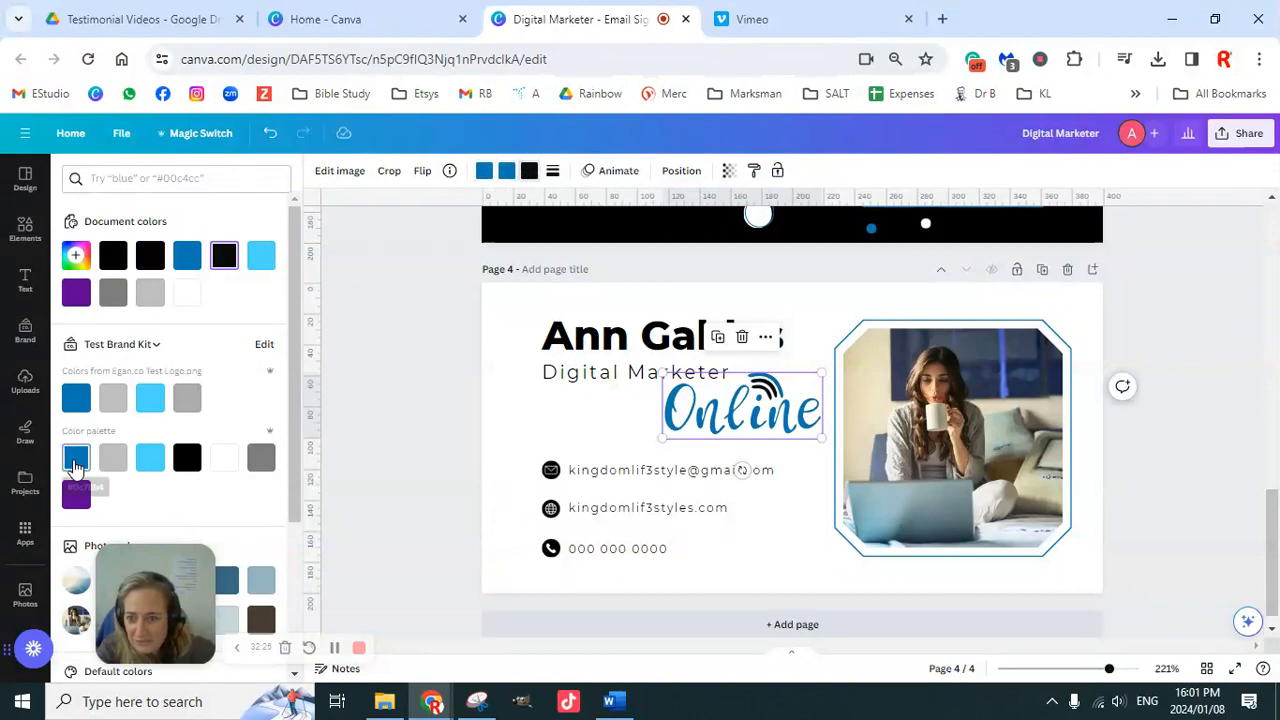
{"action": "left_click", "coordinate": [76, 460]}
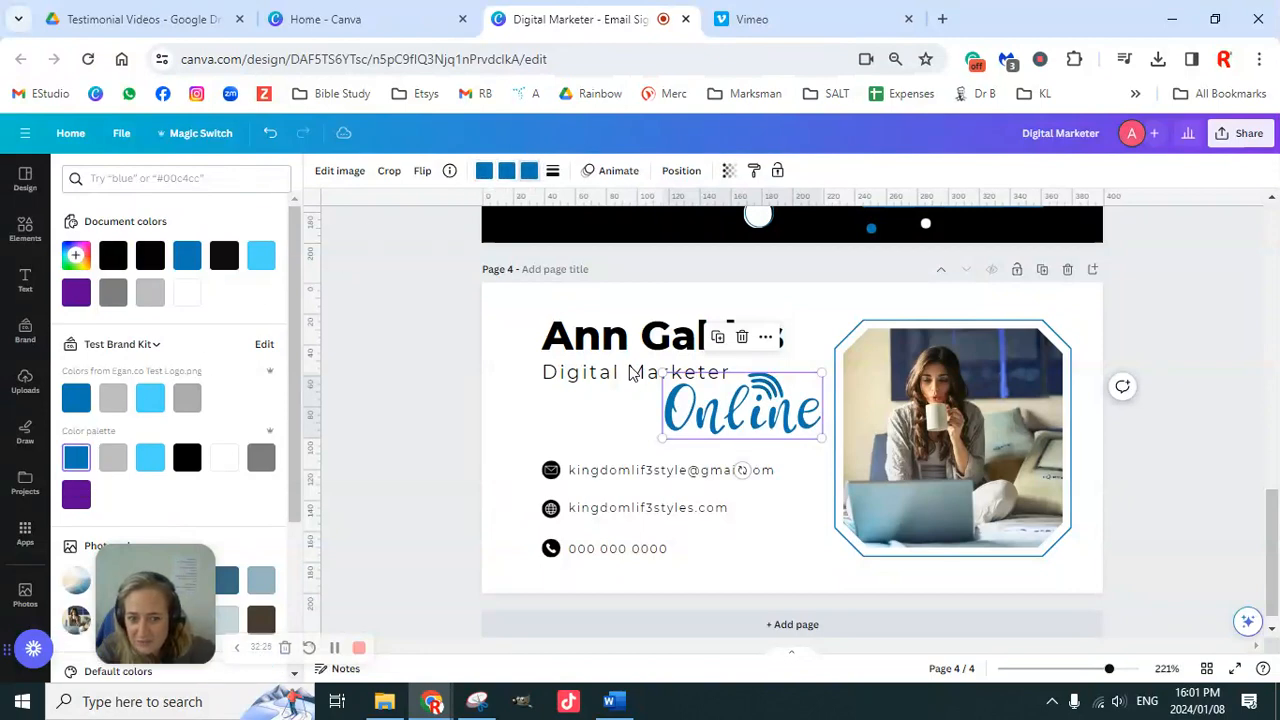
{"action": "left_click", "coordinate": [729, 172]}
Step: Set the Online graphic's transparency to 5 and drag a corner to enlarge it slightly
{"action": "left_click_drag", "start_coordinate": [729, 228], "coordinate": [603, 226]}
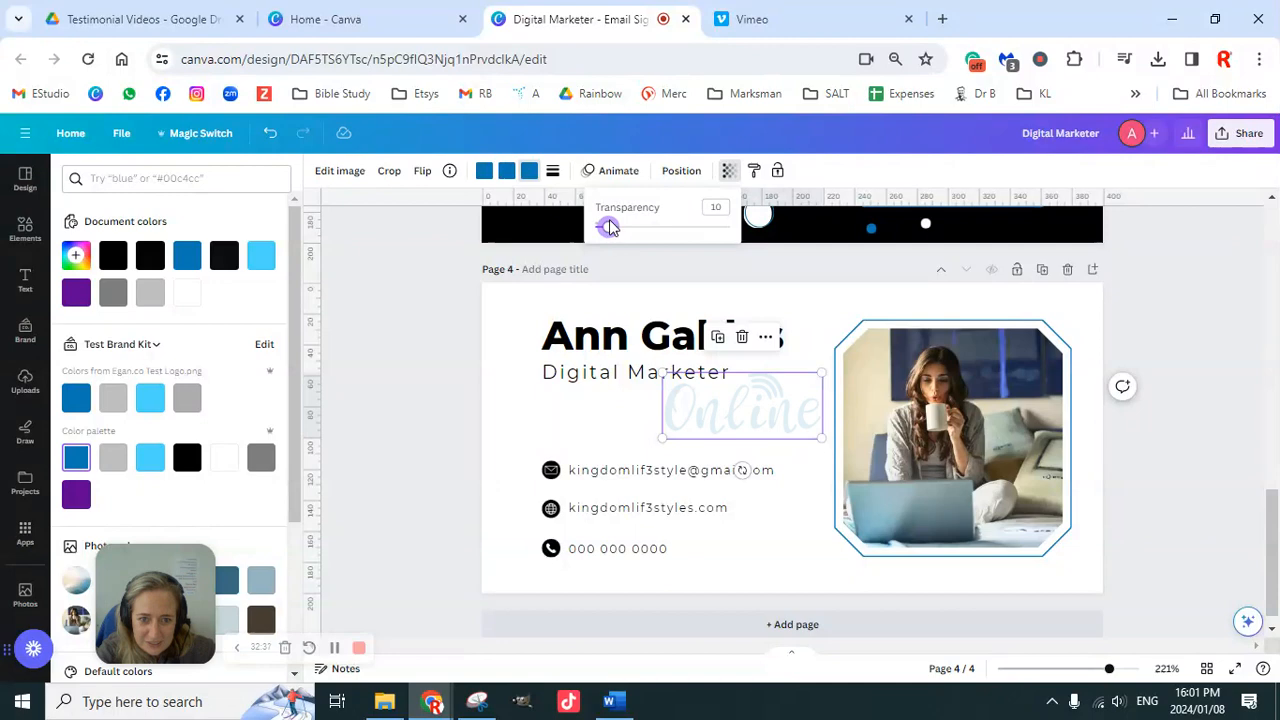
{"action": "left_click", "coordinate": [1163, 331]}
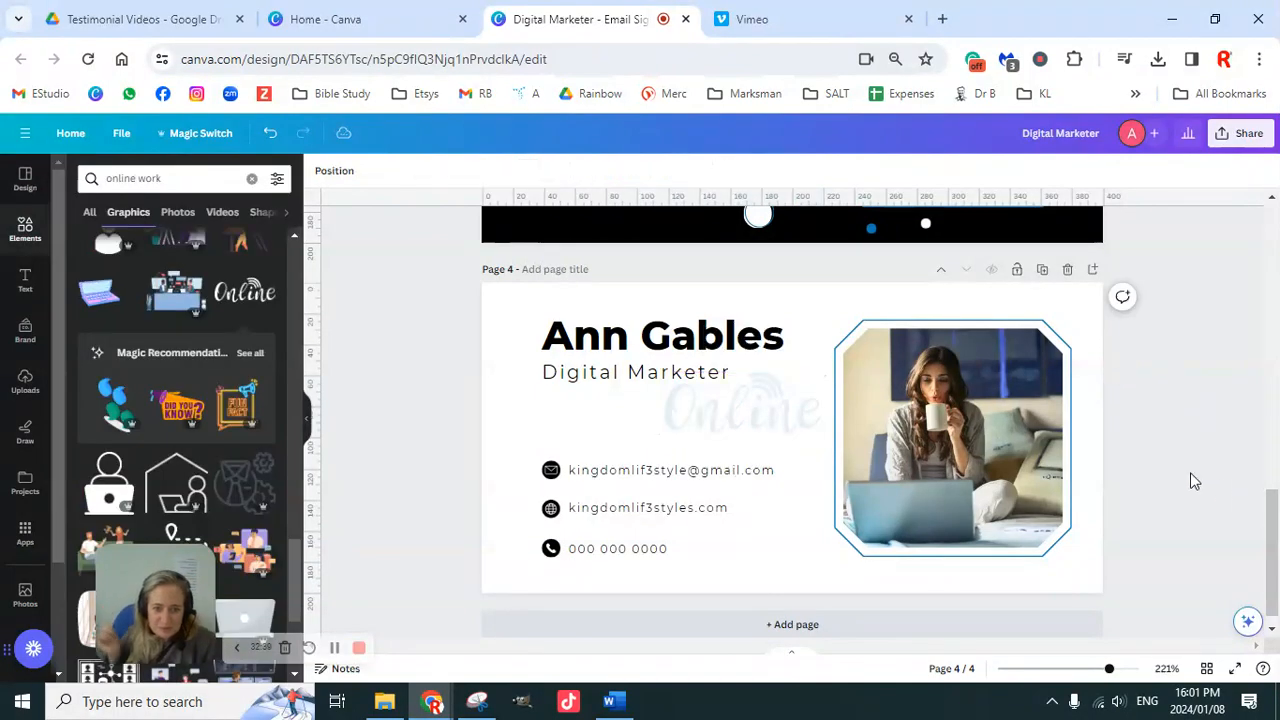
{"action": "left_click", "coordinate": [764, 410]}
{"action": "left_click_drag", "start_coordinate": [663, 439], "coordinate": [627, 452]}
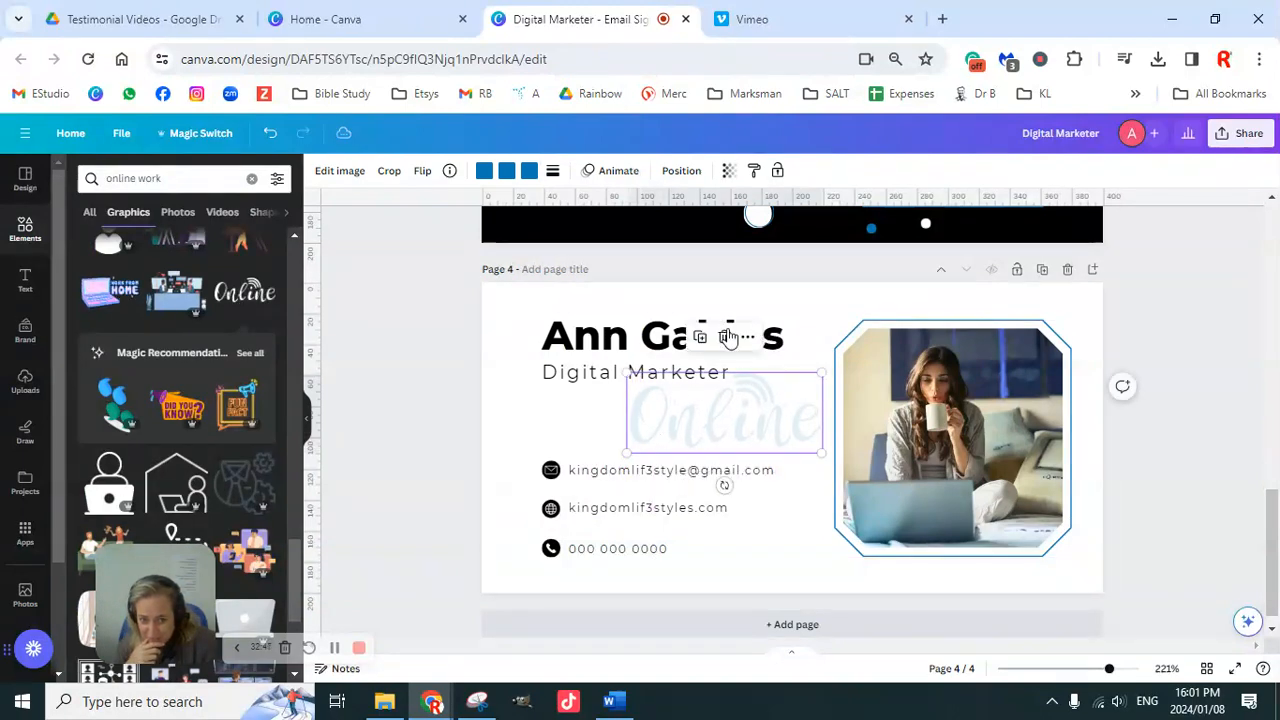
{"action": "left_click", "coordinate": [728, 170]}
{"action": "left_click", "coordinate": [717, 208]}
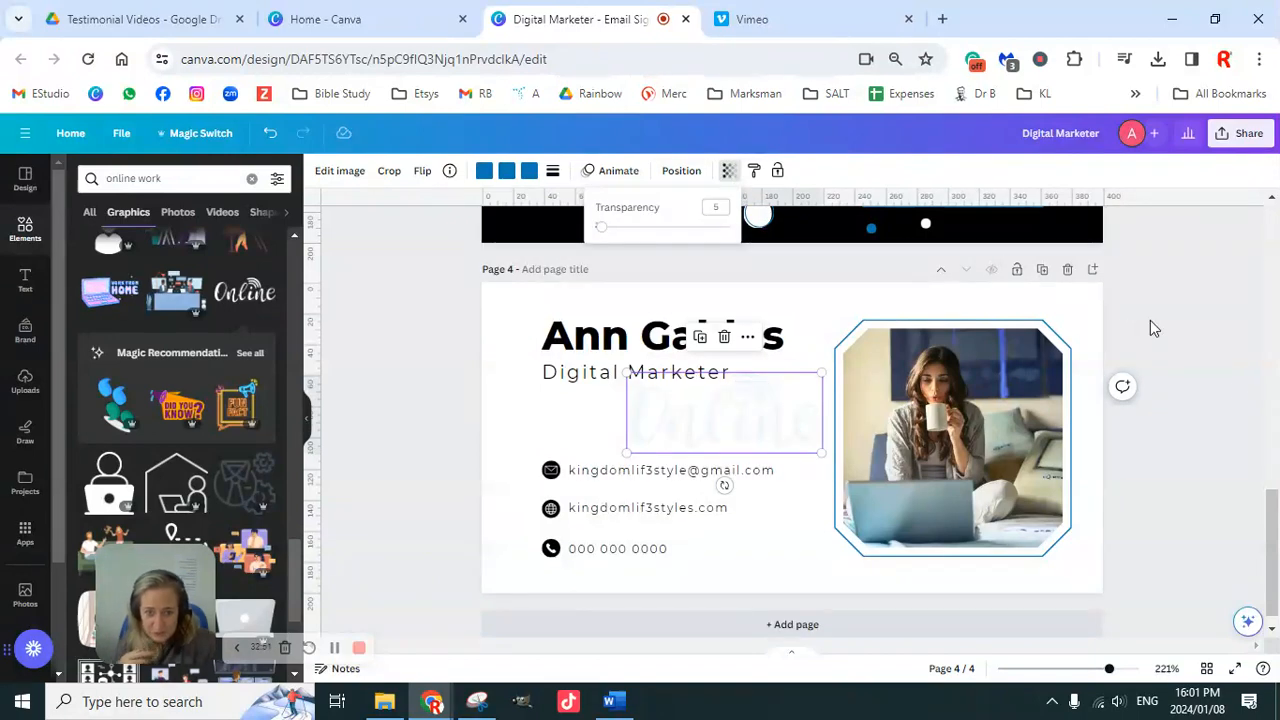
{"action": "left_click", "coordinate": [1188, 375]}
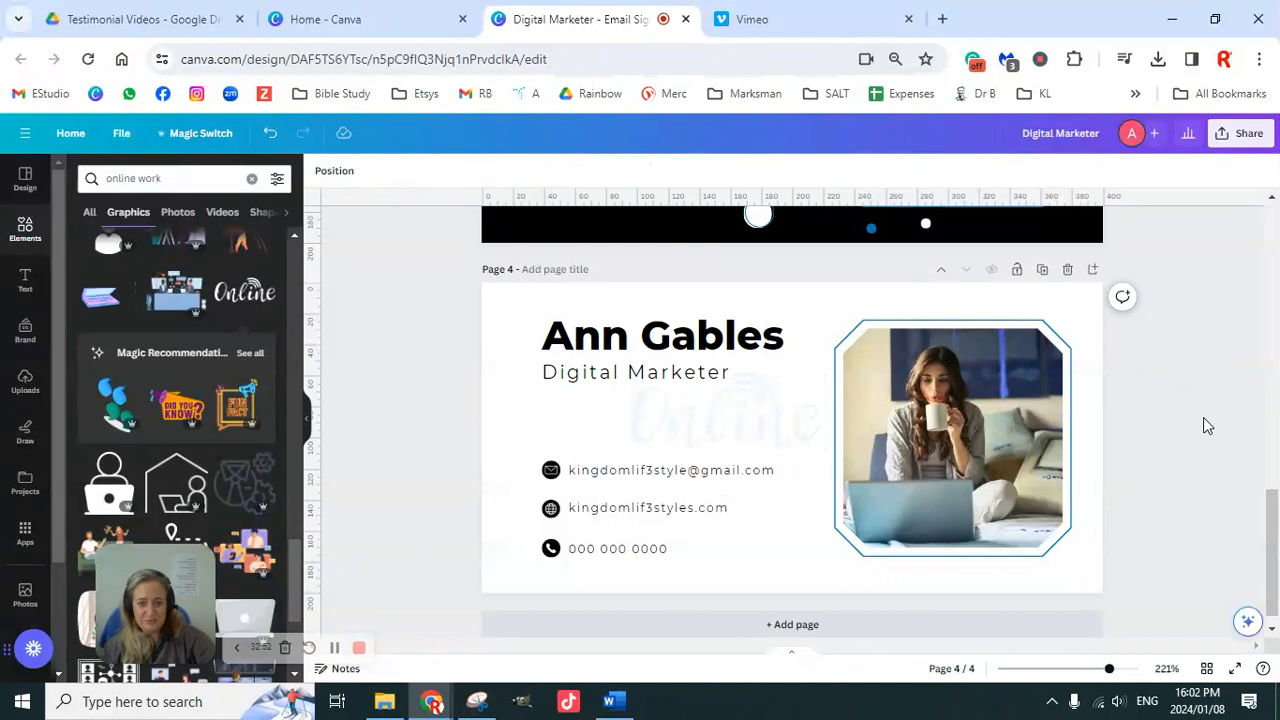
{"action": "left_click", "coordinate": [775, 425]}
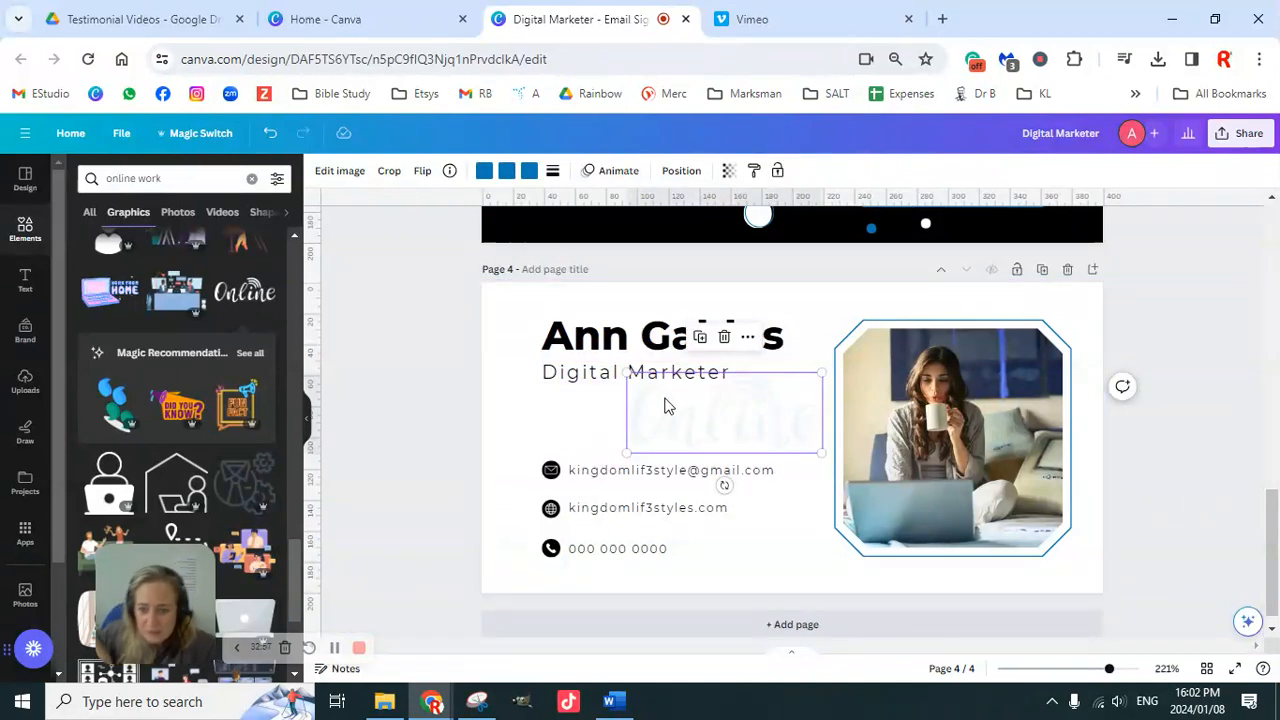
Step: Delete the faded Online graphic from page 4
{"action": "key", "text": "Delete"}
{"action": "scroll", "coordinate": [200, 410], "scroll_direction": "down", "scroll_amount": 5}
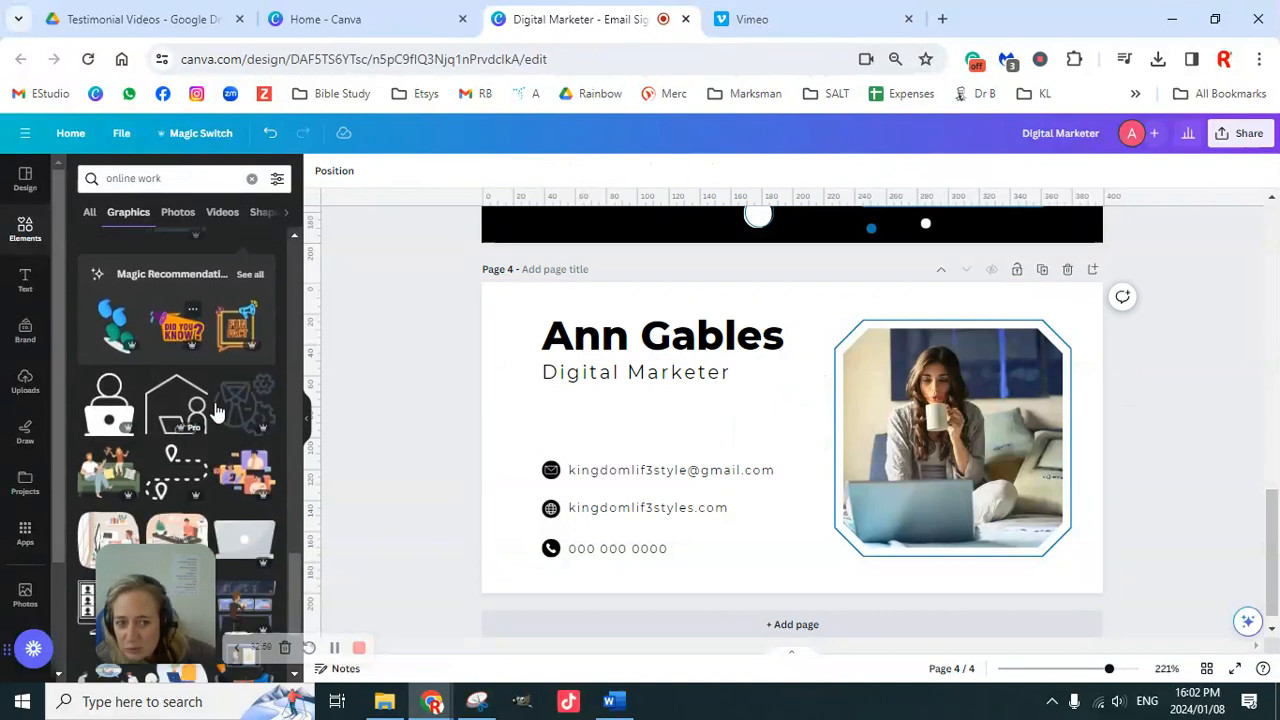
{"action": "scroll", "coordinate": [228, 430], "scroll_direction": "down", "scroll_amount": 5}
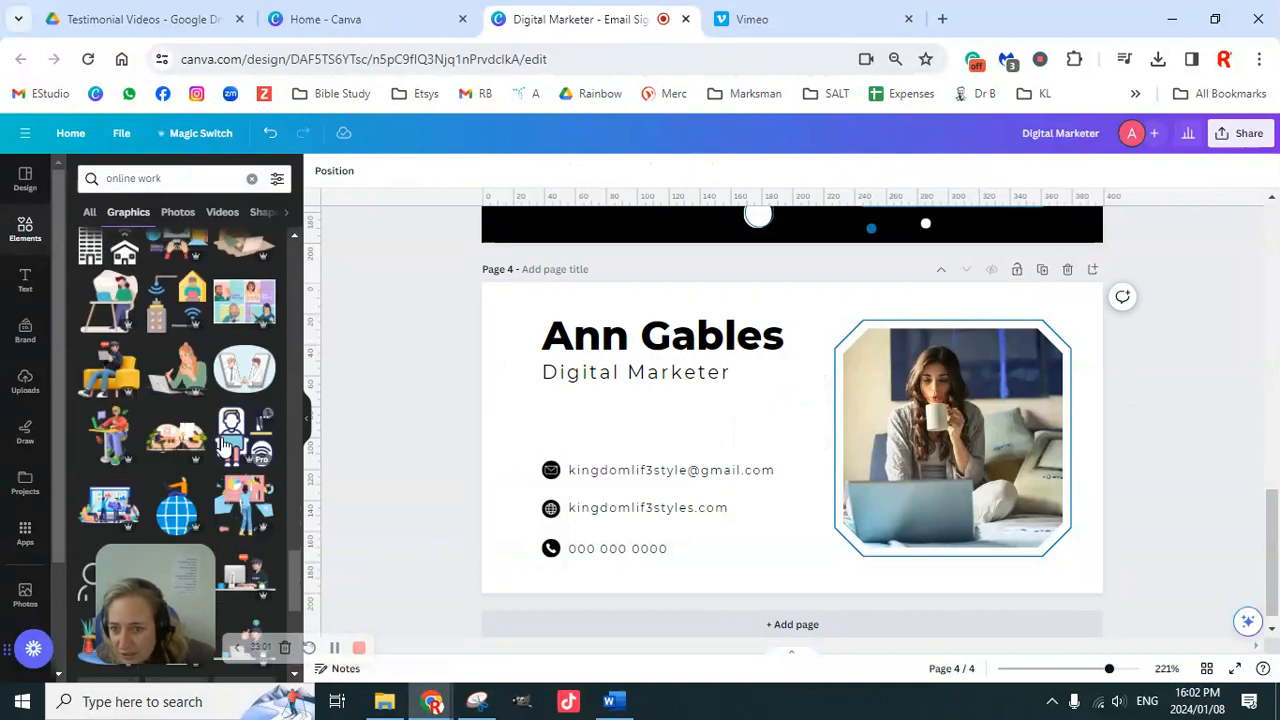
{"action": "scroll", "coordinate": [225, 452], "scroll_direction": "down", "scroll_amount": 5}
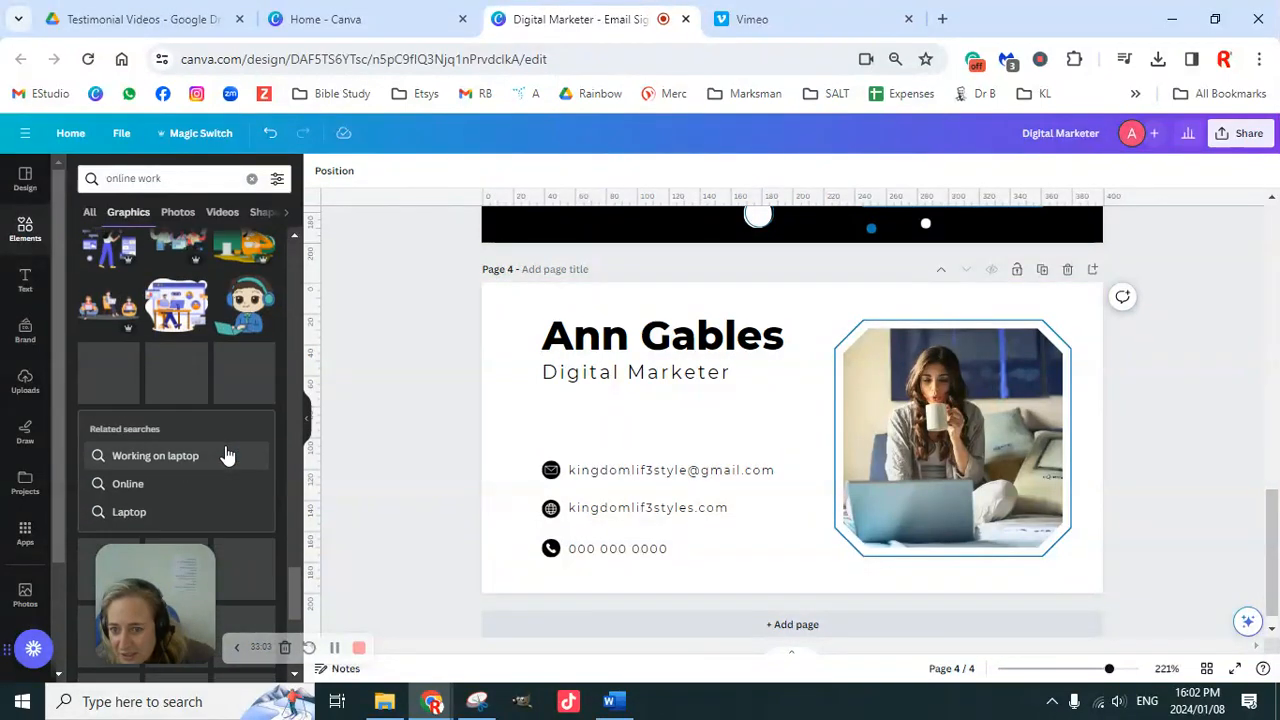
{"action": "scroll", "coordinate": [228, 446], "scroll_direction": "down", "scroll_amount": 5}
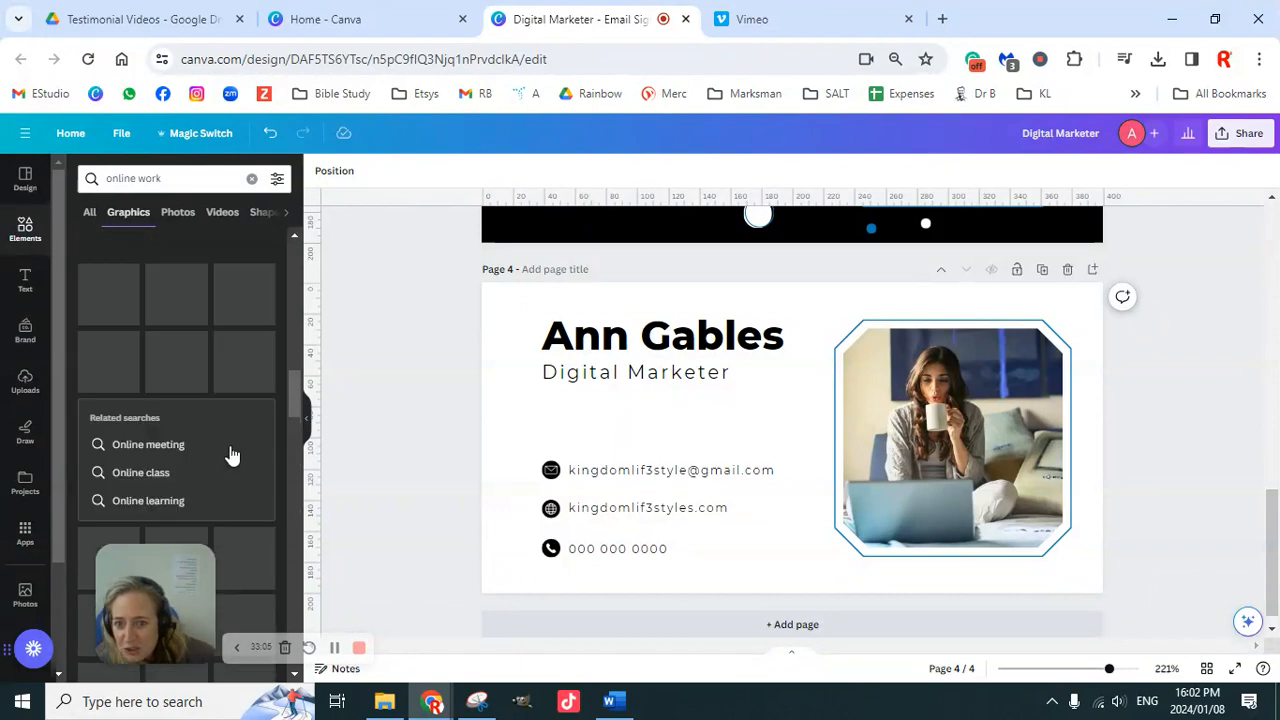
{"action": "scroll", "coordinate": [230, 446], "scroll_direction": "up", "scroll_amount": 5}
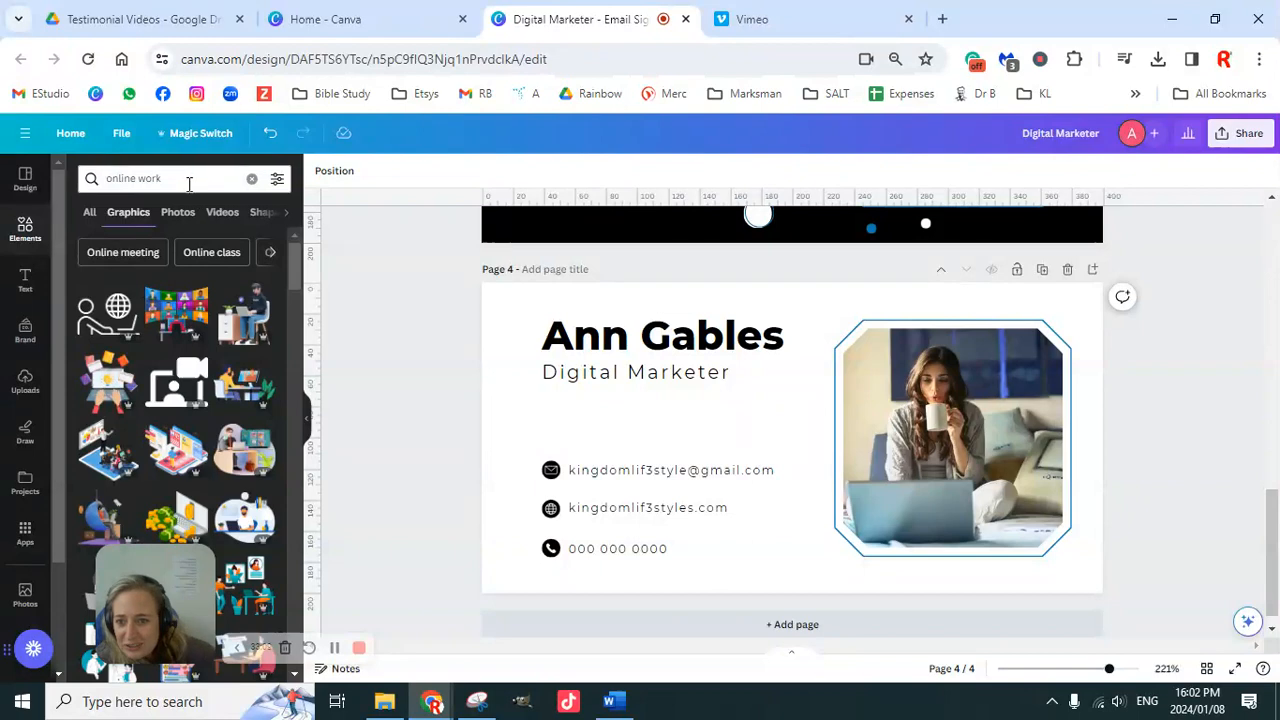
Step: Search Elements for 'digital' and add the wavy-line graphic to the page
{"action": "left_click", "coordinate": [87, 178]}
{"action": "type", "text": "digital"}
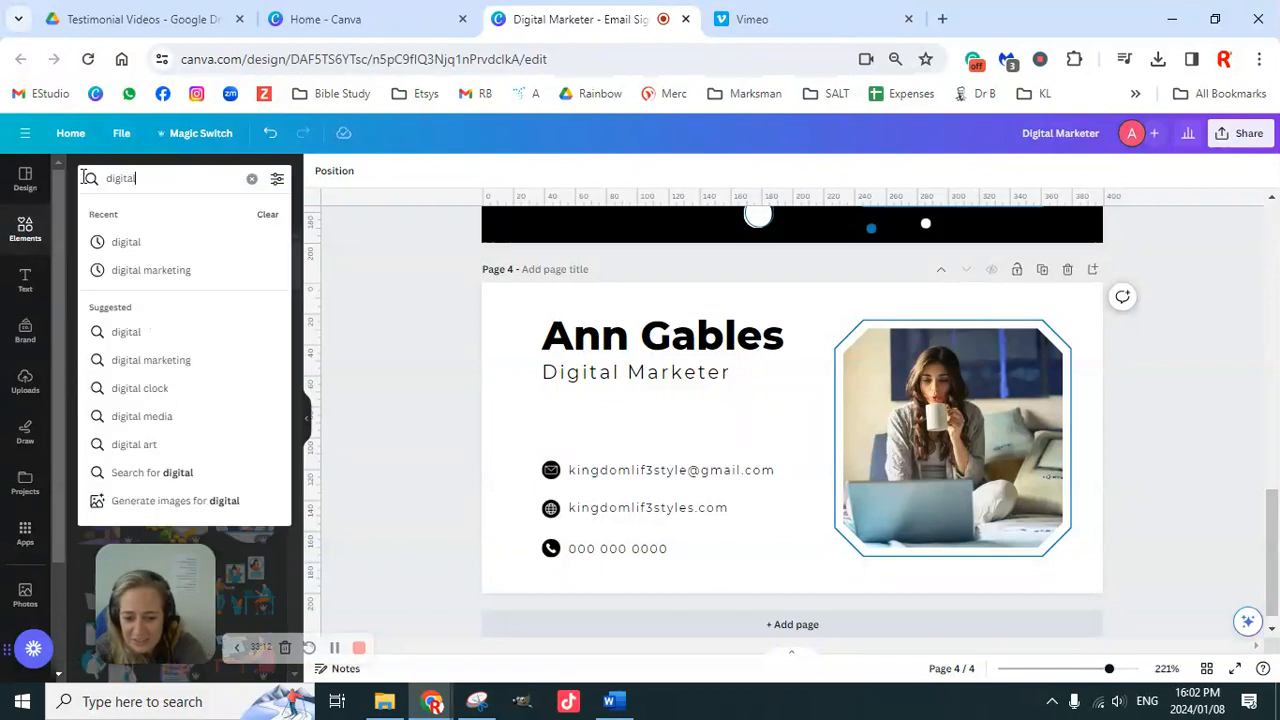
{"action": "key", "text": "Return"}
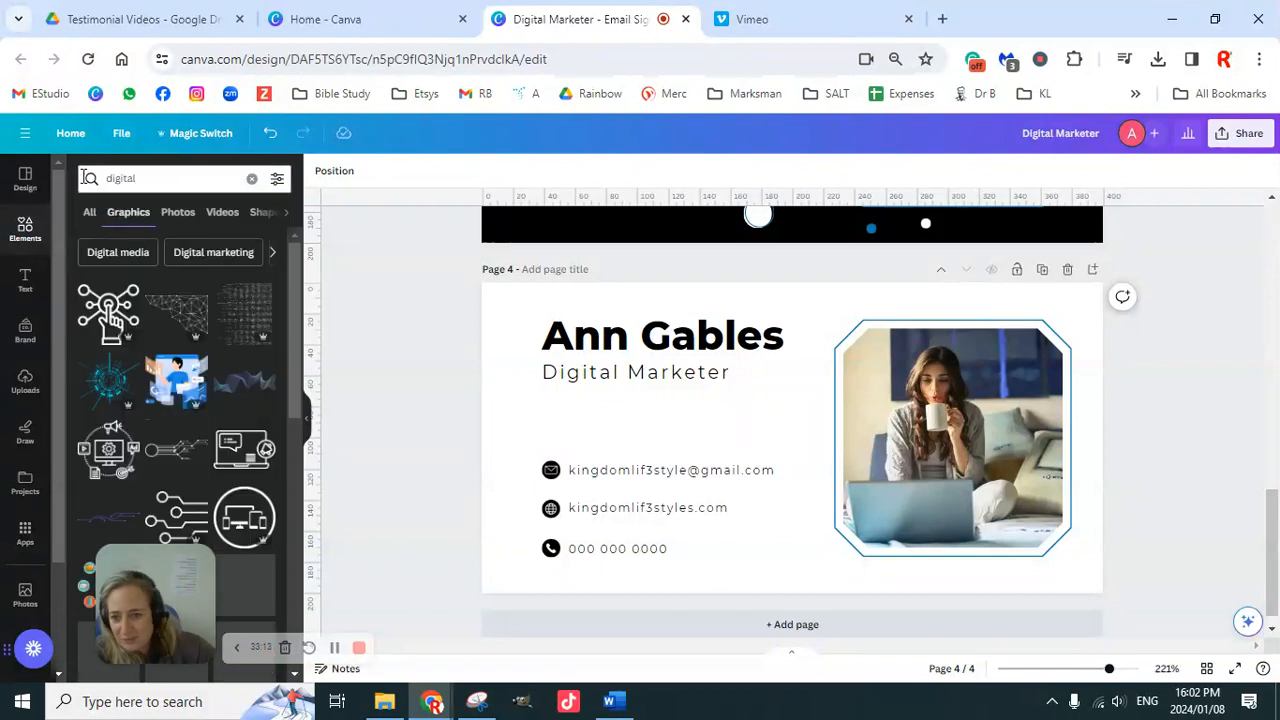
{"action": "scroll", "coordinate": [240, 370], "scroll_direction": "down", "scroll_amount": 1}
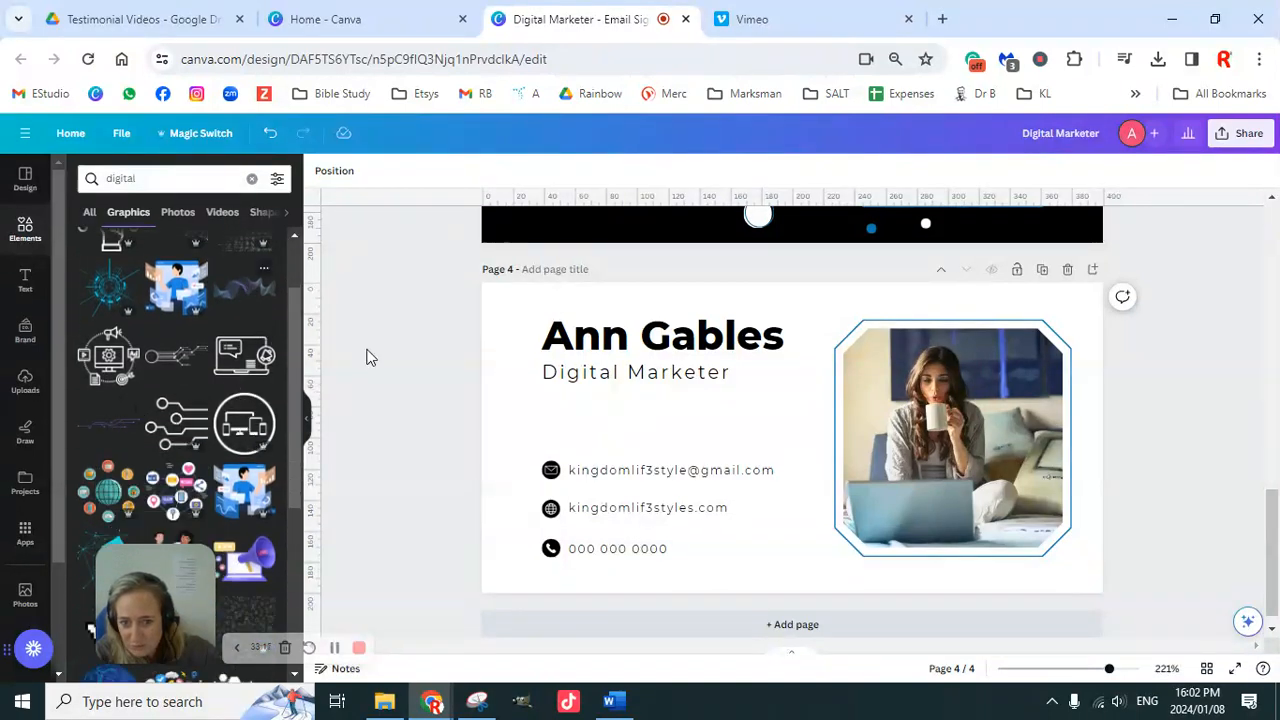
{"action": "left_click", "coordinate": [245, 288]}
Step: Stretch the wave graphic across the top of the page and recolour it purple, blue and grey
{"action": "mouse_move", "coordinate": [720, 443]}
{"action": "left_mouse_down"}
{"action": "mouse_move", "coordinate": [690, 420]}
{"action": "mouse_move", "coordinate": [583, 416]}
{"action": "mouse_move", "coordinate": [604, 407]}
{"action": "left_mouse_up"}
{"action": "mouse_move", "coordinate": [729, 371]}
{"action": "left_mouse_down"}
{"action": "mouse_move", "coordinate": [1043, 265]}
{"action": "mouse_move", "coordinate": [1128, 316]}
{"action": "left_mouse_up"}
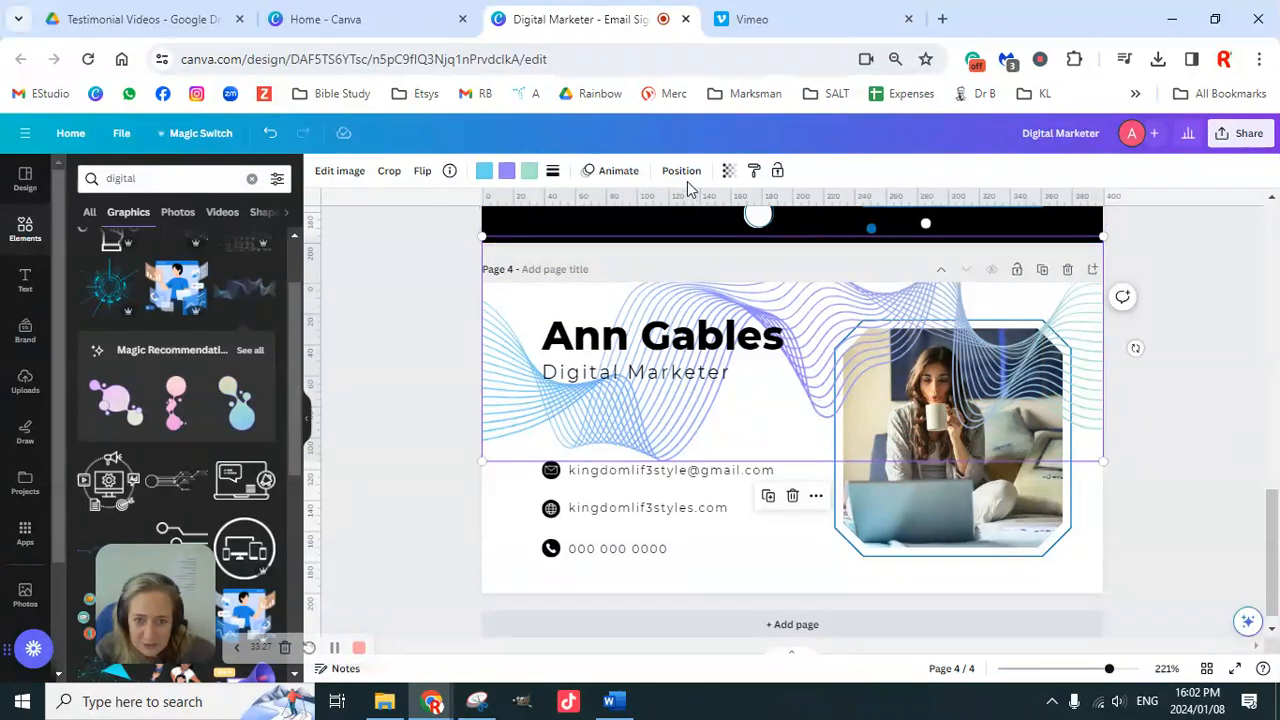
{"action": "left_click", "coordinate": [484, 172]}
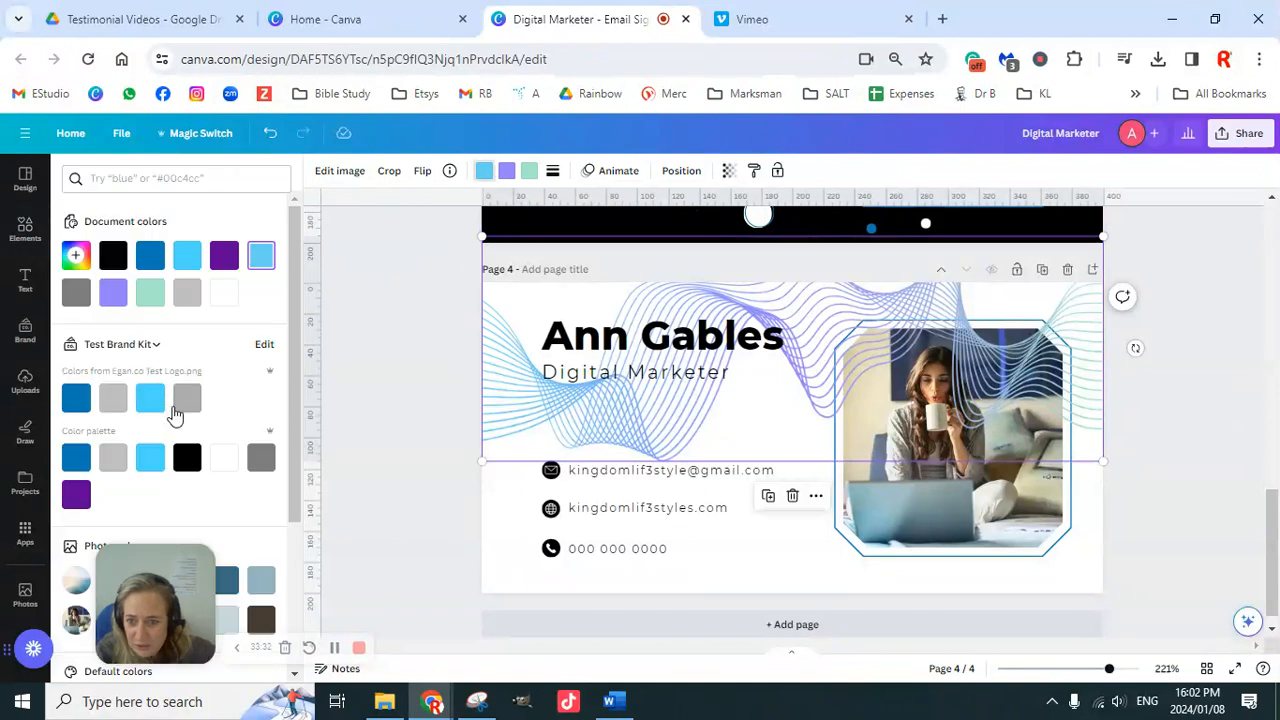
{"action": "left_click", "coordinate": [77, 495]}
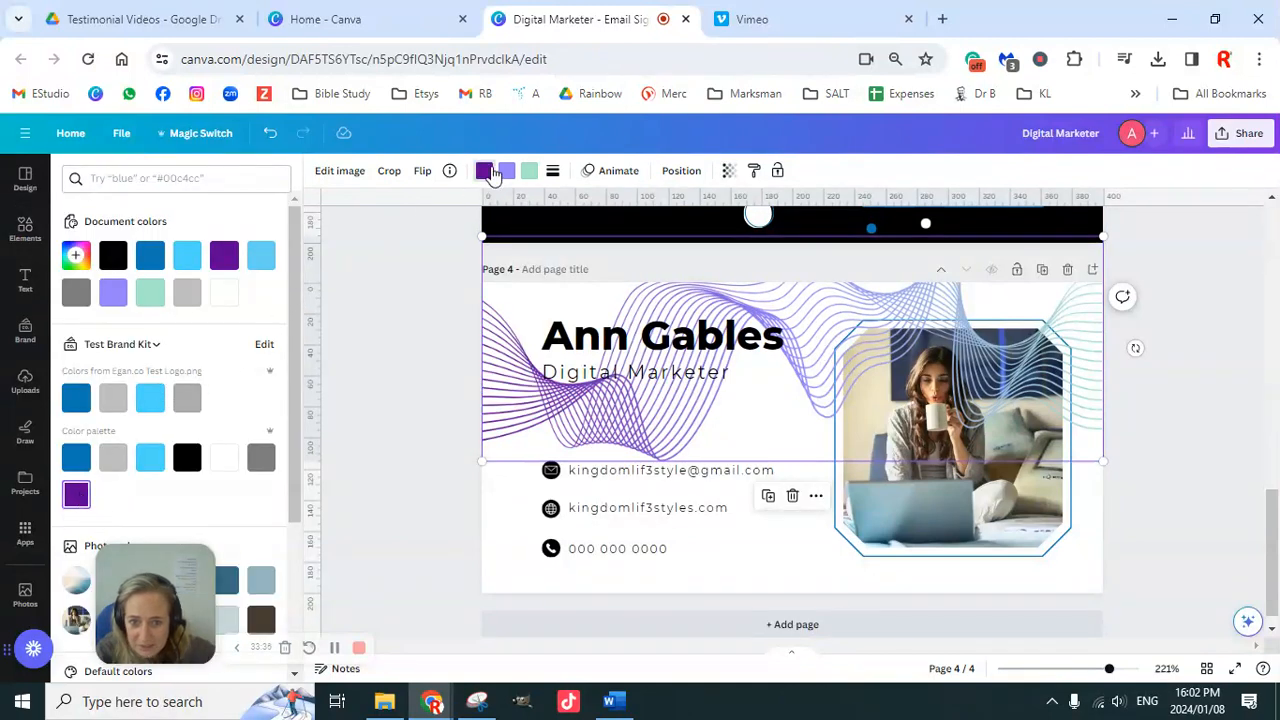
{"action": "left_click", "coordinate": [506, 171]}
{"action": "left_click", "coordinate": [80, 460]}
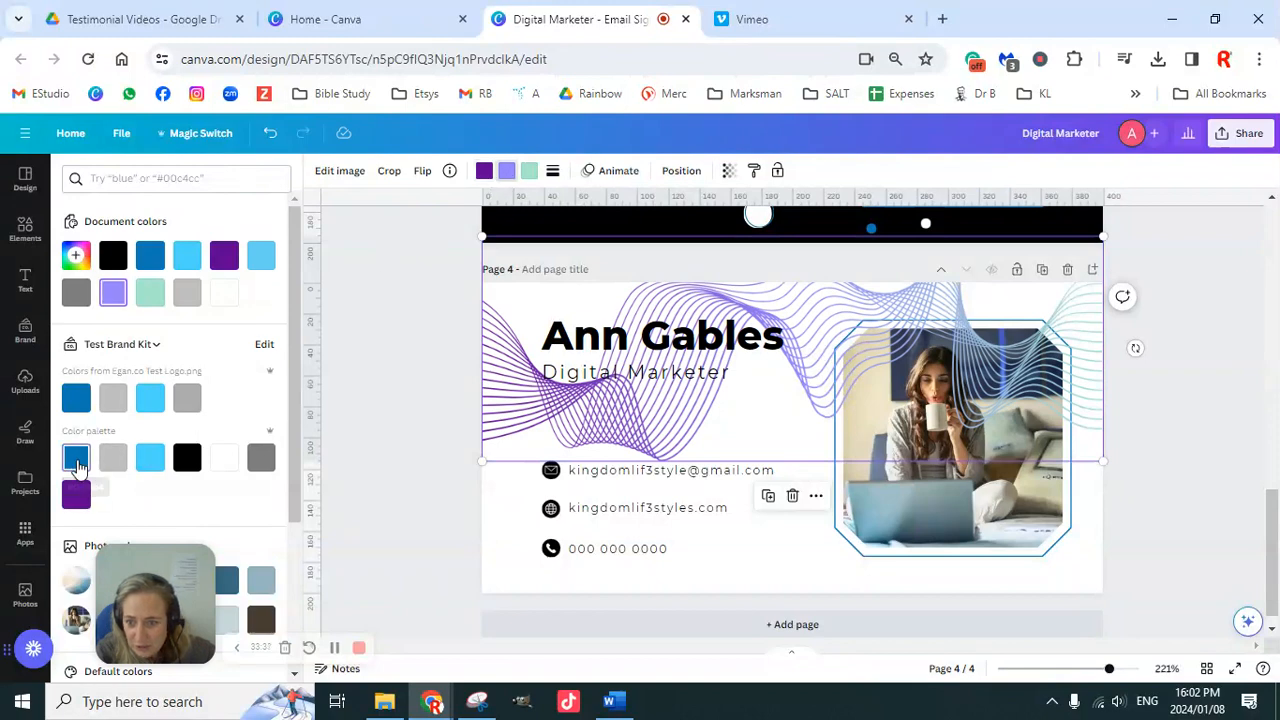
{"action": "left_click", "coordinate": [113, 458]}
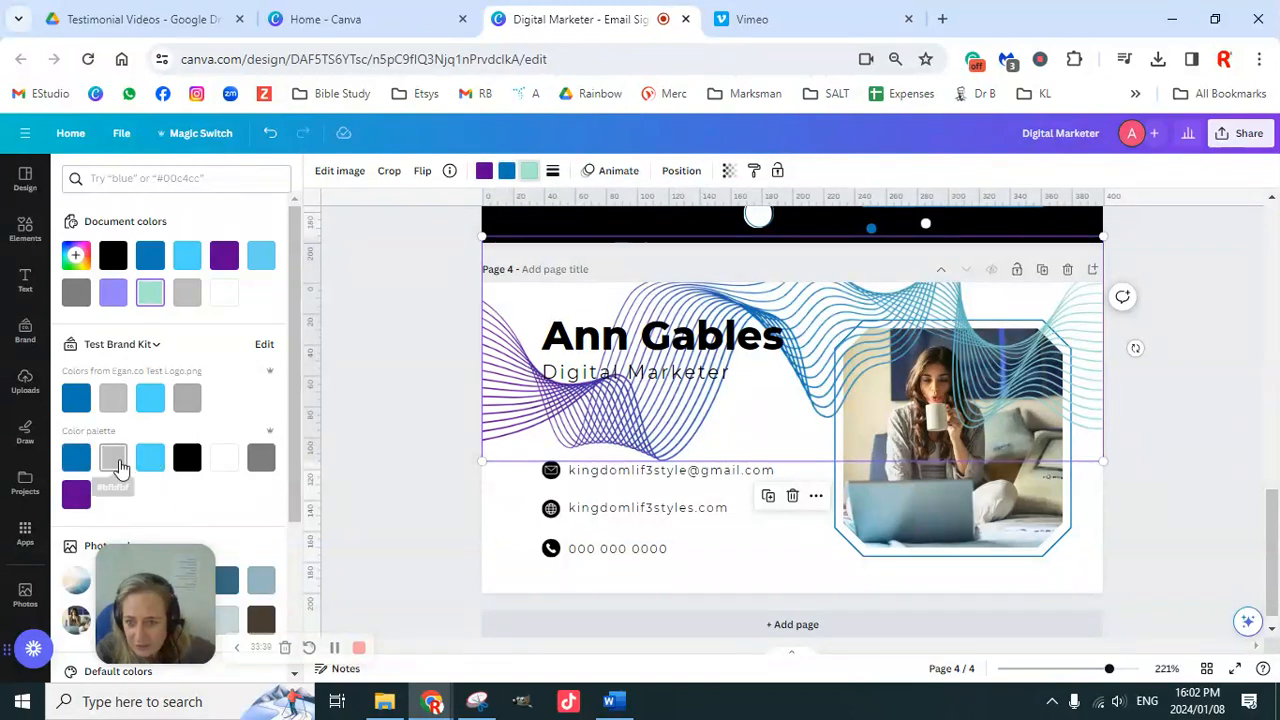
{"action": "left_click", "coordinate": [1133, 375]}
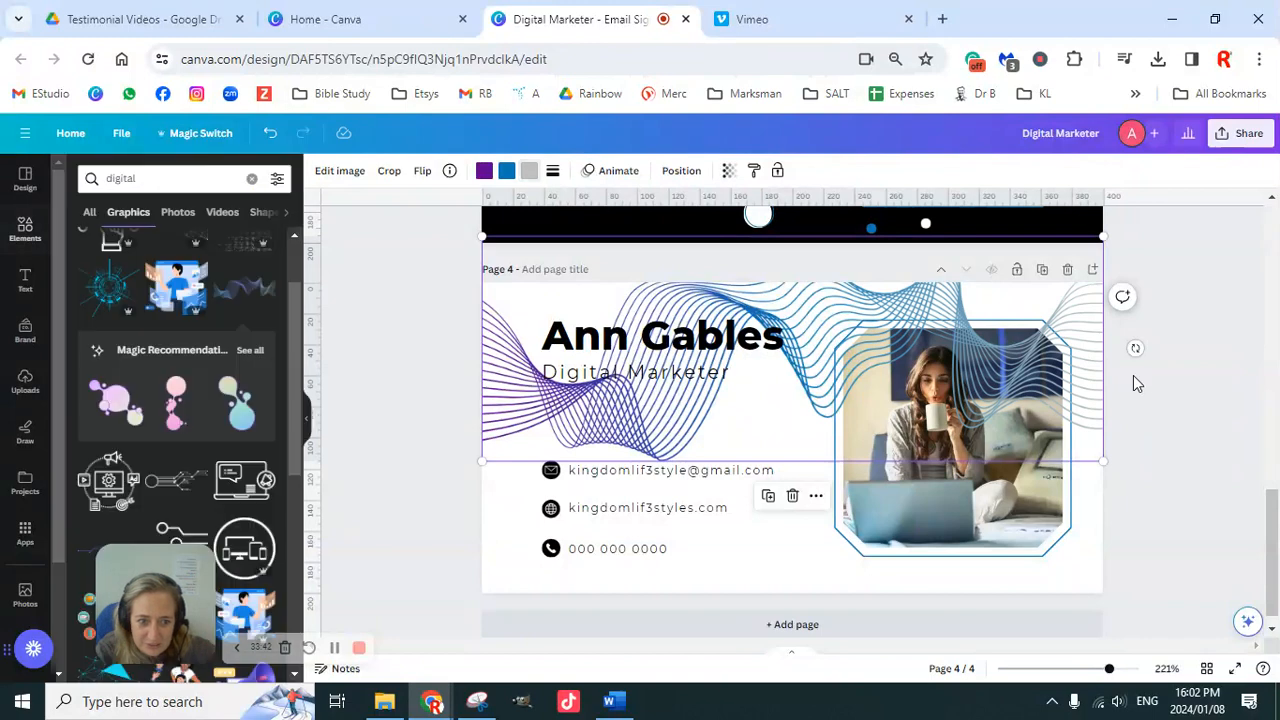
Step: Fade the wave graphic to transparency 13
{"action": "left_click", "coordinate": [729, 172]}
{"action": "left_click_drag", "start_coordinate": [731, 229], "coordinate": [614, 226]}
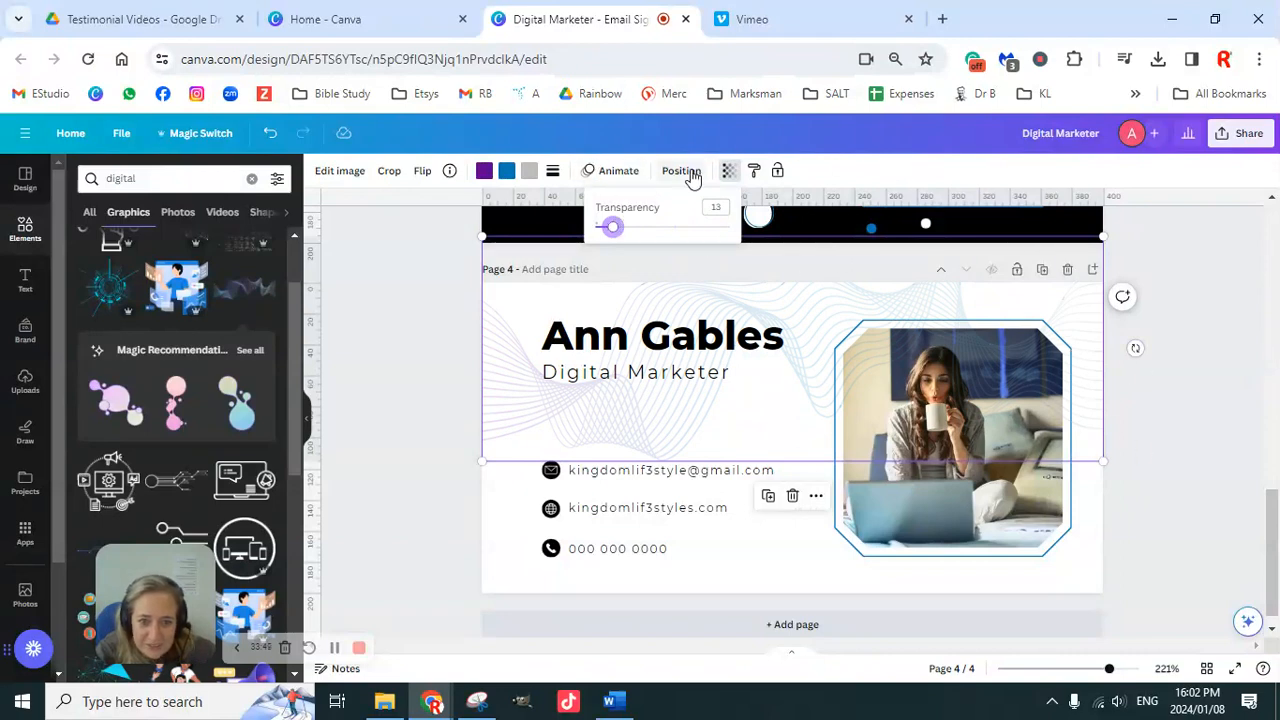
{"action": "left_click", "coordinate": [1166, 423]}
{"action": "left_click", "coordinate": [1161, 421]}
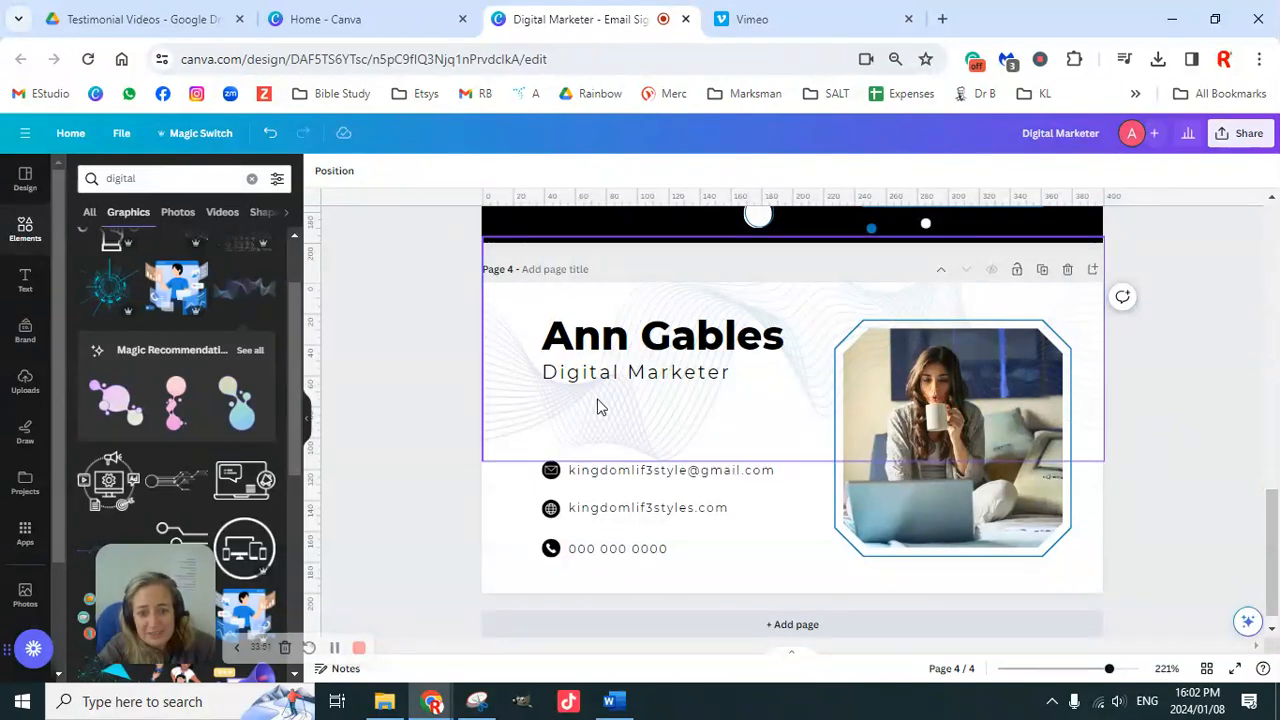
{"action": "left_click", "coordinate": [503, 393]}
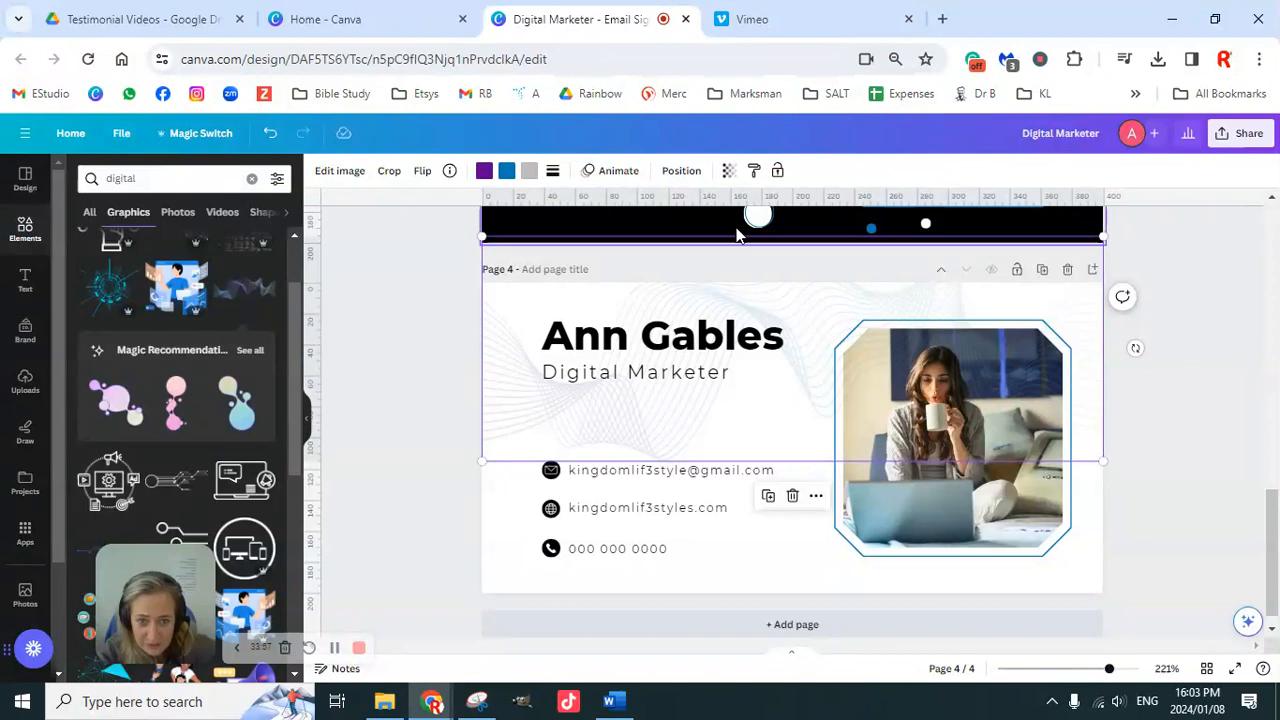
{"action": "left_click", "coordinate": [681, 172]}
{"action": "left_click", "coordinate": [228, 210]}
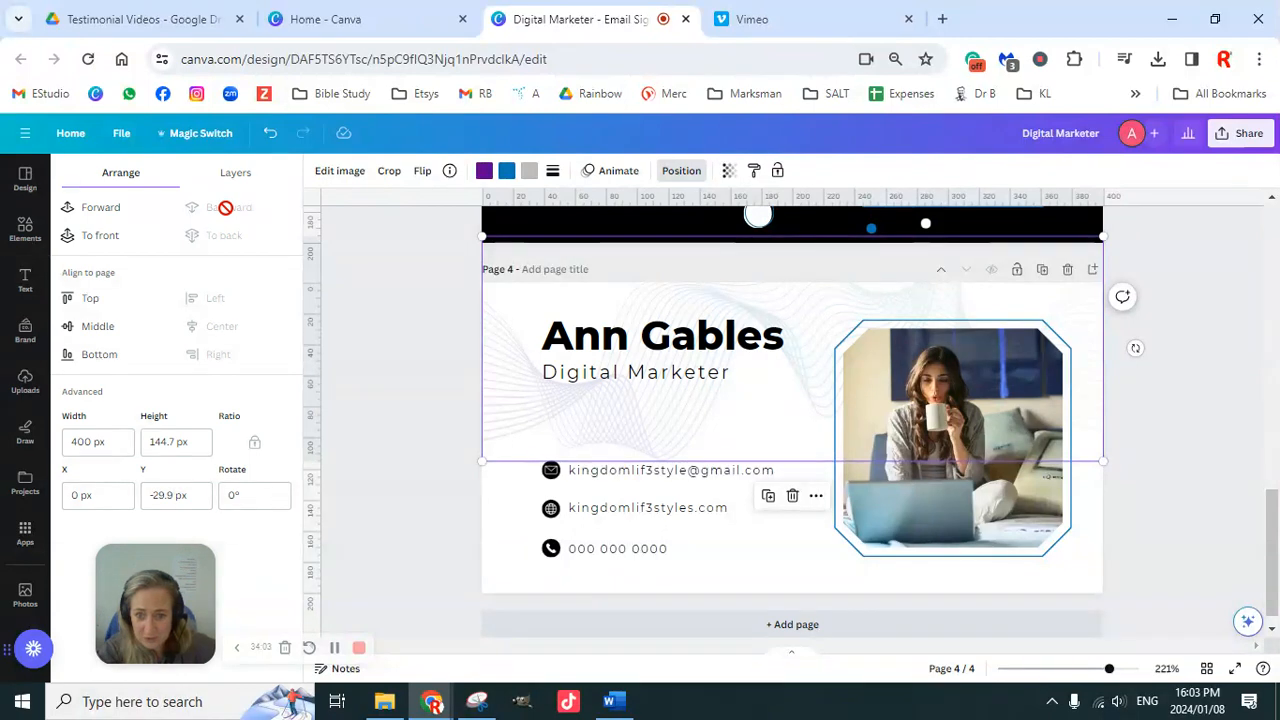
{"action": "left_click", "coordinate": [1190, 447]}
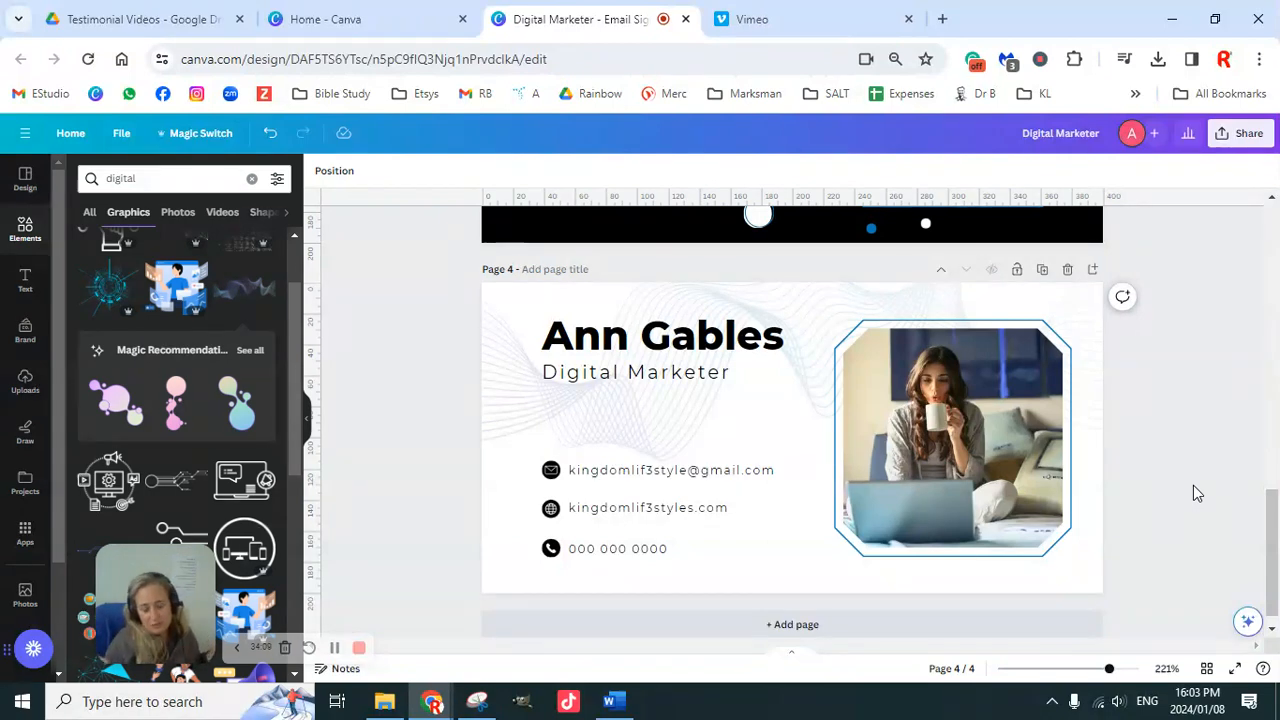
Step: Duplicate page 4 as page 5 and delete its wave background
{"action": "left_click", "coordinate": [1042, 269]}
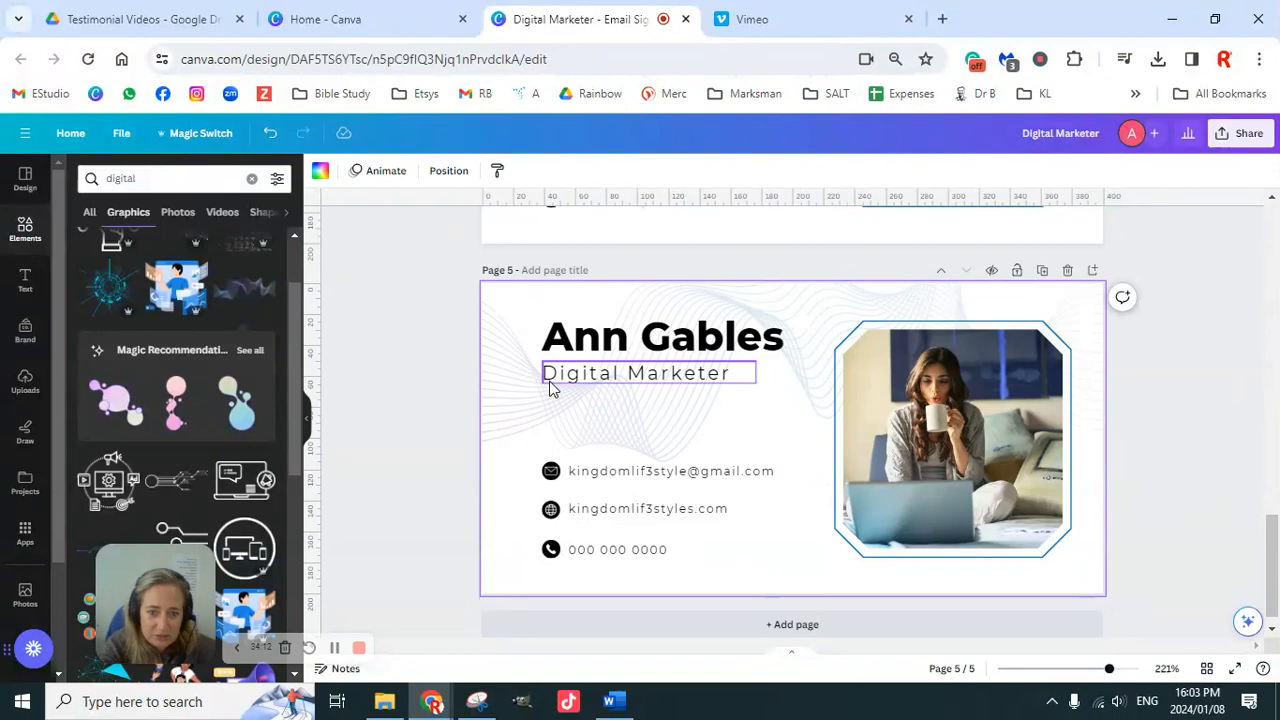
{"action": "left_click", "coordinate": [517, 403]}
{"action": "key", "text": "Delete"}
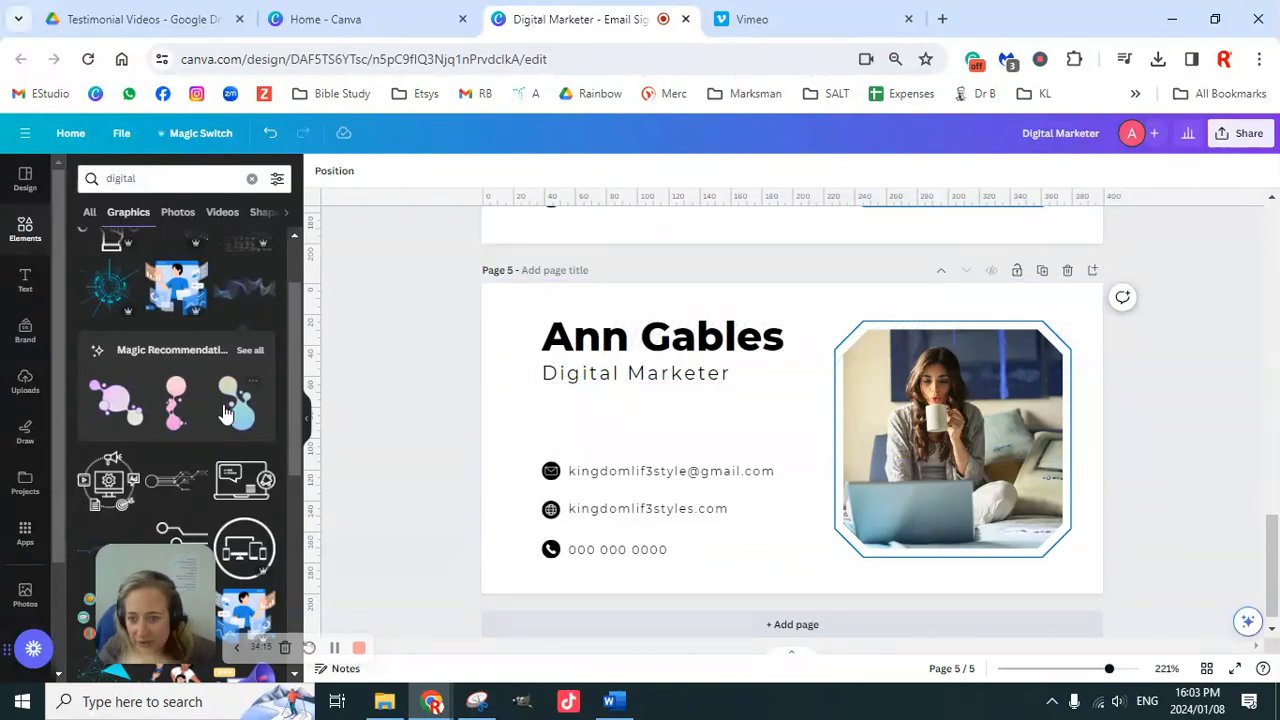
Step: Add the black hexagon-network graphic and enlarge it across most of the card
{"action": "scroll", "coordinate": [228, 405], "scroll_direction": "down", "scroll_amount": 5}
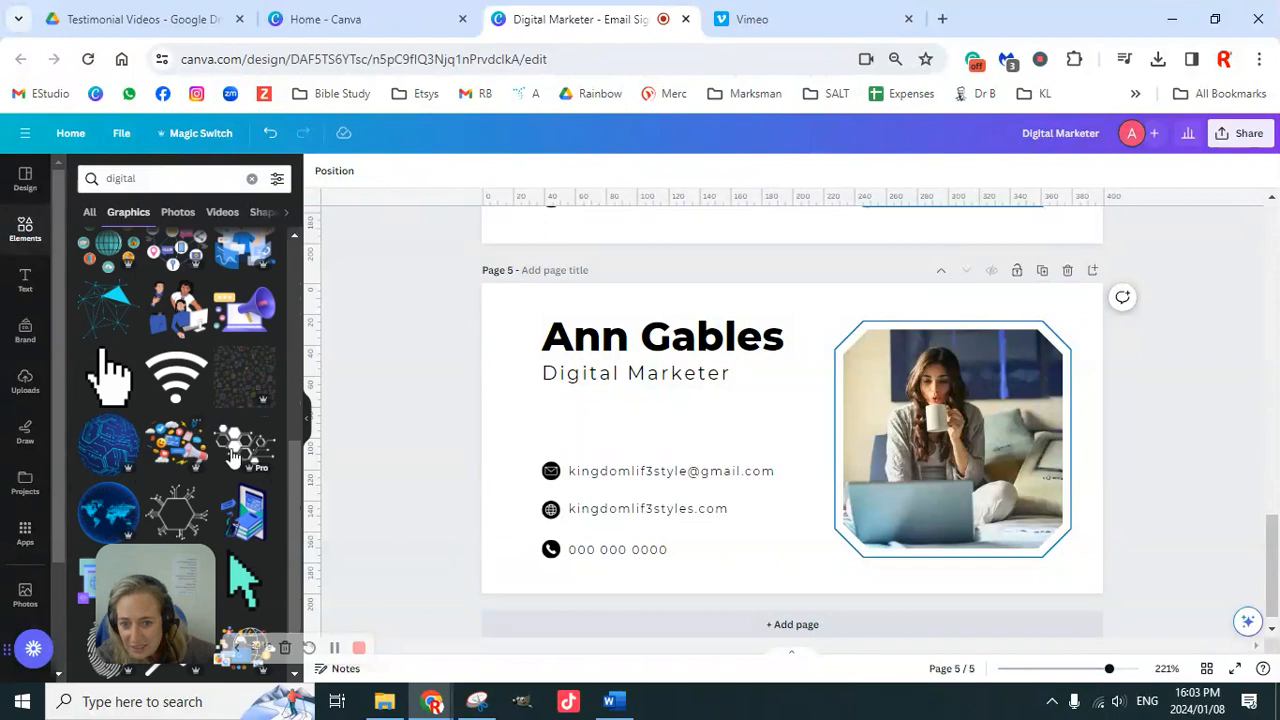
{"action": "left_click", "coordinate": [240, 452]}
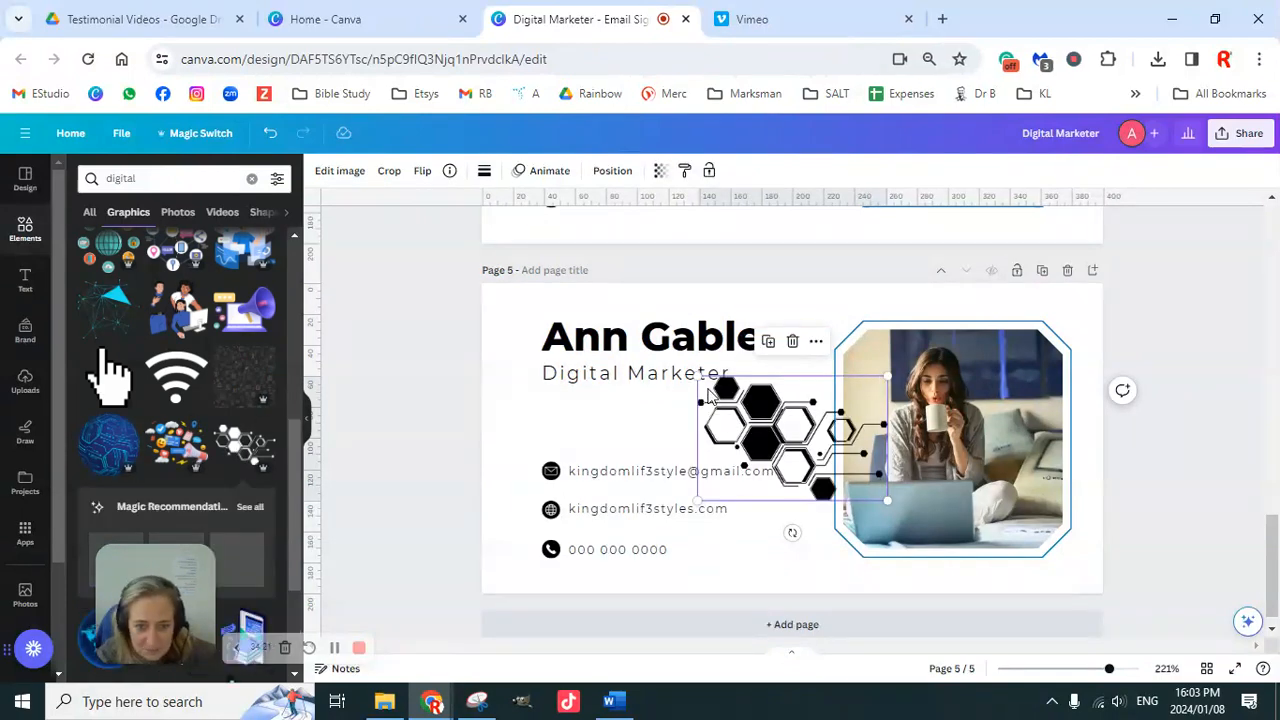
{"action": "left_click_drag", "start_coordinate": [724, 413], "coordinate": [508, 315]}
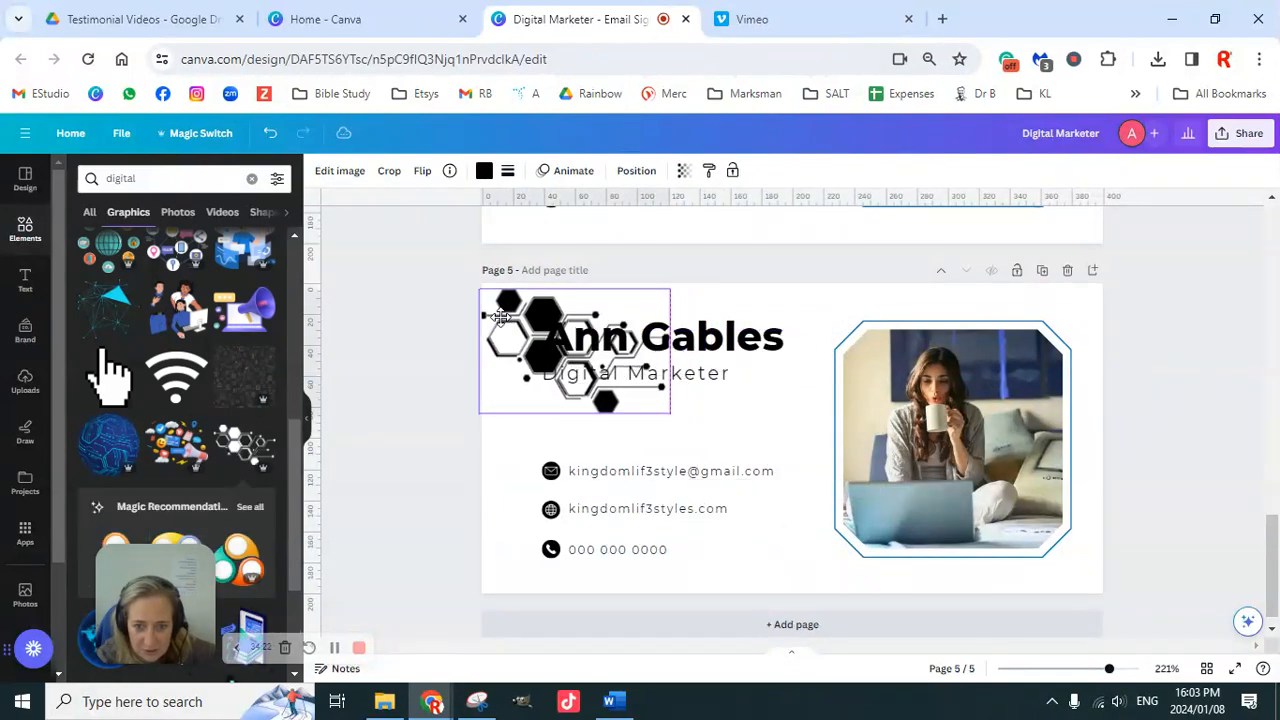
{"action": "left_click_drag", "start_coordinate": [673, 408], "coordinate": [1068, 627]}
Step: Recolour the hexagon-network graphic brand blue and fade its transparency to about 10
{"action": "left_click", "coordinate": [488, 173]}
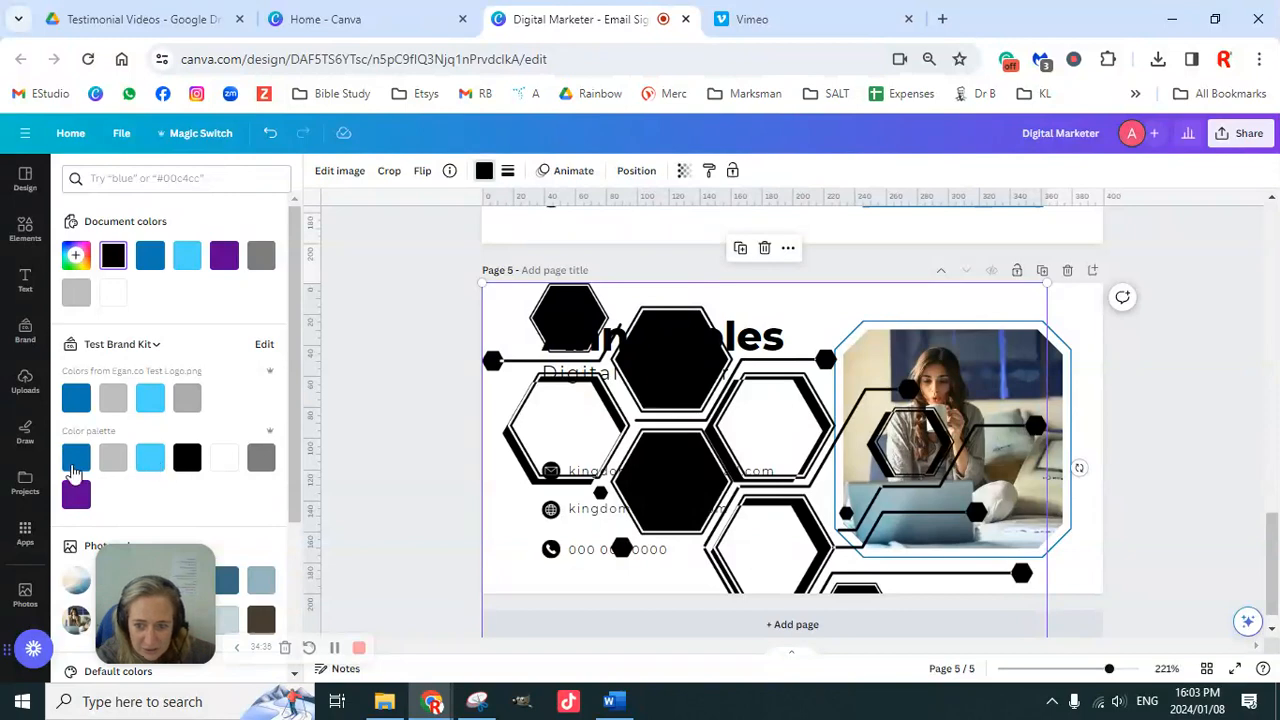
{"action": "left_click", "coordinate": [75, 458]}
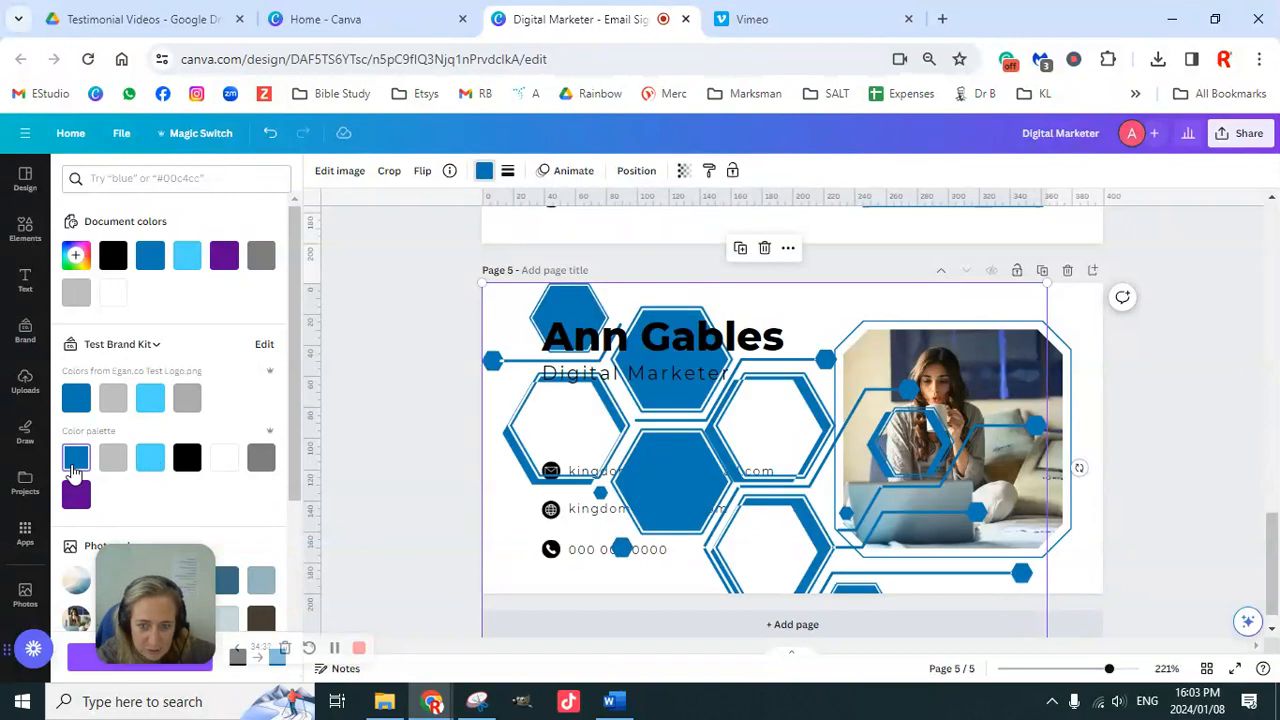
{"action": "left_click", "coordinate": [683, 171]}
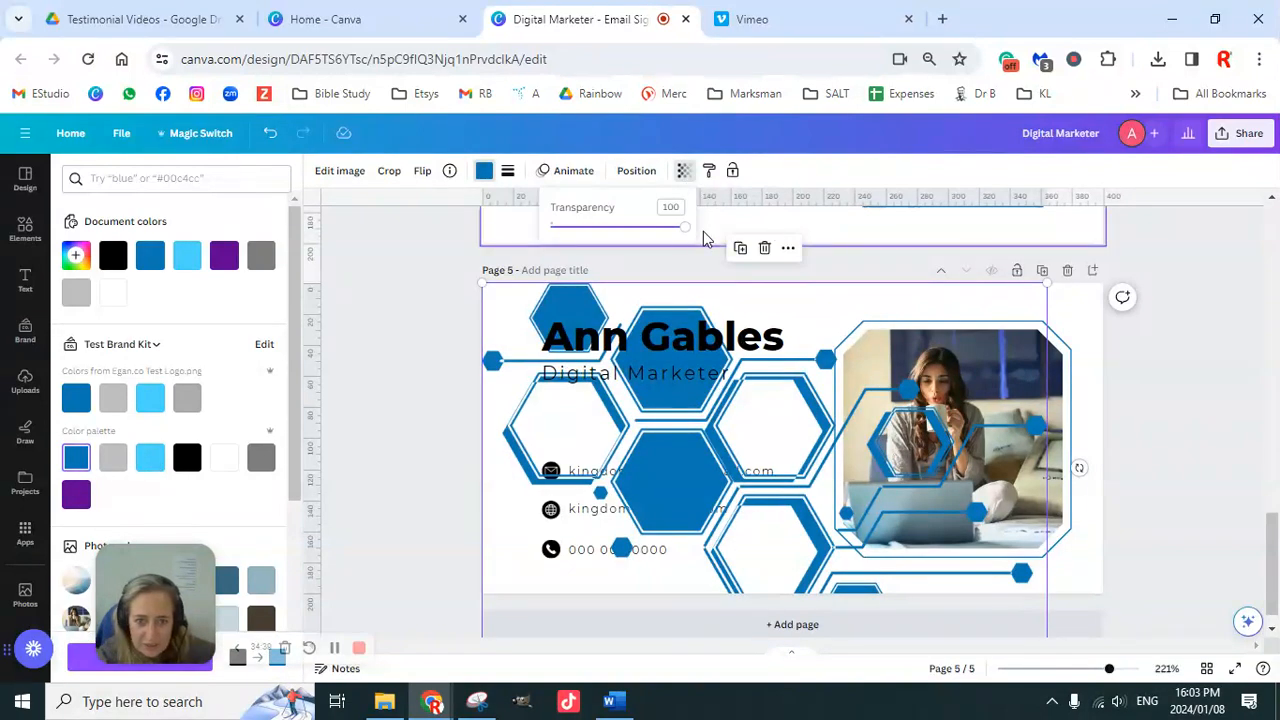
{"action": "left_click_drag", "start_coordinate": [684, 227], "coordinate": [568, 230]}
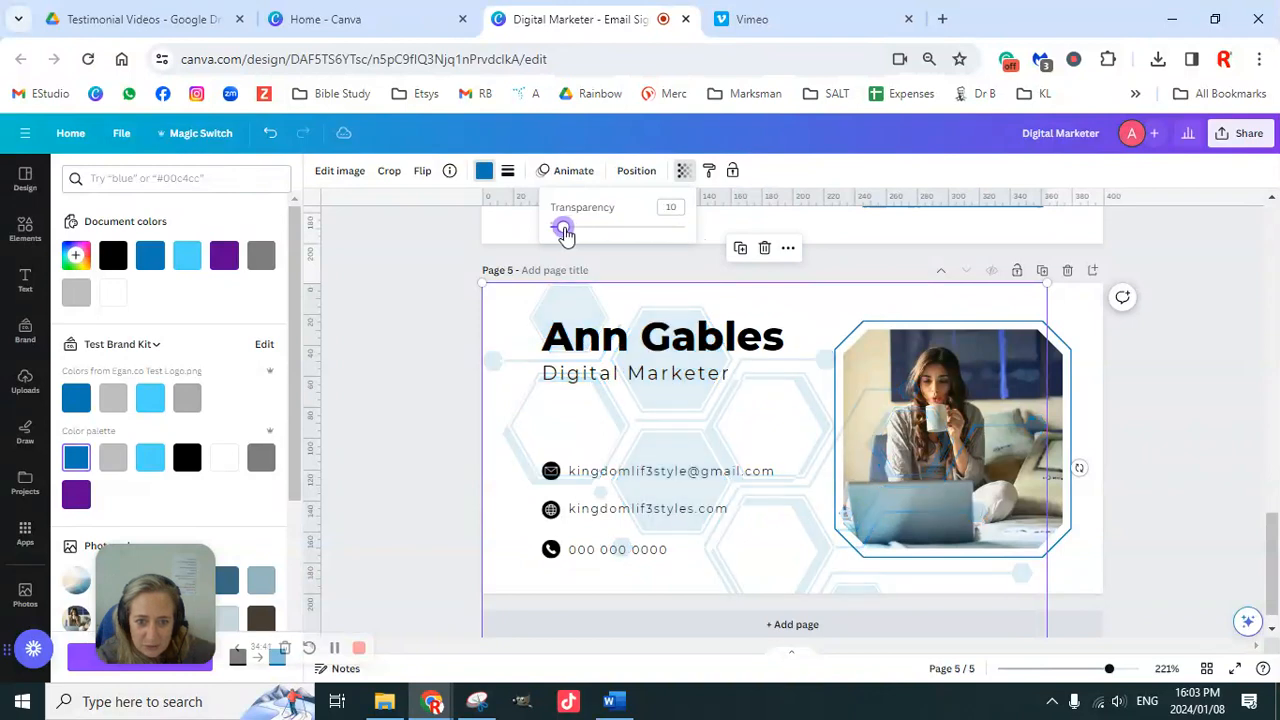
{"action": "left_click", "coordinate": [636, 171]}
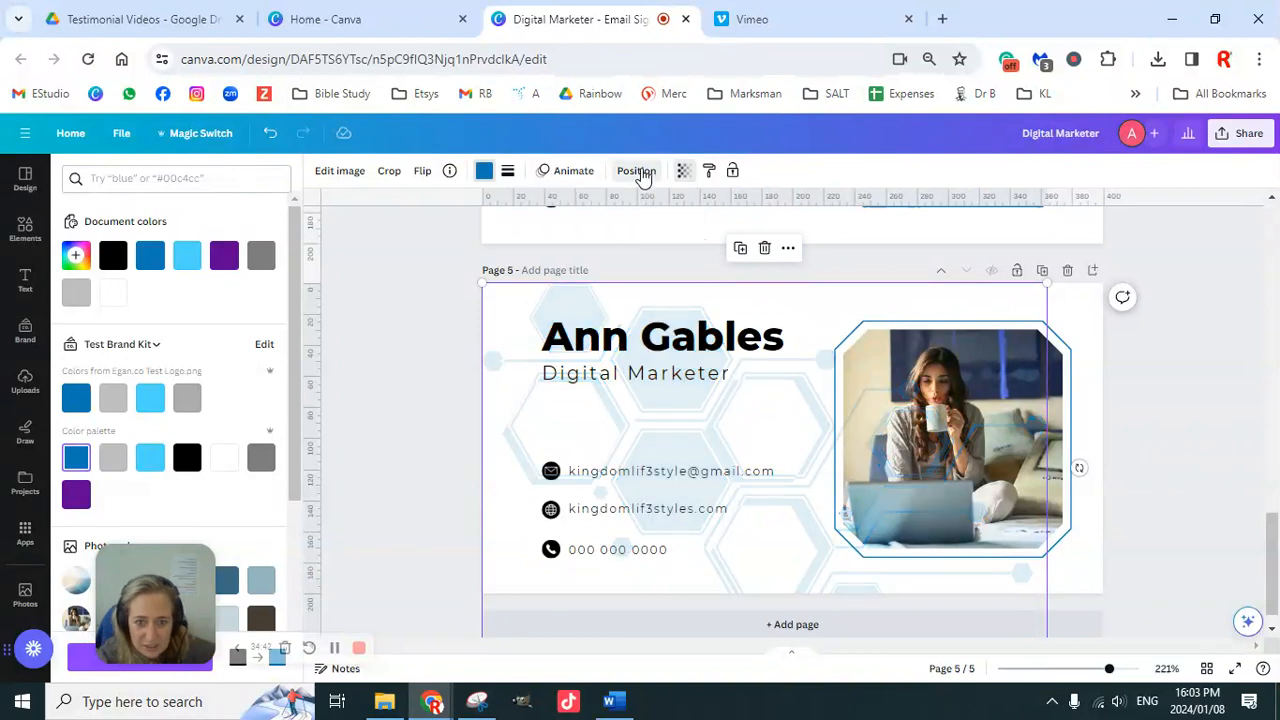
Step: Send the faded hexagons backward and enlarge them to about 441 × 288 px, spanning the card
{"action": "left_click", "coordinate": [228, 209]}
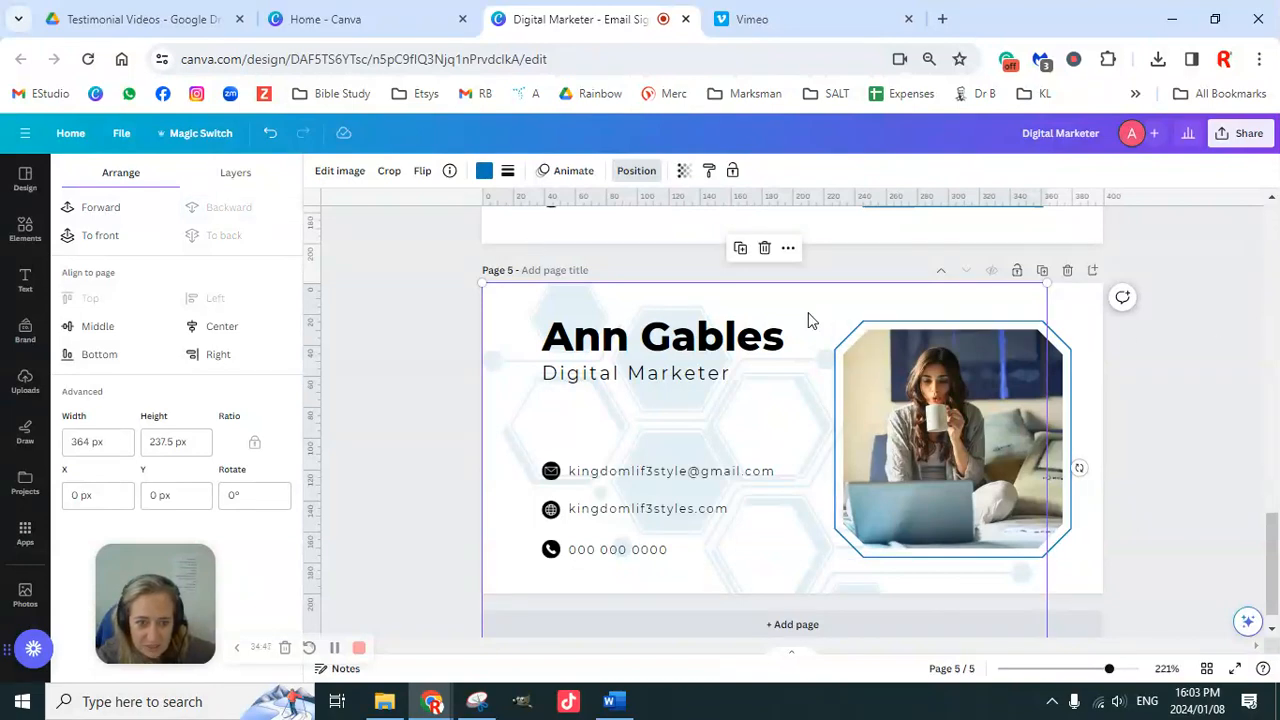
{"action": "left_click_drag", "start_coordinate": [819, 303], "coordinate": [769, 218]}
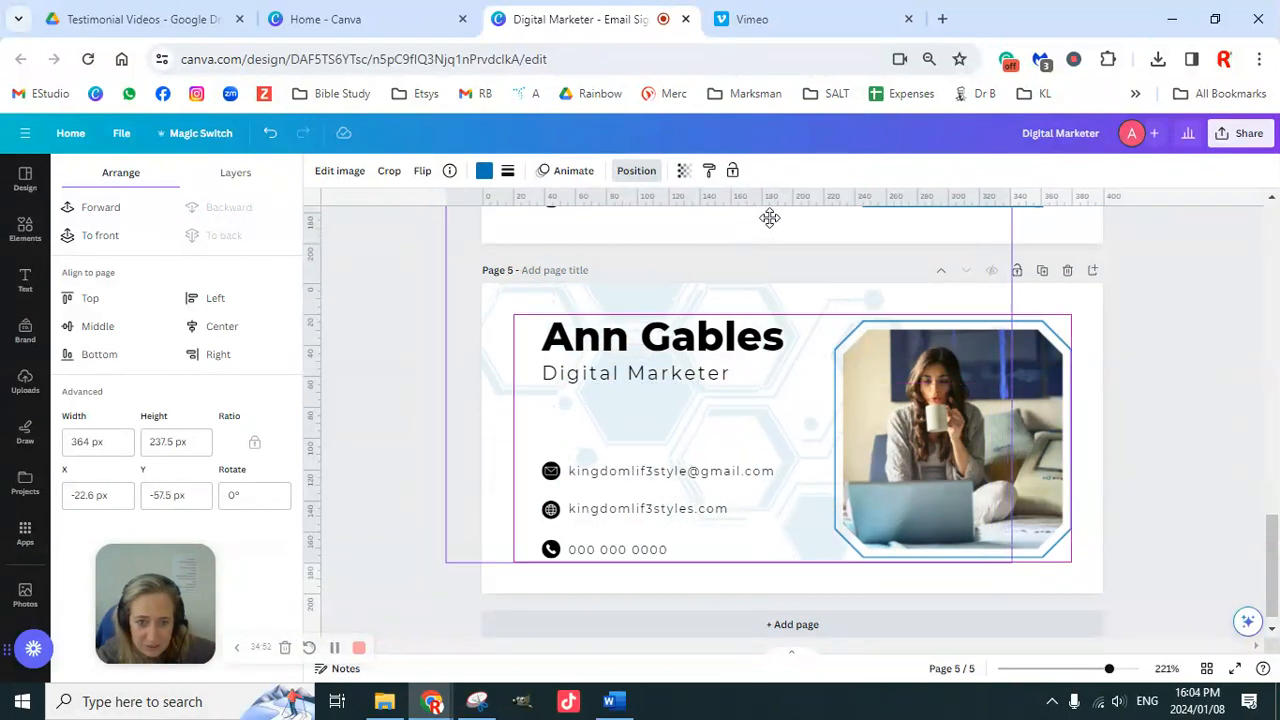
{"action": "left_click_drag", "start_coordinate": [770, 218], "coordinate": [807, 223]}
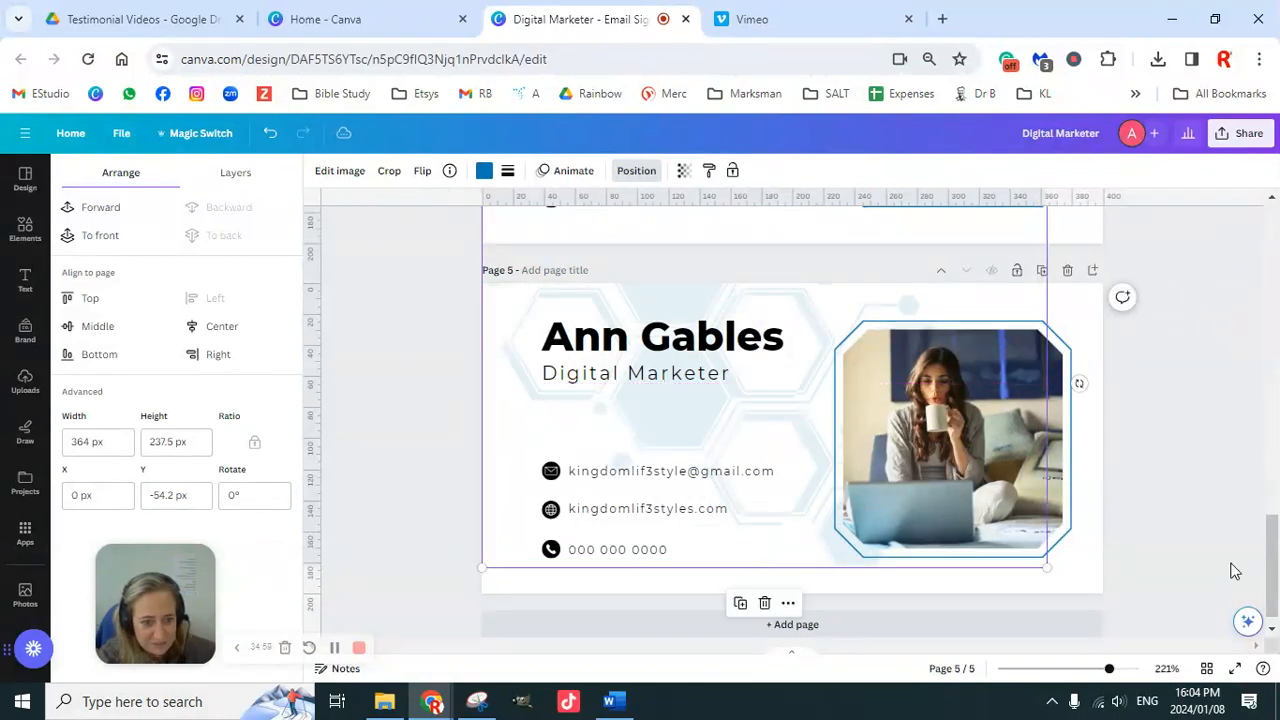
{"action": "left_click_drag", "start_coordinate": [1047, 567], "coordinate": [1186, 619]}
{"action": "left_click_drag", "start_coordinate": [797, 313], "coordinate": [806, 286]}
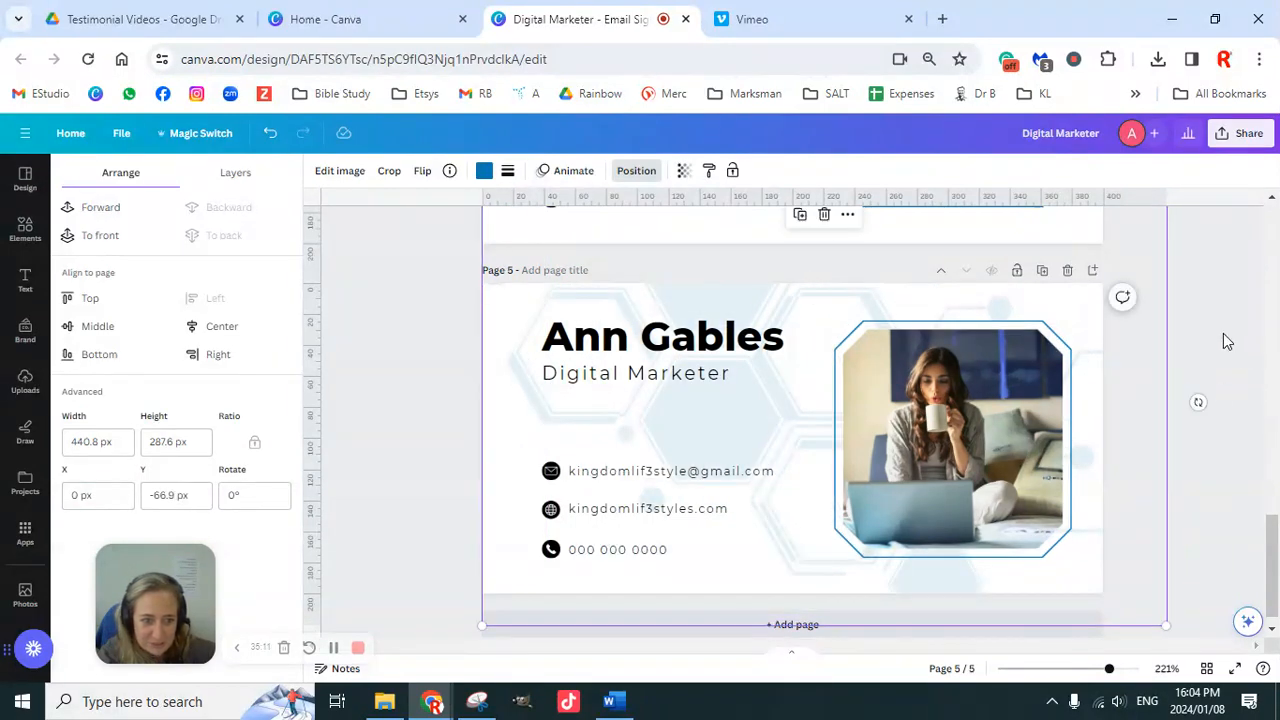
{"action": "left_click", "coordinate": [1225, 341]}
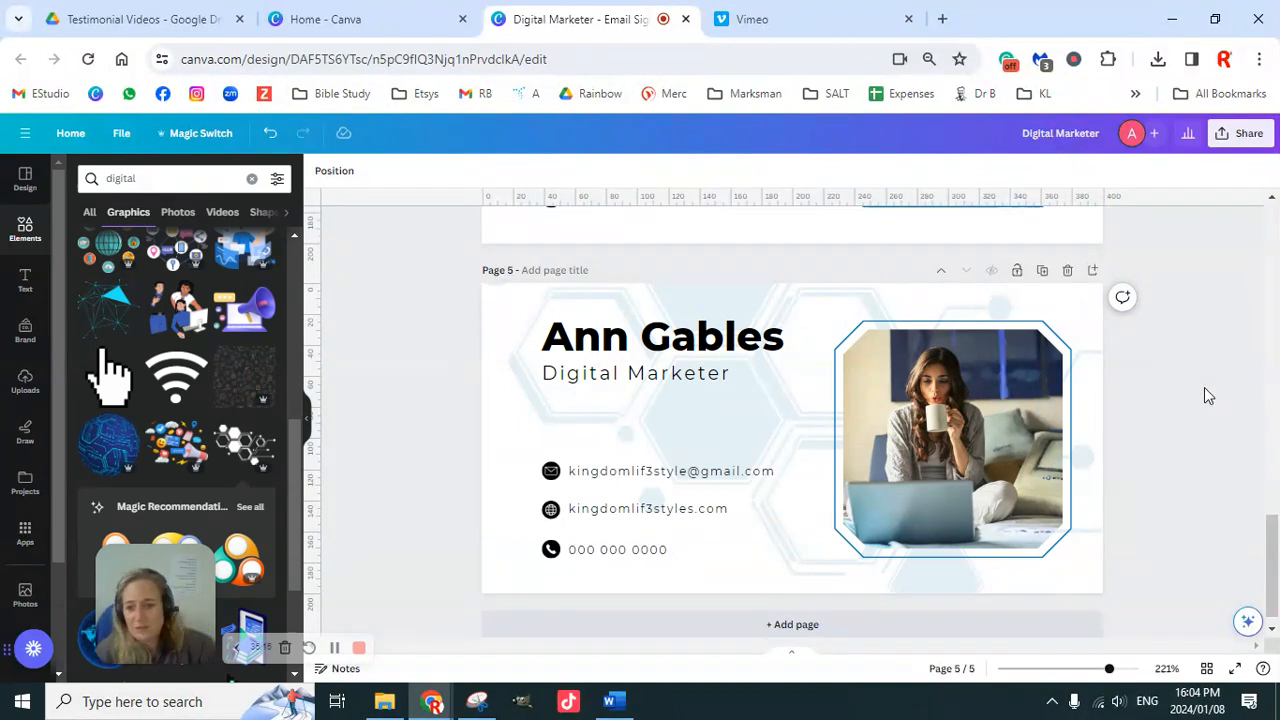
{"action": "scroll", "coordinate": [185, 455], "scroll_direction": "down", "scroll_amount": 1}
{"action": "scroll", "coordinate": [231, 424], "scroll_direction": "down", "scroll_amount": 6}
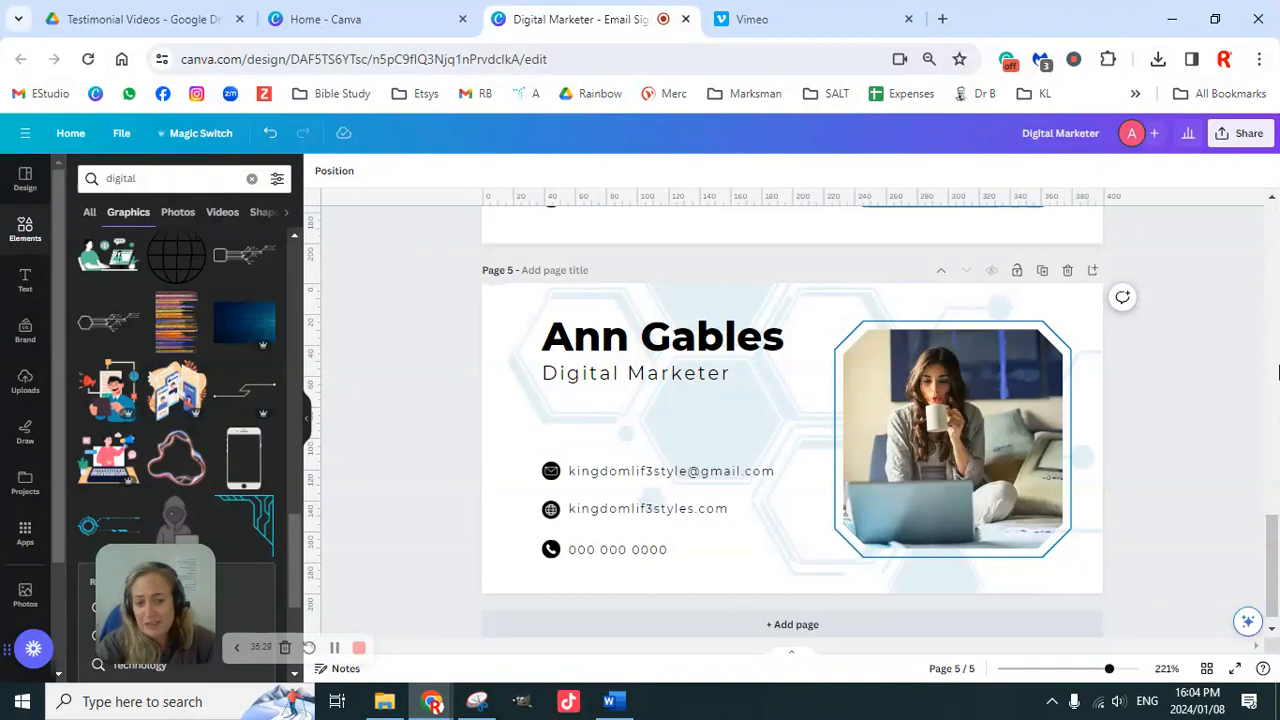
{"action": "scroll", "coordinate": [1043, 410], "scroll_direction": "up", "scroll_amount": 10}
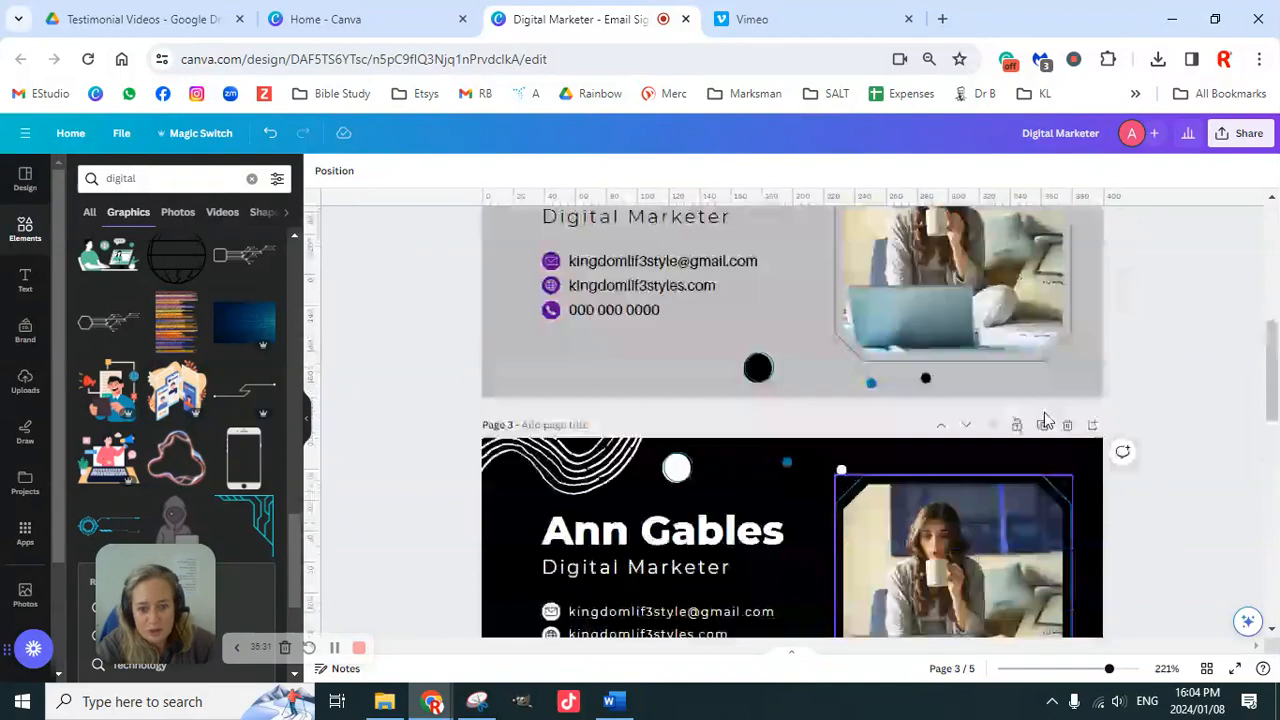
{"action": "scroll", "coordinate": [1043, 412], "scroll_direction": "up", "scroll_amount": 2}
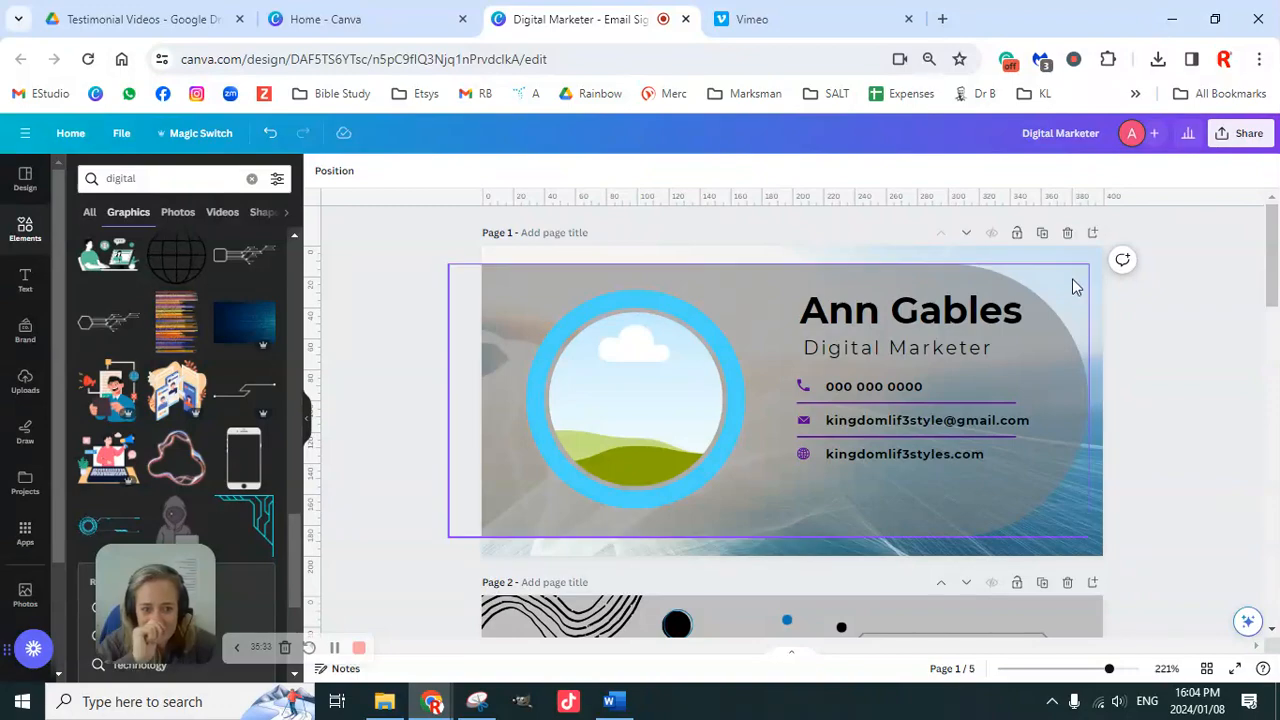
{"action": "left_click", "coordinate": [1066, 236]}
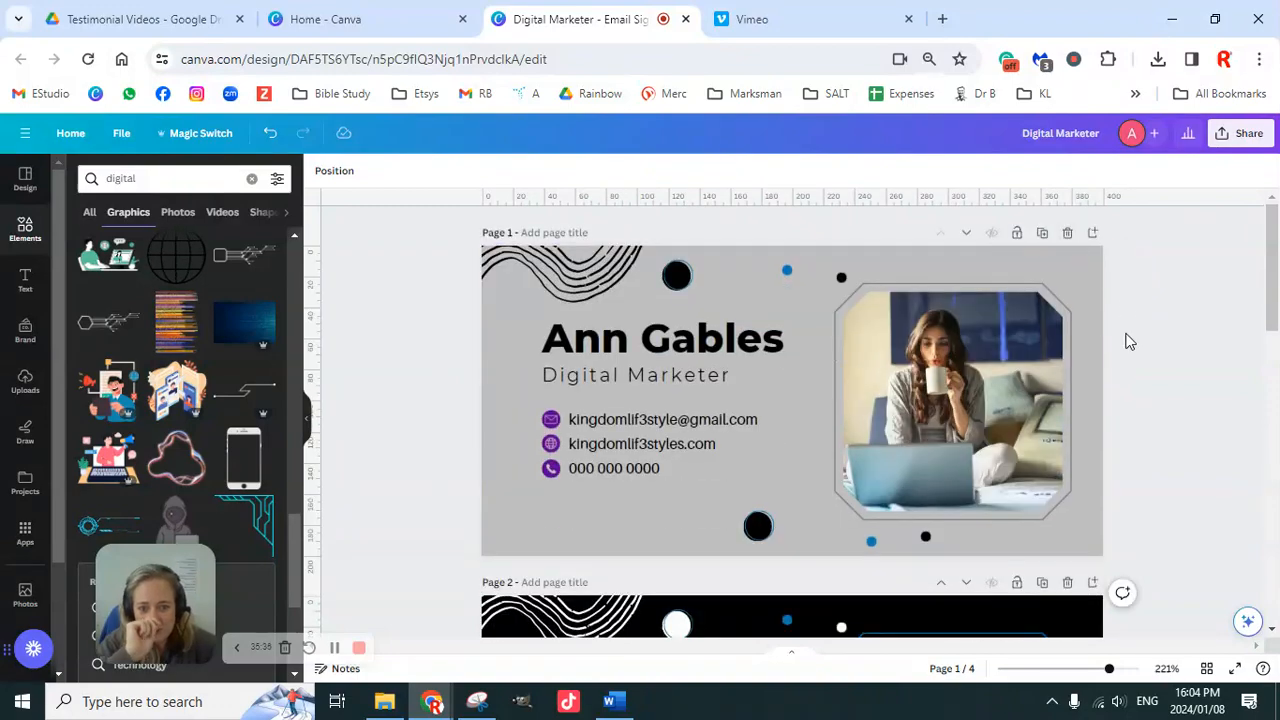
{"action": "scroll", "coordinate": [1137, 443], "scroll_direction": "down", "scroll_amount": 10}
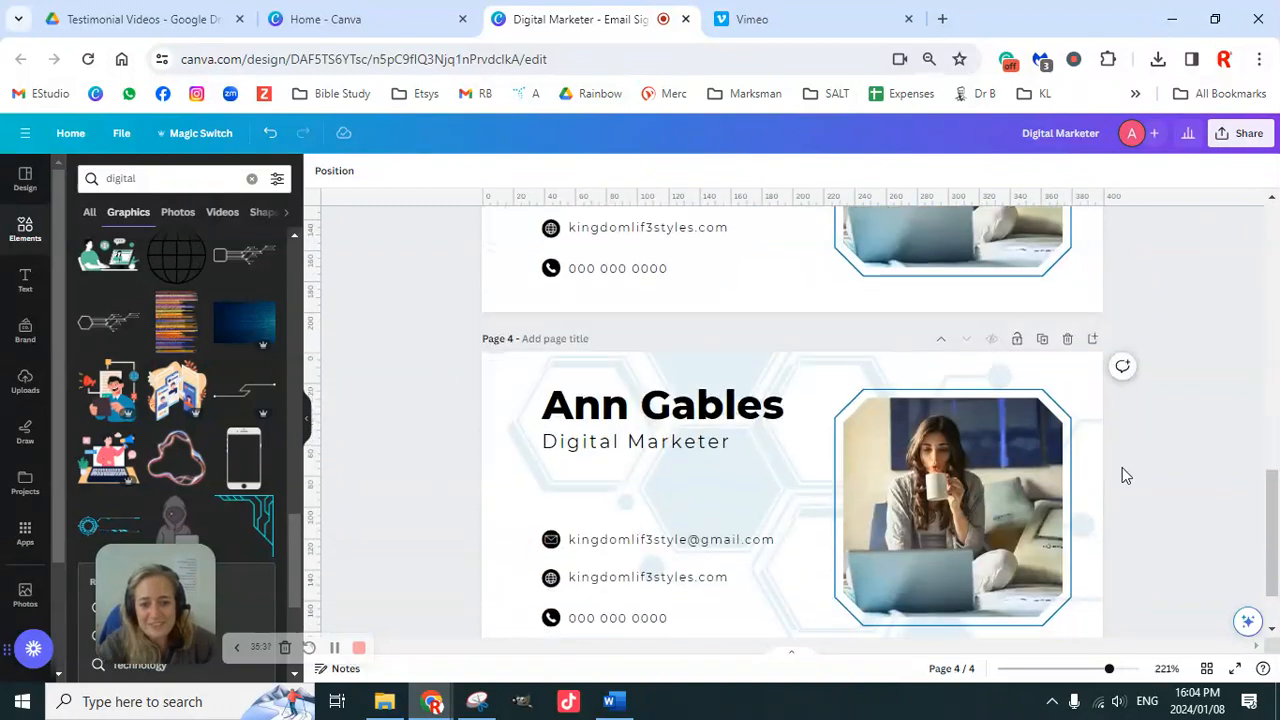
{"action": "scroll", "coordinate": [1191, 541], "scroll_direction": "up", "scroll_amount": 5}
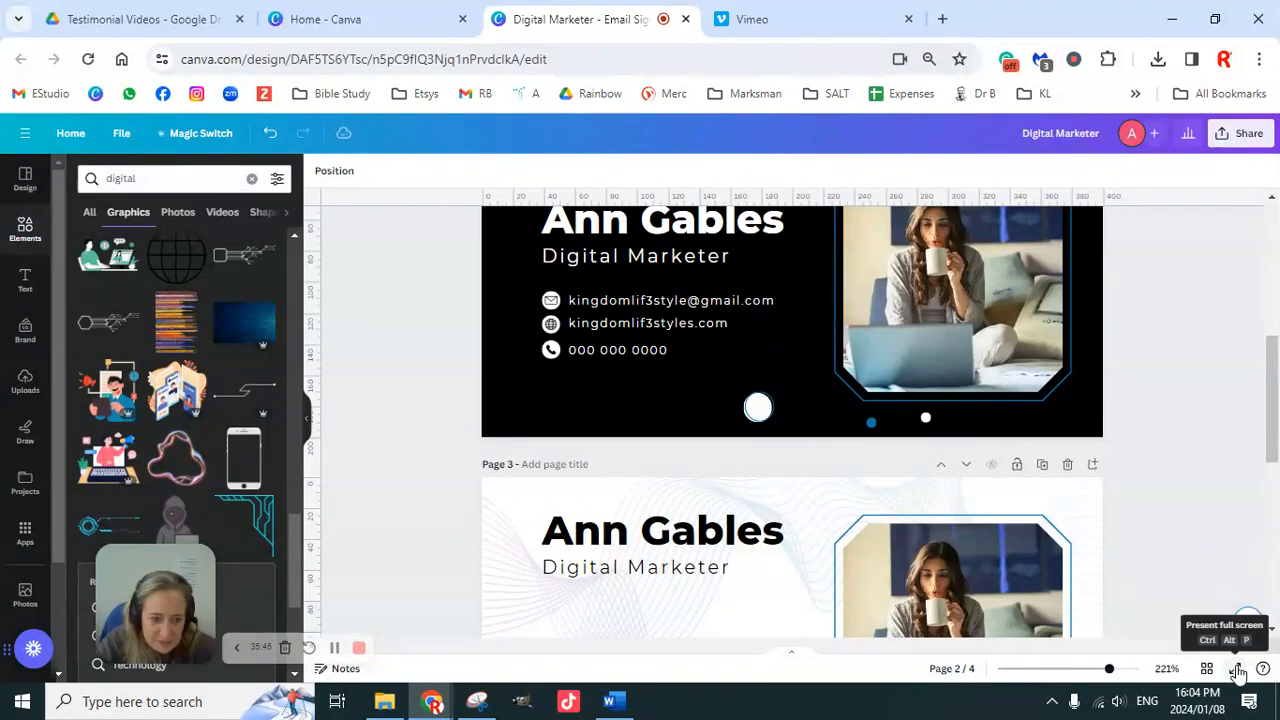
{"action": "left_click", "coordinate": [1237, 671]}
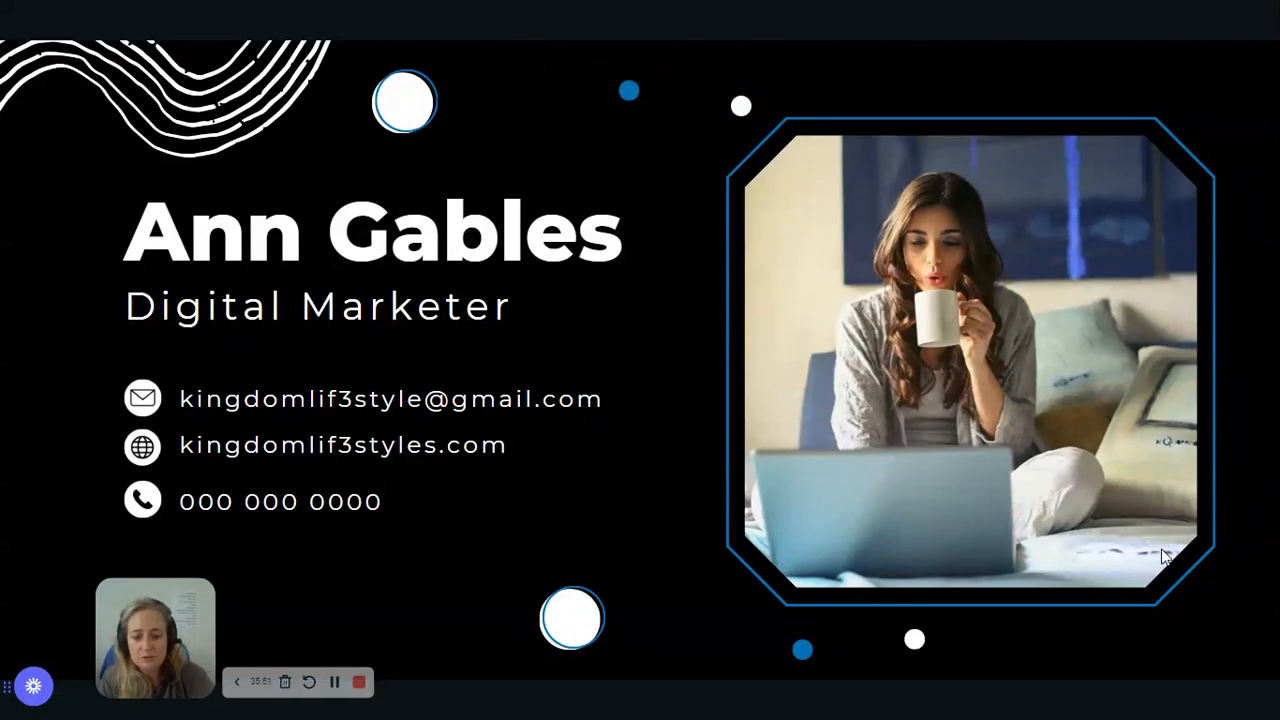
{"action": "left_click", "coordinate": [1161, 548]}
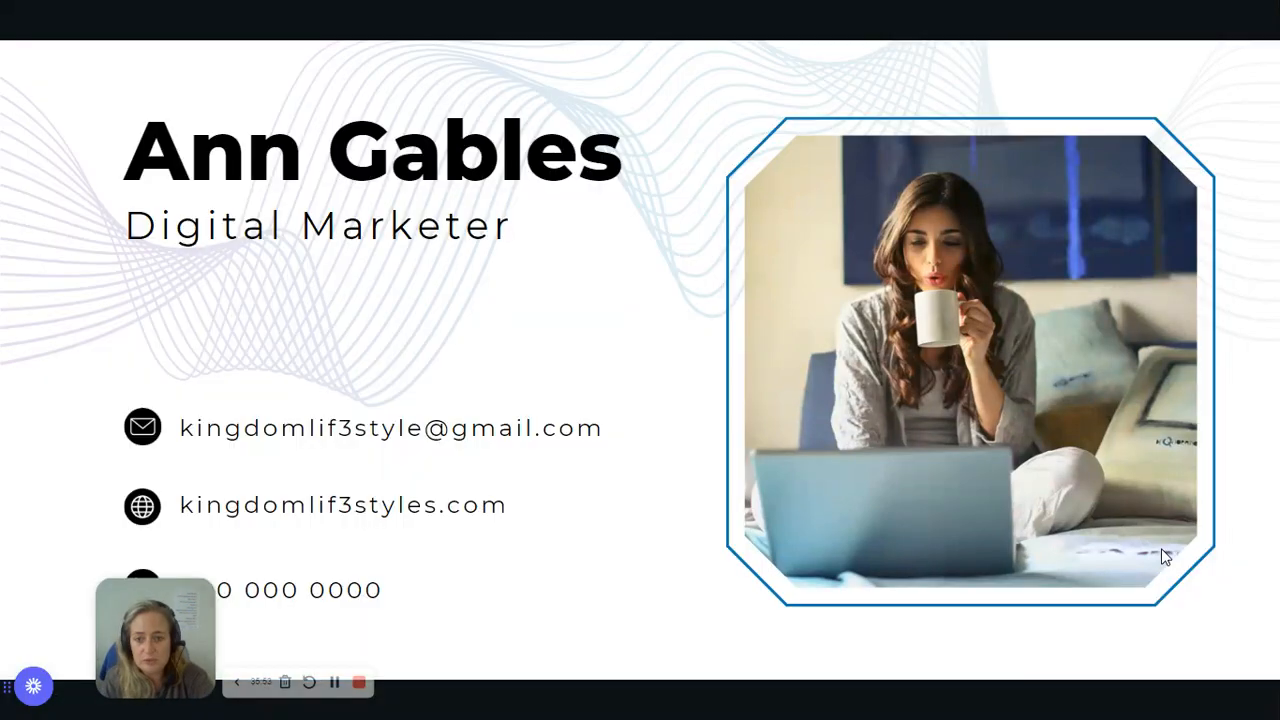
{"action": "left_click", "coordinate": [1161, 548]}
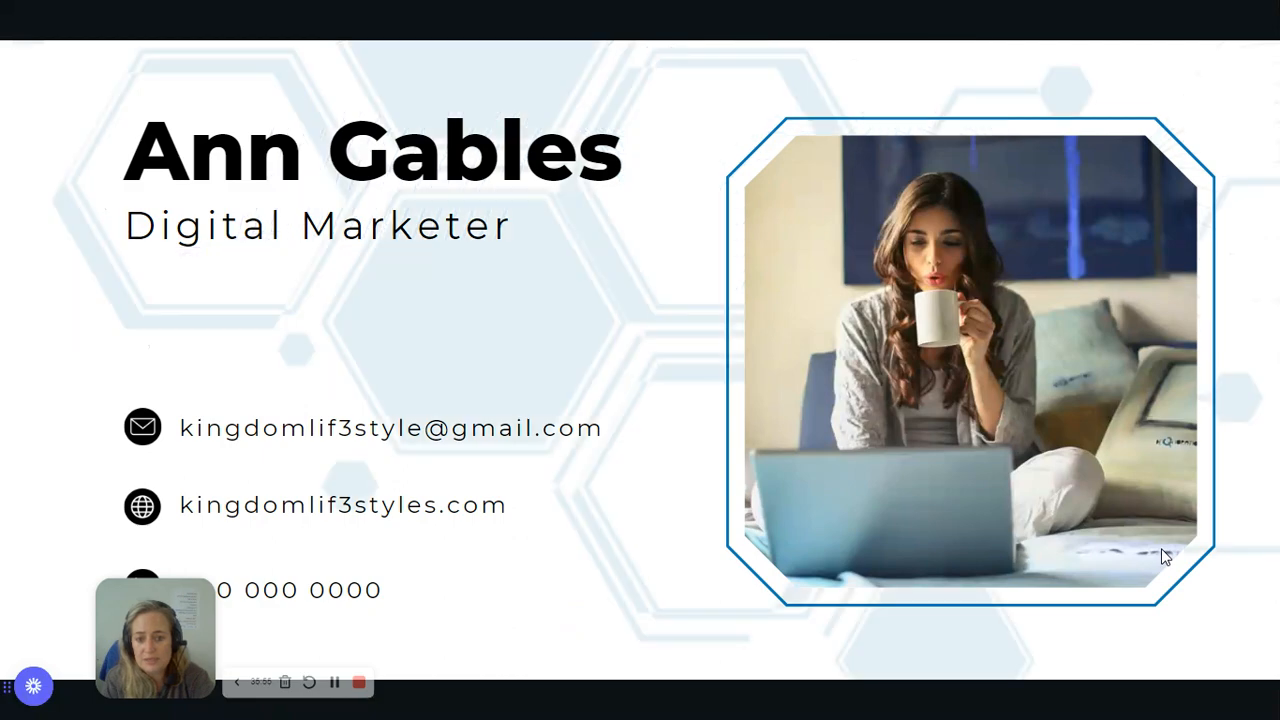
{"action": "key", "text": "Left"}
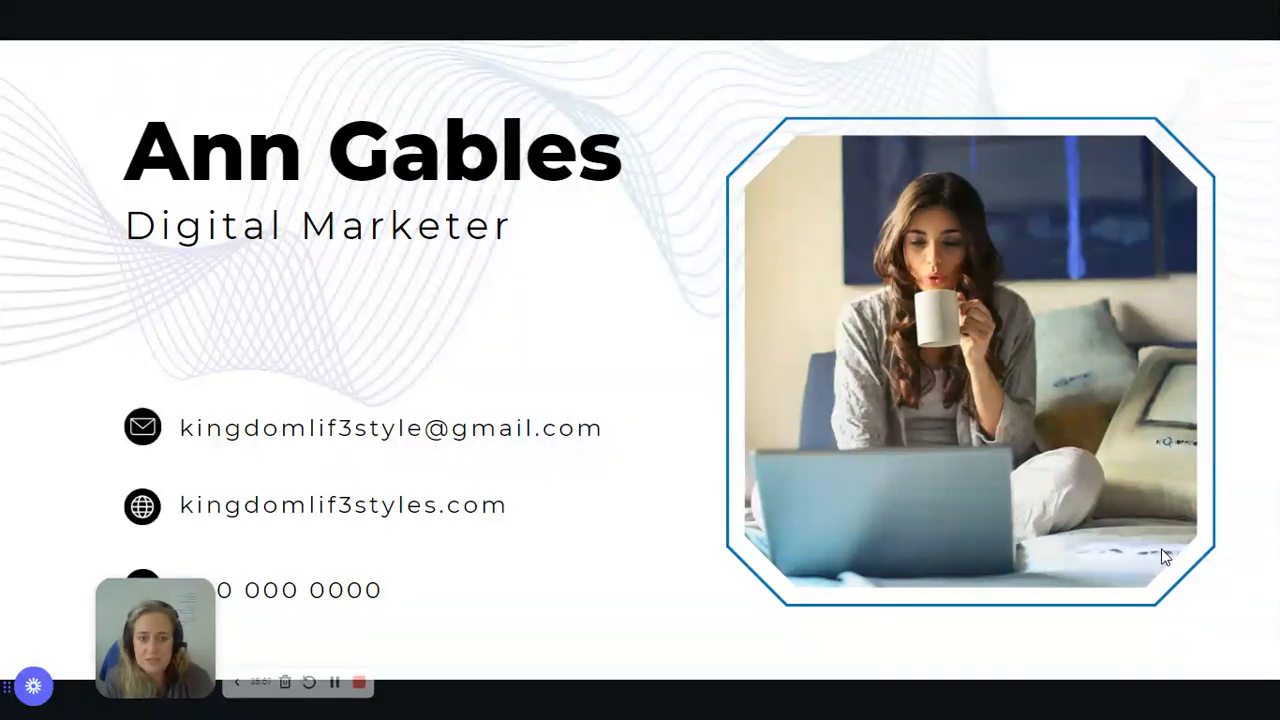
{"action": "key", "text": "Right"}
{"action": "key", "text": "Left"}
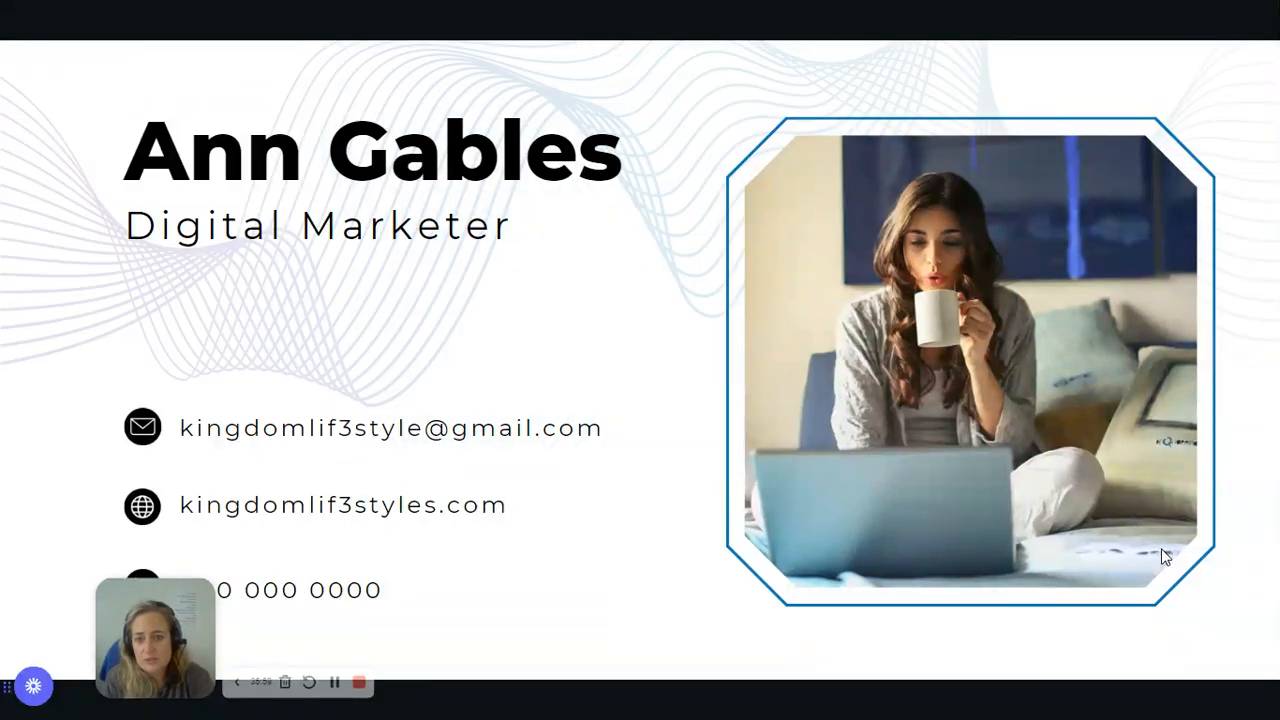
{"action": "key", "text": "Left"}
{"action": "key", "text": "Left"}
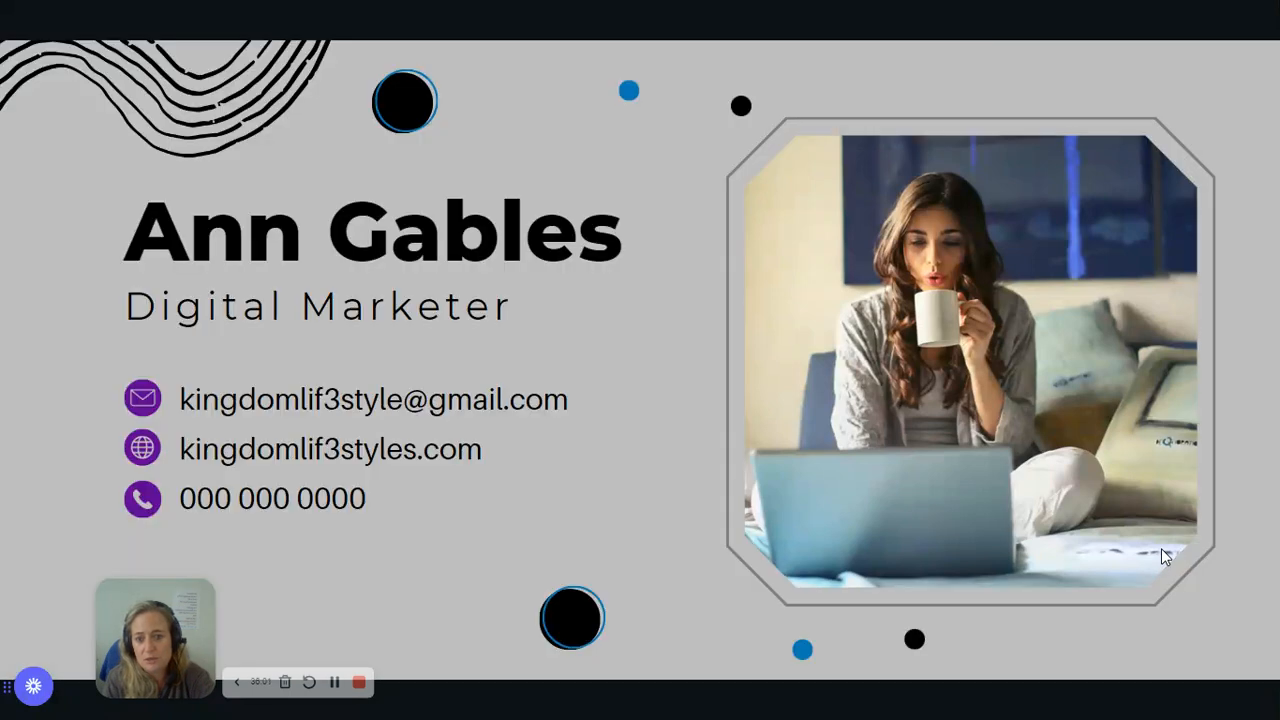
{"action": "key", "text": "Right"}
{"action": "key", "text": "Right"}
{"action": "key", "text": "Right"}
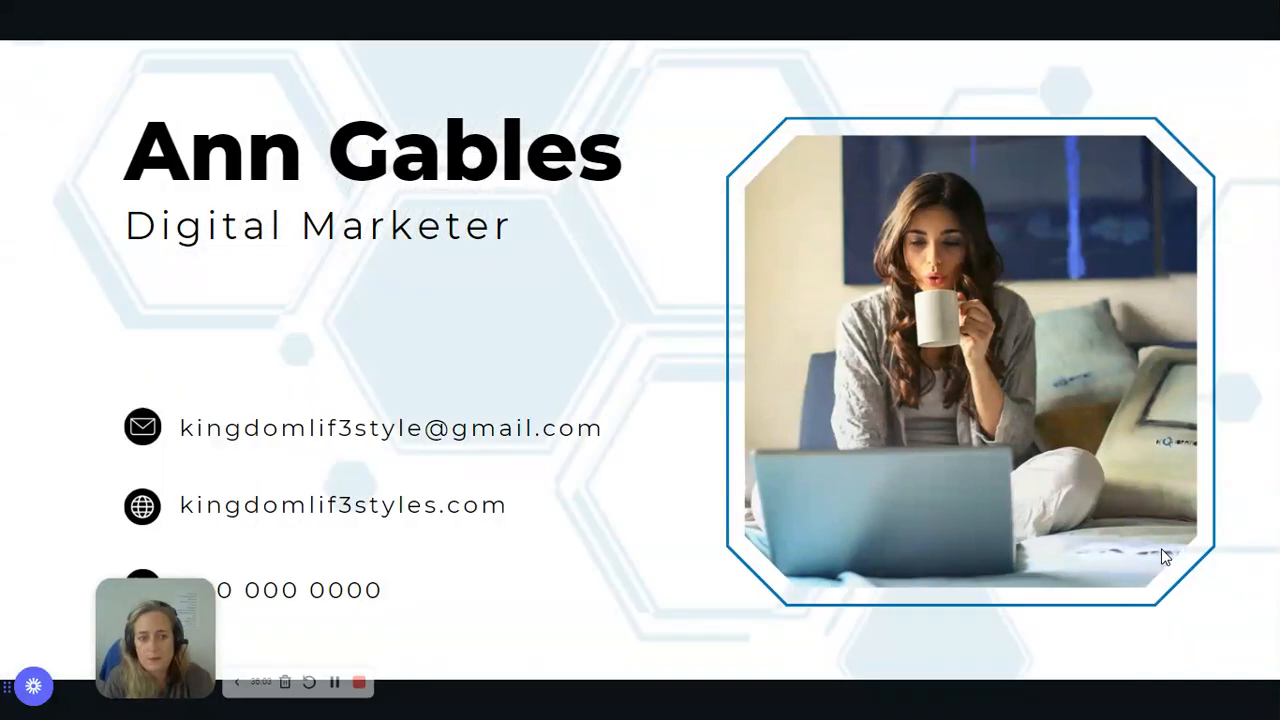
{"action": "key", "text": "Left"}
{"action": "key", "text": "Left"}
{"action": "key", "text": "Left"}
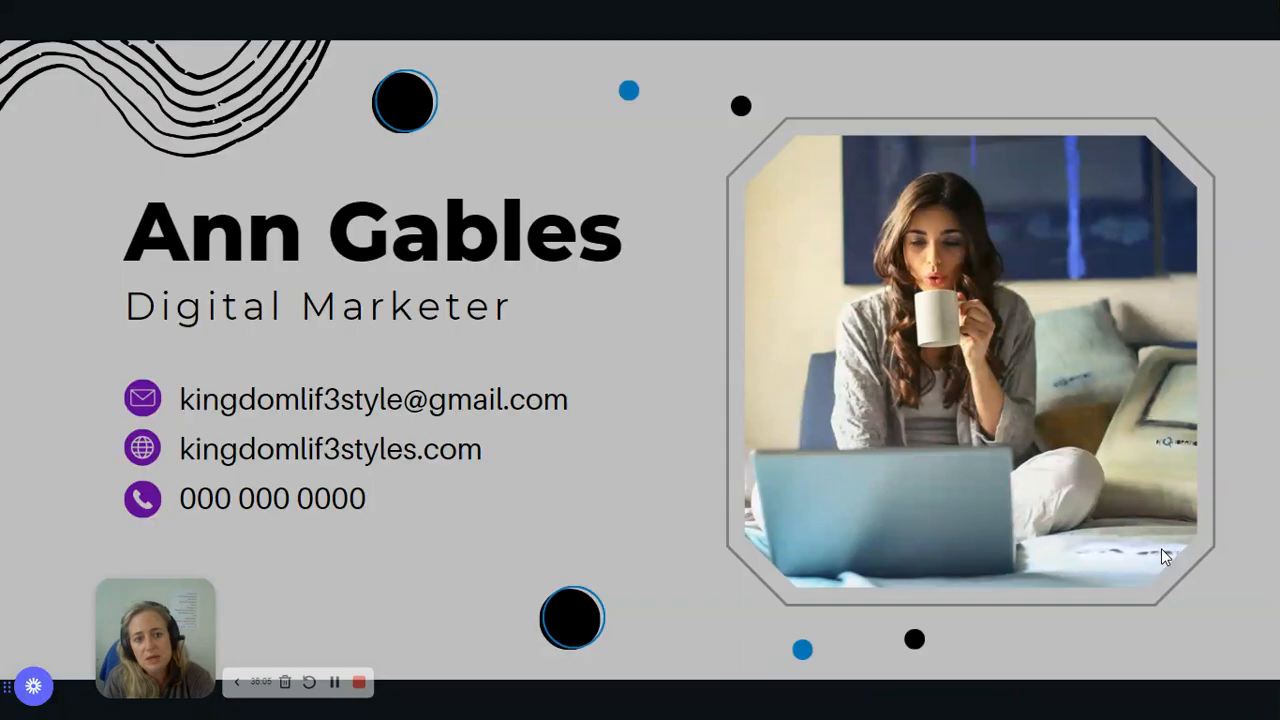
{"action": "key", "text": "Right"}
{"action": "key", "text": "Right"}
{"action": "key", "text": "Right"}
{"action": "key", "text": "Left"}
{"action": "key", "text": "Left"}
{"action": "key", "text": "Left"}
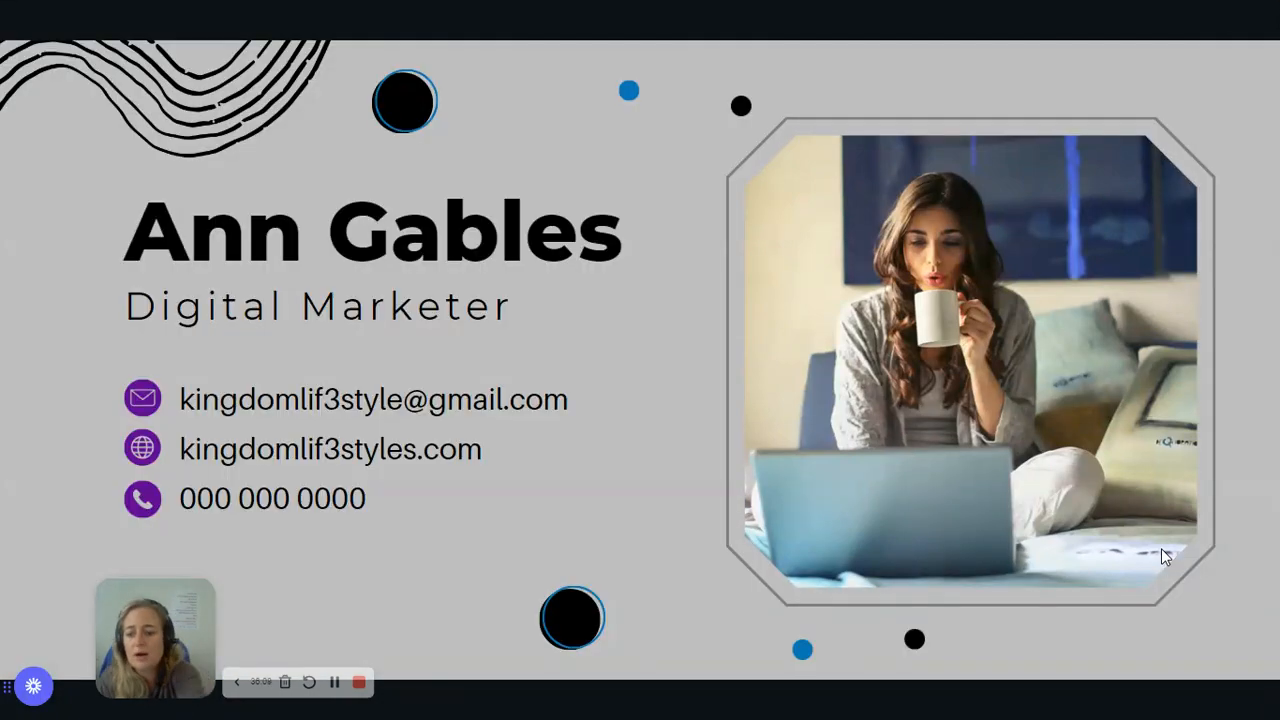
{"action": "key", "text": "Escape"}
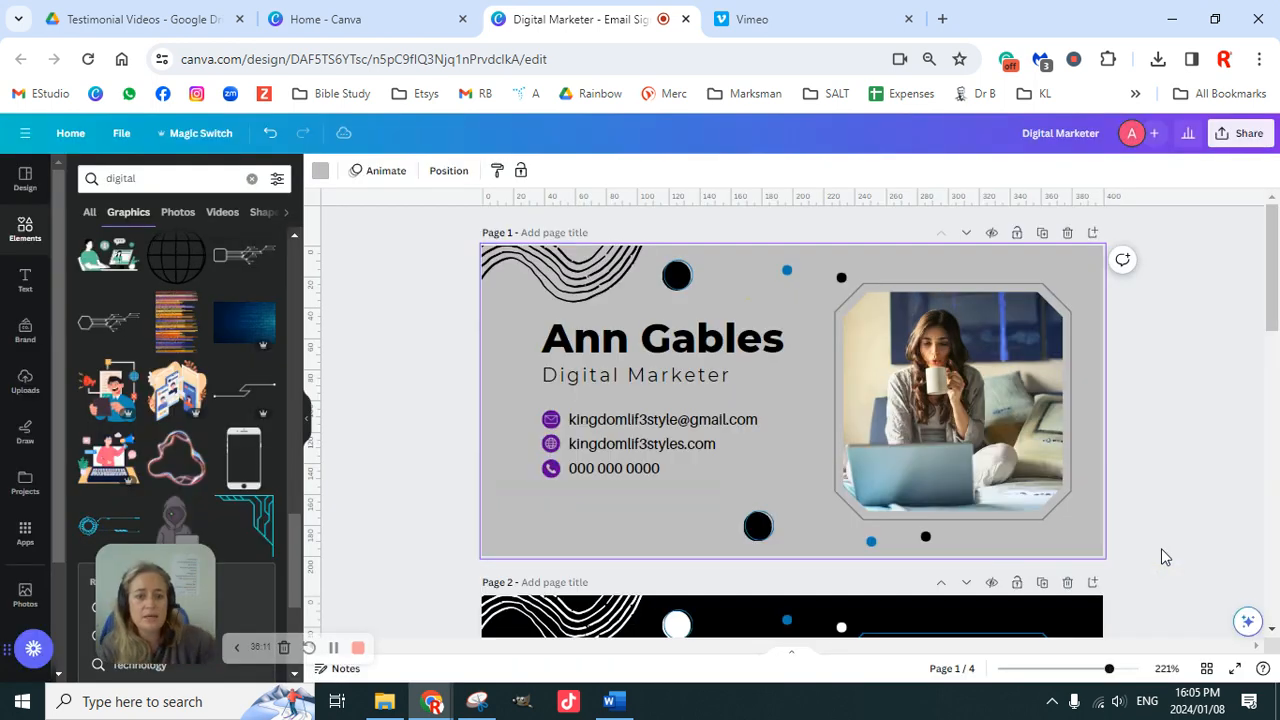
{"action": "scroll", "coordinate": [1270, 500], "scroll_direction": "down", "scroll_amount": 4}
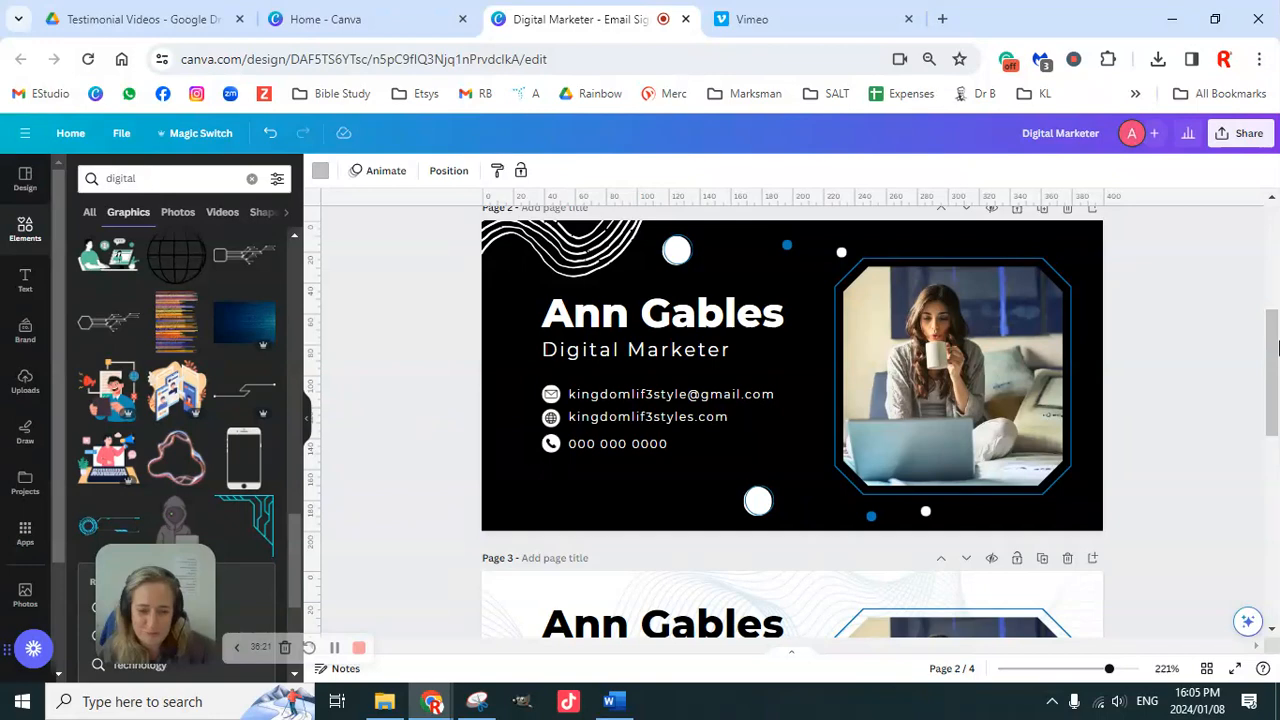
{"action": "left_click", "coordinate": [1143, 311]}
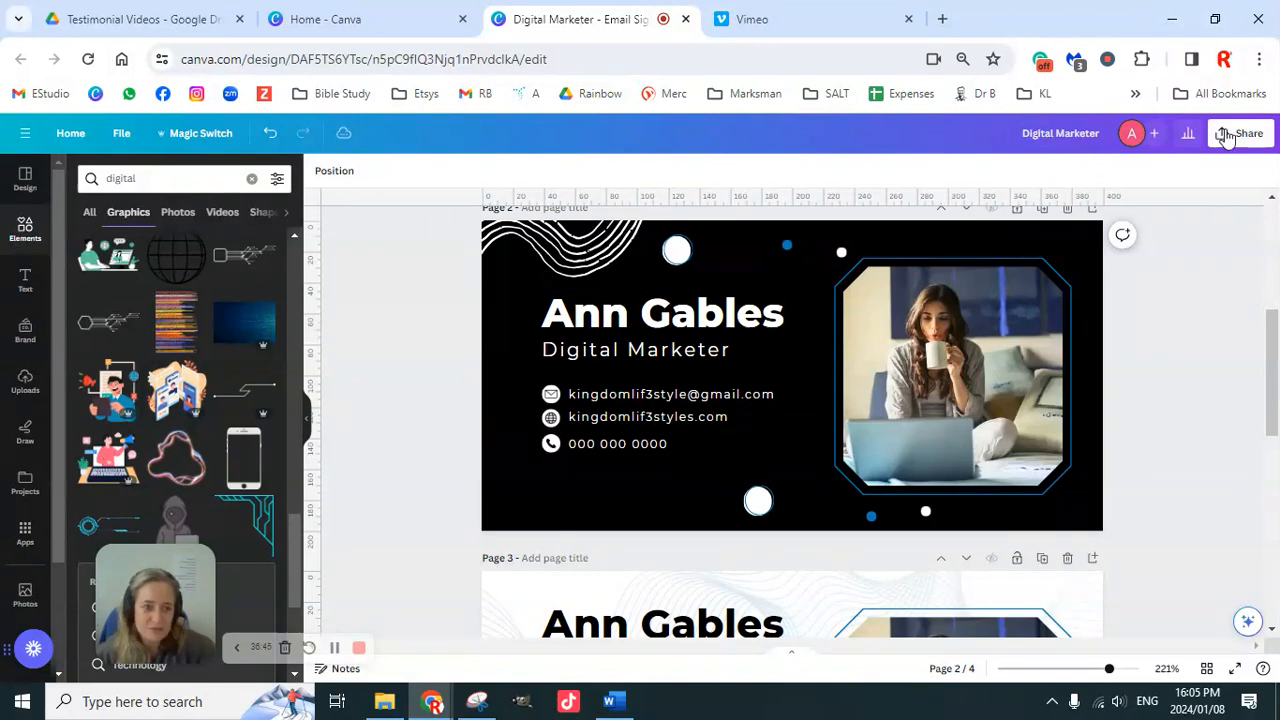
Step: Download all 4 pages as 400 × 200 px PNG images
{"action": "left_click", "coordinate": [1240, 133]}
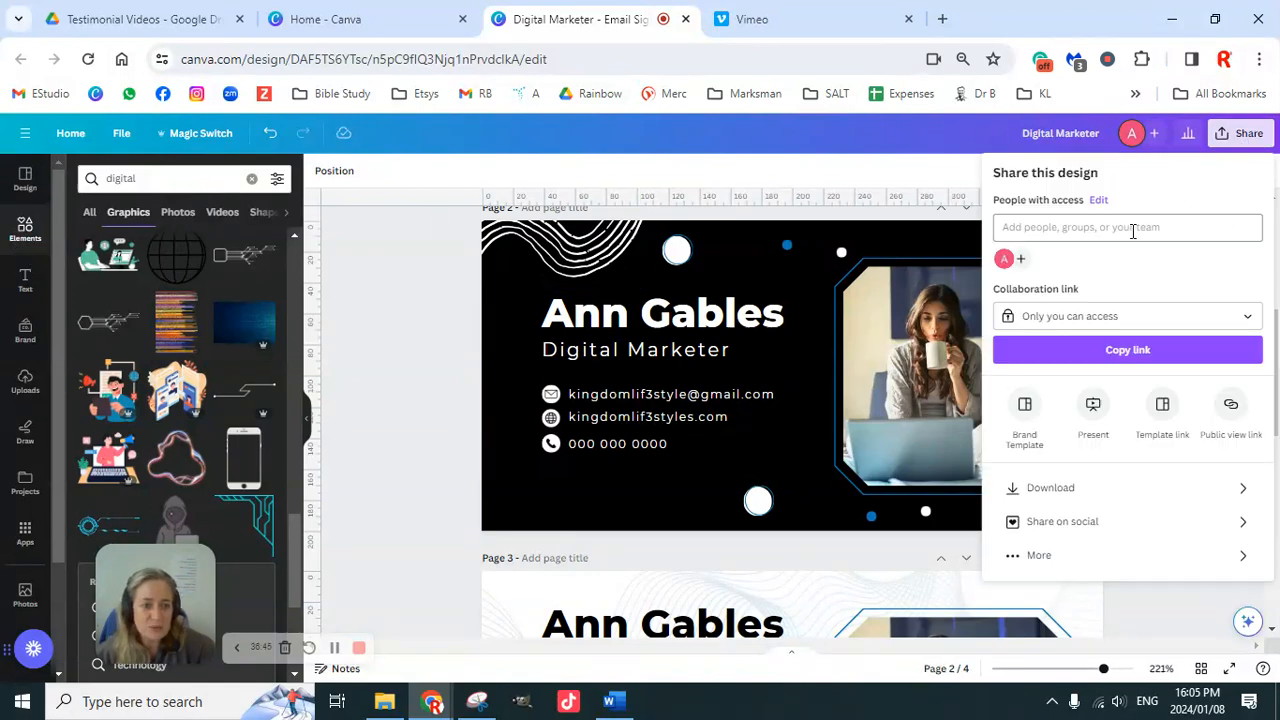
{"action": "left_click", "coordinate": [1090, 492]}
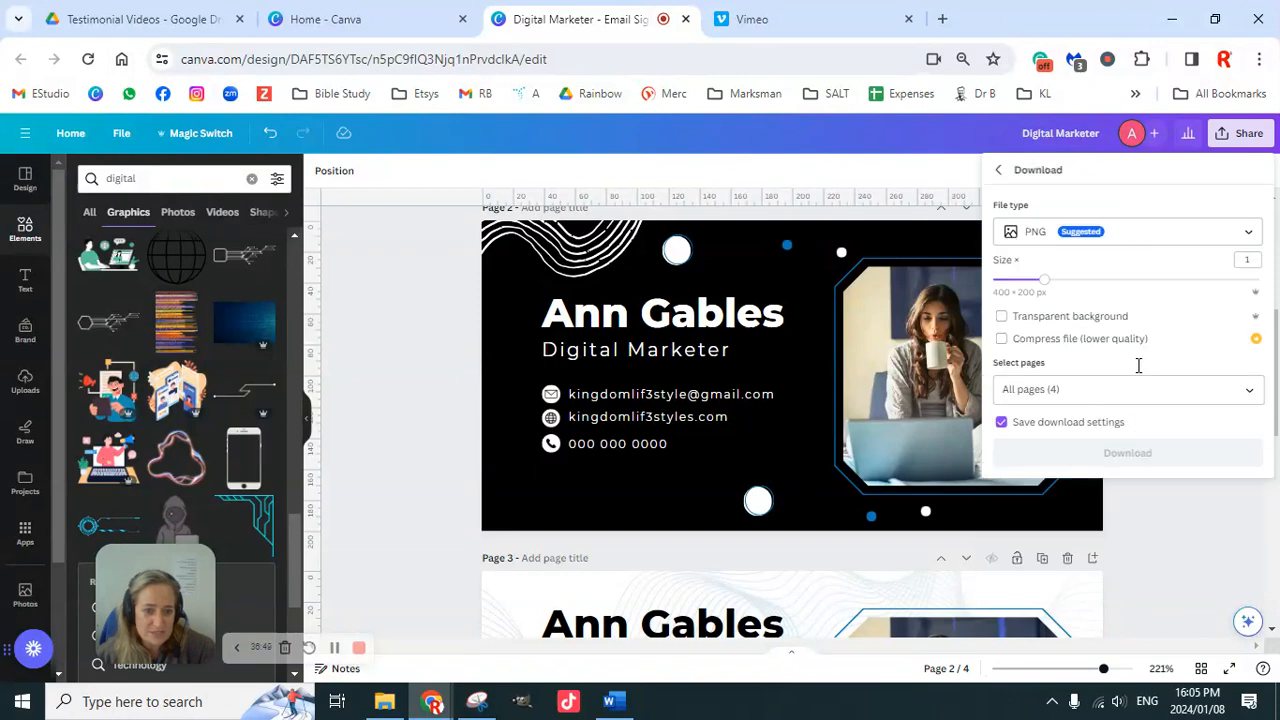
{"action": "left_click", "coordinate": [1088, 250]}
{"action": "left_click", "coordinate": [1060, 277]}
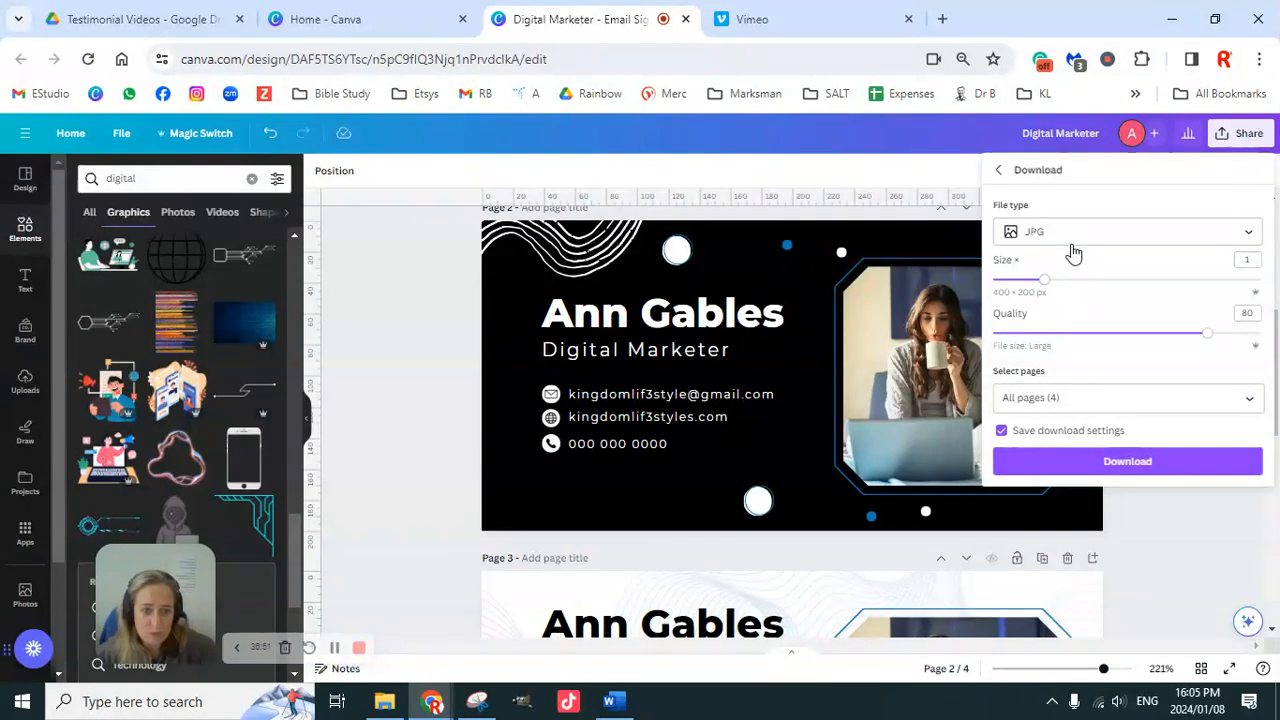
{"action": "left_click", "coordinate": [1082, 245]}
{"action": "left_click", "coordinate": [1088, 320]}
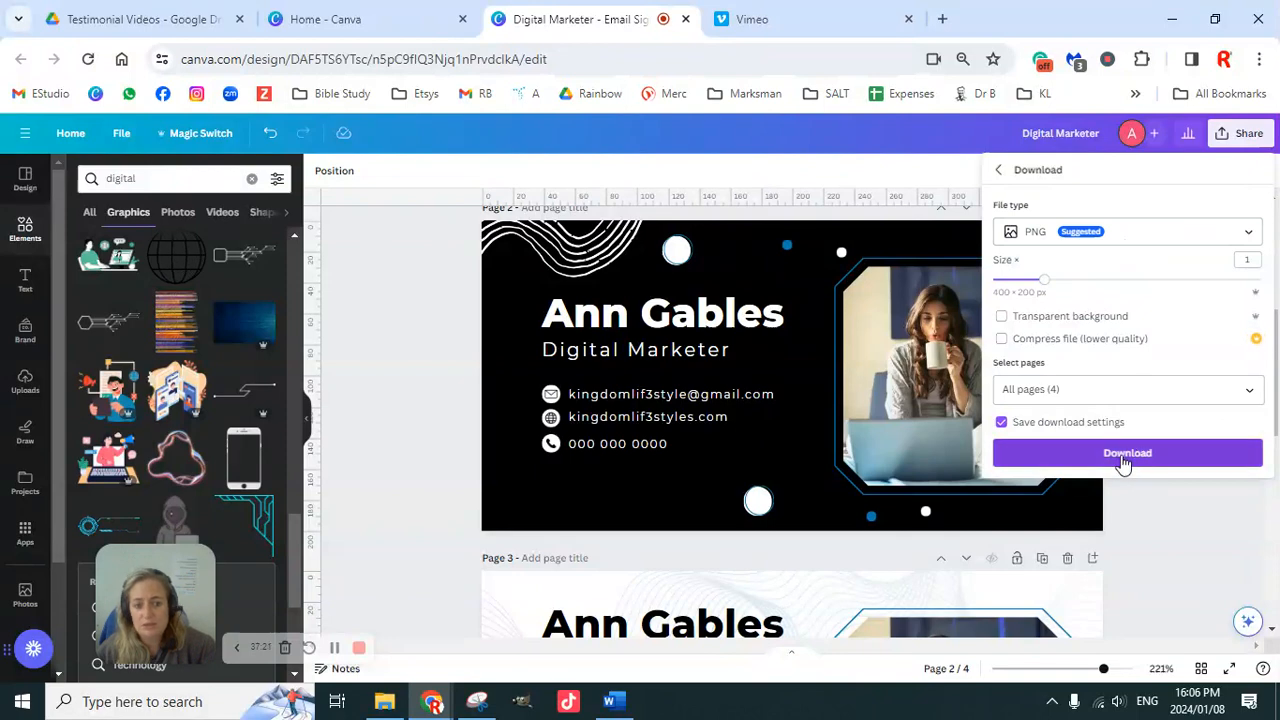
{"action": "left_click", "coordinate": [403, 319]}
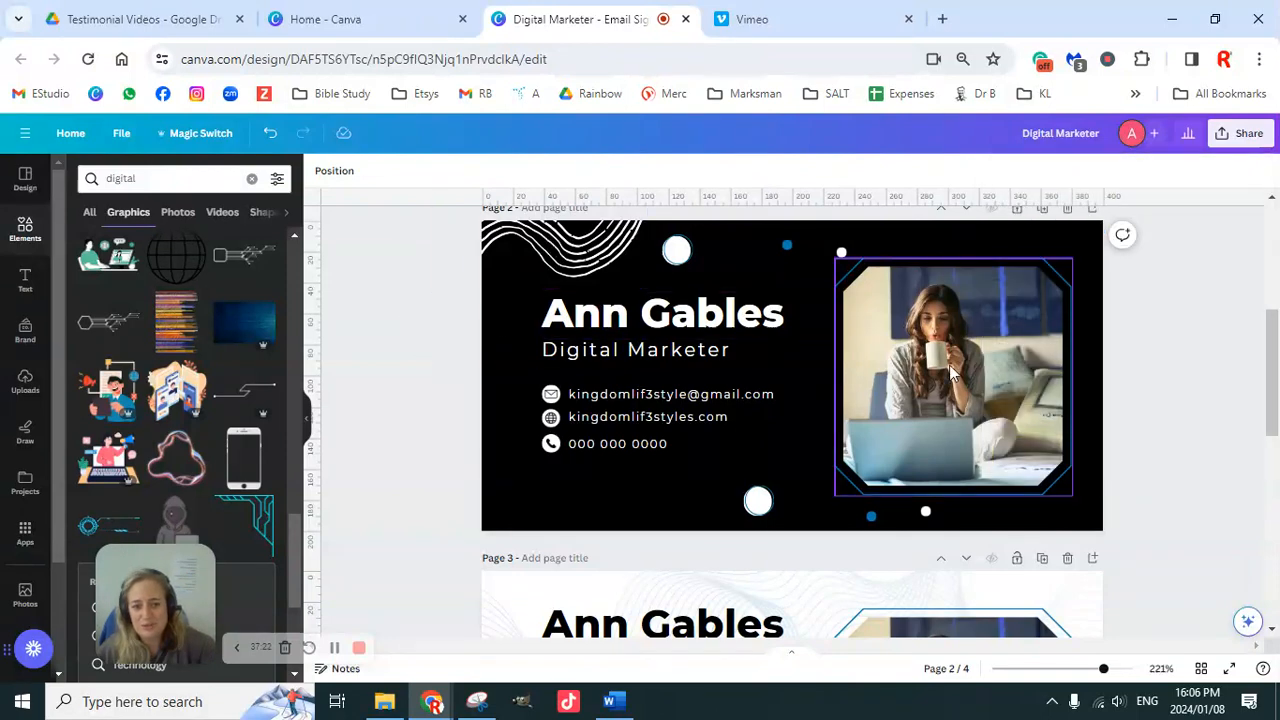
{"action": "scroll", "coordinate": [1110, 490], "scroll_direction": "down", "scroll_amount": 6}
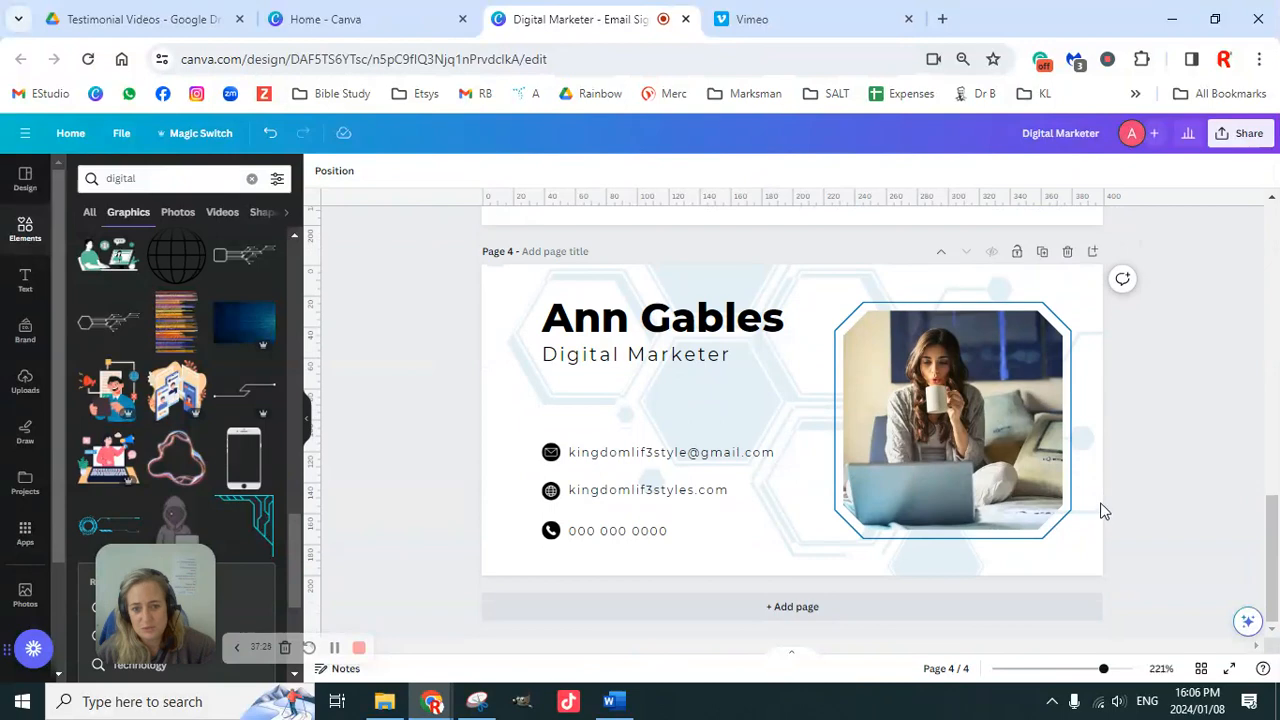
{"action": "scroll", "coordinate": [1105, 500], "scroll_direction": "up", "scroll_amount": 10}
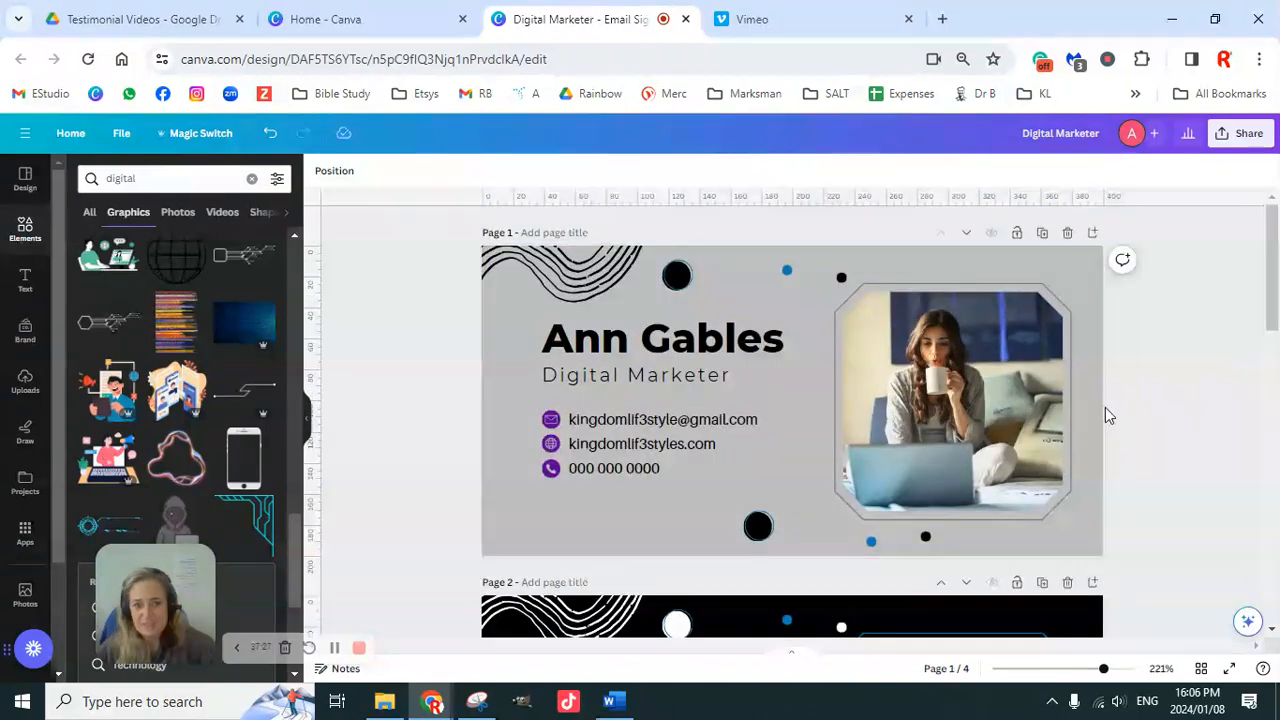
{"action": "left_click", "coordinate": [808, 27]}
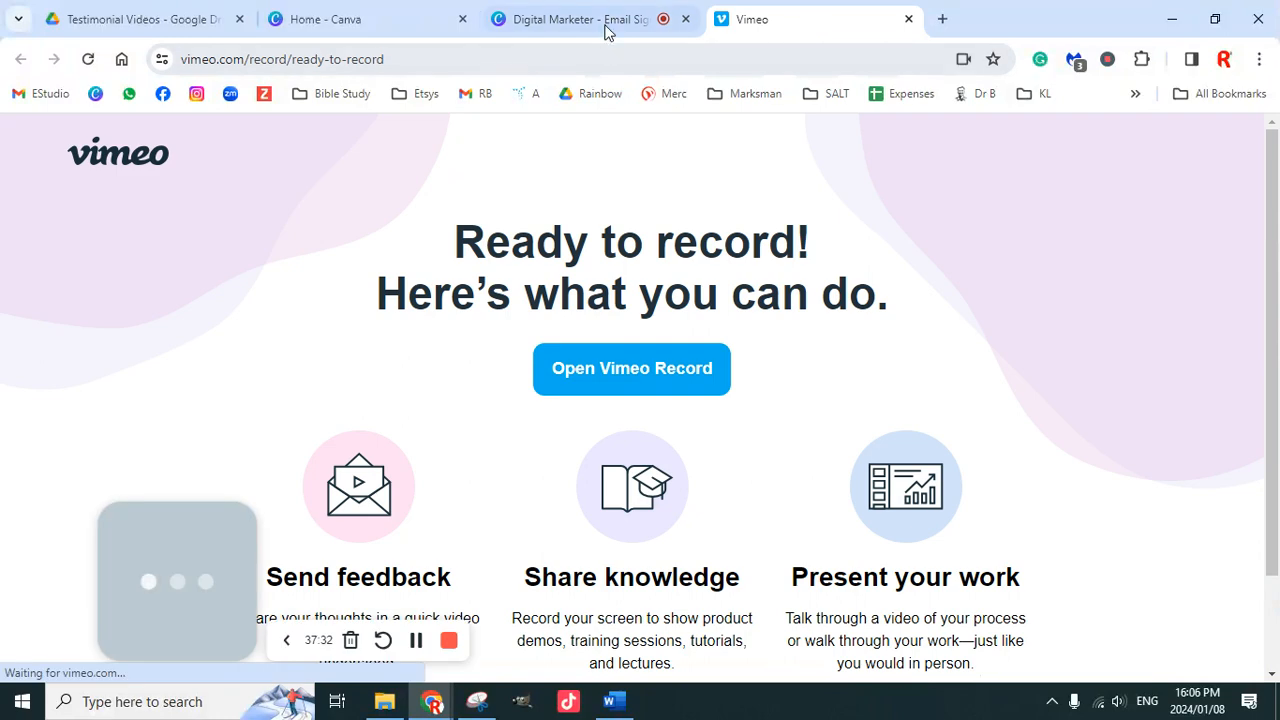
{"action": "left_click", "coordinate": [606, 30]}
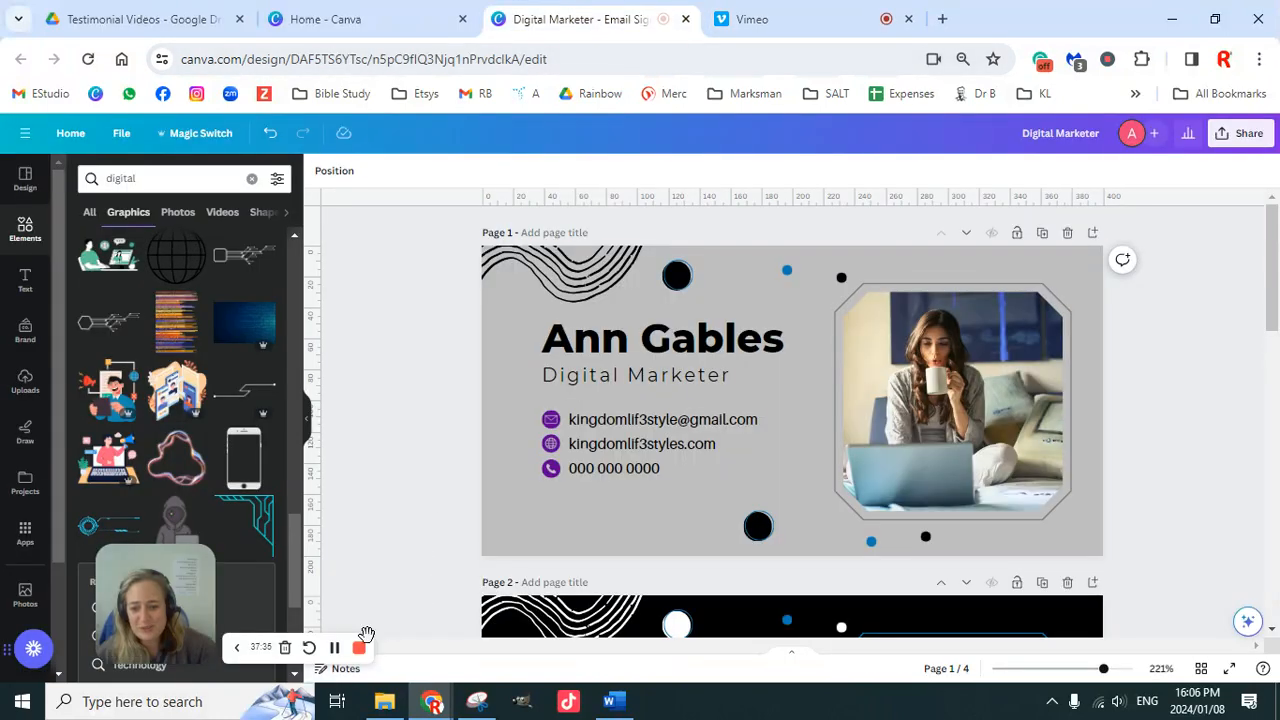